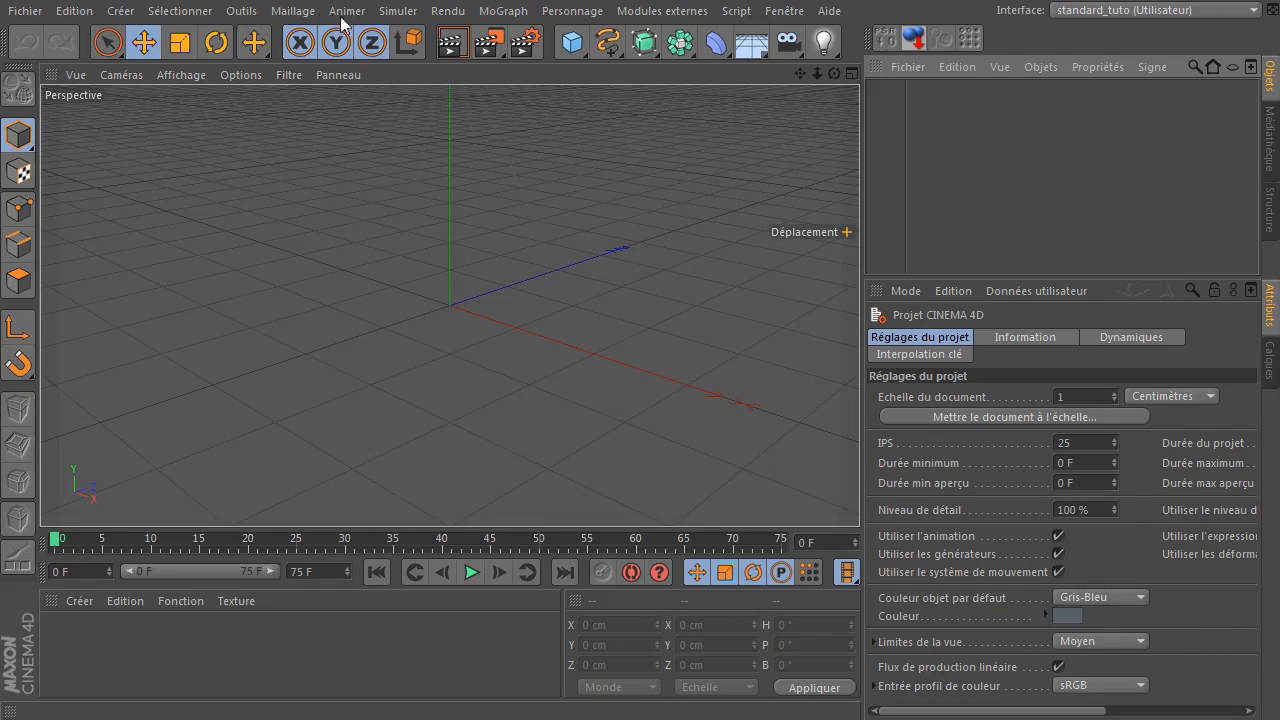
# Add a Force dynamics object to the empty scene.
pyautogui.click(392, 12)
pyautogui.moveTo(424, 108)
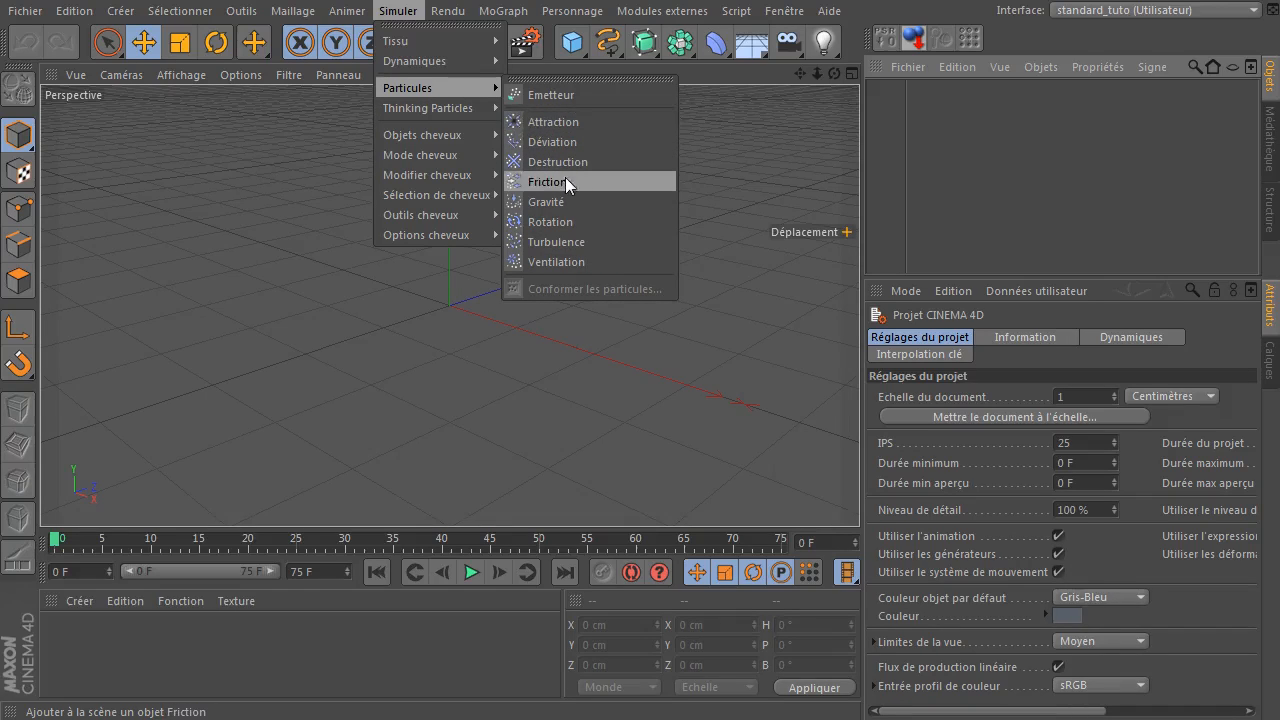
pyautogui.moveTo(435, 64)
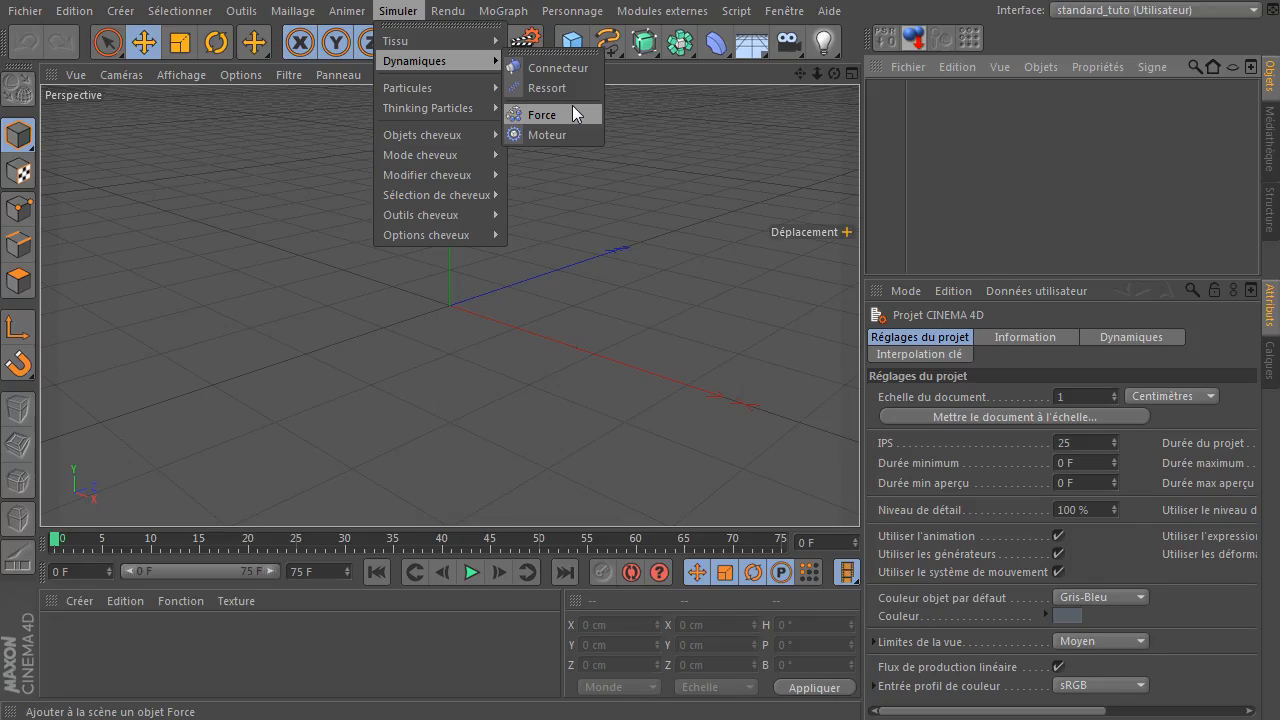
pyautogui.click(541, 115)
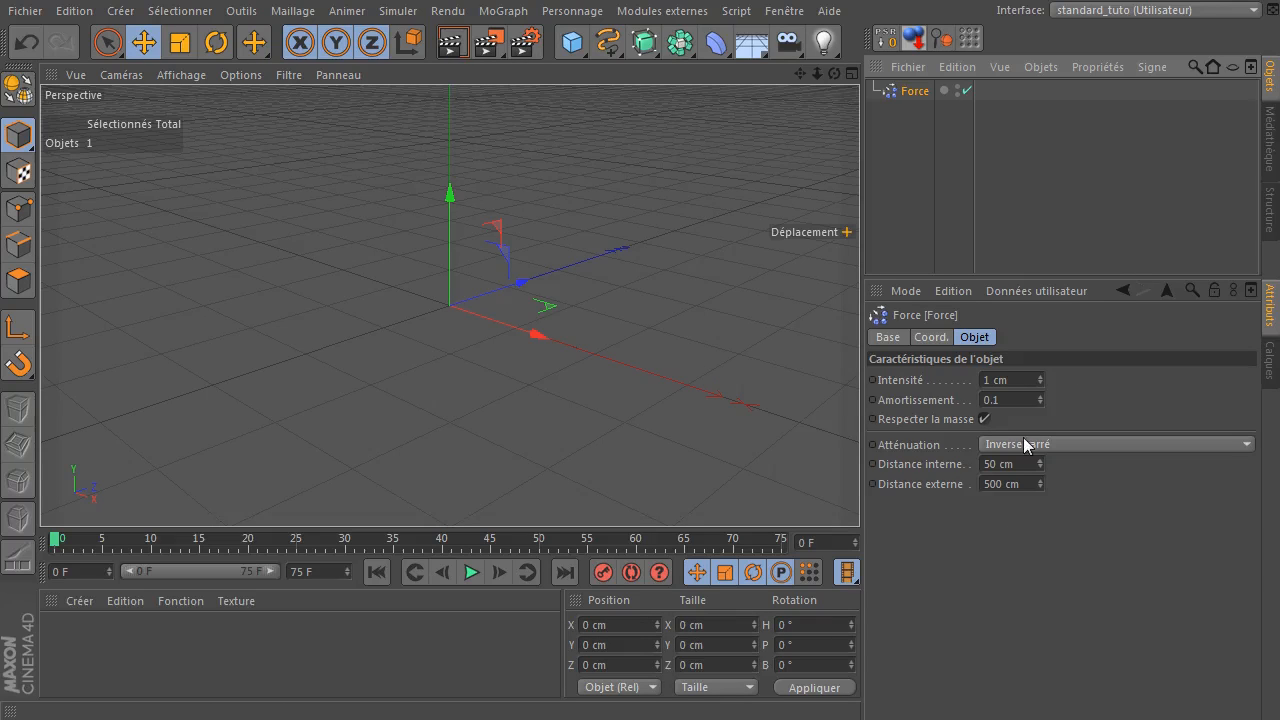
# Examine the Force object's coordinate, basic and object properties, including the available attenuation modes.
pyautogui.click(920, 337)
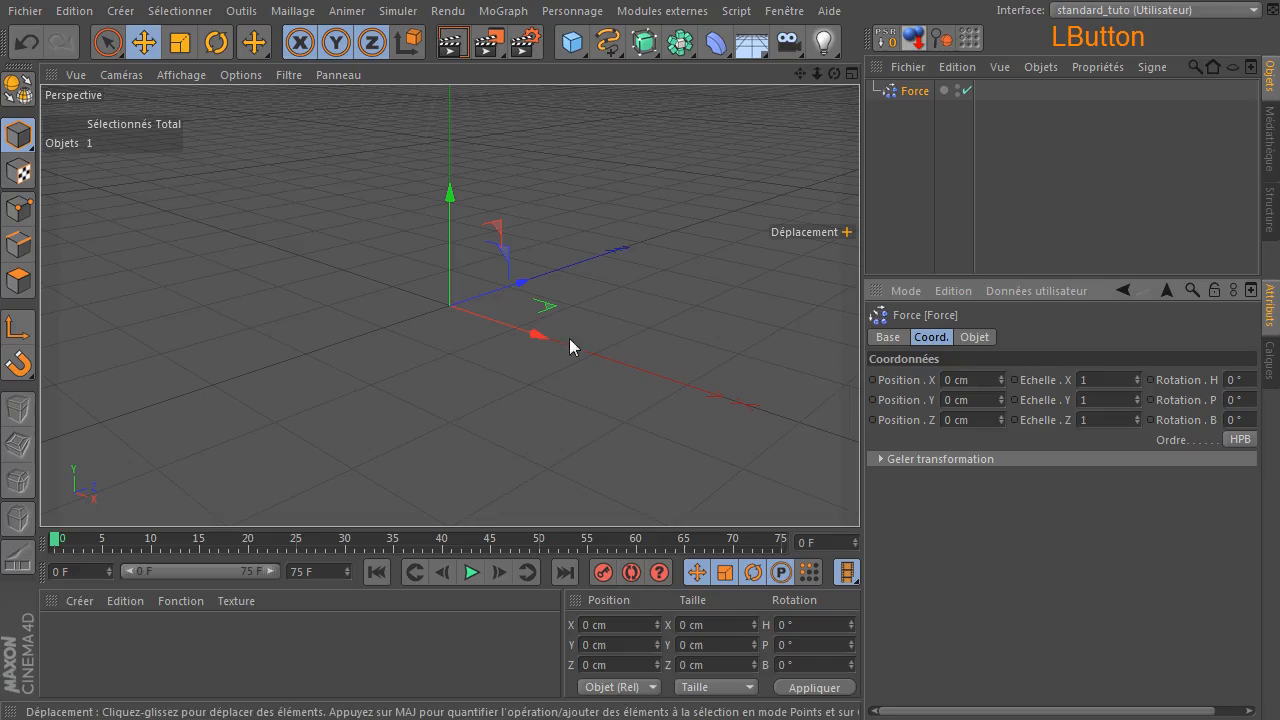
pyautogui.click(893, 339)
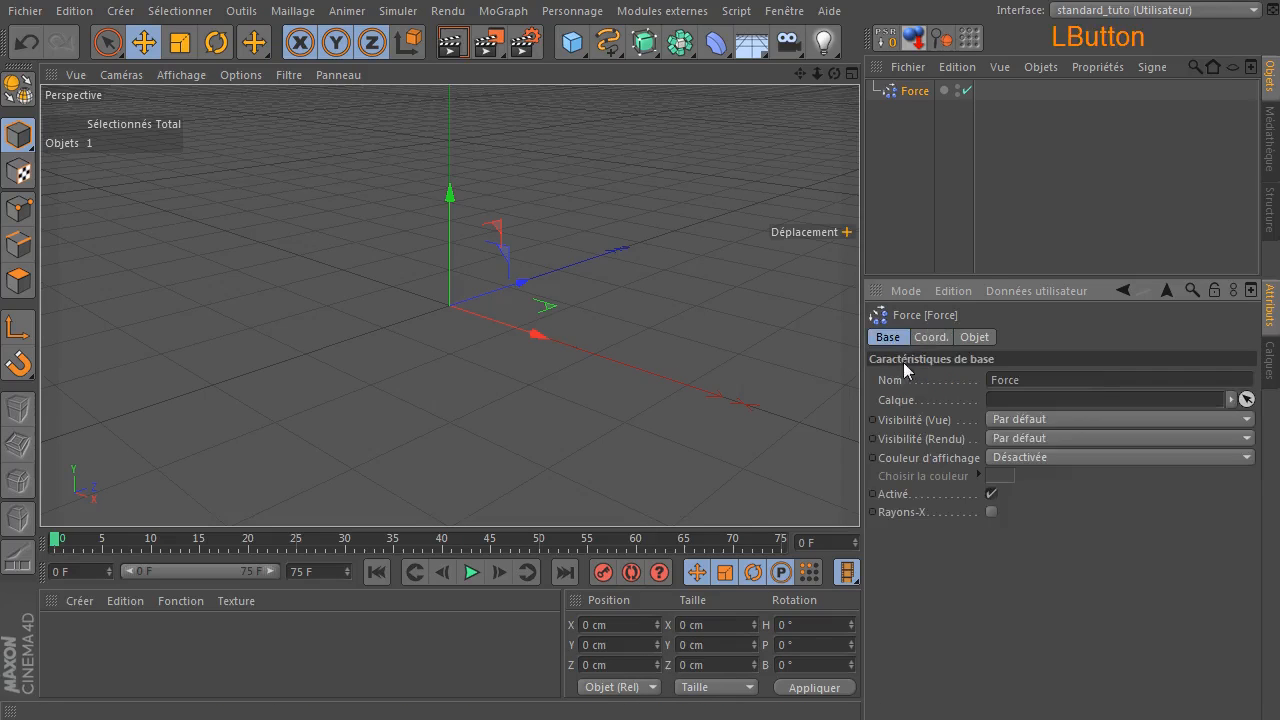
pyautogui.click(968, 338)
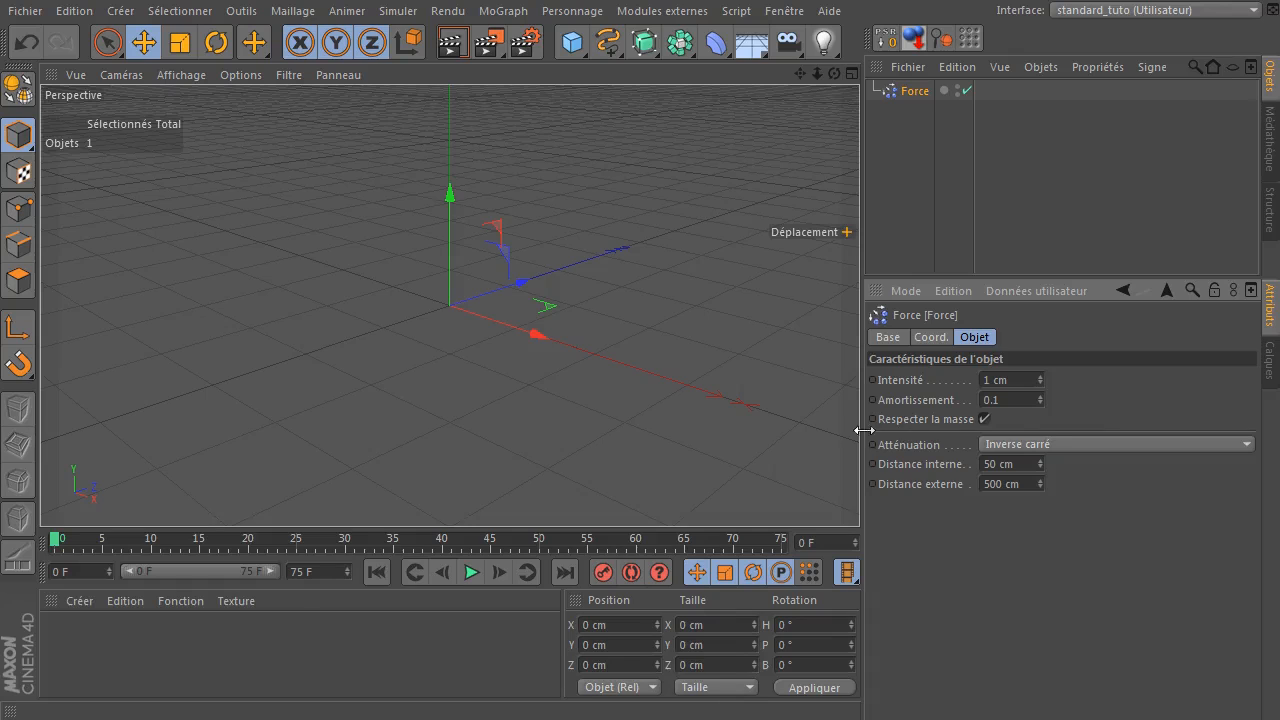
pyautogui.click(1092, 441)
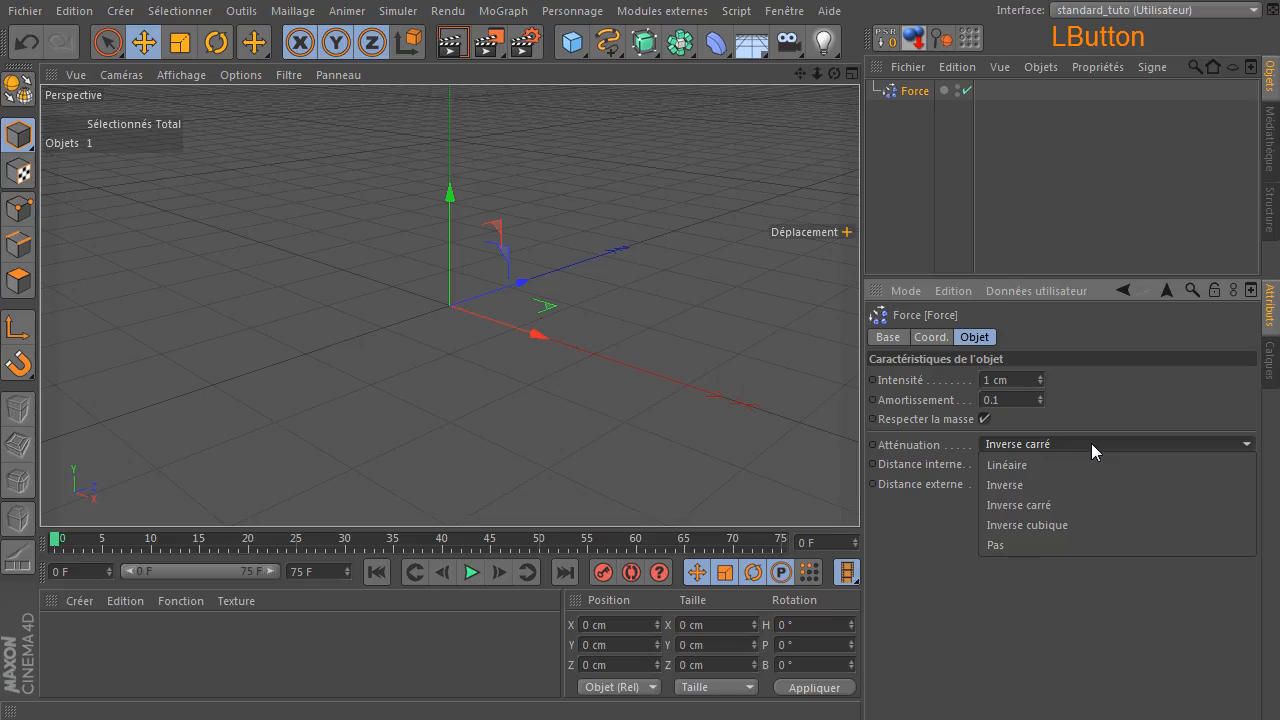
pyautogui.click(1146, 623)
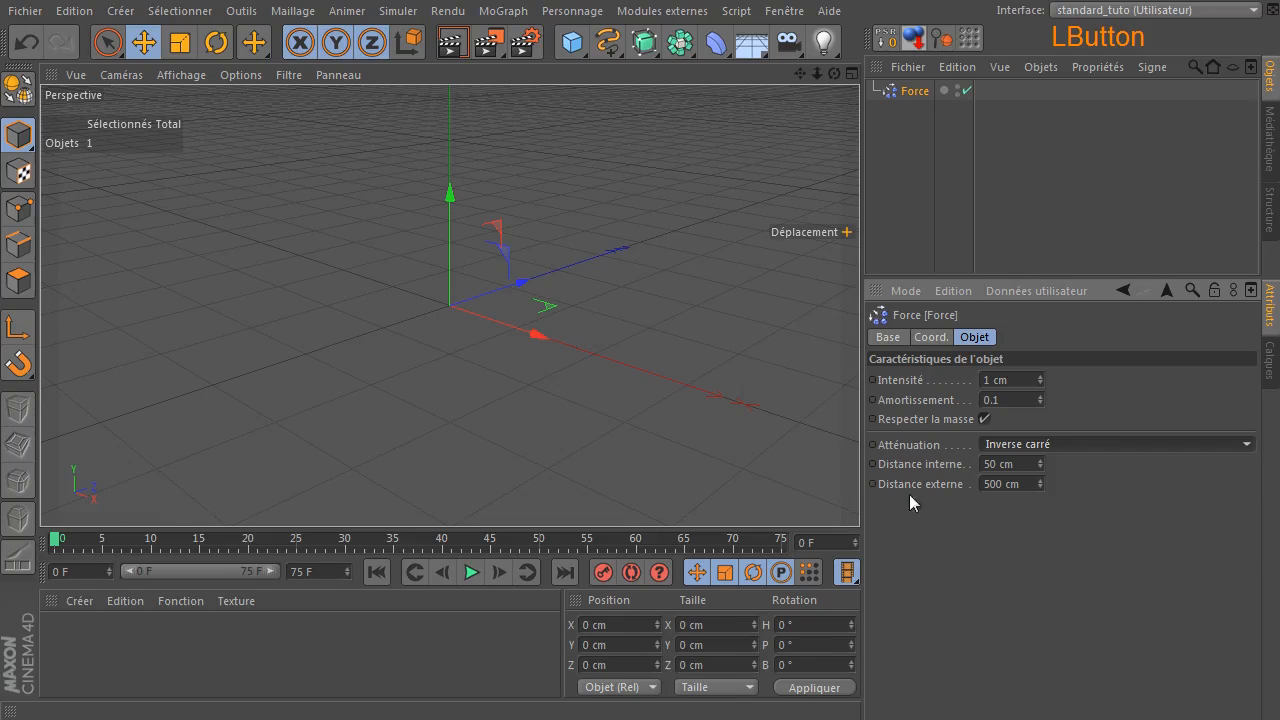
pyautogui.click(1084, 578)
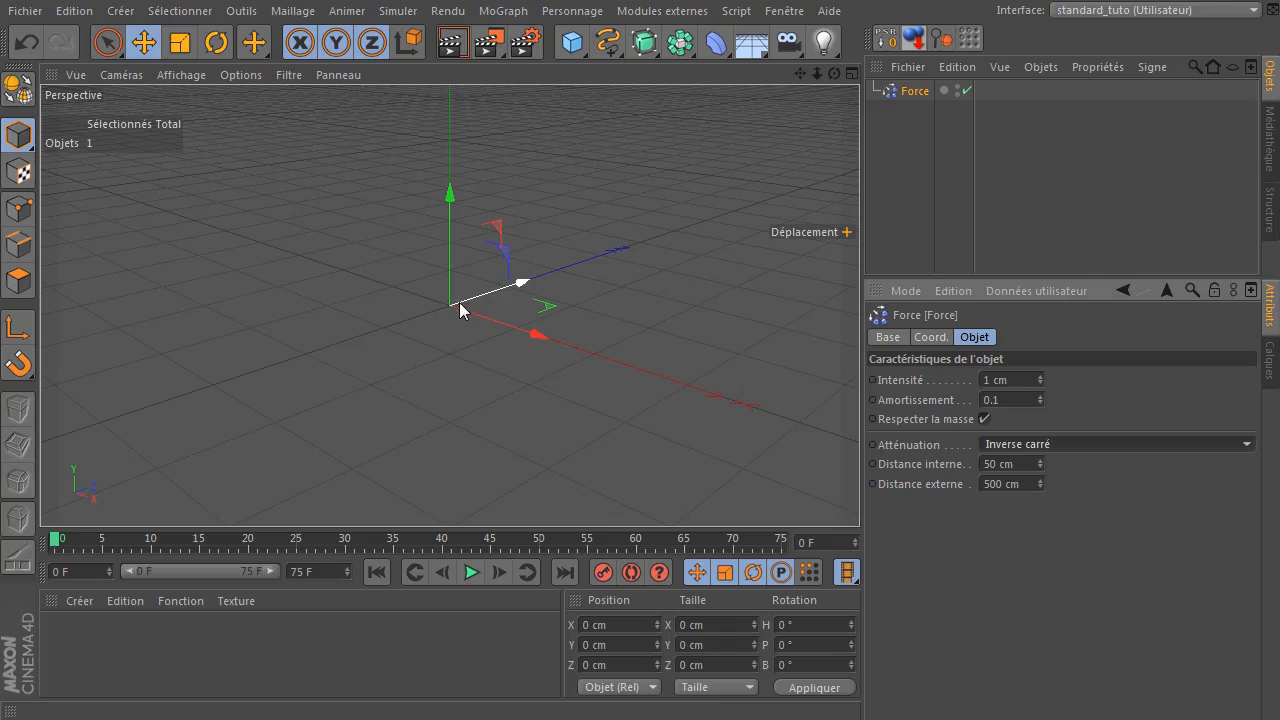
pyautogui.moveTo(834, 73); pyautogui.dragTo(834, 120)
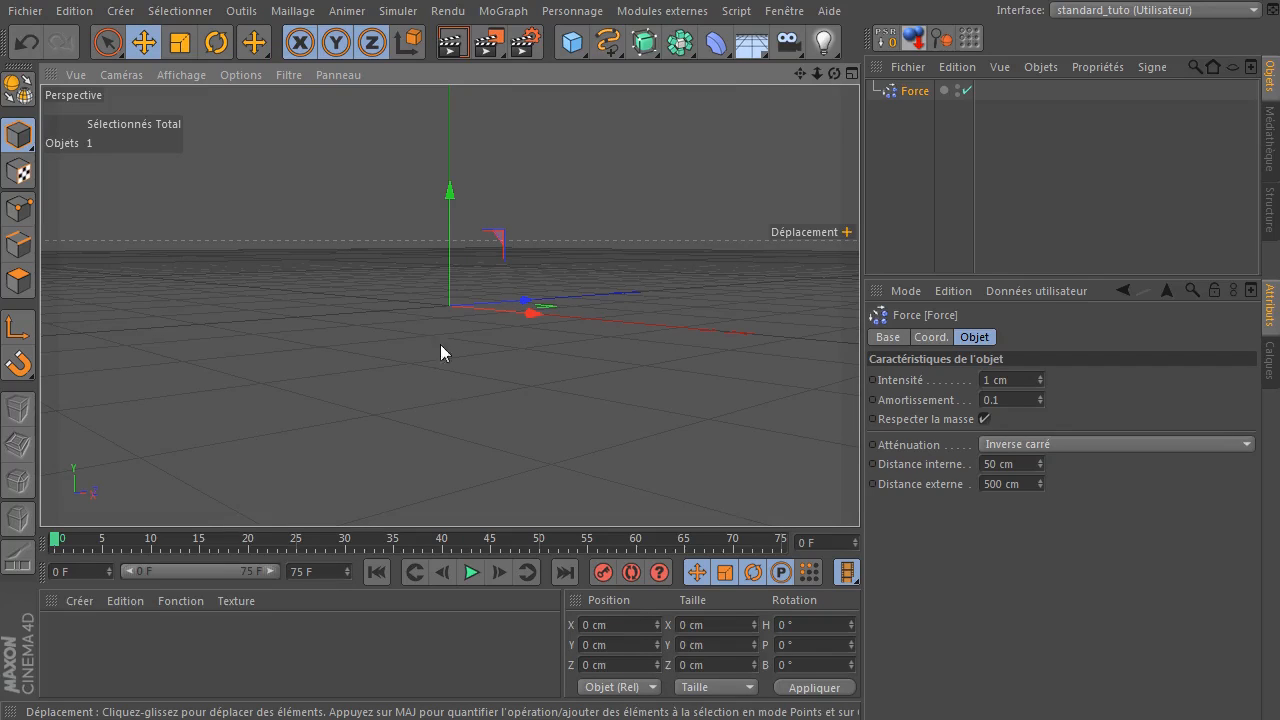
pyautogui.moveTo(836, 80); pyautogui.dragTo(826, 152)
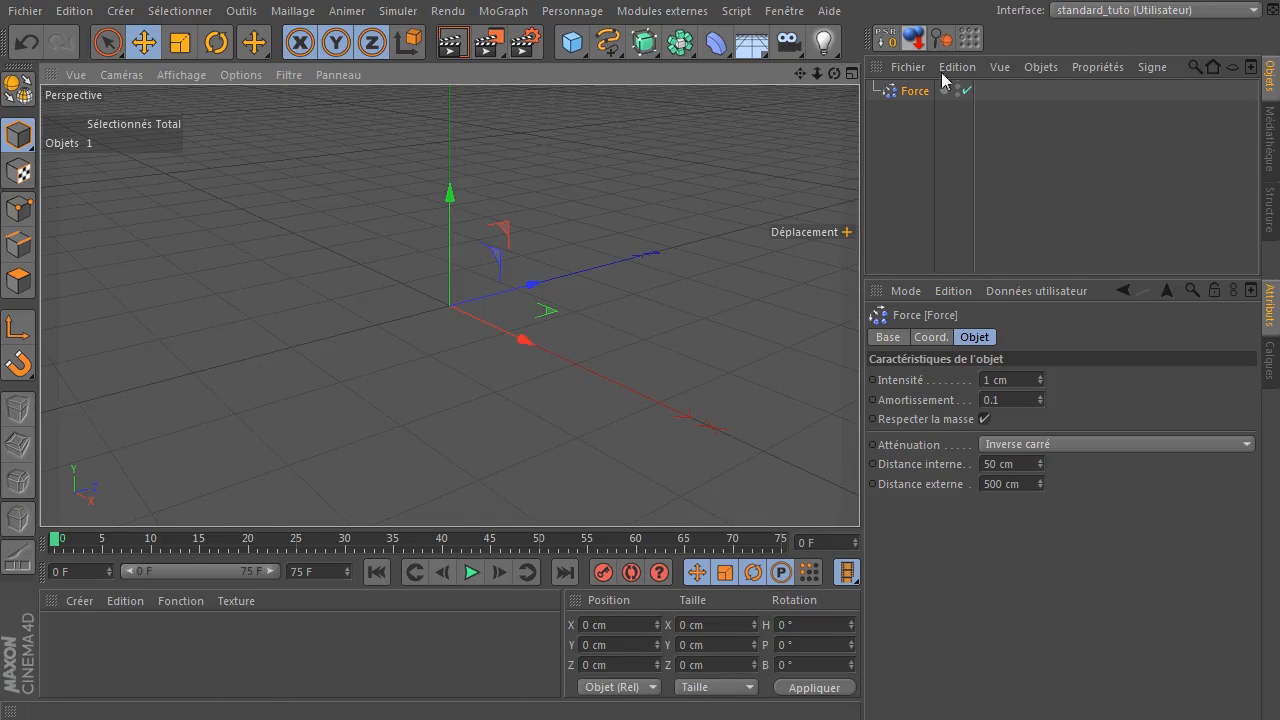
pyautogui.click(886, 90)
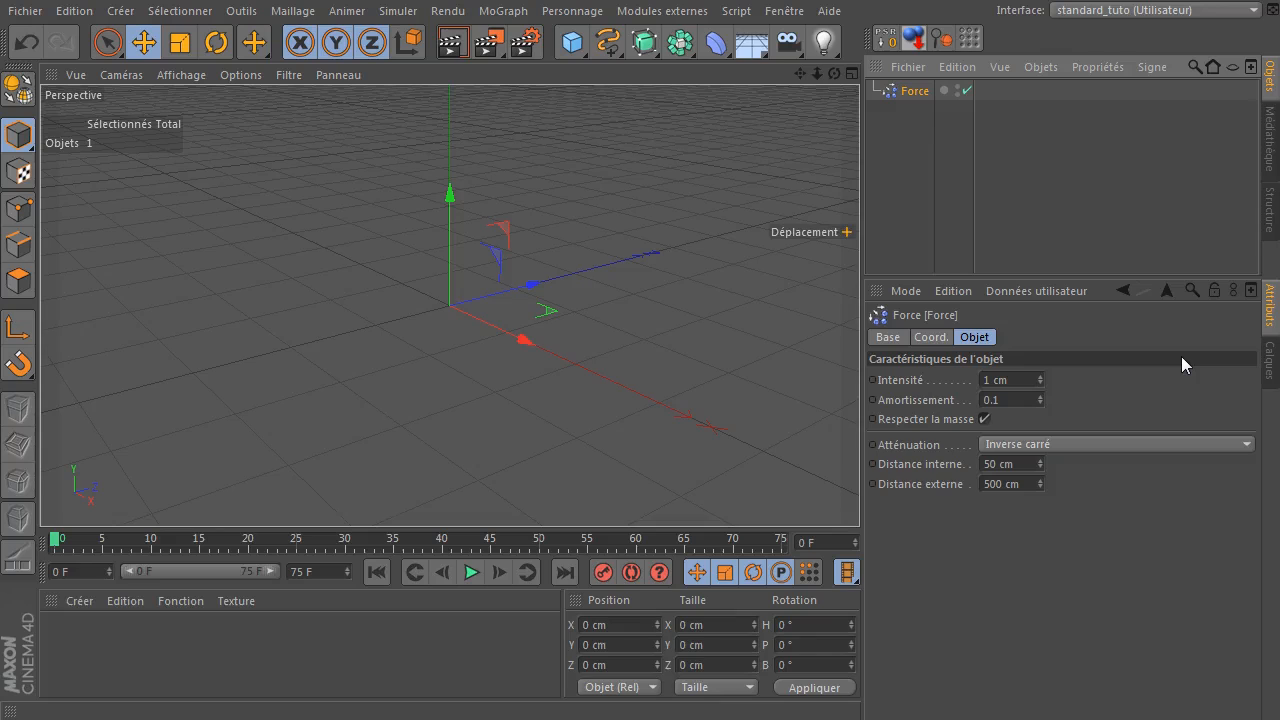
pyautogui.click(1135, 390)
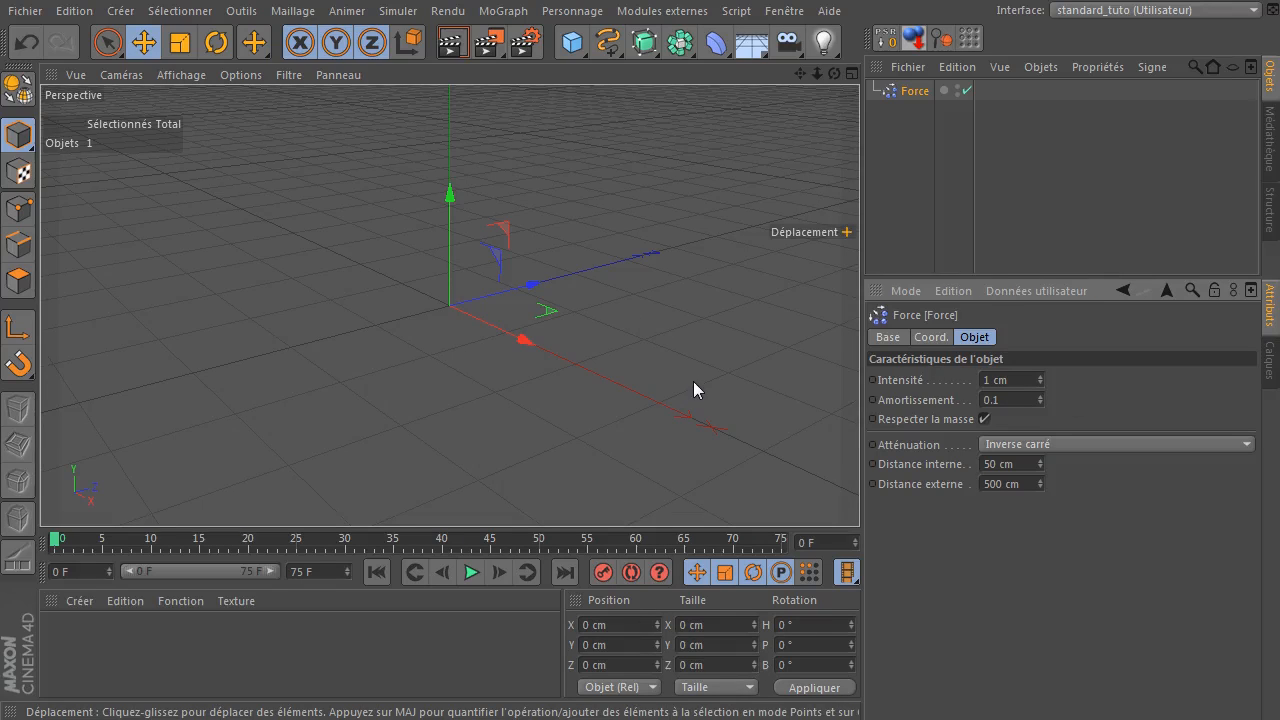
# Add two default sphere primitives to the scene.
pyautogui.moveTo(571, 52); pyautogui.dragTo(1133, 104)
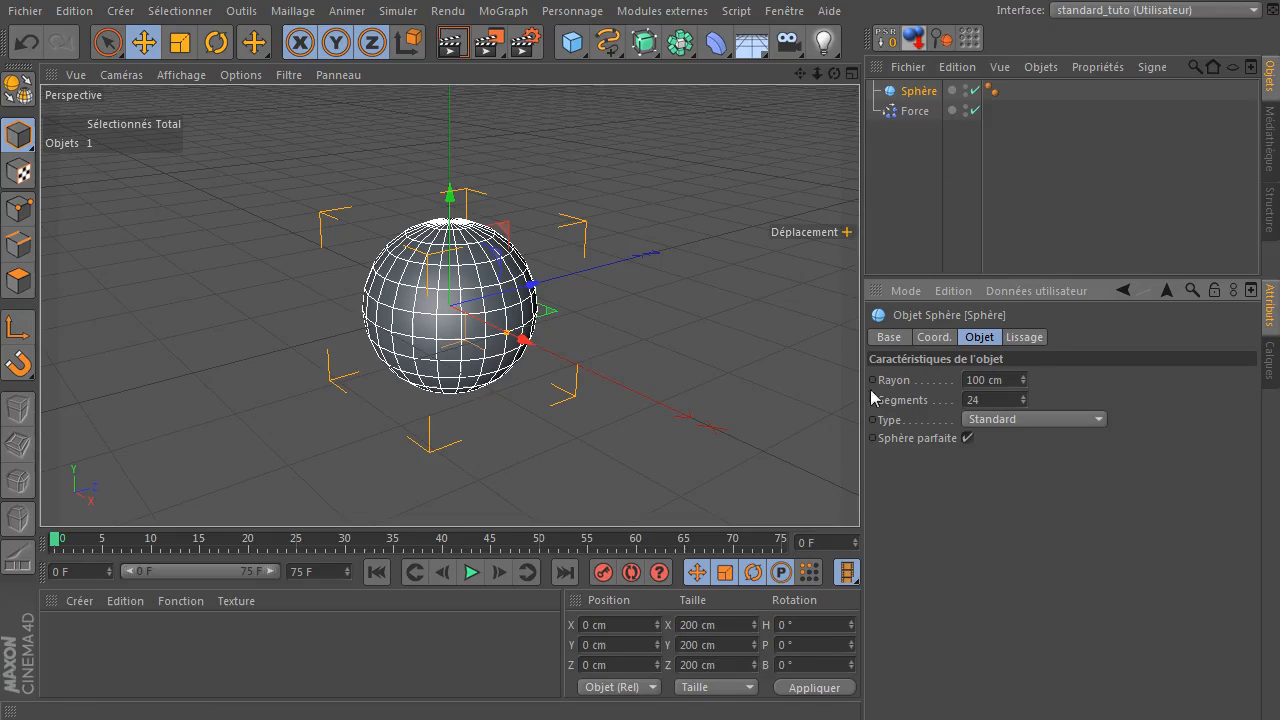
pyautogui.moveTo(571, 42); pyautogui.dragTo(1100, 97)
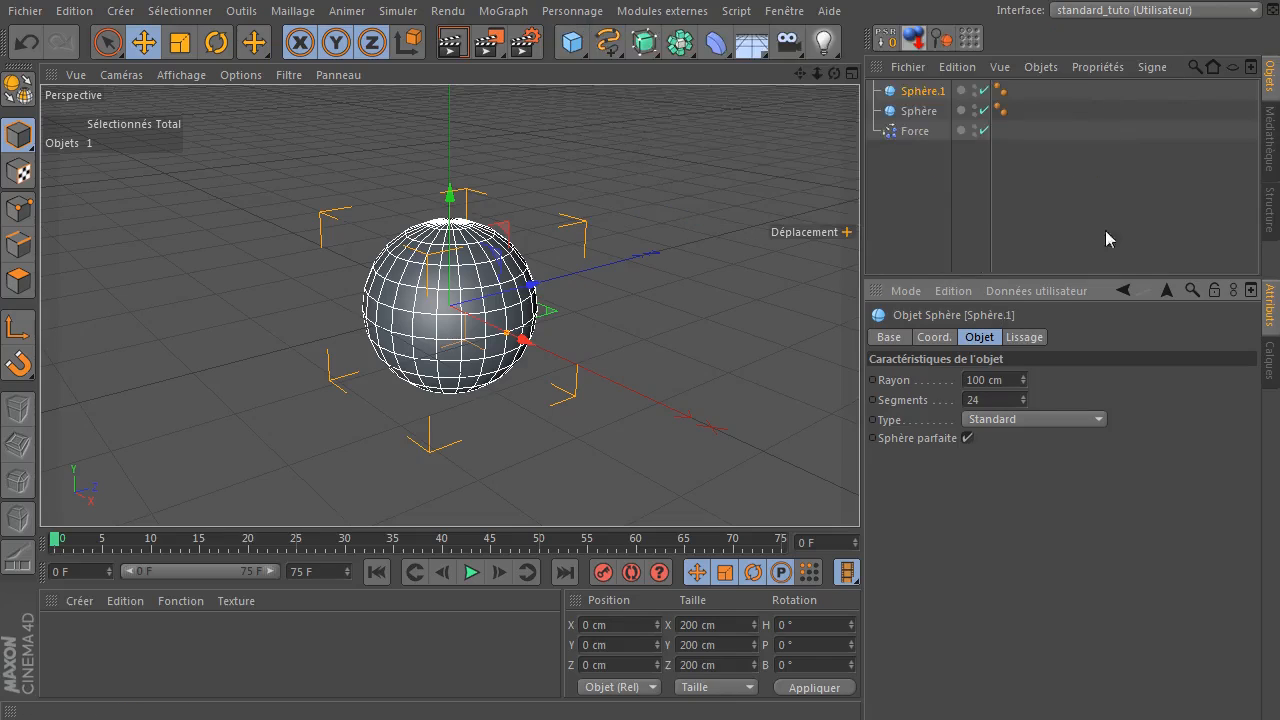
pyautogui.scroll(-5, 649, 354)
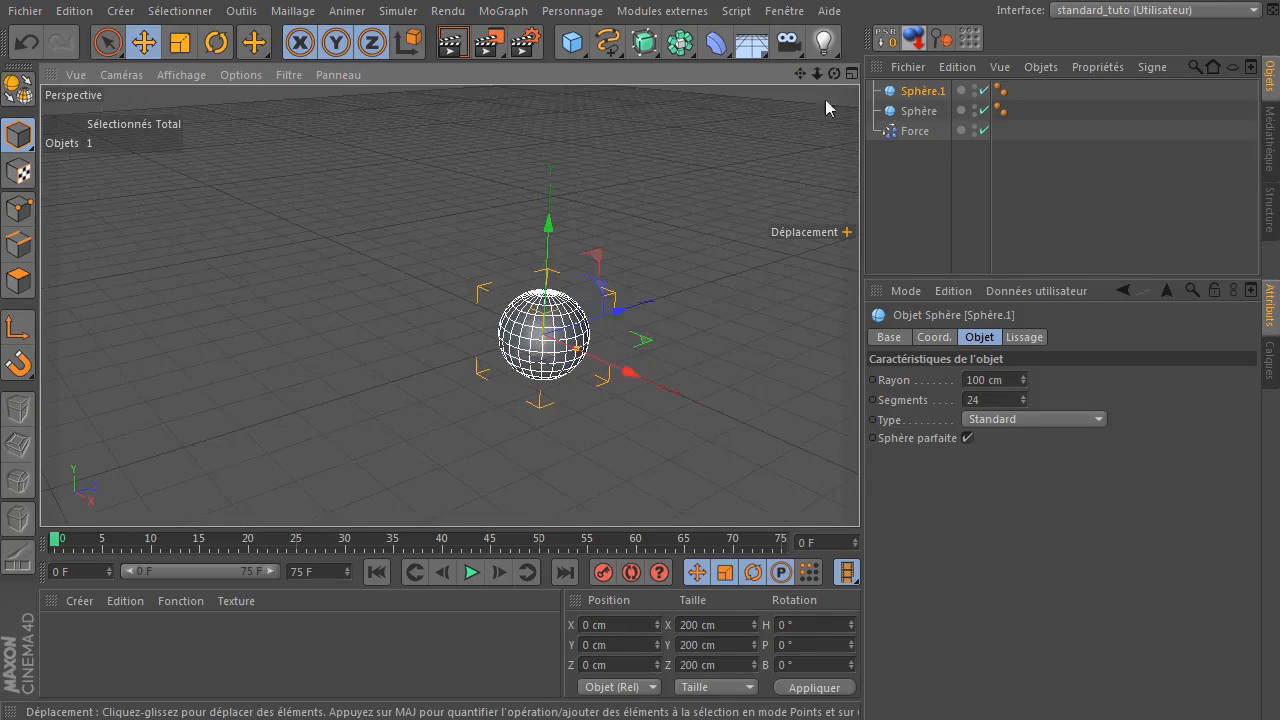
pyautogui.moveTo(800, 74); pyautogui.dragTo(586, 68)
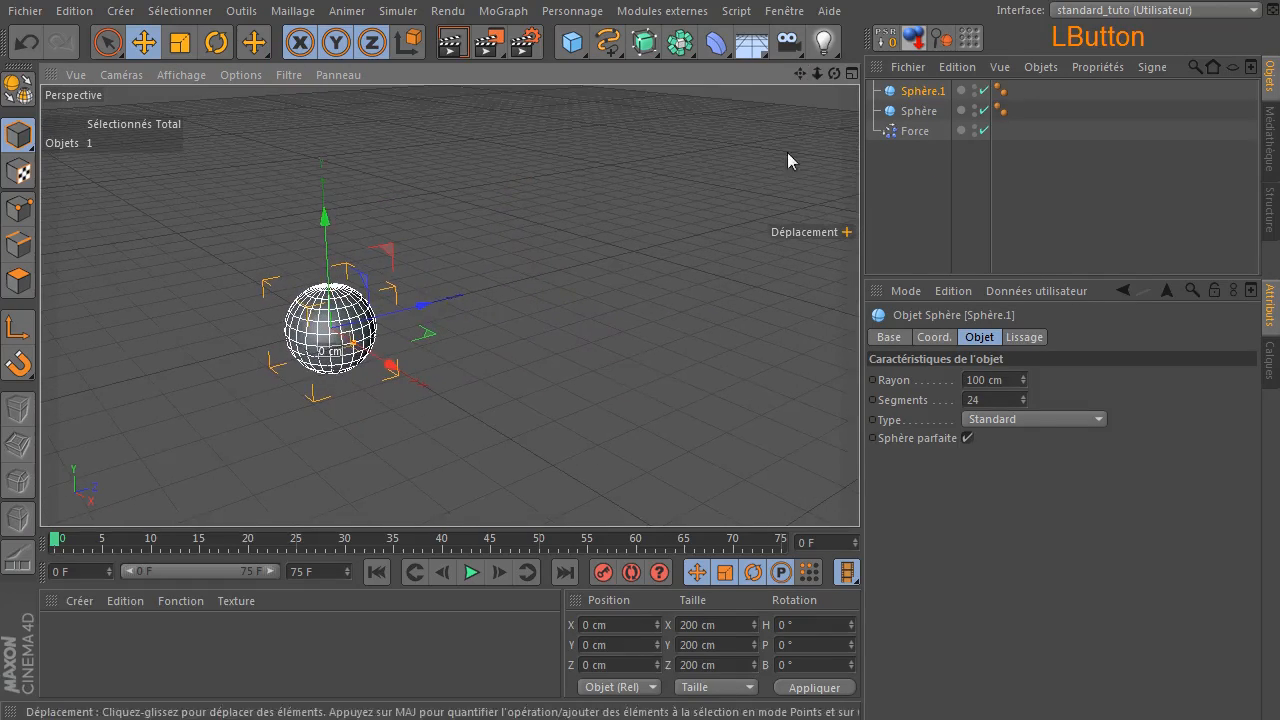
# Rename the object Sphère as A and Sphère.1 as B, and place B below A in the object hierarchy.
pyautogui.click(922, 118)
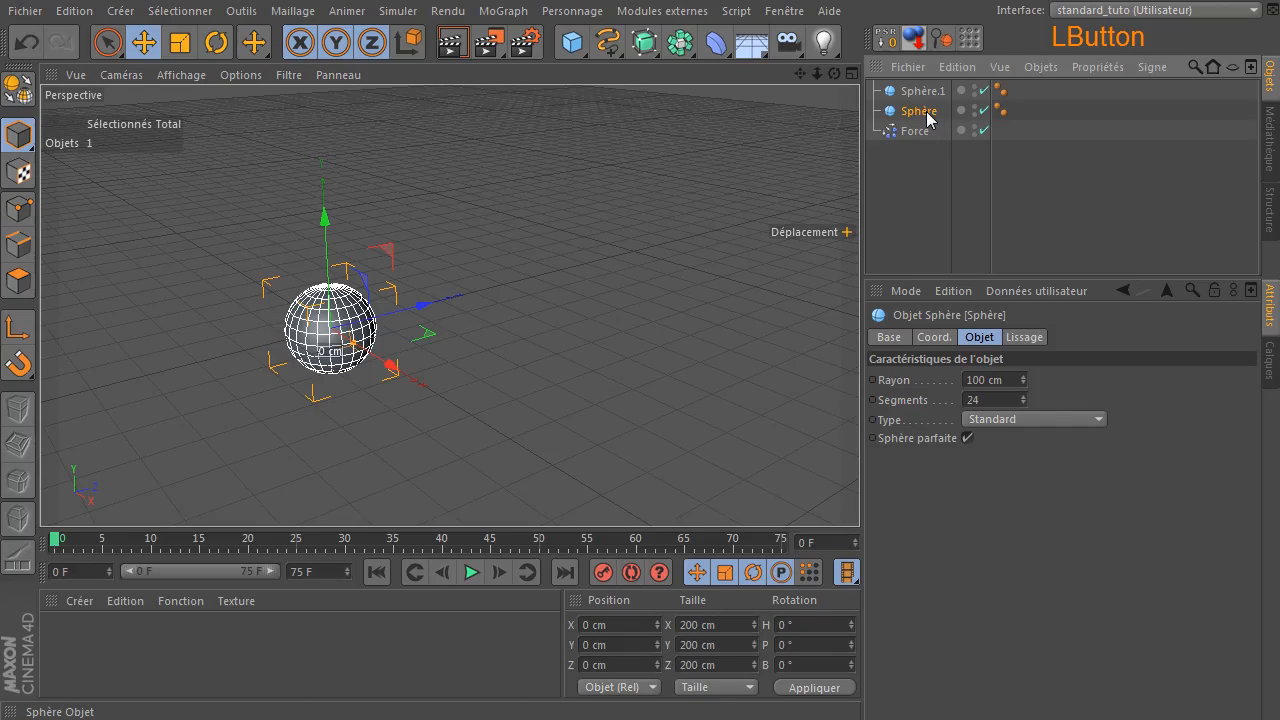
pyautogui.doubleClick(927, 118)
pyautogui.write('A')
pyautogui.click(912, 207)
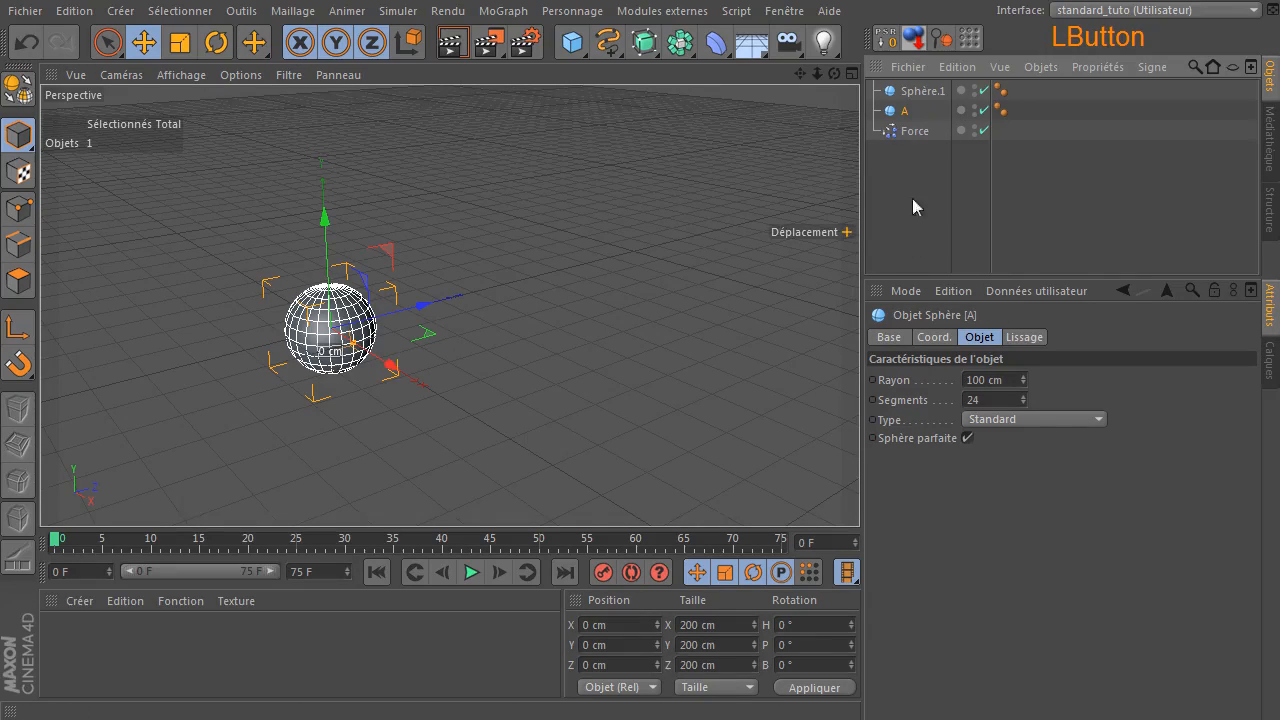
pyautogui.doubleClick(918, 91)
pyautogui.write('B')
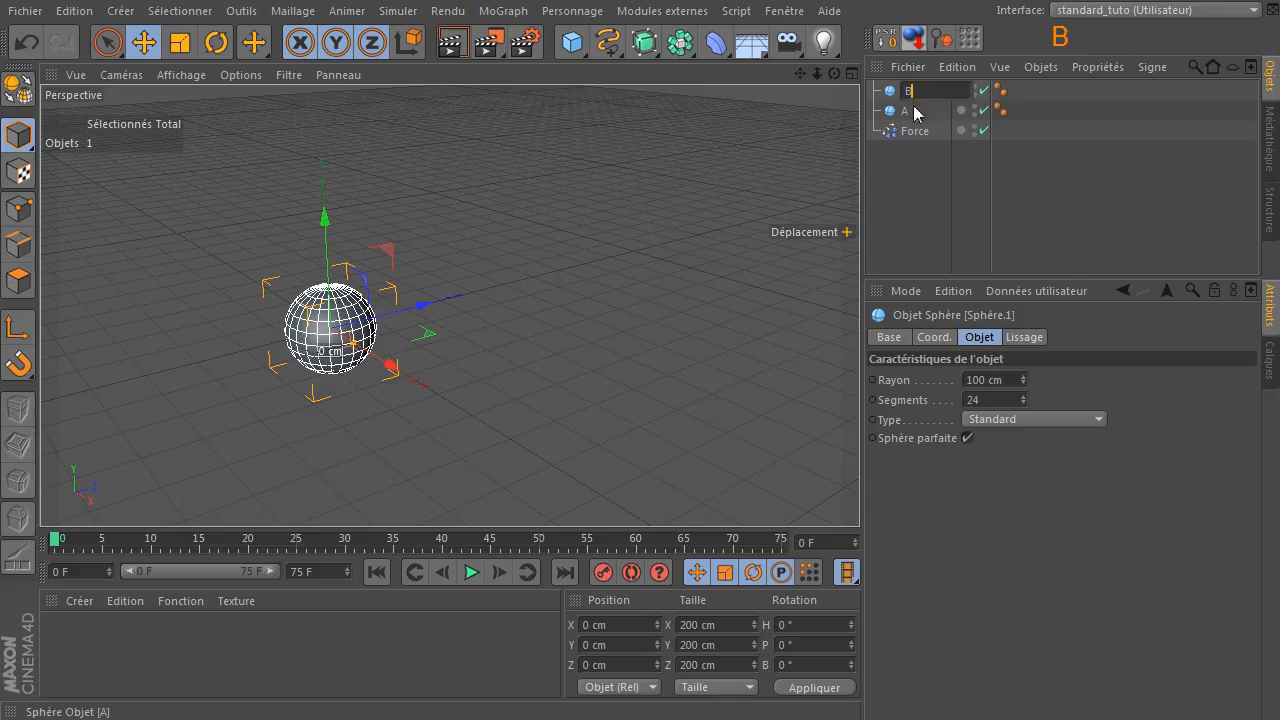
pyautogui.click(923, 163)
pyautogui.moveTo(895, 92); pyautogui.dragTo(901, 130)
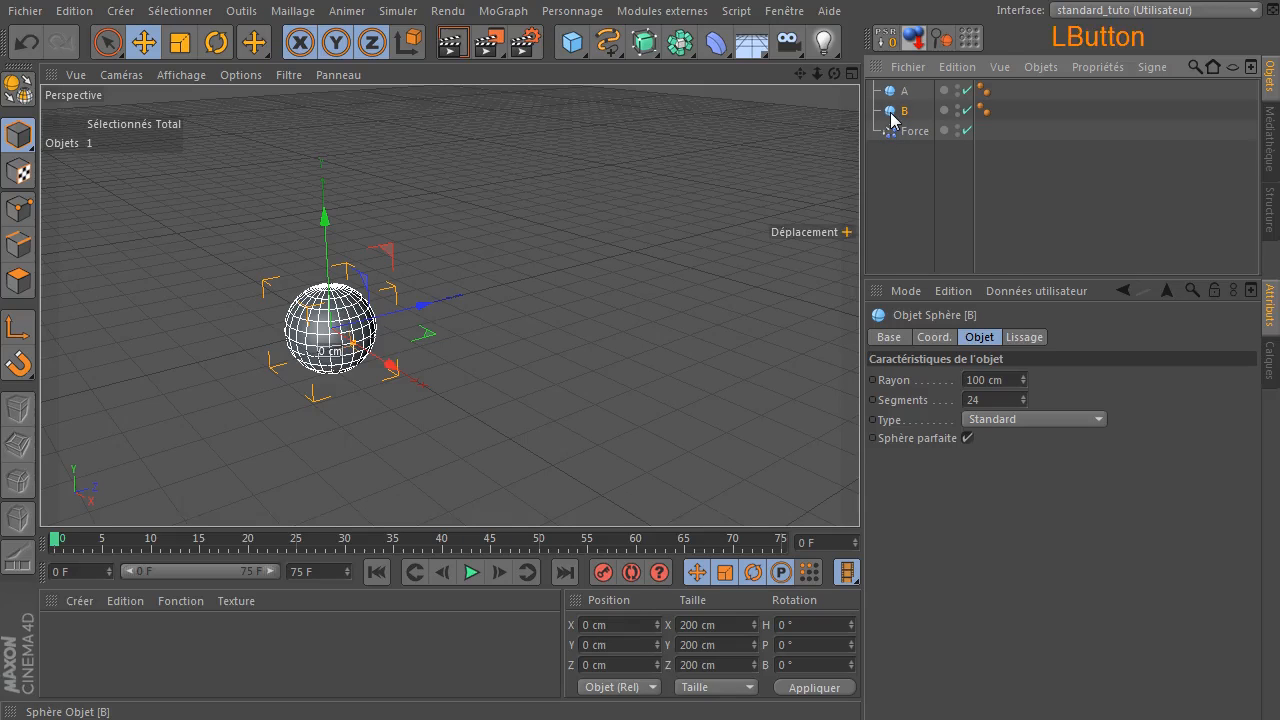
# Move sphere B away from sphere A along the Z axis to about 1029 cm, and deselect it.
pyautogui.moveTo(424, 312); pyautogui.dragTo(720, 252)
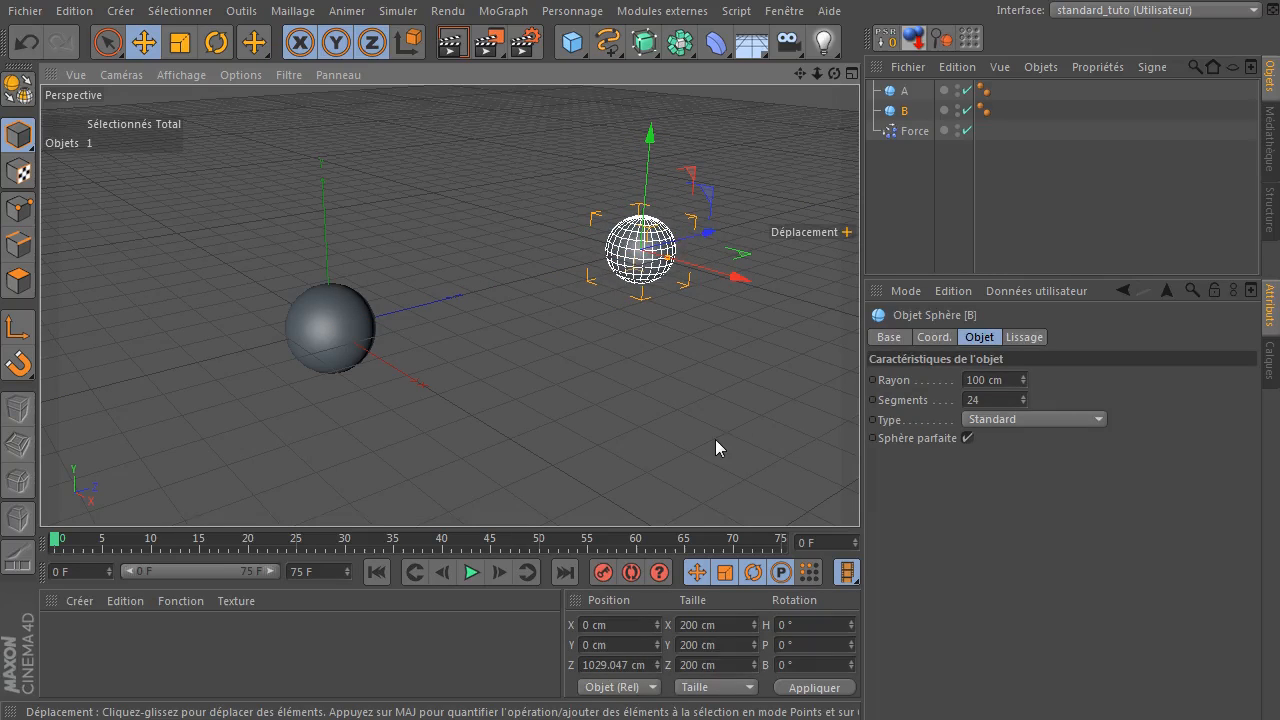
pyautogui.click(899, 150)
pyautogui.moveTo(834, 75); pyautogui.dragTo(755, 103)
# Switch the perspective view to shaded display with lines, and frame both spheres.
pyautogui.click(190, 76)
pyautogui.click(178, 123)
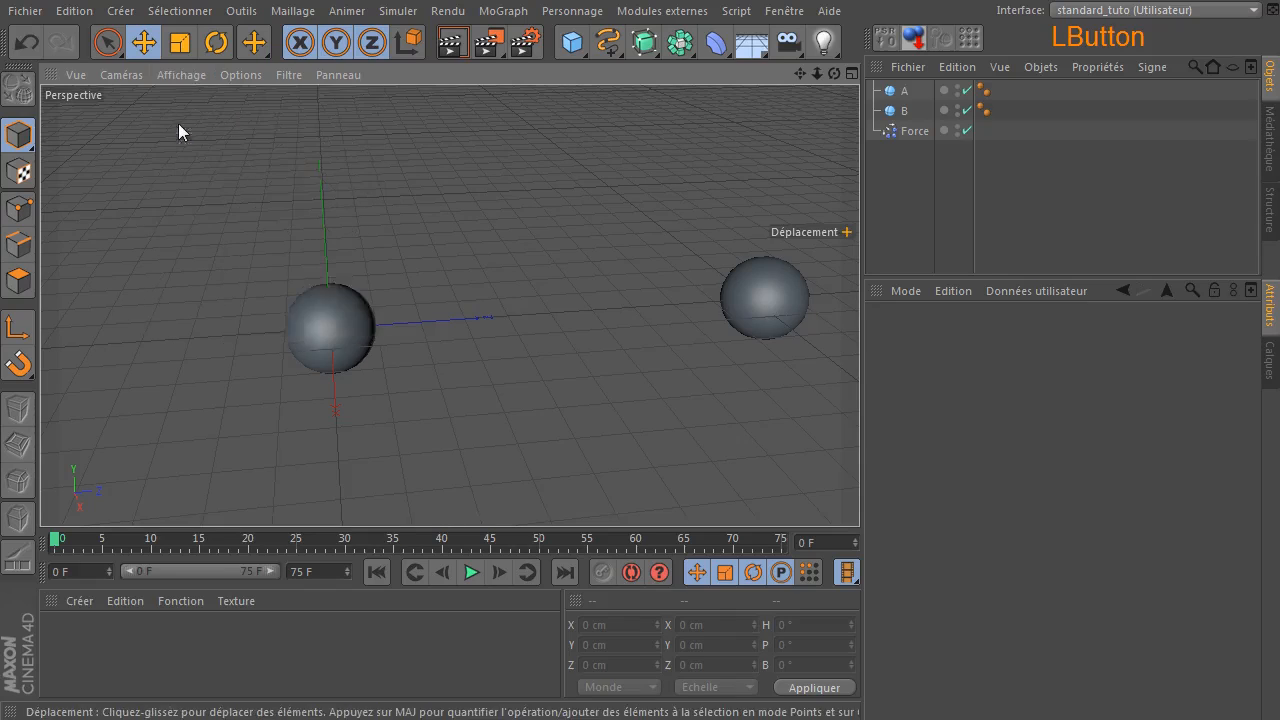
pyautogui.moveTo(801, 74); pyautogui.dragTo(694, 69)
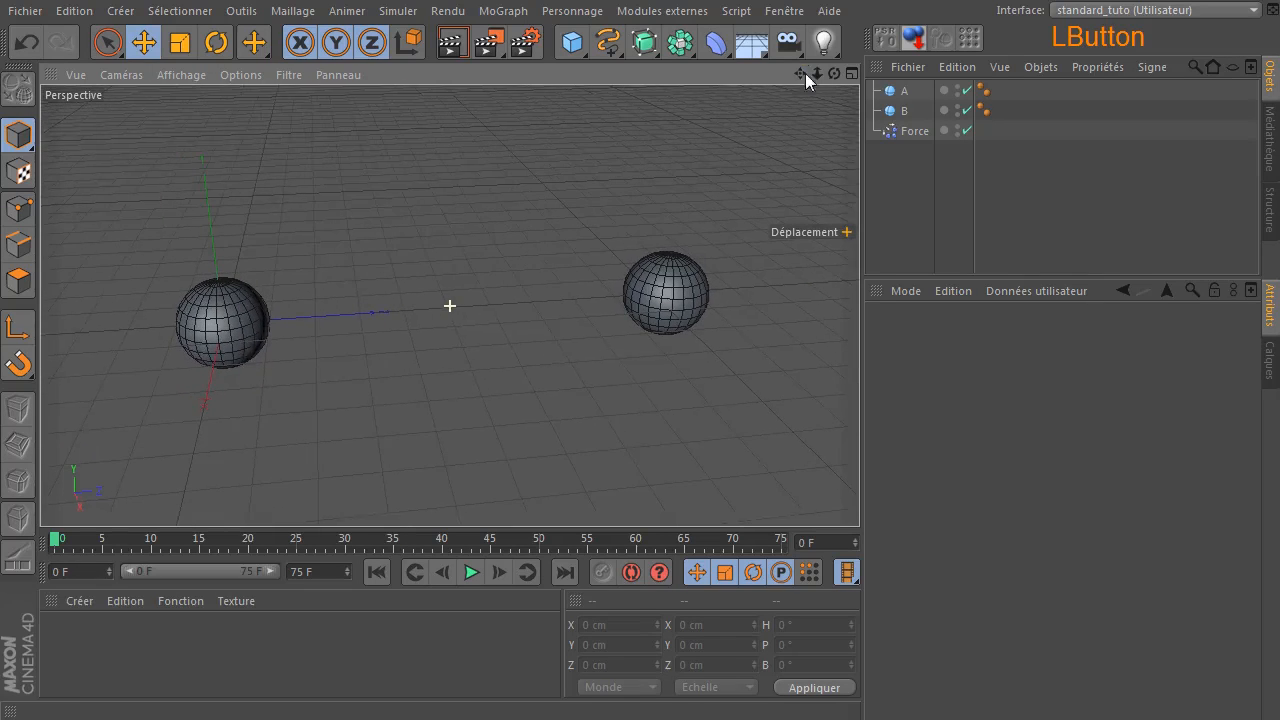
pyautogui.moveTo(834, 74); pyautogui.dragTo(398, 410)
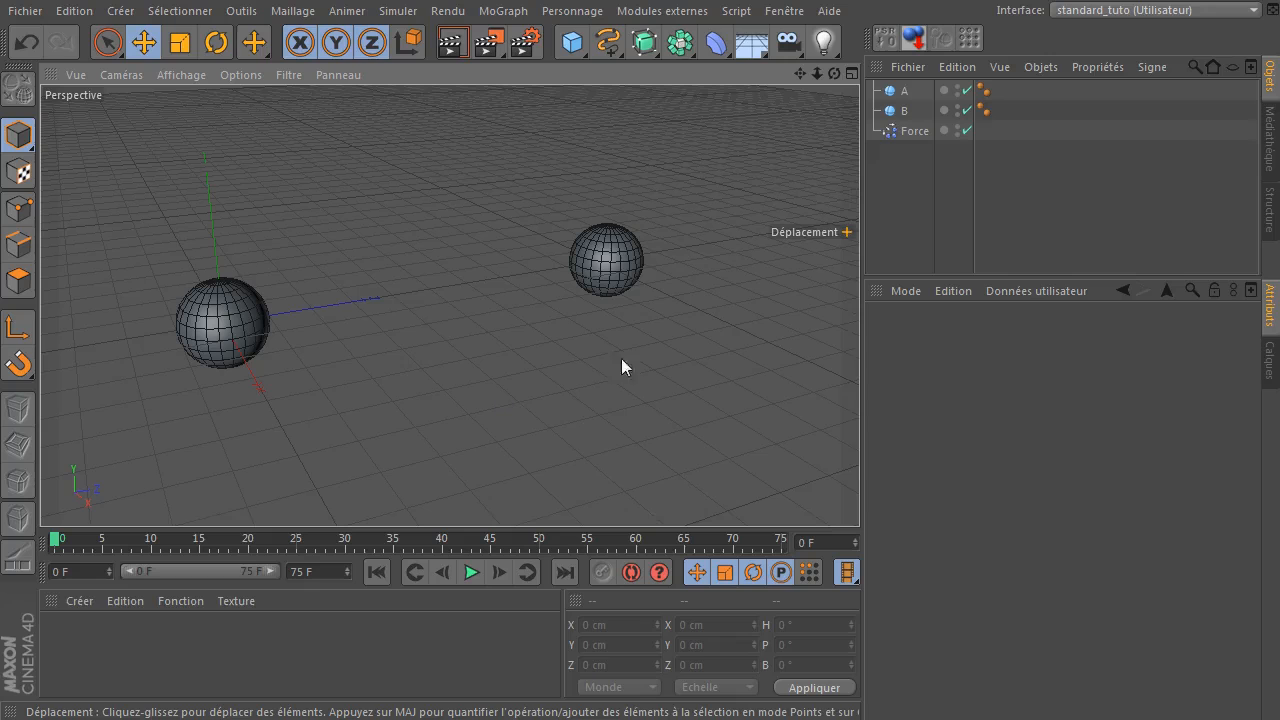
# Apply a Corps rigide simulation tag to spheres A and B together, and deselect them.
pyautogui.moveTo(1048, 80); pyautogui.dragTo(893, 119)
pyautogui.rightClick(893, 119)
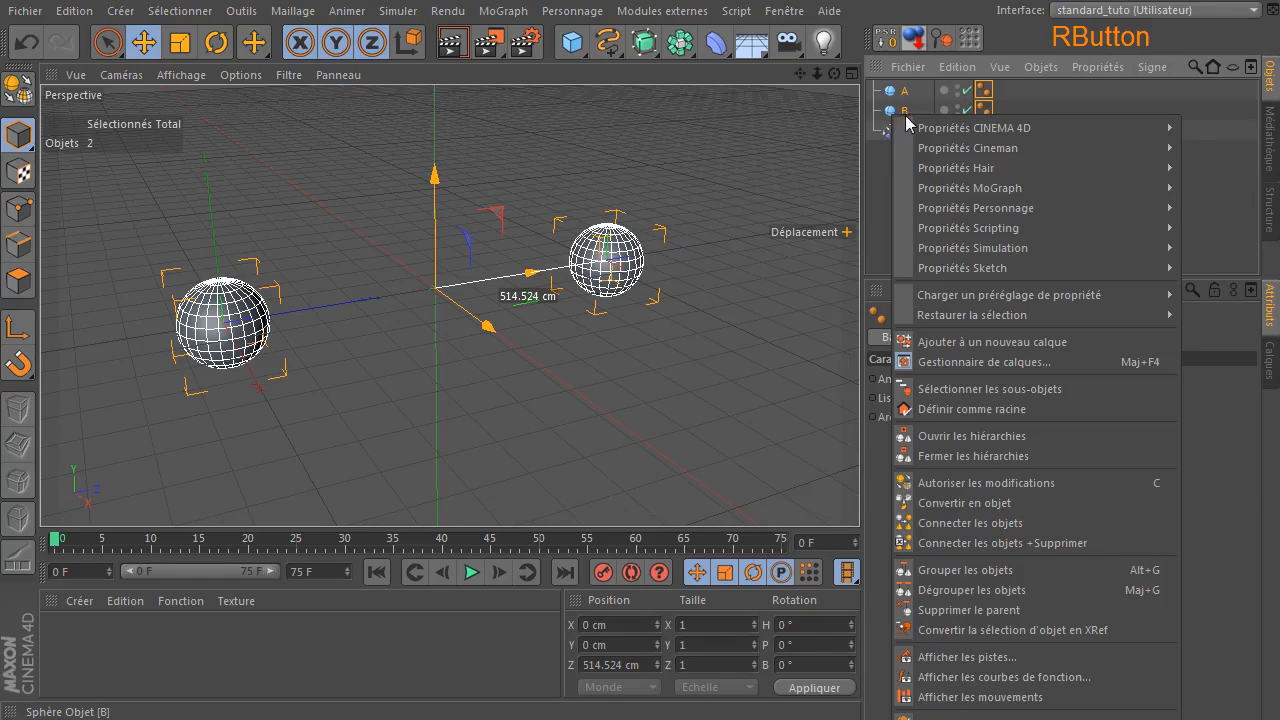
pyautogui.moveTo(955, 252)
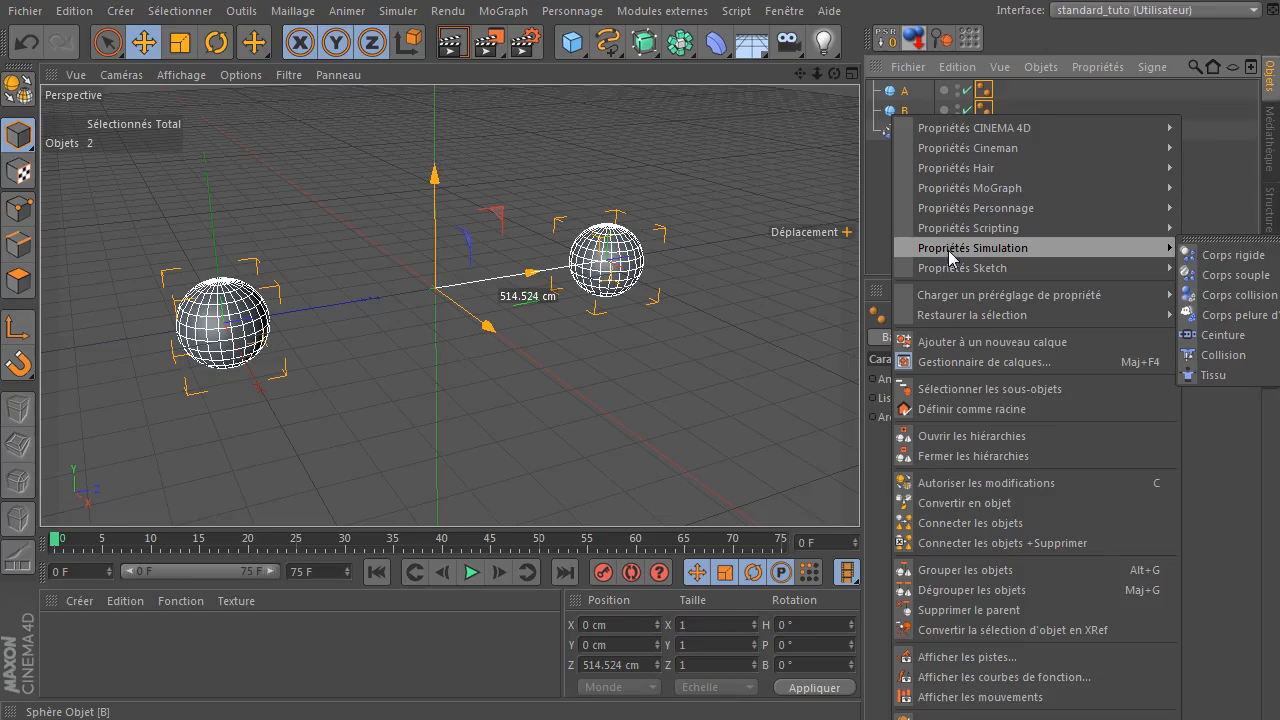
pyautogui.click(1208, 258)
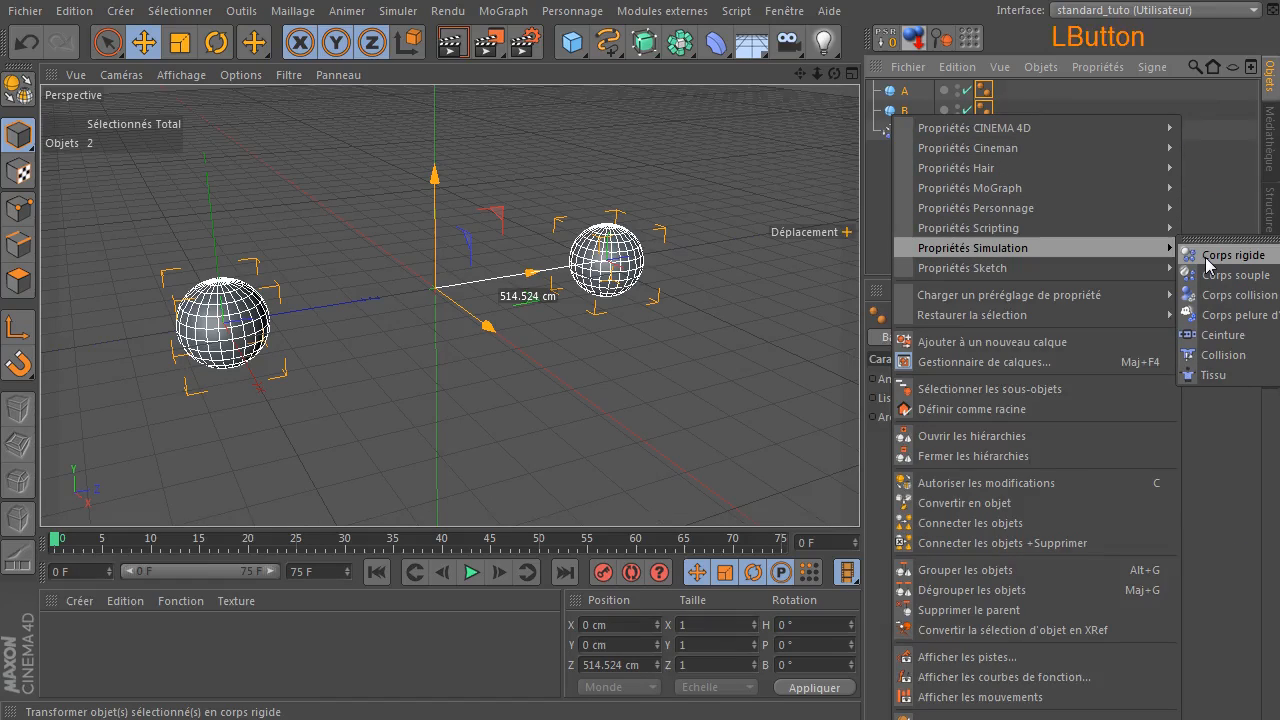
pyautogui.click(886, 252)
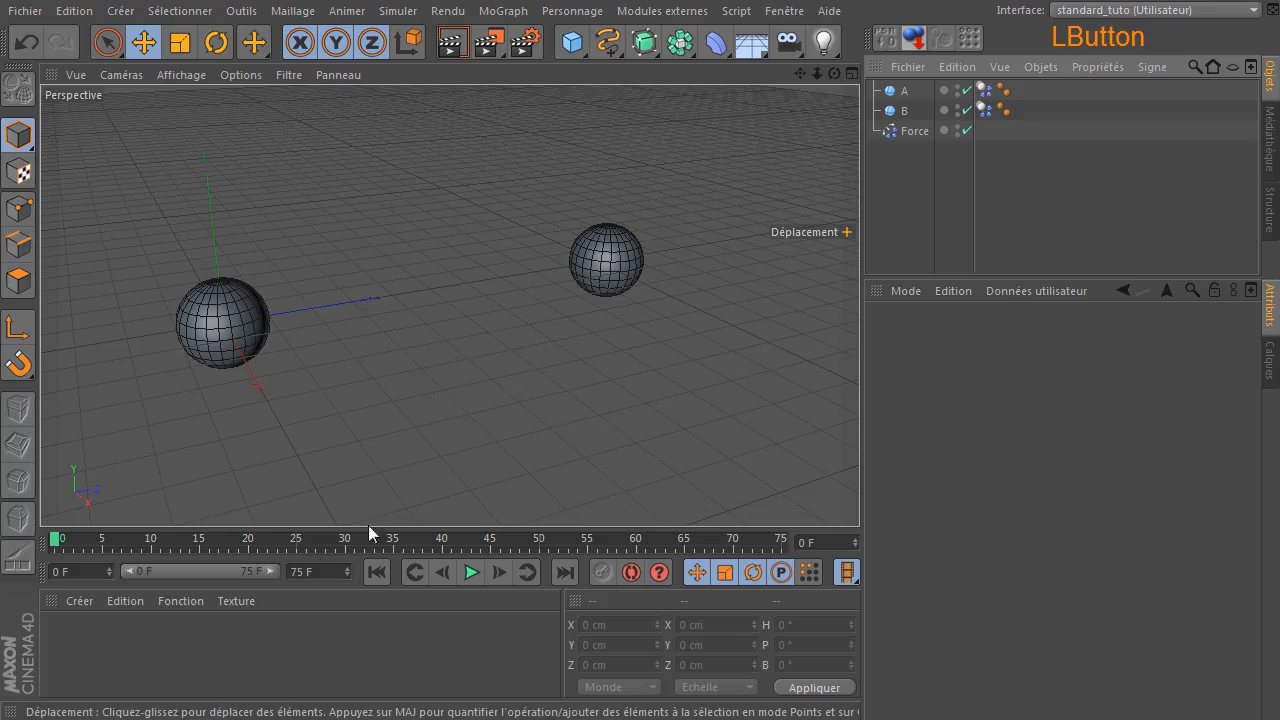
# Set the end of the animation to frame 750 and extend the preview range to the full duration.
pyautogui.moveTo(320, 568); pyautogui.dragTo(171, 591)
pyautogui.write('750')
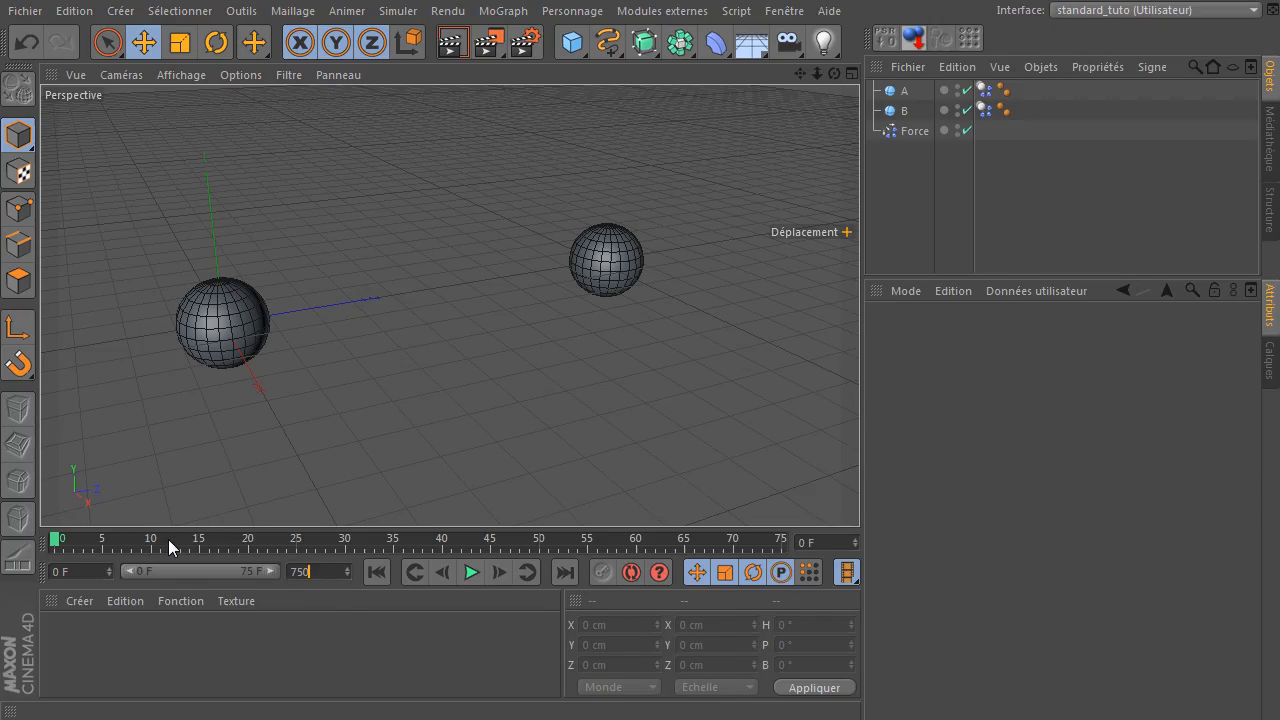
pyautogui.press('Return')
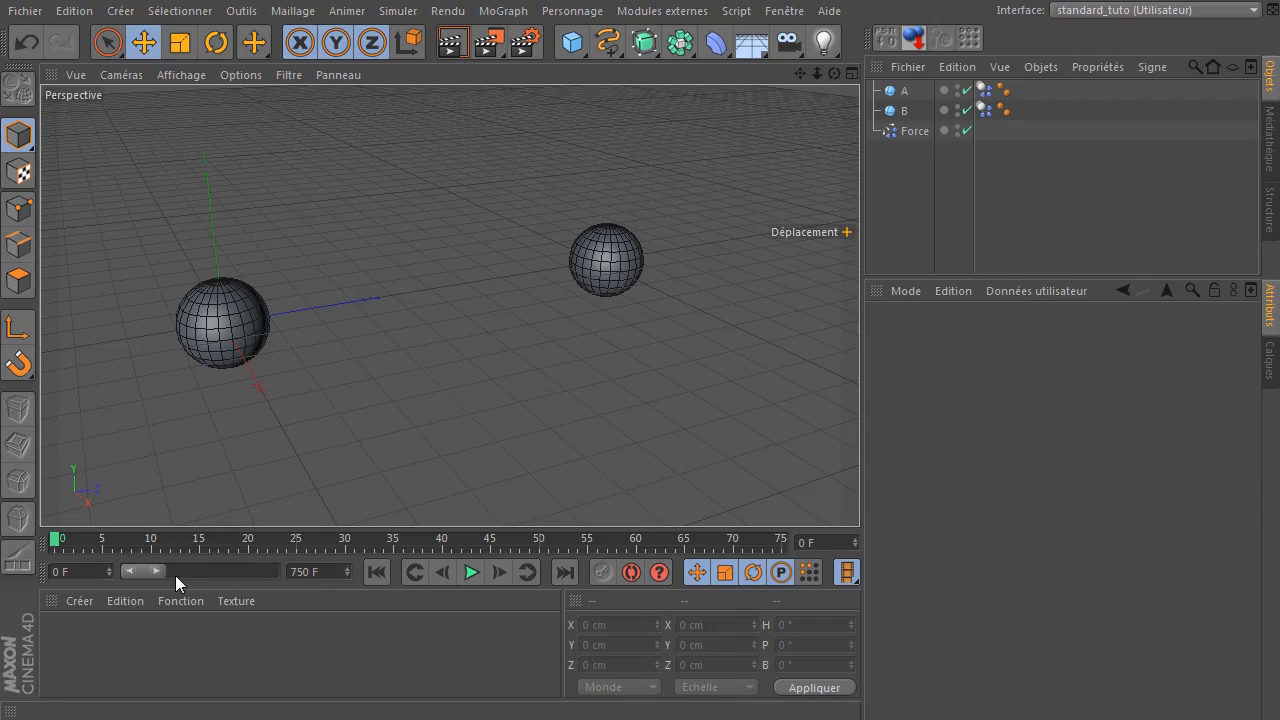
pyautogui.moveTo(155, 571); pyautogui.dragTo(657, 359)
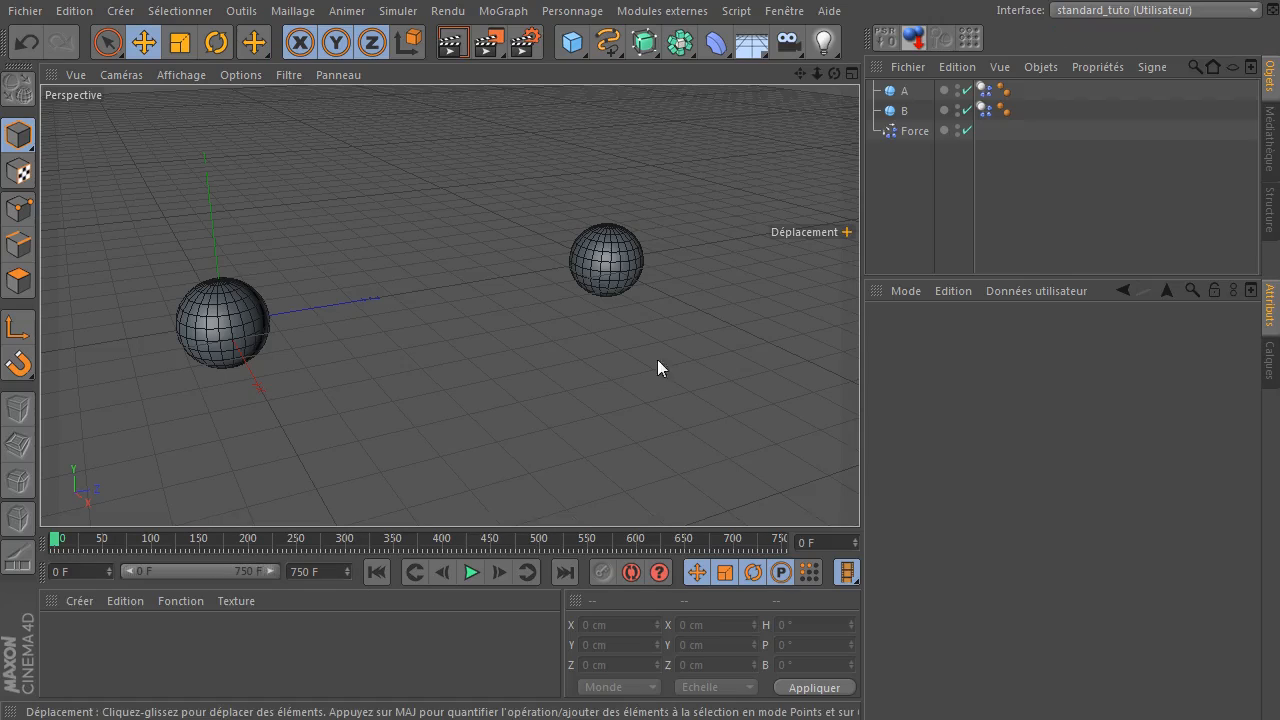
# Add a Sol floor object and lower it below the spheres to about -219 cm on Y.
pyautogui.click(748, 44)
pyautogui.moveTo(209, 209); pyautogui.dragTo(239, 304)
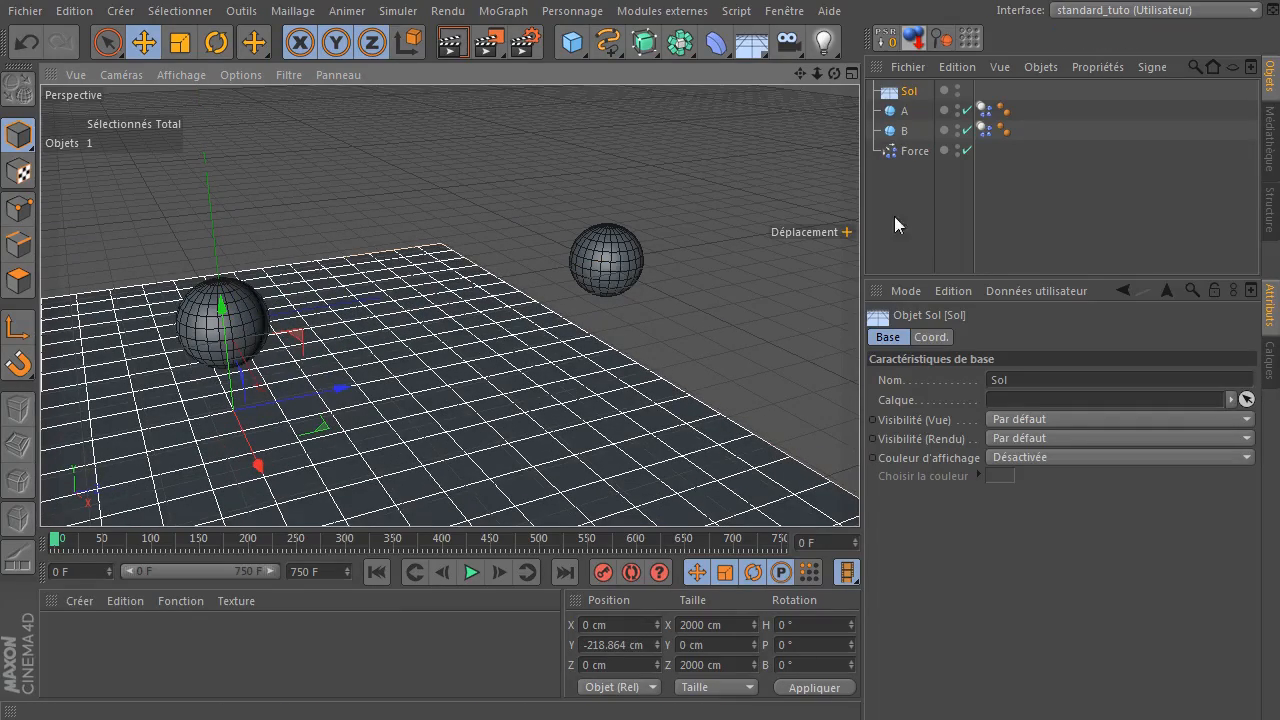
# Apply a Corps collision simulation tag to the Sol floor object.
pyautogui.rightClick(892, 92)
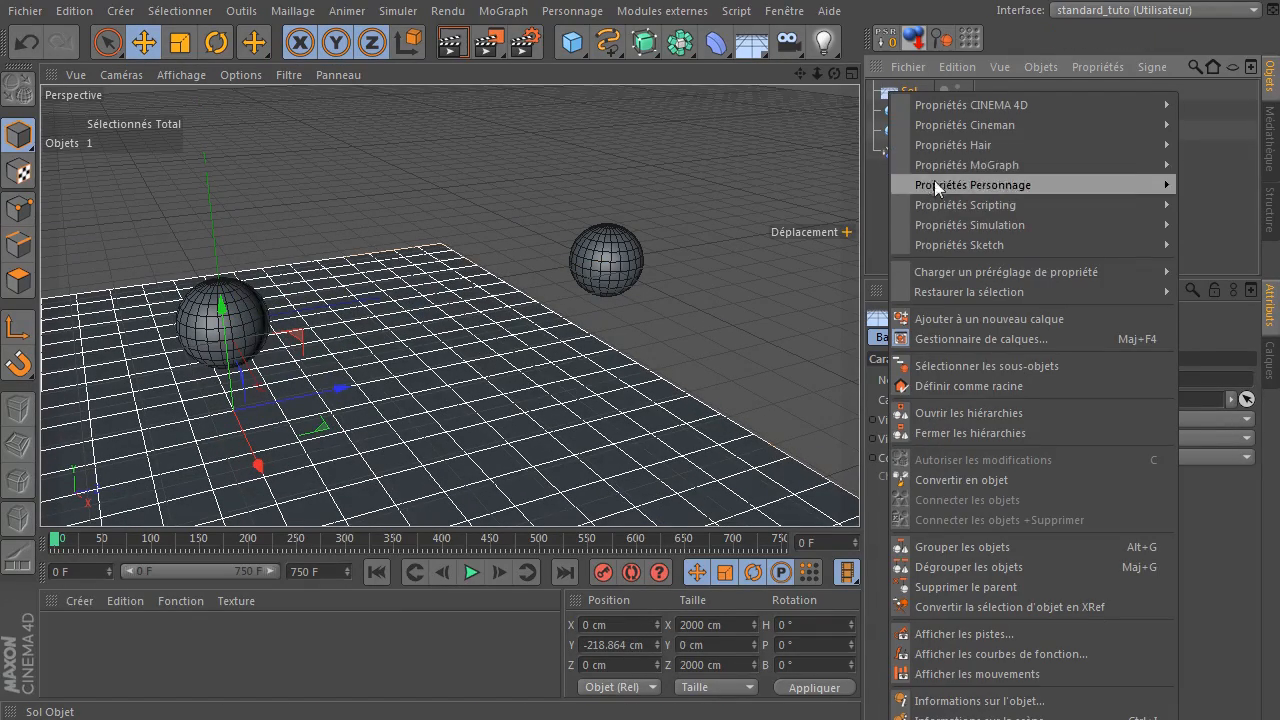
pyautogui.moveTo(934, 225)
pyautogui.click(1219, 271)
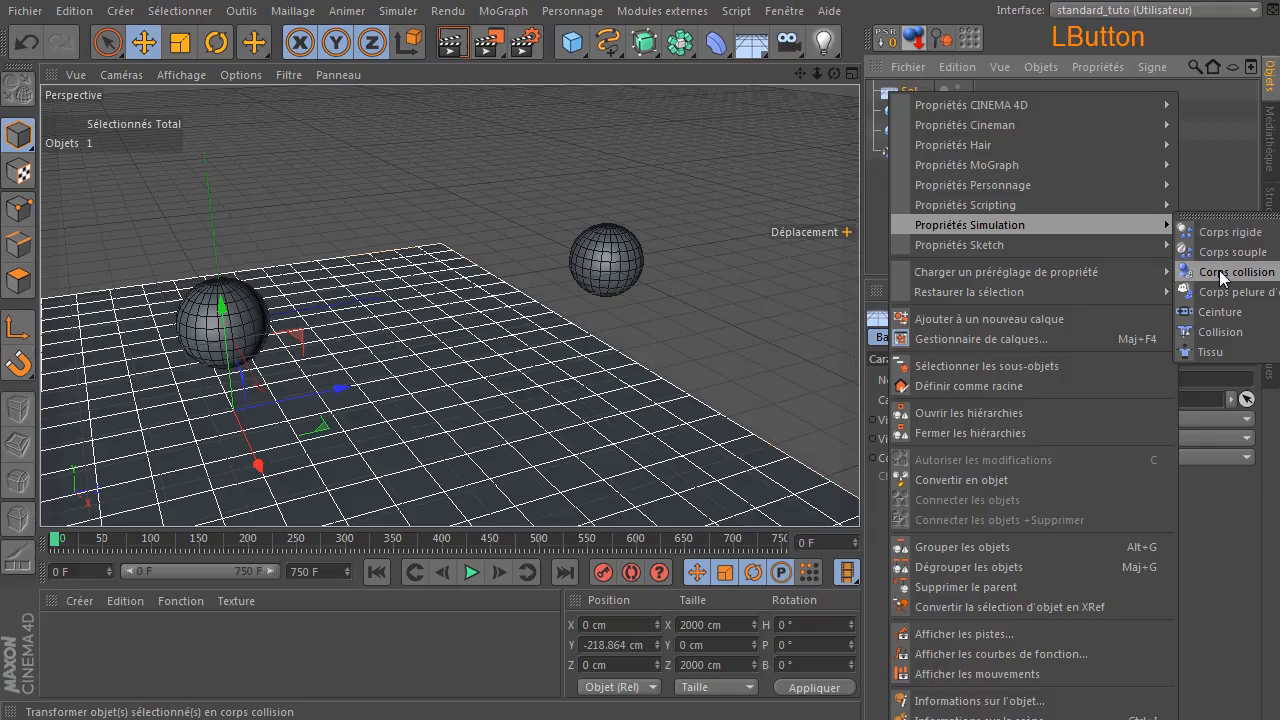
# Frame the whole floor with nothing selected, and play the simulation to check how both spheres land on it.
pyautogui.moveTo(797, 74); pyautogui.dragTo(819, 84)
pyautogui.moveTo(520, 291); pyautogui.dragTo(624, 289)
pyautogui.moveTo(797, 75); pyautogui.dragTo(831, 118)
pyautogui.click(899, 243)
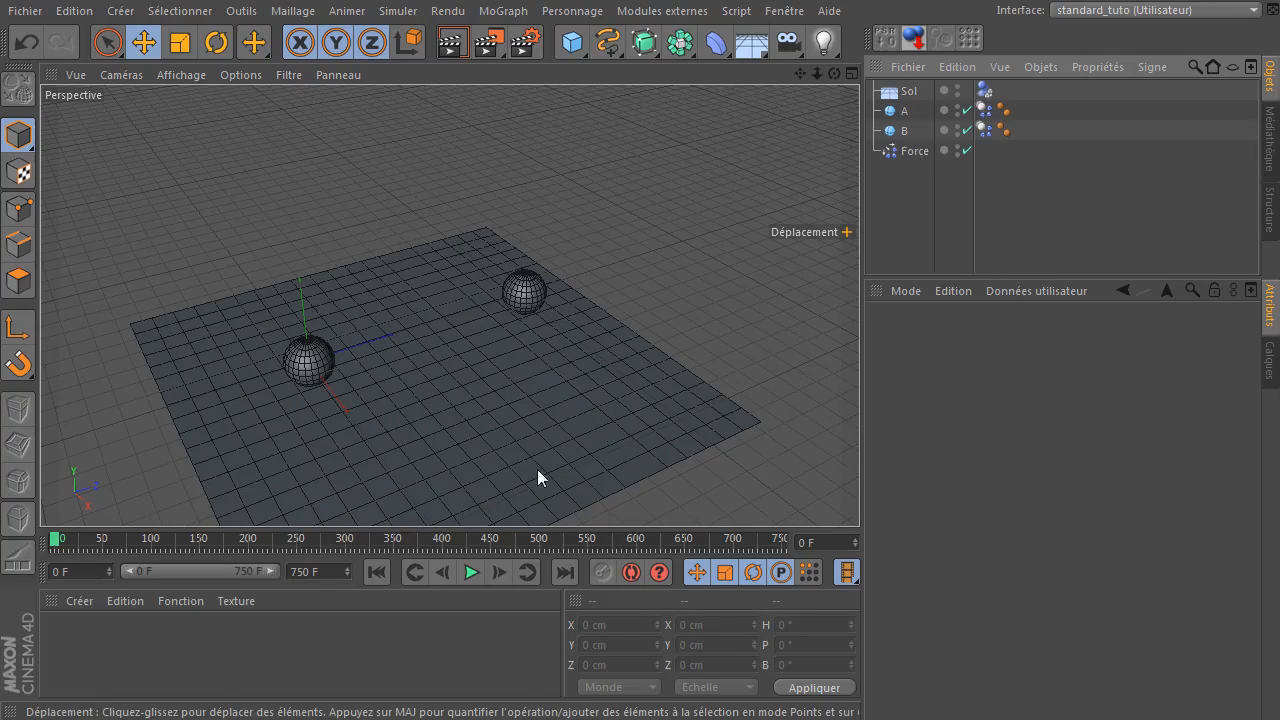
pyautogui.moveTo(800, 74); pyautogui.dragTo(454, 300)
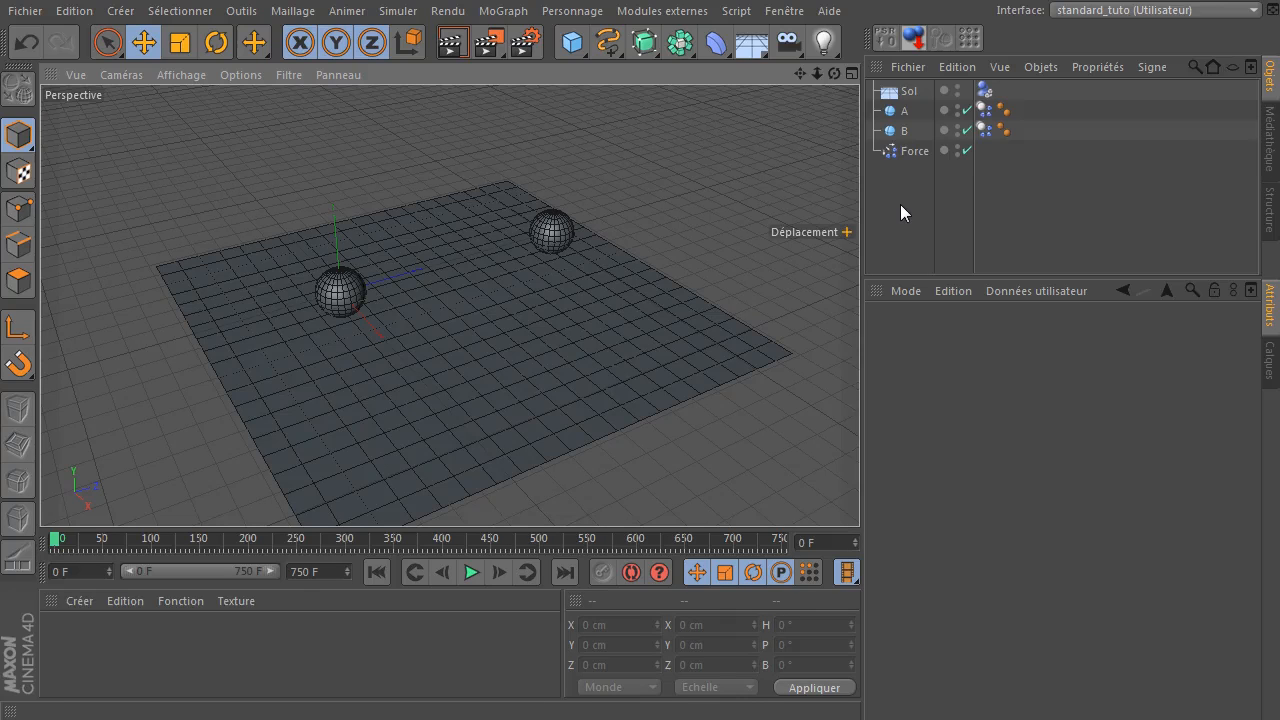
pyautogui.click(471, 572)
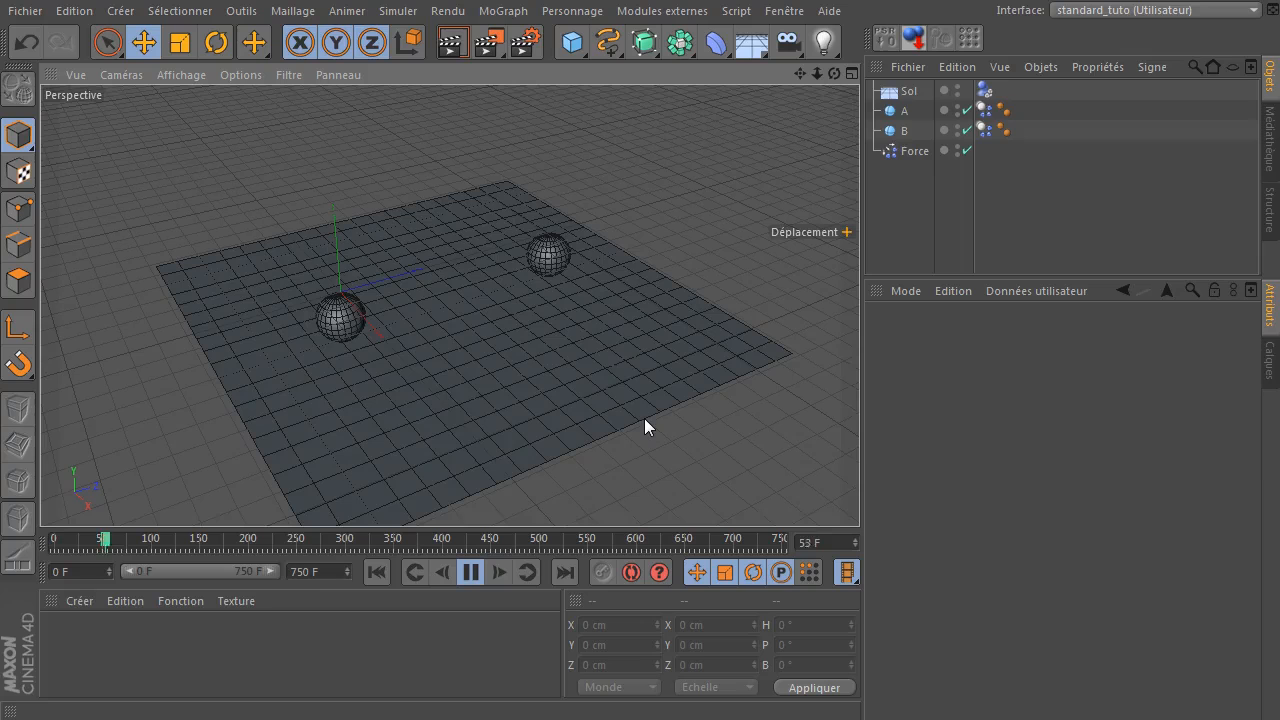
pyautogui.click(471, 572)
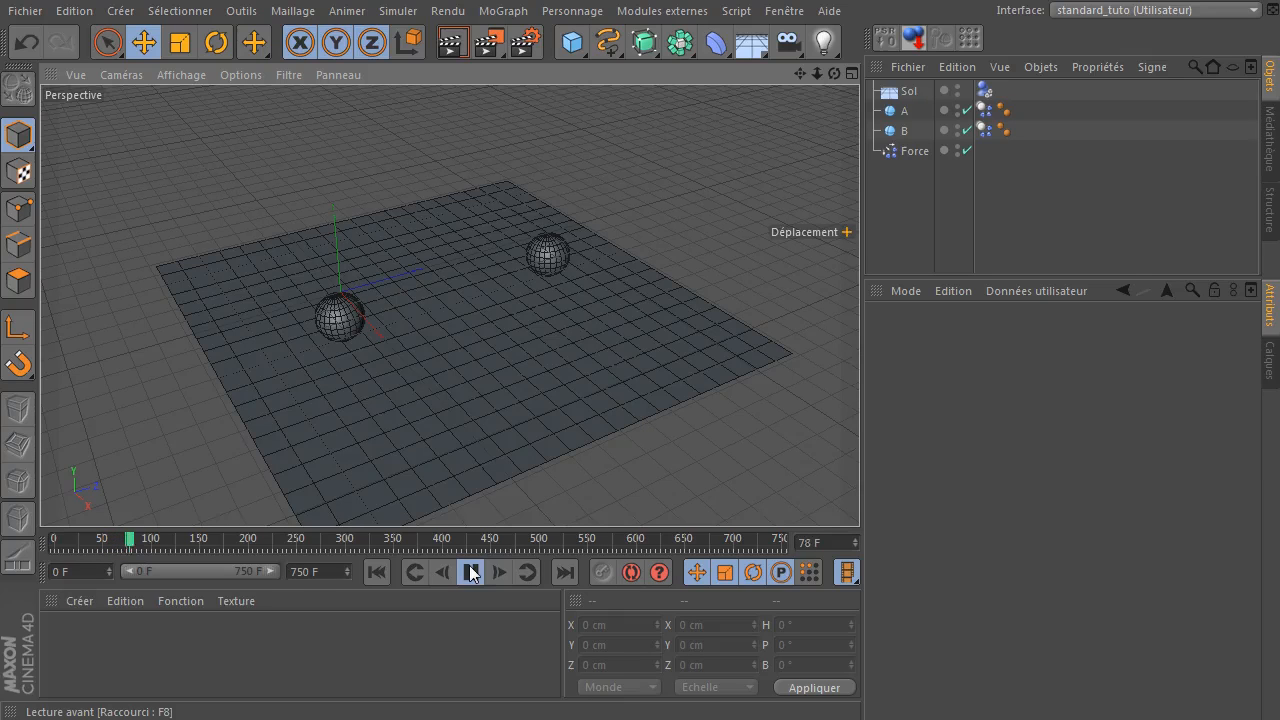
# Check sphere A's position values at the stopped frame, and rewind to frame 0 to compare its starting position.
pyautogui.moveTo(834, 74); pyautogui.dragTo(834, 74)
pyautogui.click(350, 298)
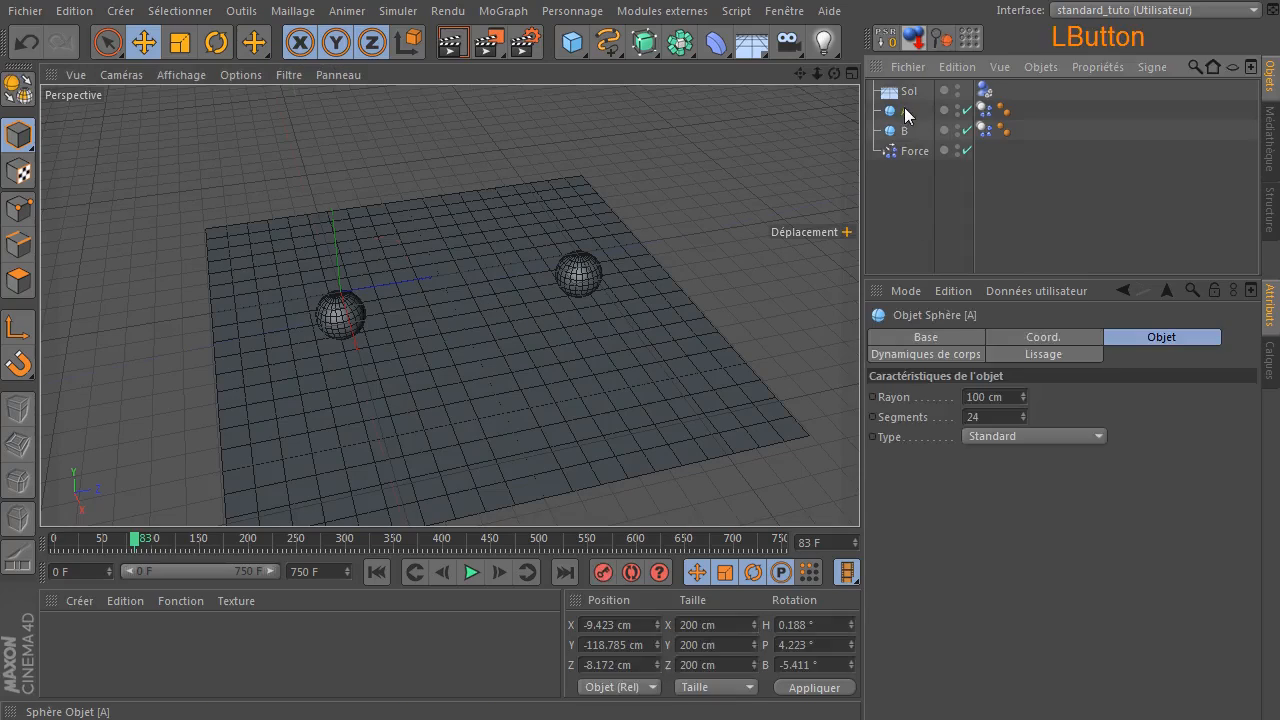
pyautogui.click(628, 627)
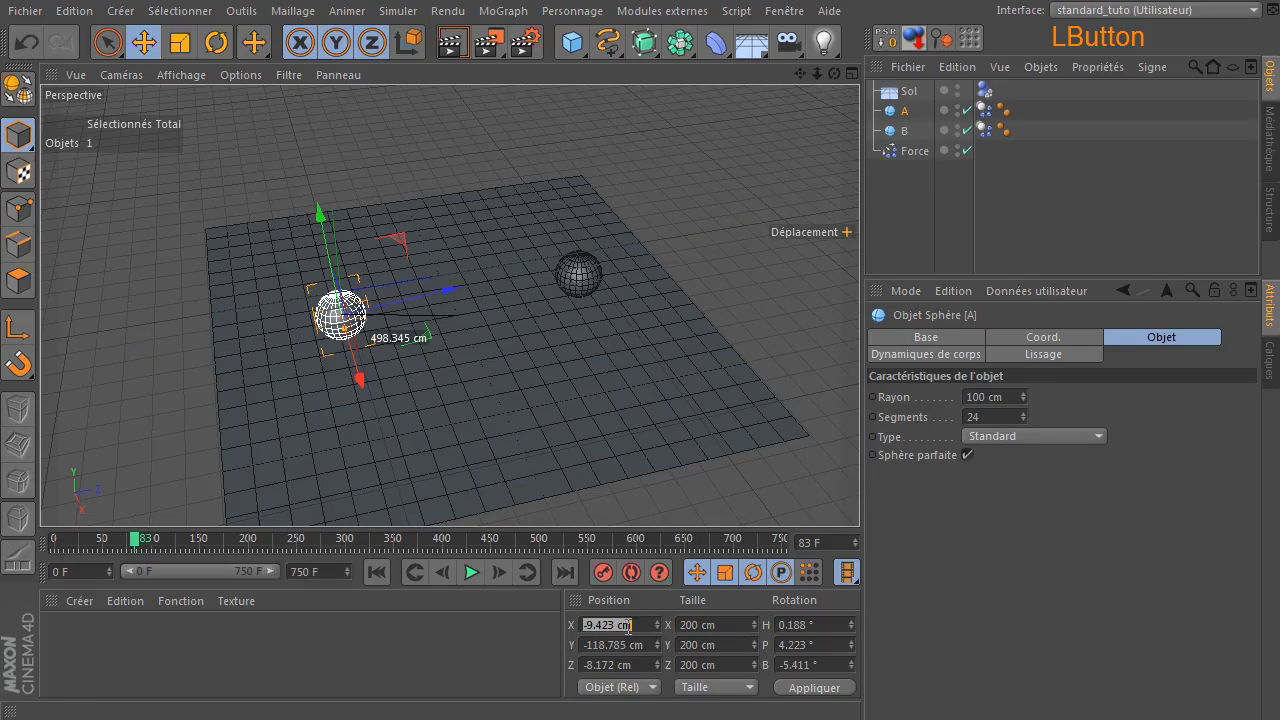
pyautogui.click(368, 572)
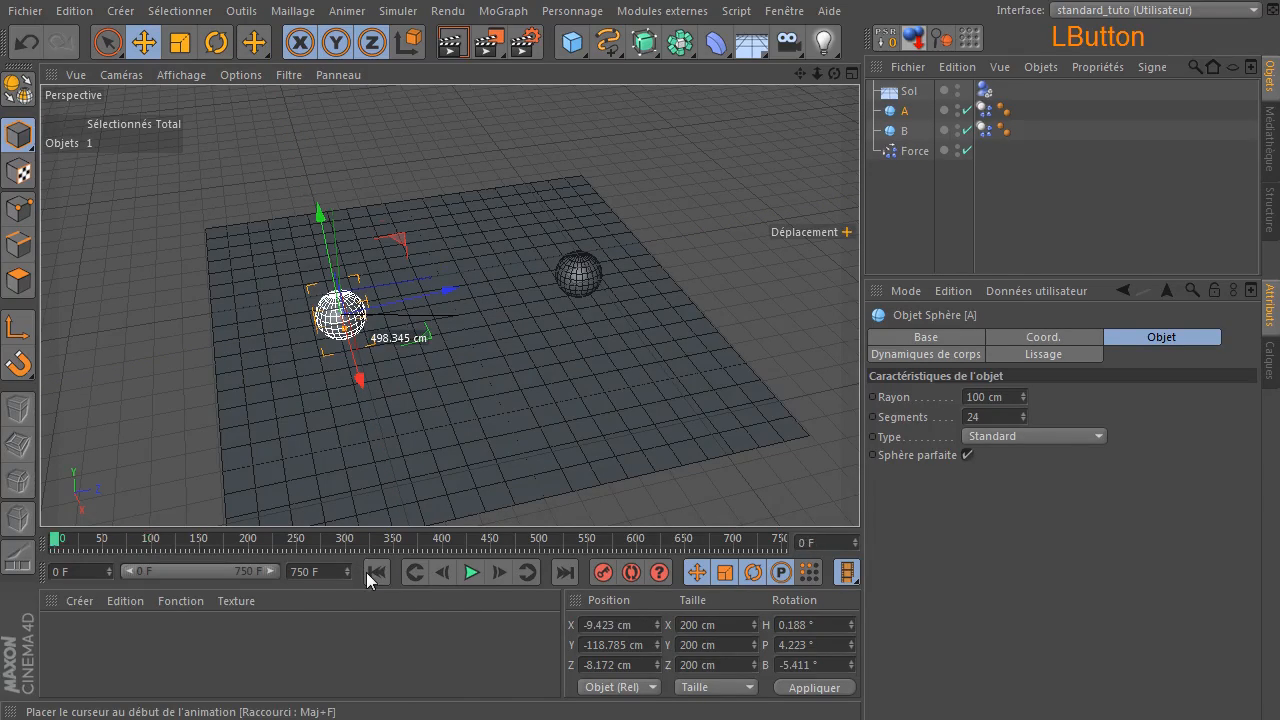
pyautogui.click(608, 625)
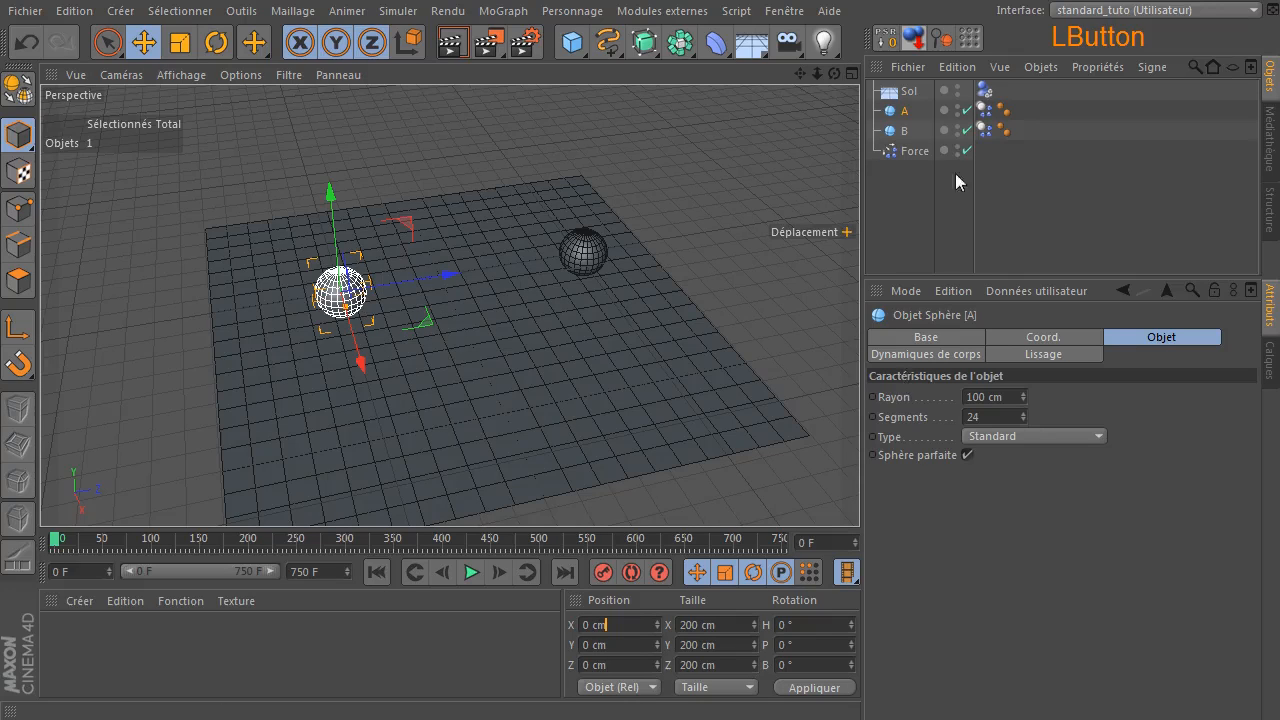
pyautogui.click(610, 645)
pyautogui.click(613, 666)
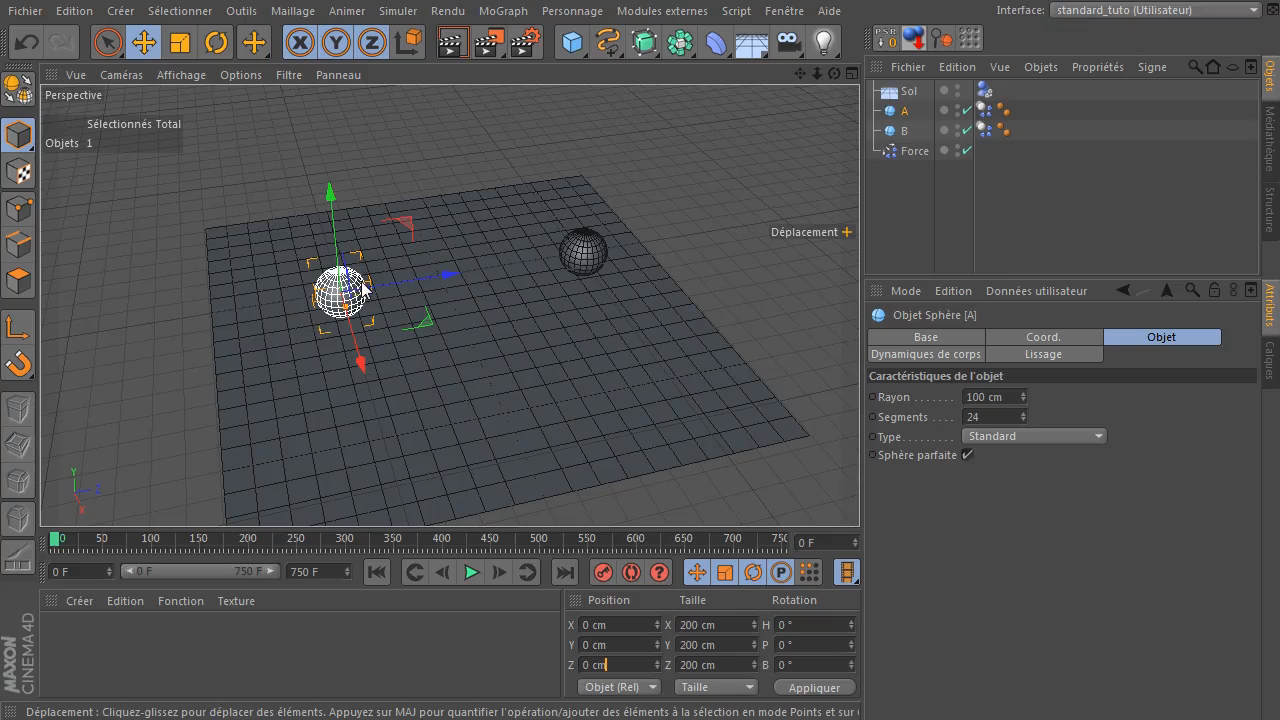
# Set sphere B's Z position to 1030 cm.
pyautogui.click(889, 132)
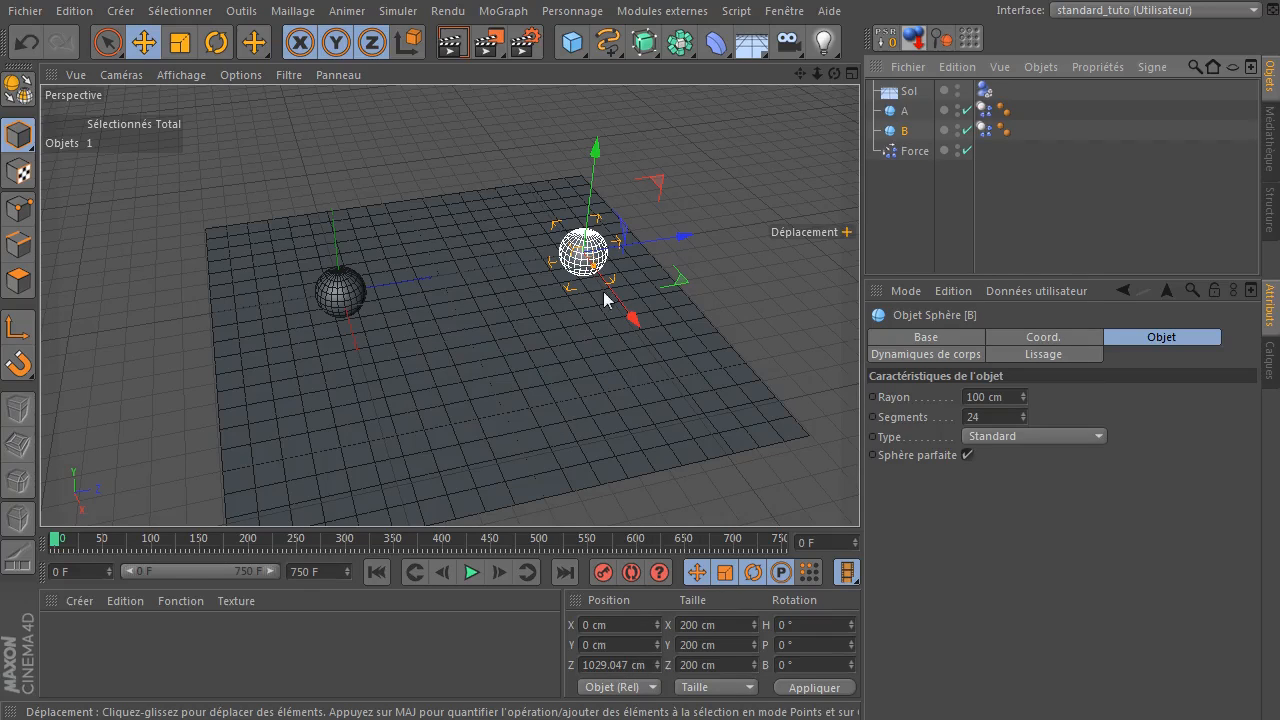
pyautogui.click(618, 665)
pyautogui.write('1030')
pyautogui.press('Return')
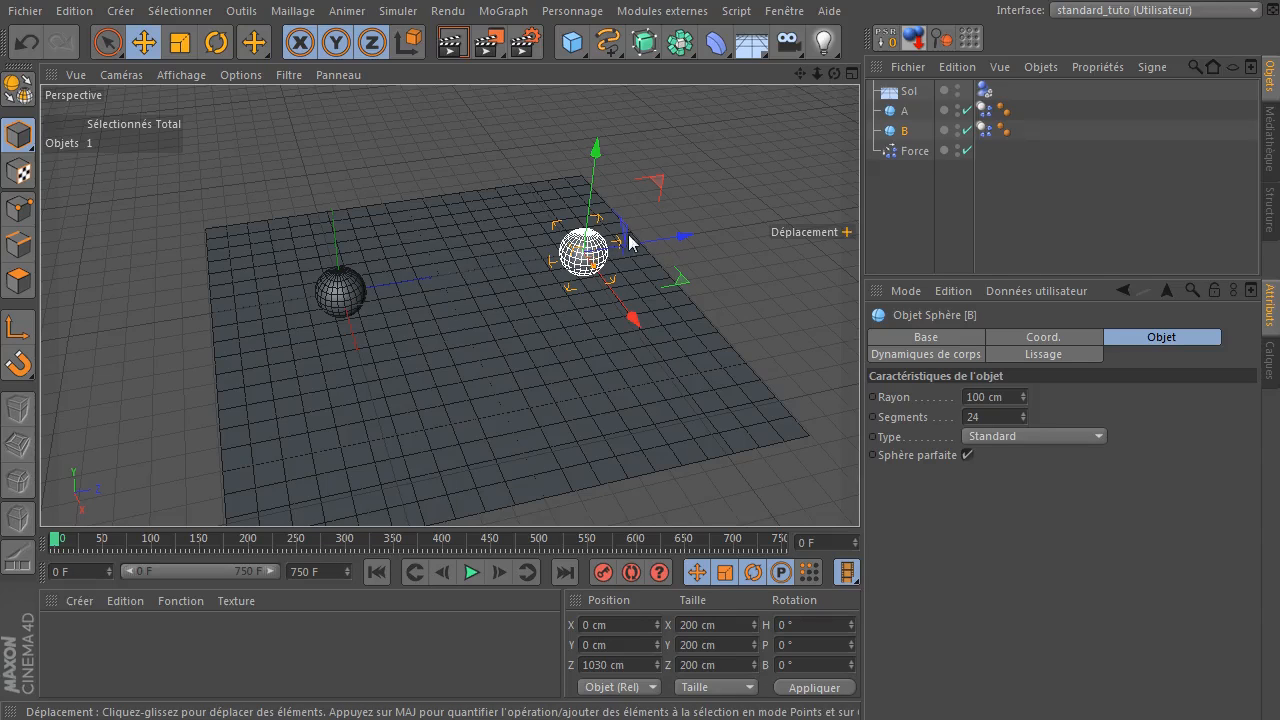
# Add a Cercle spline around sphere A as a visual guide for the Force distances, and make it a child of A.
pyautogui.click(916, 152)
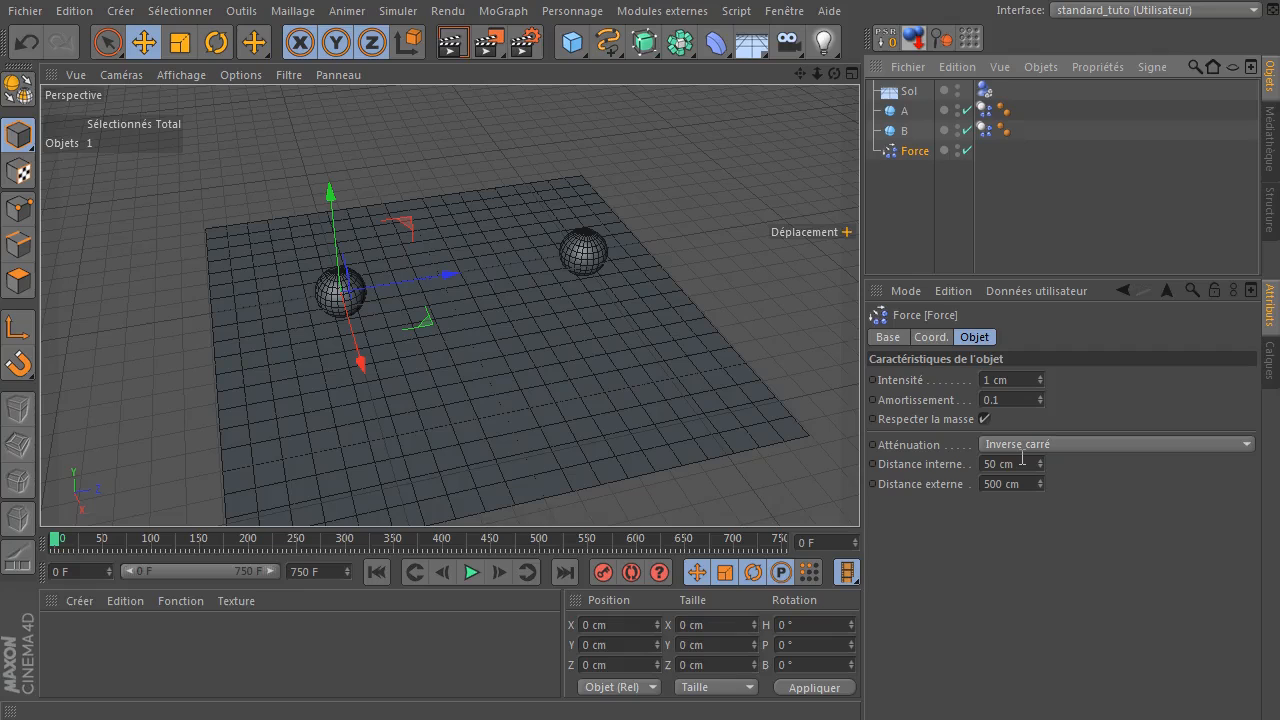
pyautogui.scroll(5, 366, 343)
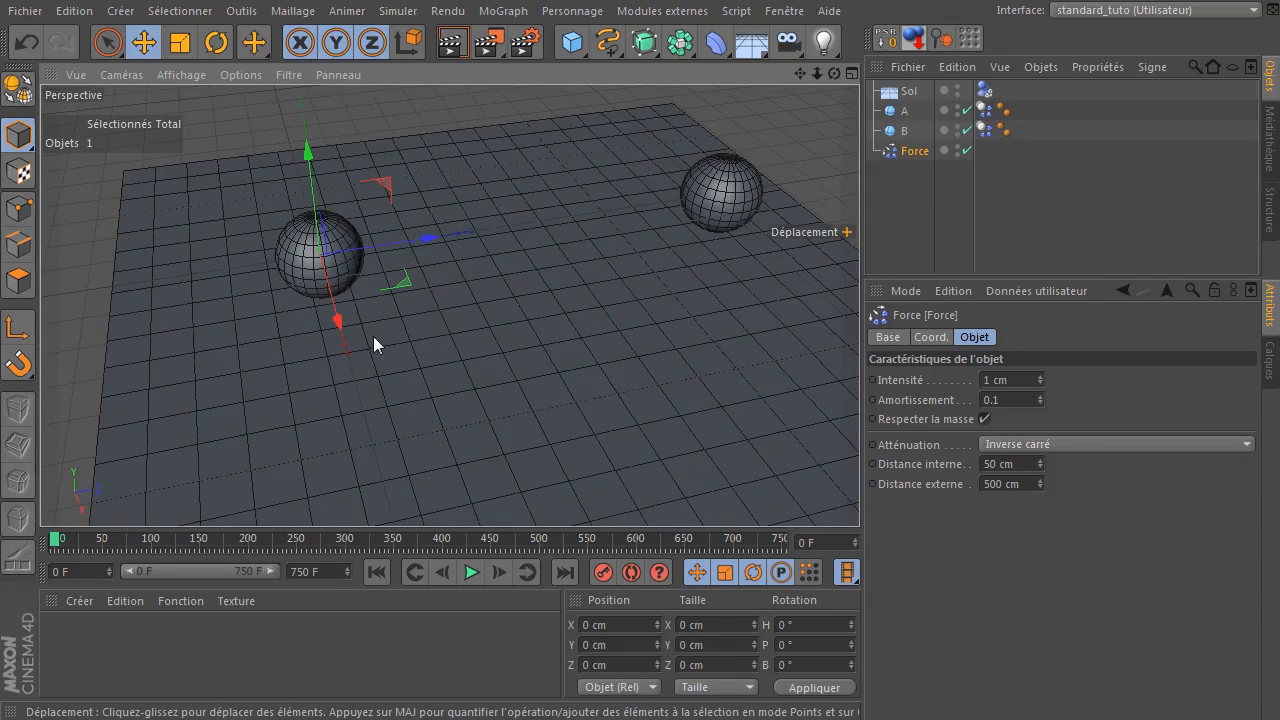
pyautogui.moveTo(802, 74); pyautogui.dragTo(450, 305)
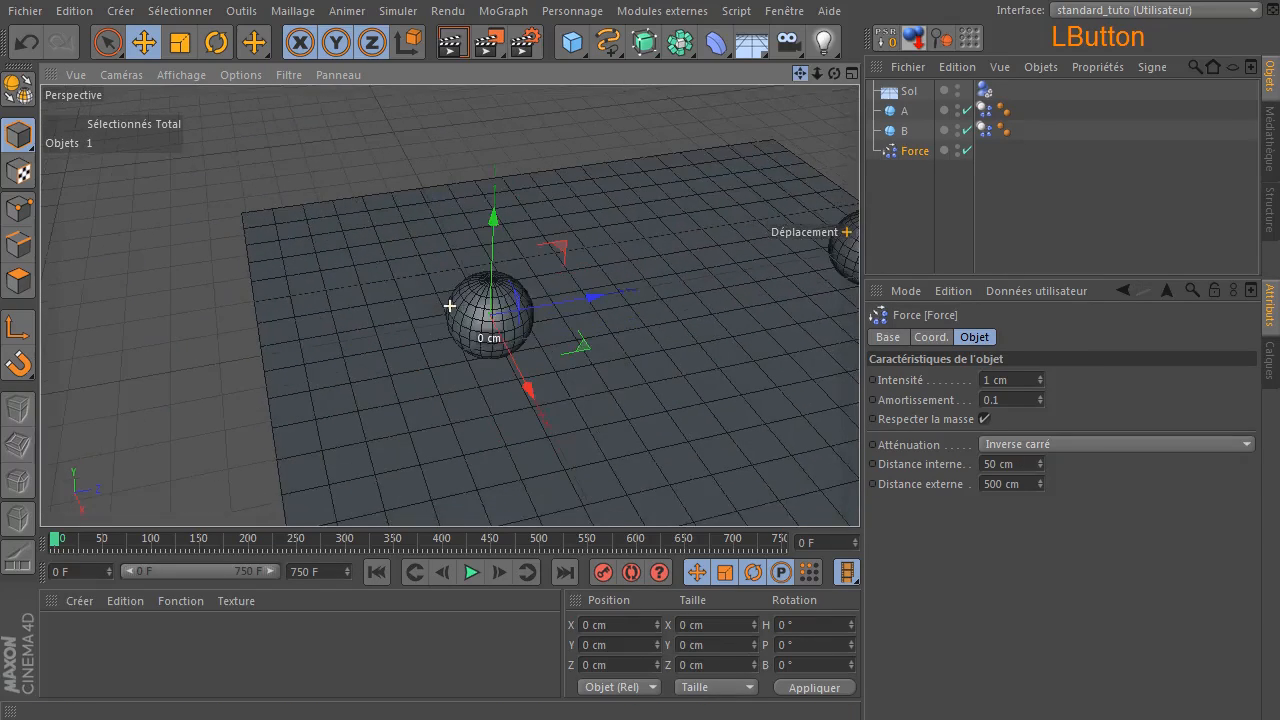
pyautogui.moveTo(605, 44); pyautogui.dragTo(840, 132)
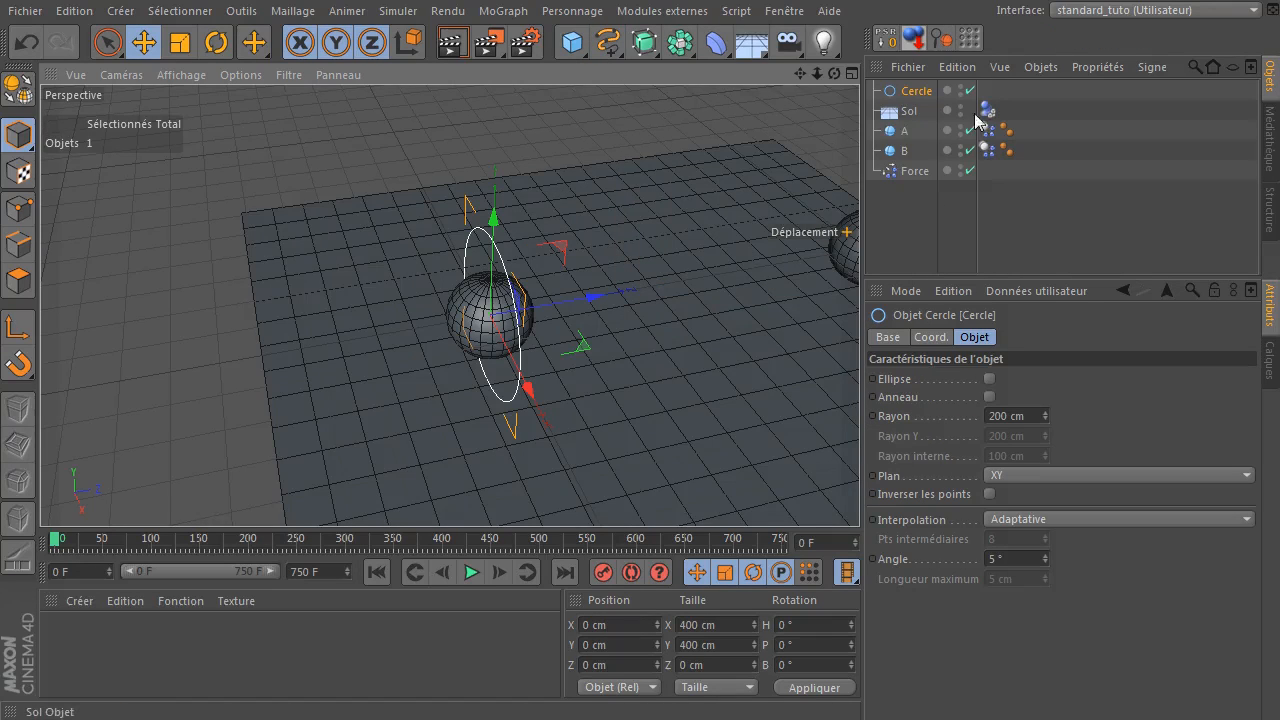
pyautogui.moveTo(913, 91); pyautogui.dragTo(906, 133)
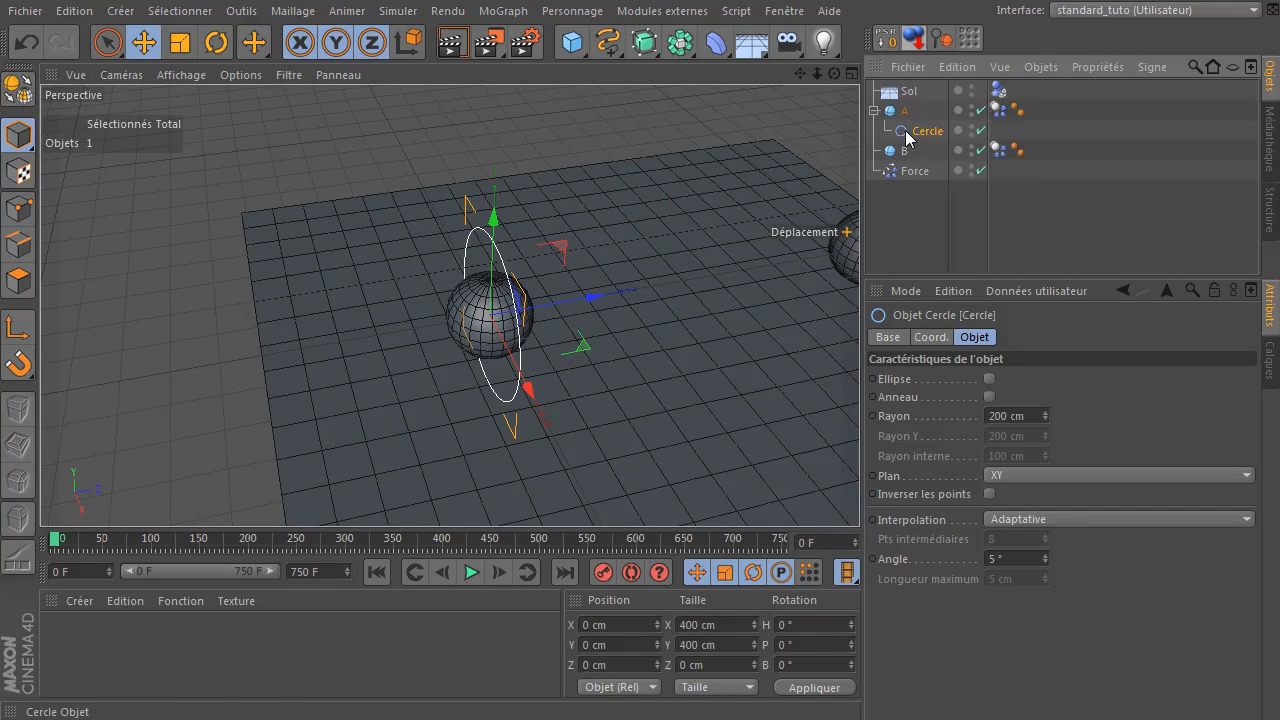
pyautogui.click(906, 134)
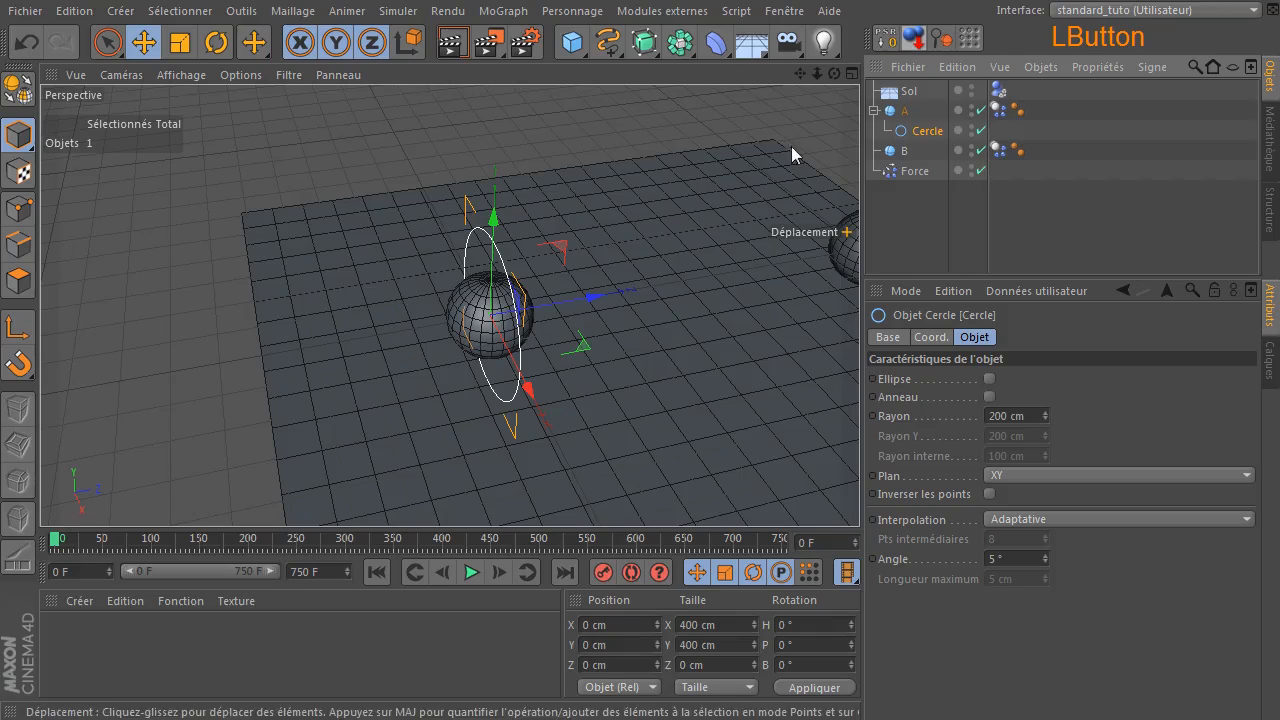
# Apply a Pointer vers la caméra tag to the Cercle spline.
pyautogui.rightClick(925, 133)
pyautogui.moveTo(984, 147)
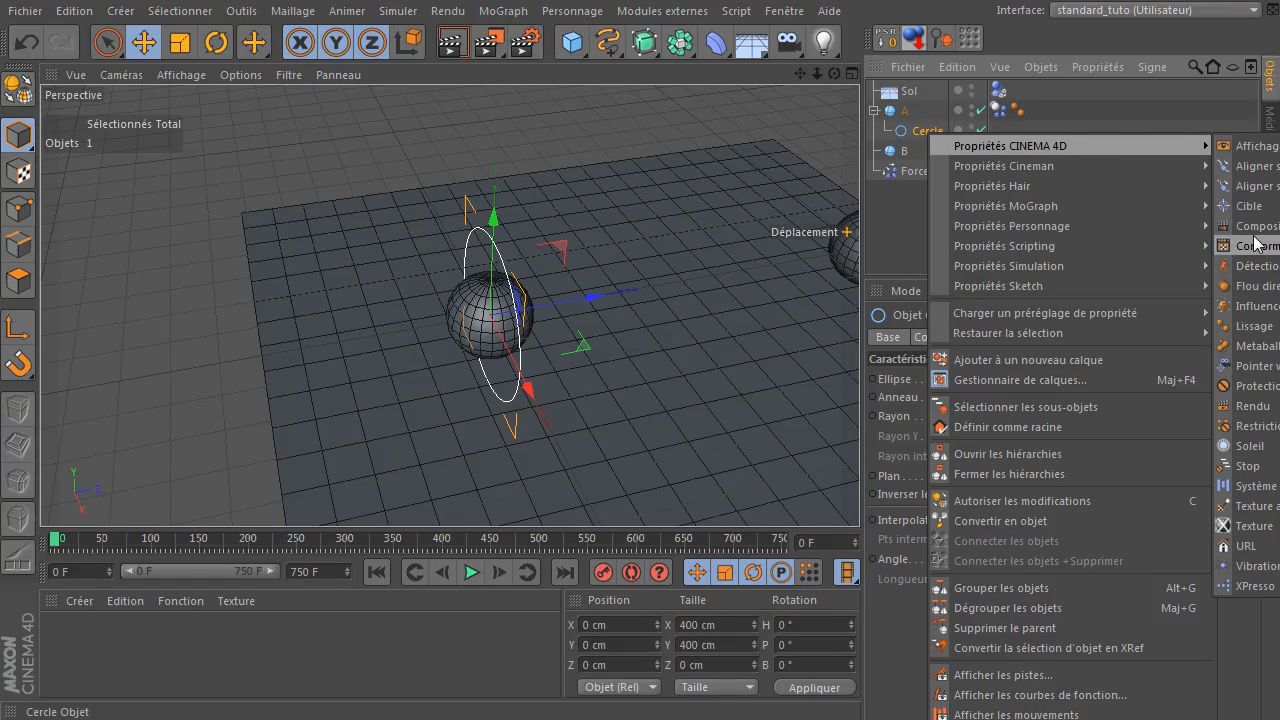
pyautogui.click(1250, 366)
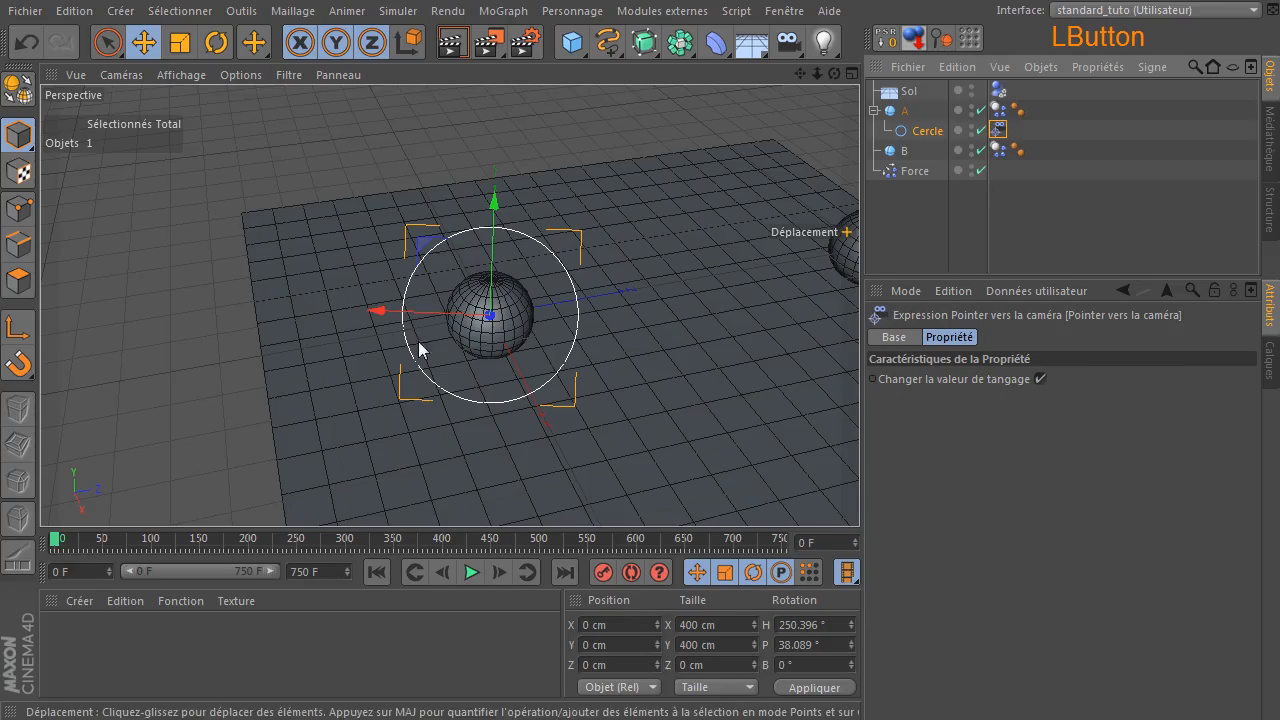
# Set the circle's display colour to Activée with an orange of about 23° hue, and deselect the circle.
pyautogui.click(926, 131)
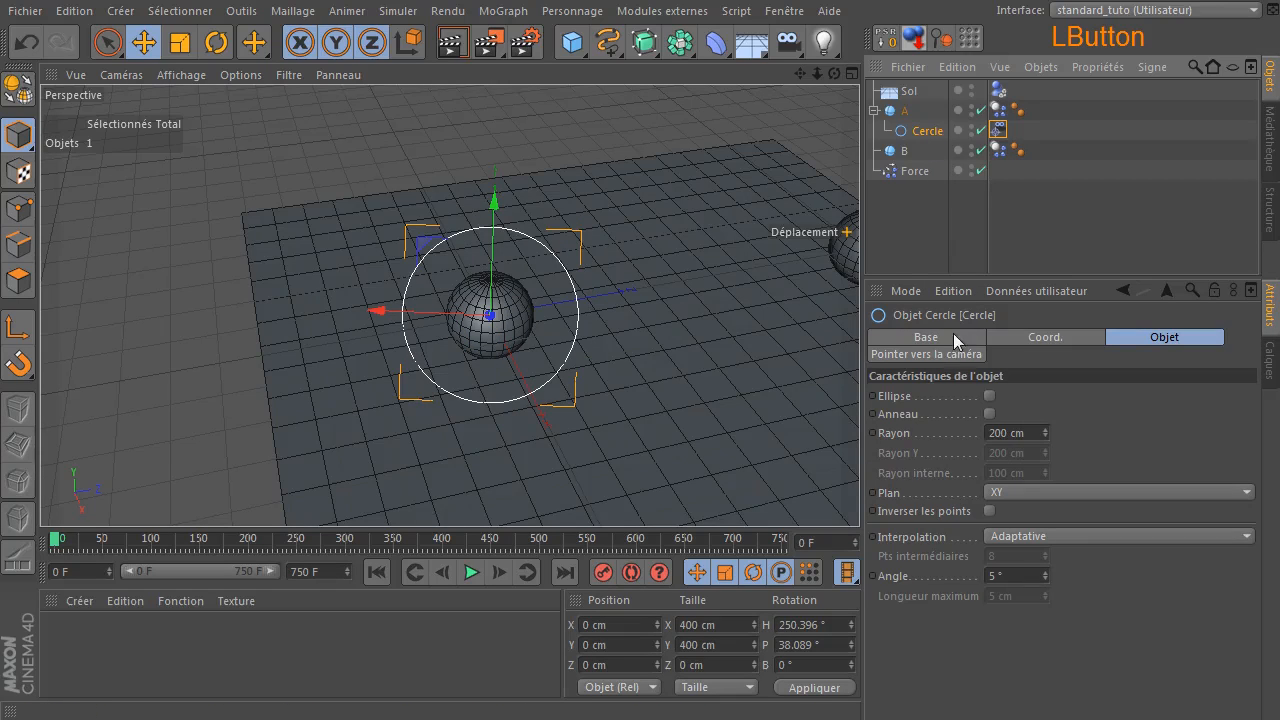
pyautogui.click(948, 337)
pyautogui.click(1026, 472)
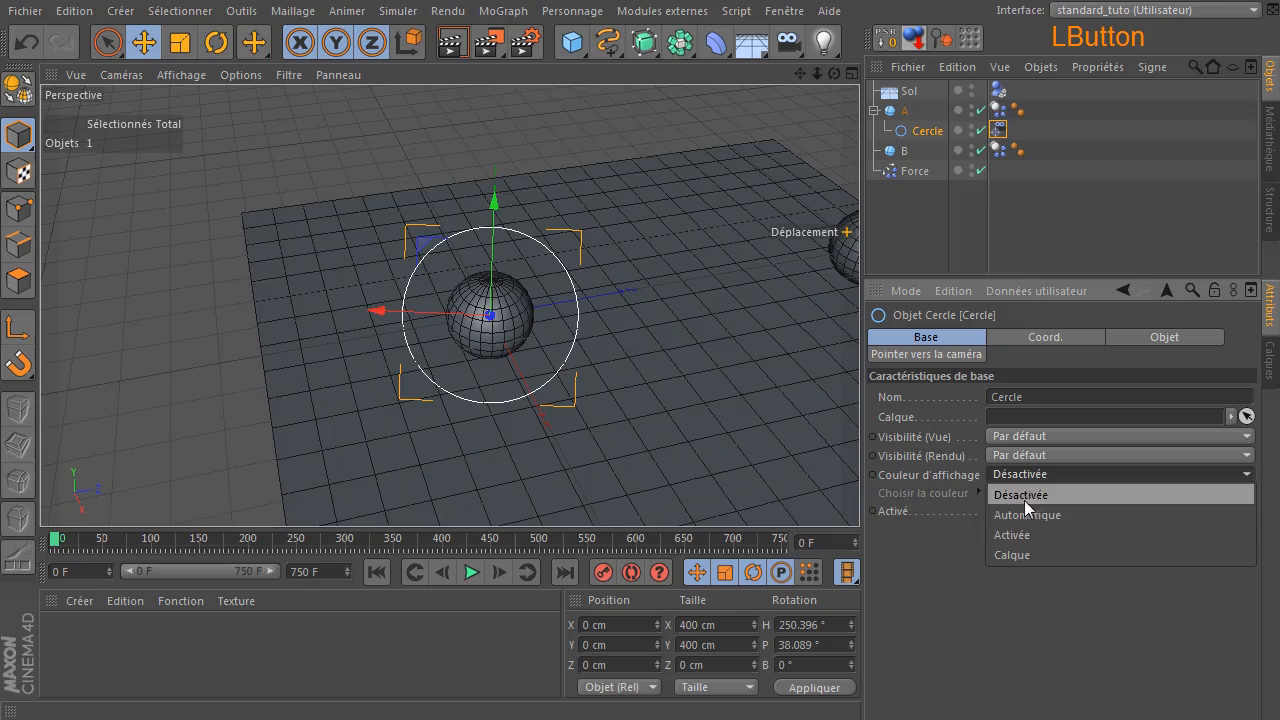
pyautogui.click(1028, 533)
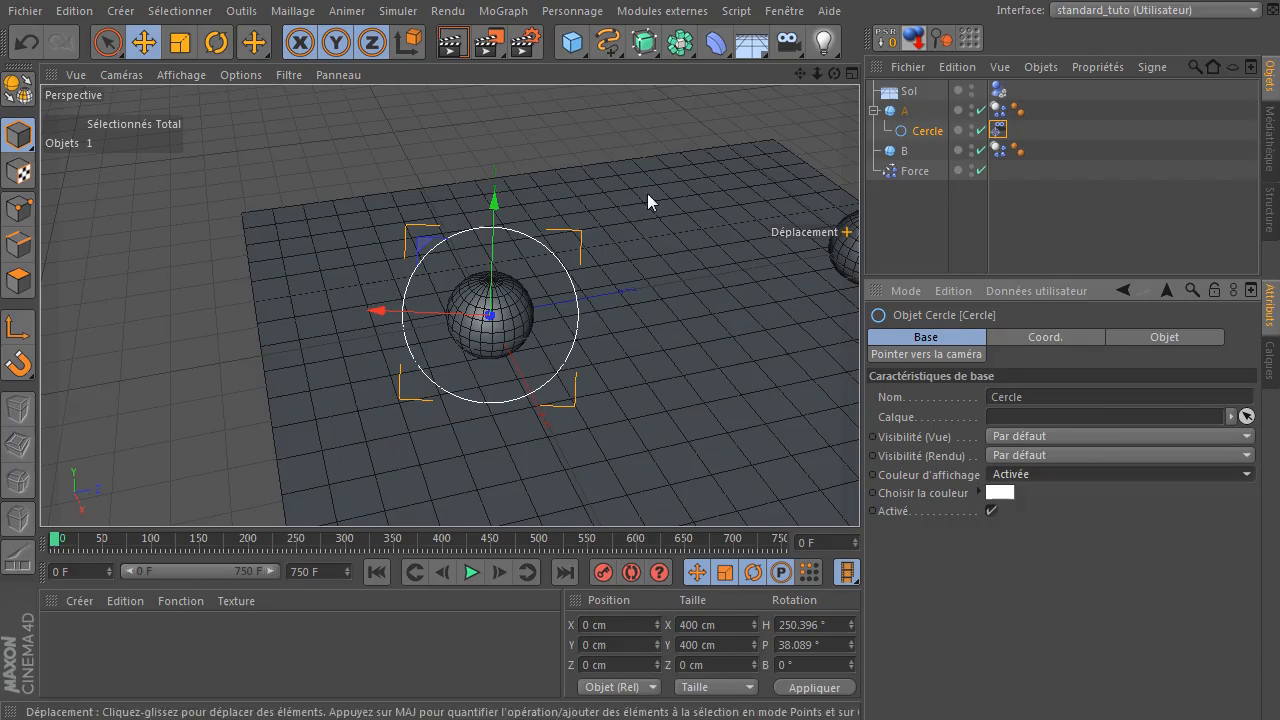
pyautogui.click(993, 492)
pyautogui.moveTo(959, 482)
pyautogui.mouseDown()
pyautogui.moveTo(1004, 413)
pyautogui.moveTo(951, 413)
pyautogui.mouseUp()
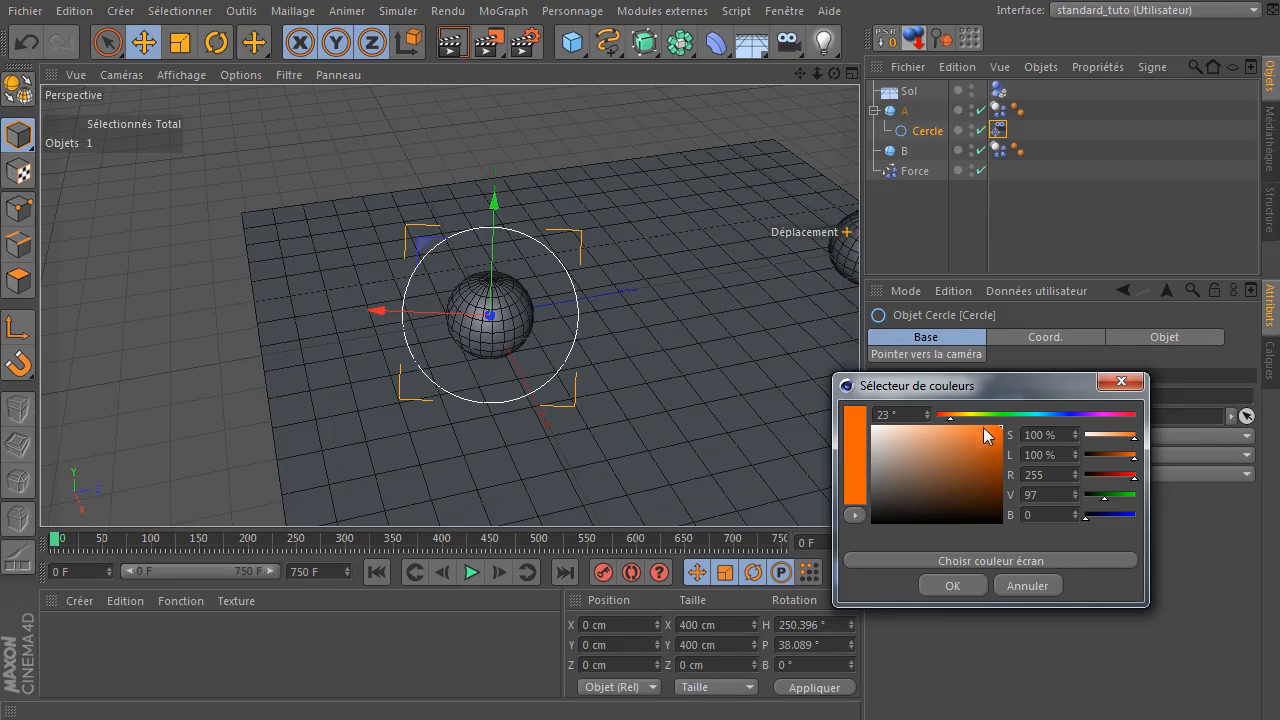
pyautogui.click(948, 414)
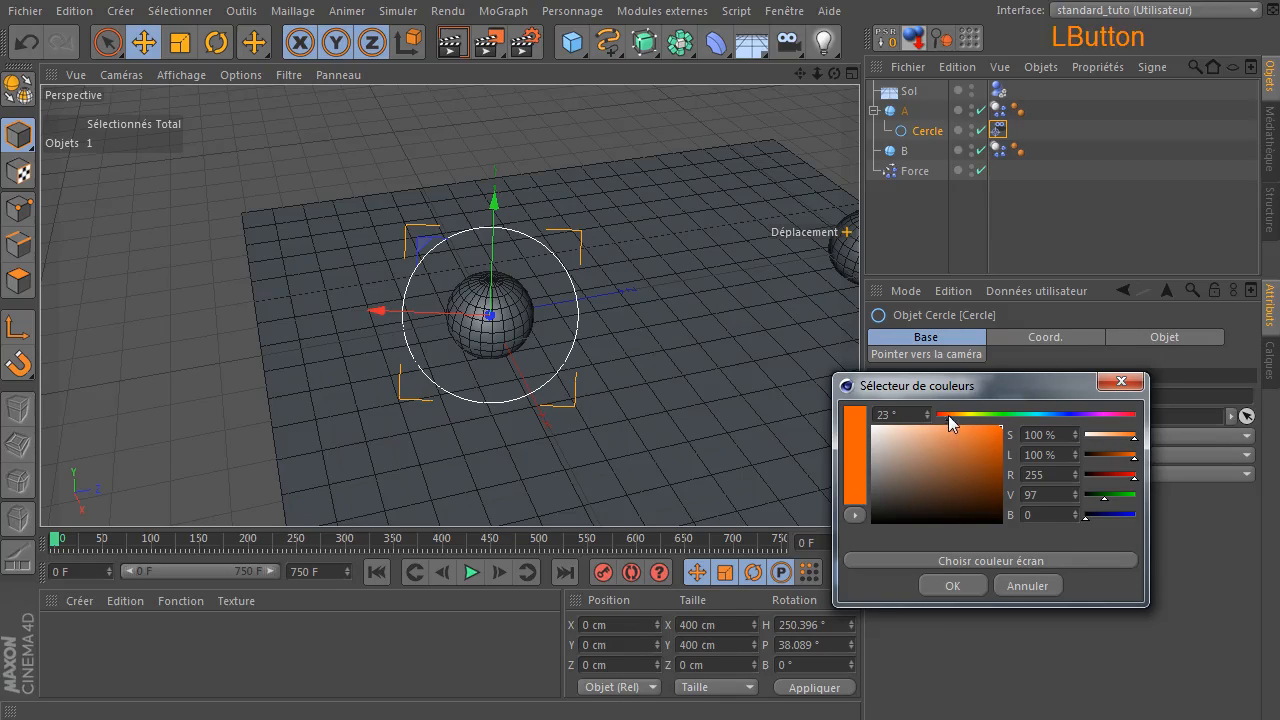
pyautogui.click(945, 585)
pyautogui.click(928, 184)
# Enable the Anneau option on the Cercle spline under sphere A.
pyautogui.click(930, 133)
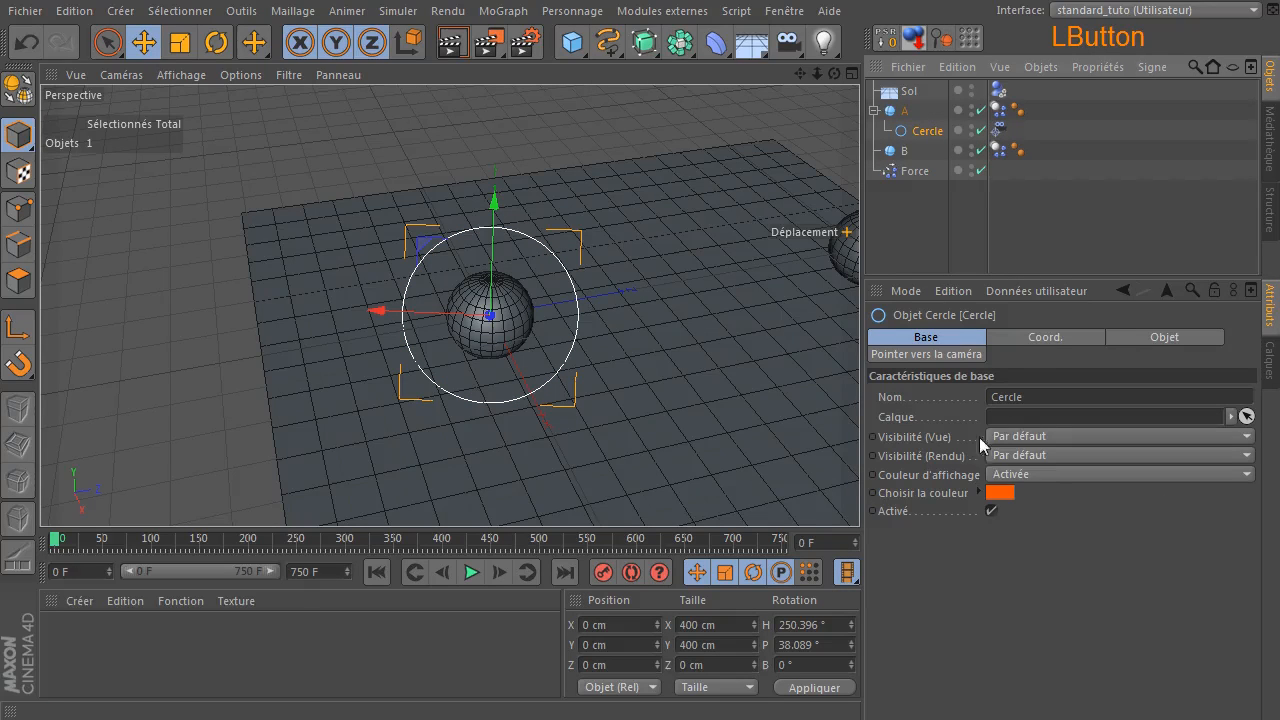
pyautogui.click(1155, 336)
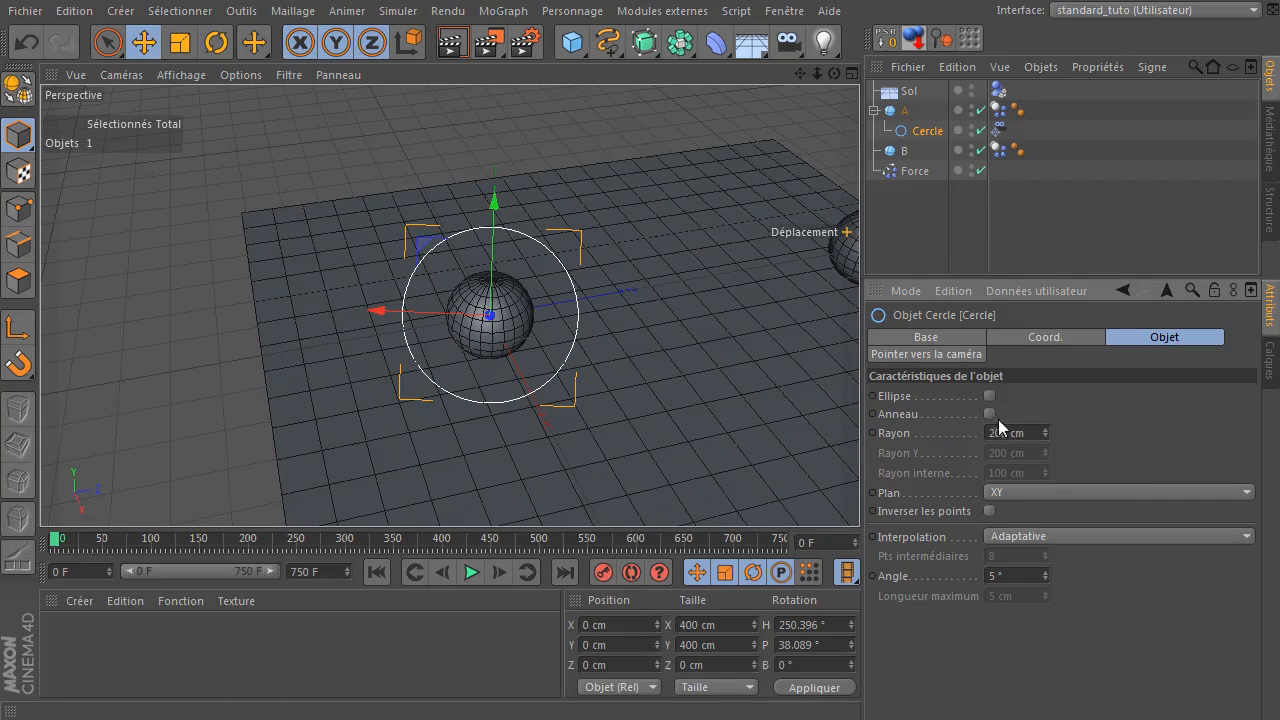
pyautogui.click(926, 168)
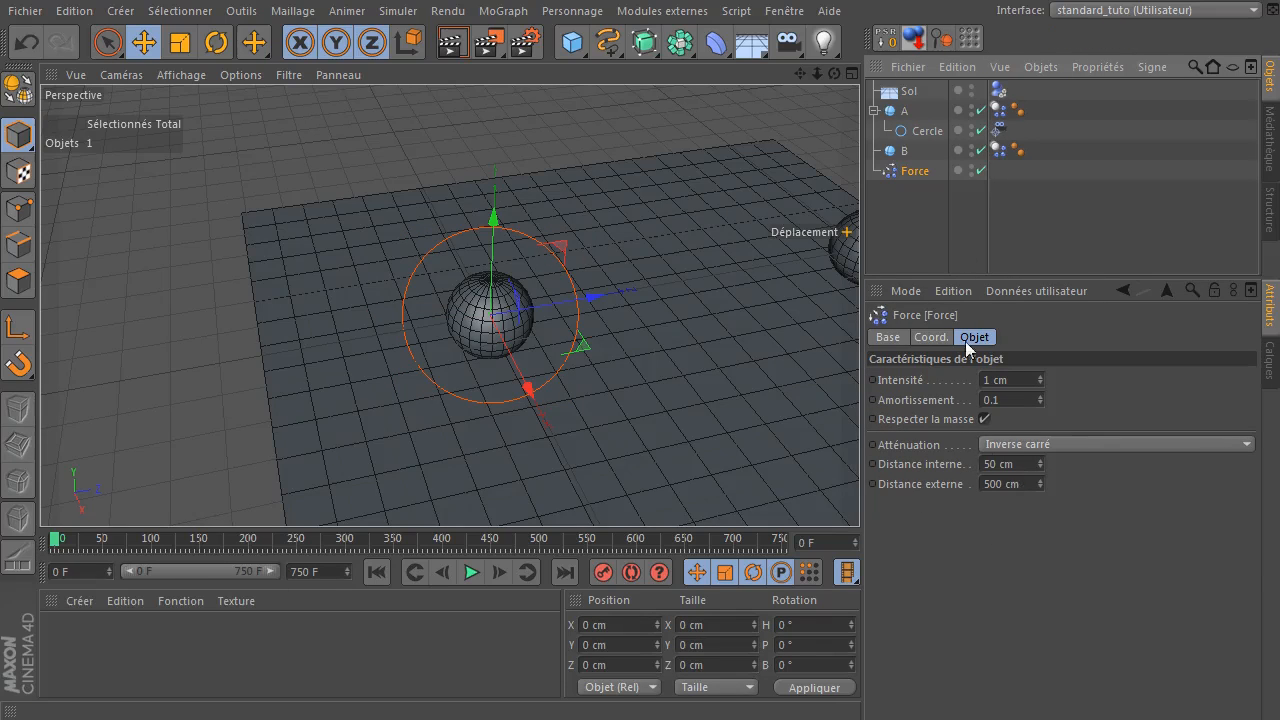
pyautogui.click(912, 133)
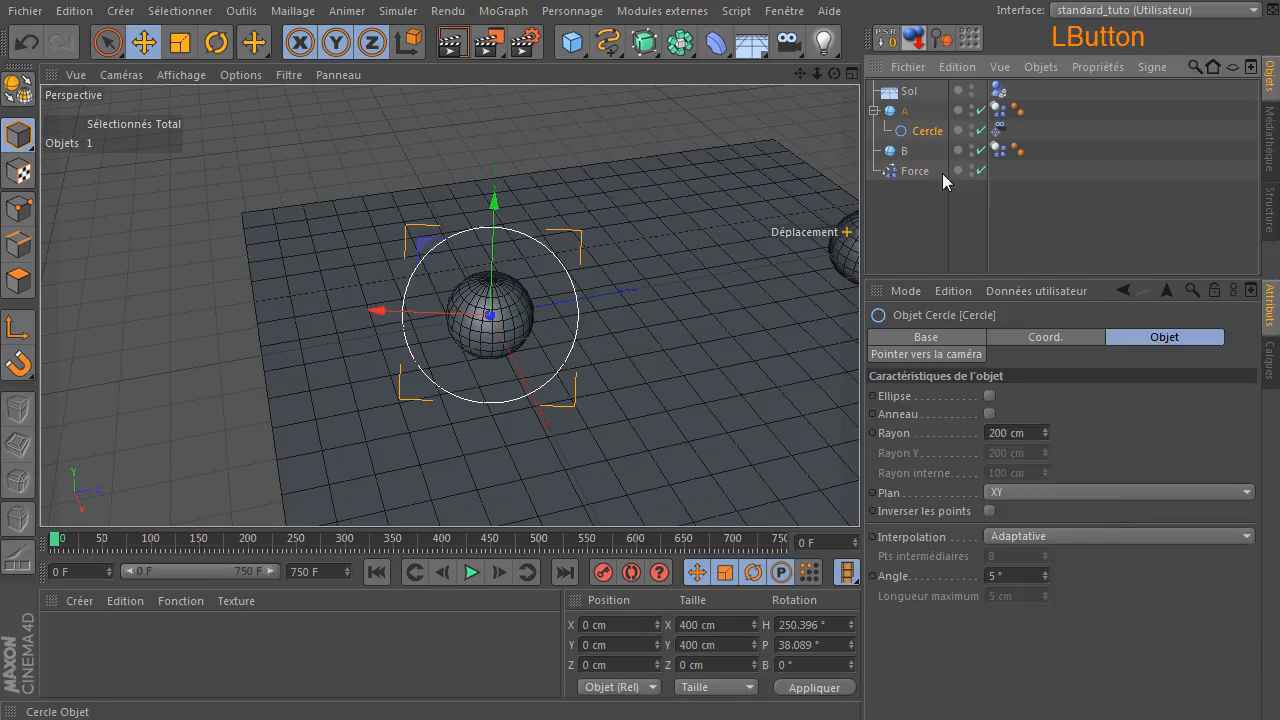
pyautogui.click(989, 412)
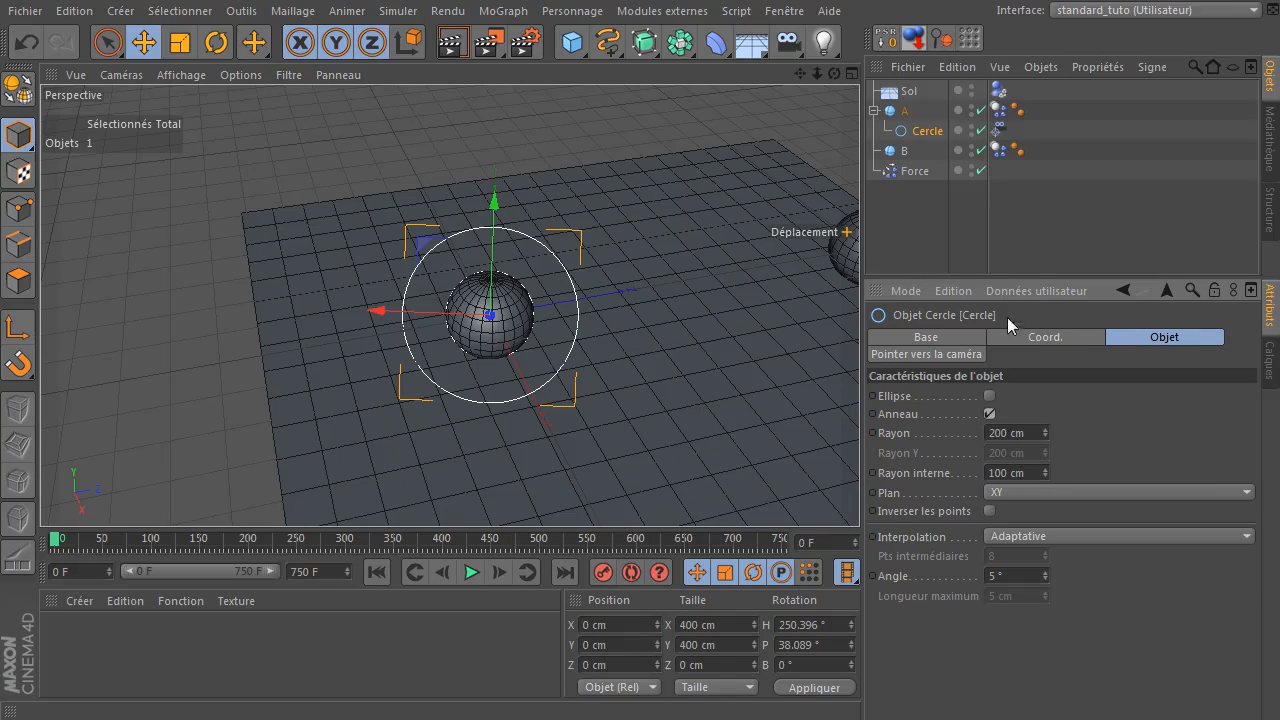
# Match the ring to the Force distances with a 500 cm radius and a 50 cm inner radius, and select the Force object.
pyautogui.click(915, 173)
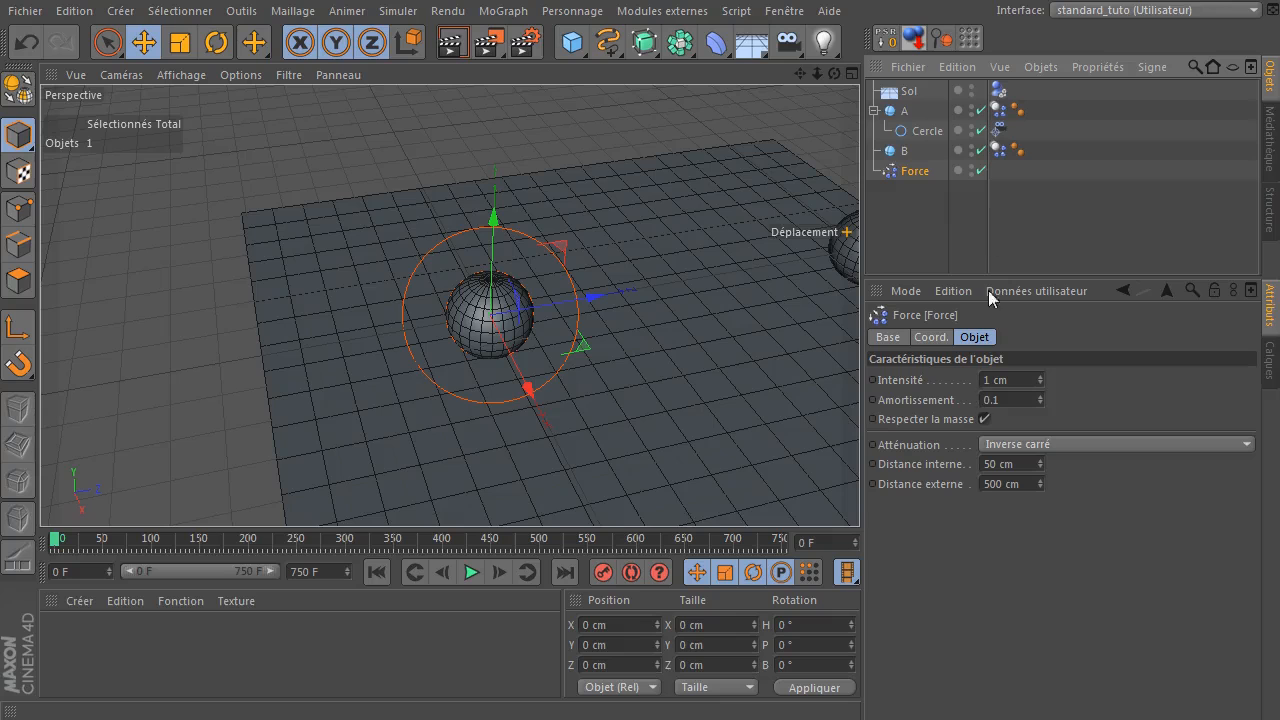
pyautogui.click(913, 130)
pyautogui.click(1020, 432)
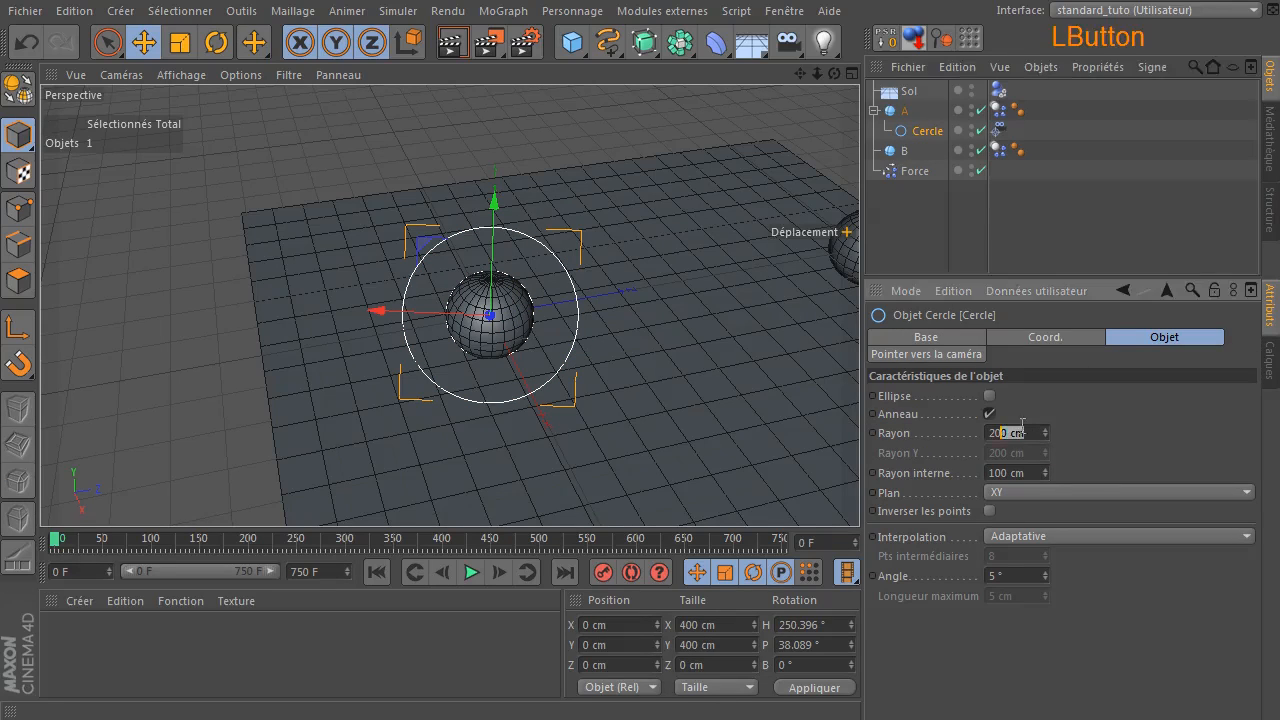
pyautogui.write('500')
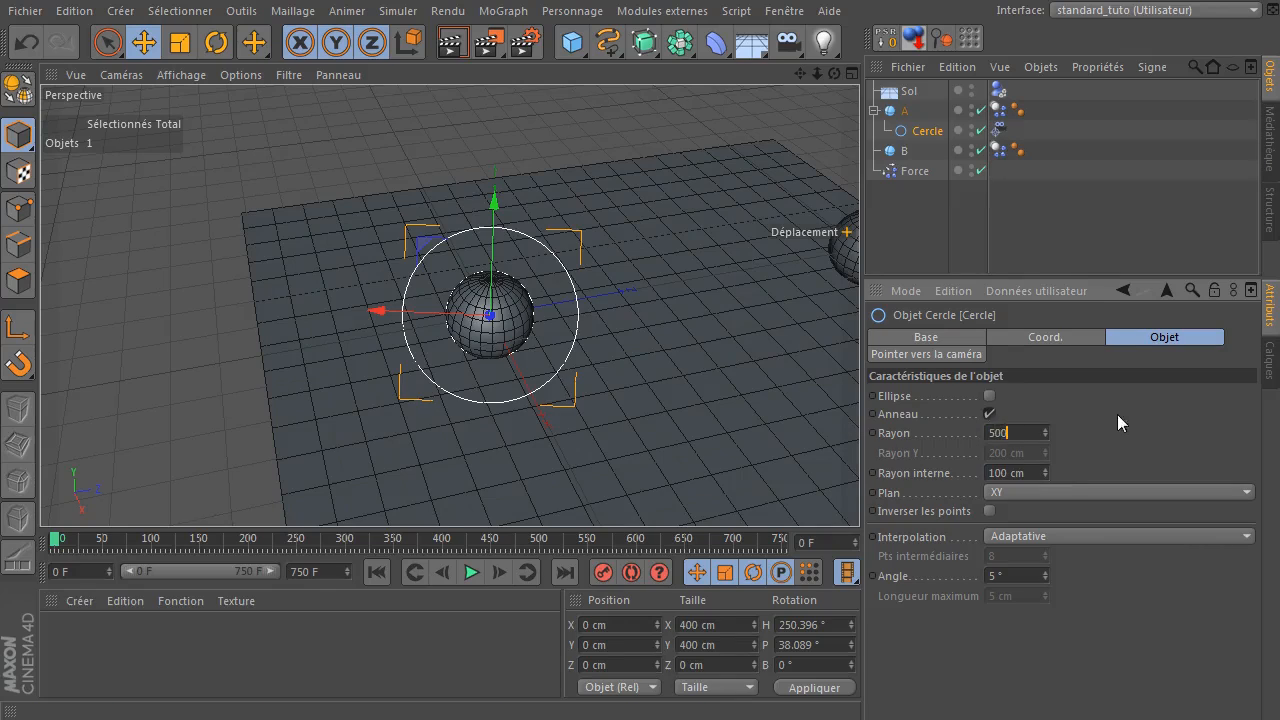
pyautogui.click(1040, 472)
pyautogui.write('5')
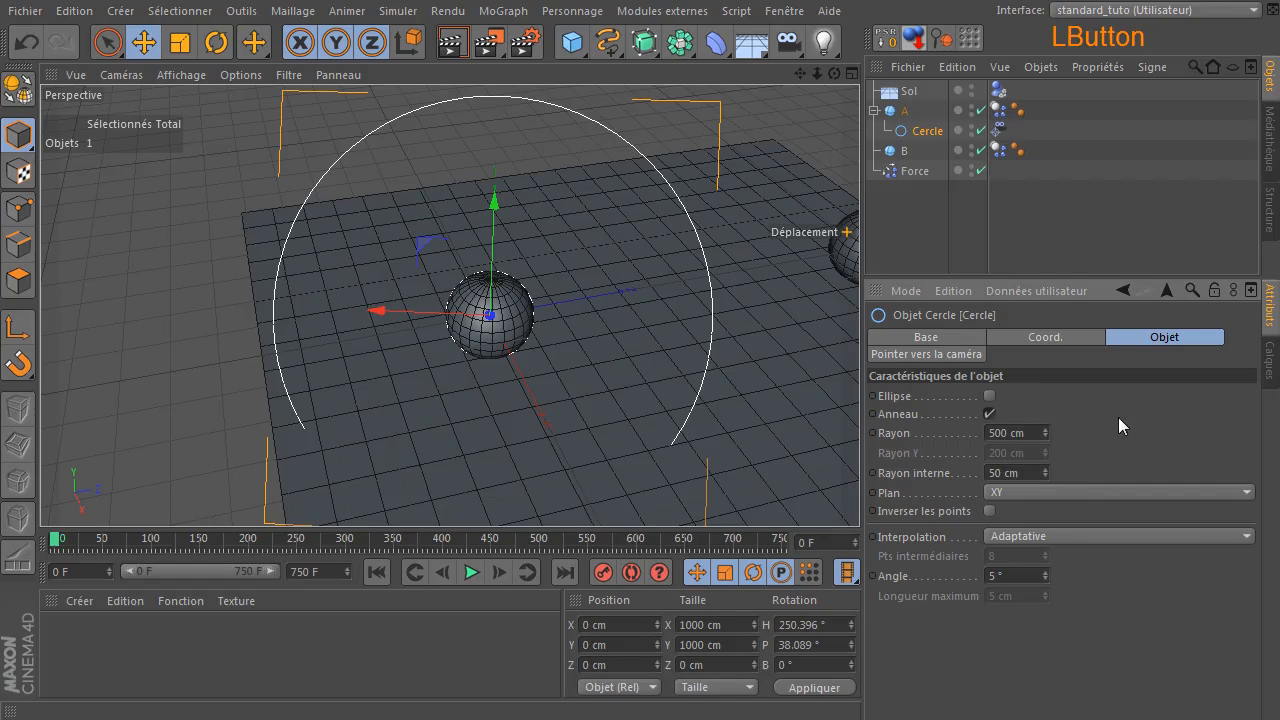
pyautogui.scroll(-5, 625, 359)
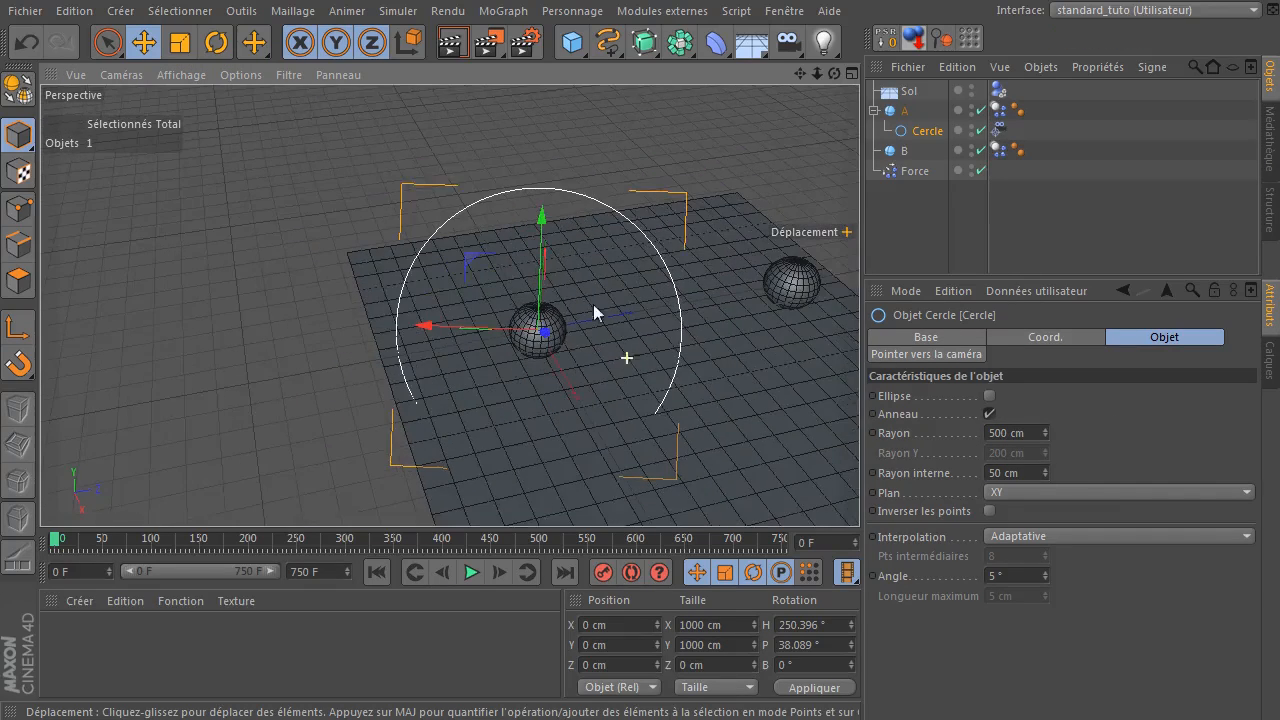
pyautogui.click(900, 171)
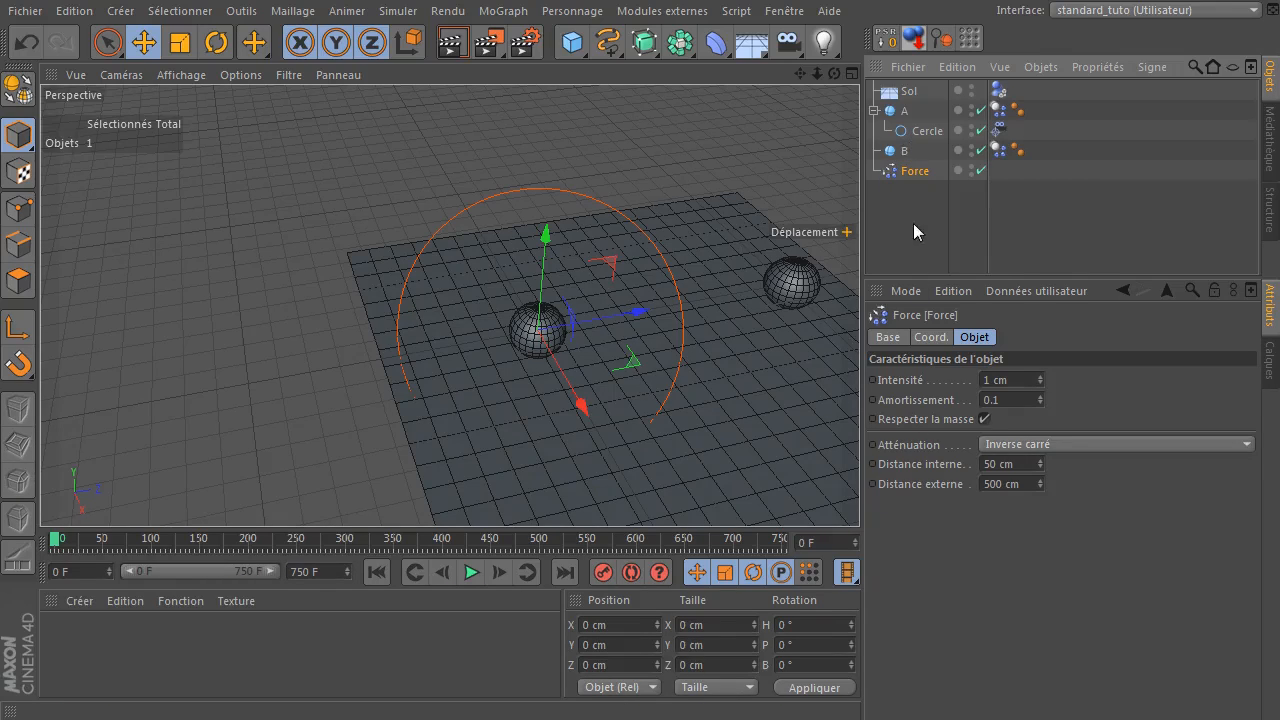
# Copy the Cercle ring from sphere A under sphere B, reset its position so it centres on B, and deselect it.
pyautogui.click(629, 313)
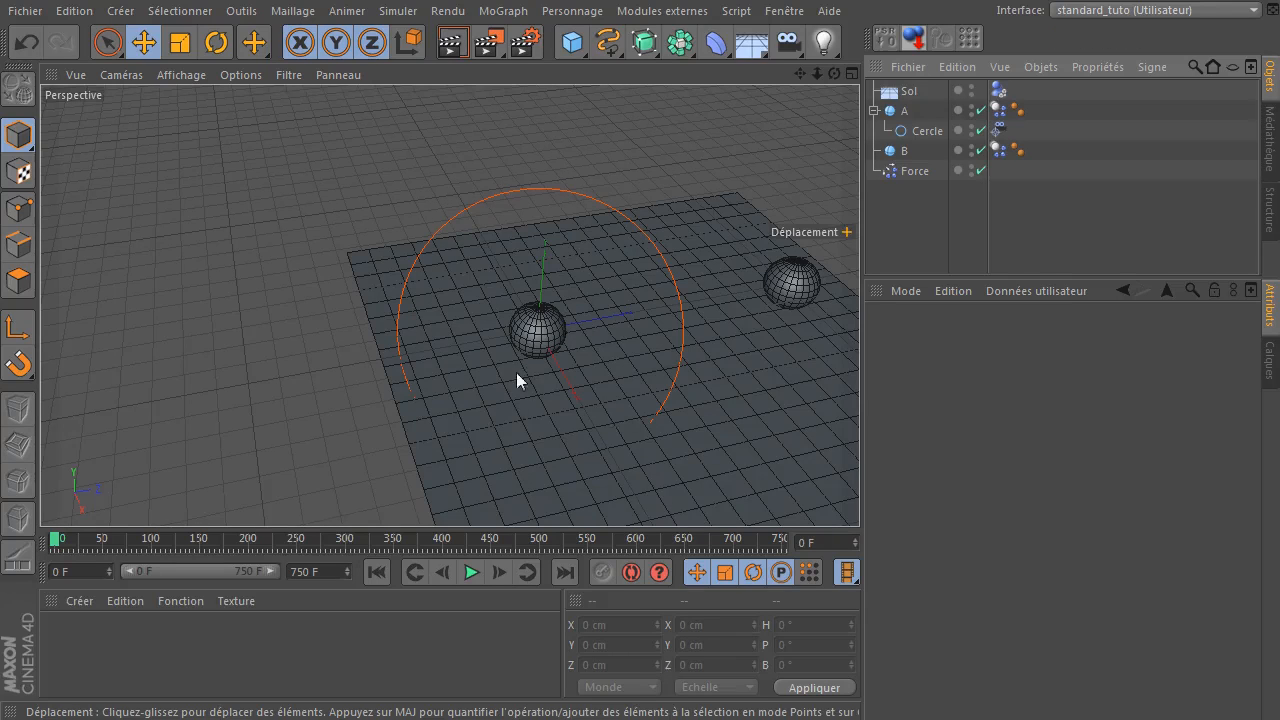
pyautogui.moveTo(834, 74); pyautogui.dragTo(715, 82)
pyautogui.moveTo(450, 305); pyautogui.dragTo(449, 303)
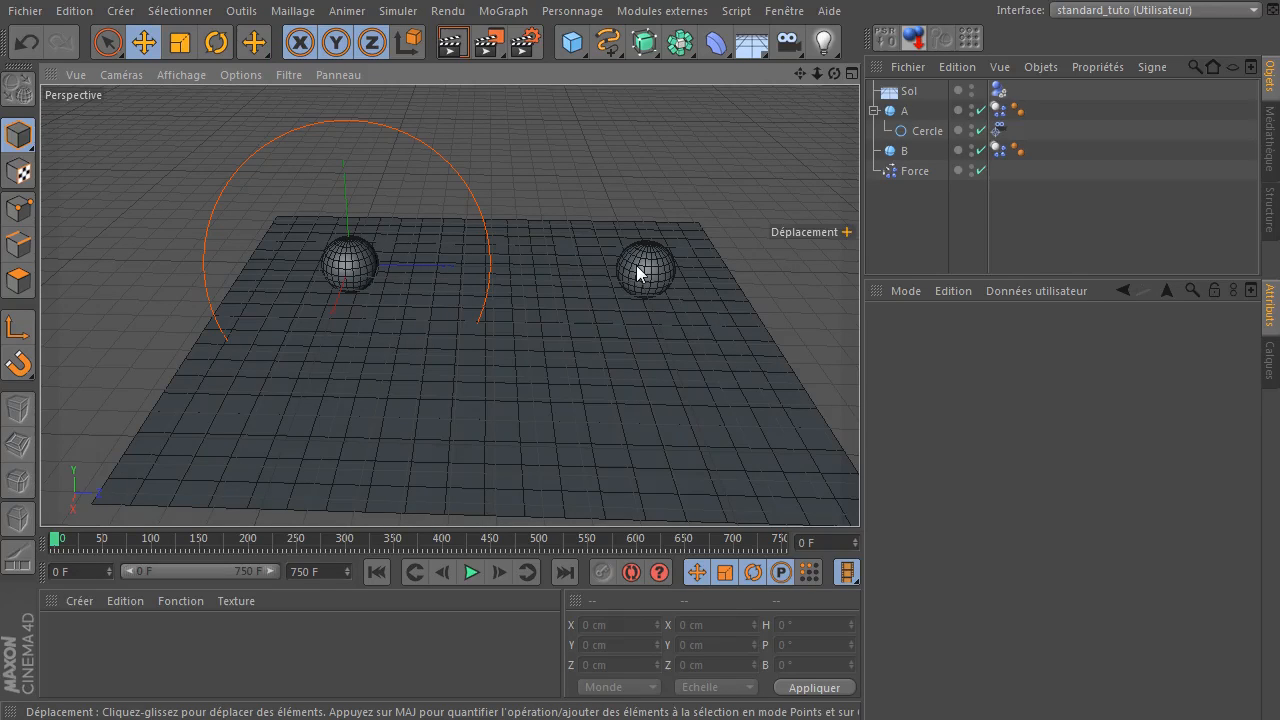
pyautogui.click(921, 132)
pyautogui.moveTo(921, 132)
pyautogui.keyDown('ctrl'); pyautogui.mouseDown()
pyautogui.moveTo(921, 155)
pyautogui.moveTo(912, 150)
pyautogui.mouseUp(); pyautogui.keyUp('ctrl')
pyautogui.click(909, 170)
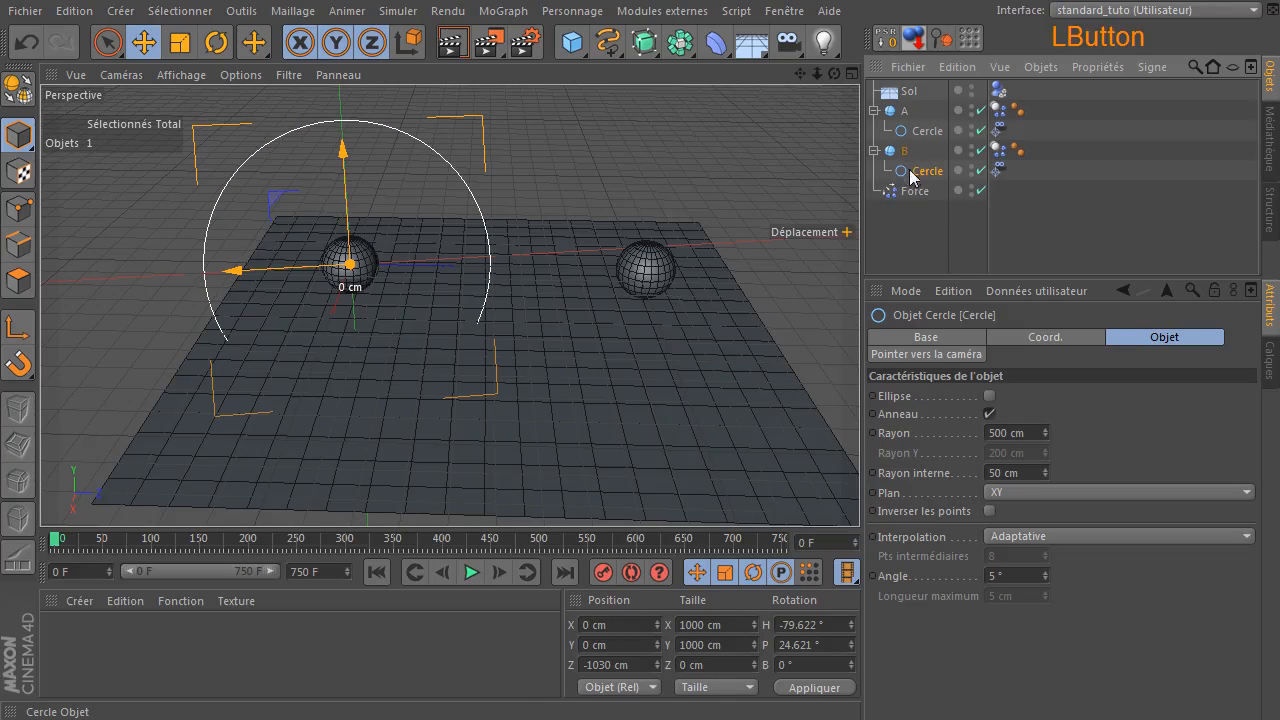
pyautogui.click(888, 46)
pyautogui.click(881, 253)
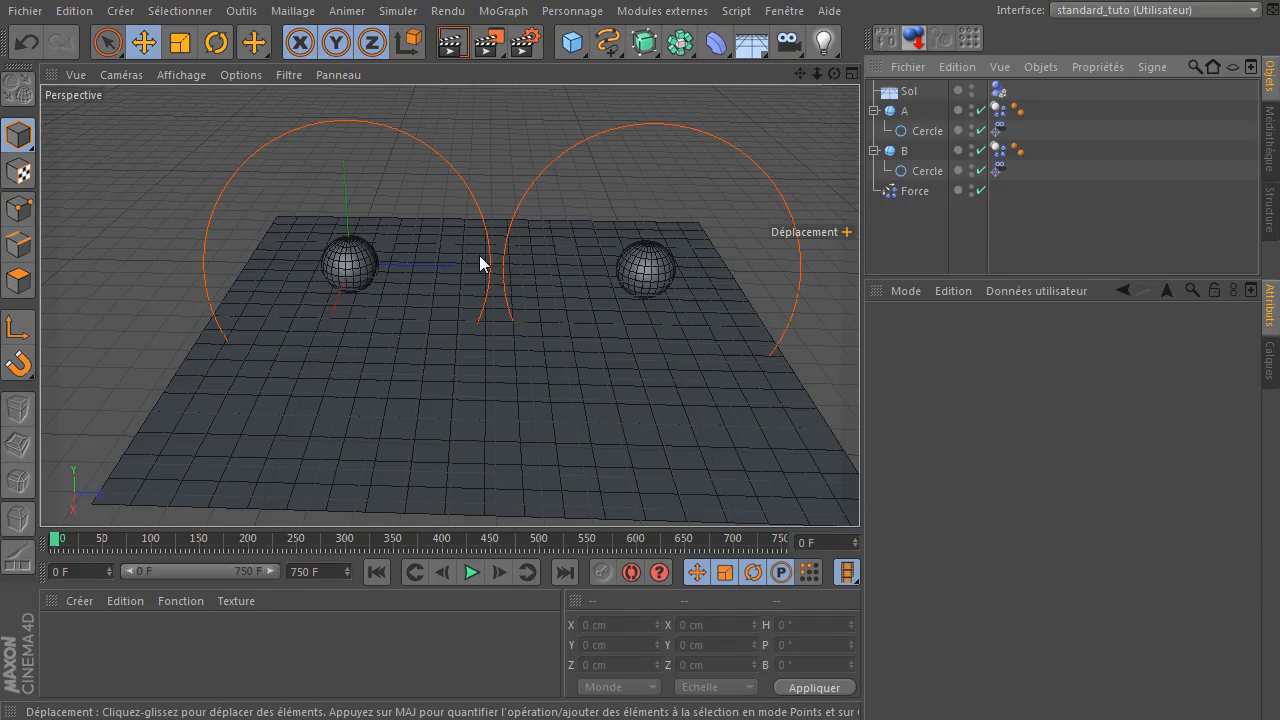
# Move sphere B along Z towards sphere A to about 735 cm so the two rings overlap, and deselect it.
pyautogui.click(906, 151)
pyautogui.moveTo(760, 271); pyautogui.dragTo(699, 284)
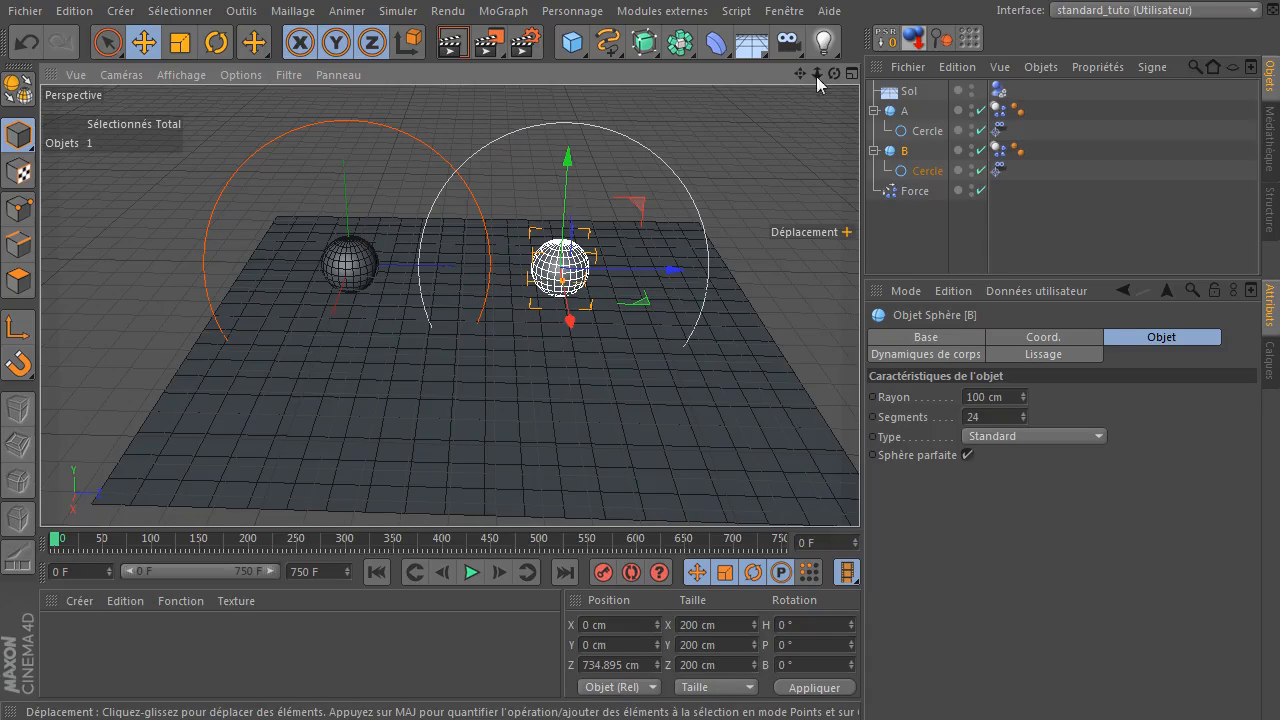
pyautogui.moveTo(801, 74); pyautogui.dragTo(880, 44)
pyautogui.click(889, 229)
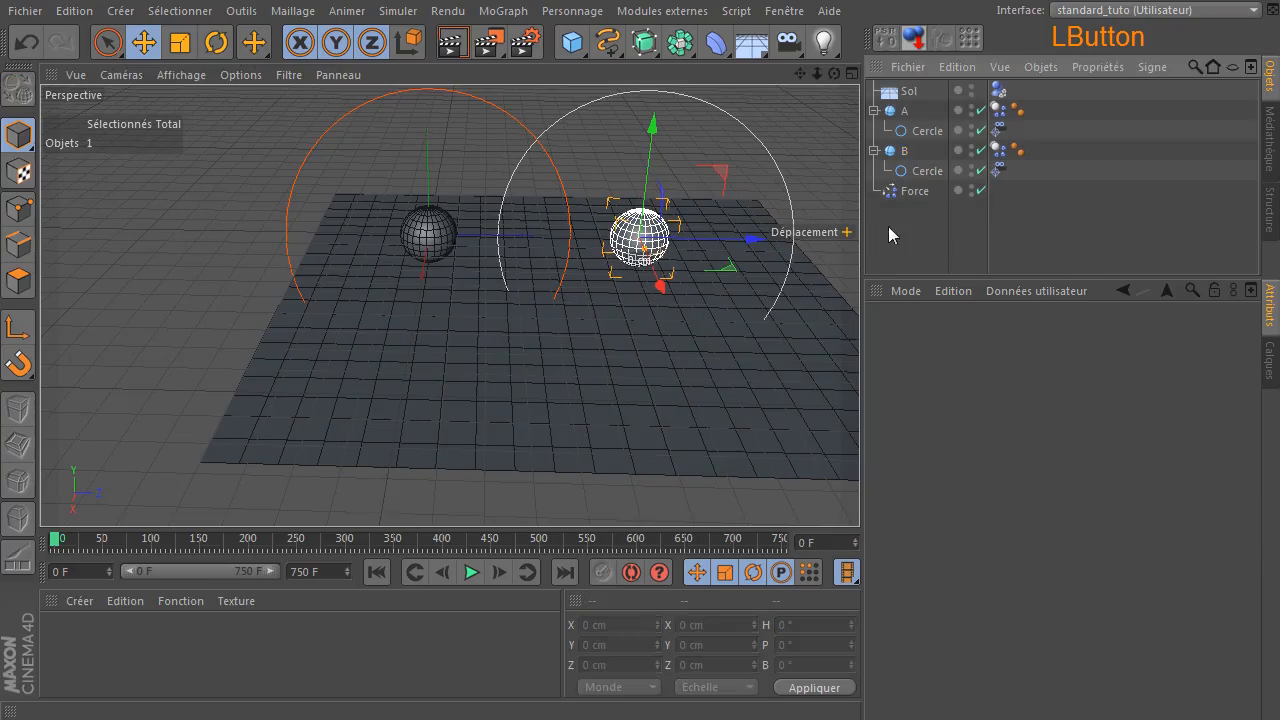
# Play the simulation to check the attraction between the spheres with overlapping rings, then stop and rewind to the first frame.
pyautogui.click(471, 572)
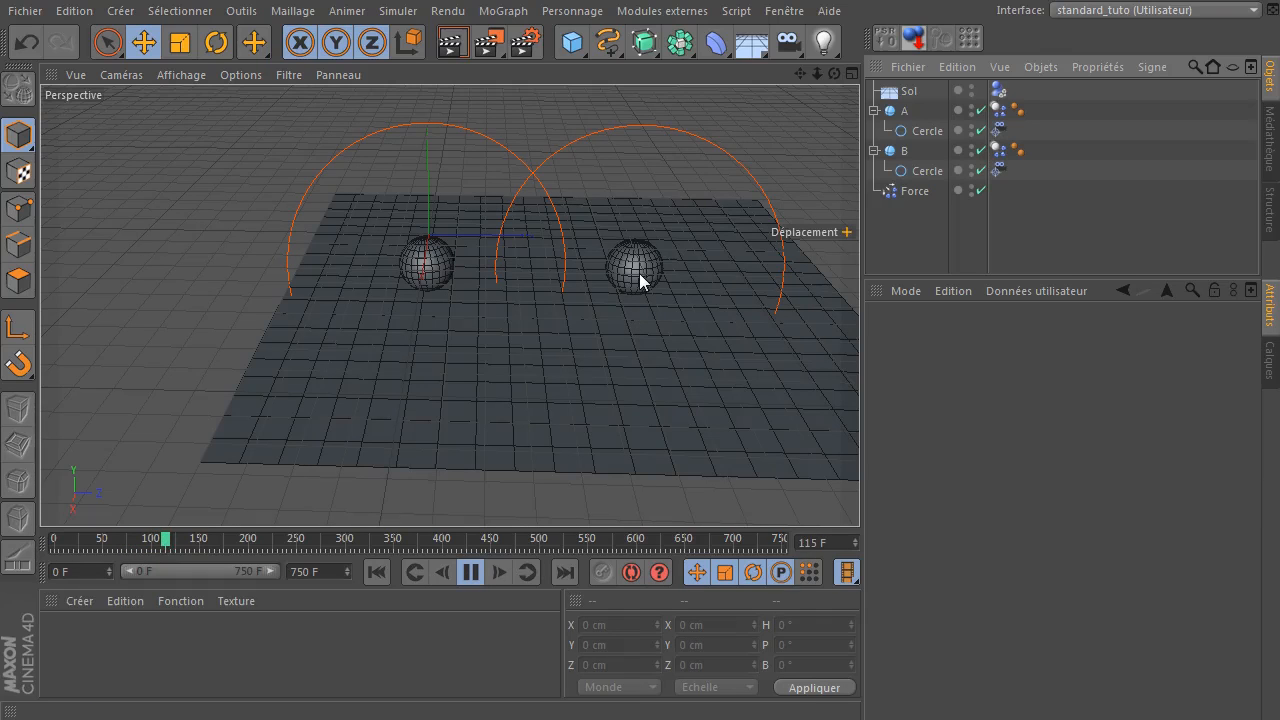
pyautogui.scroll(1, 600, 292)
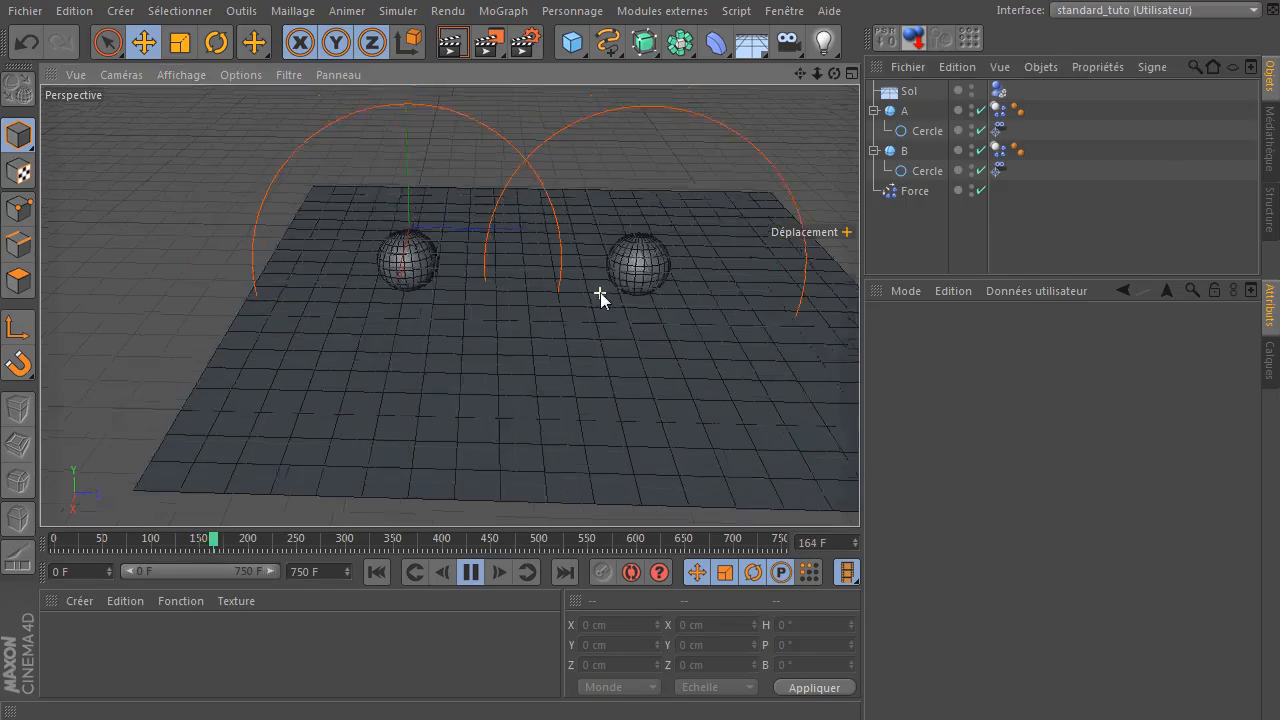
pyautogui.scroll(2, 609, 293)
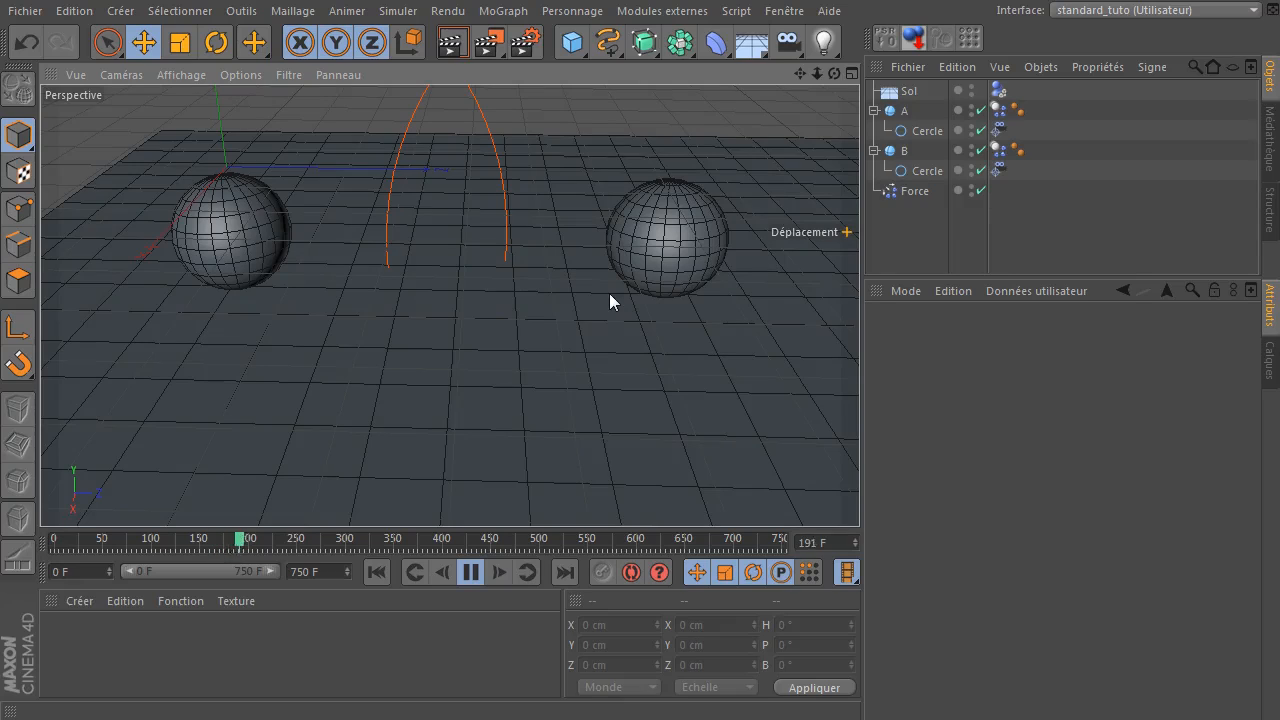
pyautogui.click(467, 577)
pyautogui.click(376, 571)
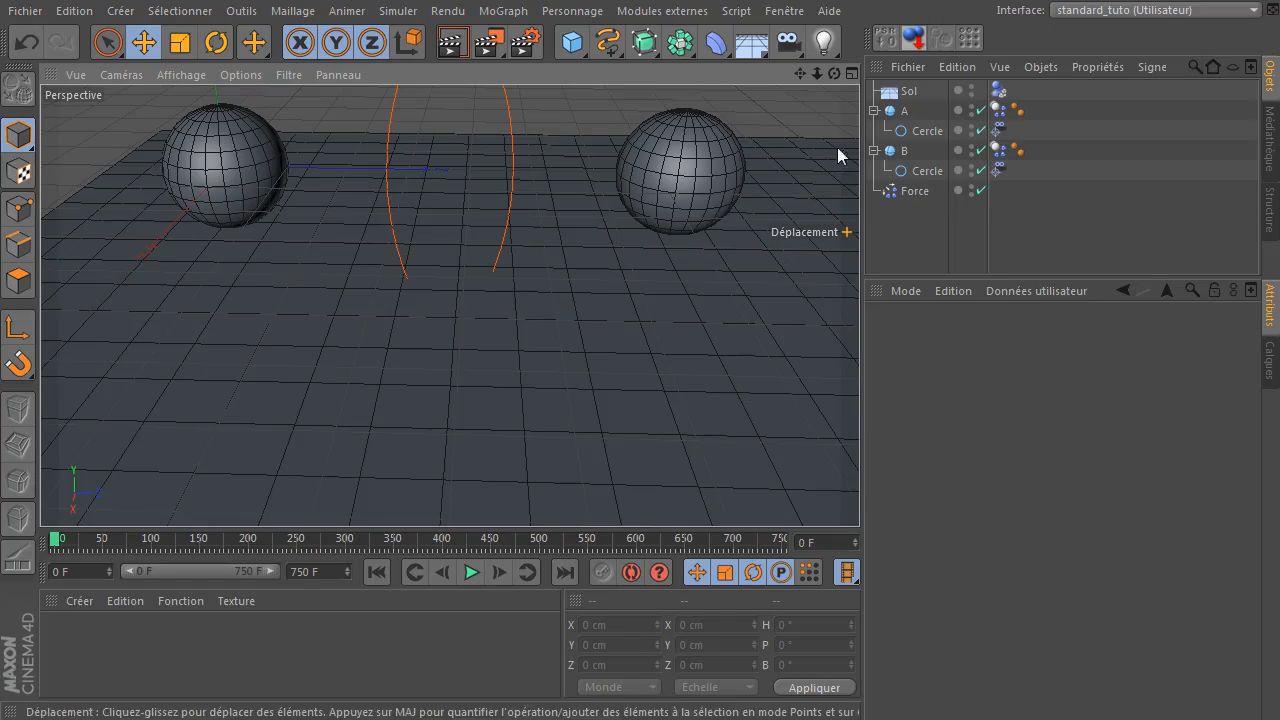
# Move sphere B further towards sphere A along Z, to about 464 cm, within the Force's outer distance.
pyautogui.moveTo(817, 73); pyautogui.dragTo(740, 73)
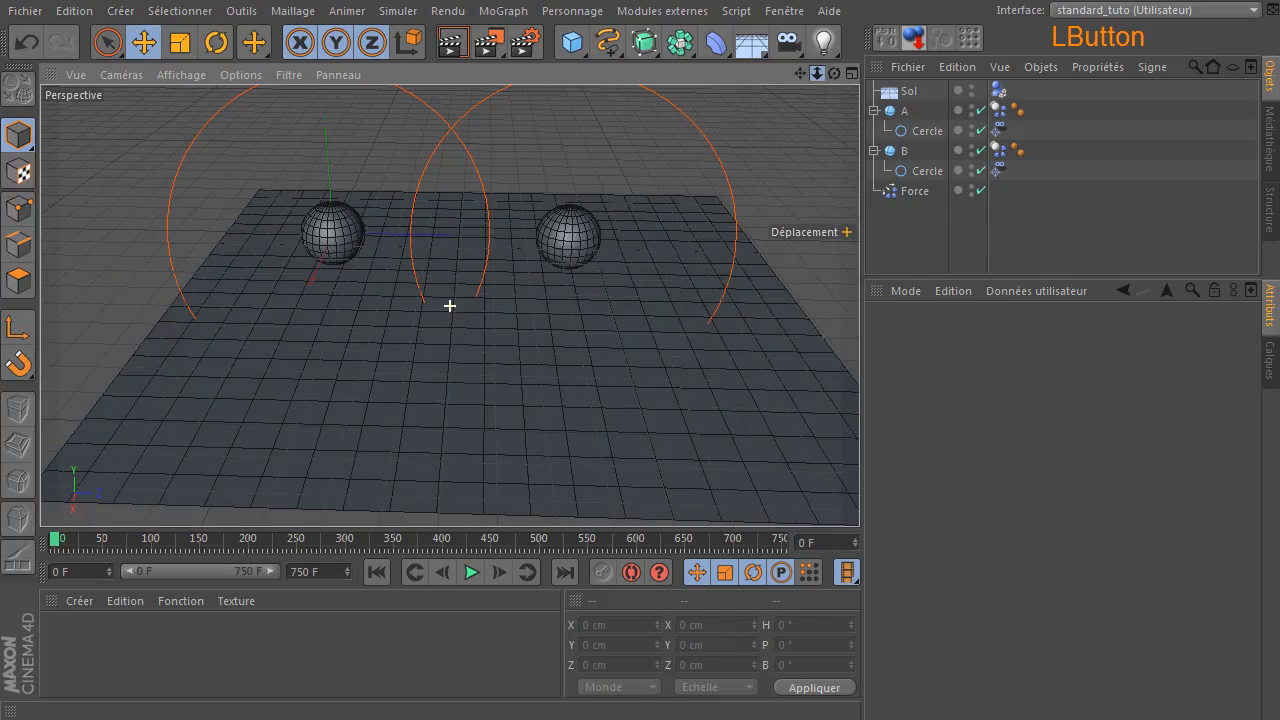
pyautogui.click(904, 150)
pyautogui.moveTo(694, 260); pyautogui.dragTo(592, 253)
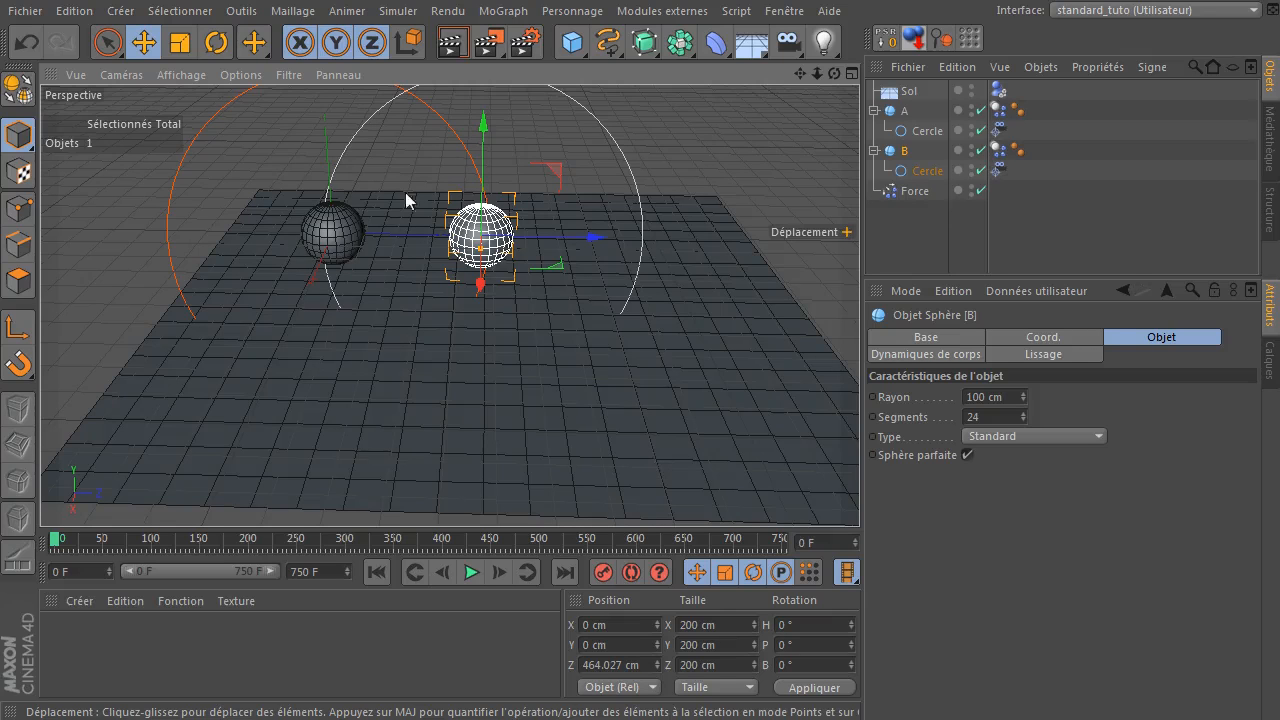
pyautogui.moveTo(800, 75); pyautogui.dragTo(472, 300)
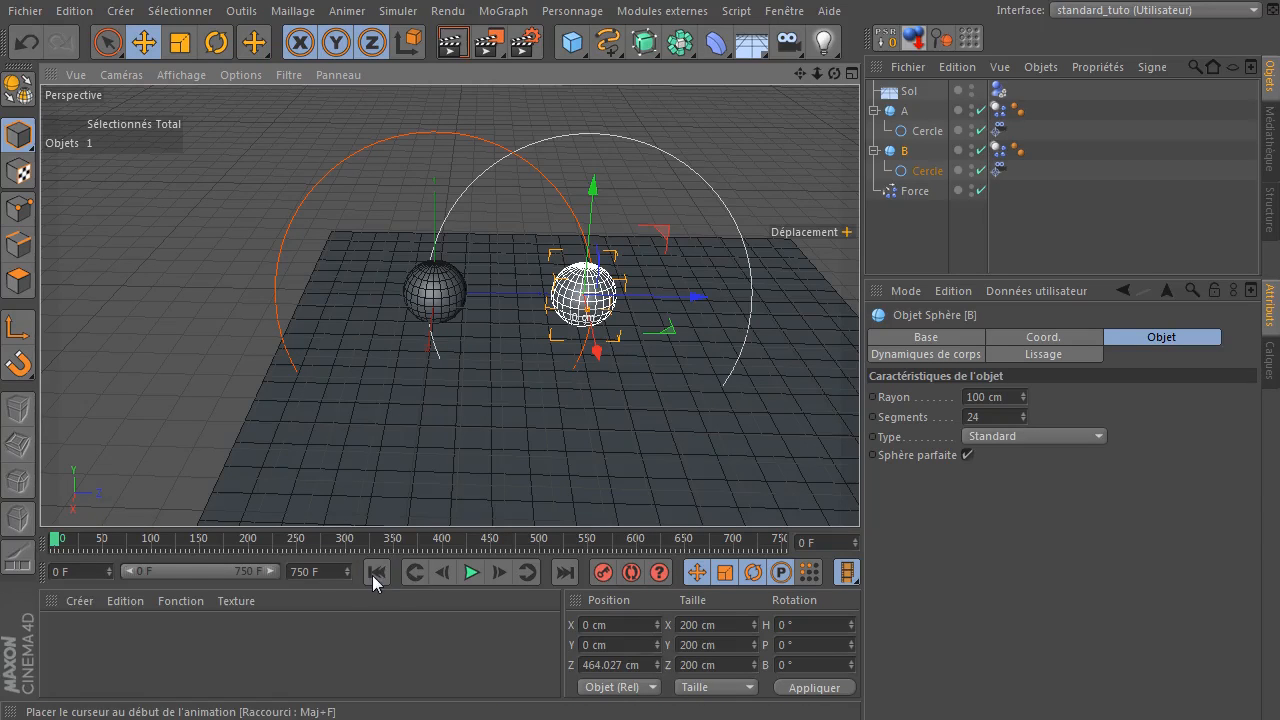
# Run the simulation twice with the spheres closer together, select the Force object and rewind to the first frame.
pyautogui.click(471, 572)
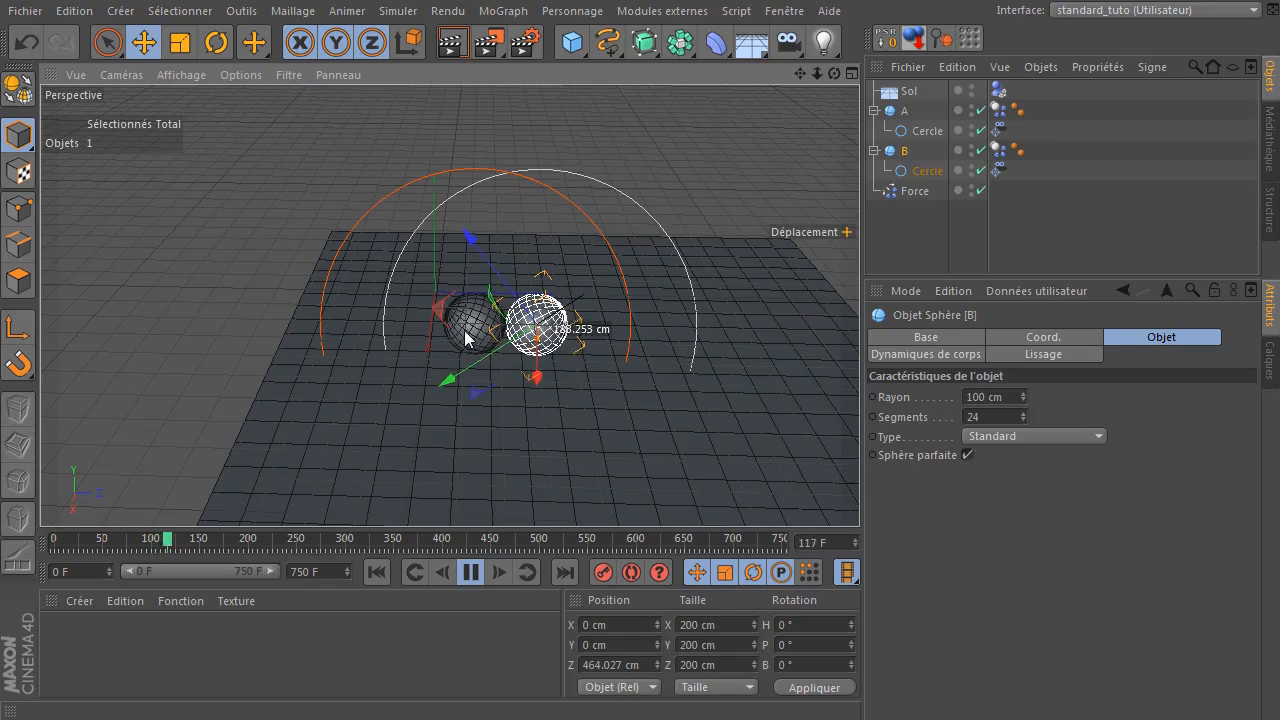
pyautogui.click(470, 572)
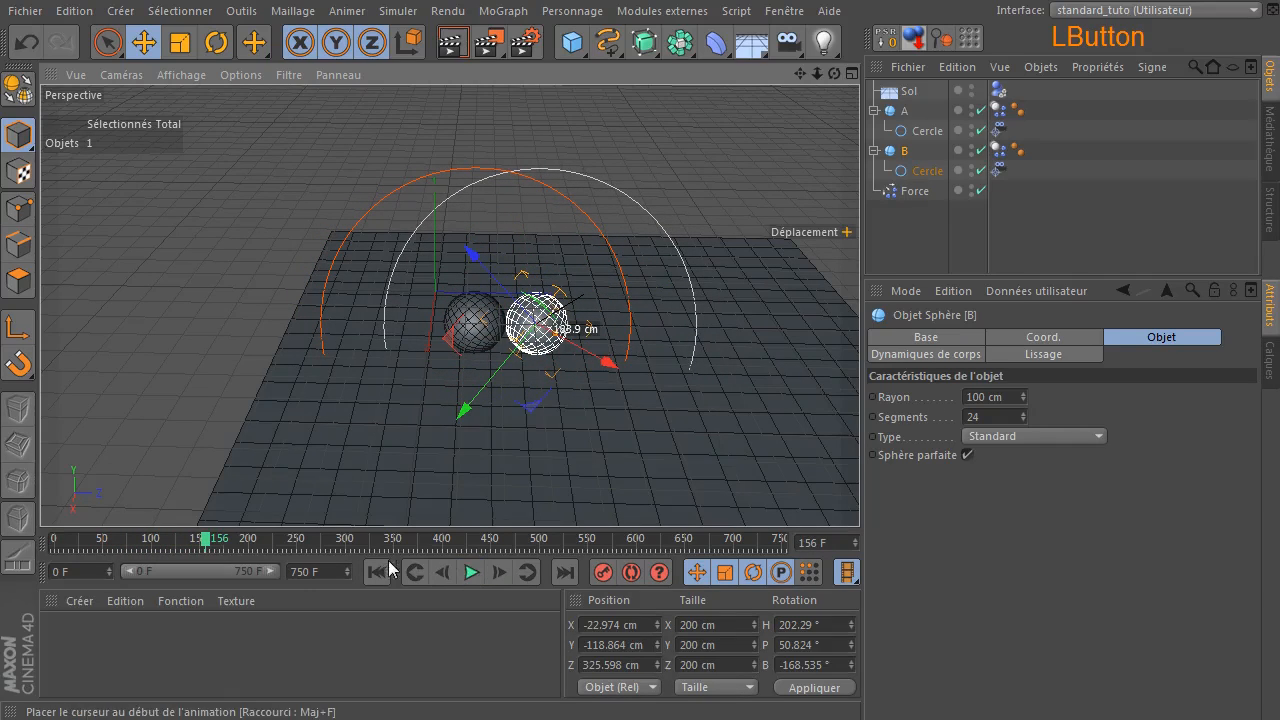
pyautogui.click(376, 572)
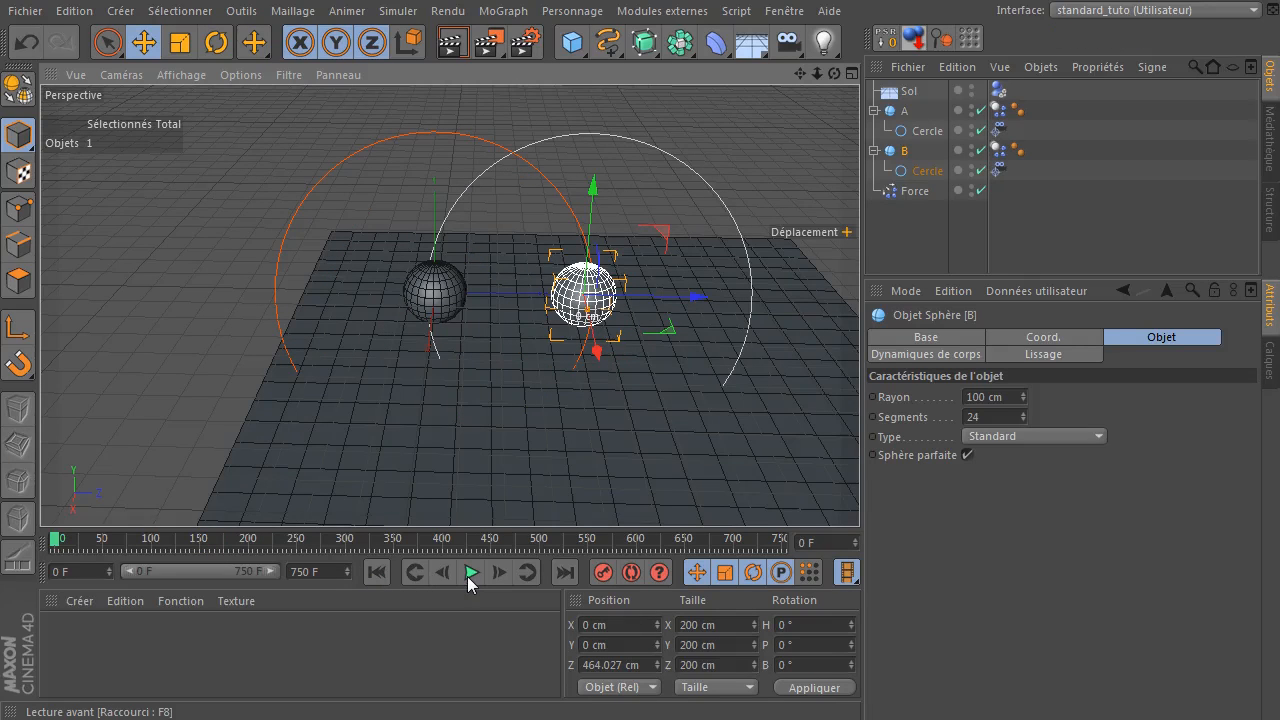
pyautogui.click(469, 573)
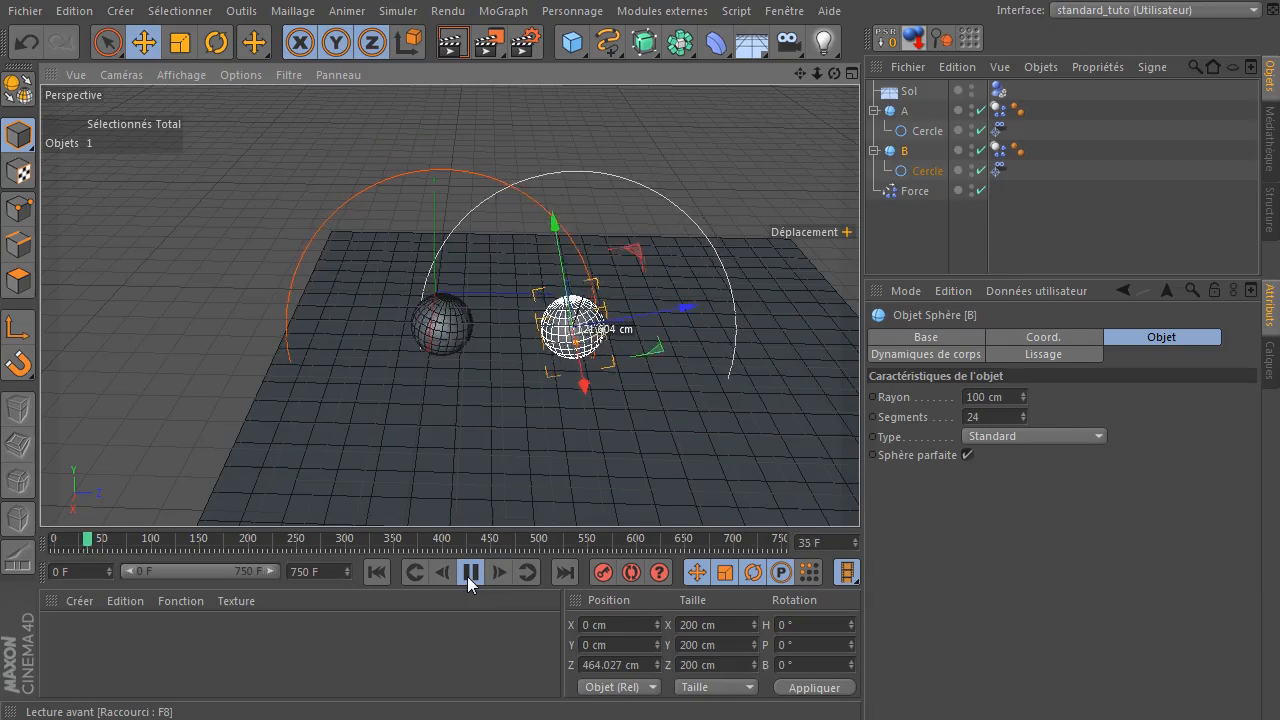
pyautogui.click(467, 576)
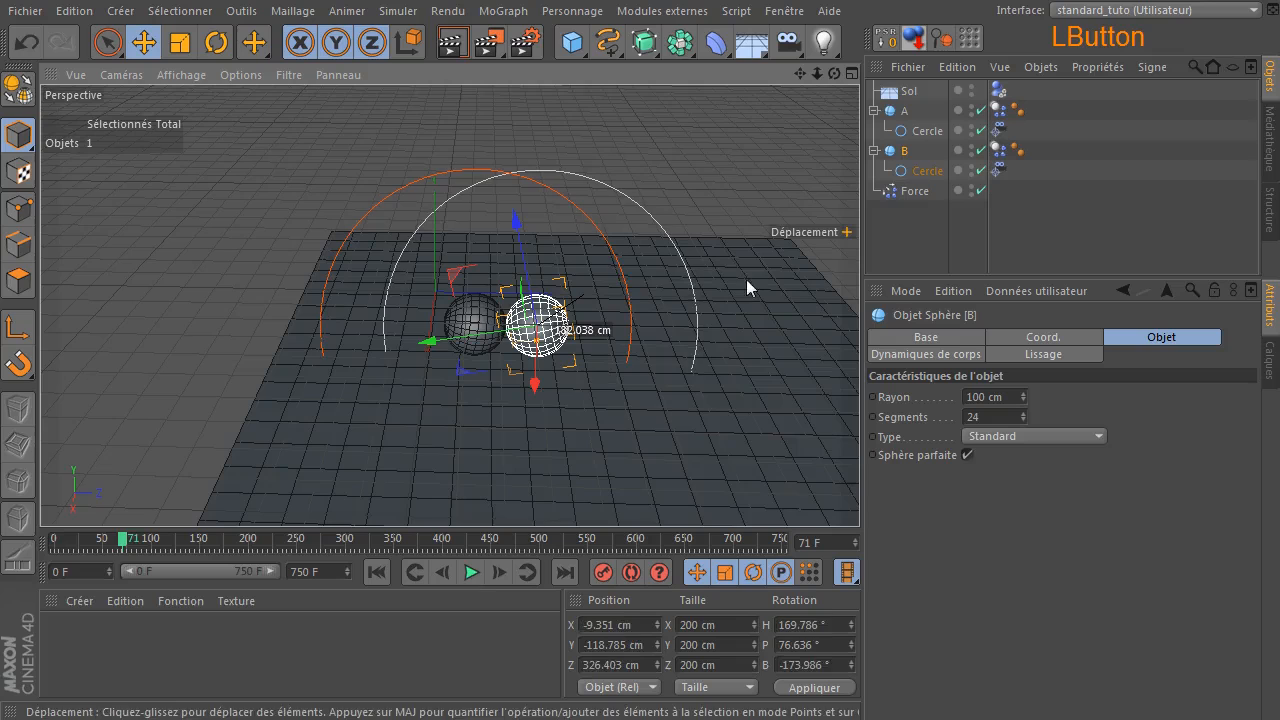
pyautogui.click(900, 191)
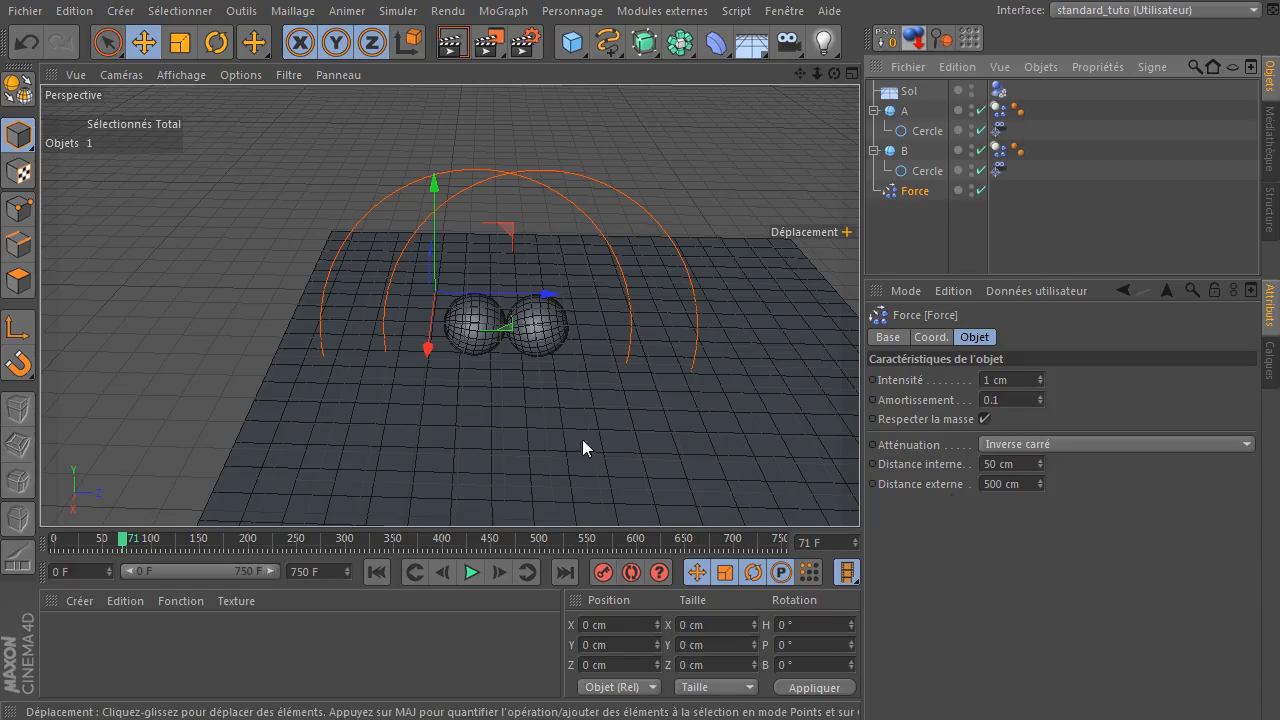
pyautogui.click(376, 572)
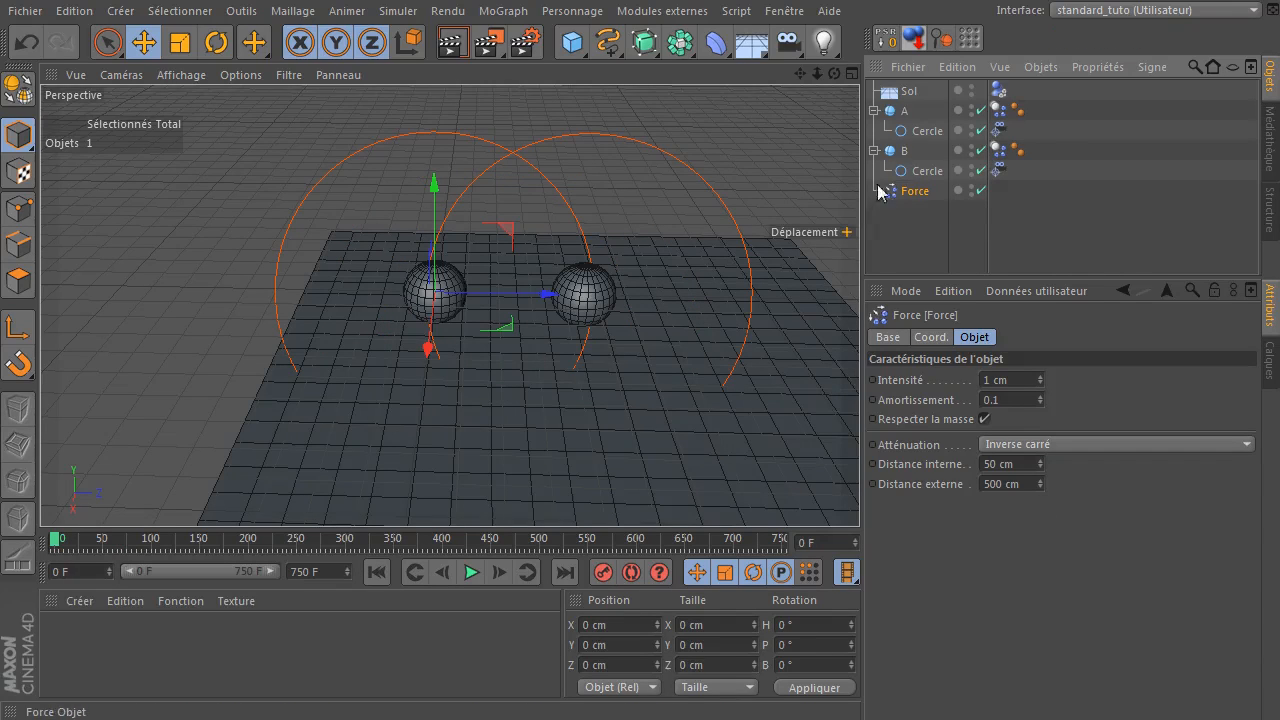
# Move sphere B away from sphere A and set its Z position to 1300 cm.
pyautogui.click(590, 292)
pyautogui.moveTo(659, 293); pyautogui.dragTo(895, 296)
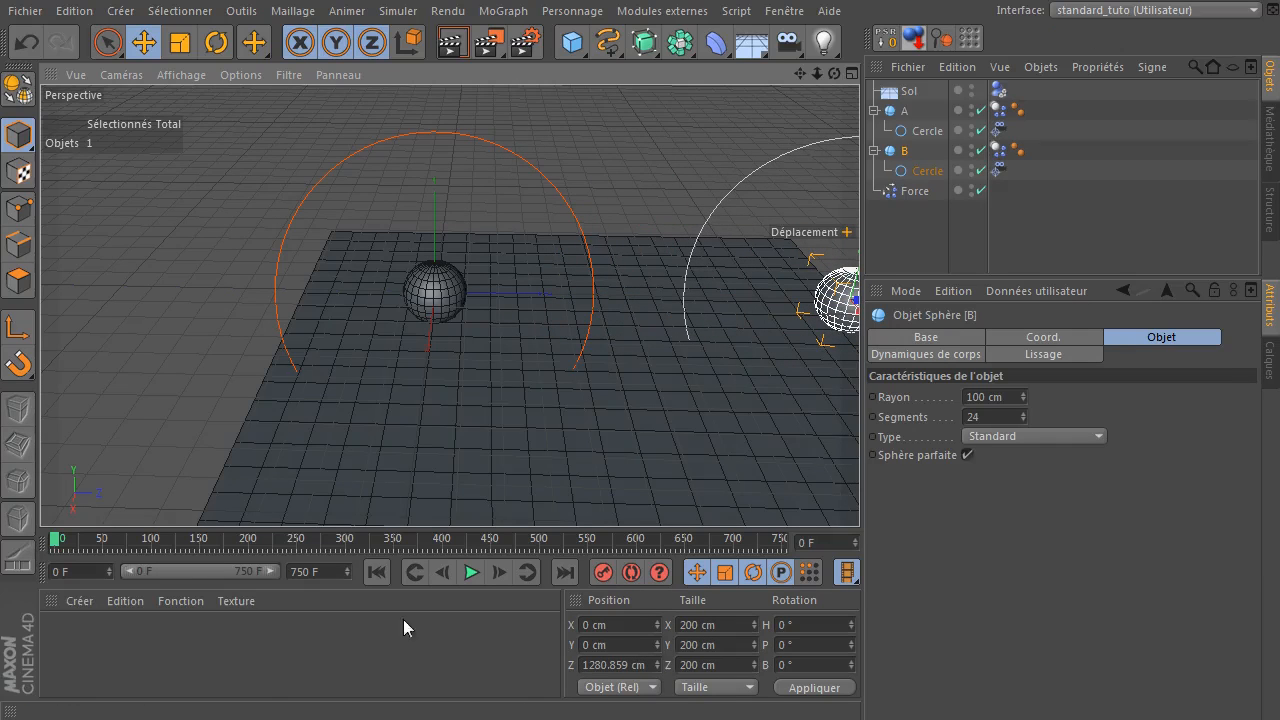
pyautogui.click(622, 664)
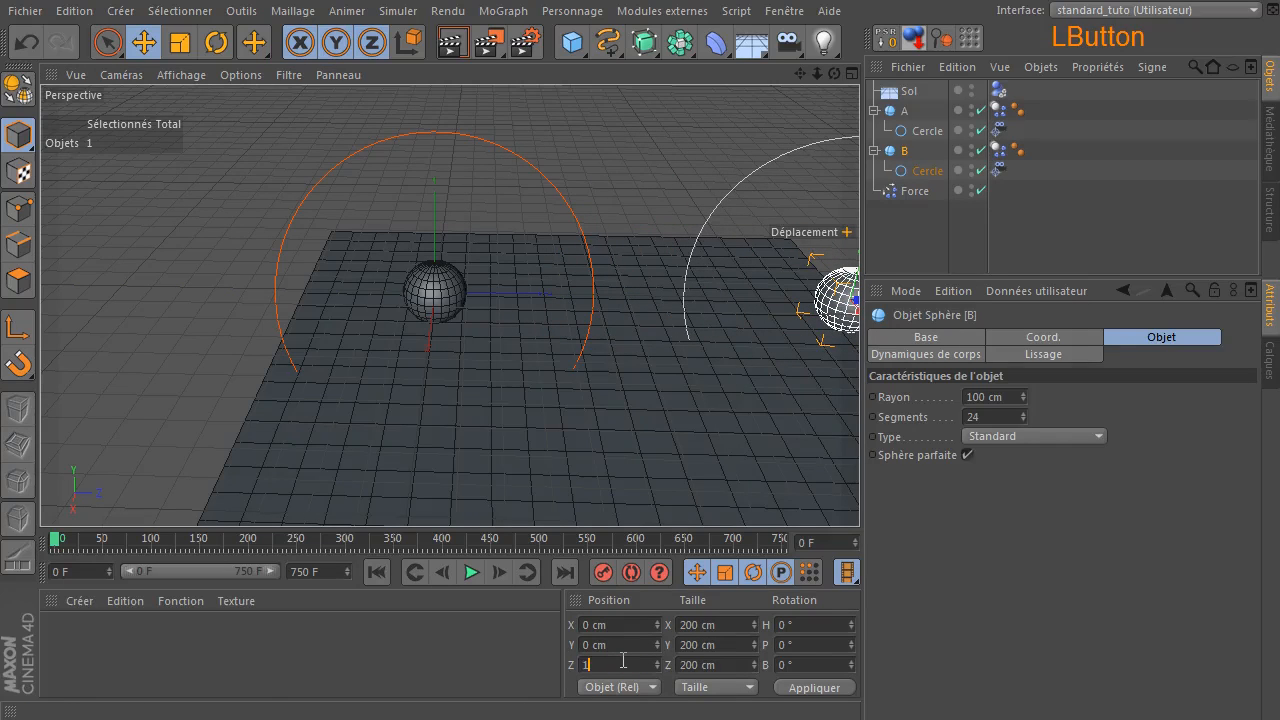
pyautogui.write('1300')
pyautogui.press('Return')
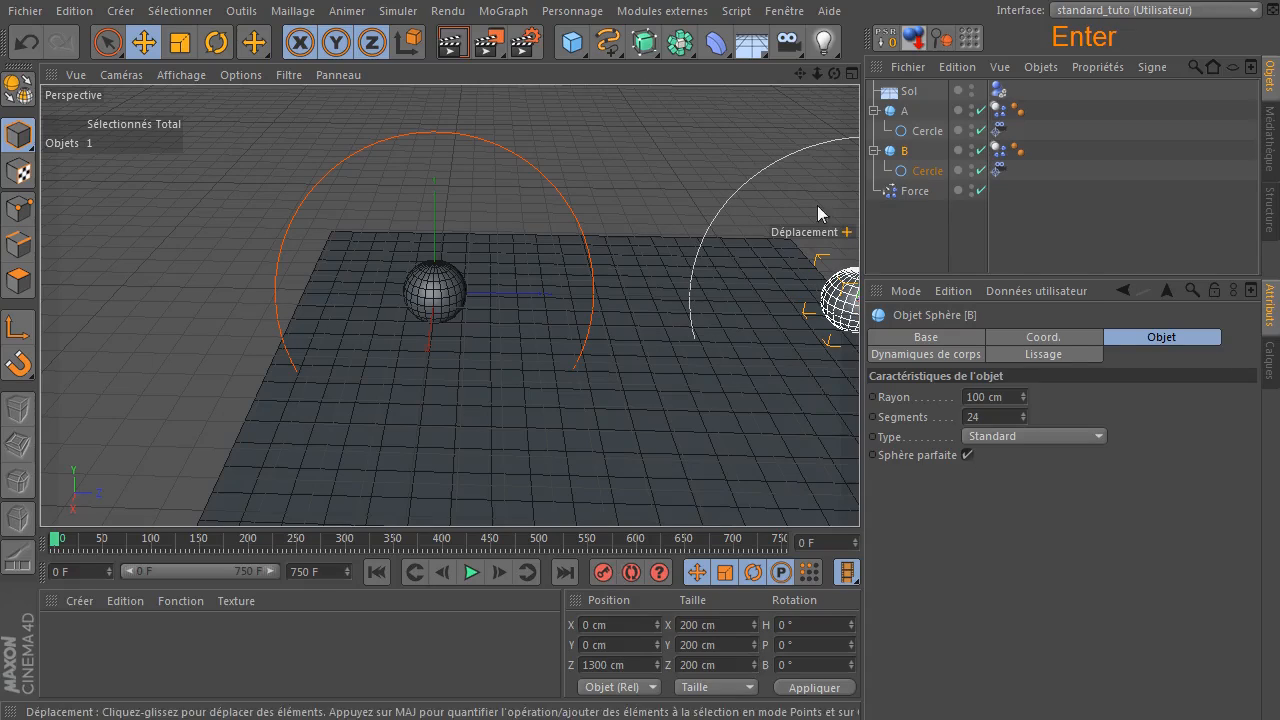
# Set the Force object's Distance externe to 1500 cm and its Distance interne to 200 cm.
pyautogui.click(914, 191)
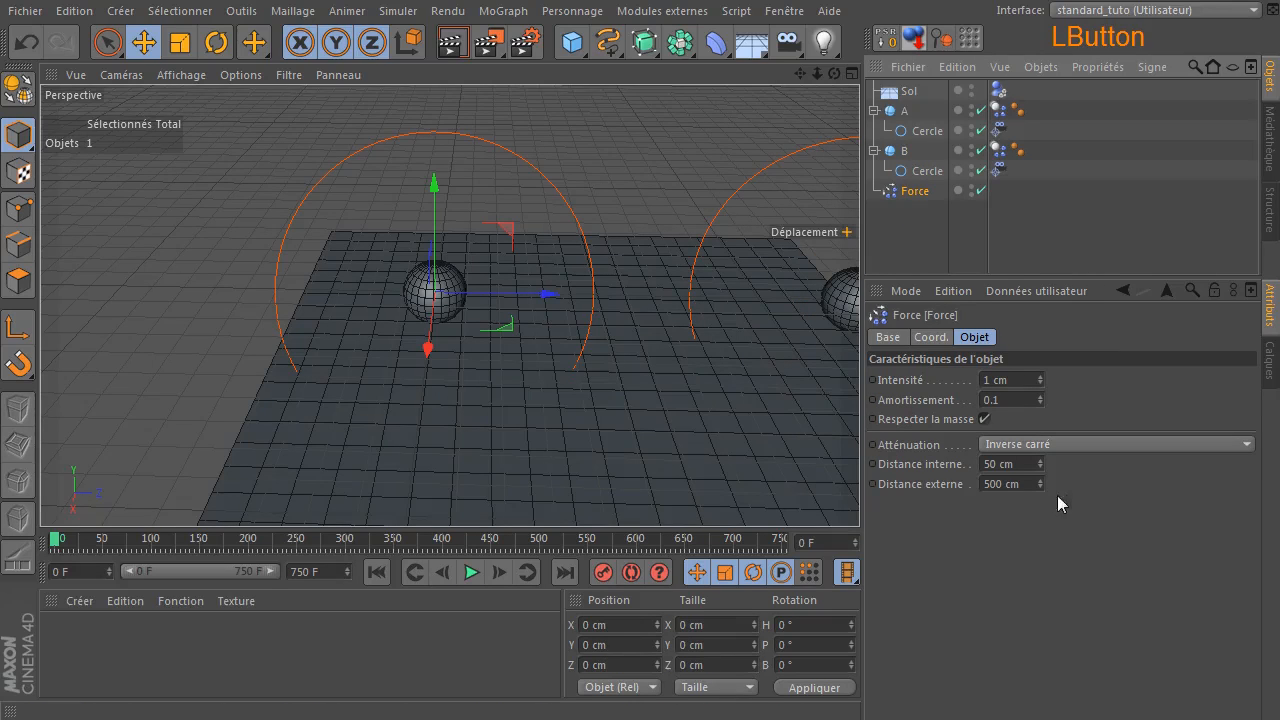
pyautogui.click(1000, 484)
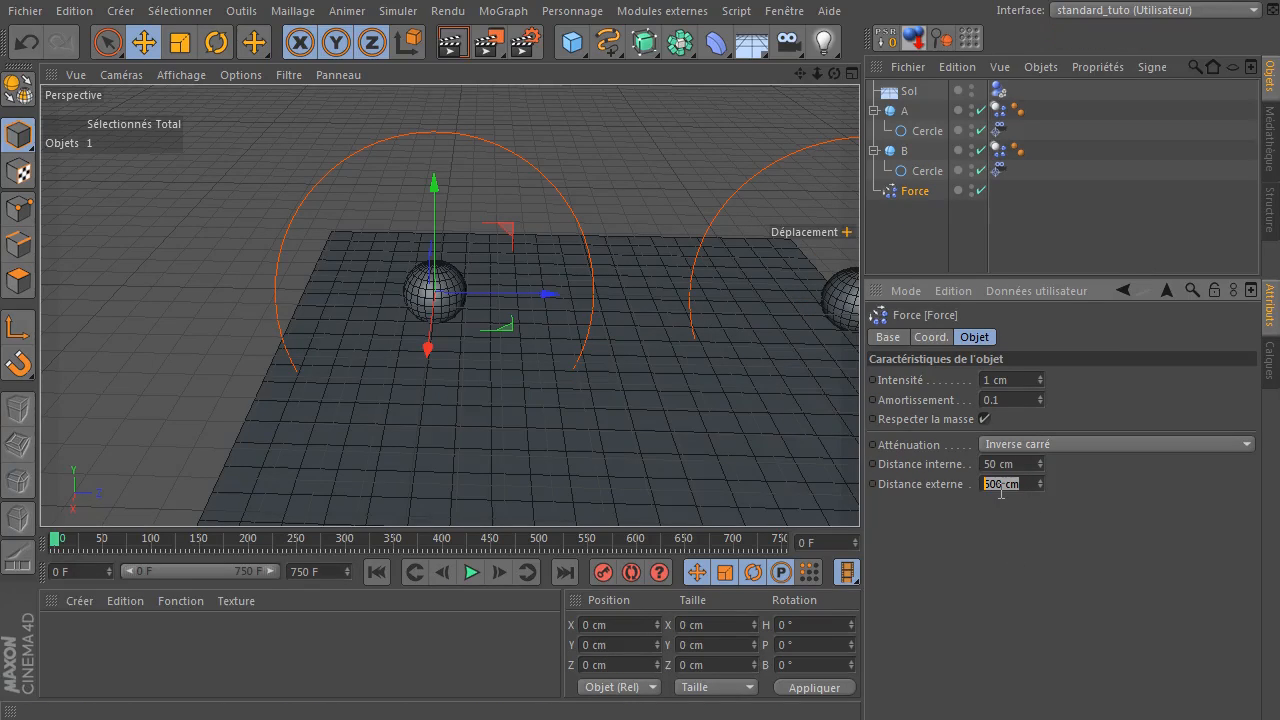
pyautogui.write('15')
pyautogui.click(1024, 464)
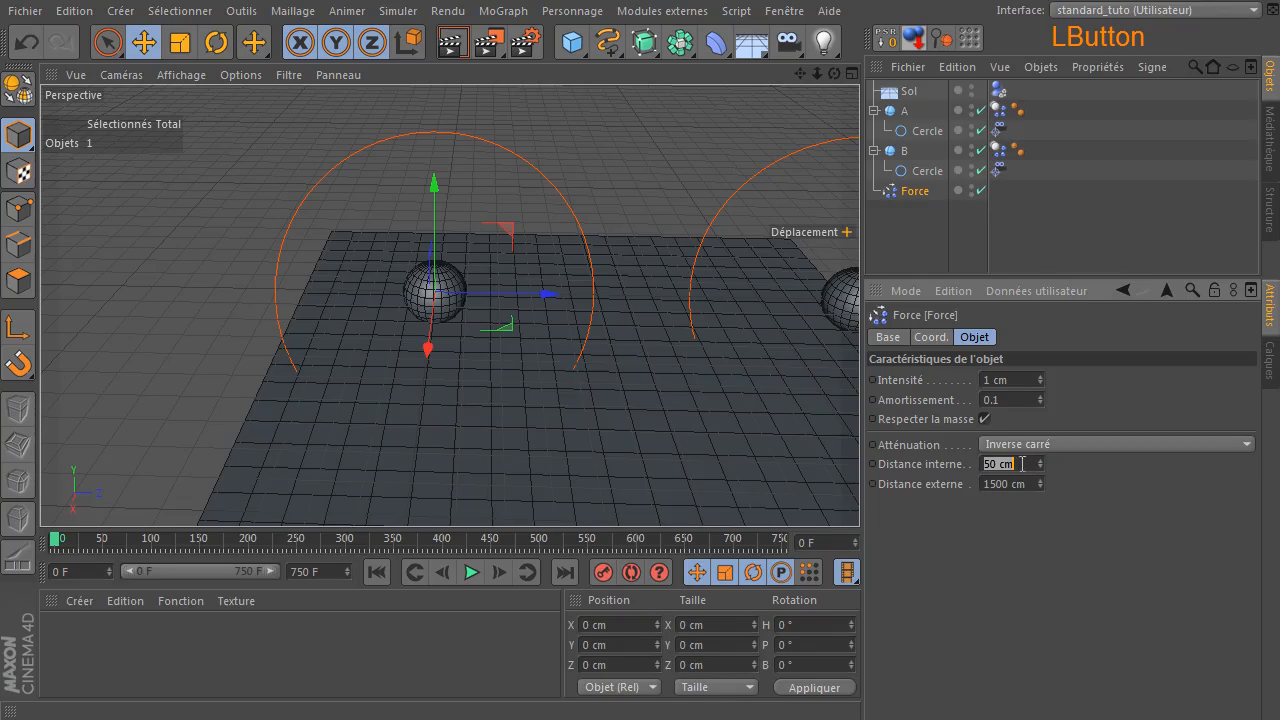
pyautogui.write('200')
pyautogui.press('Return')
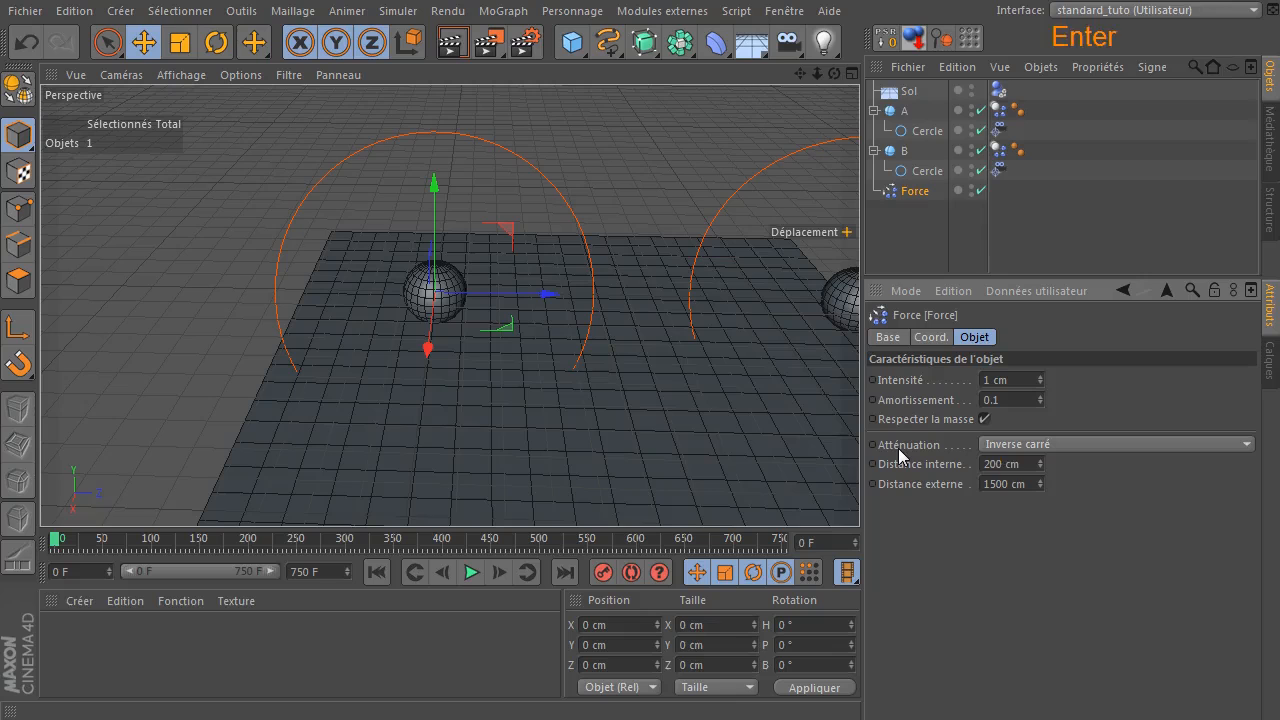
# Set both Cercle rings together to a 1500 cm radius and a 200 cm inner radius, and select the Force object.
pyautogui.click(921, 130)
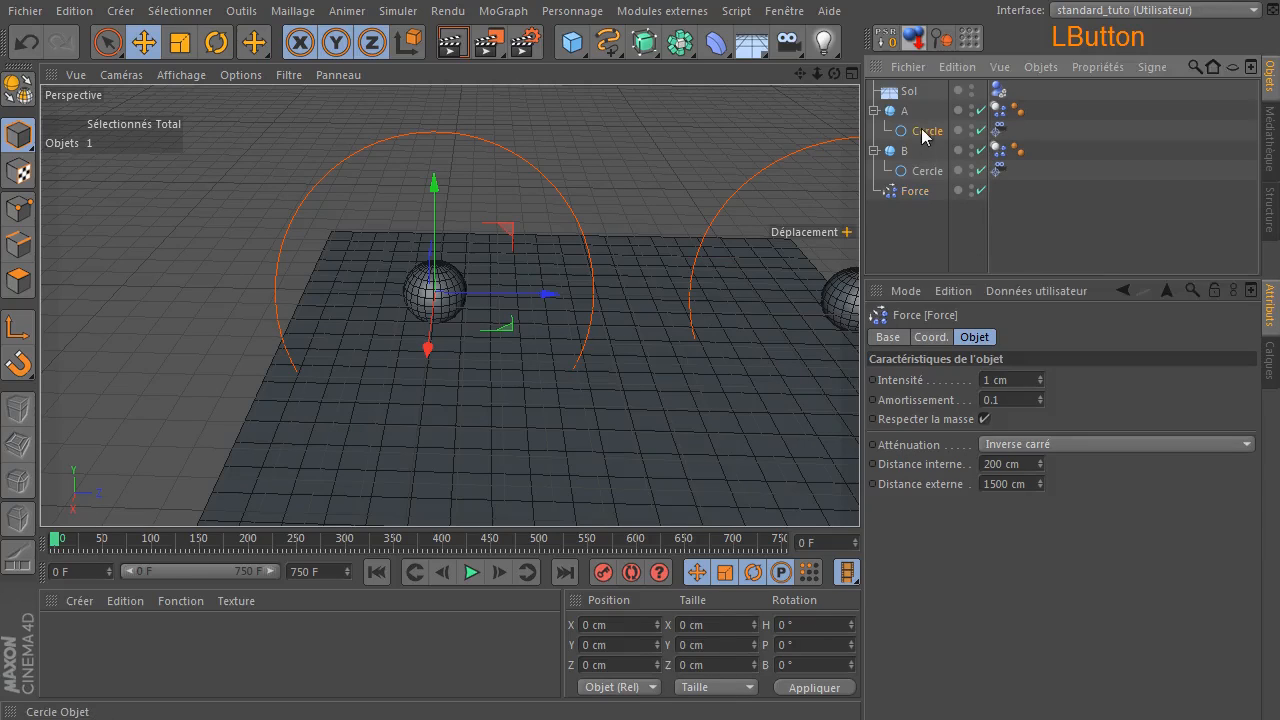
pyautogui.keyDown('ctrl'); pyautogui.click(917, 173); pyautogui.keyUp('ctrl')
pyautogui.click(1012, 432)
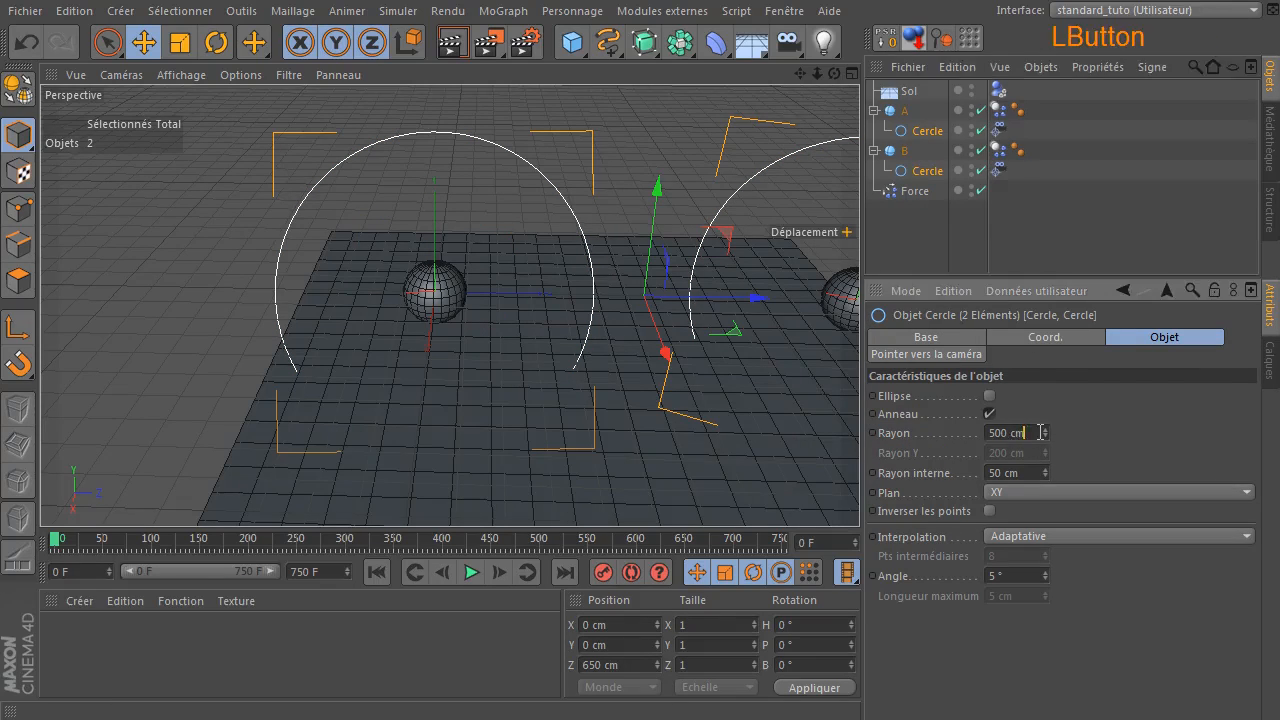
pyautogui.write('1500')
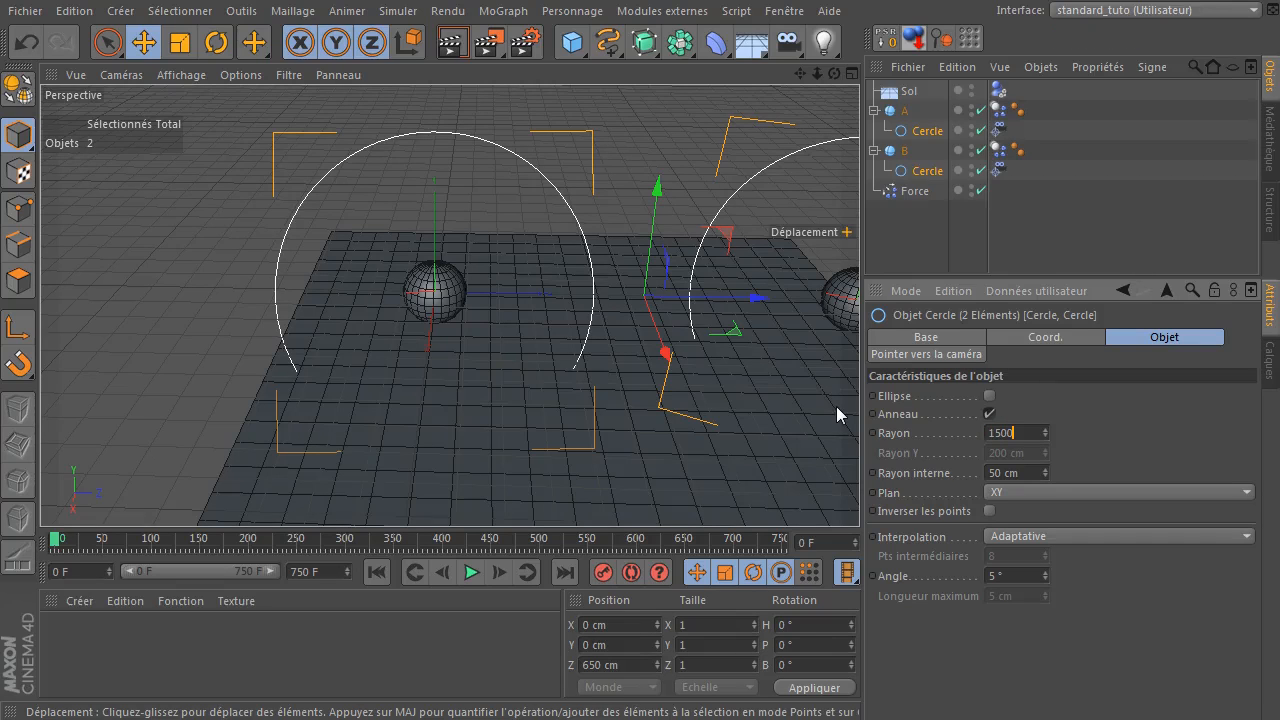
pyautogui.click(1015, 472)
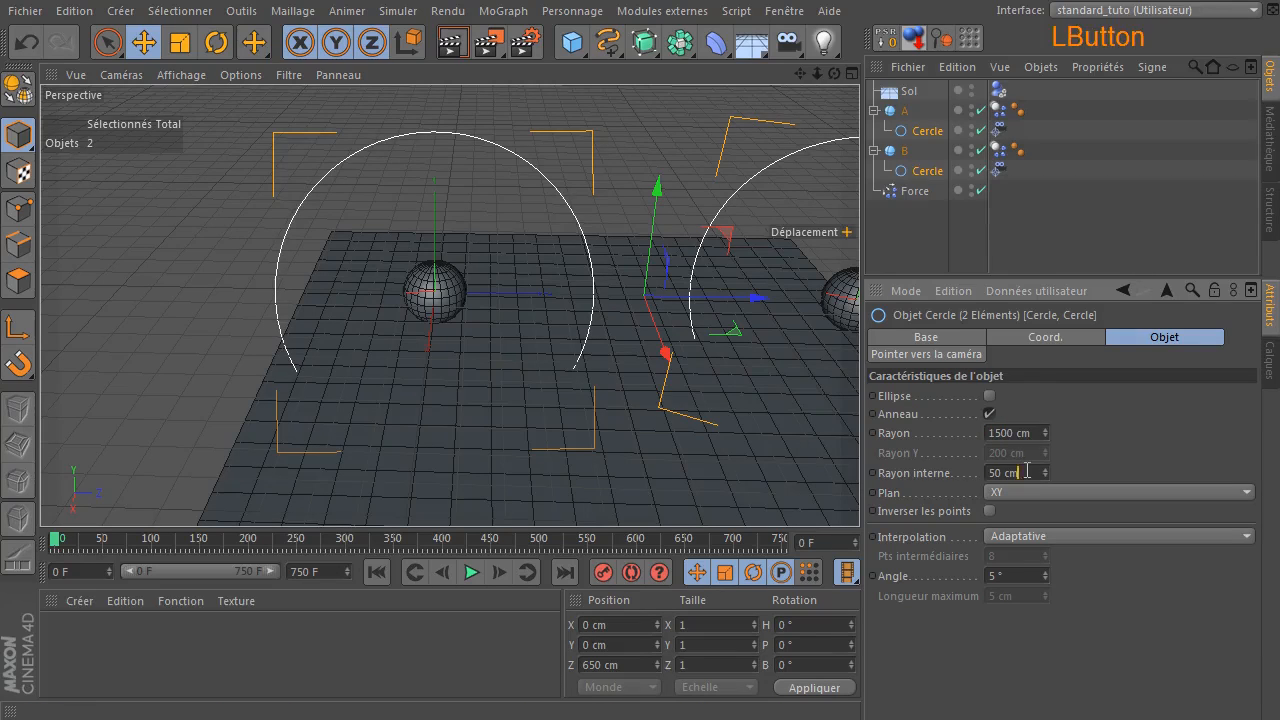
pyautogui.write('200')
pyautogui.press('Return')
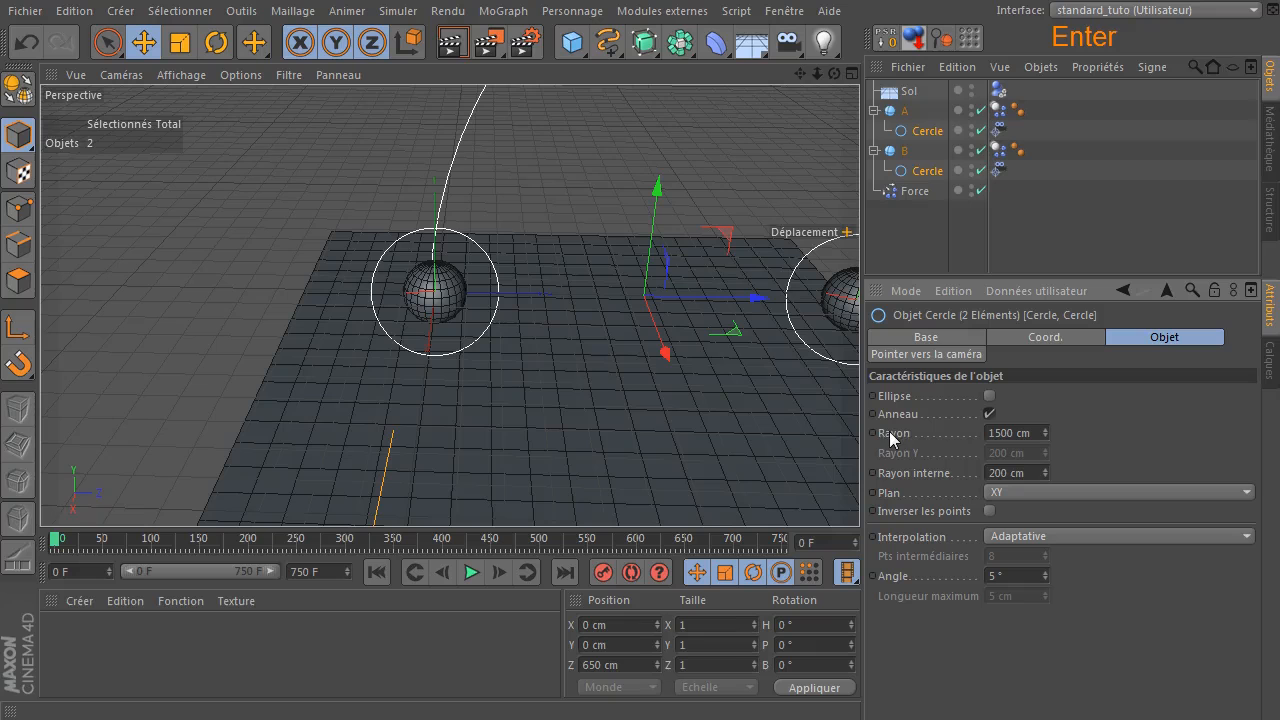
pyautogui.click(889, 190)
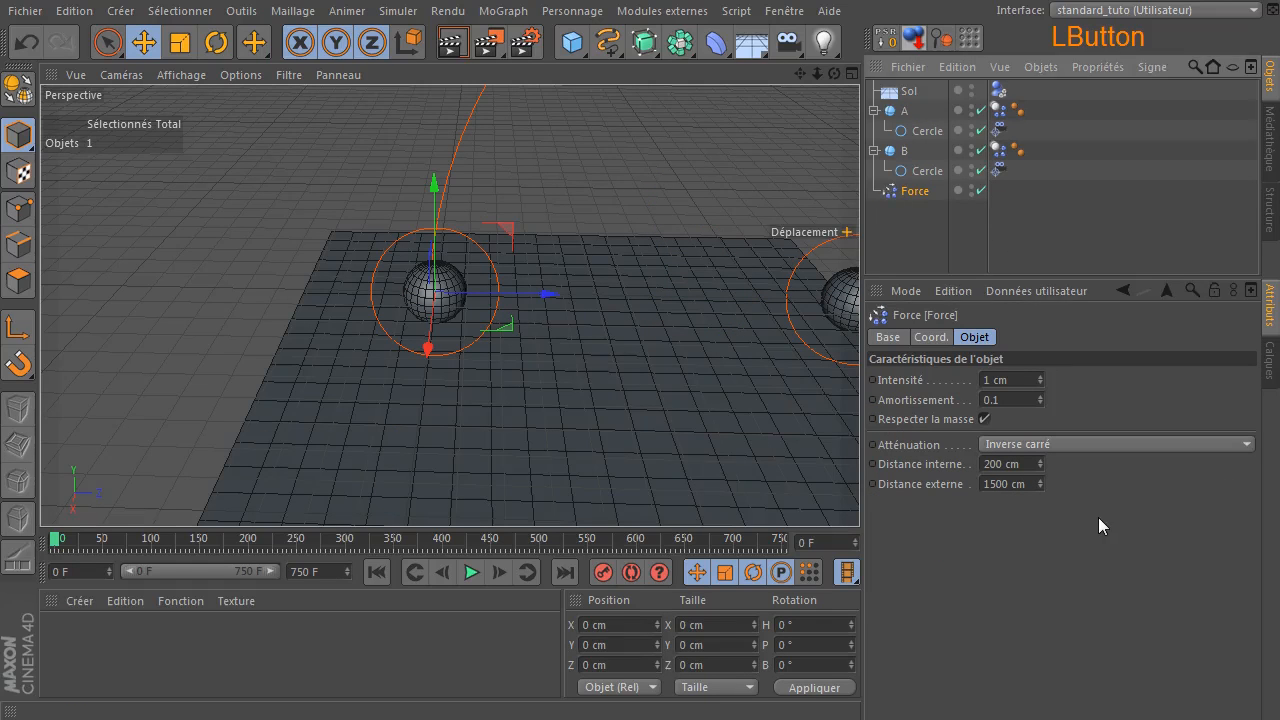
pyautogui.moveTo(817, 73); pyautogui.dragTo(754, 163)
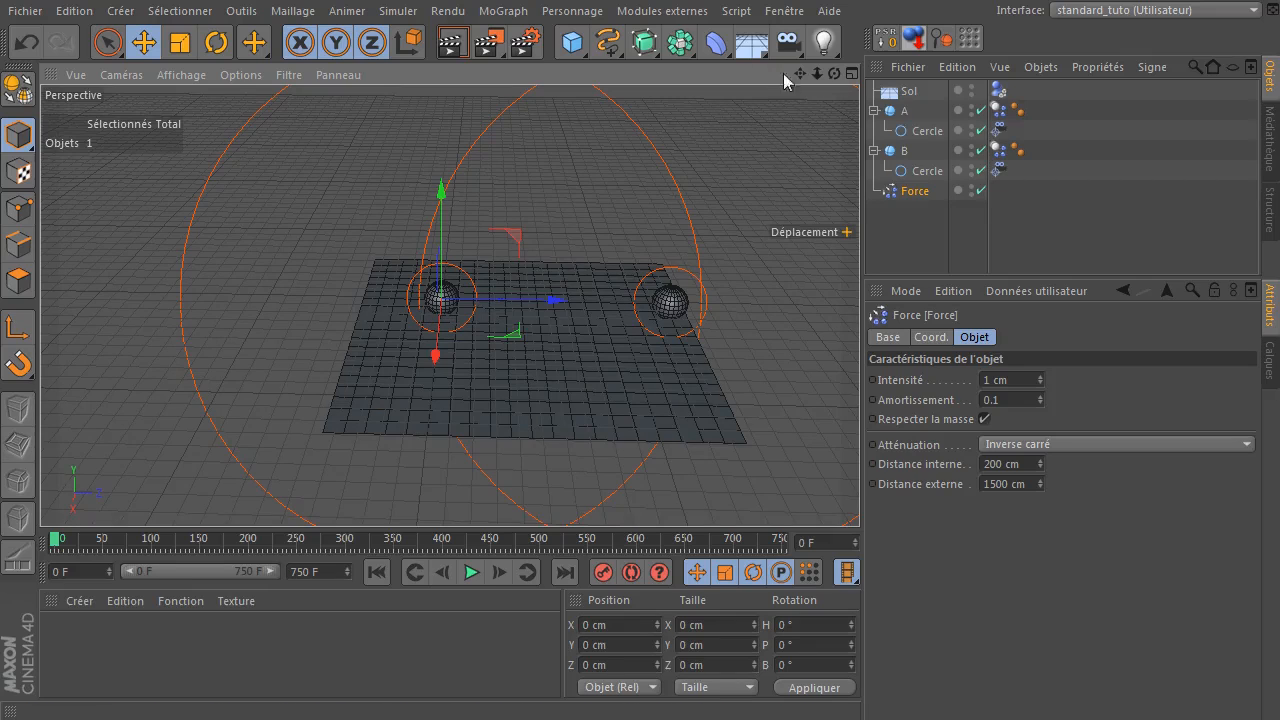
pyautogui.moveTo(793, 78); pyautogui.dragTo(280, 391)
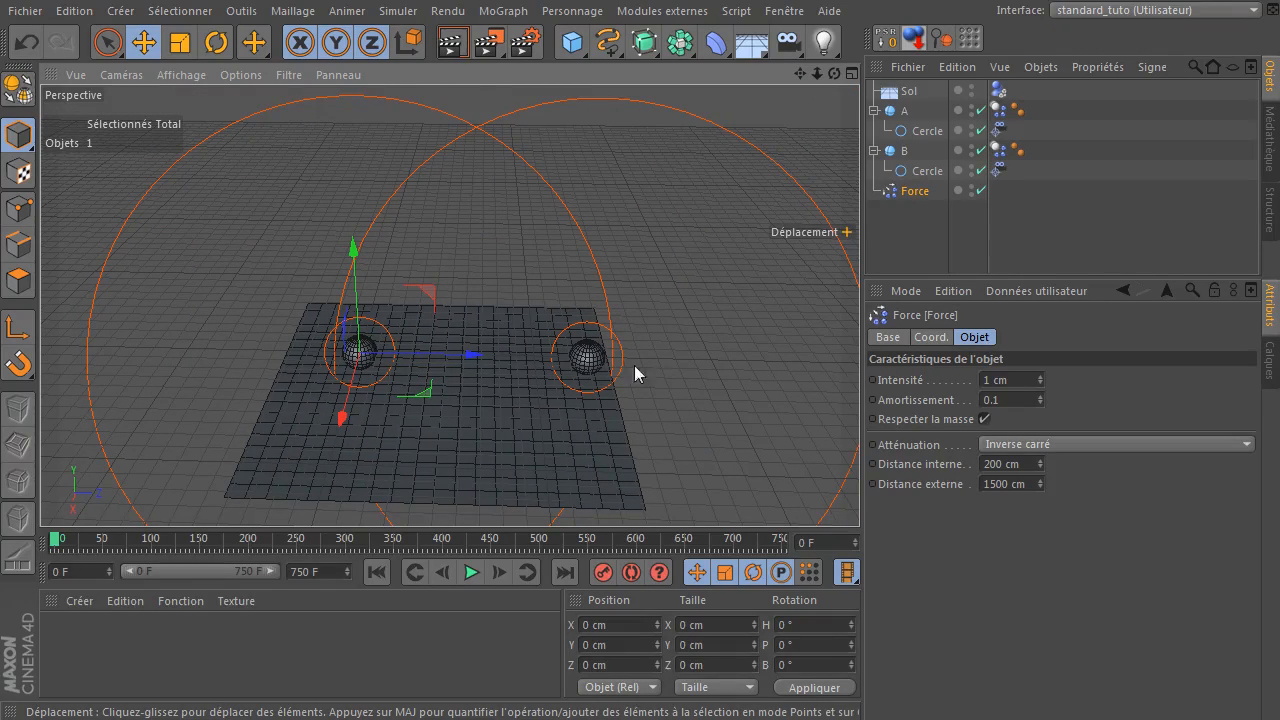
# Run the simulation with the 200 cm and 1500 cm distances, rewind to replay it and stop playback.
pyautogui.click(471, 574)
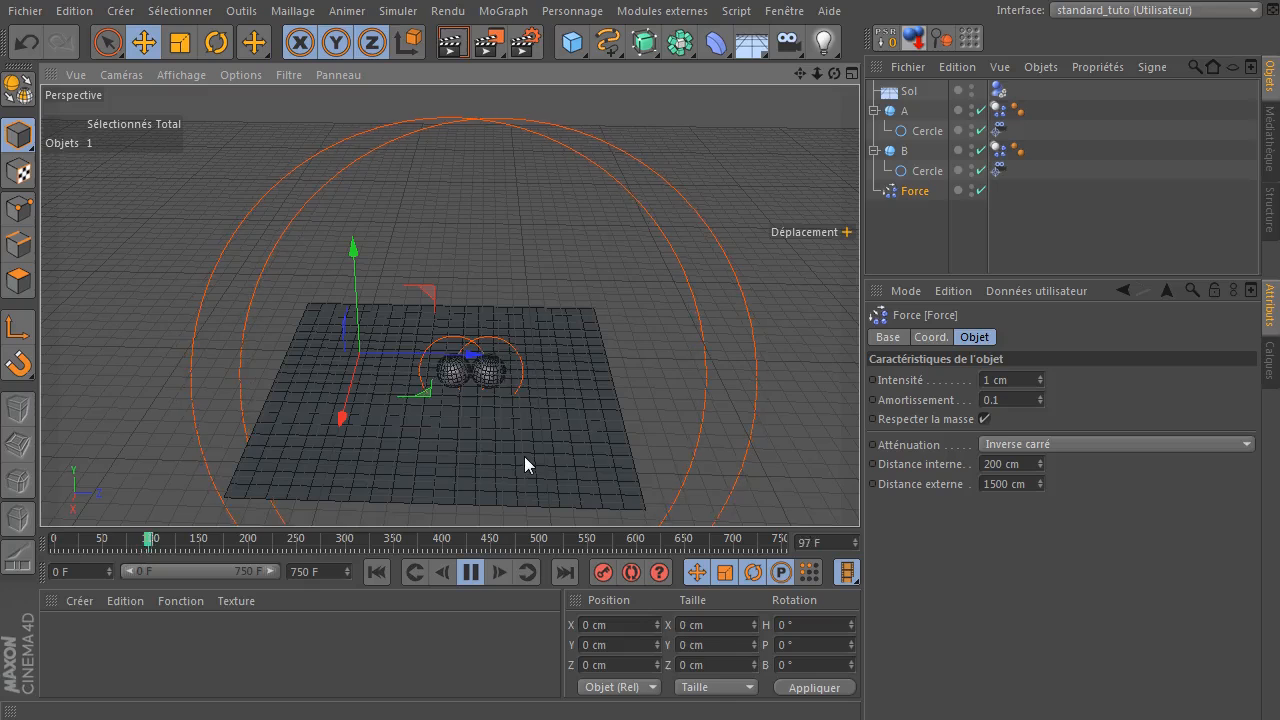
pyautogui.click(380, 574)
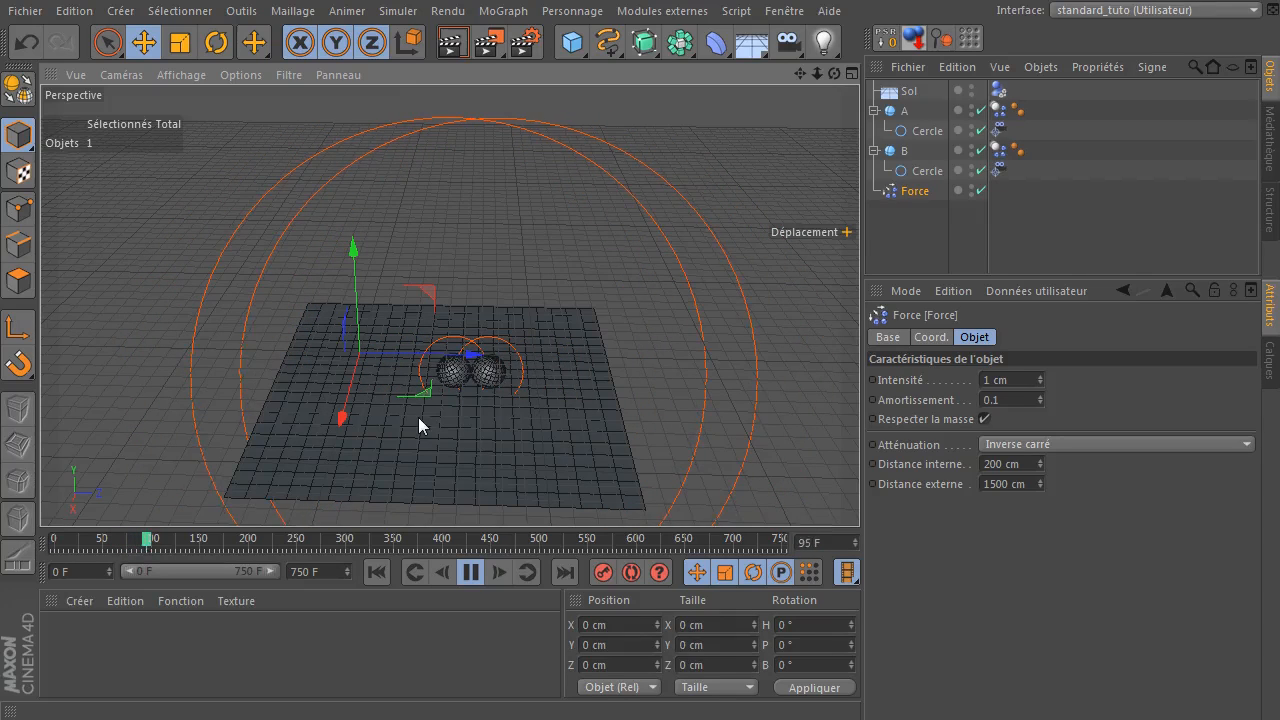
pyautogui.click(474, 572)
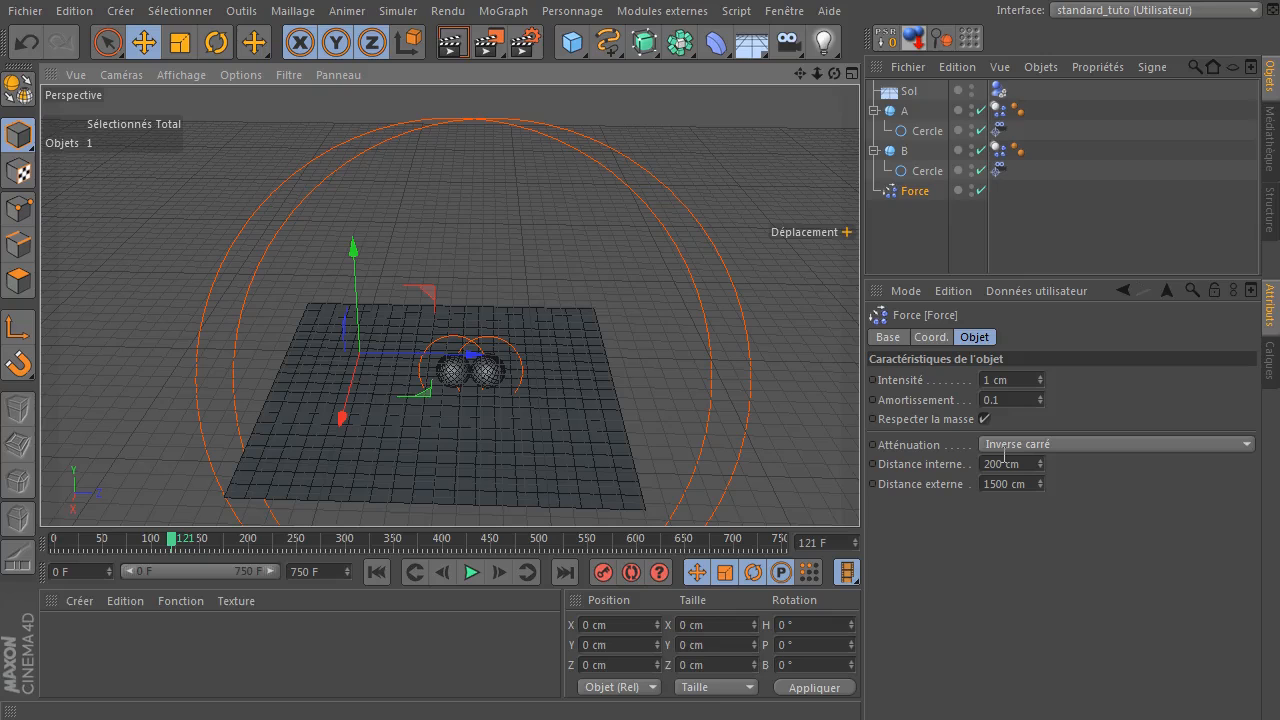
# Rewind to the first frame and set the Force object's Intensité to -1 cm.
pyautogui.click(1018, 381)
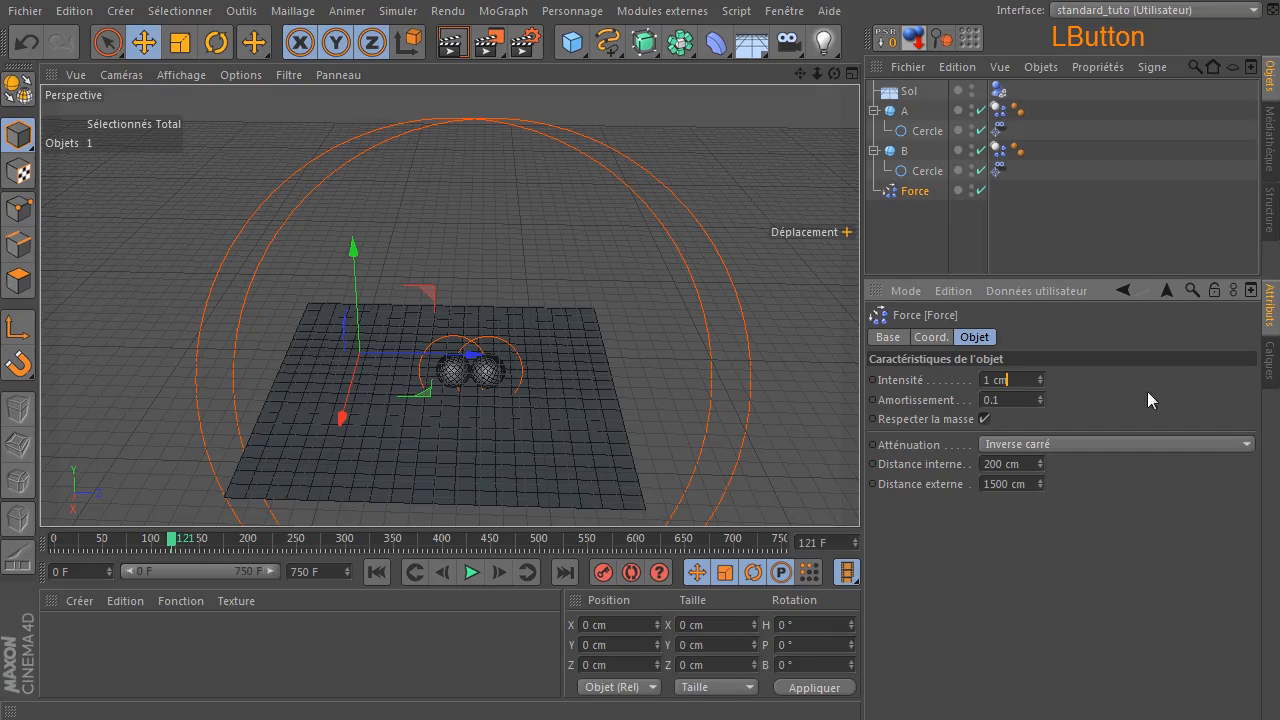
pyautogui.click(384, 573)
pyautogui.moveTo(1021, 383); pyautogui.dragTo(838, 380)
pyautogui.write('-1')
pyautogui.click(1111, 397)
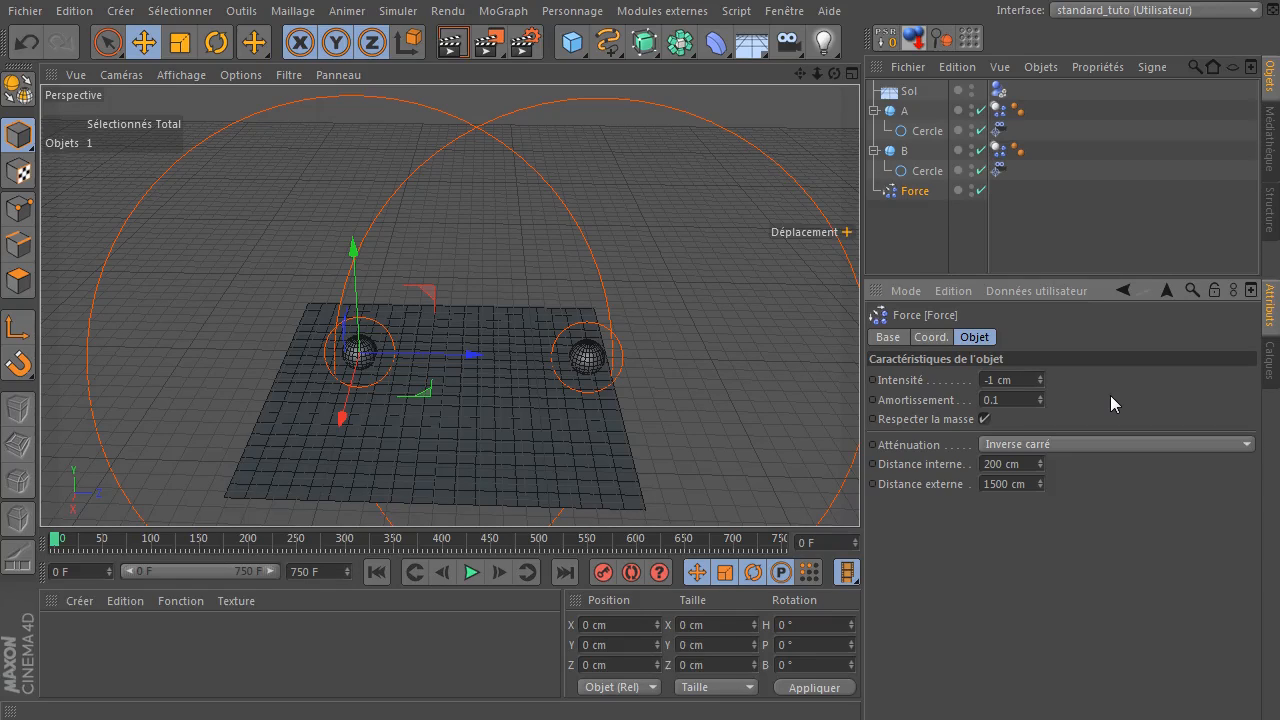
# Run the simulation with the negative intensity, stop it and return to the first frame.
pyautogui.click(473, 576)
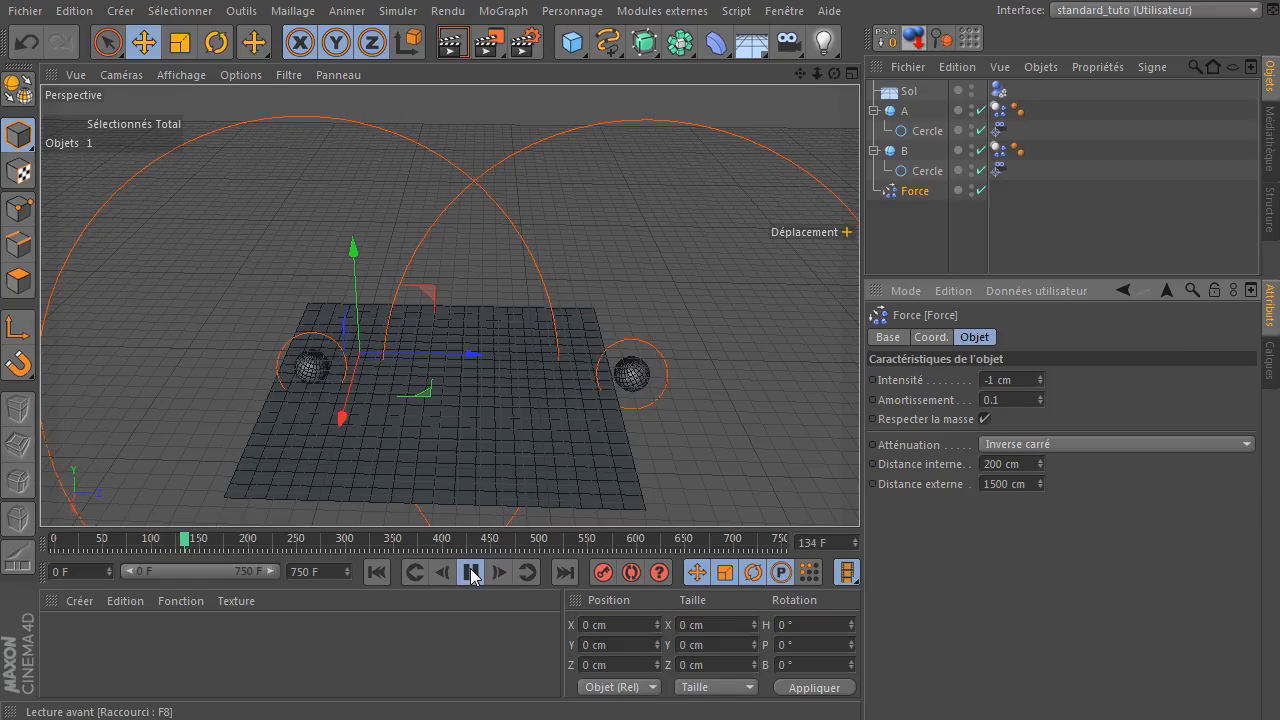
pyautogui.click(471, 575)
pyautogui.click(415, 573)
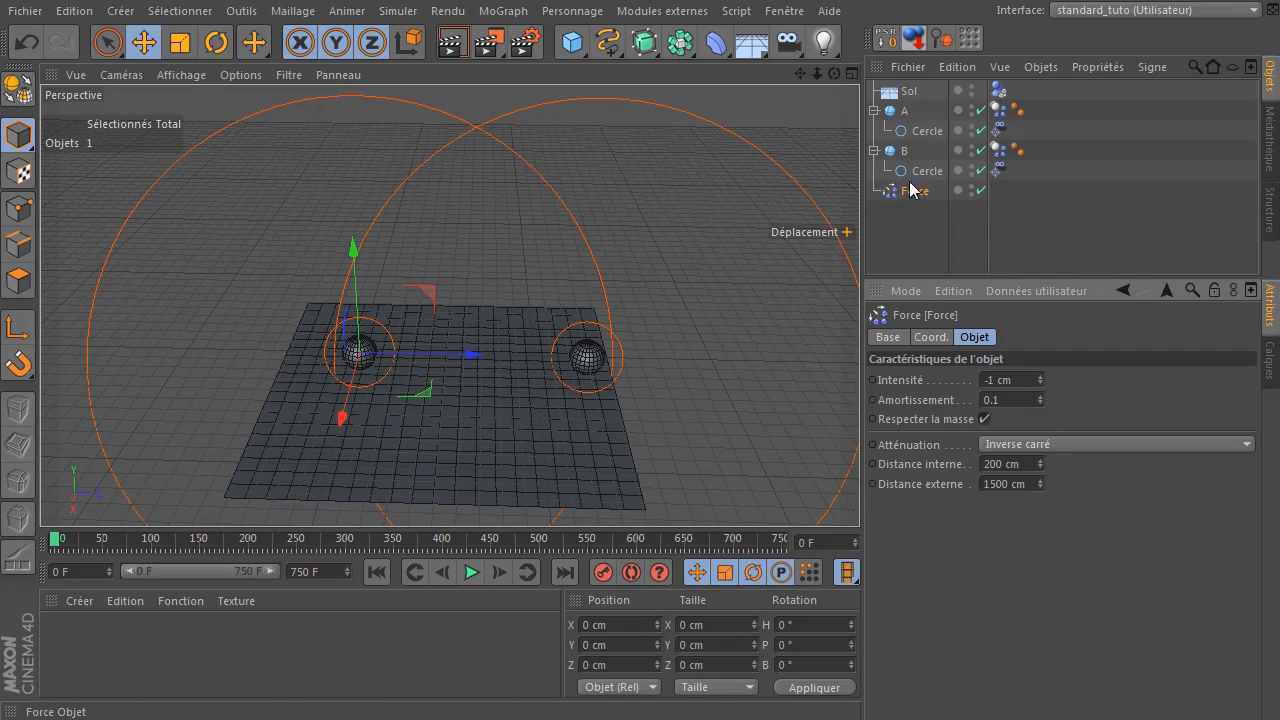
# Move sphere B along Z closer to sphere A, to about 667 cm, and deselect it.
pyautogui.click(901, 152)
pyautogui.moveTo(694, 363); pyautogui.dragTo(612, 362)
pyautogui.click(26, 42)
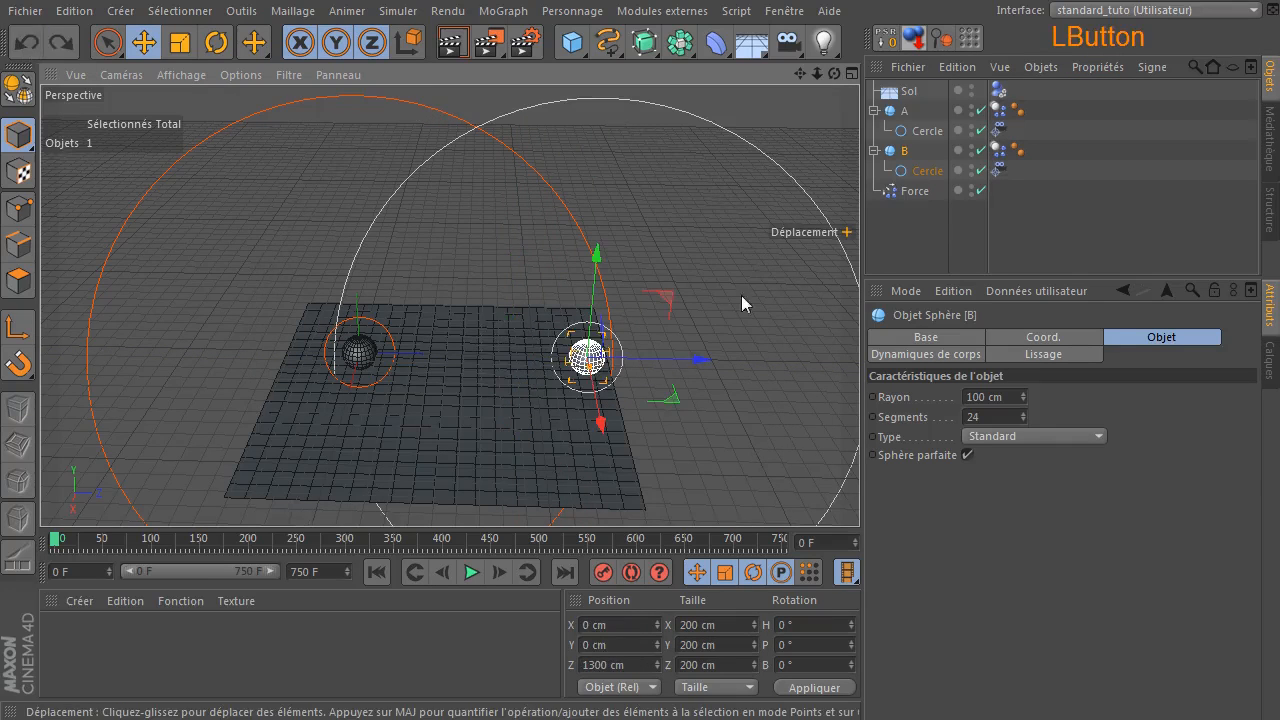
pyautogui.moveTo(698, 358); pyautogui.dragTo(590, 361)
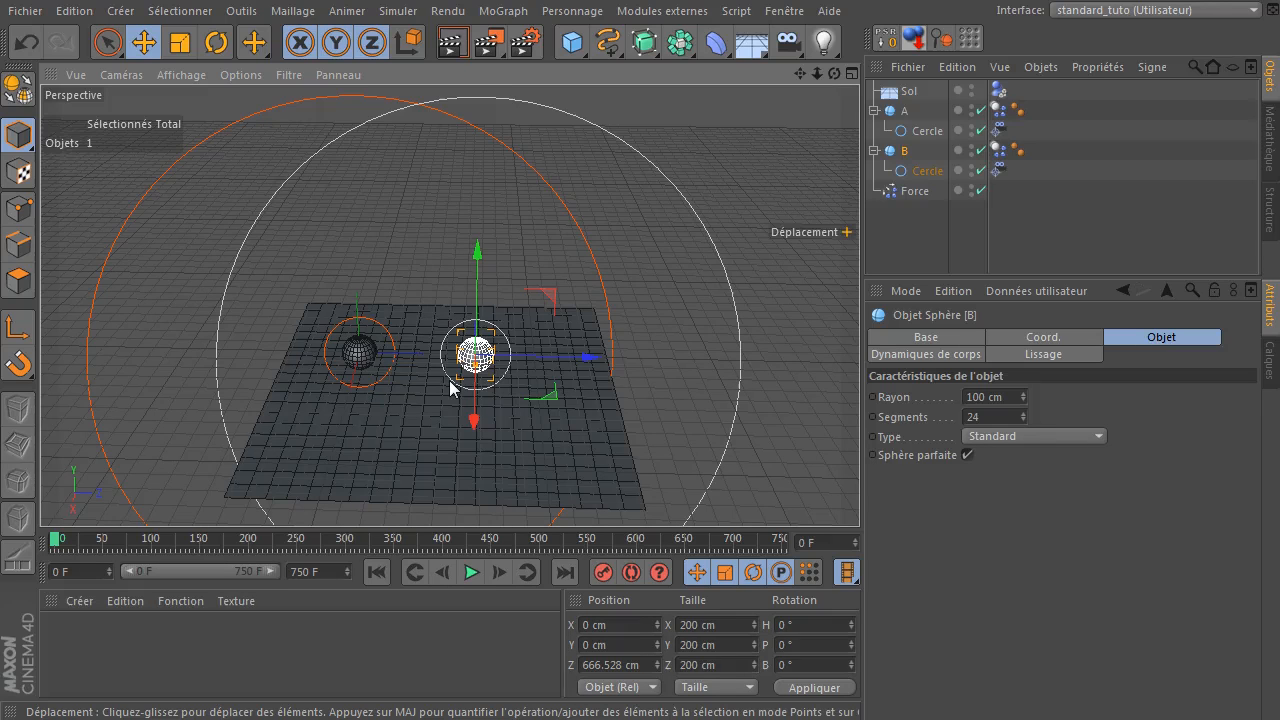
pyautogui.click(834, 332)
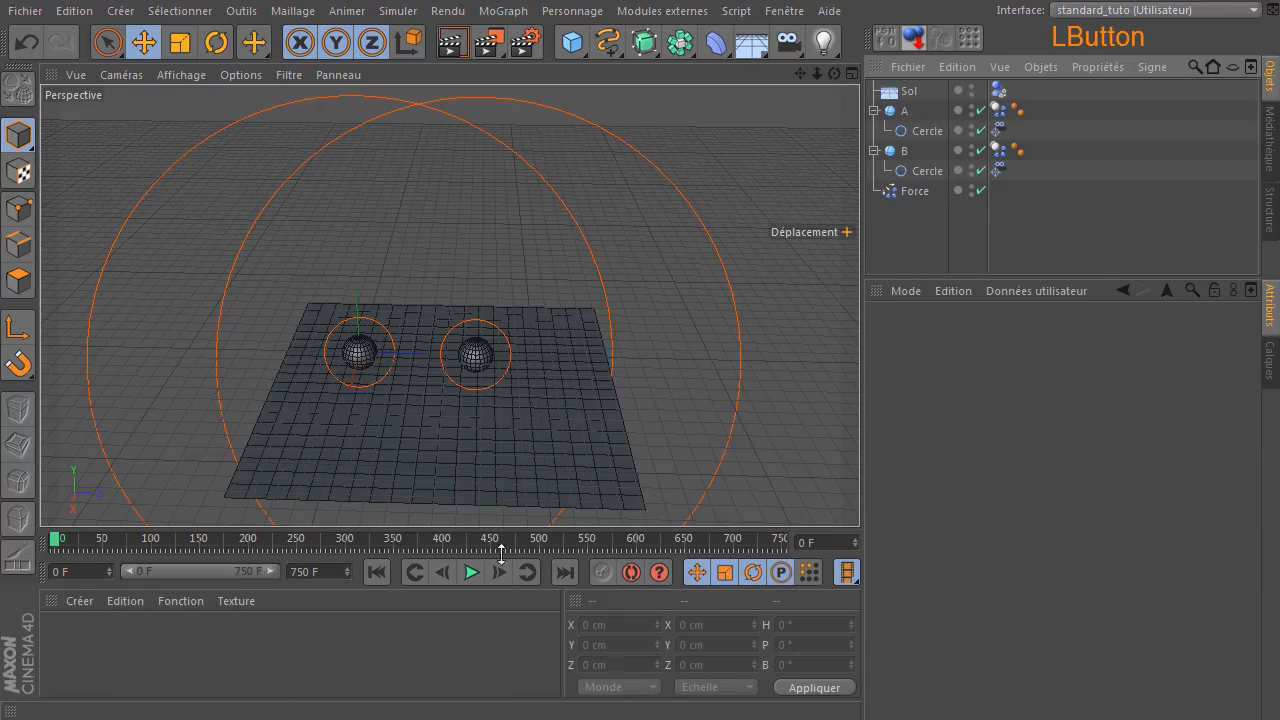
# Play the simulation with the spheres closer together, stop it and rewind to the first frame.
pyautogui.click(474, 572)
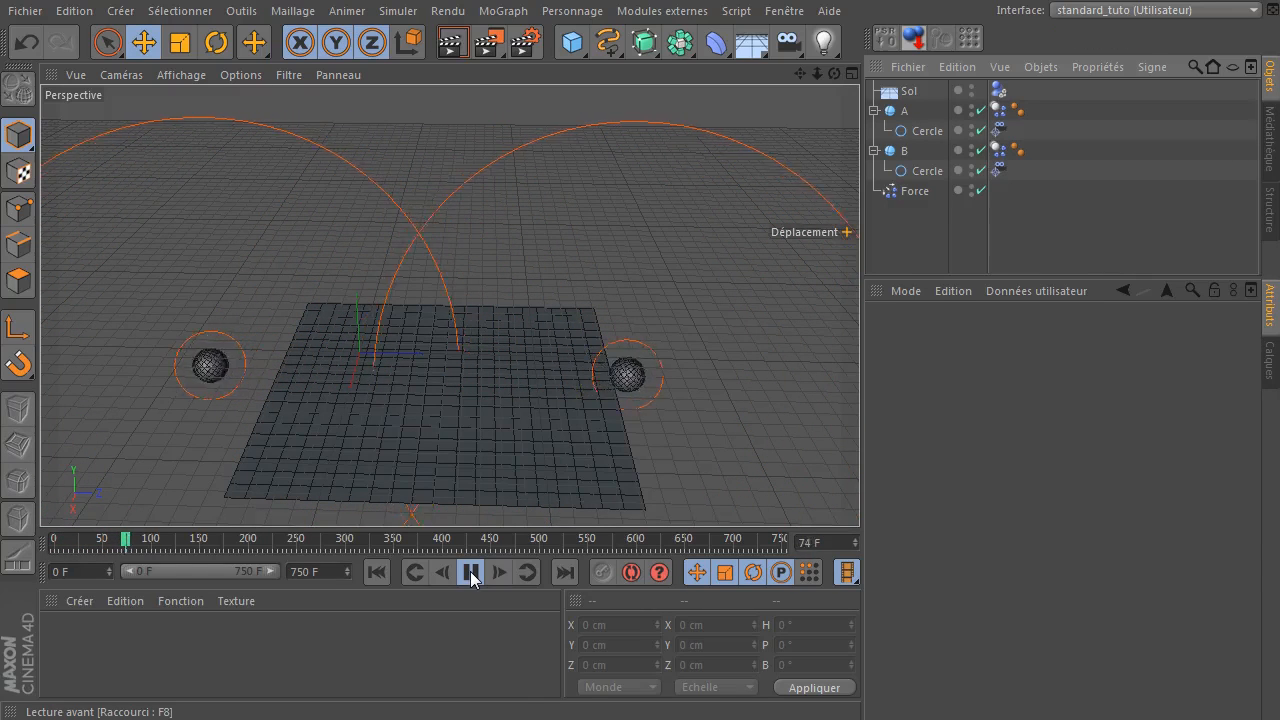
pyautogui.click(471, 572)
pyautogui.click(376, 572)
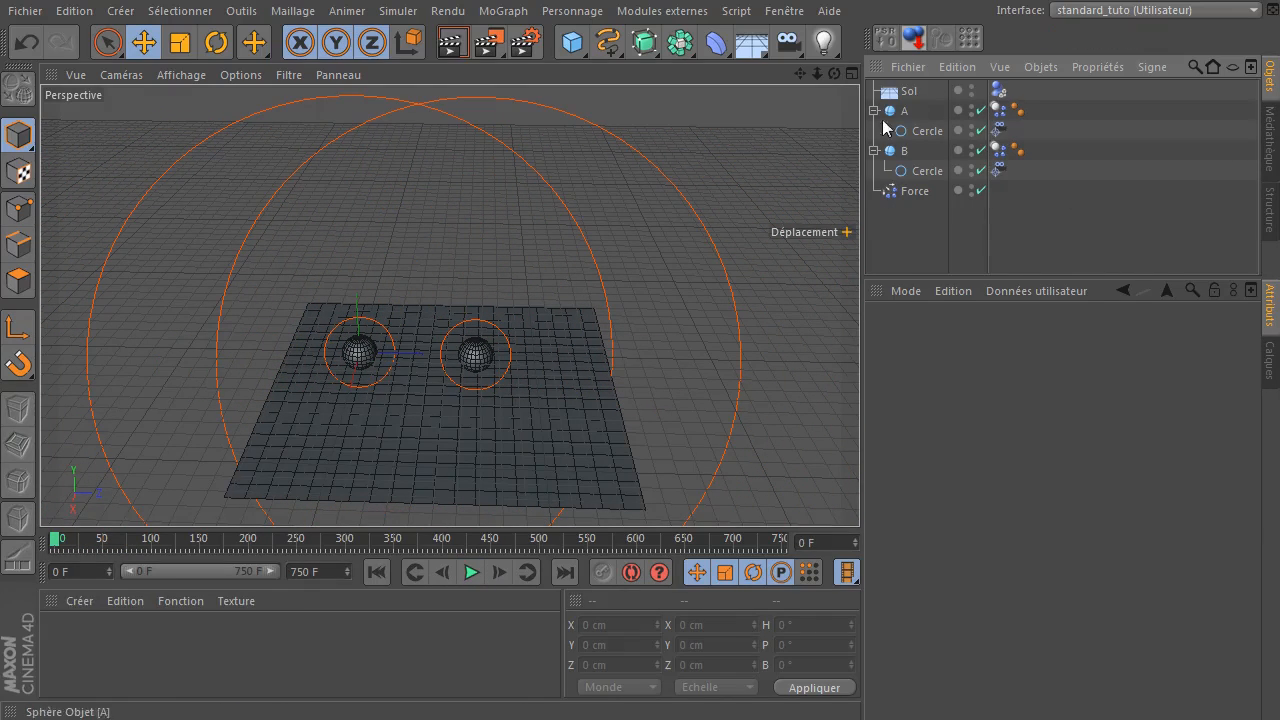
# Set the Force object's Intensité to -10 cm, run the simulation and rewind it.
pyautogui.click(910, 191)
pyautogui.doubleClick(1005, 380)
pyautogui.write('-1')
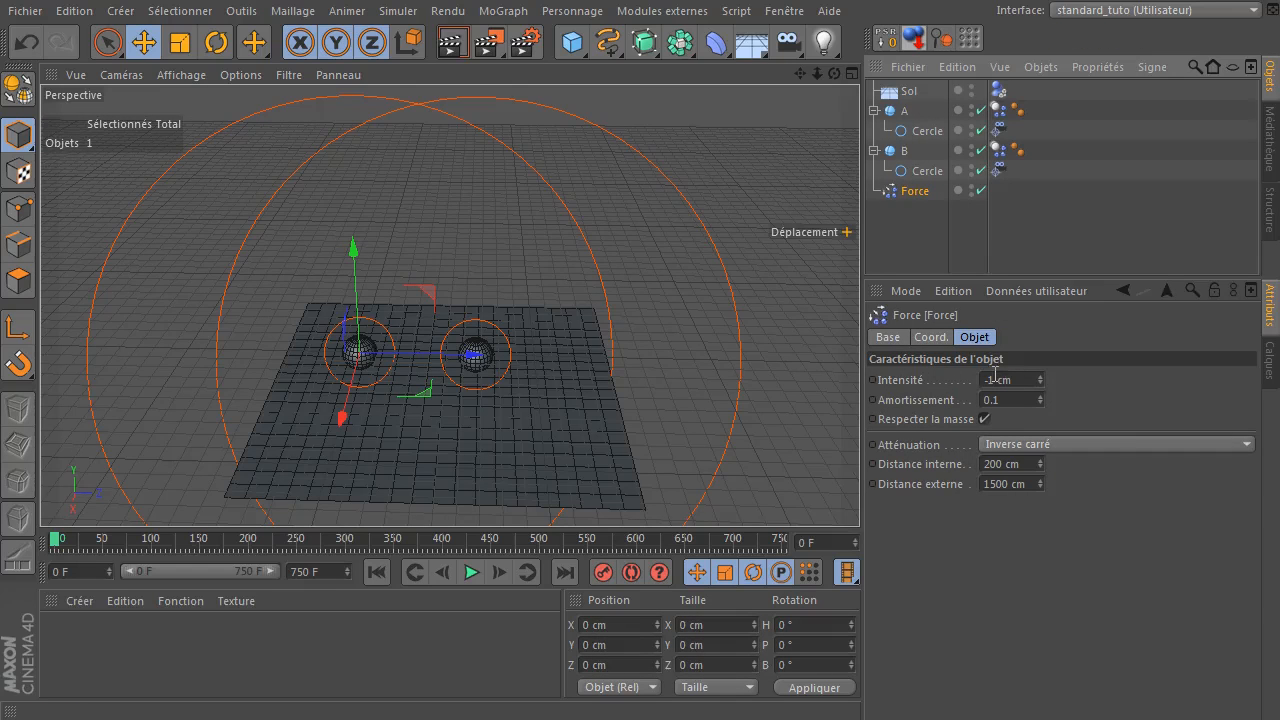
pyautogui.write('0')
pyautogui.click(1139, 399)
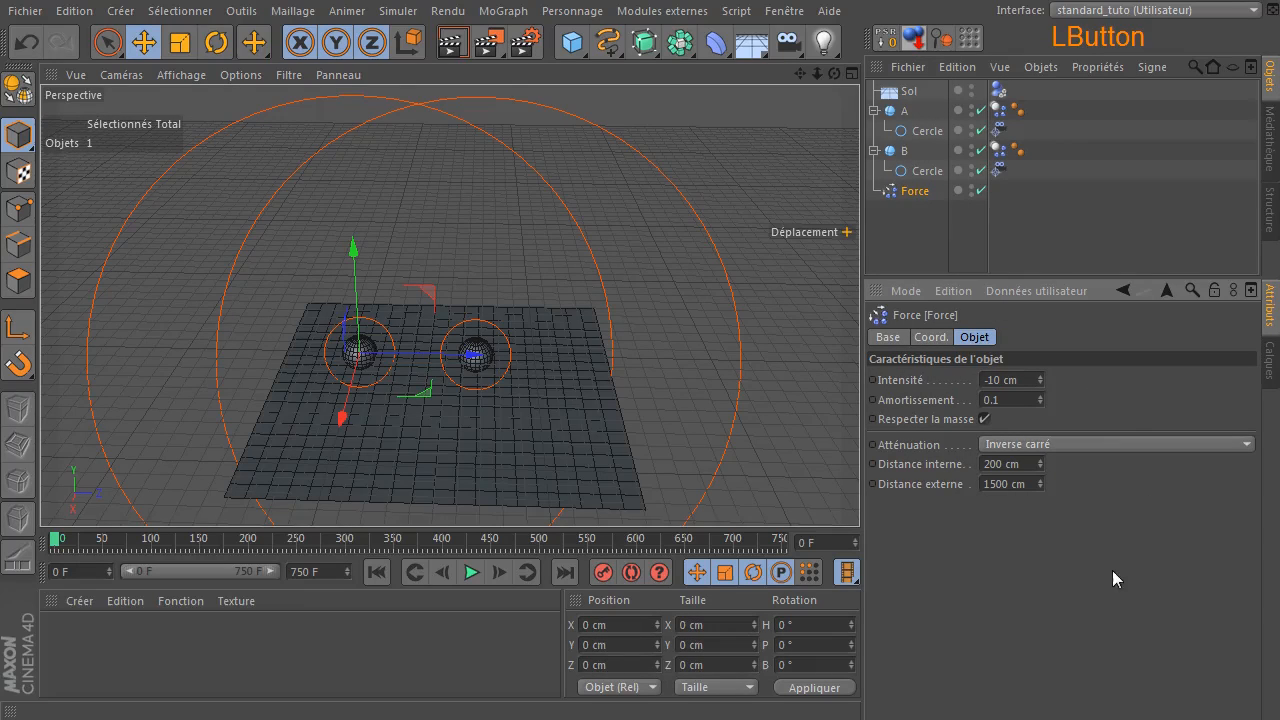
pyautogui.click(476, 576)
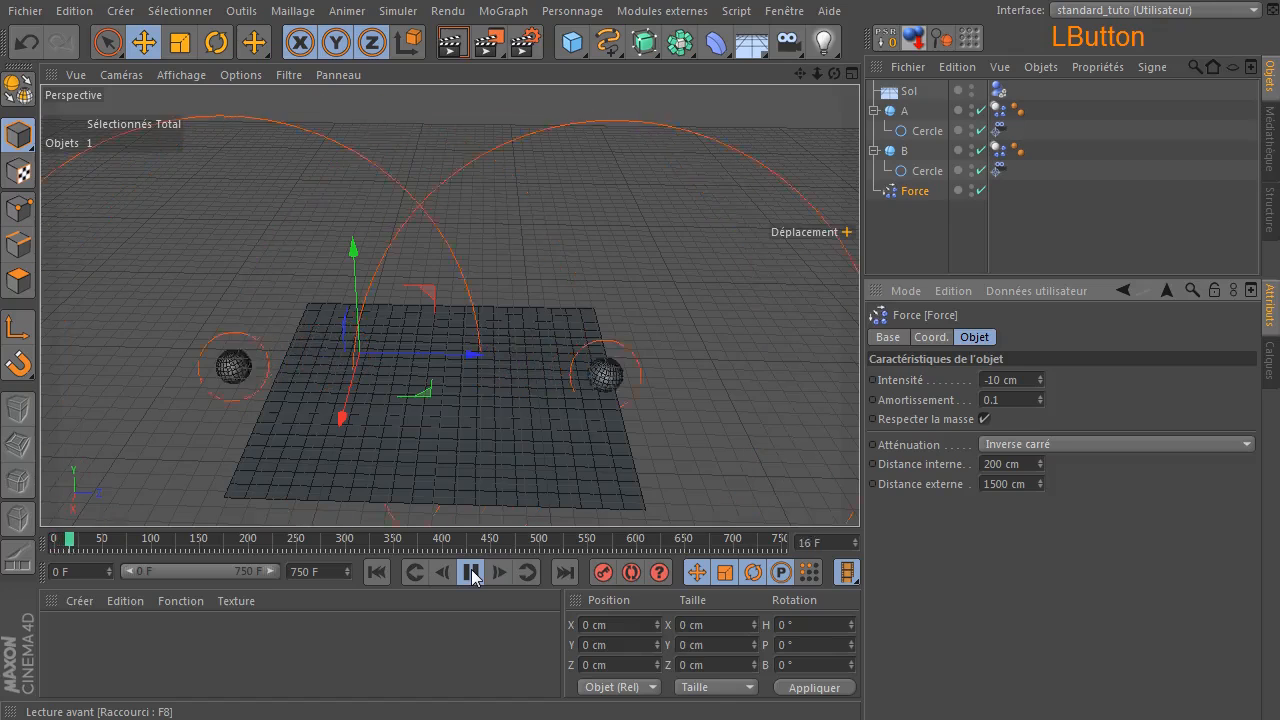
pyautogui.click(376, 571)
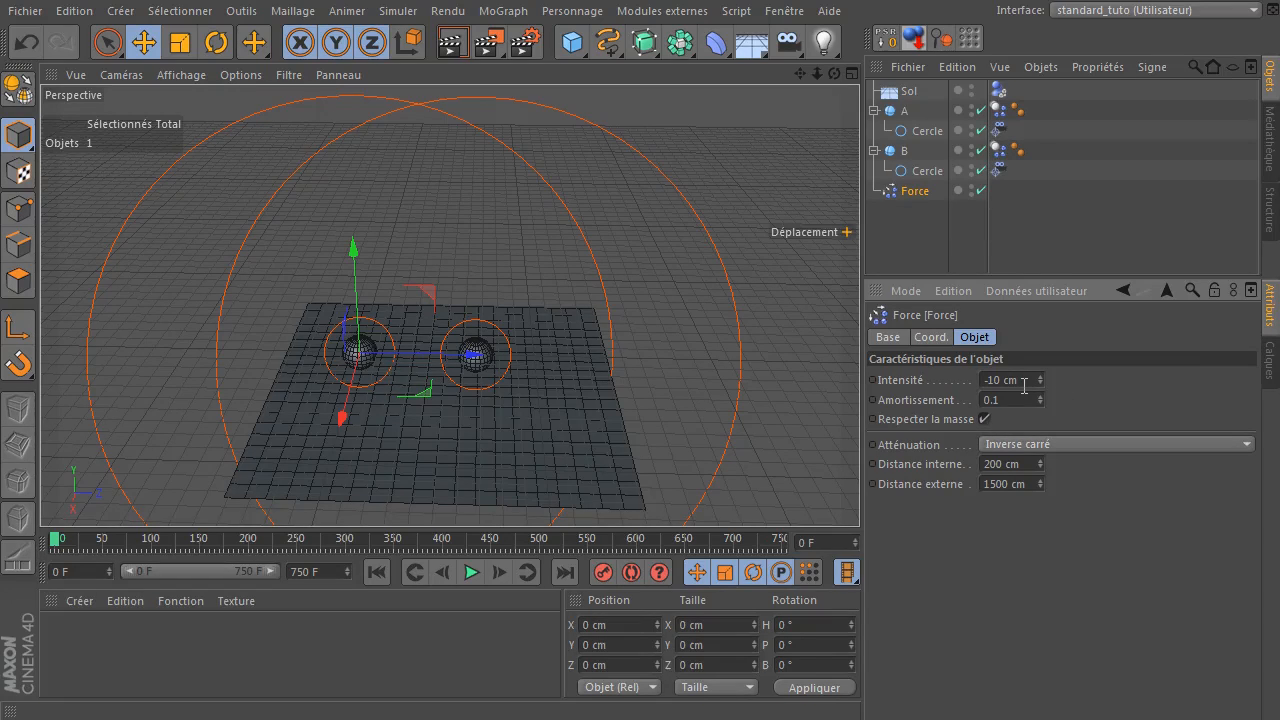
# Close the current project to start from an empty scene.
pyautogui.click(25, 11)
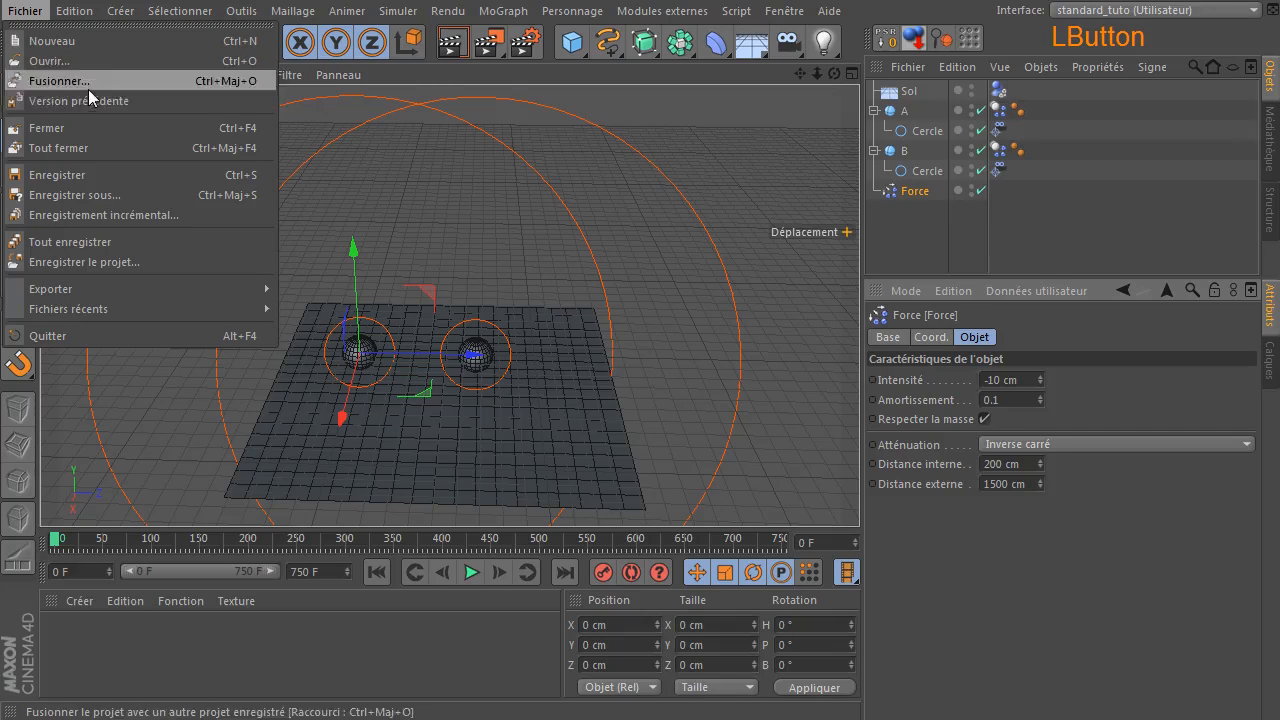
pyautogui.click(60, 128)
pyautogui.click(1046, 563)
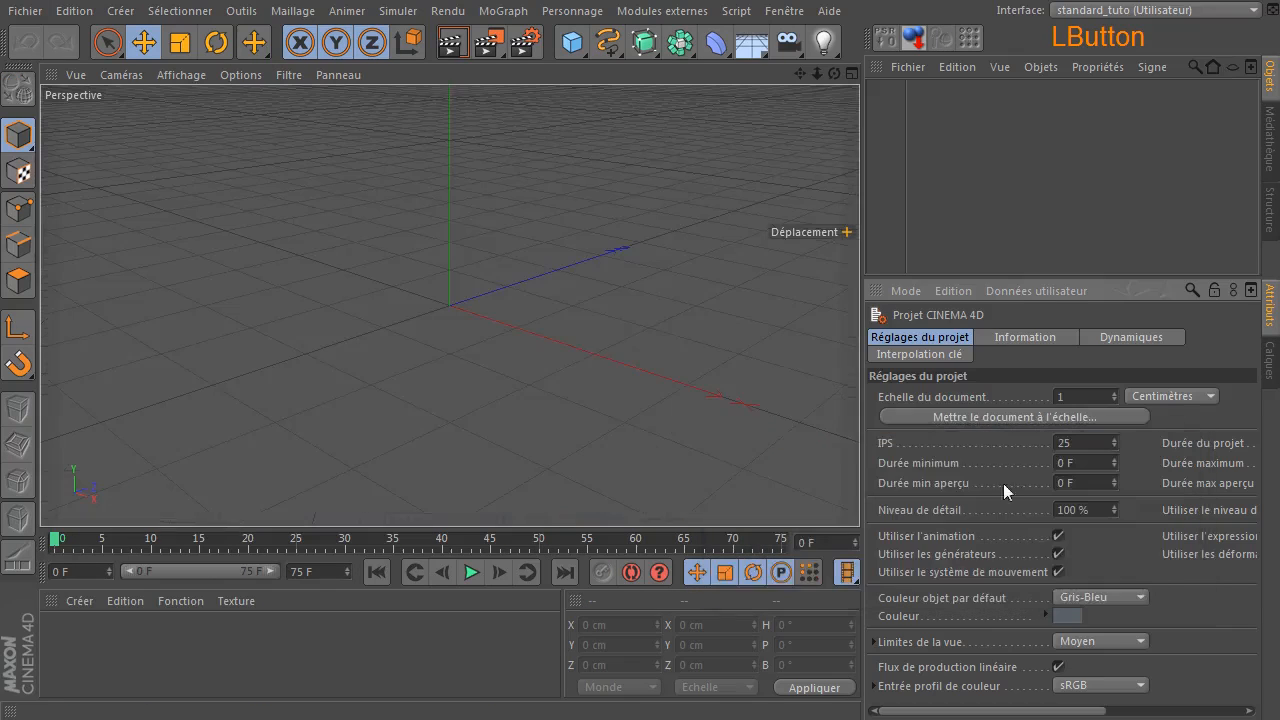
# Add a sphere to the scene and set its radius to 50 cm.
pyautogui.moveTo(572, 42); pyautogui.dragTo(1085, 110)
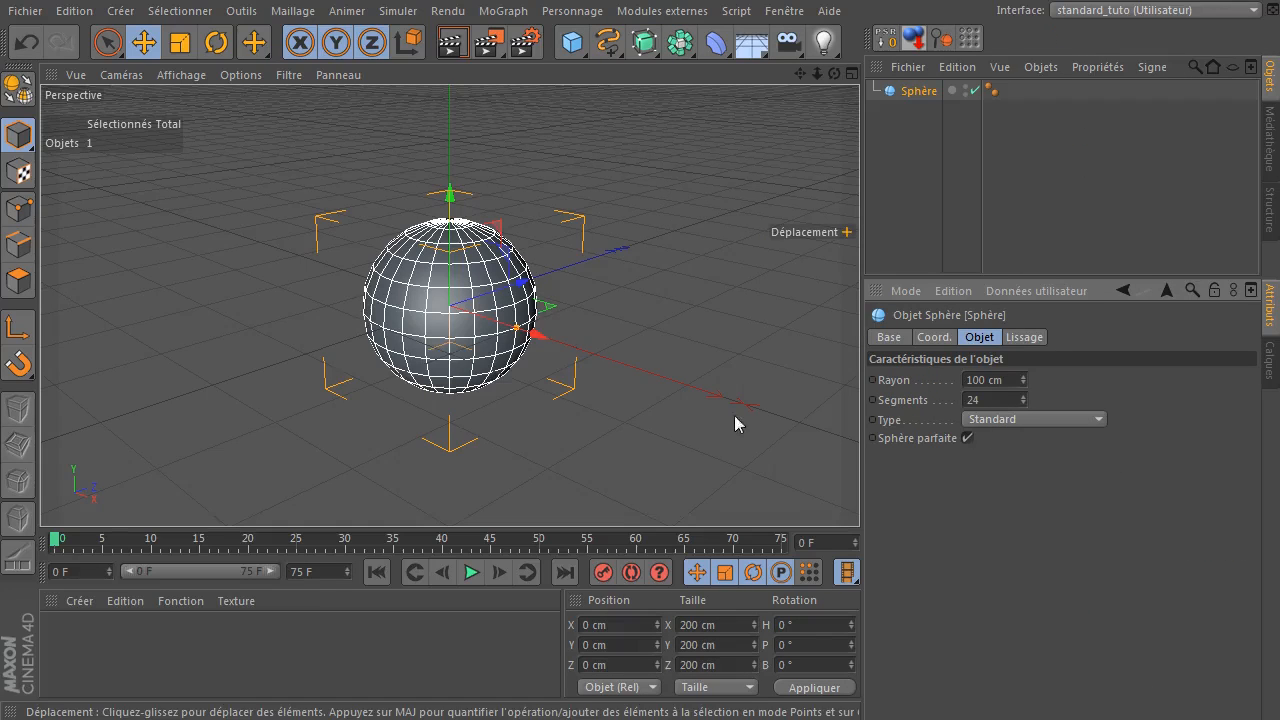
pyautogui.click(1008, 379)
pyautogui.write('50')
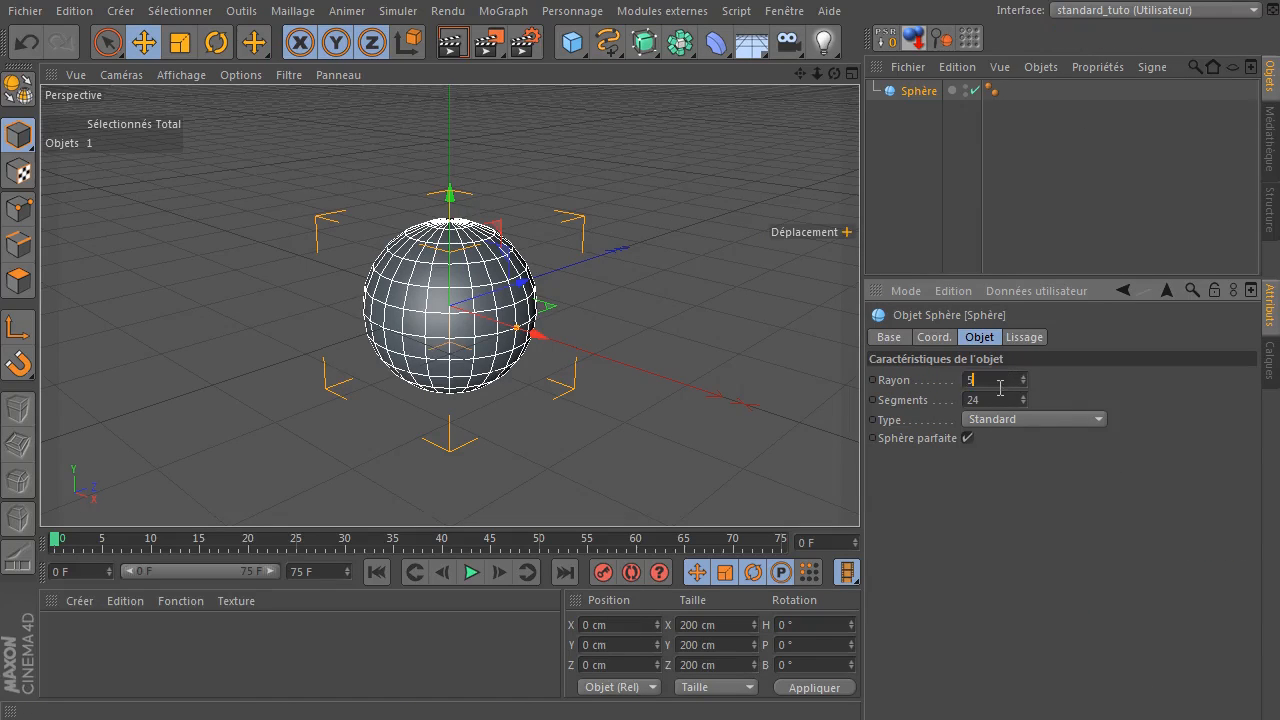
pyautogui.click(968, 540)
pyautogui.scroll(-5, 515, 318)
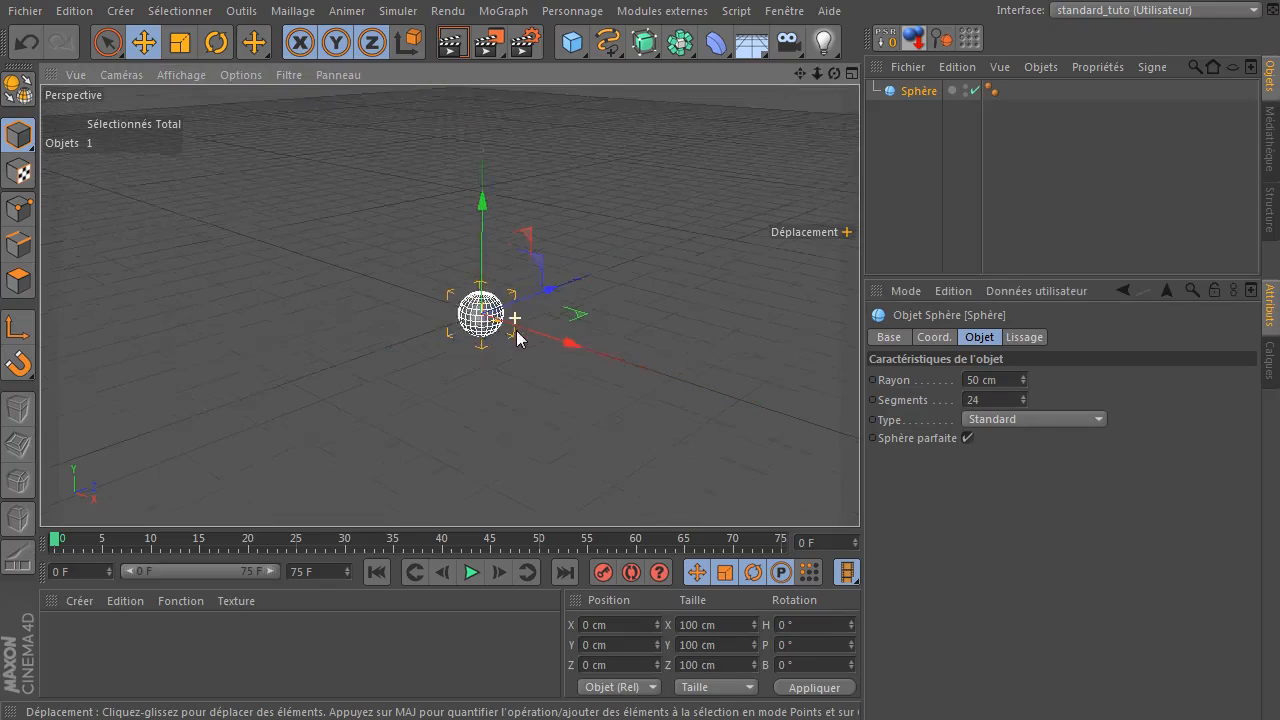
# Add a MoGraph Cloneur and make the sphere its child.
pyautogui.click(503, 11)
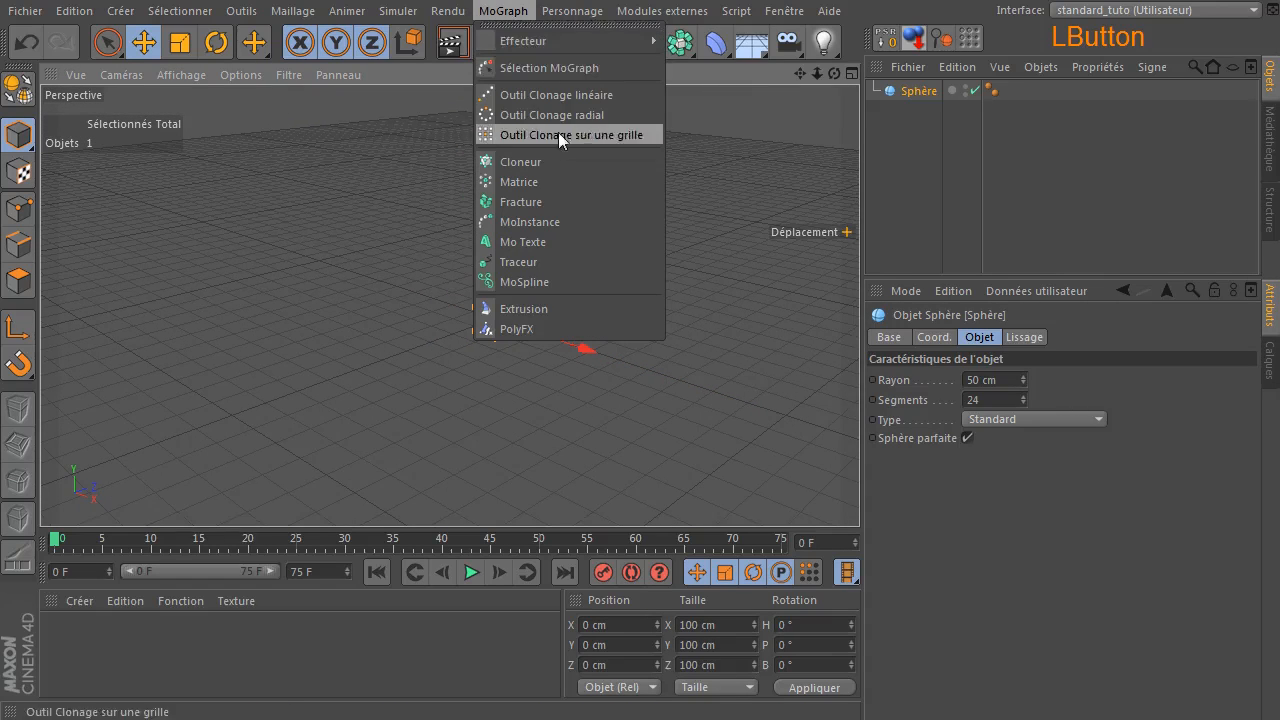
pyautogui.click(553, 161)
pyautogui.moveTo(896, 114)
pyautogui.mouseDown()
pyautogui.moveTo(943, 88)
pyautogui.moveTo(930, 90)
pyautogui.mouseUp()
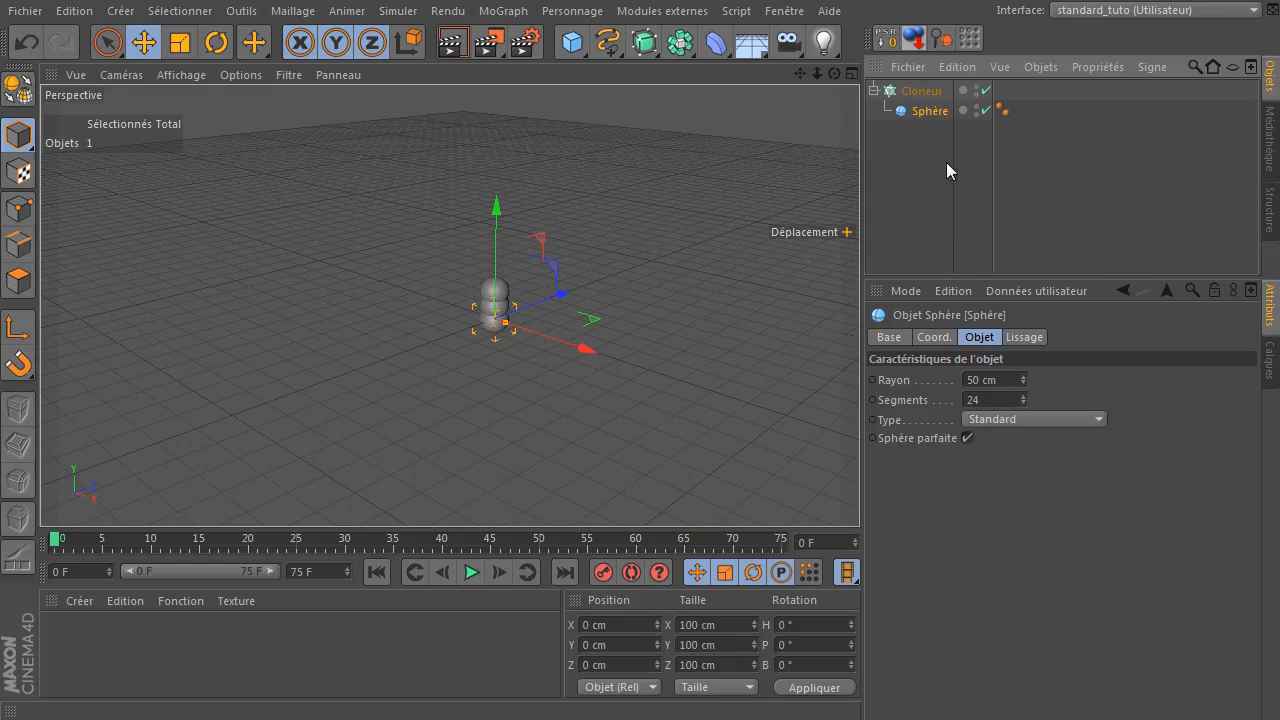
# Set the Cloneur to Radial mode with a radius of 390 cm in the XZ plane.
pyautogui.click(921, 91)
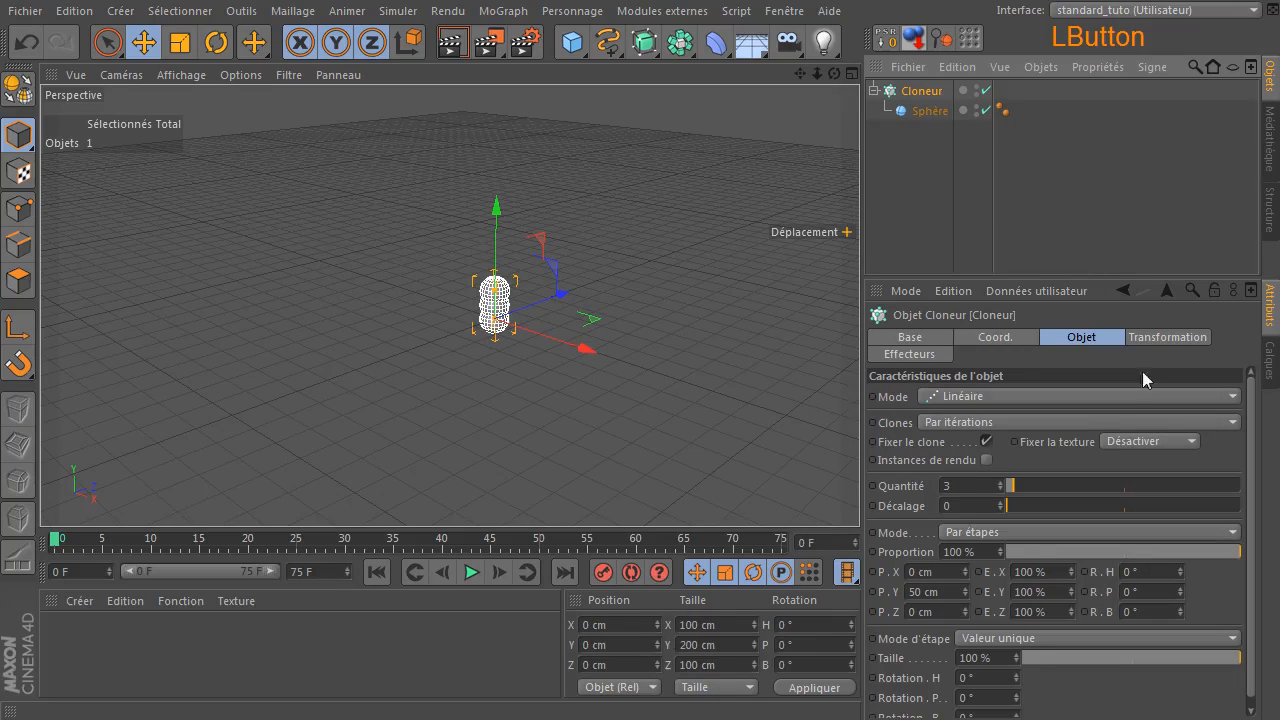
pyautogui.click(962, 397)
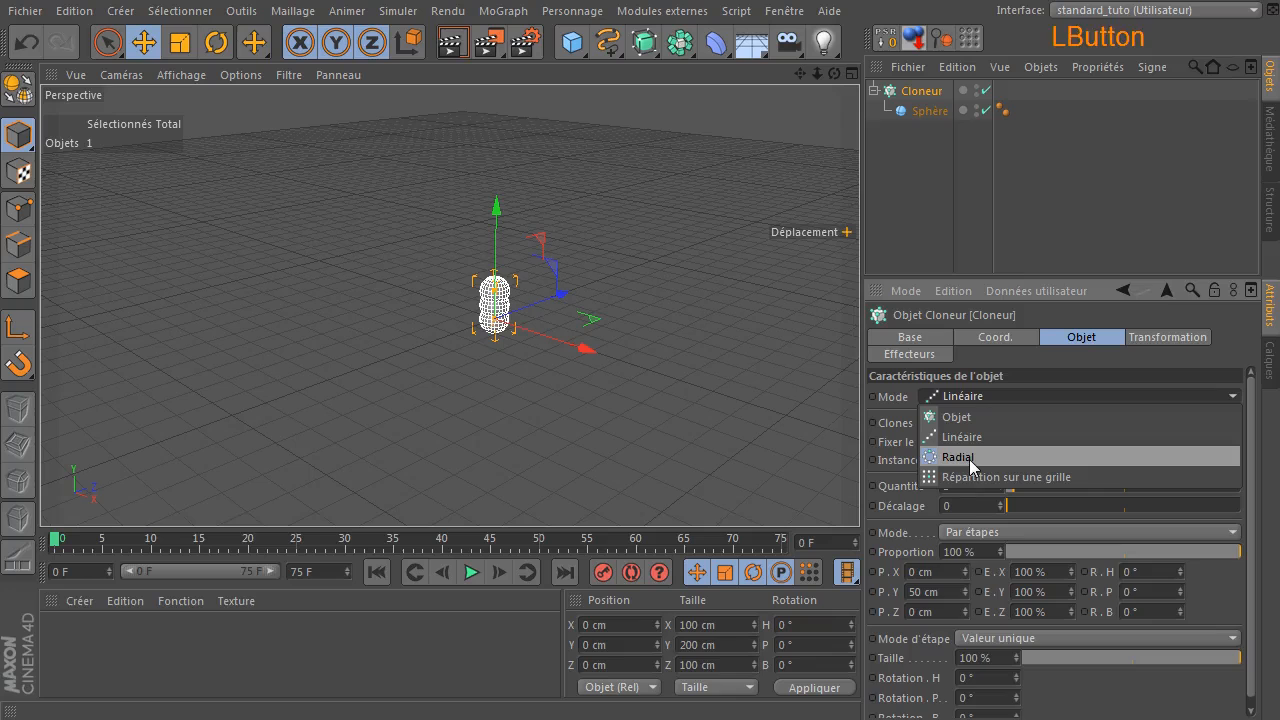
pyautogui.click(969, 459)
pyautogui.moveTo(1008, 507); pyautogui.dragTo(1046, 505)
pyautogui.click(939, 523)
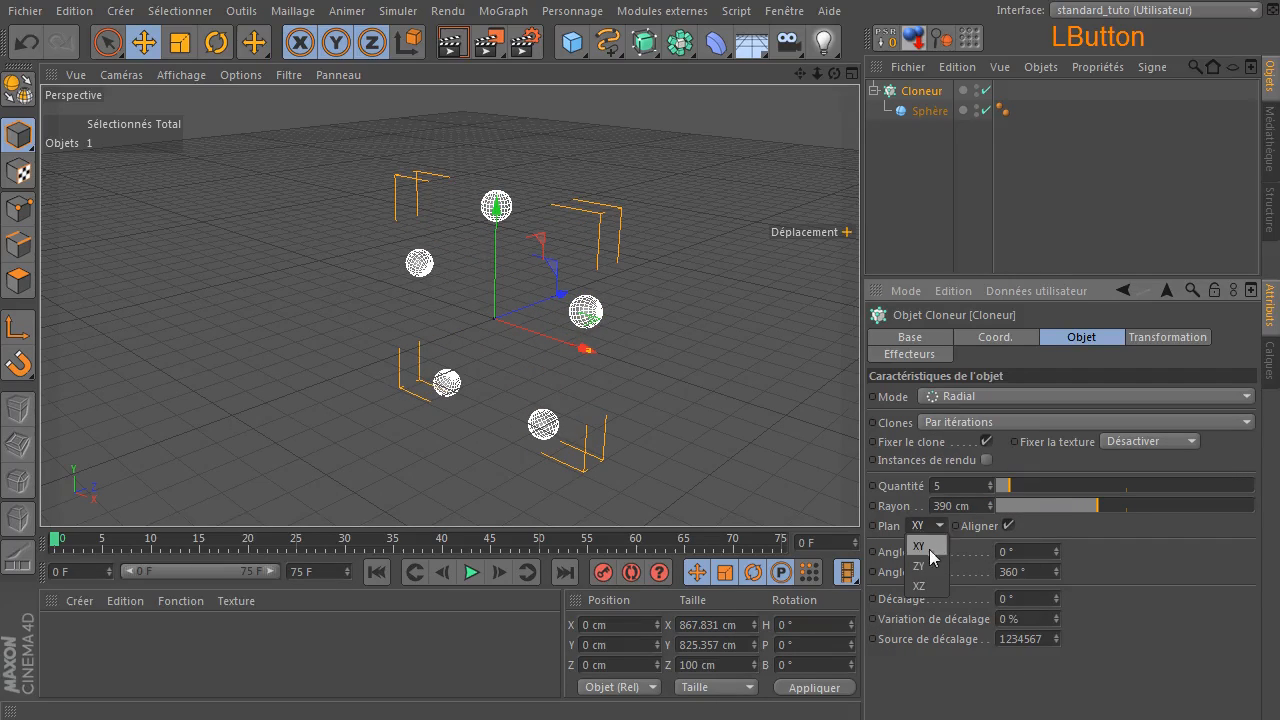
pyautogui.click(931, 582)
# Set the Cloneur's Quantité to 15 clones.
pyautogui.moveTo(1021, 487); pyautogui.dragTo(1032, 493)
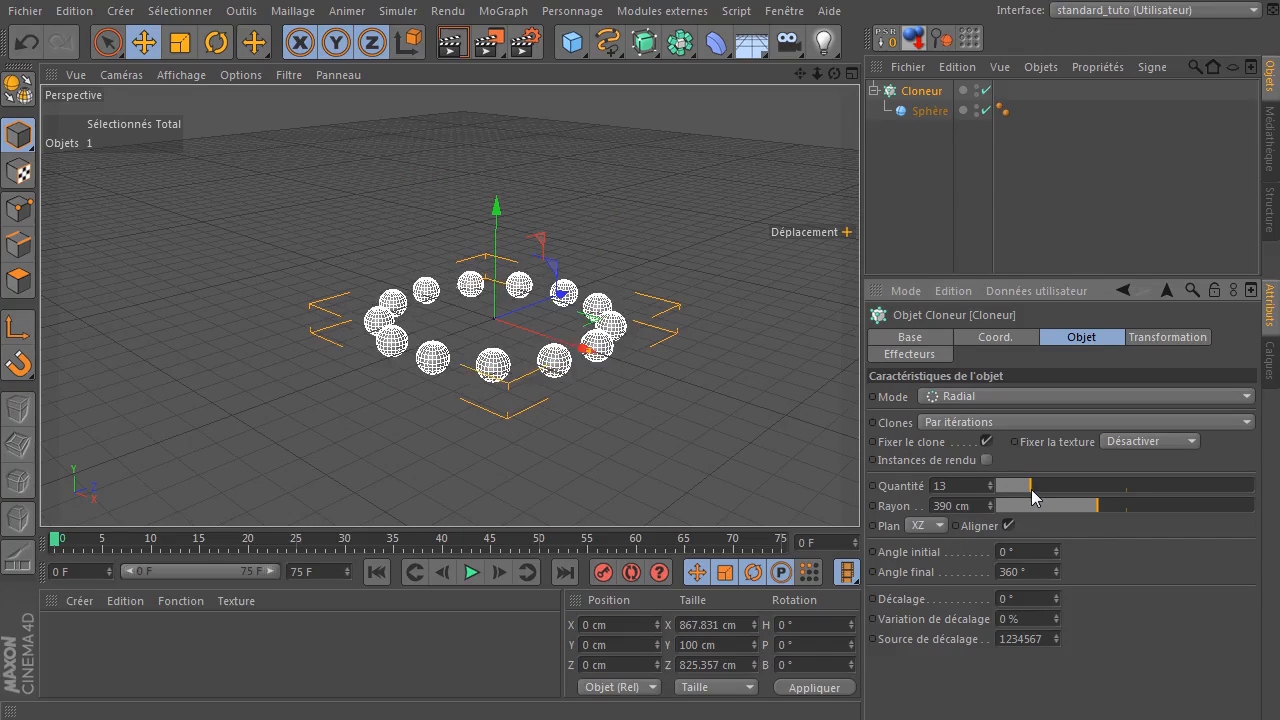
pyautogui.doubleClick(976, 490)
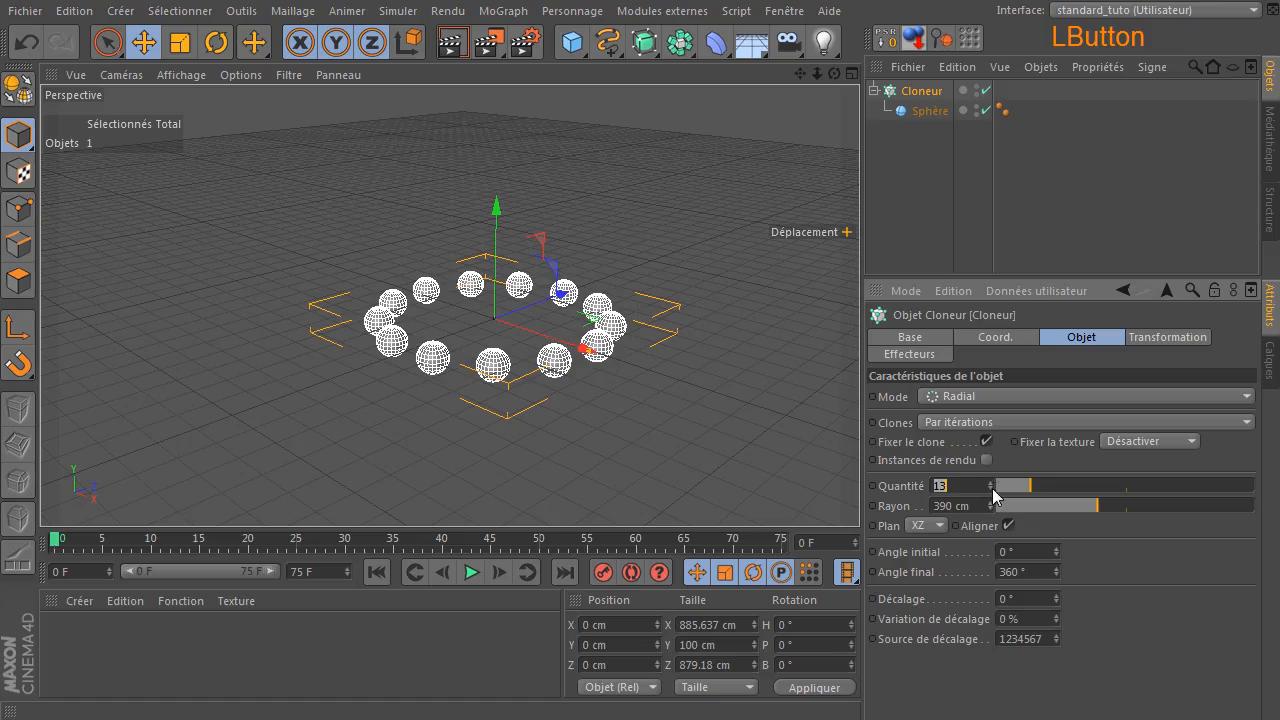
pyautogui.write('15')
pyautogui.press('Return')
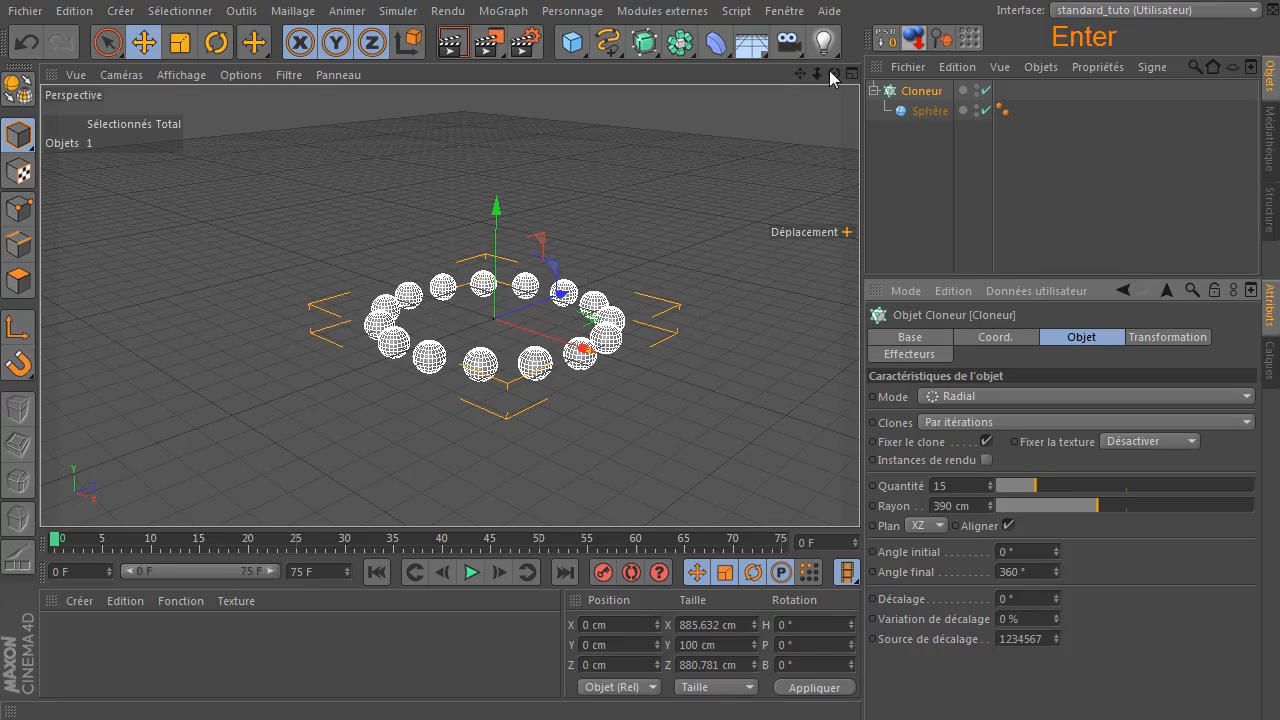
pyautogui.moveTo(836, 73)
pyautogui.mouseDown()
pyautogui.moveTo(800, 110)
pyautogui.moveTo(836, 73)
pyautogui.mouseUp()
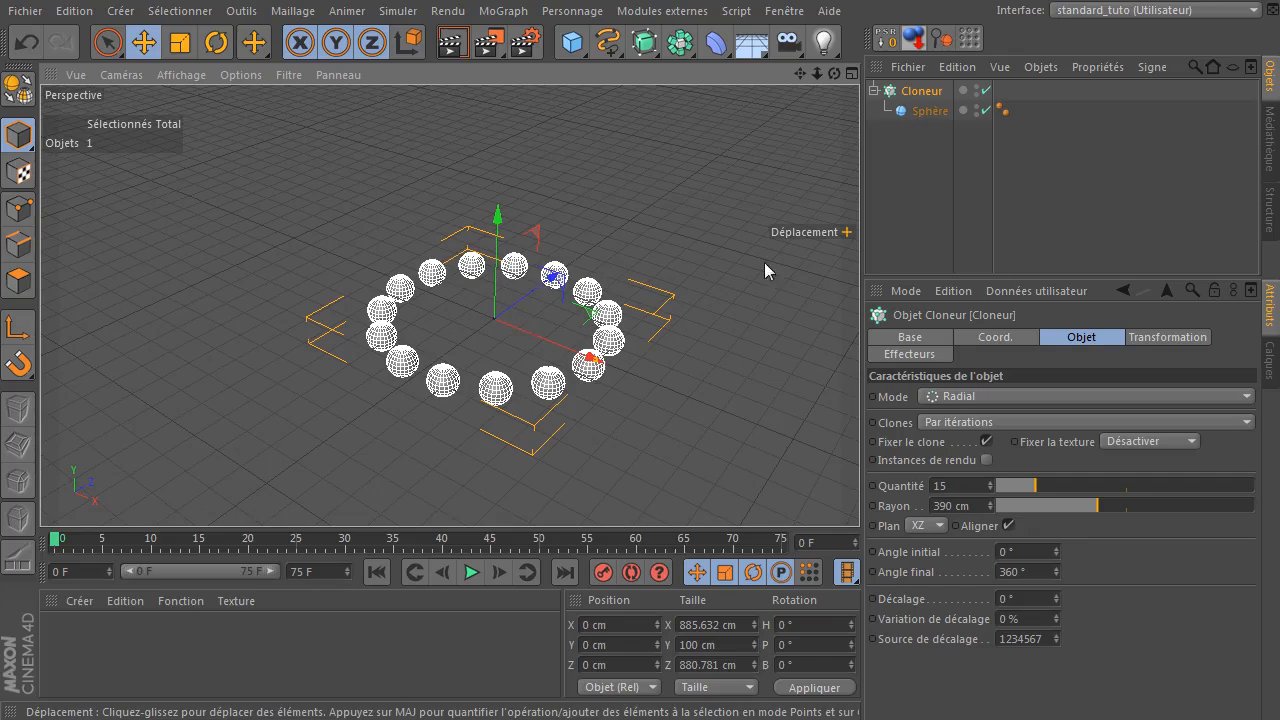
# Add a Corps rigide tag to the Cloneur and enlarge the area showing its dynamics settings.
pyautogui.rightClick(898, 93)
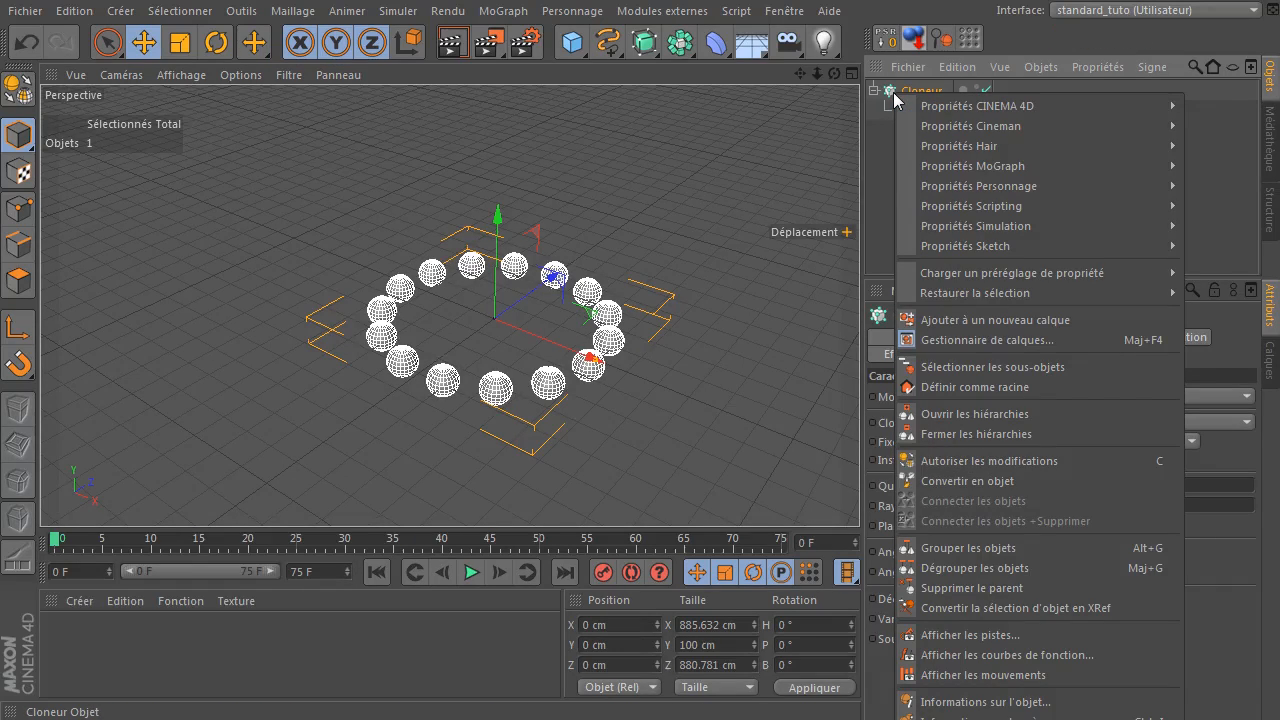
pyautogui.moveTo(973, 225)
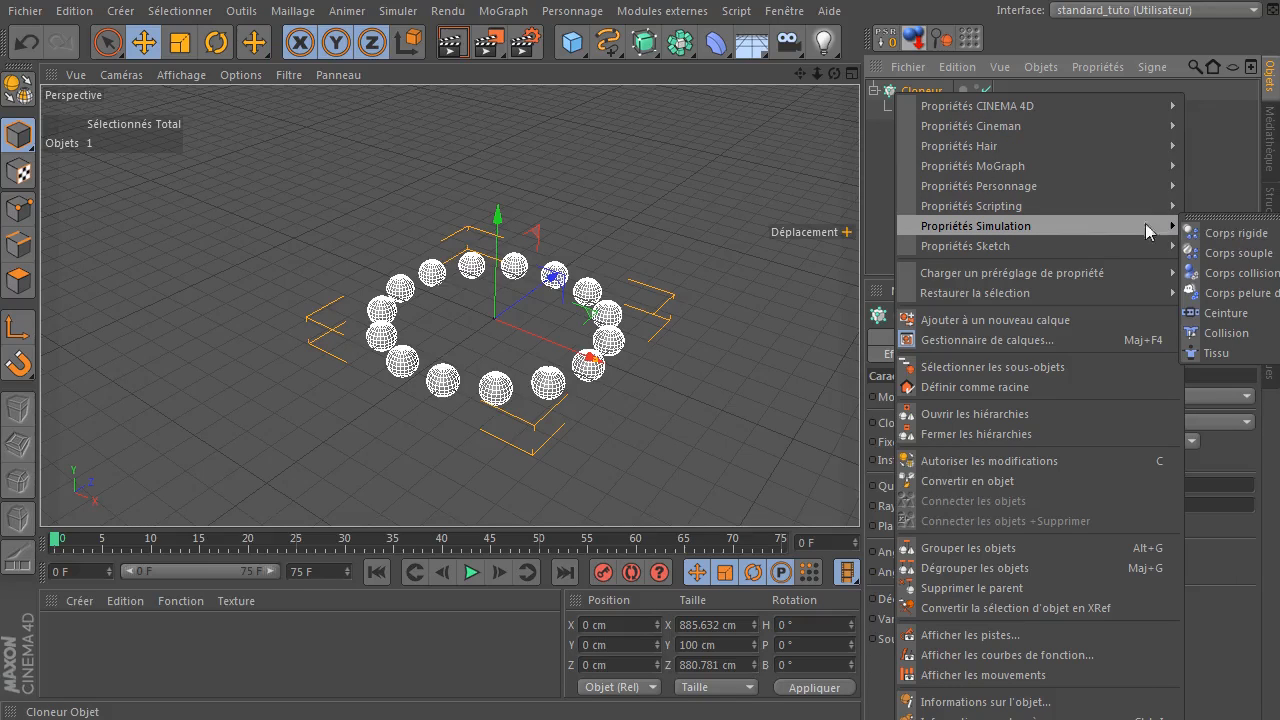
pyautogui.click(1230, 233)
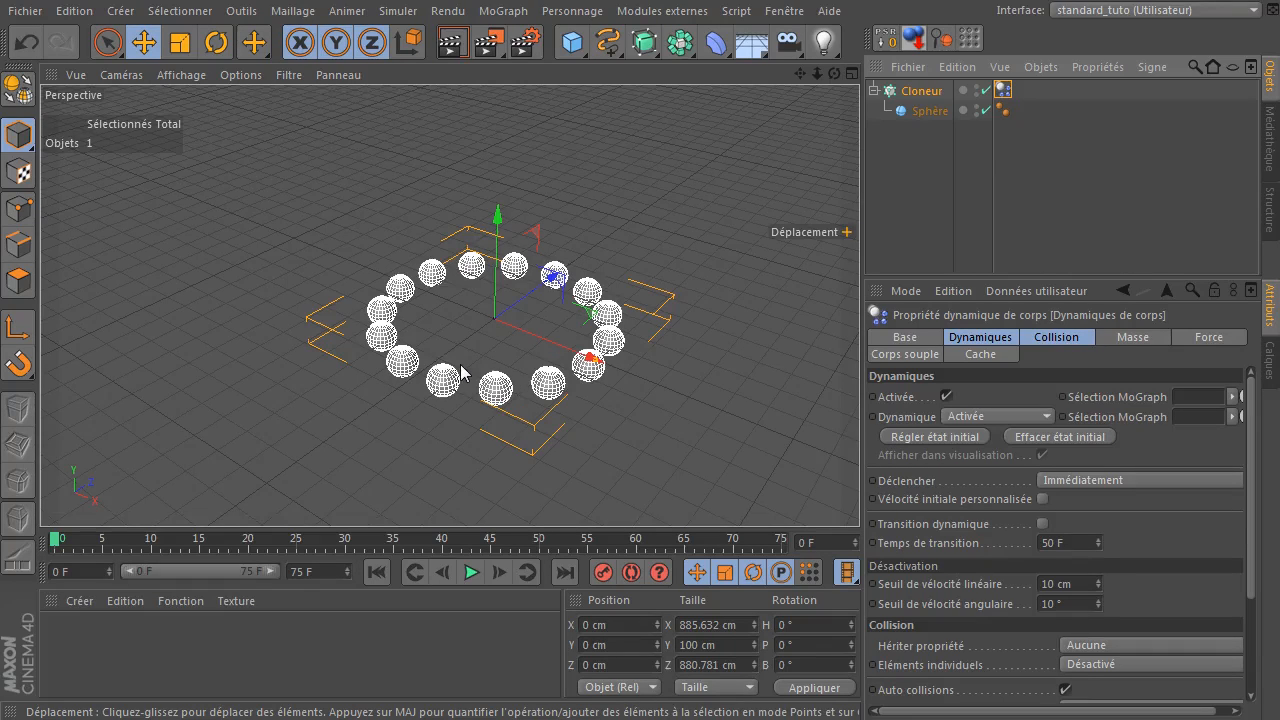
pyautogui.moveTo(914, 274); pyautogui.dragTo(914, 181)
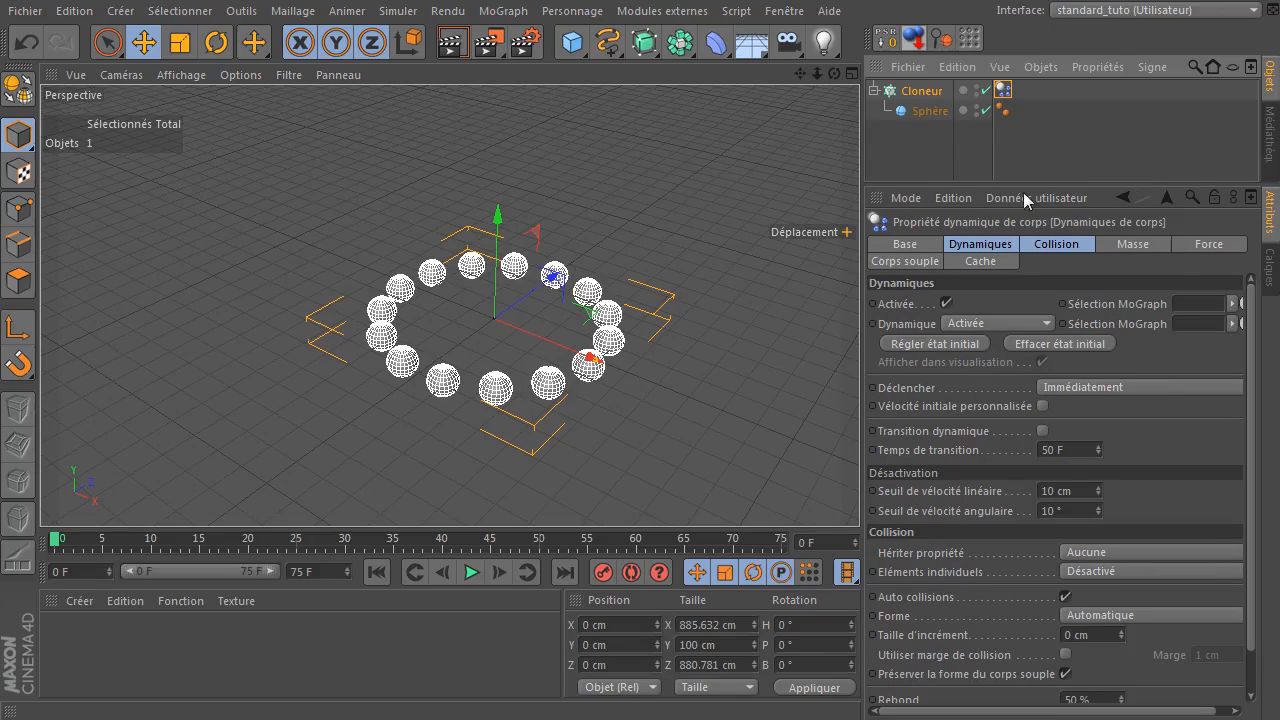
pyautogui.click(1008, 92)
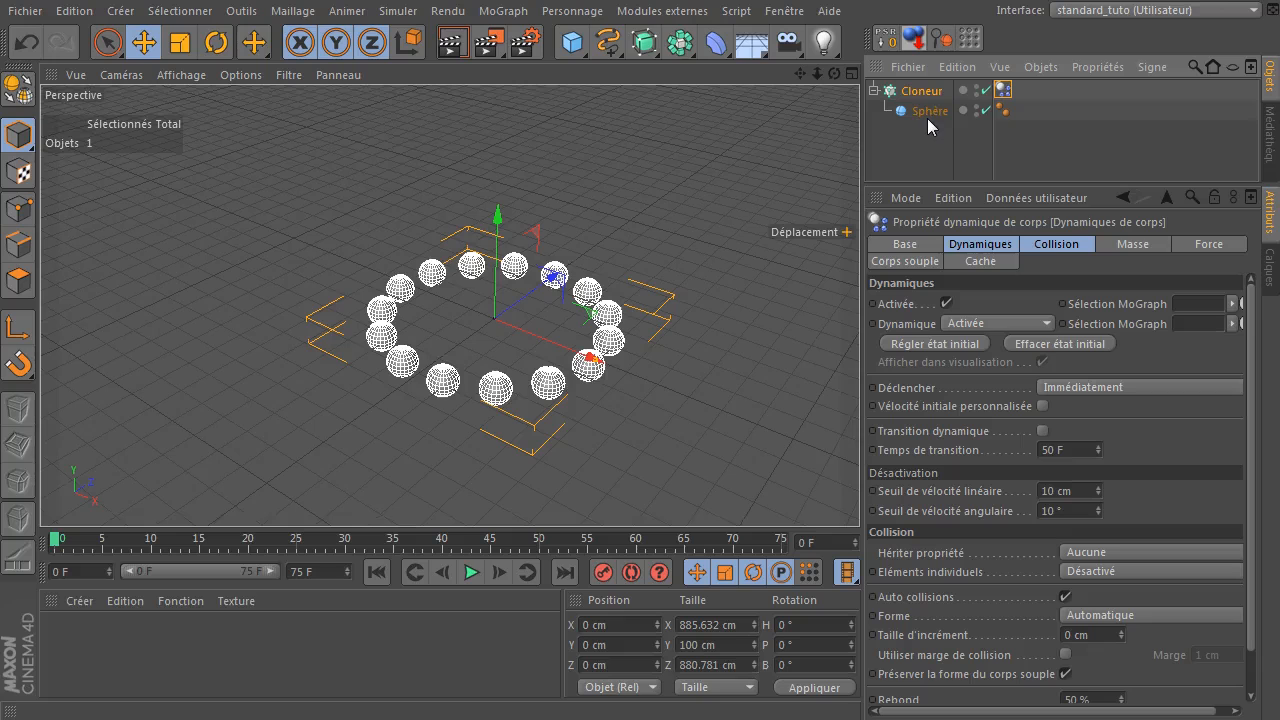
# Set Eléments individuels to Tout in the collision settings of the Cloneur's rigid body tag, and deselect everything.
pyautogui.click(1003, 90)
pyautogui.click(1134, 570)
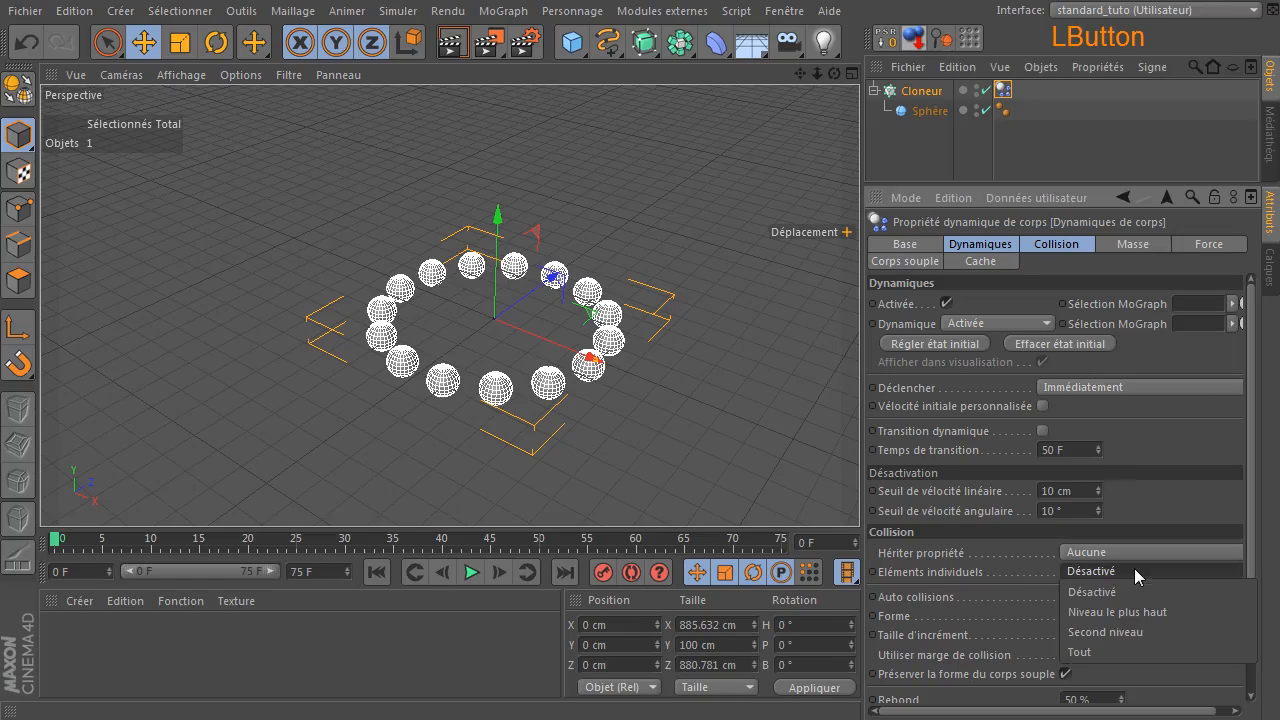
pyautogui.click(1097, 650)
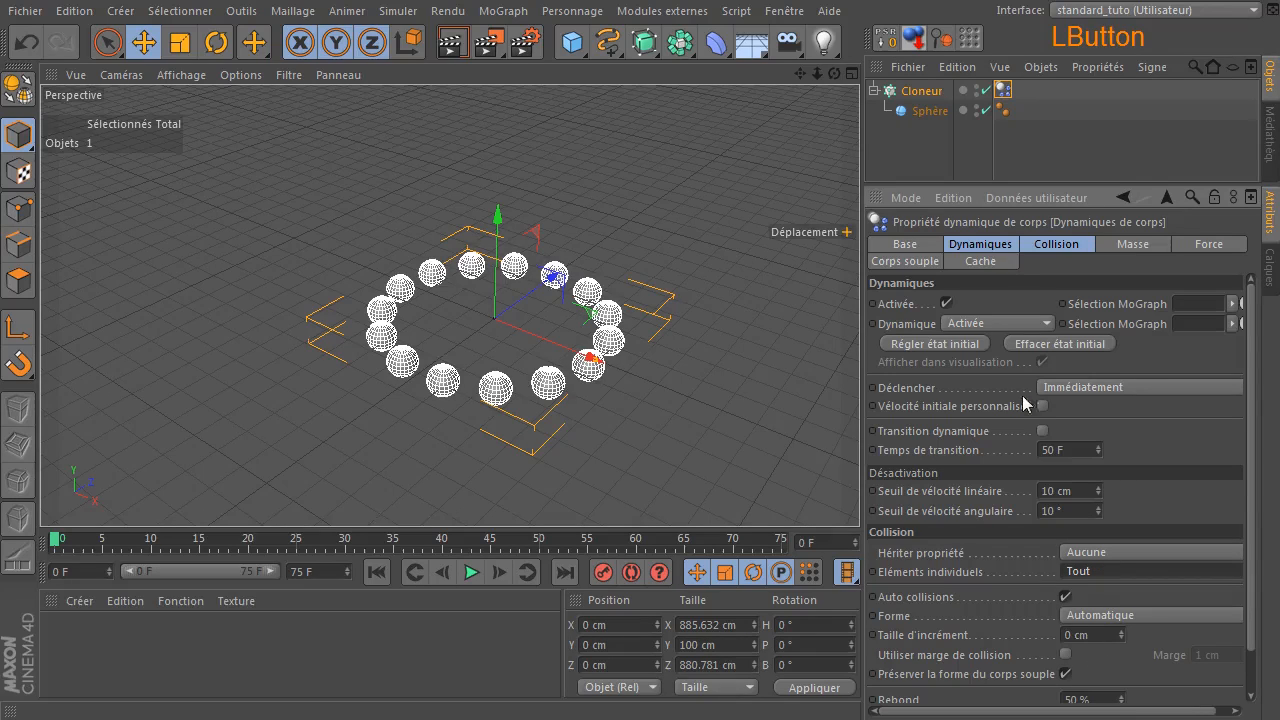
pyautogui.click(906, 140)
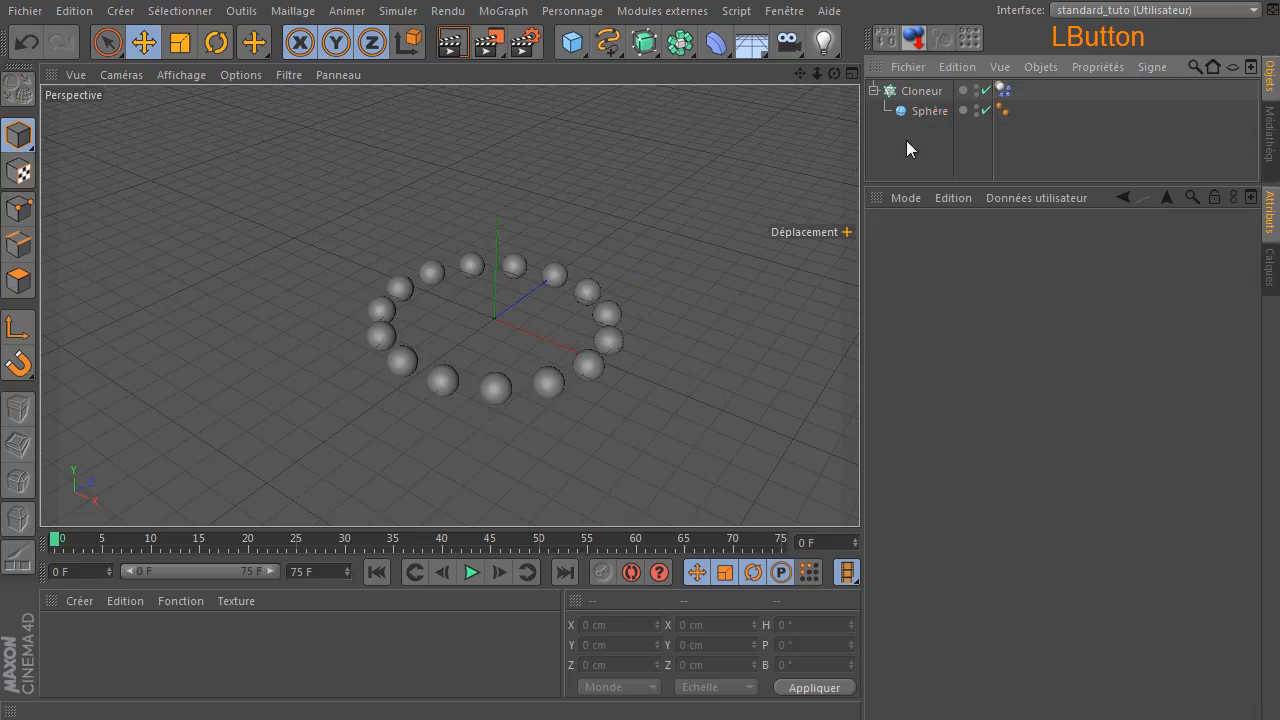
# Switch the perspective view to shaded display with wireframe lines, and play the simulation before returning to the first frame.
pyautogui.click(181, 74)
pyautogui.click(202, 127)
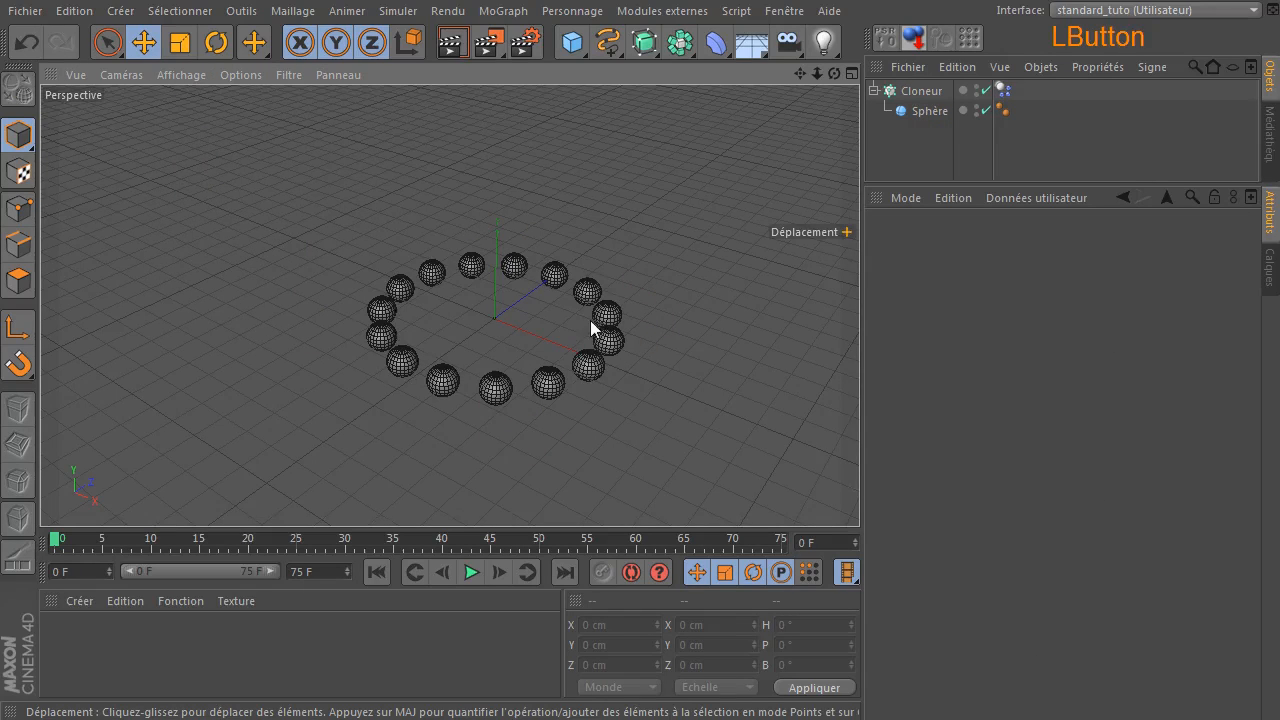
pyautogui.click(474, 572)
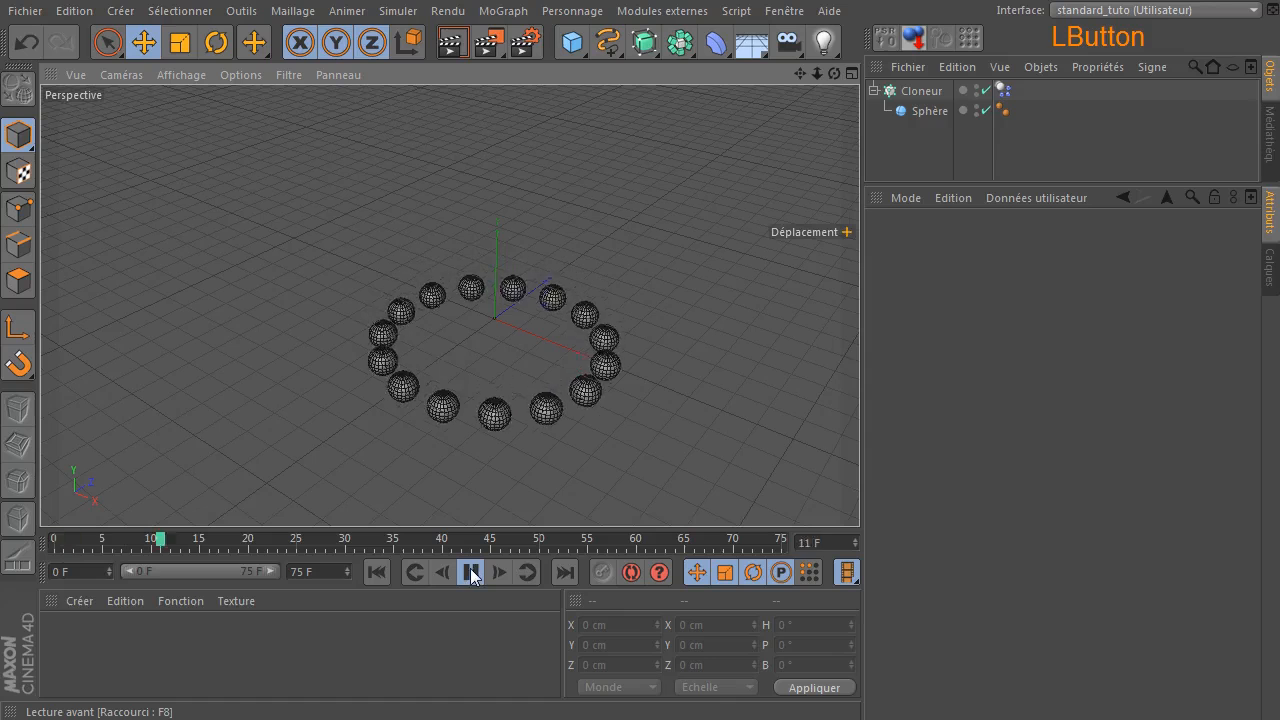
pyautogui.click(377, 572)
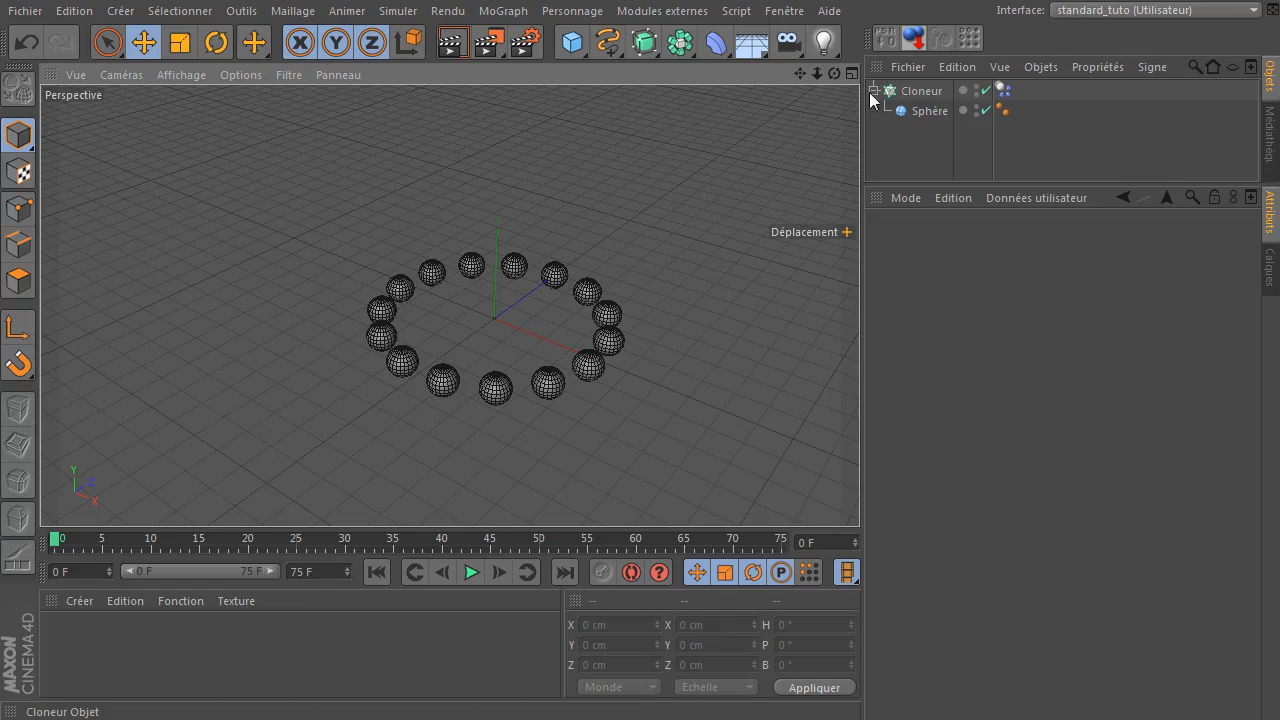
# Add an Effecteur Randomisation to the Cloneur.
pyautogui.click(912, 92)
pyautogui.click(482, 12)
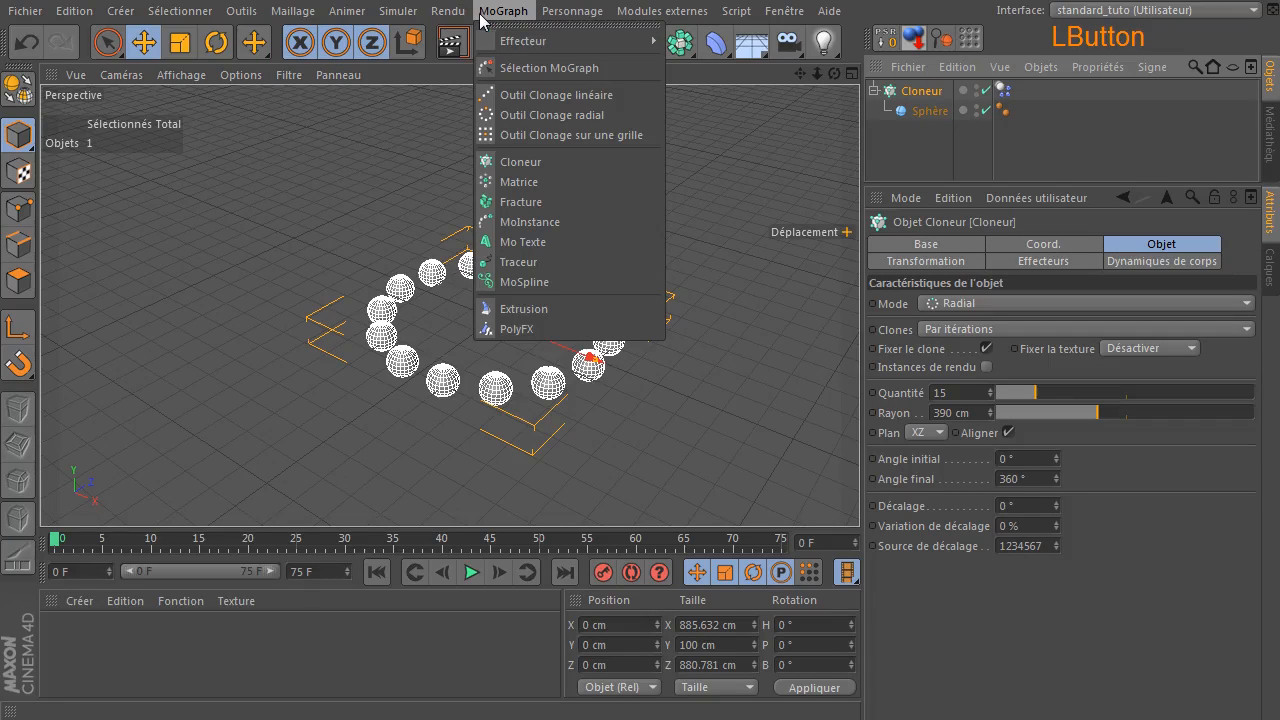
pyautogui.moveTo(560, 41)
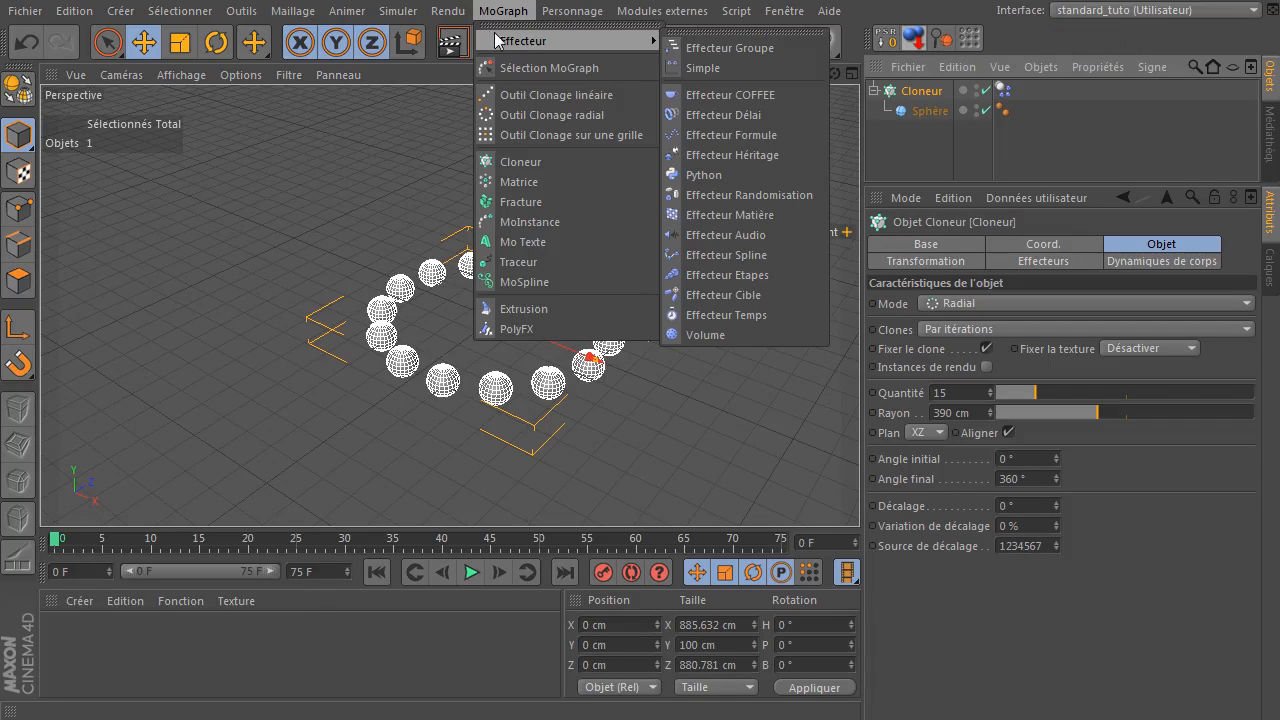
pyautogui.click(747, 194)
pyautogui.click(1003, 96)
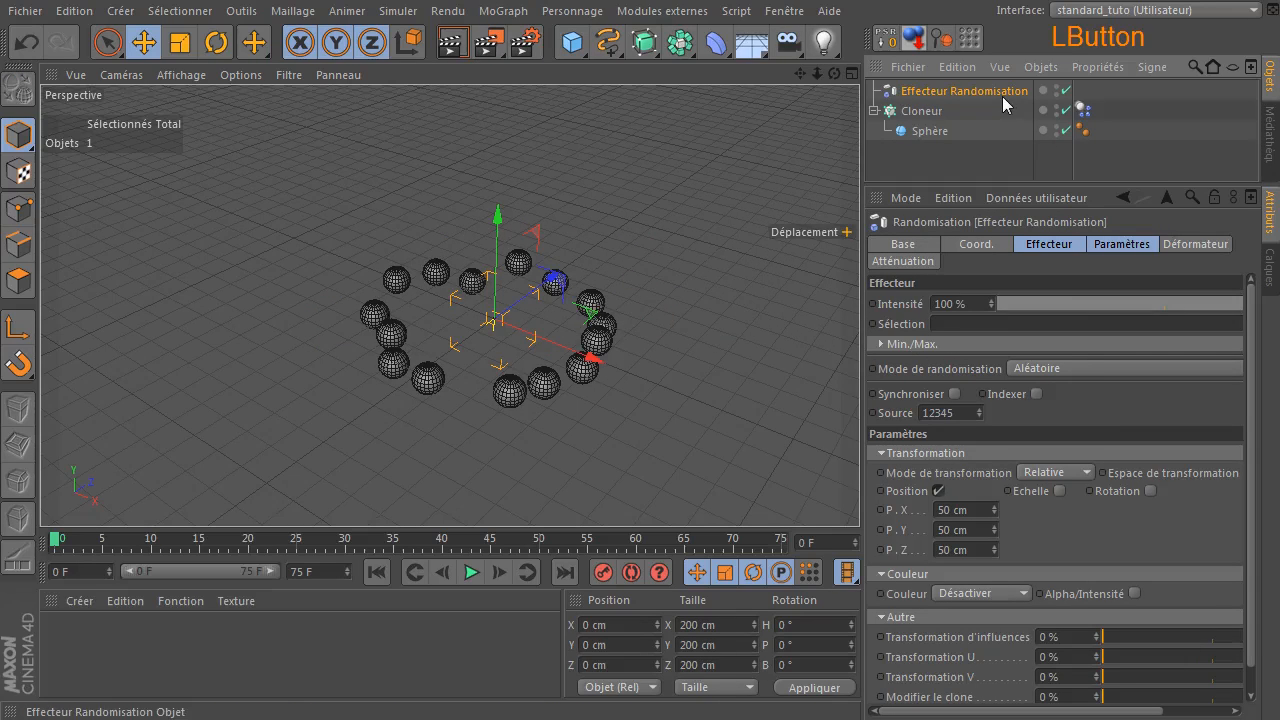
# Turn off the effector's Position randomisation and enable a uniform Echelle of 5 instead.
pyautogui.click(938, 490)
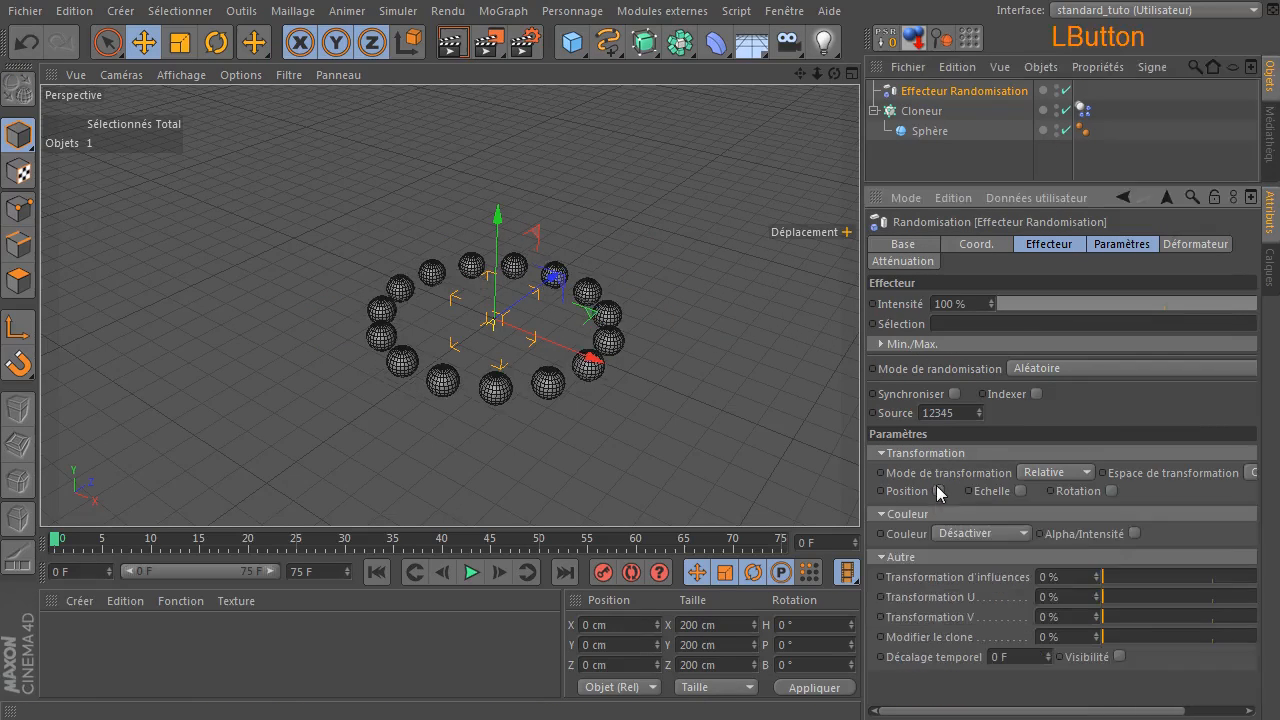
pyautogui.click(1019, 491)
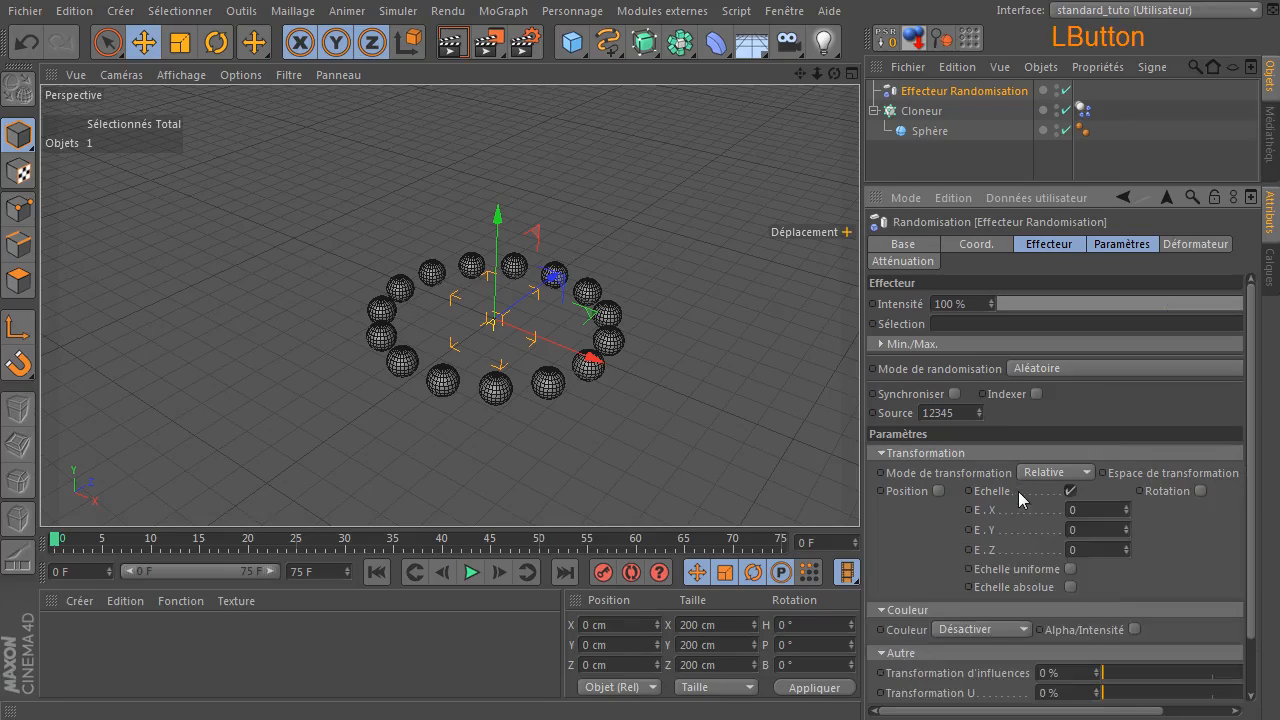
pyautogui.click(1071, 568)
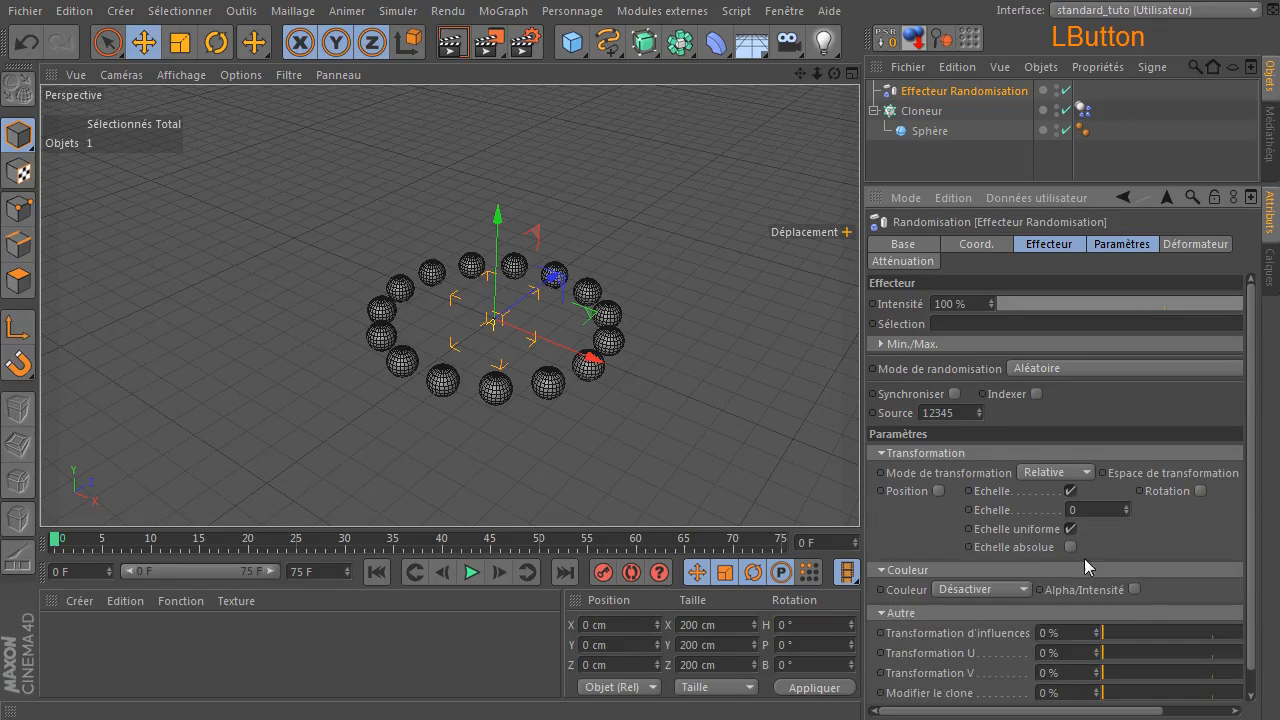
pyautogui.click(1105, 510)
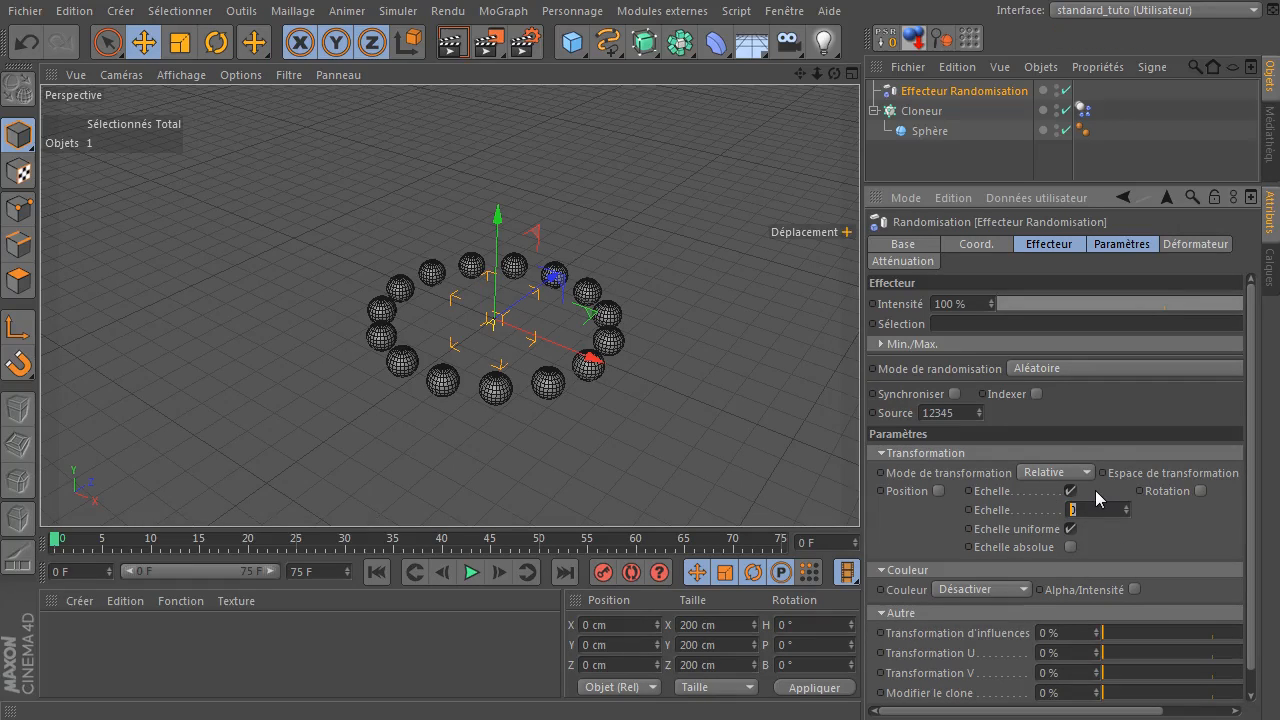
pyautogui.press('Return')
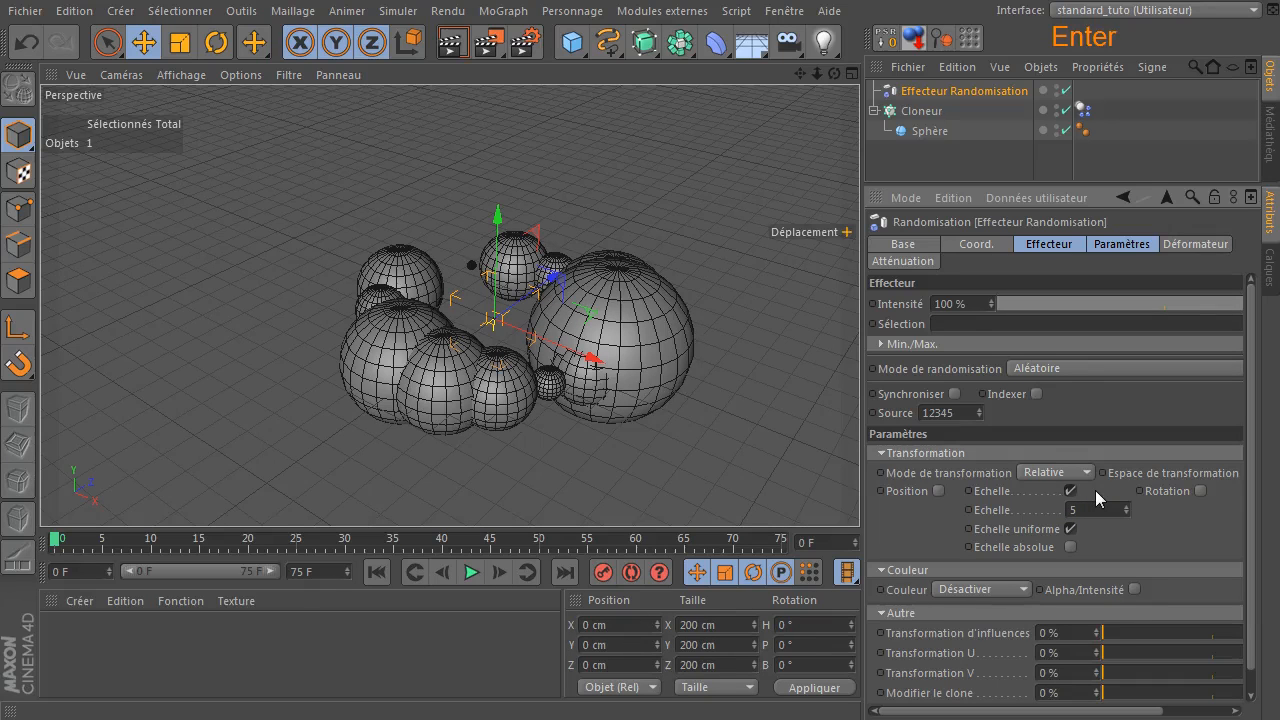
# Widen the Cloneur's radius to about 863 cm and reduce the Randomisation effector's uniform scale to 0.5.
pyautogui.click(960, 112)
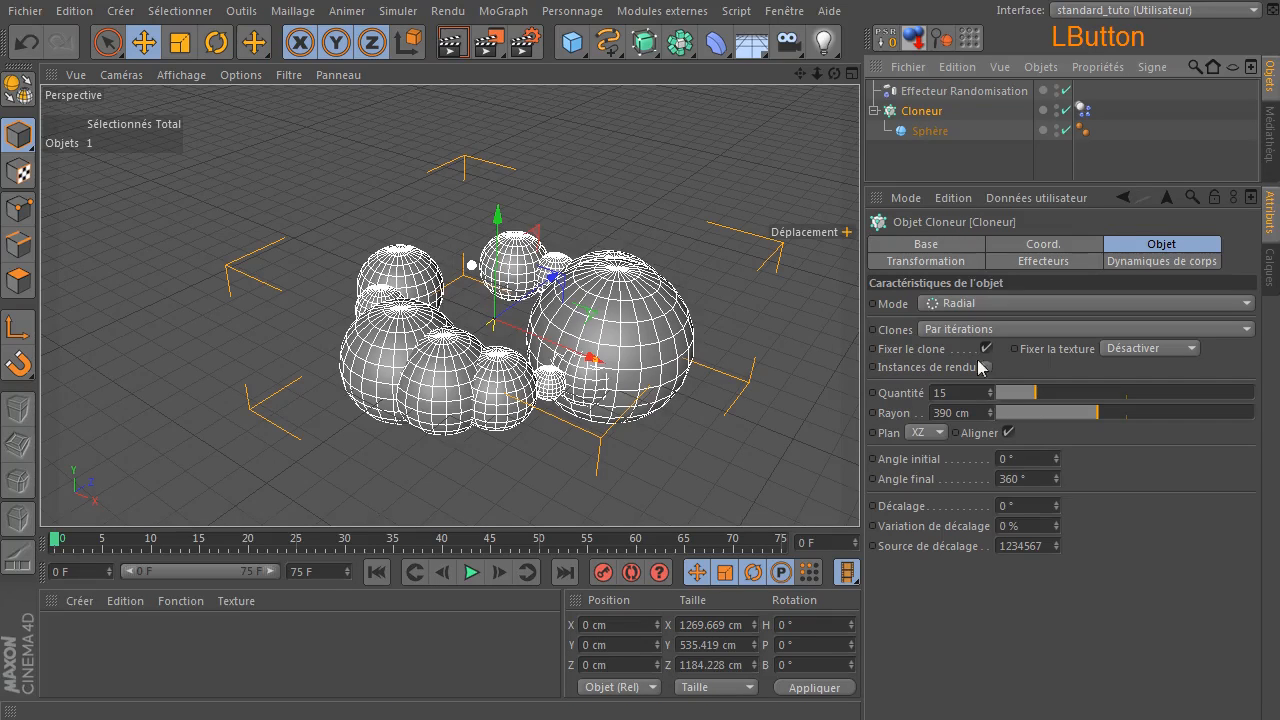
pyautogui.moveTo(1099, 412); pyautogui.dragTo(1222, 414)
pyautogui.click(986, 92)
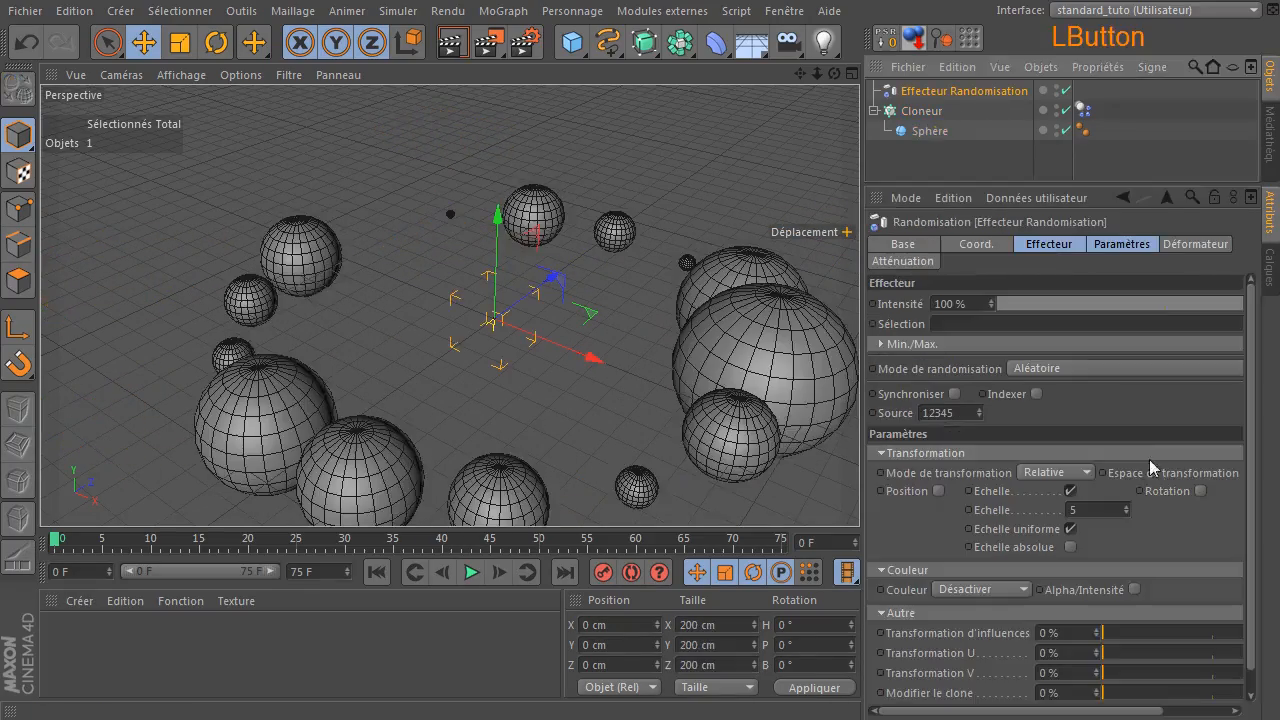
pyautogui.moveTo(1117, 511); pyautogui.dragTo(946, 484)
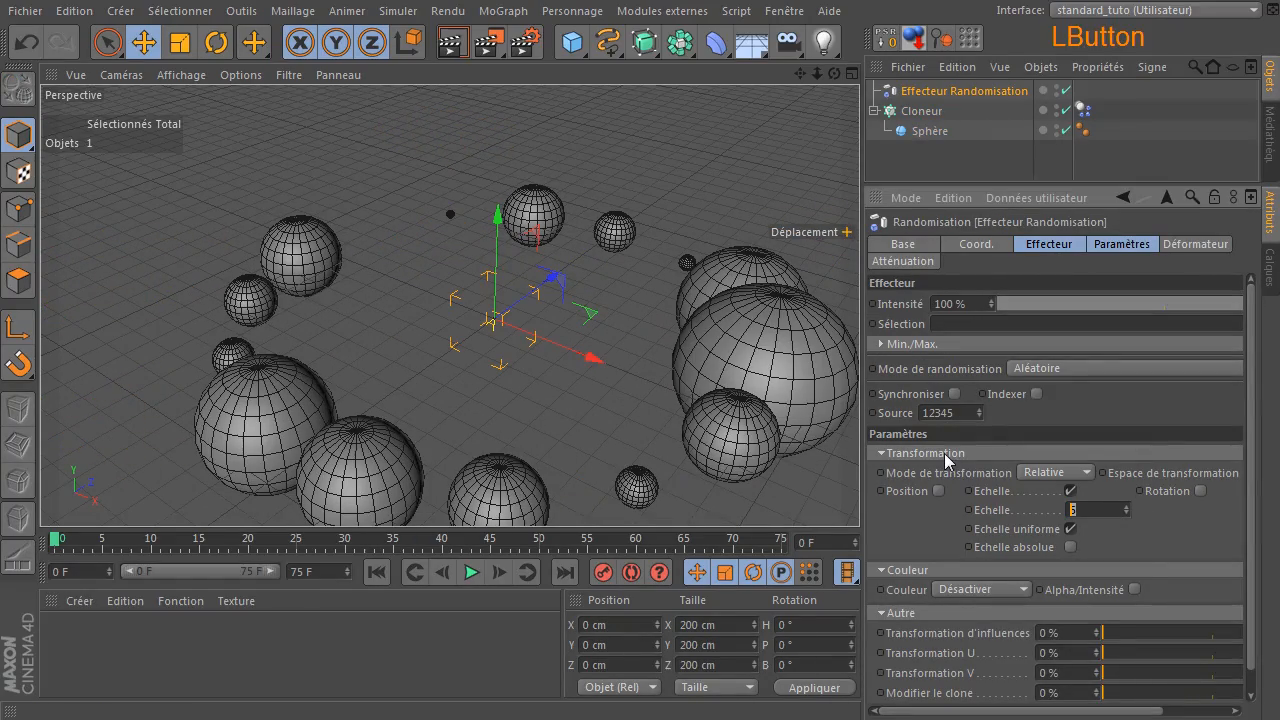
pyautogui.write('0.5')
pyautogui.press('Return')
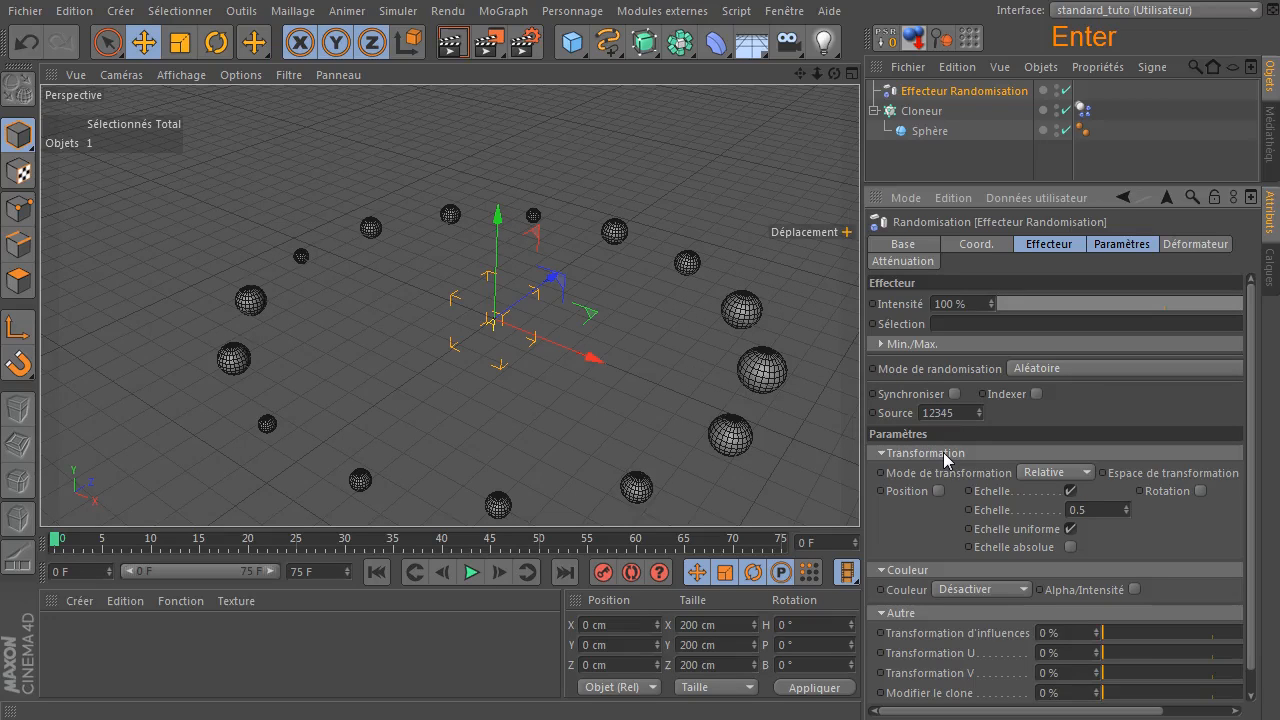
# Reduce the Cloneur's radius to about 521 cm and preview the simulation, ending back on the first frame.
pyautogui.click(924, 113)
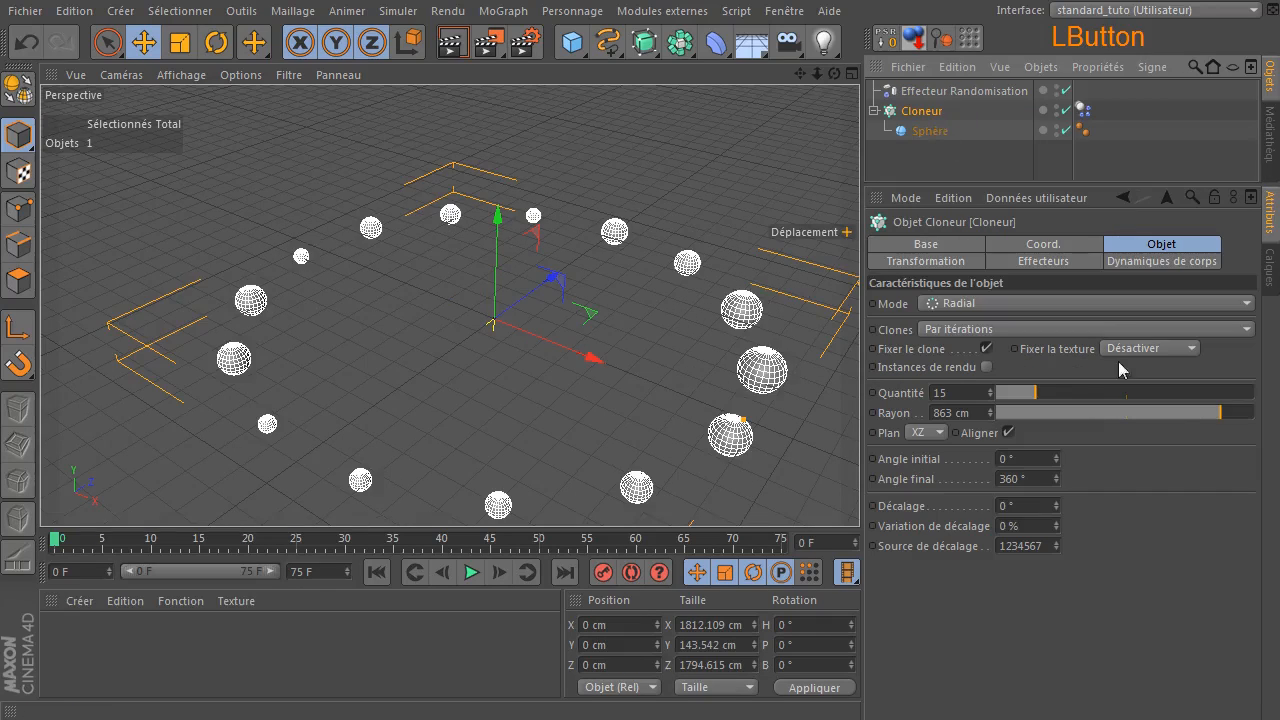
pyautogui.moveTo(1191, 412); pyautogui.dragTo(1131, 420)
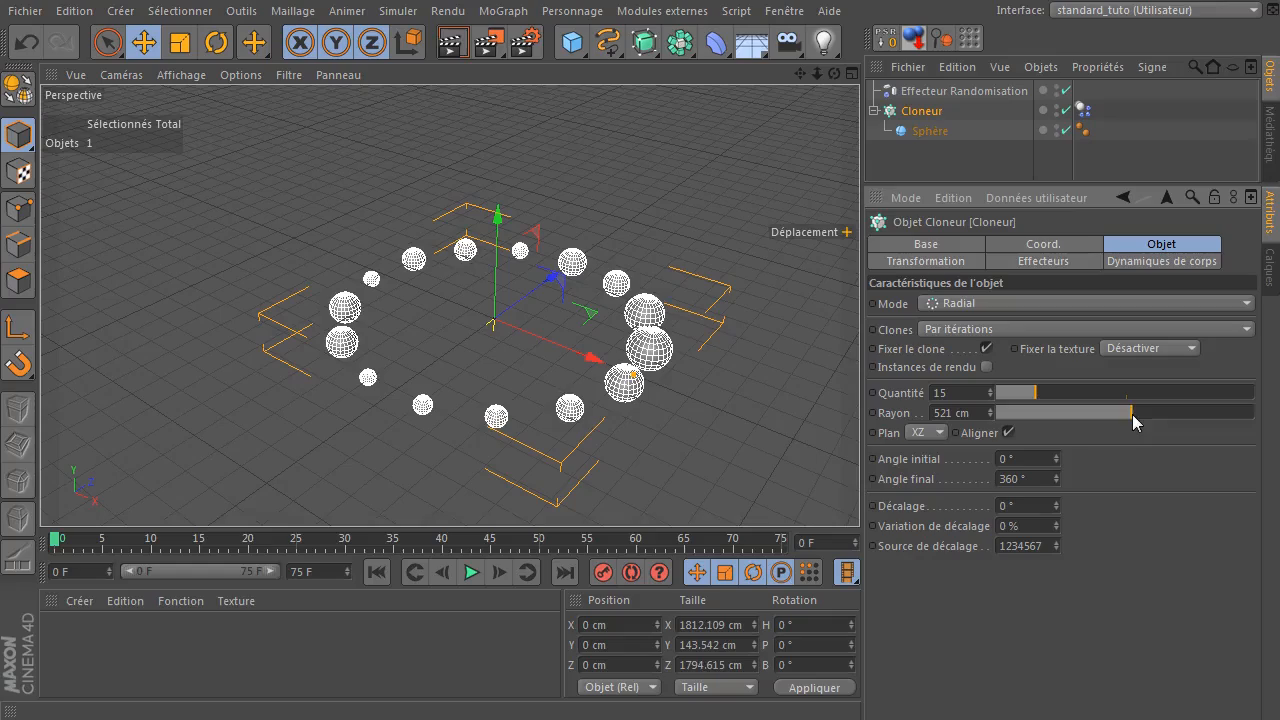
pyautogui.moveTo(833, 75); pyautogui.dragTo(798, 108)
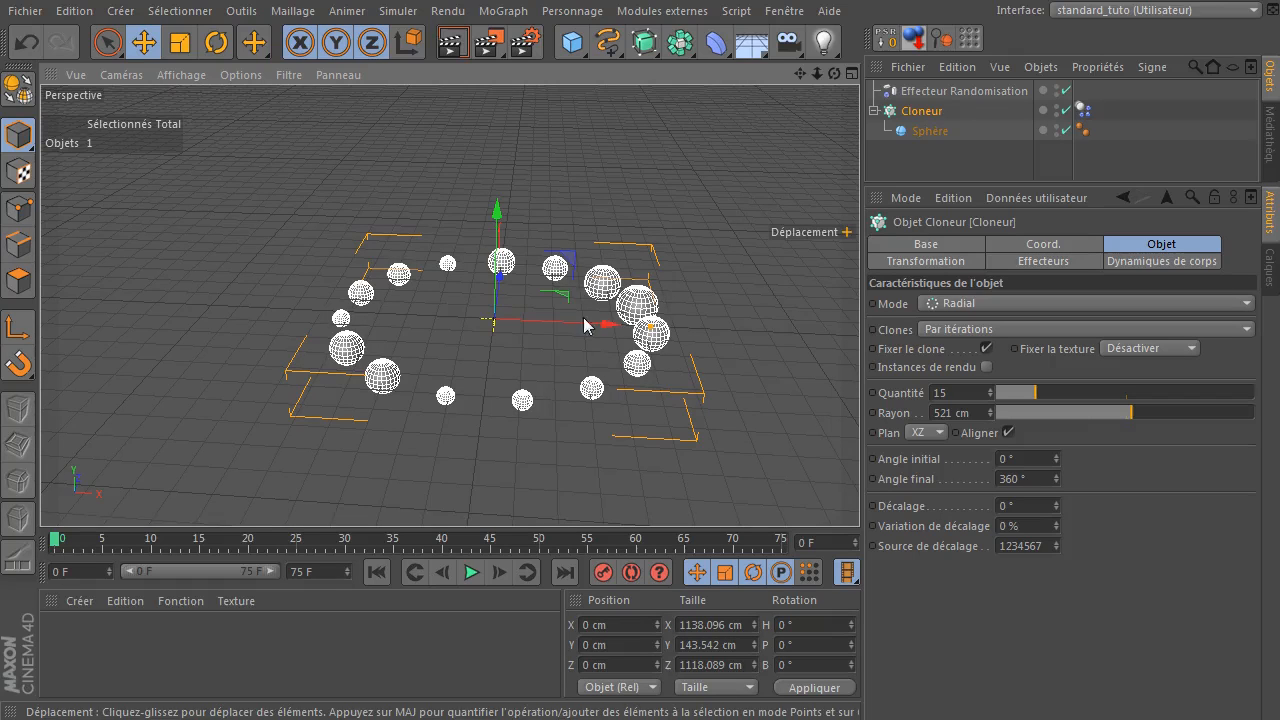
pyautogui.click(471, 572)
pyautogui.click(471, 572)
pyautogui.click(376, 572)
pyautogui.click(497, 459)
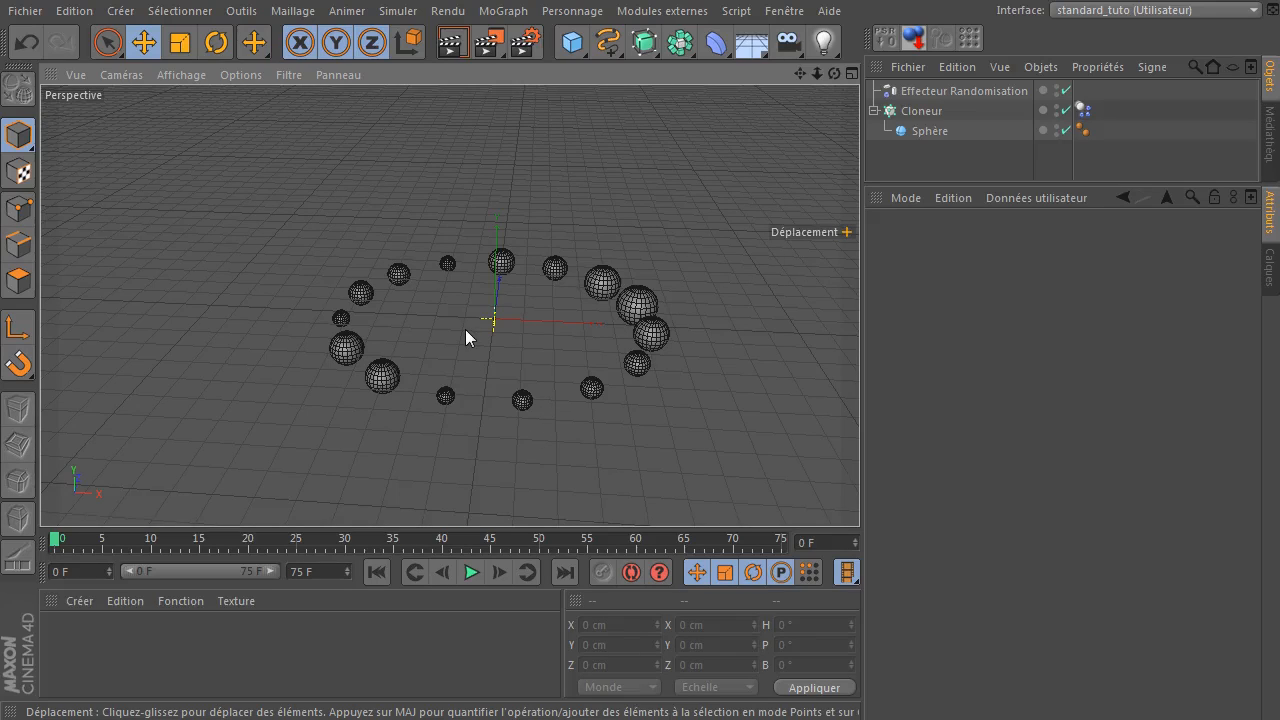
# Set Gravité to 0 cm in the project's general dynamics settings.
pyautogui.moveTo(834, 73); pyautogui.dragTo(110, 311)
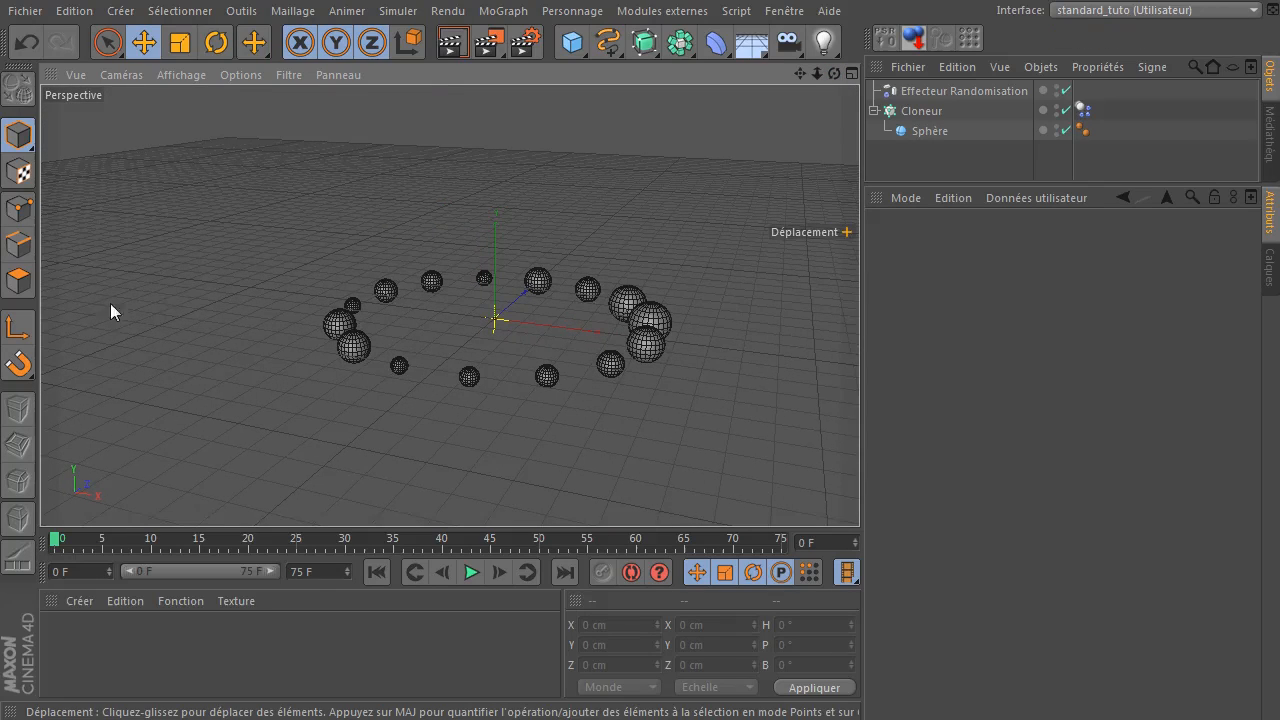
pyautogui.click(84, 12)
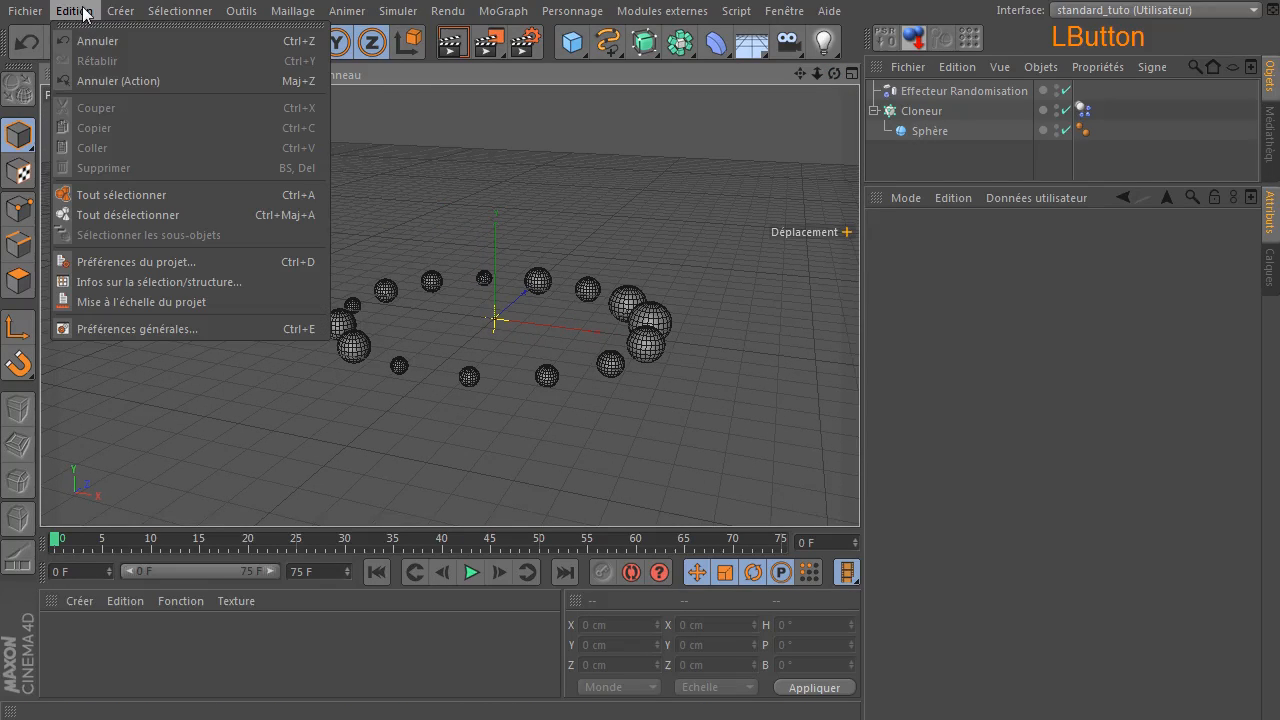
pyautogui.click(110, 264)
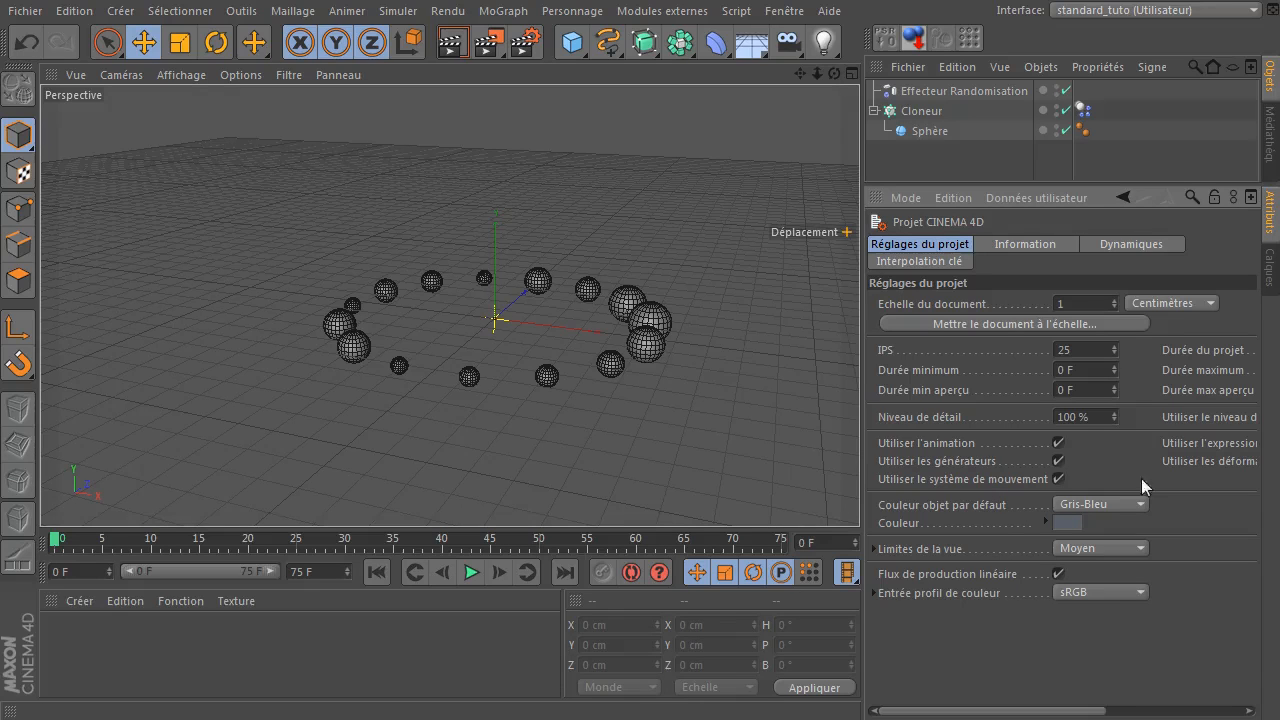
pyautogui.click(1143, 245)
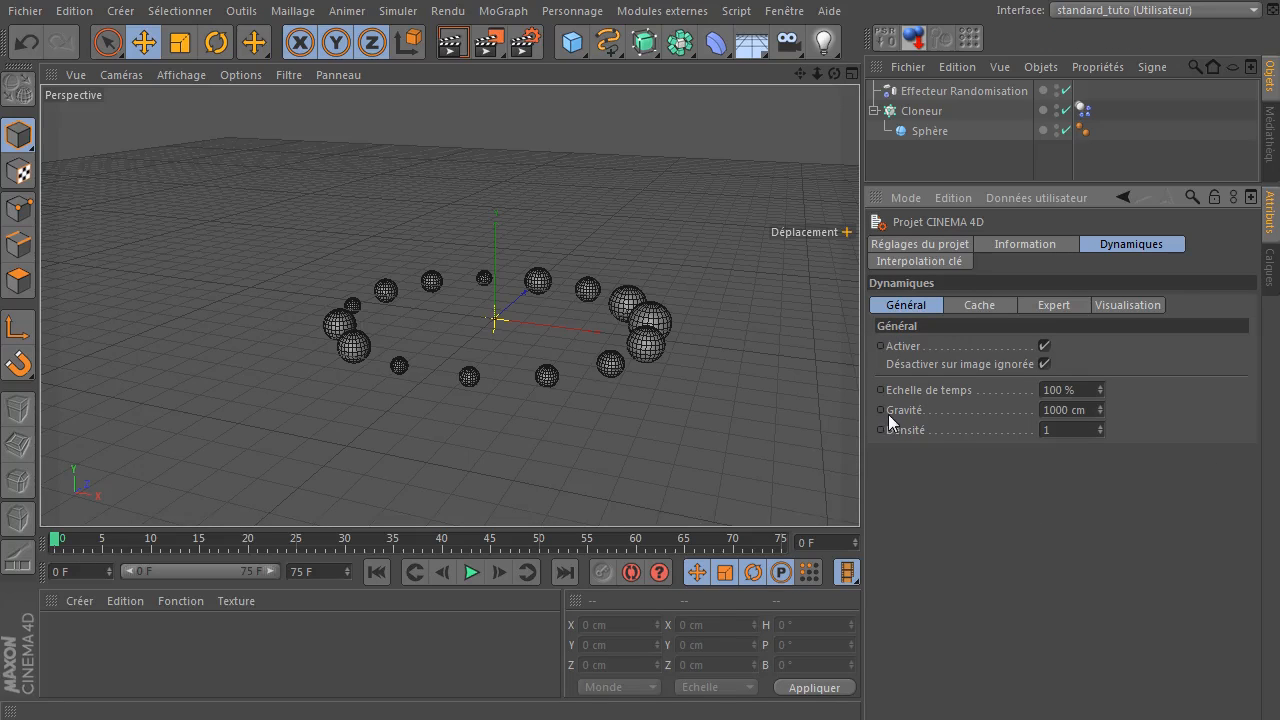
pyautogui.click(1088, 409)
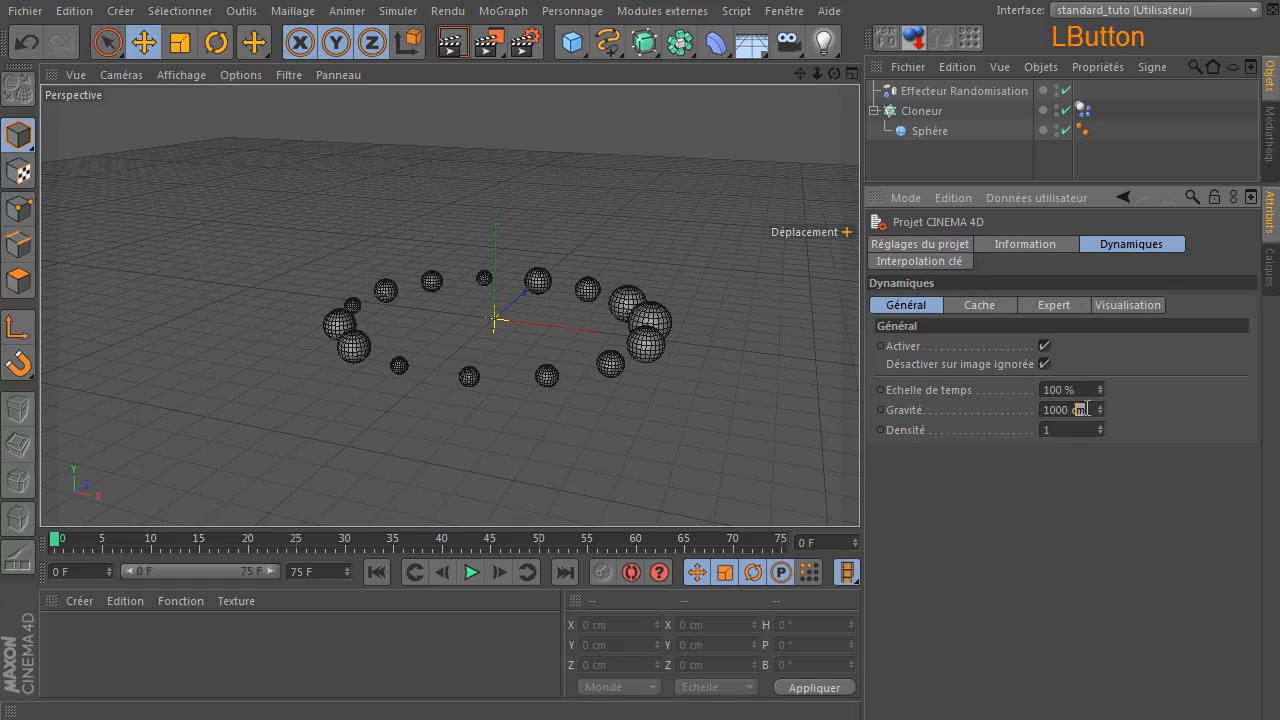
pyautogui.write('0')
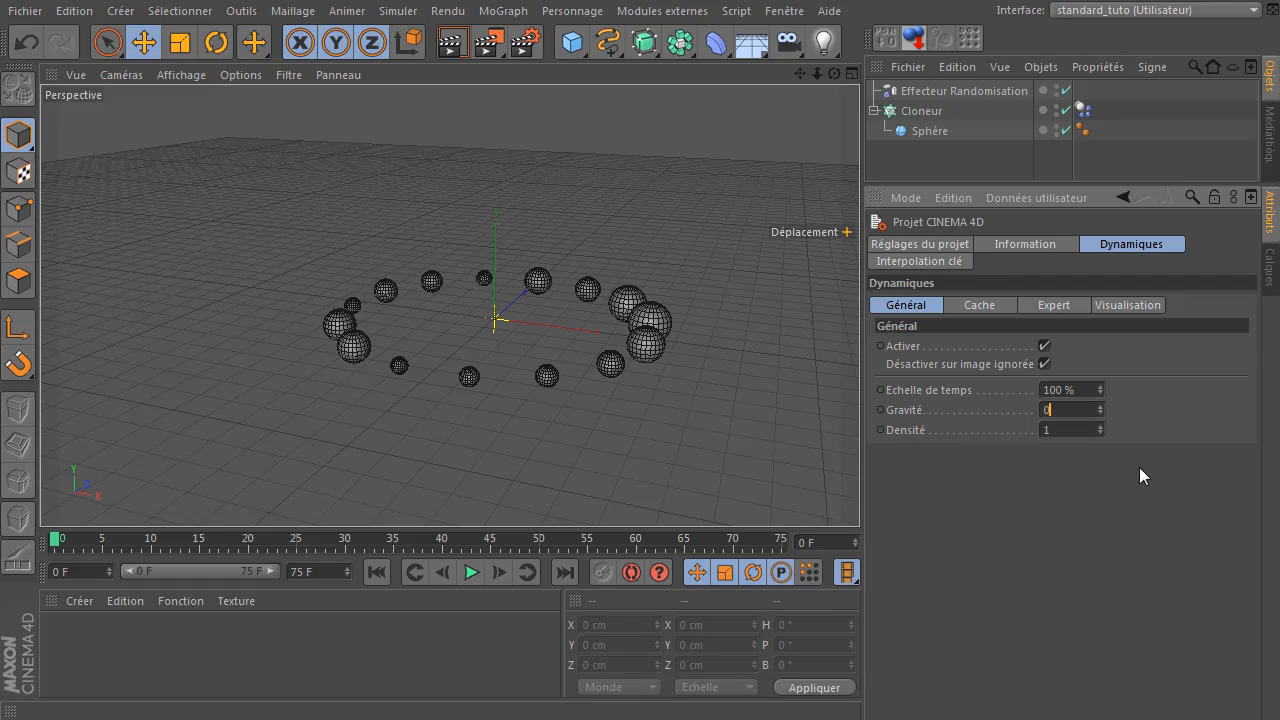
pyautogui.click(1090, 496)
# Play the simulation to check how the clones behave without gravity, and return to the first frame.
pyautogui.click(469, 572)
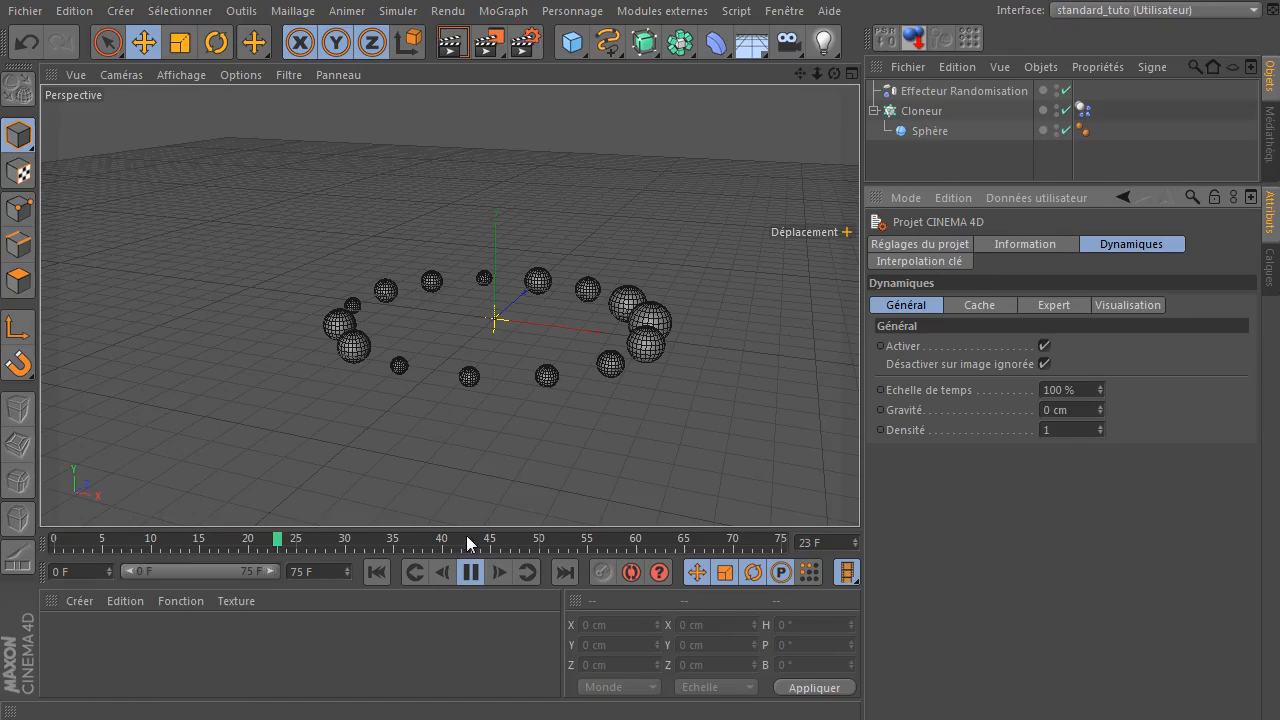
pyautogui.click(470, 573)
pyautogui.click(381, 572)
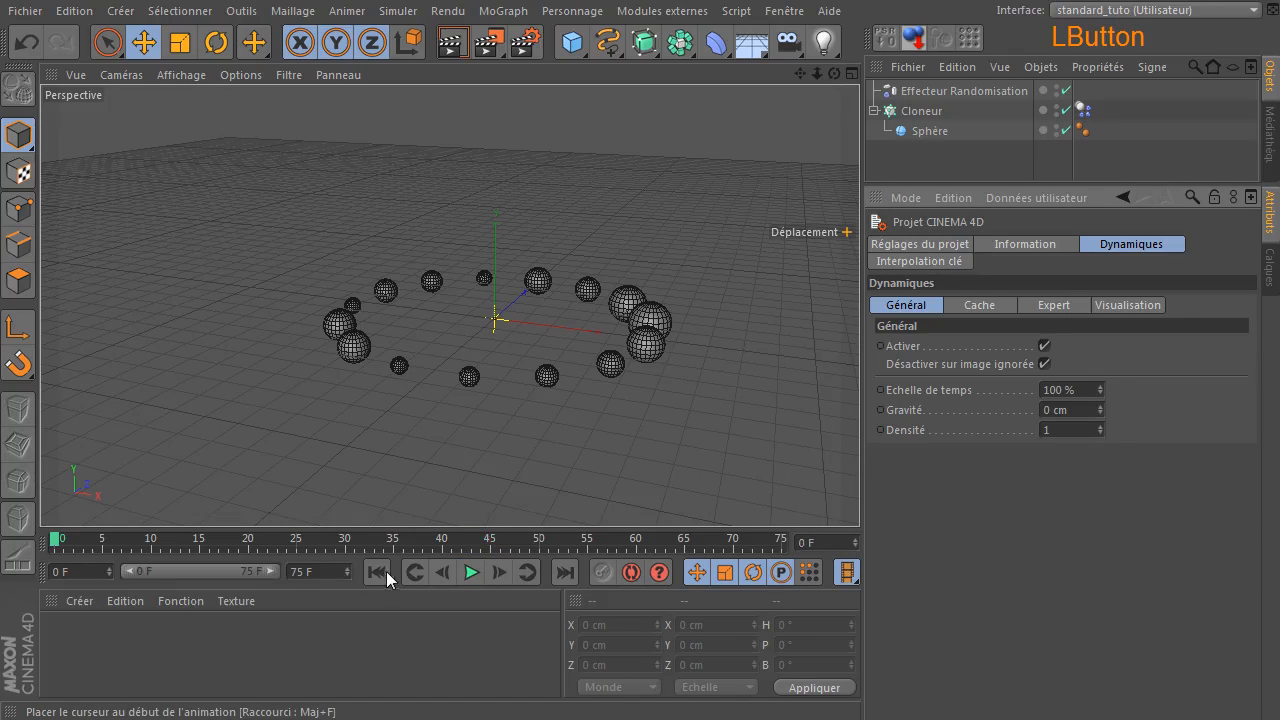
# Extend the animation to 750 frames and stretch the timeline's preview range to the full length.
pyautogui.click(322, 571)
pyautogui.write('0')
pyautogui.press('Return')
pyautogui.moveTo(156, 574); pyautogui.dragTo(324, 574)
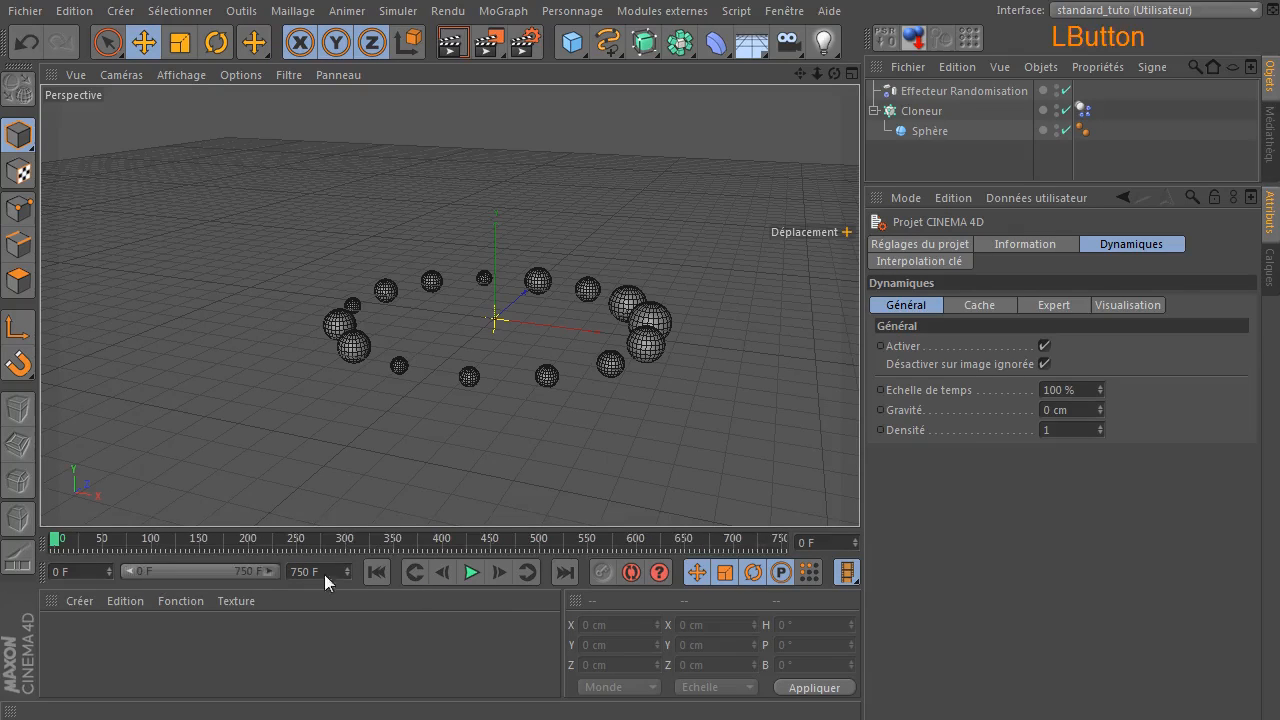
# Set the project's Gravité to -1000 cm and play the simulation with the inverted gravity.
pyautogui.click(1062, 409)
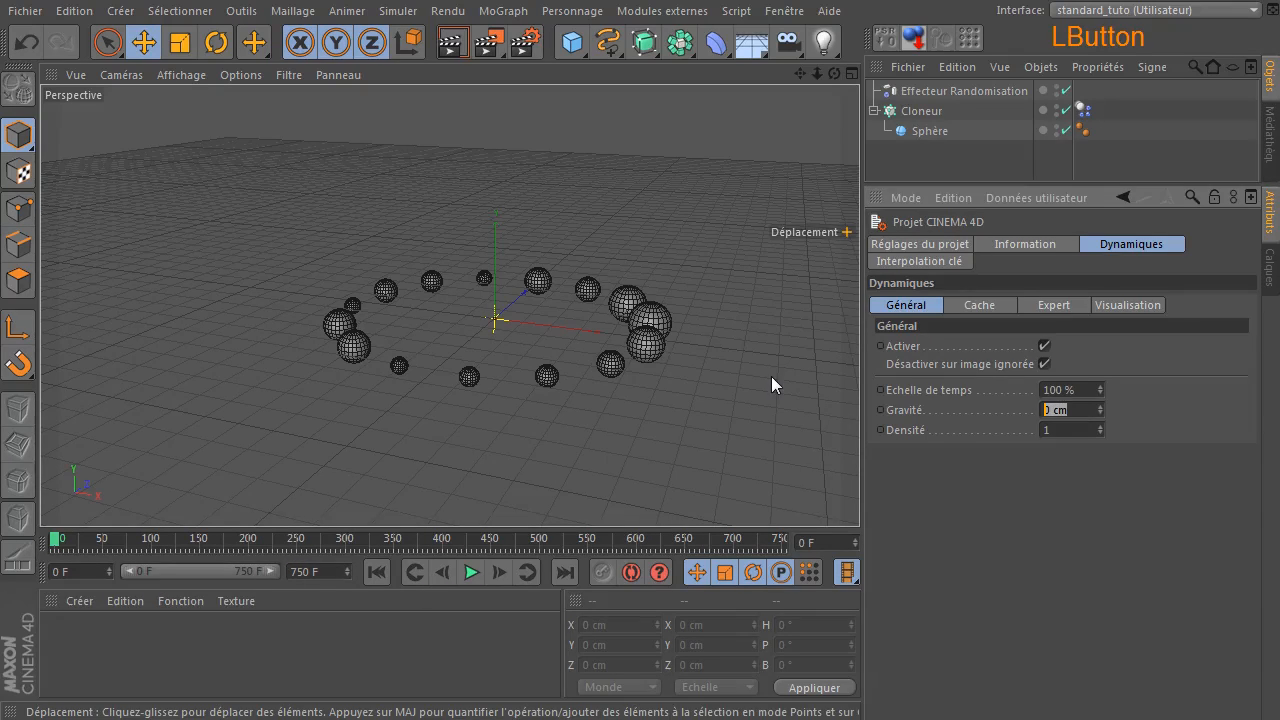
pyautogui.press('BackSpace')
pyautogui.write('-1000')
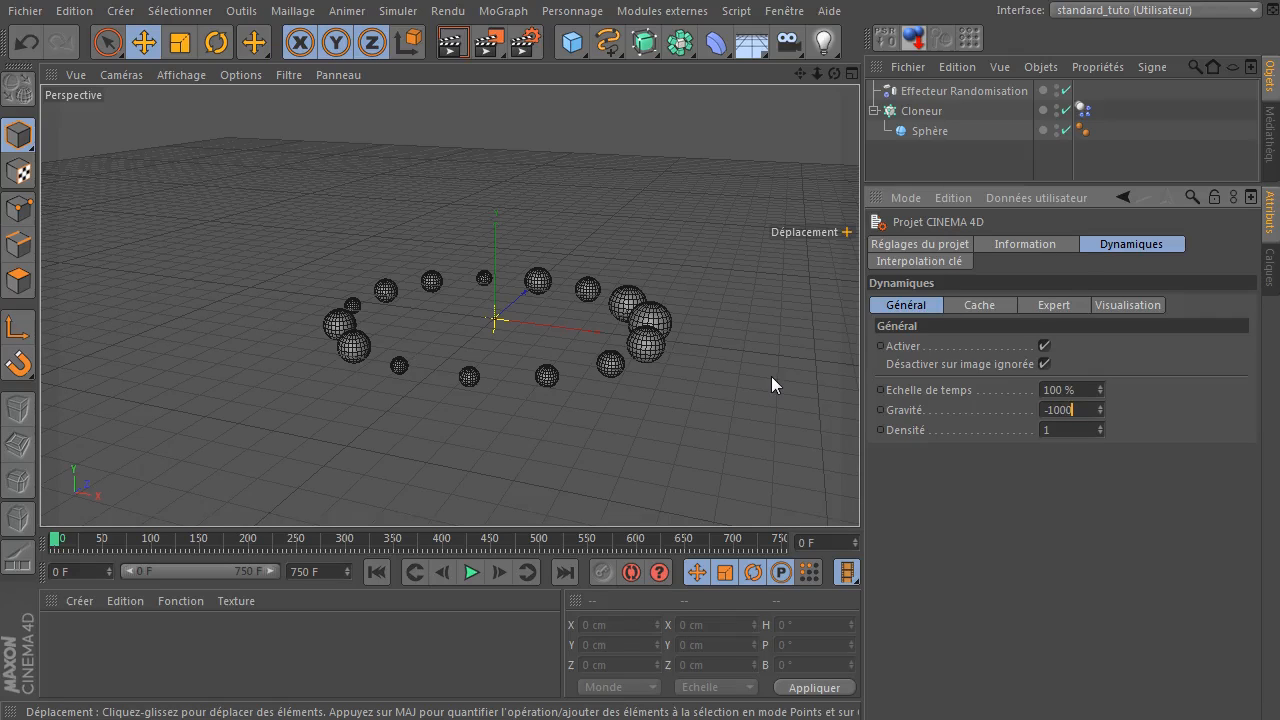
pyautogui.press('Return')
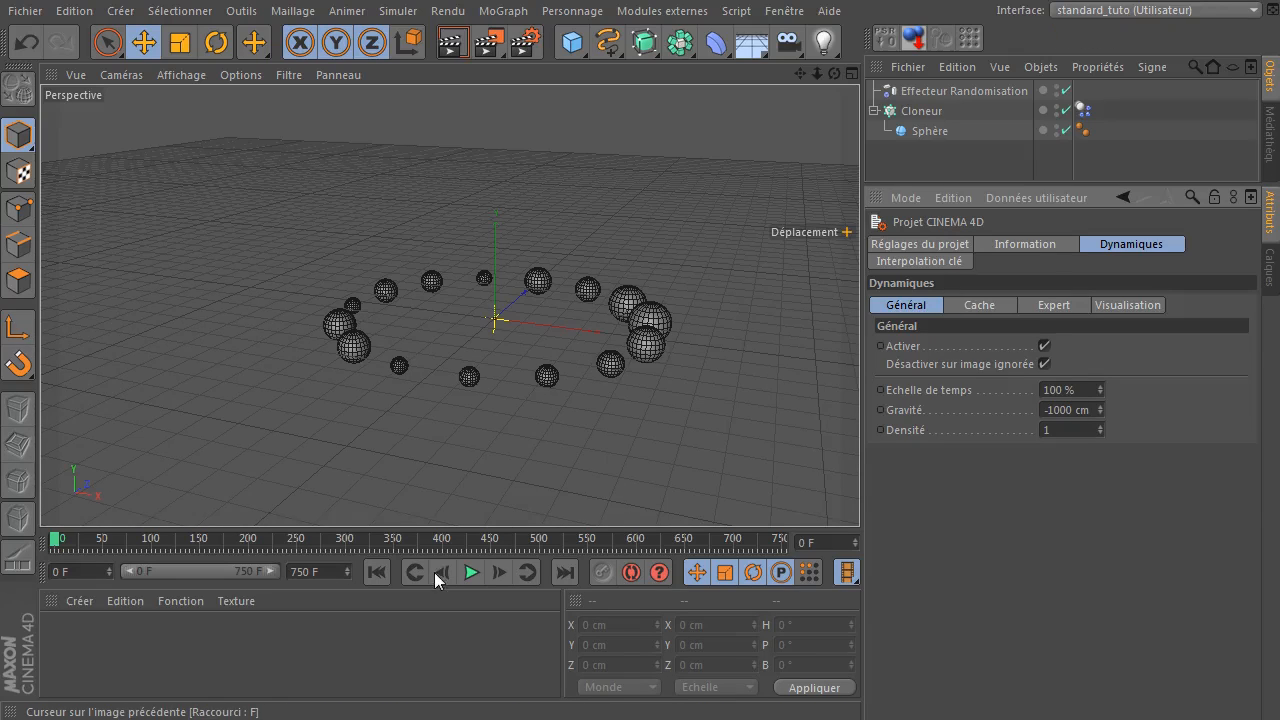
pyautogui.click(470, 573)
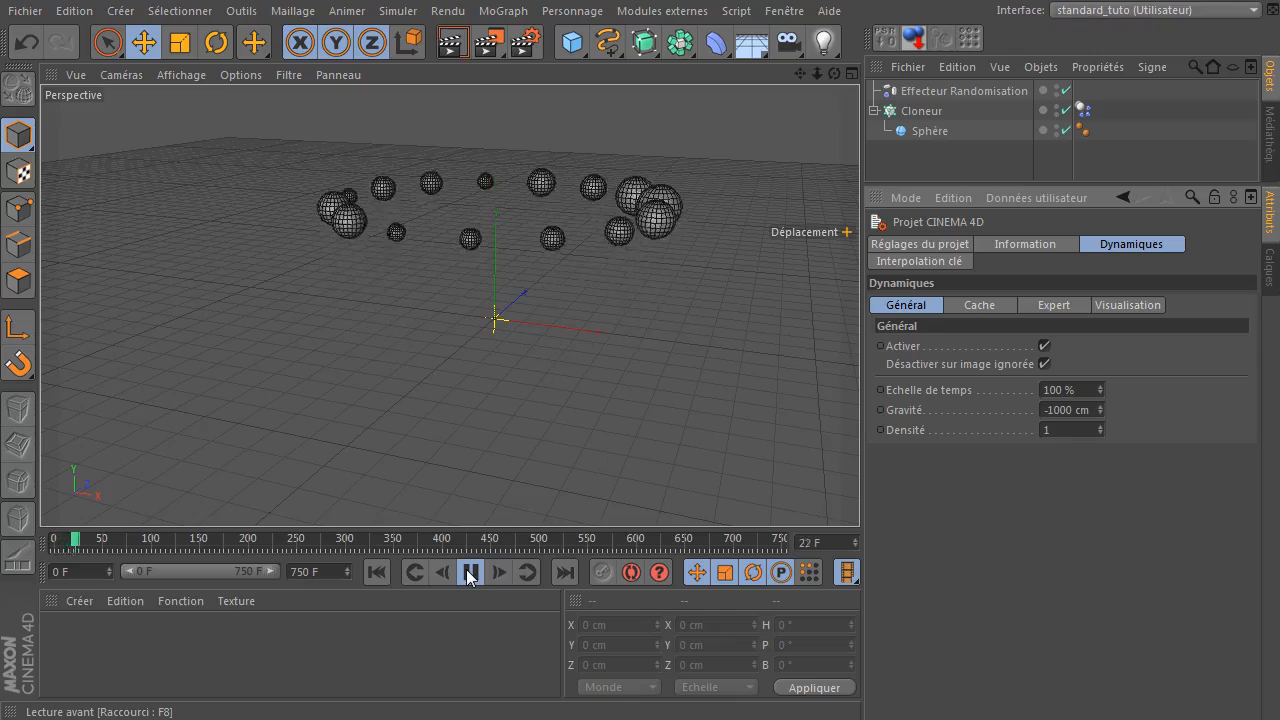
# Rewind to the first frame, set the project's Gravité to -500 cm, and play the simulation.
pyautogui.click(470, 573)
pyautogui.click(376, 572)
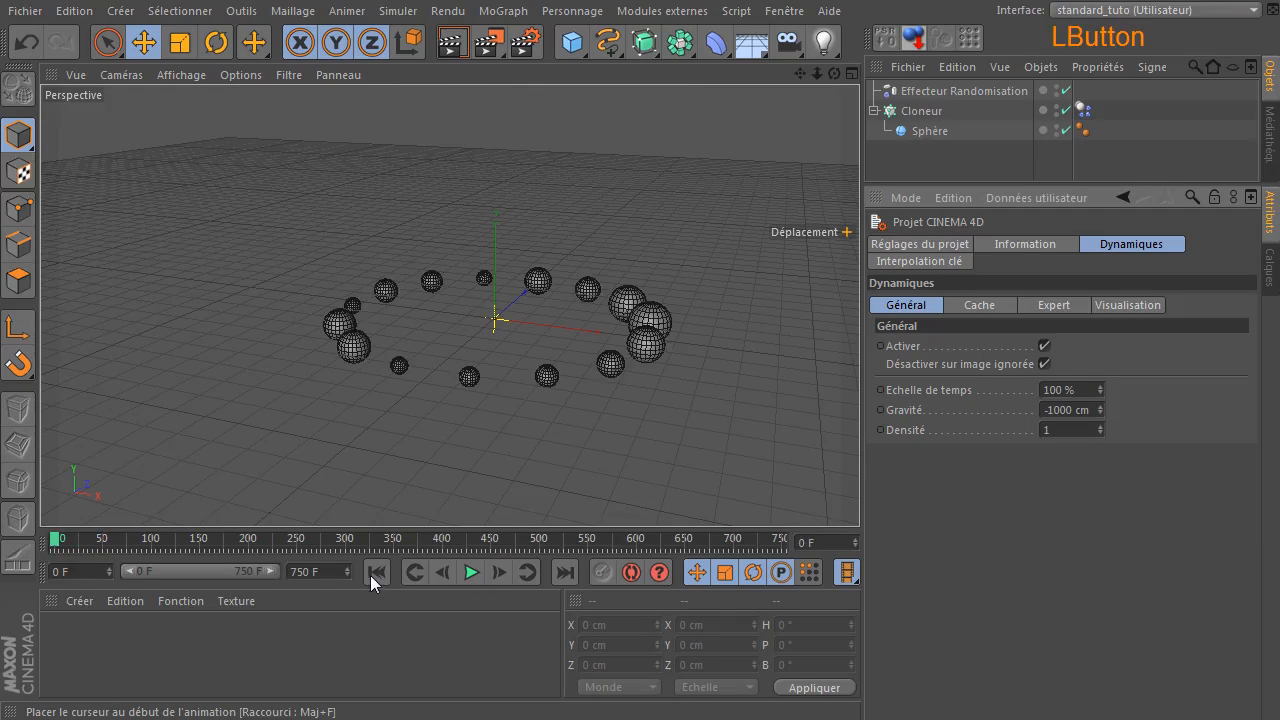
pyautogui.click(1055, 410)
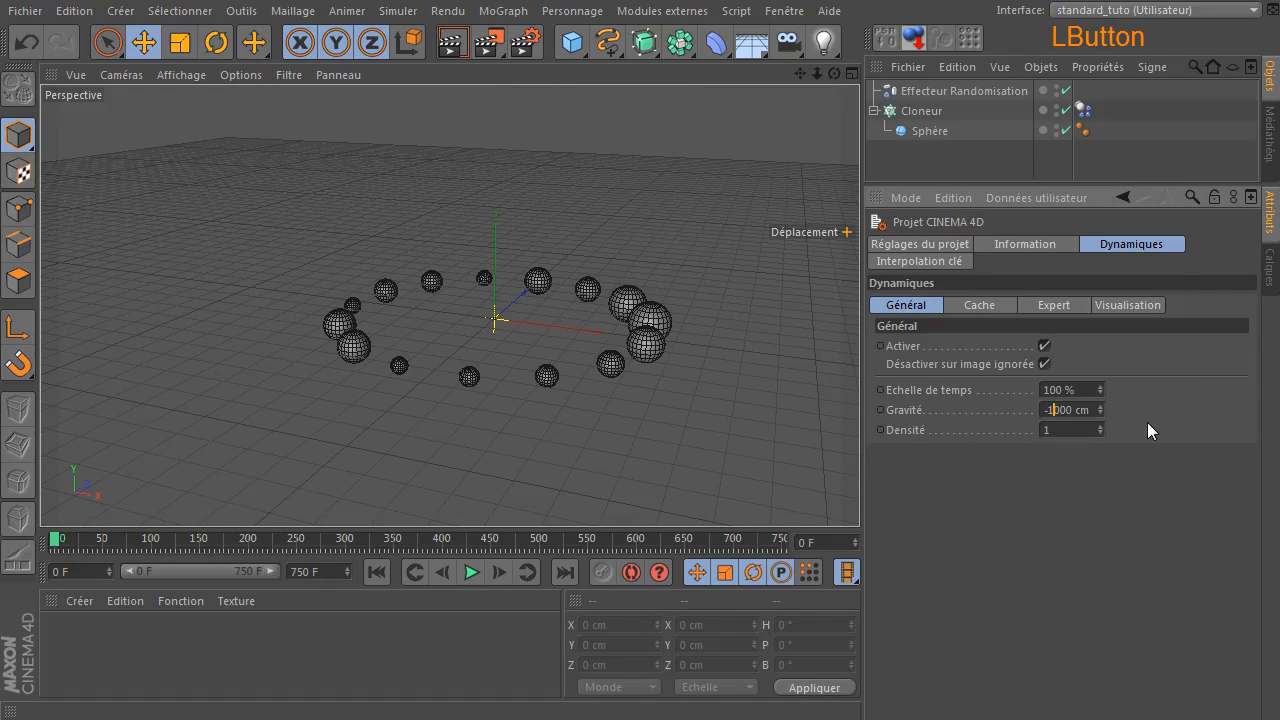
pyautogui.press('BackSpace')
pyautogui.press('BackSpace')
pyautogui.write('-5')
pyautogui.press('Delete')
pyautogui.click(1040, 571)
pyautogui.click(471, 573)
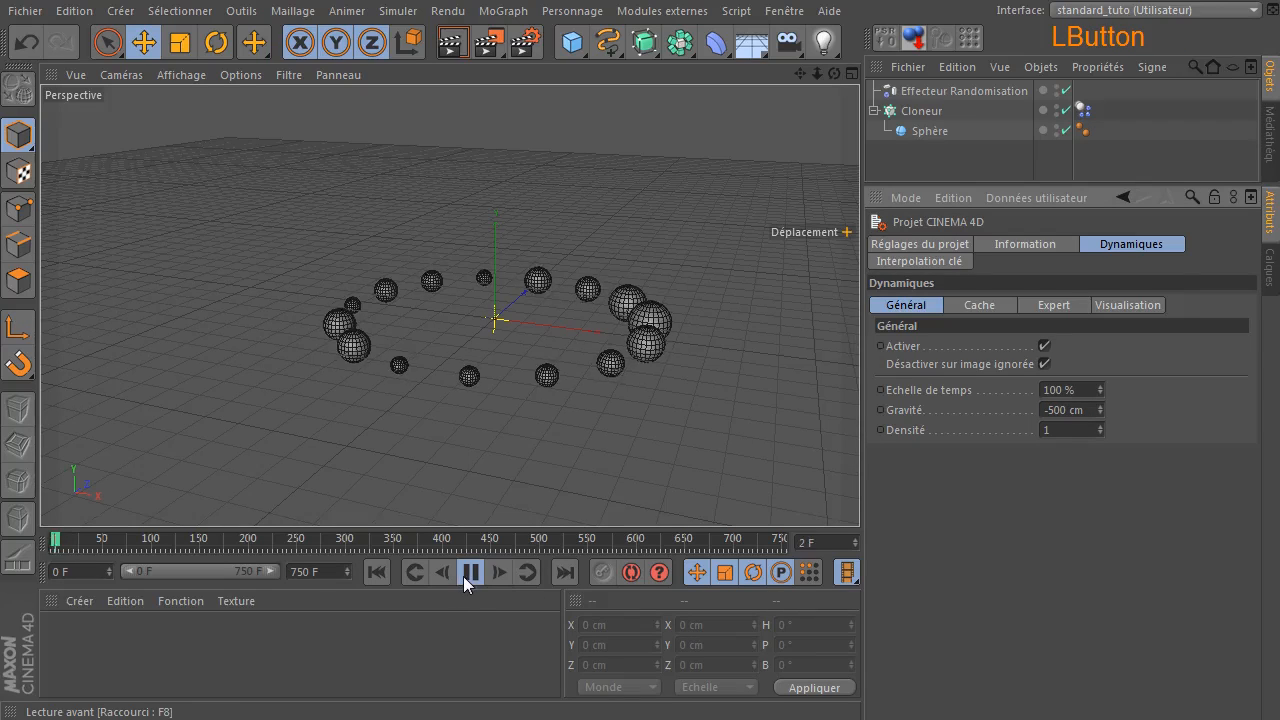
pyautogui.click(471, 573)
# Set the project's Gravité to -100 cm and replay the simulation from the first frame.
pyautogui.click(1050, 411)
pyautogui.moveTo(1052, 419); pyautogui.dragTo(1060, 417)
pyautogui.write('1')
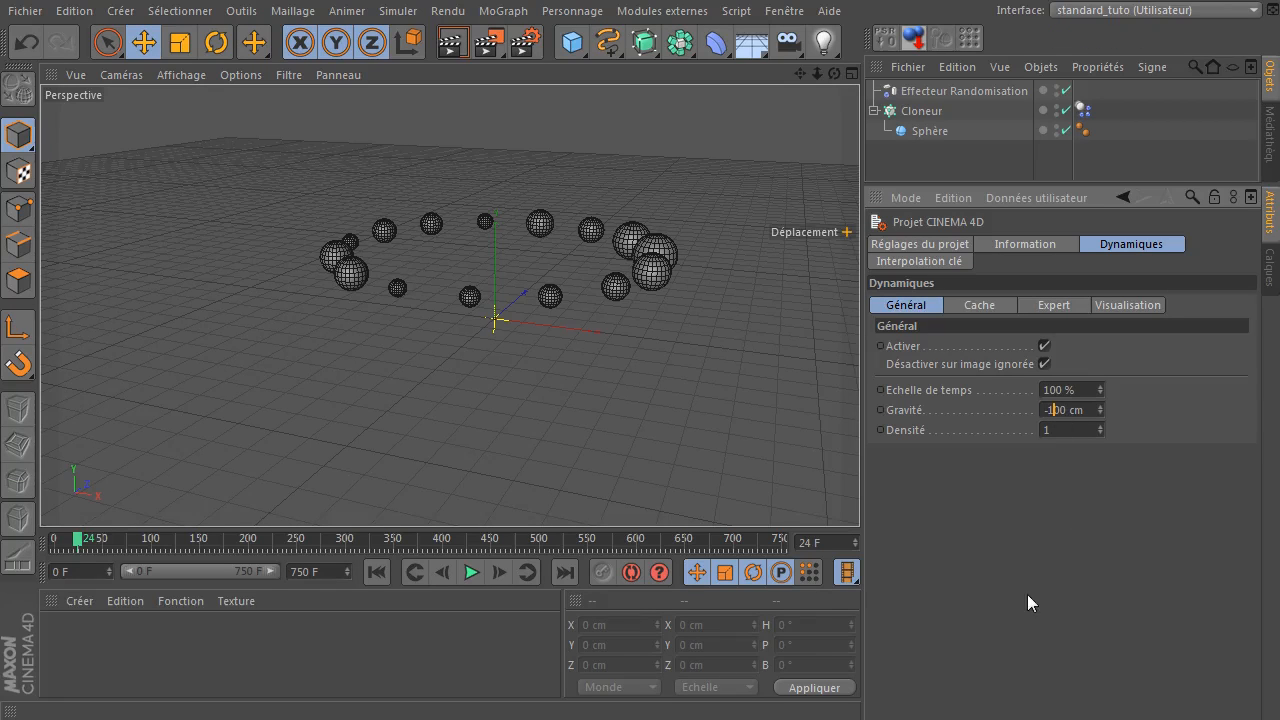
pyautogui.click(1027, 594)
pyautogui.click(377, 572)
pyautogui.click(469, 573)
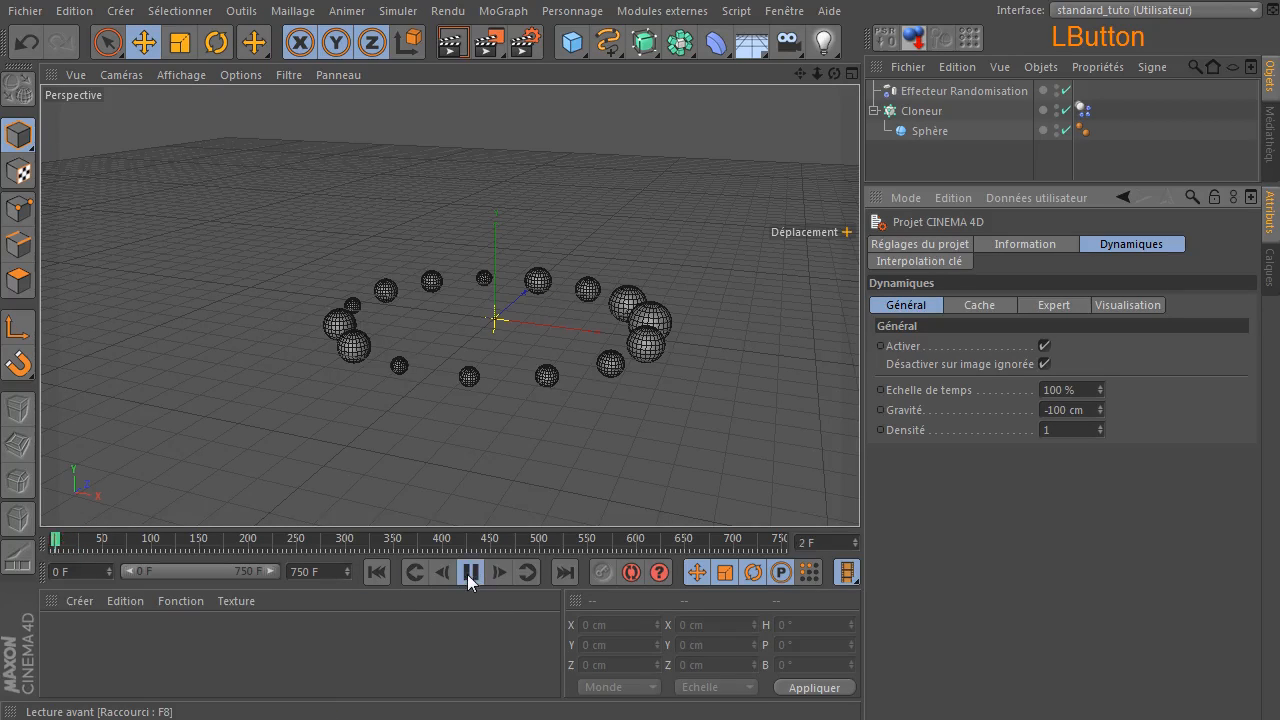
pyautogui.click(469, 573)
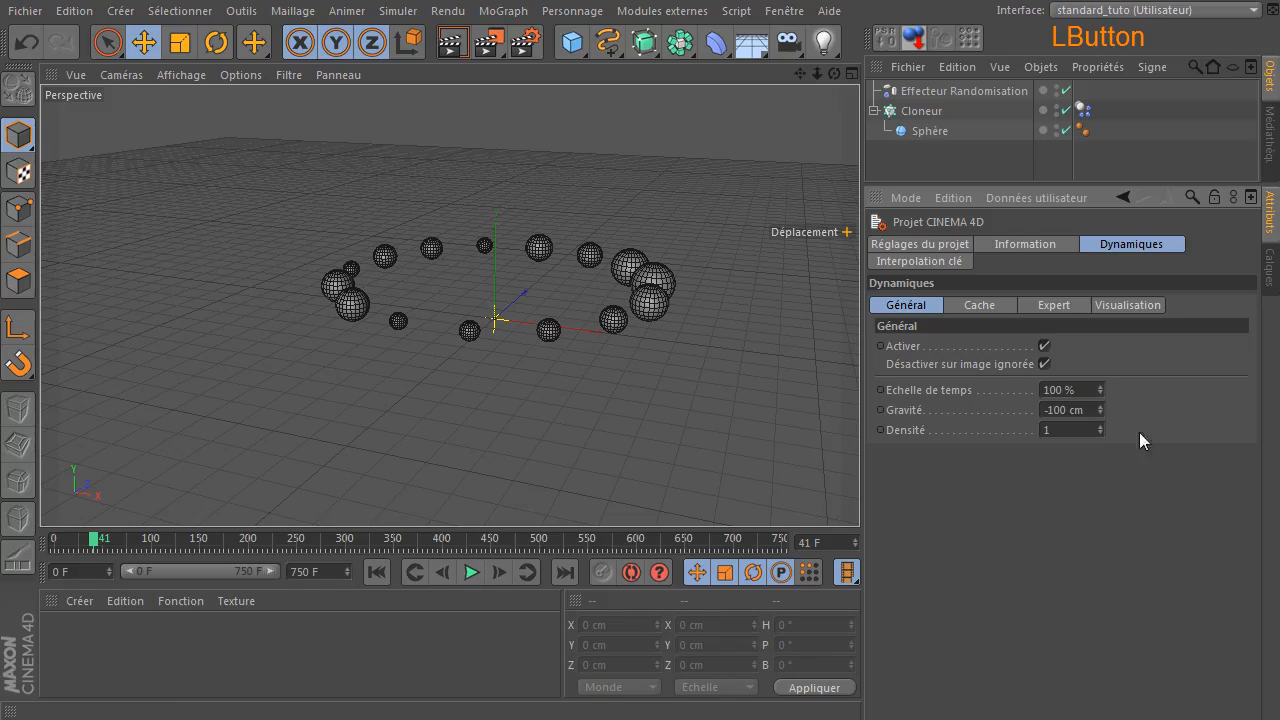
# Set the project's Gravité to 100 cm and replay the simulation from the first frame.
pyautogui.moveTo(1086, 413); pyautogui.dragTo(983, 409)
pyautogui.write('100')
pyautogui.press('Return')
pyautogui.click(470, 573)
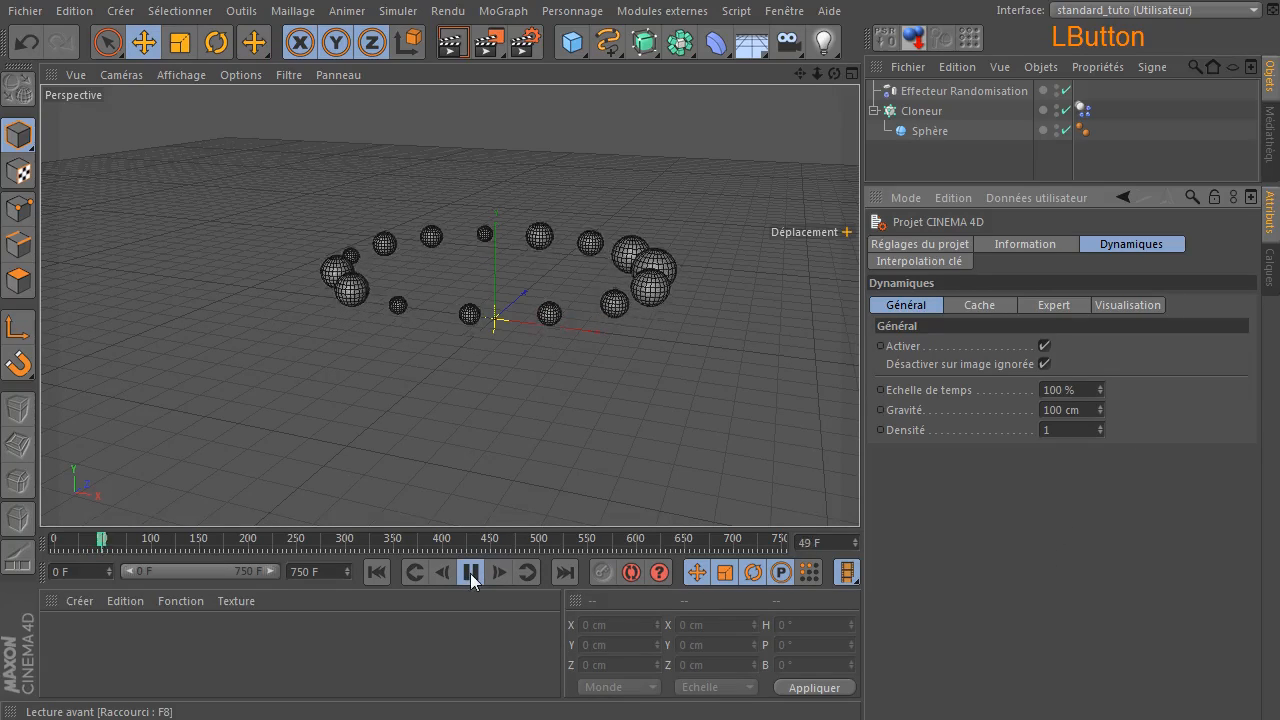
pyautogui.click(470, 573)
pyautogui.click(377, 572)
pyautogui.click(471, 573)
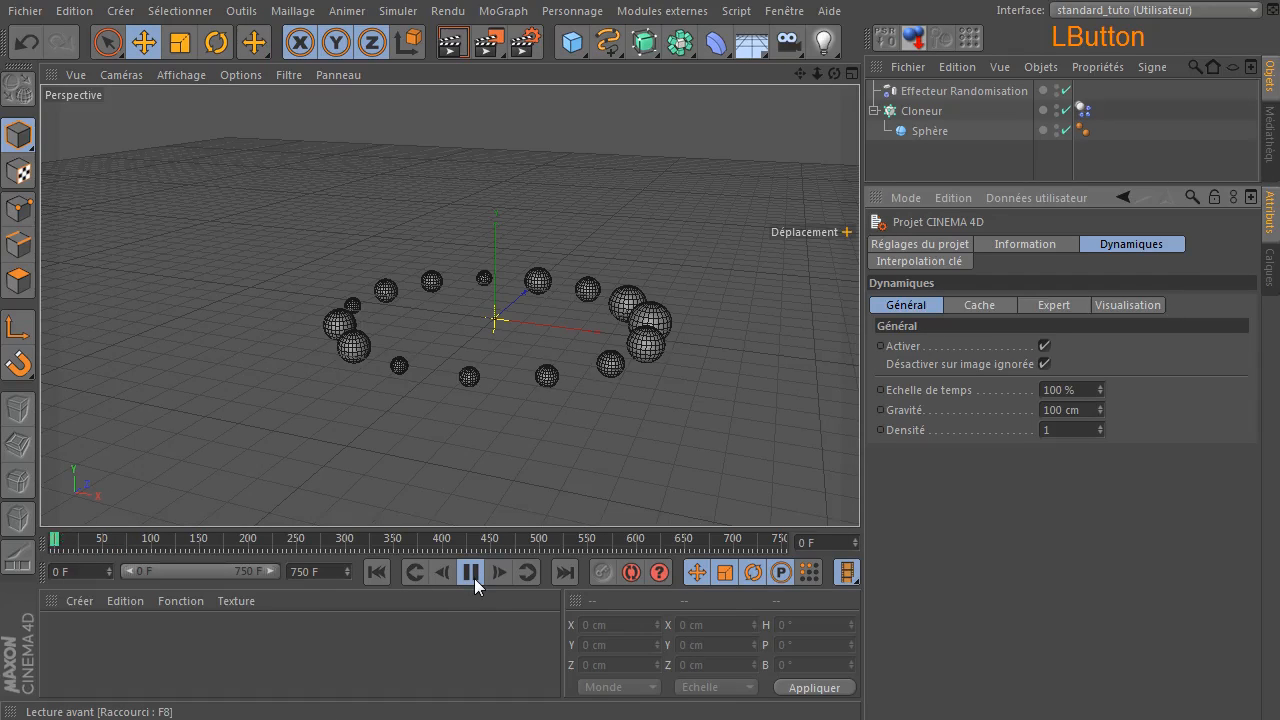
pyautogui.click(472, 575)
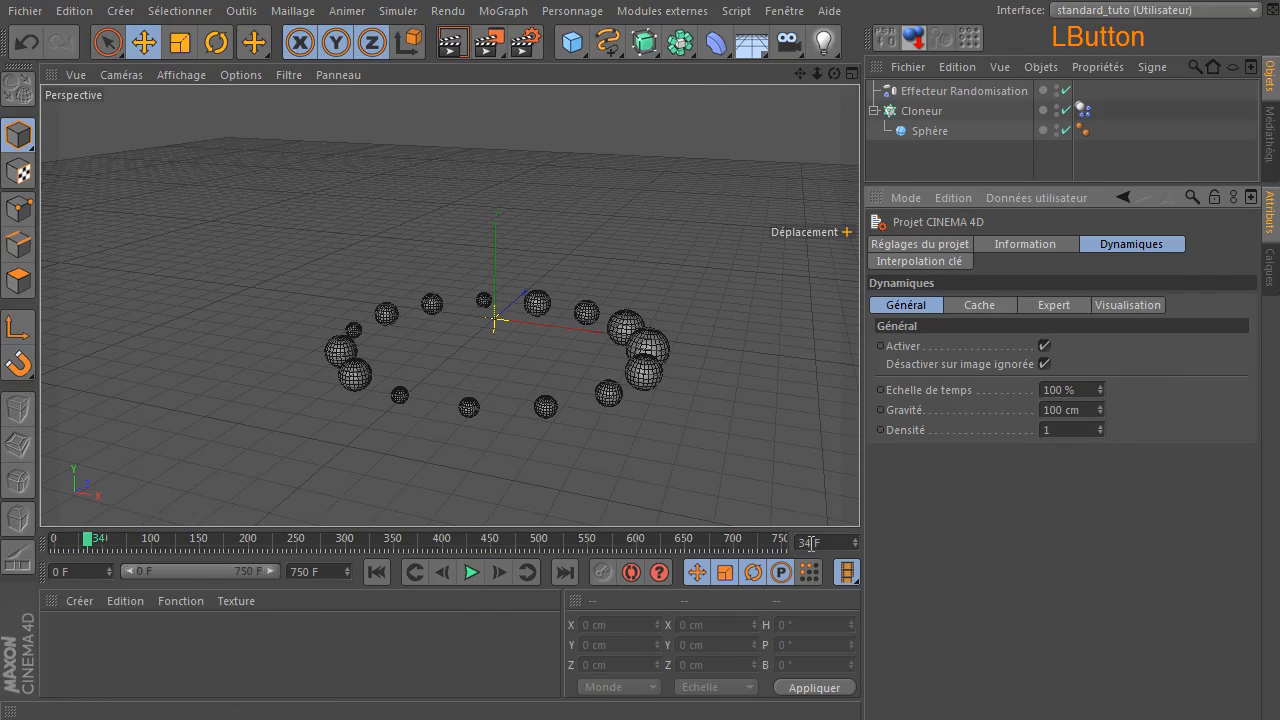
# Set the project's Gravité to 0 cm, test the simulation briefly, and return to the first frame.
pyautogui.click(377, 572)
pyautogui.click(1070, 410)
pyautogui.write('0')
pyautogui.press('Return')
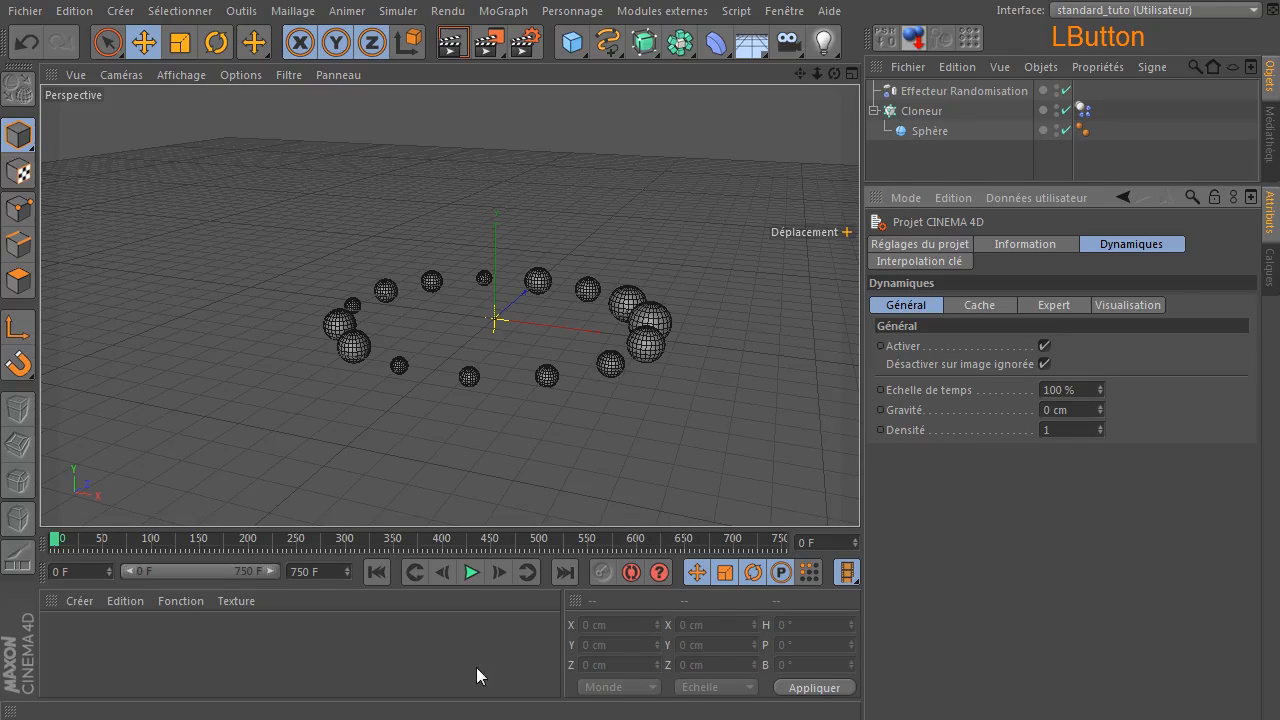
pyautogui.click(470, 572)
pyautogui.click(466, 576)
pyautogui.click(377, 573)
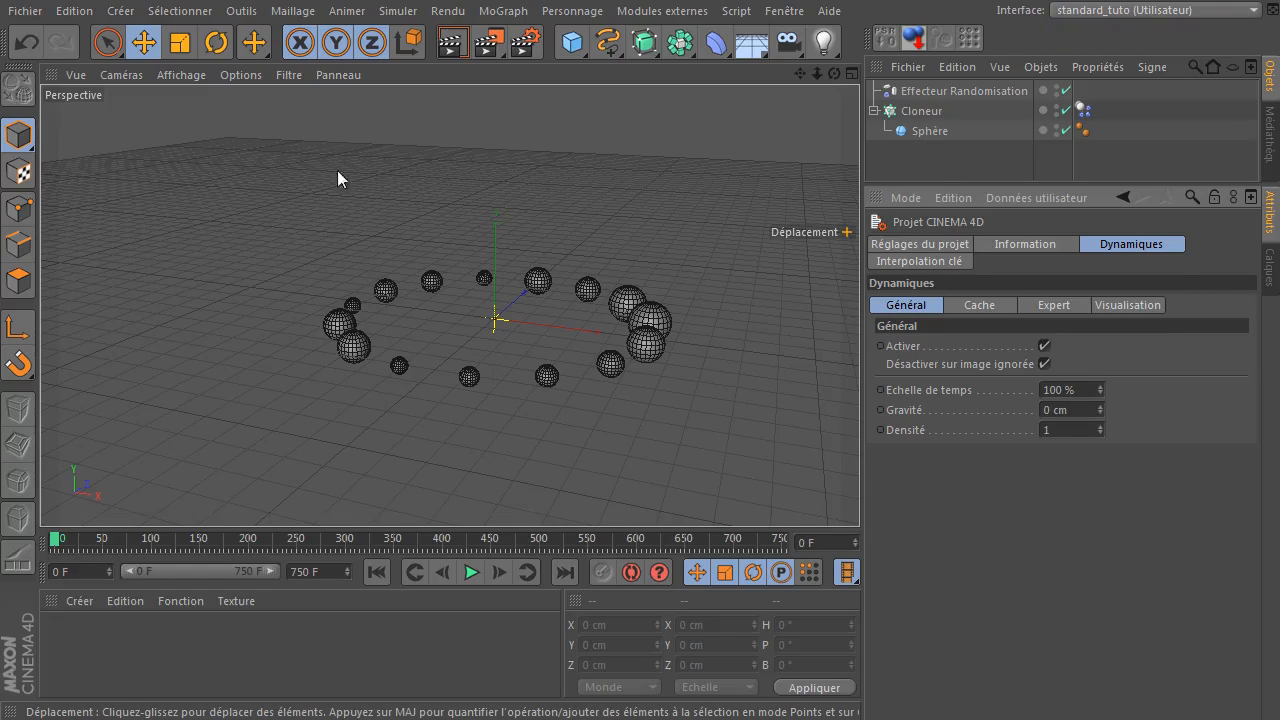
# Add a dynamics Force object to the scene, play the simulation to check its effect on the clones, and return to the first frame.
pyautogui.click(396, 12)
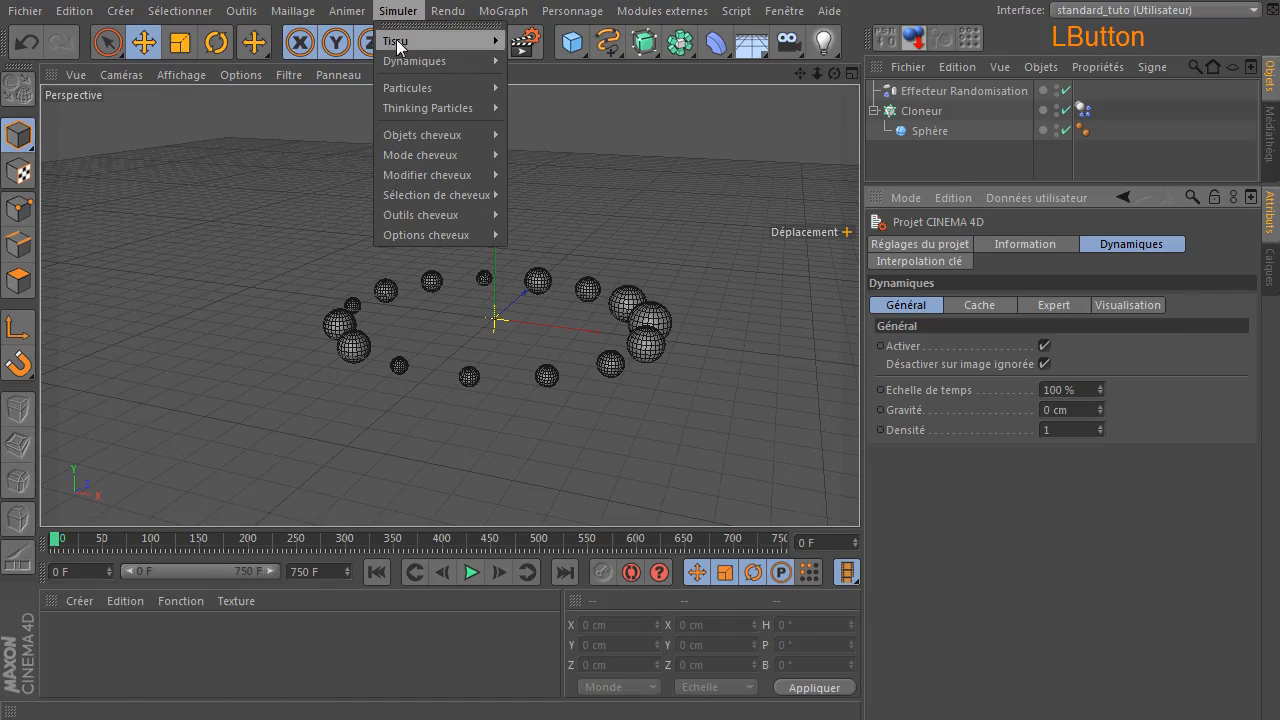
pyautogui.moveTo(405, 60)
pyautogui.click(537, 114)
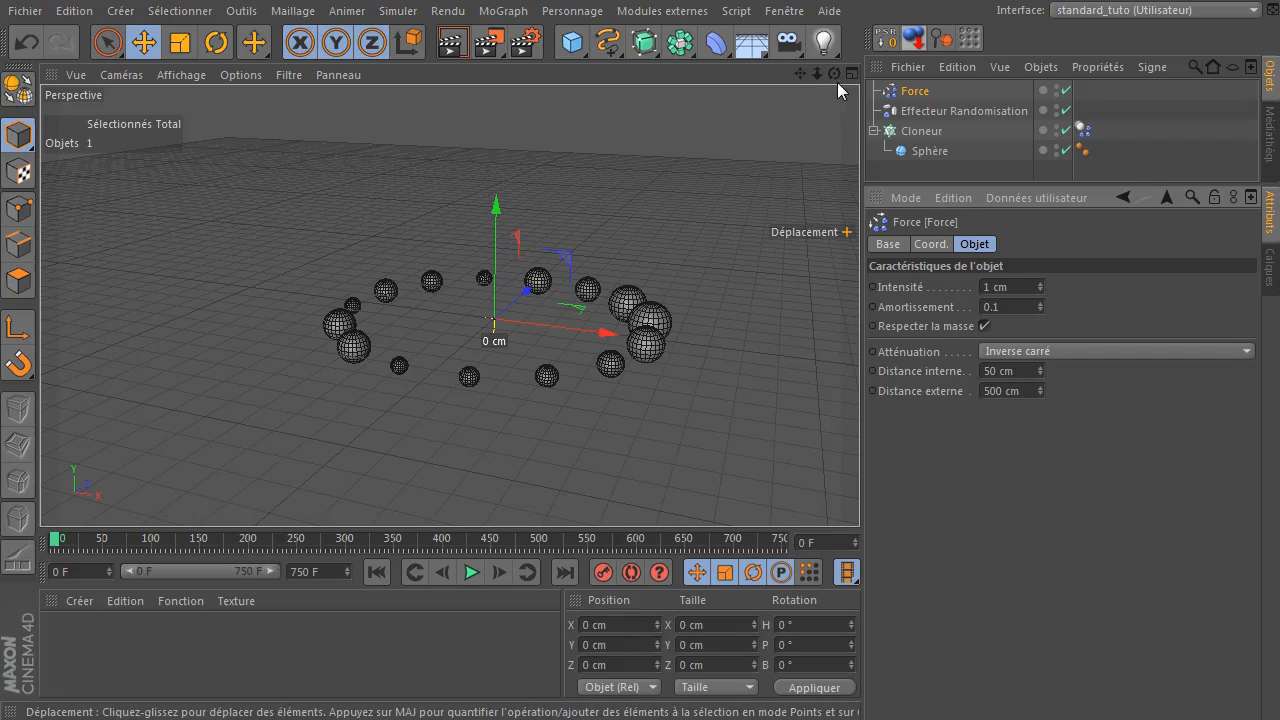
pyautogui.moveTo(833, 74); pyautogui.dragTo(930, 307)
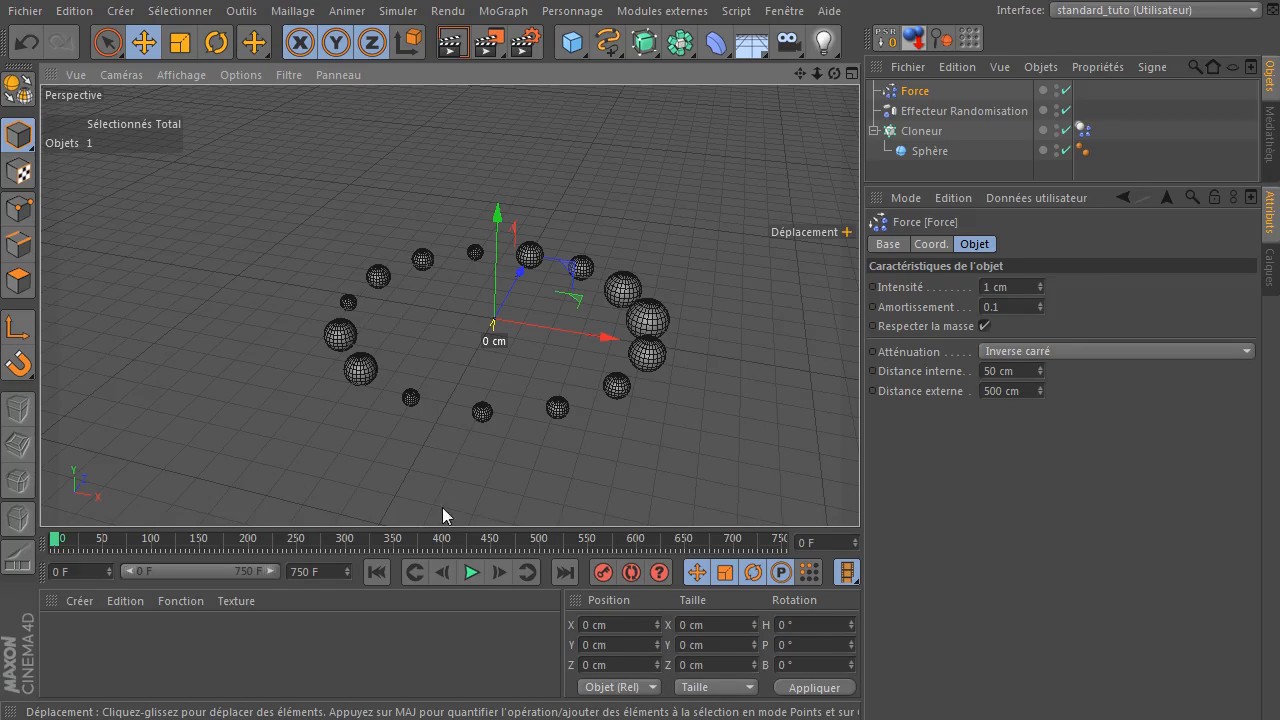
pyautogui.click(466, 575)
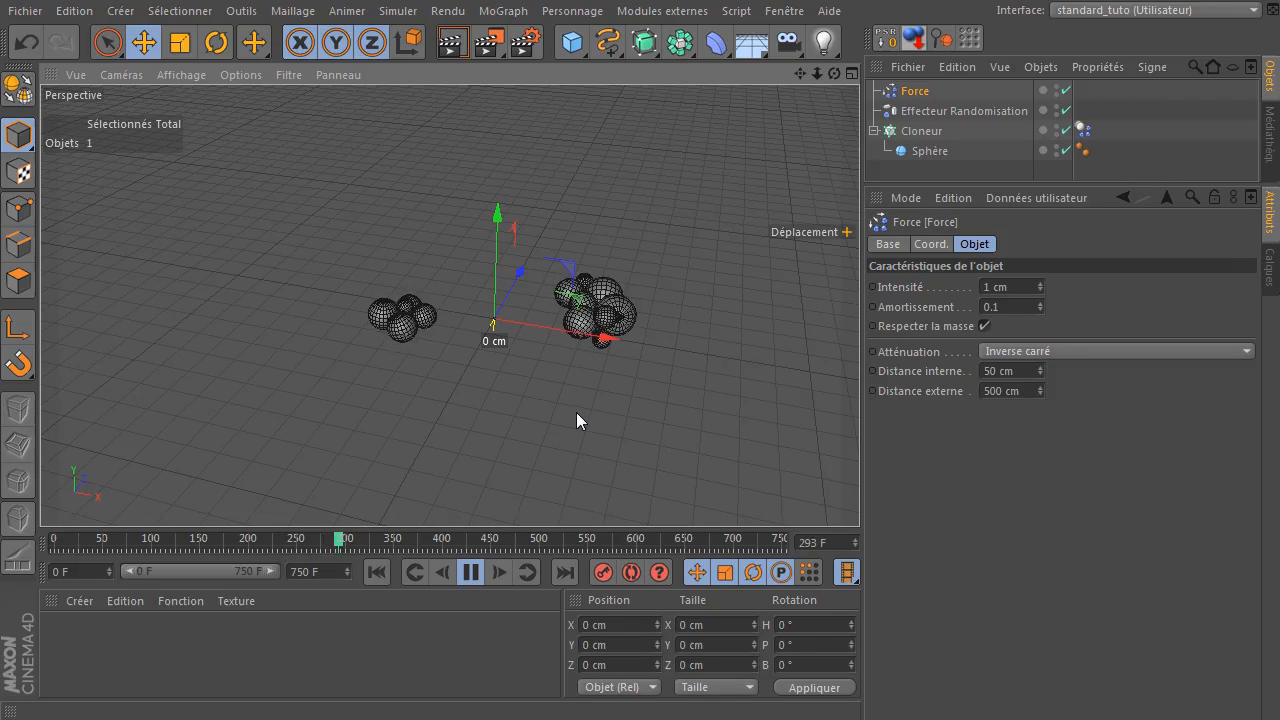
pyautogui.click(471, 573)
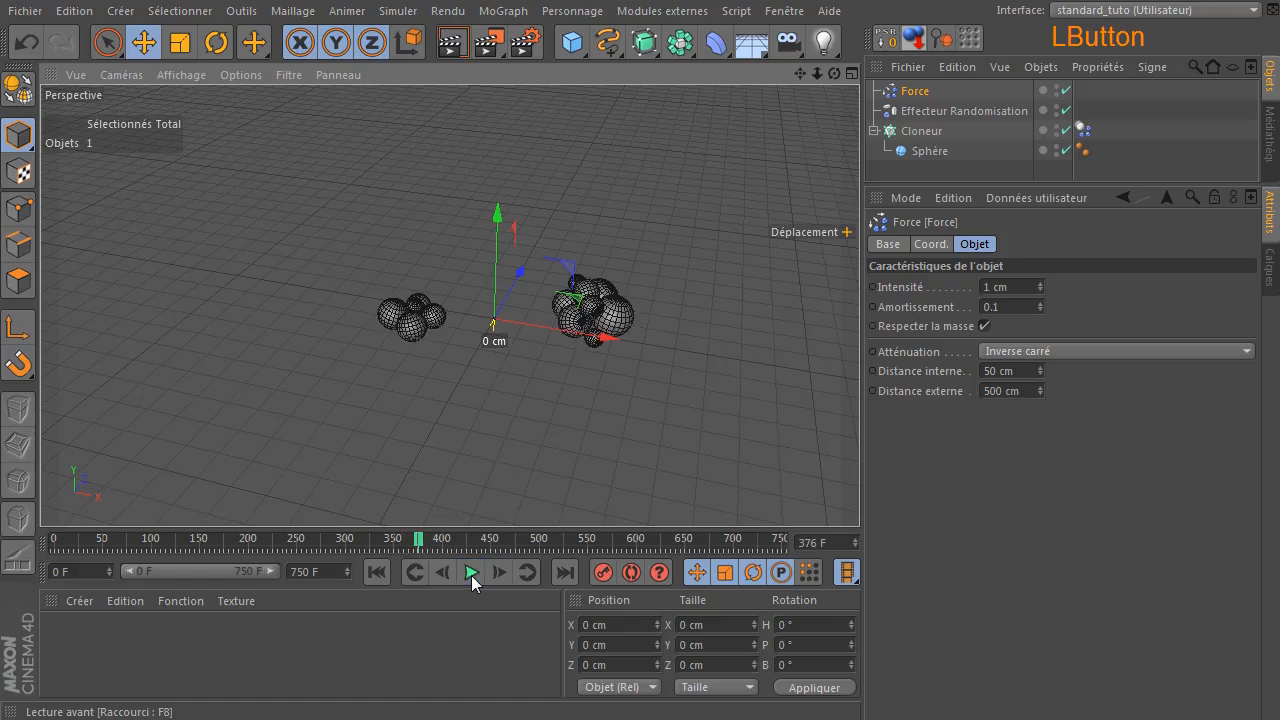
pyautogui.click(380, 573)
# Set the Force object's Intensité to -1 cm, play the simulation, and return to the first frame.
pyautogui.moveTo(1028, 285); pyautogui.dragTo(833, 283)
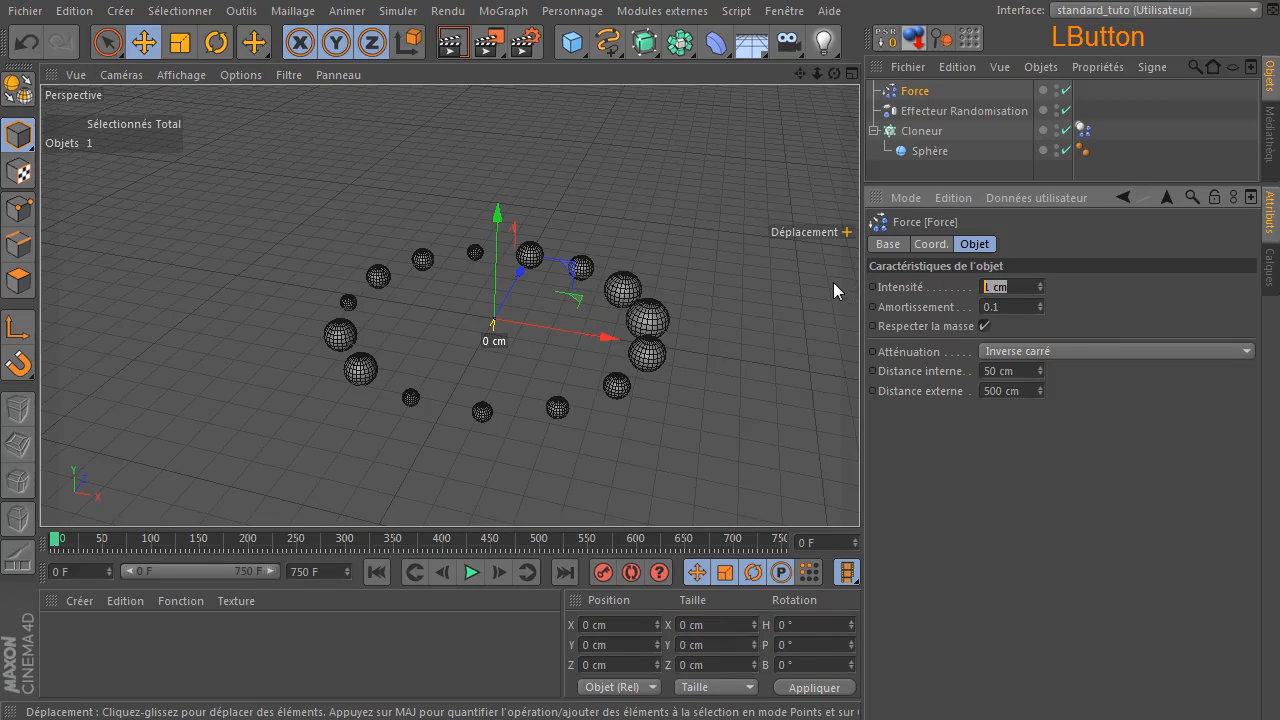
pyautogui.write('-1')
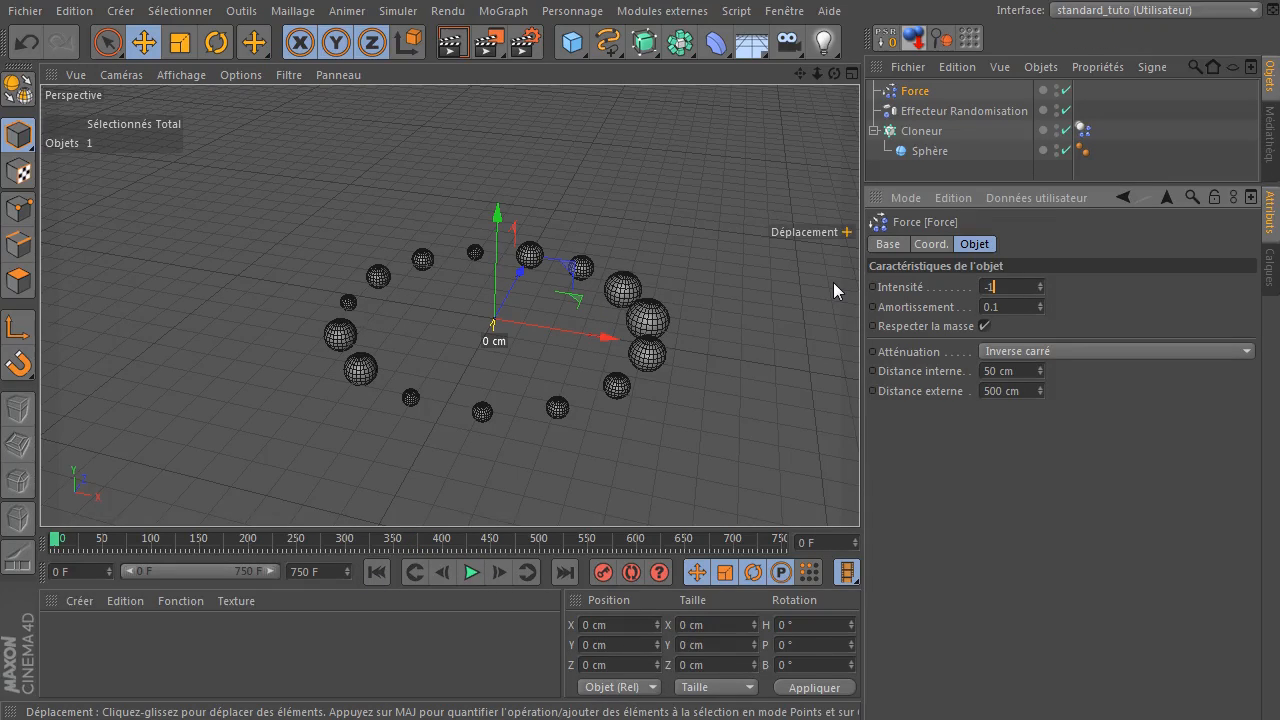
pyautogui.click(955, 396)
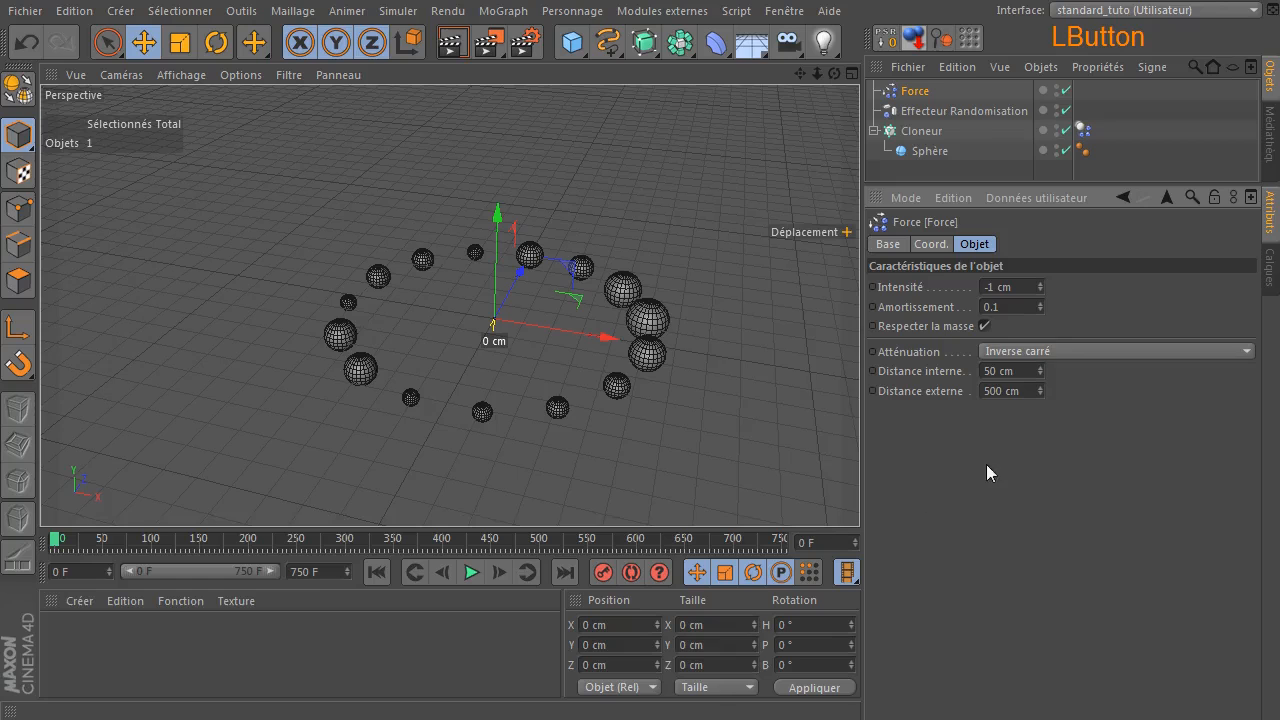
pyautogui.click(464, 577)
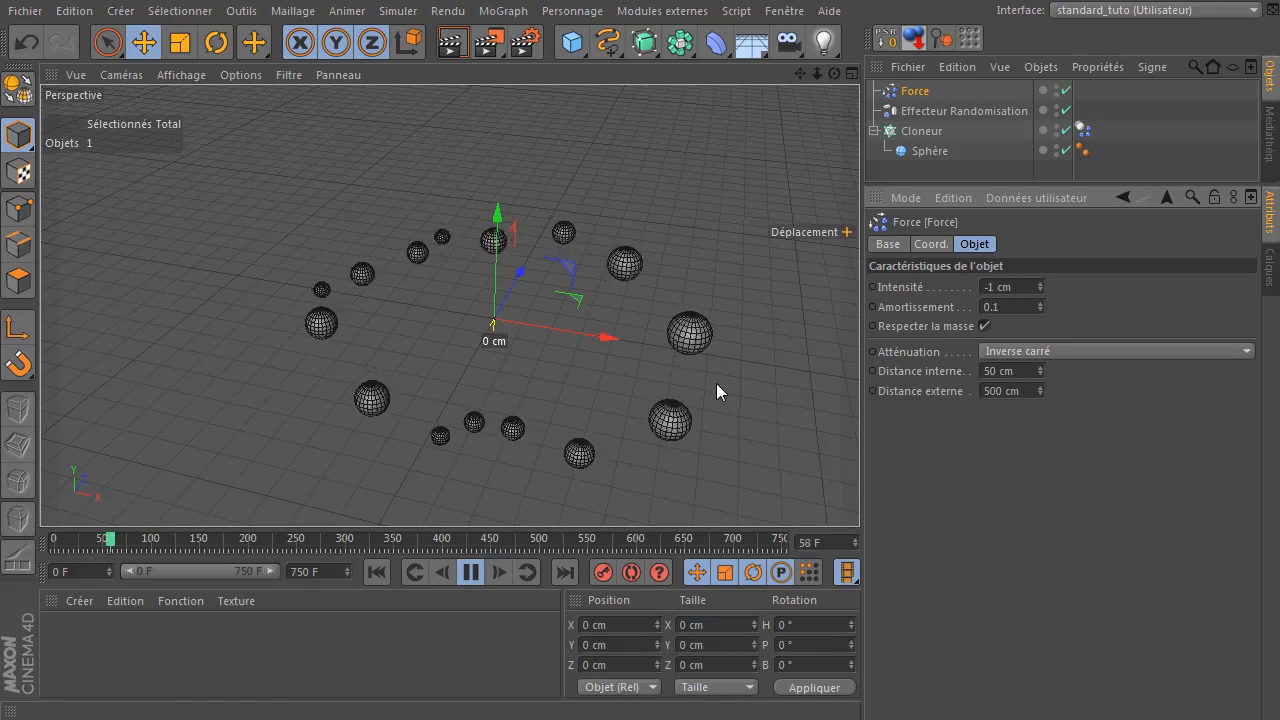
pyautogui.click(471, 572)
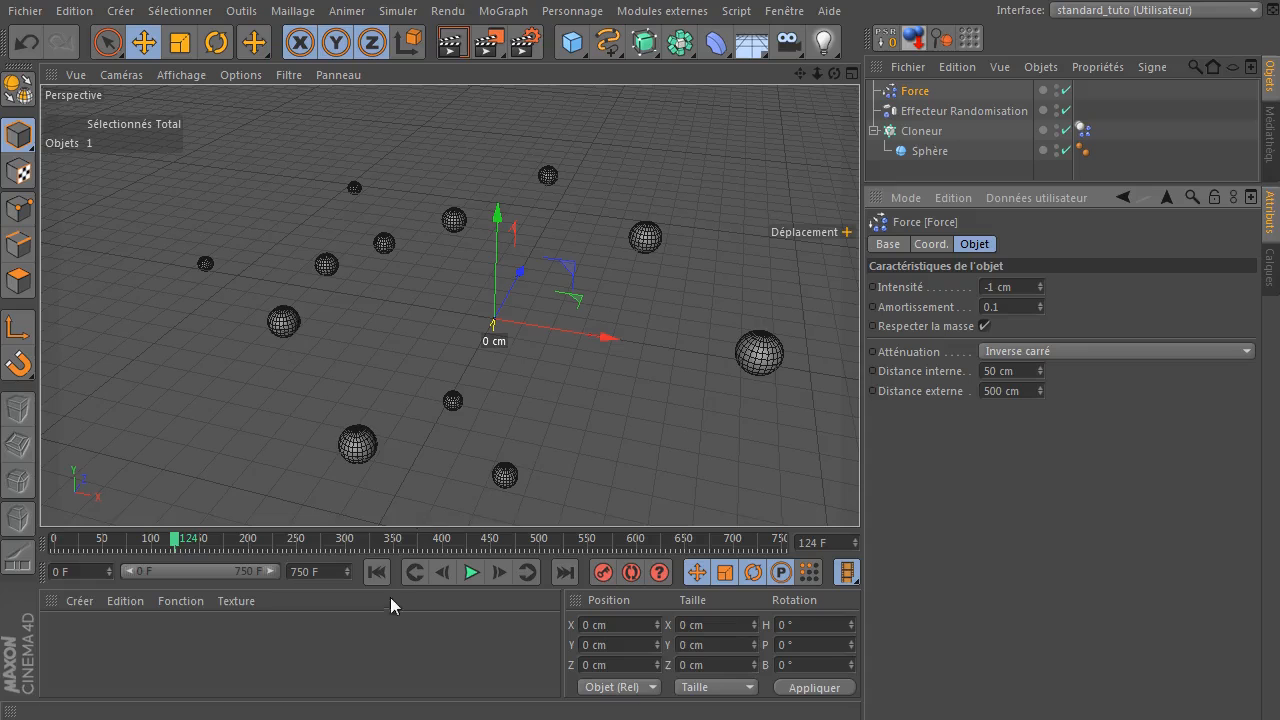
pyautogui.click(376, 572)
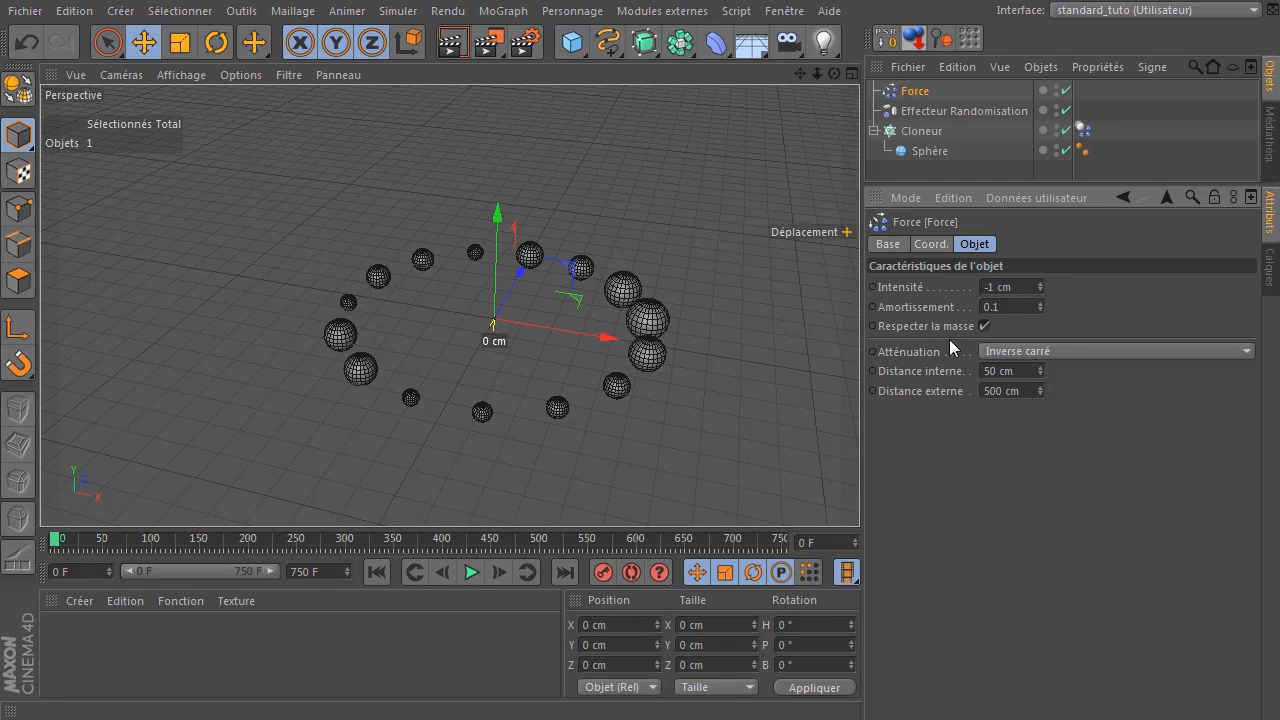
# Set the Force object's Intensité to 1 cm and test the simulation with Respecter la masse disabled, returning to the first frame.
pyautogui.doubleClick(986, 287)
pyautogui.write('1')
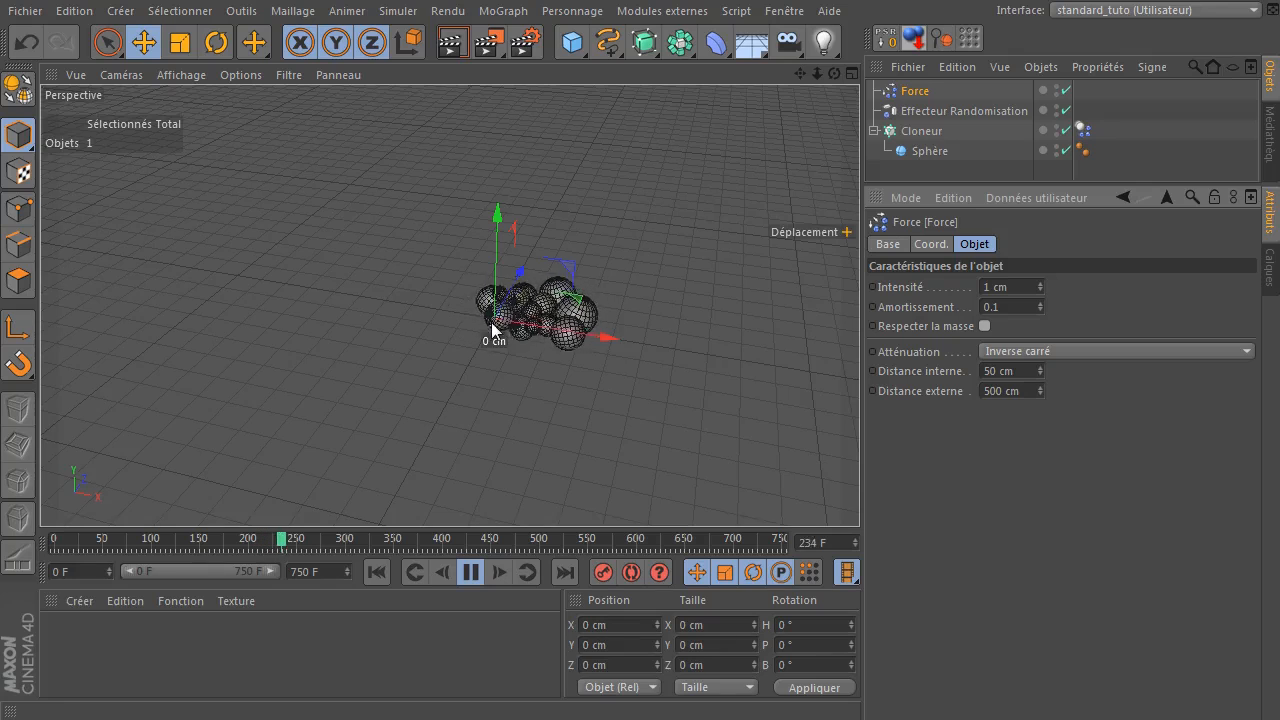
pyautogui.click(470, 572)
pyautogui.click(378, 575)
# Enable Respecter la masse on the Force object, play the simulation to compare, and return to the first frame.
pyautogui.click(984, 326)
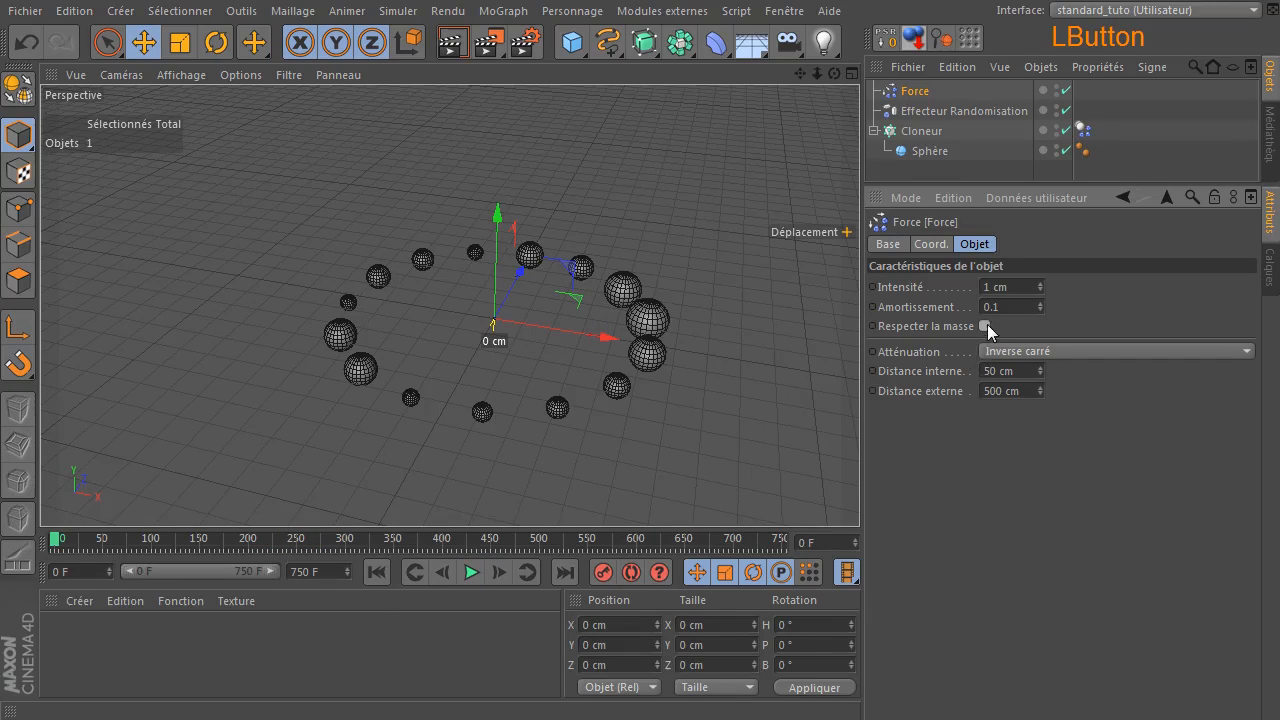
pyautogui.click(472, 572)
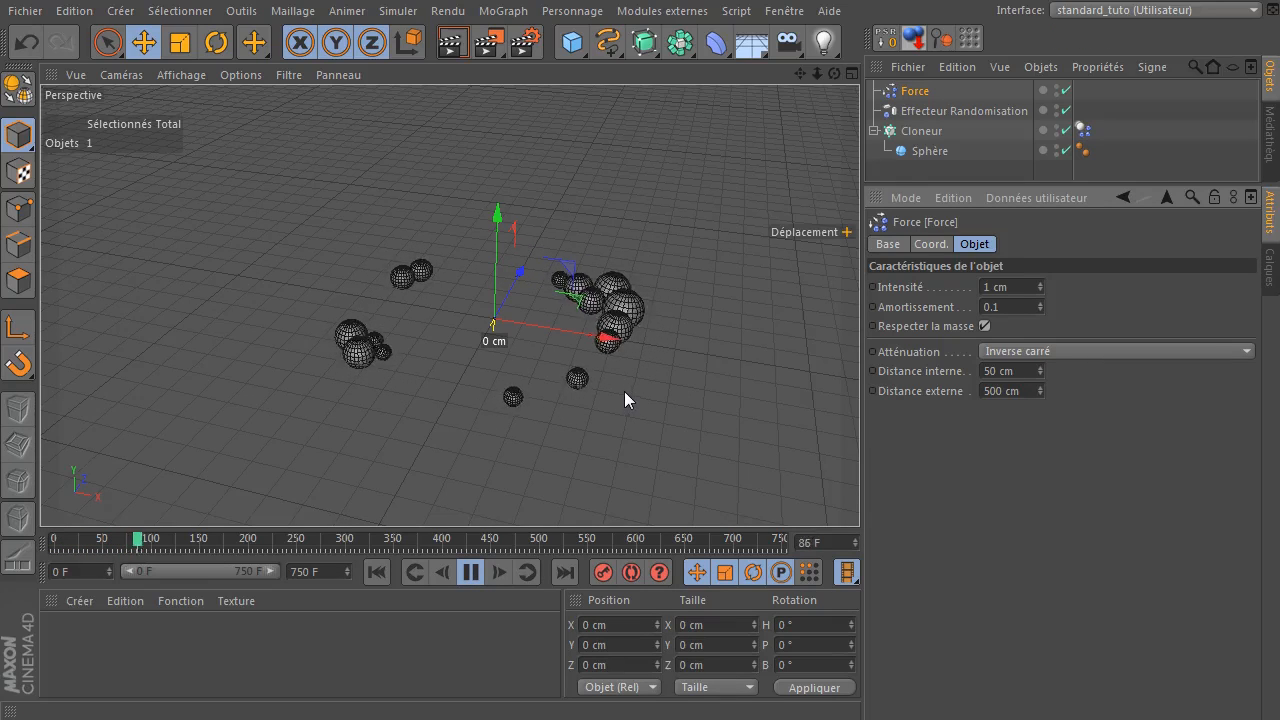
pyautogui.click(471, 572)
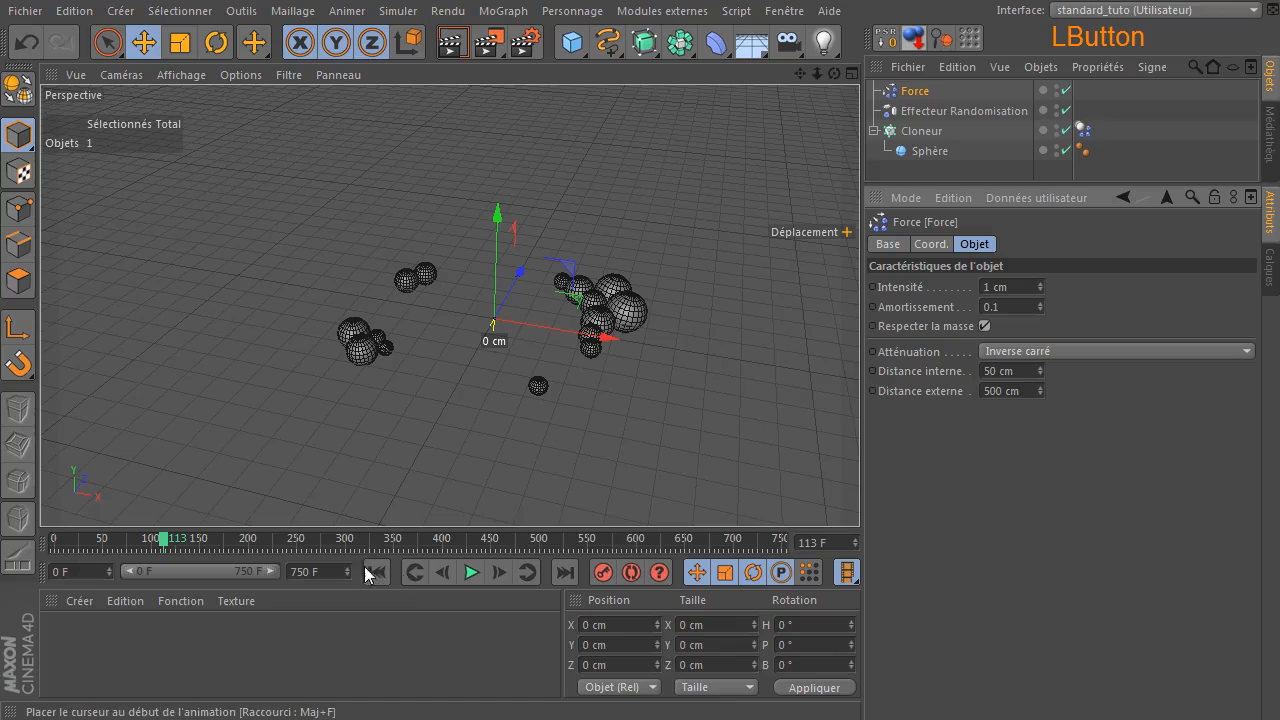
pyautogui.click(376, 572)
# Set the Effecteur Randomisation's Echelle to 0.81 and raise its Source to 12383.
pyautogui.click(952, 114)
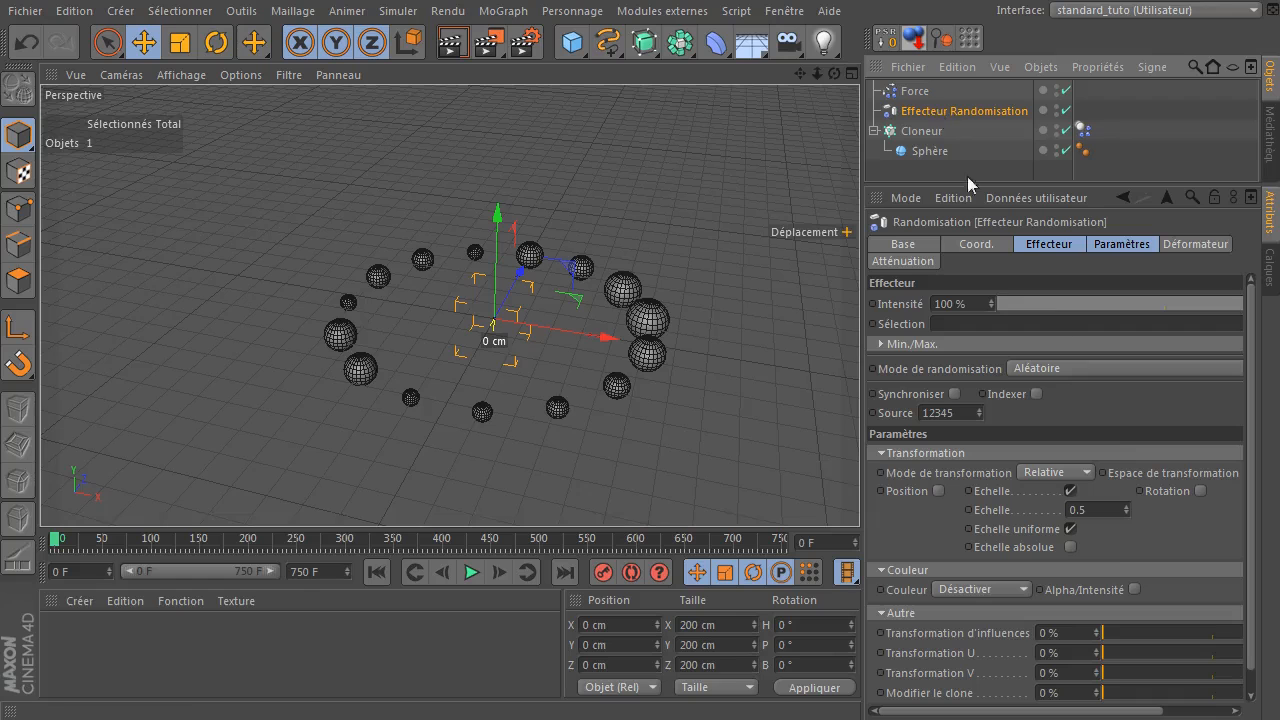
pyautogui.moveTo(1129, 513); pyautogui.dragTo(1078, 492)
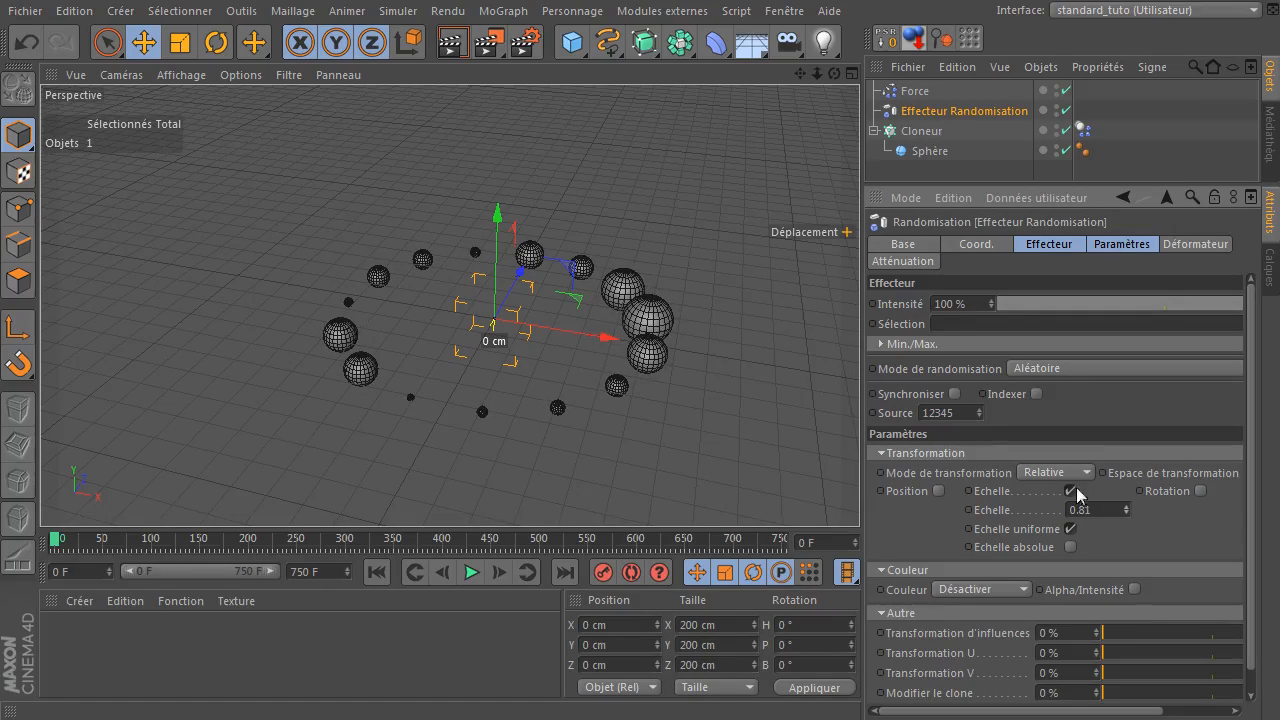
pyautogui.click(980, 410)
pyautogui.click(980, 410)
pyautogui.click(980, 410)
pyautogui.click(980, 410)
pyautogui.click(980, 410)
pyautogui.click(980, 410)
pyautogui.click(980, 410)
pyautogui.click(980, 410)
pyautogui.click(980, 410)
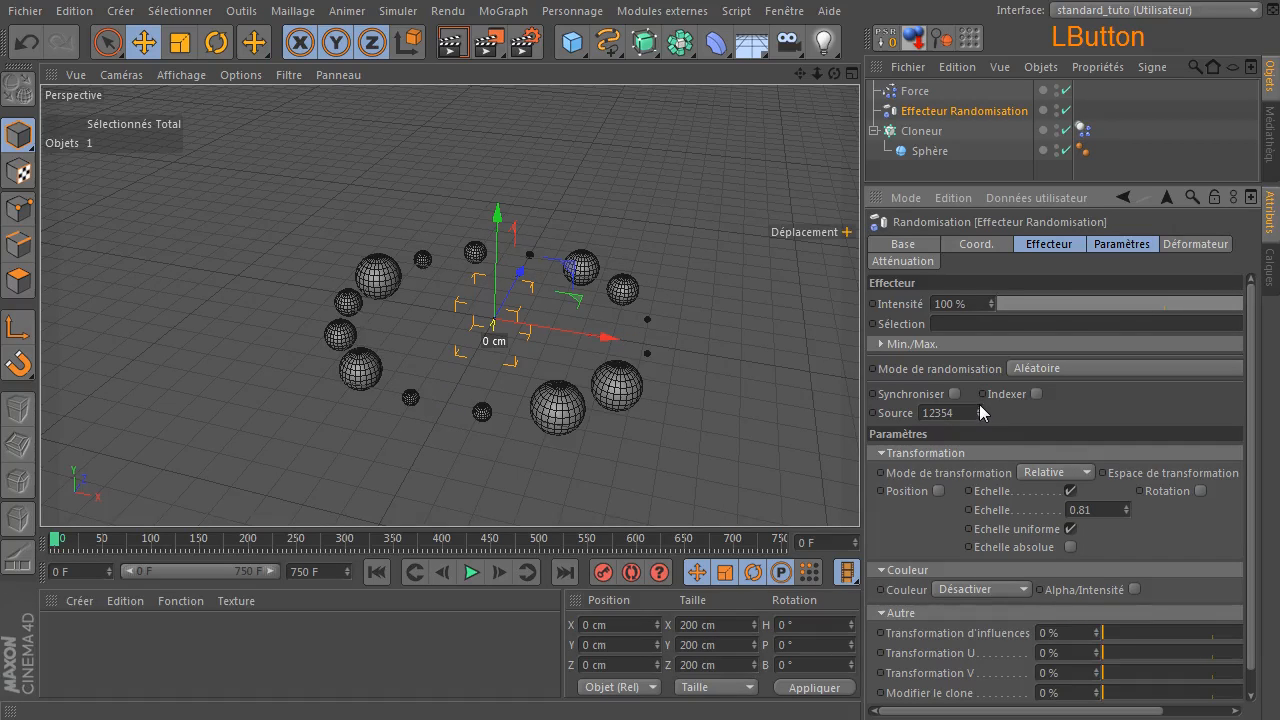
pyautogui.click(980, 410)
pyautogui.click(980, 410)
pyautogui.click(980, 410)
pyautogui.click(980, 410)
pyautogui.click(980, 410)
pyautogui.click(980, 410)
pyautogui.click(980, 408)
pyautogui.click(980, 408)
pyautogui.click(980, 408)
pyautogui.click(980, 408)
pyautogui.click(980, 408)
pyautogui.click(980, 408)
pyautogui.click(980, 408)
pyautogui.click(980, 408)
pyautogui.click(980, 408)
pyautogui.click(980, 408)
pyautogui.moveTo(980, 408); pyautogui.dragTo(980, 393)
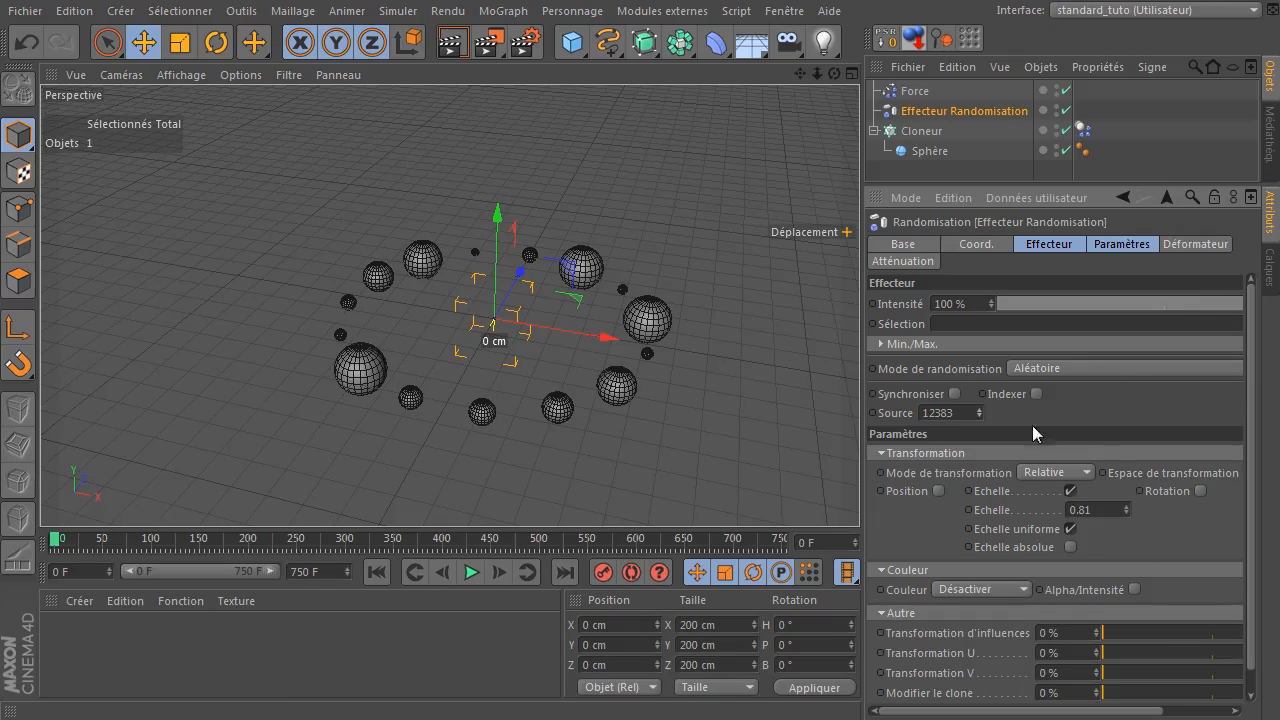
# Reset the Effecteur Randomisation's Echelle to 0 and delete the effector.
pyautogui.rightClick(1124, 509)
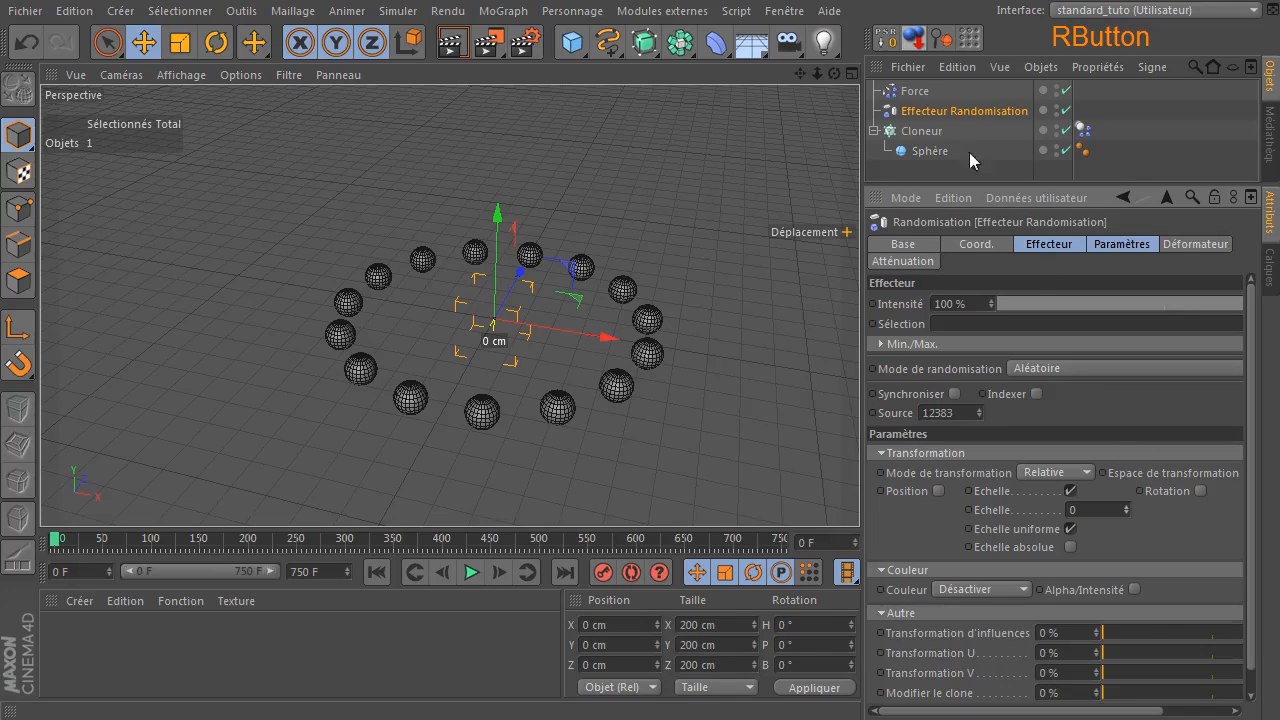
pyautogui.click(966, 111)
pyautogui.press('Delete')
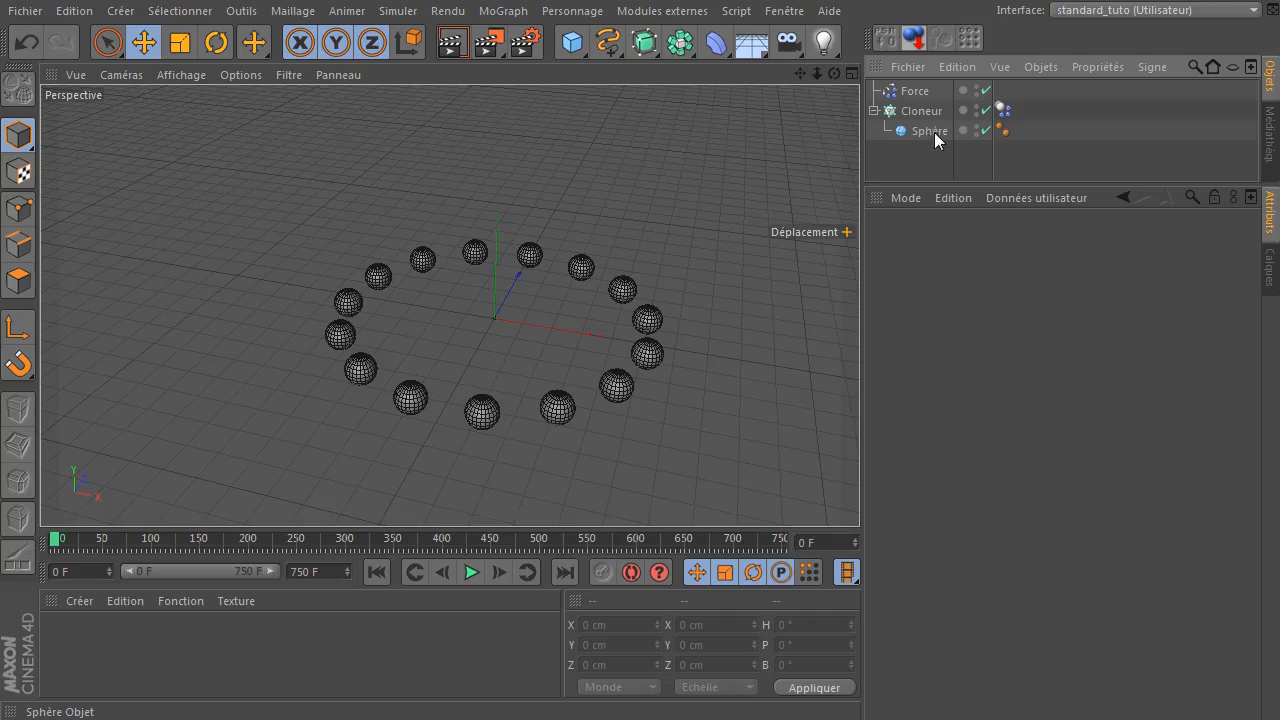
# Duplicate the Cloneur's Sphère as a separate object outside the cloner and give the copy a body dynamics tag.
pyautogui.click(929, 128)
pyautogui.keyDown('ctrl'); pyautogui.moveTo(920, 129); pyautogui.dragTo(952, 151); pyautogui.keyUp('ctrl')
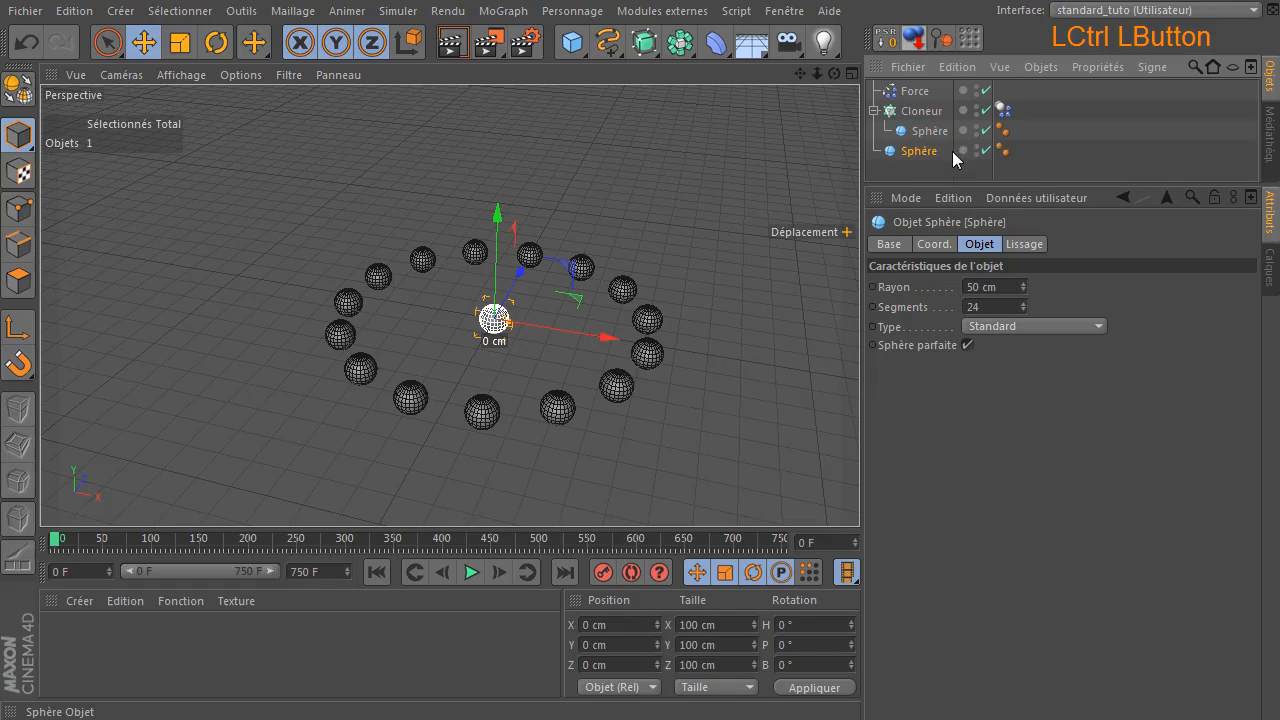
pyautogui.rightClick(925, 153)
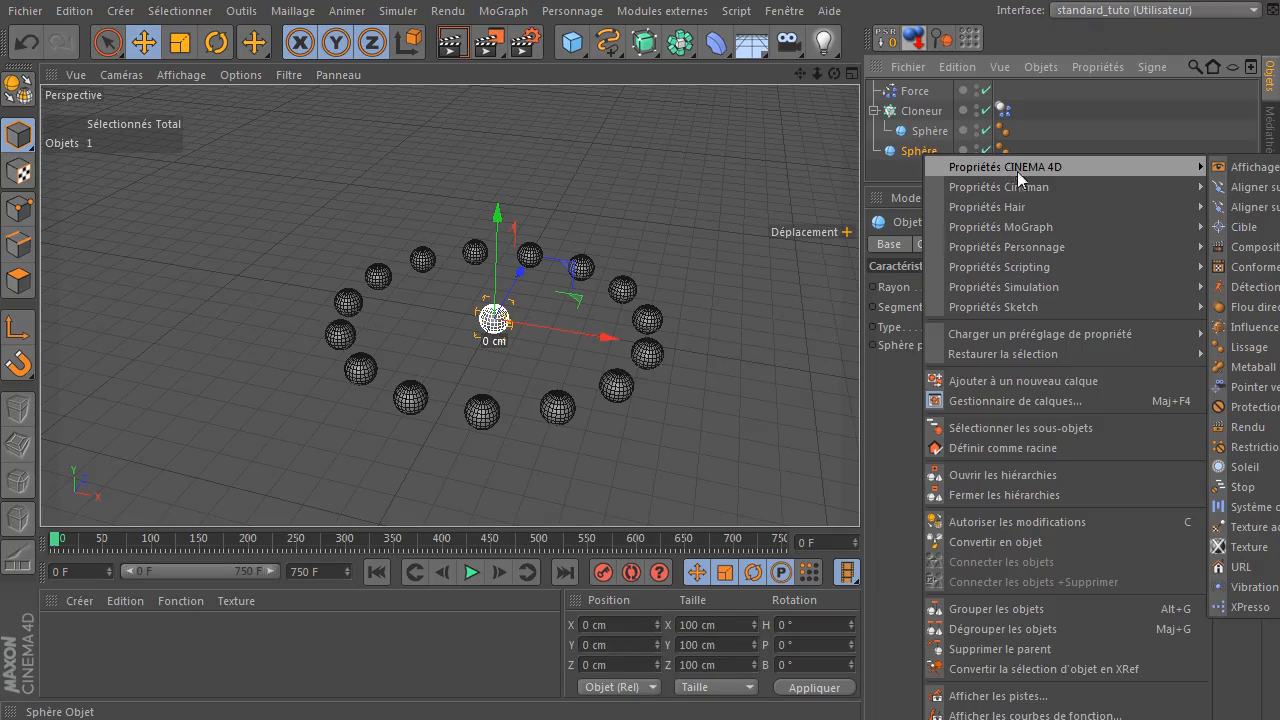
pyautogui.click(1250, 287)
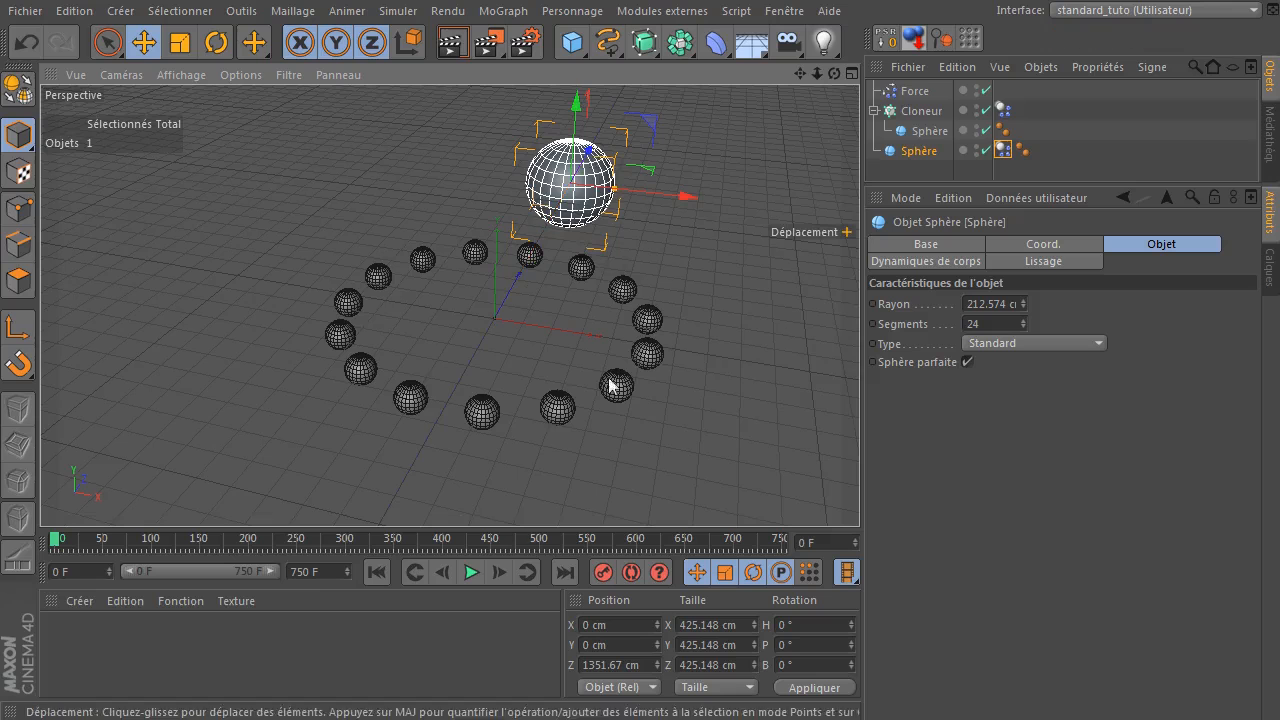
# Play the simulation with the large separate Sphère, inspect its body dynamics tag, and replay from the first frame.
pyautogui.click(471, 573)
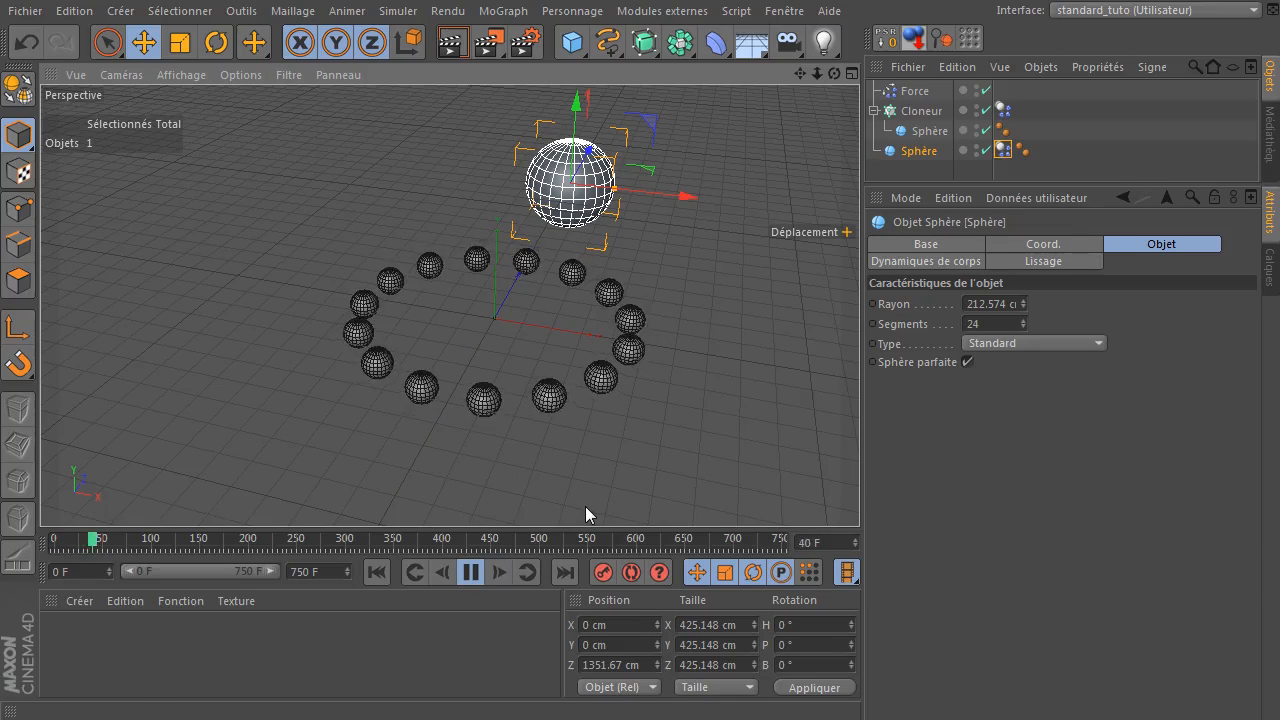
pyautogui.click(471, 573)
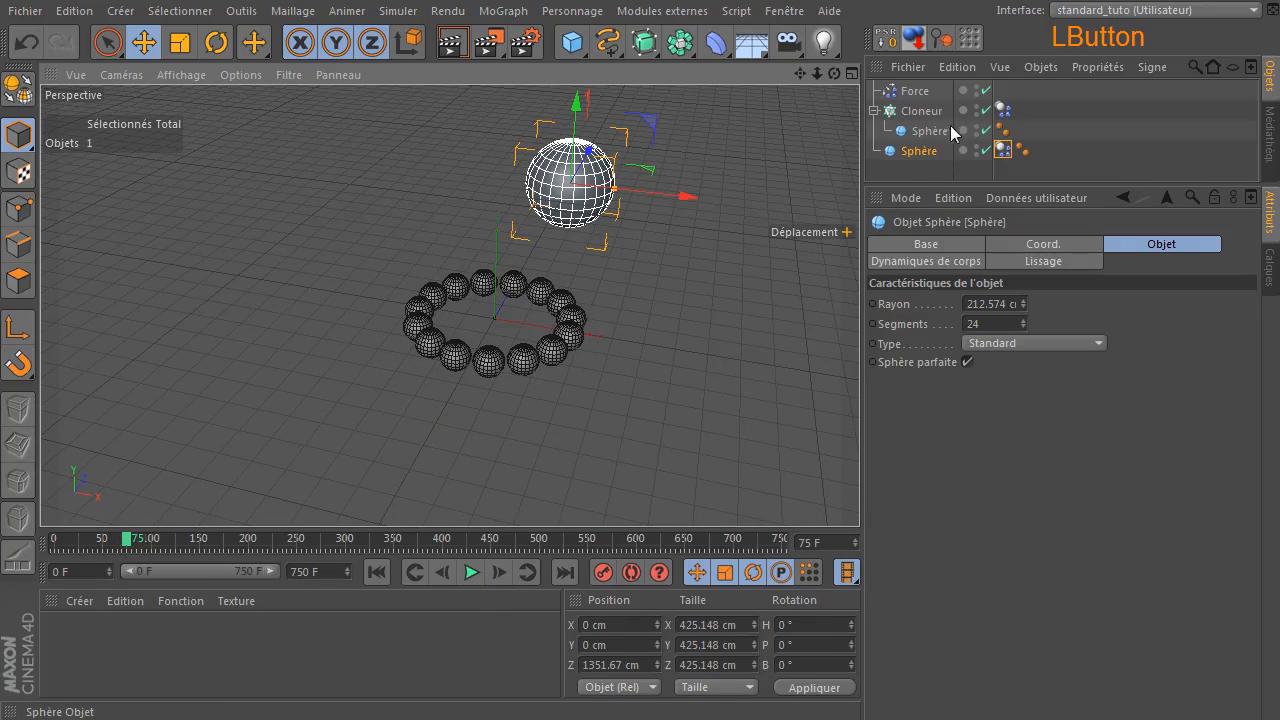
pyautogui.click(898, 86)
pyautogui.moveTo(802, 76); pyautogui.dragTo(735, 110)
pyautogui.click(1002, 150)
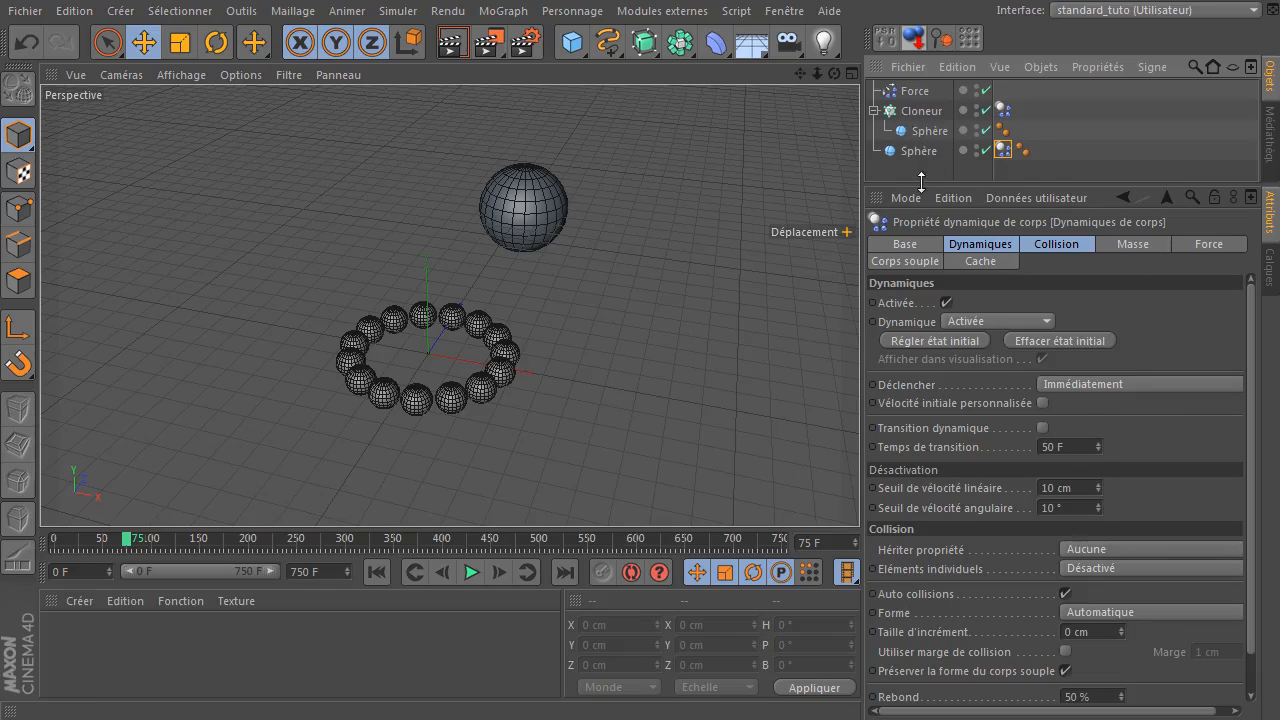
pyautogui.click(468, 572)
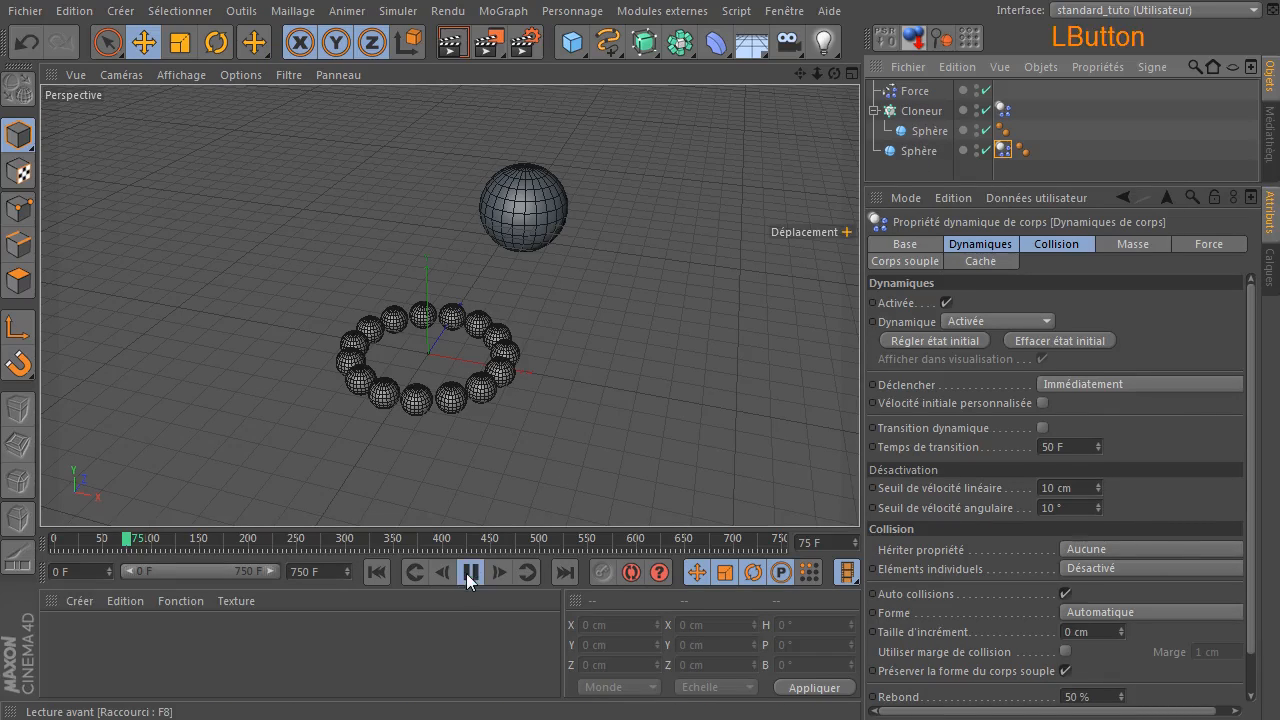
pyautogui.click(379, 570)
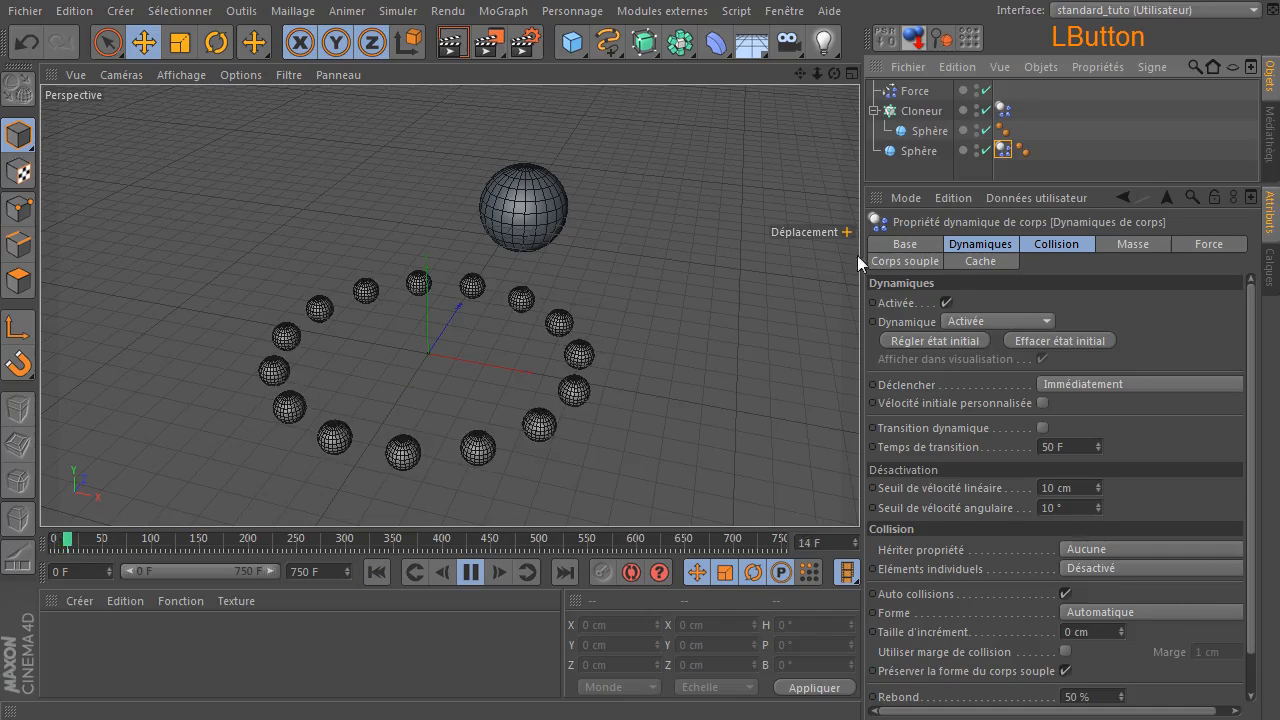
# Move the large separate Sphère closer to the ring of clones along its Z axis and run the simulation from the first frame.
pyautogui.click(930, 151)
pyautogui.click(468, 572)
pyautogui.click(378, 572)
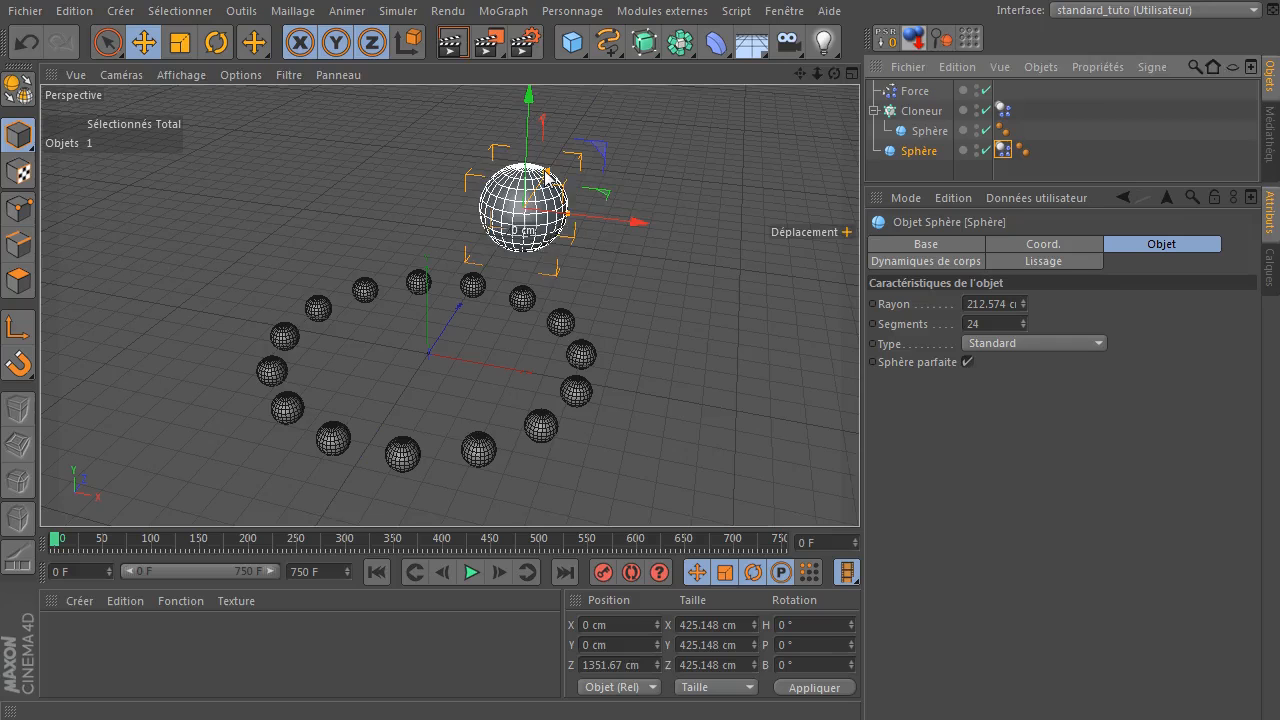
pyautogui.moveTo(556, 178); pyautogui.dragTo(534, 212)
pyautogui.click(474, 573)
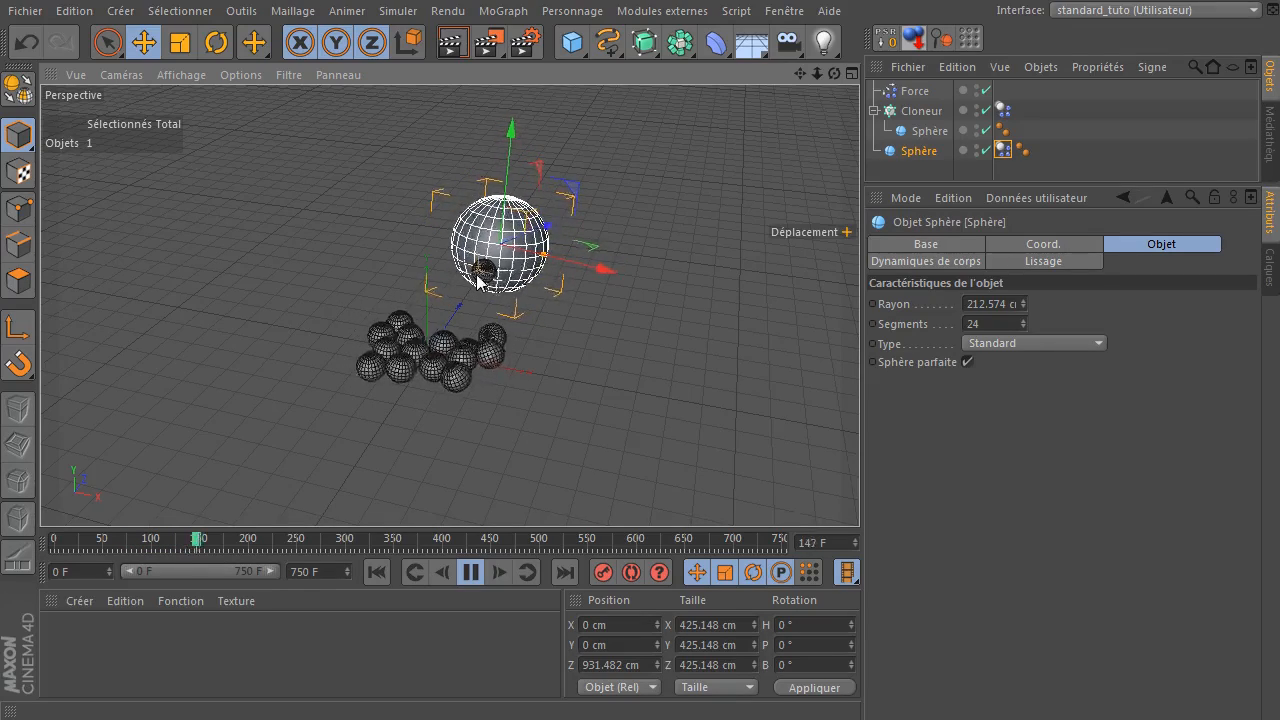
pyautogui.click(471, 572)
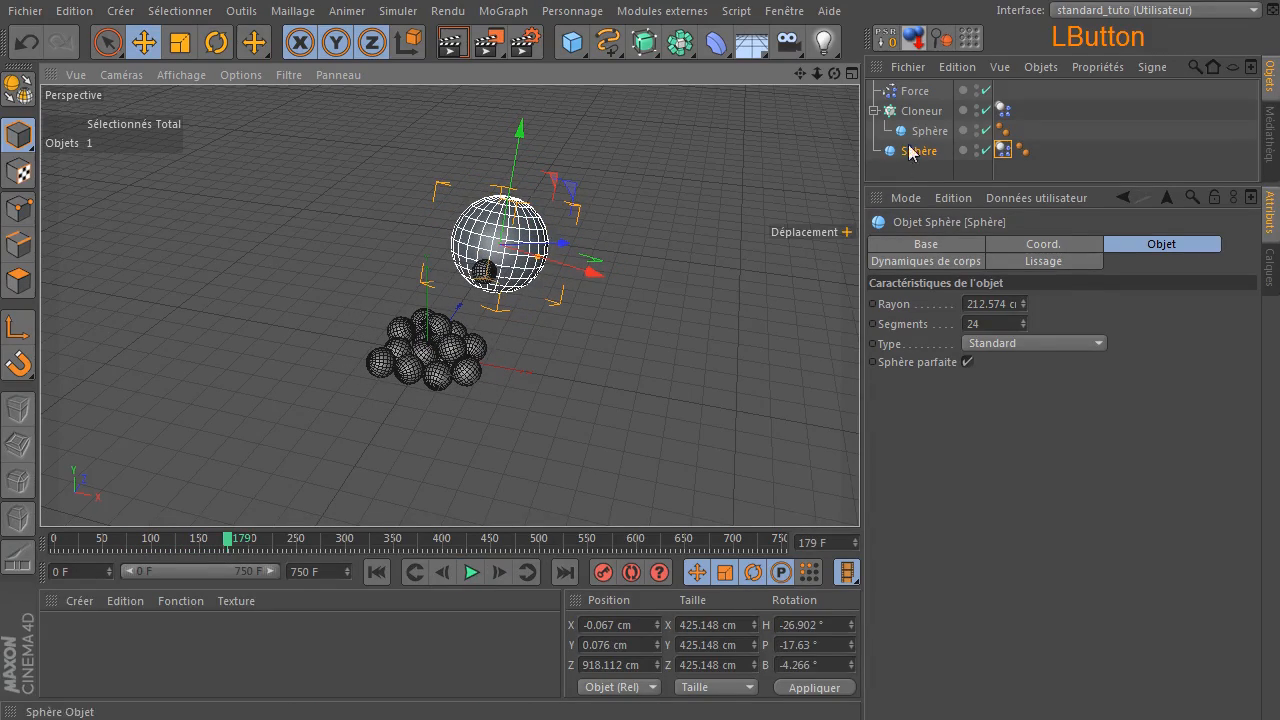
# Set the Force object's Distance externe to 1000 cm, run the simulation from the start, and return to the first frame.
pyautogui.click(913, 91)
pyautogui.moveTo(1030, 391); pyautogui.dragTo(868, 398)
pyautogui.write('1000')
pyautogui.press('Return')
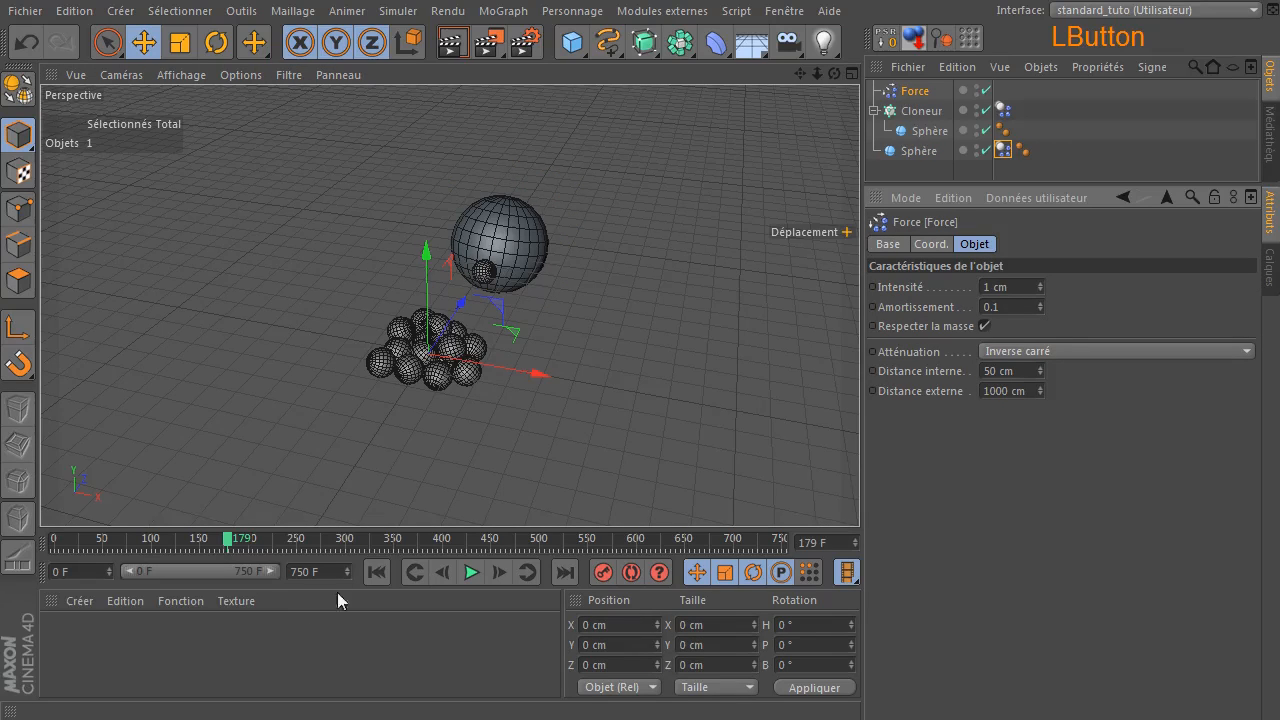
pyautogui.click(377, 572)
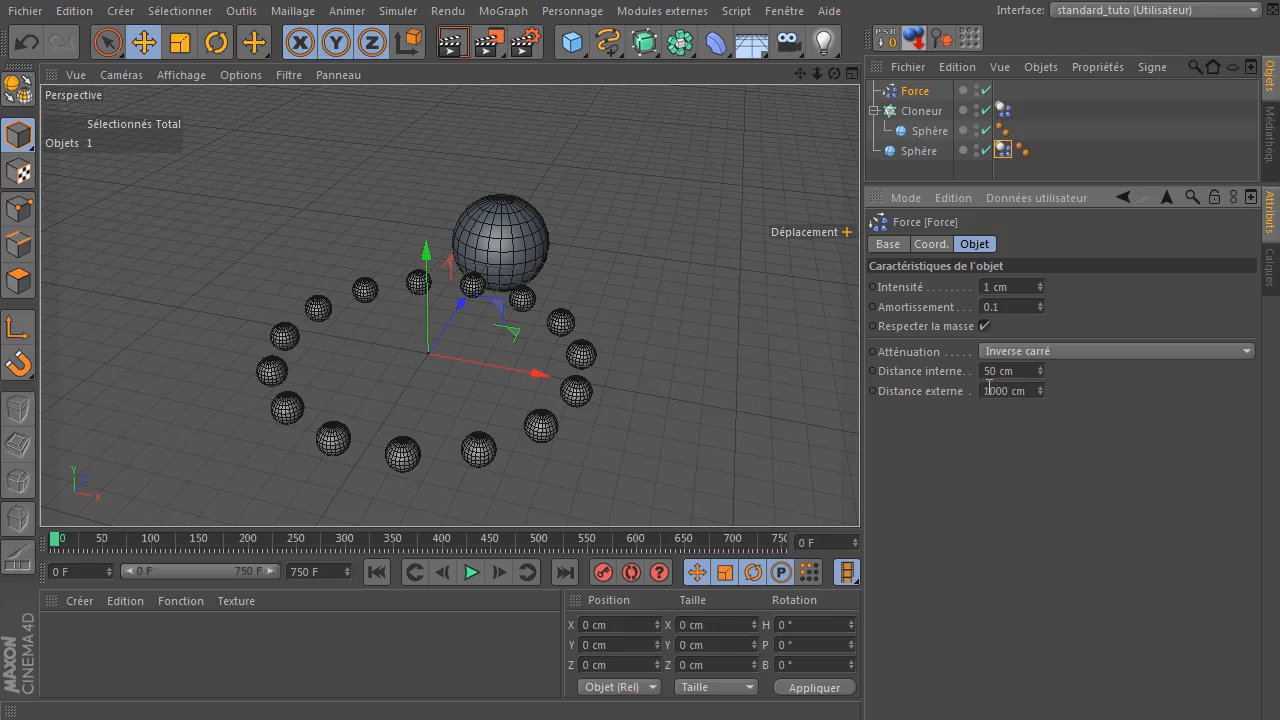
pyautogui.click(468, 572)
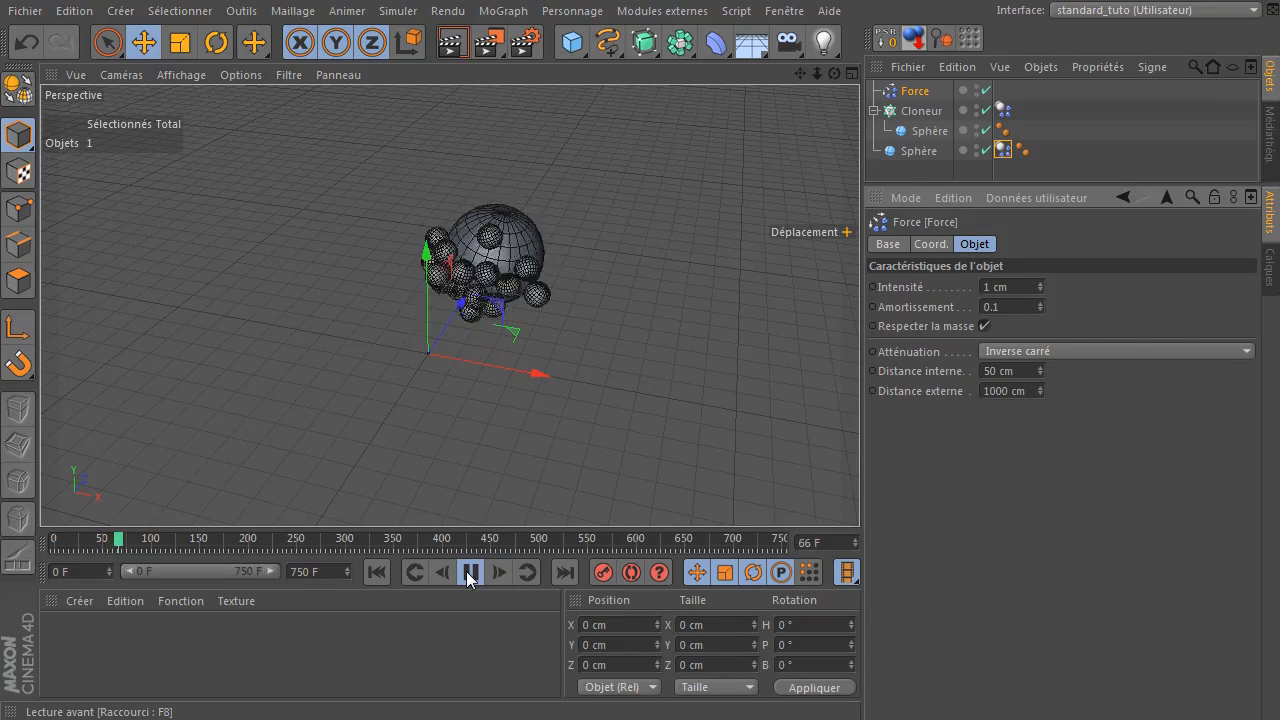
pyautogui.click(468, 572)
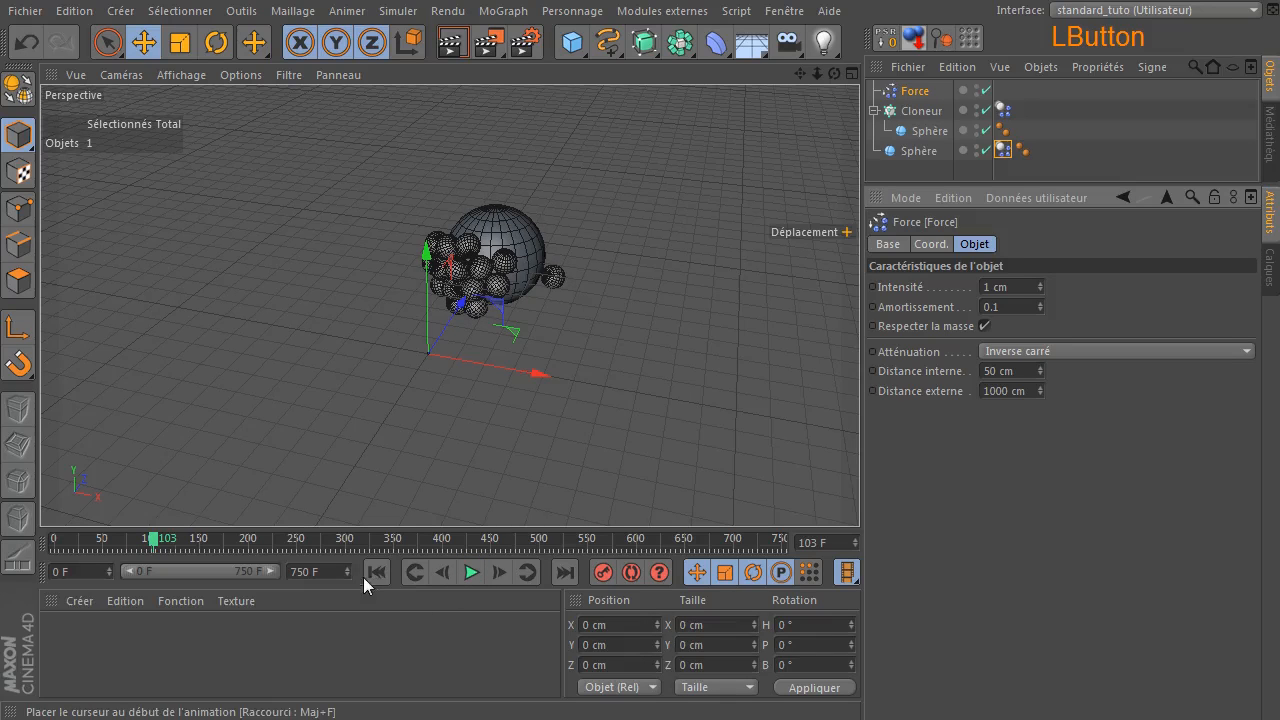
pyautogui.click(377, 572)
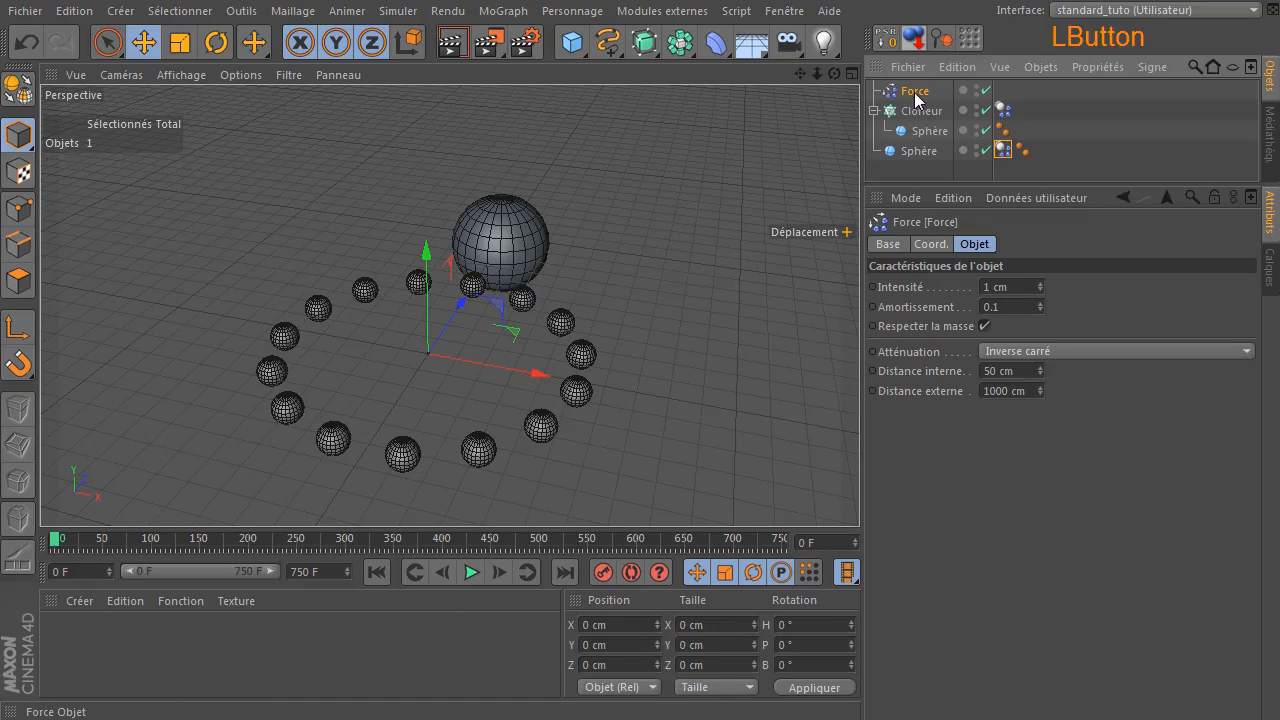
# Compare the simulation with Respecter la masse disabled and re-enabled on the Force object.
pyautogui.click(984, 326)
pyautogui.click(470, 572)
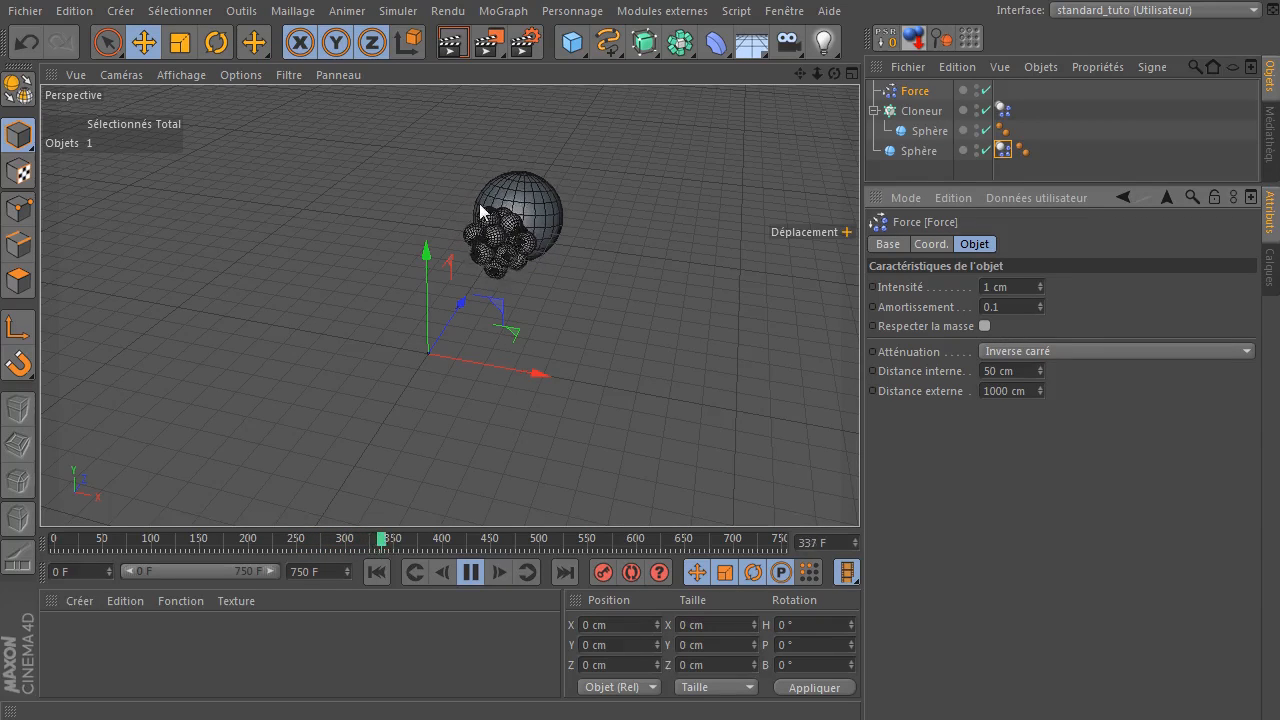
pyautogui.click(469, 572)
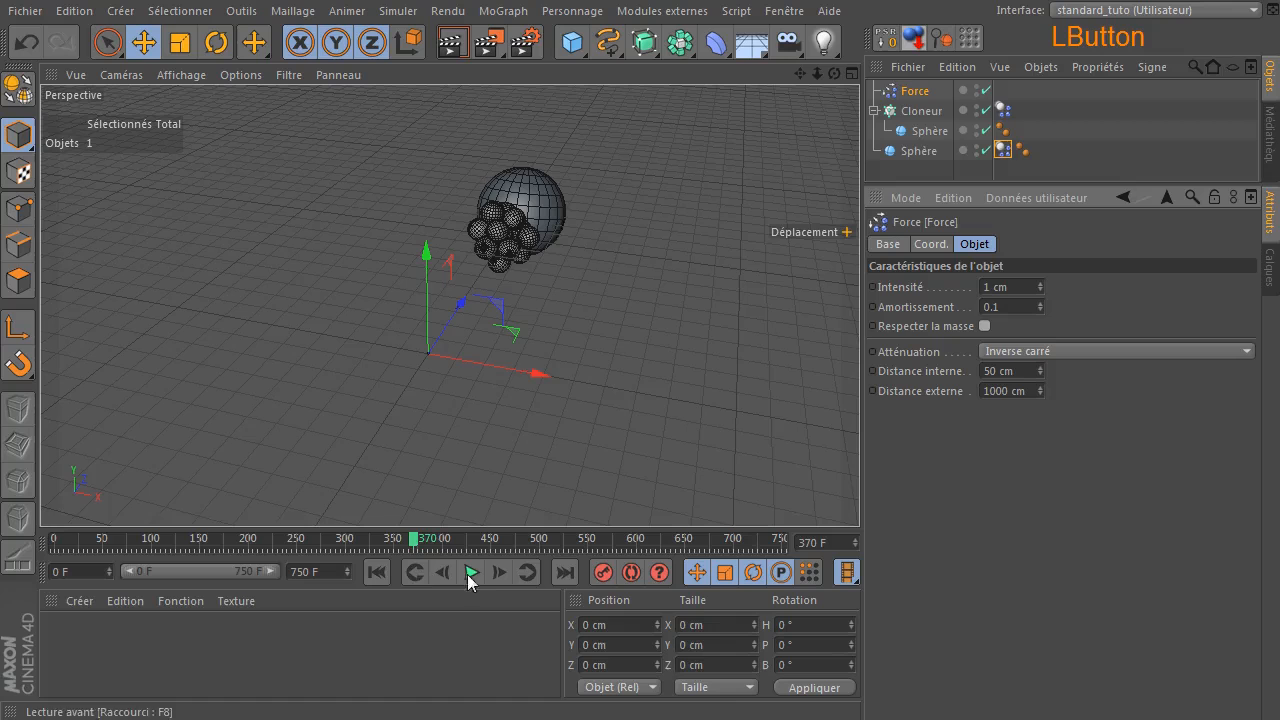
pyautogui.click(376, 571)
pyautogui.click(986, 326)
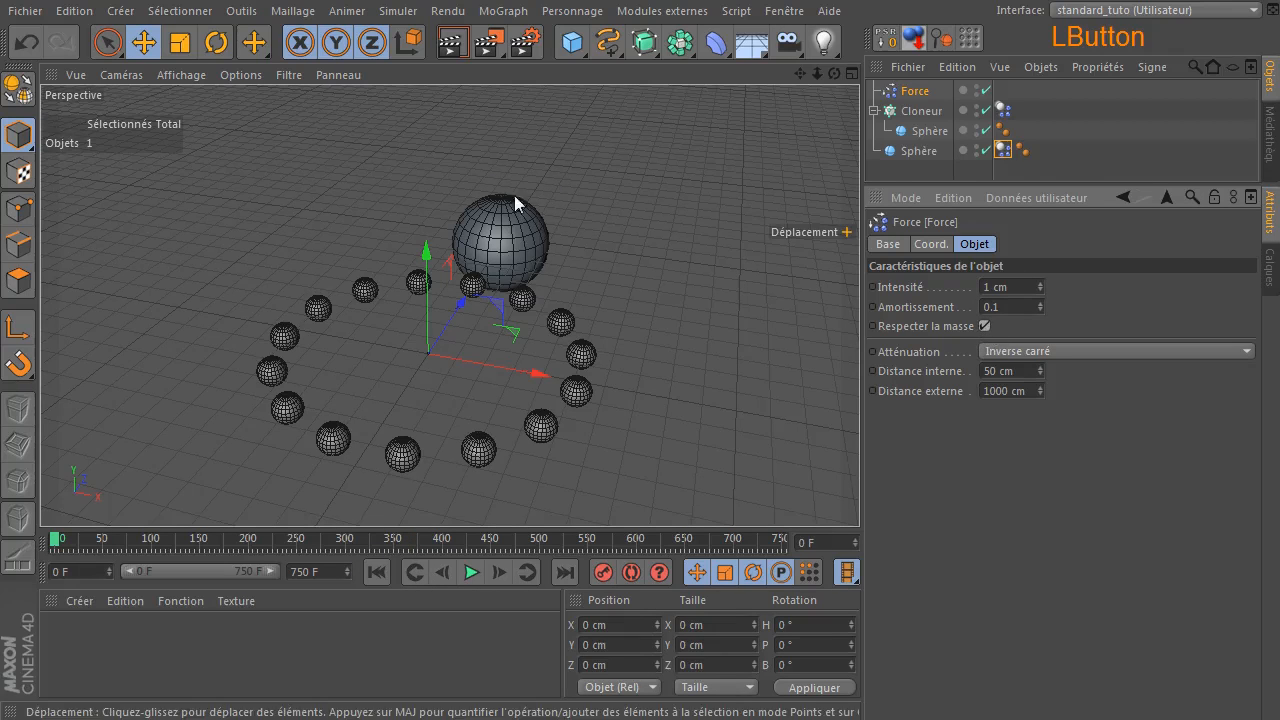
pyautogui.click(468, 575)
# Set the Force object's Intensité to -1 cm, play the simulation from the start, and return to the first frame.
pyautogui.click(1012, 289)
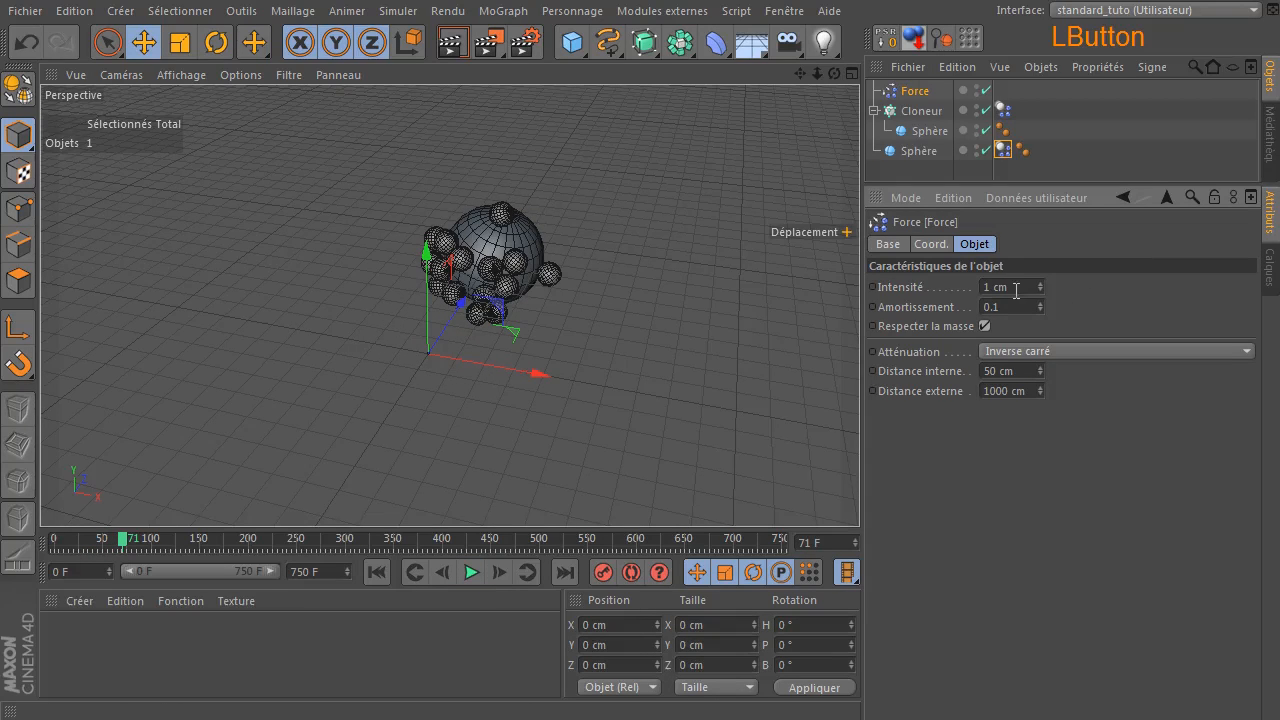
pyautogui.press('BackSpace')
pyautogui.write('-1')
pyautogui.click(976, 592)
pyautogui.click(391, 576)
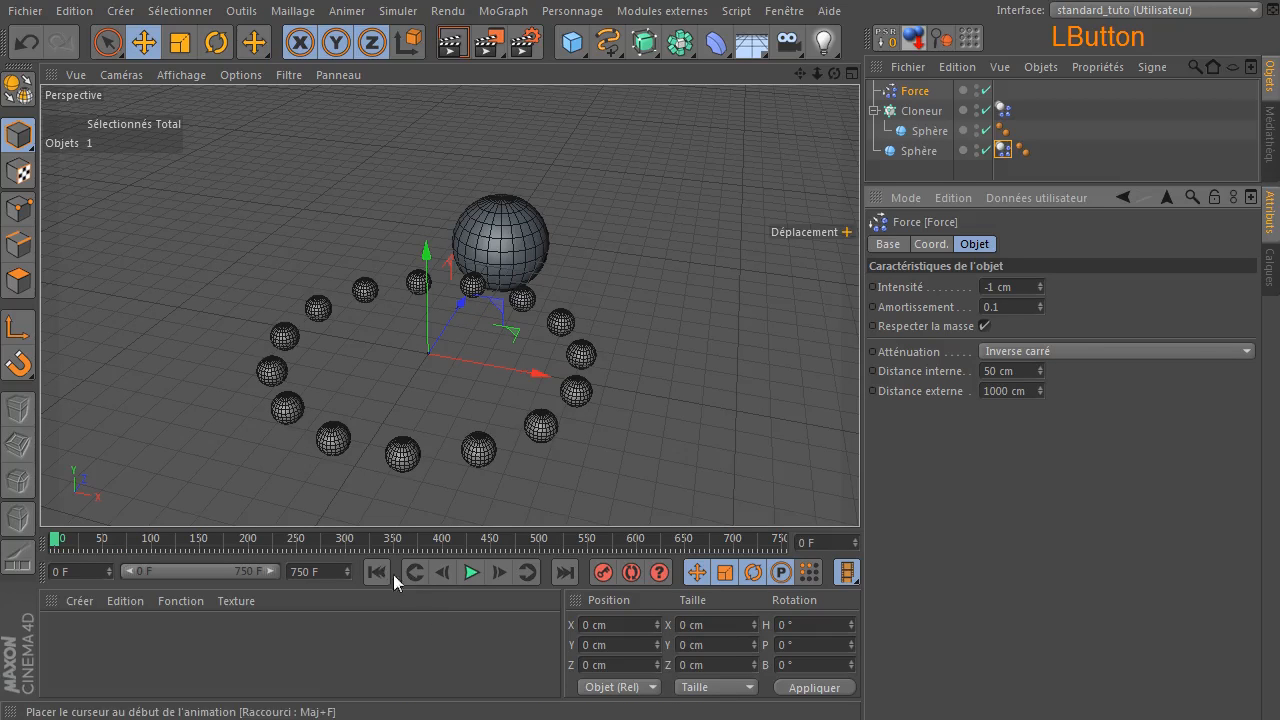
pyautogui.click(469, 573)
pyautogui.click(469, 573)
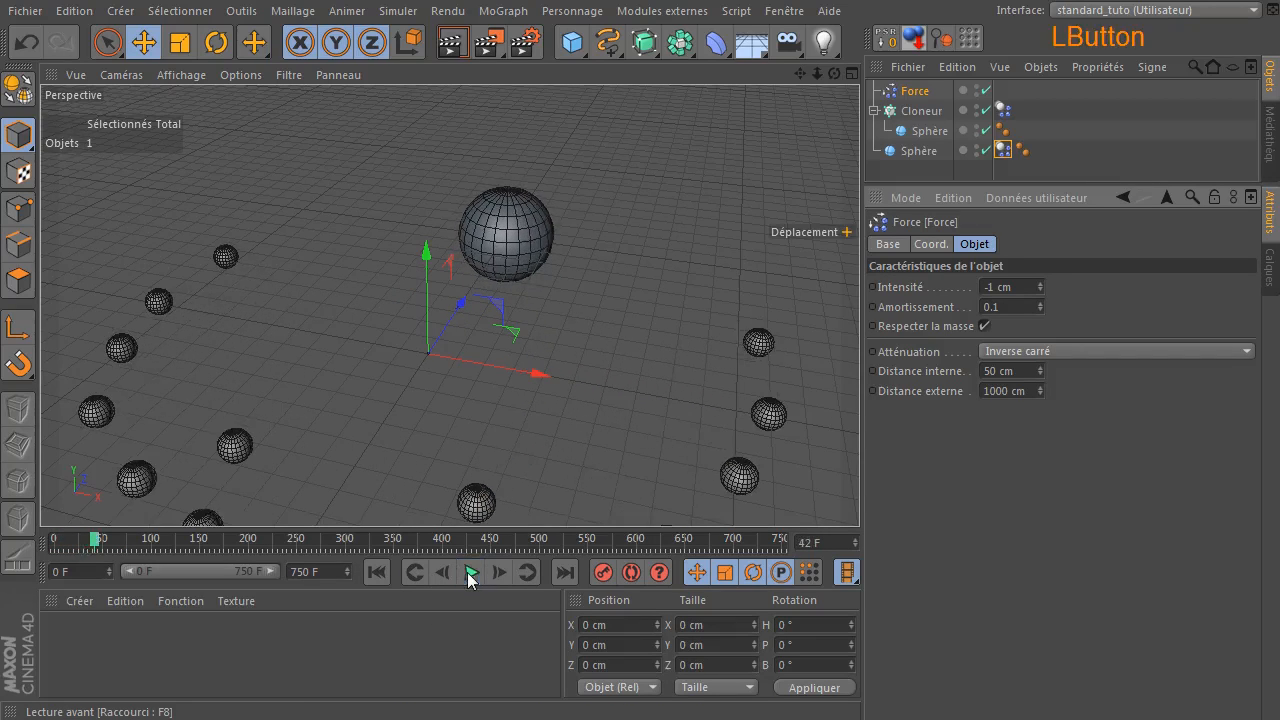
pyautogui.click(375, 572)
# Disable Respecter la masse on the Force object, play the simulation with negative intensity, and return to the first frame.
pyautogui.click(982, 328)
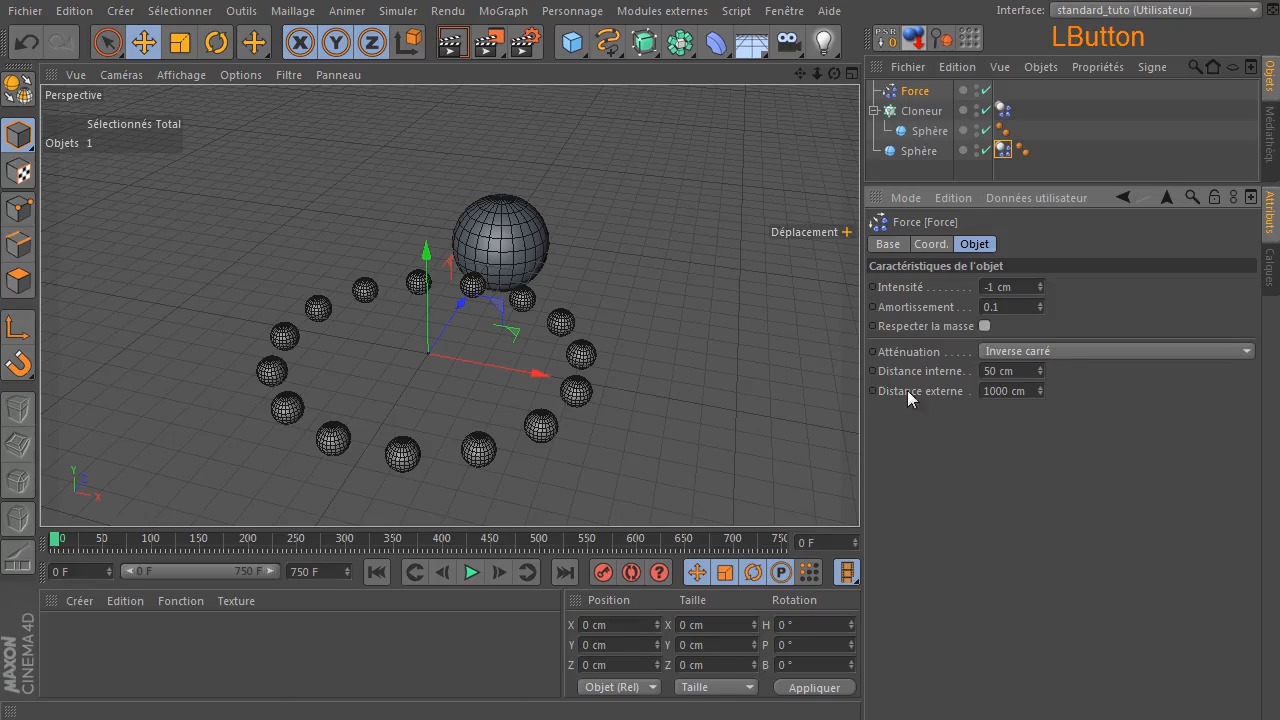
pyautogui.click(469, 573)
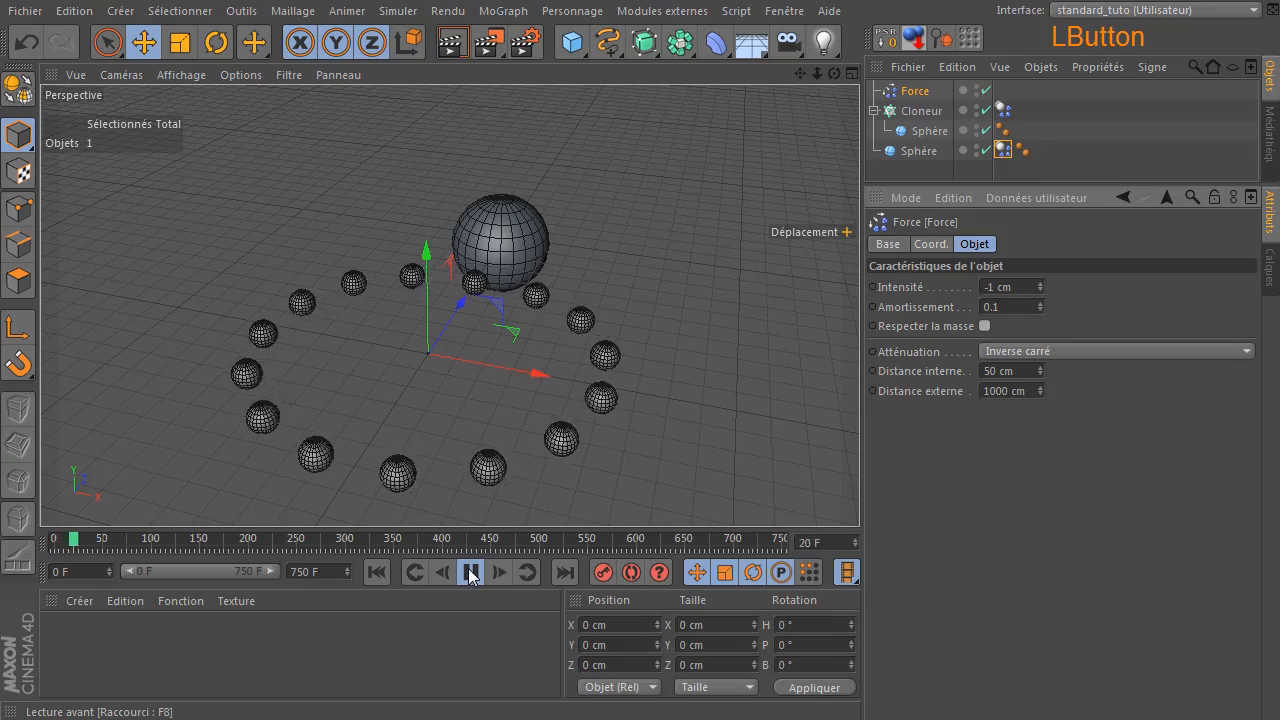
pyautogui.click(469, 573)
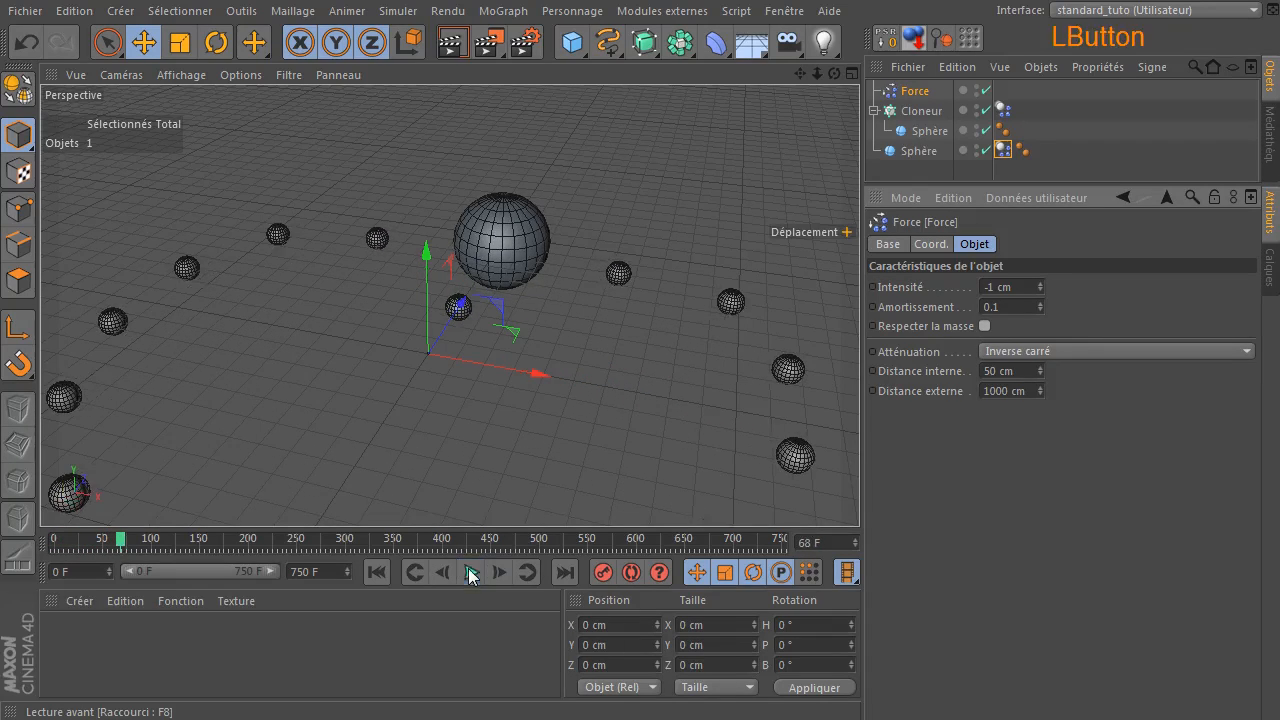
pyautogui.click(375, 572)
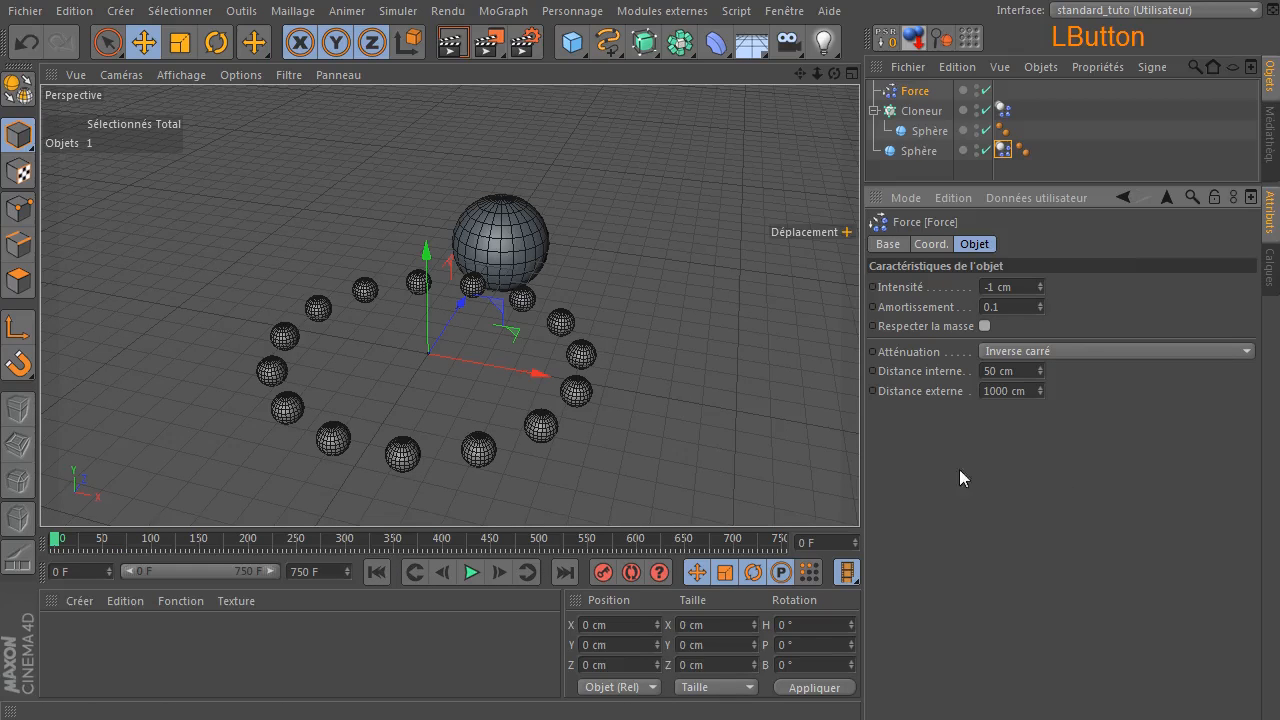
pyautogui.click(916, 92)
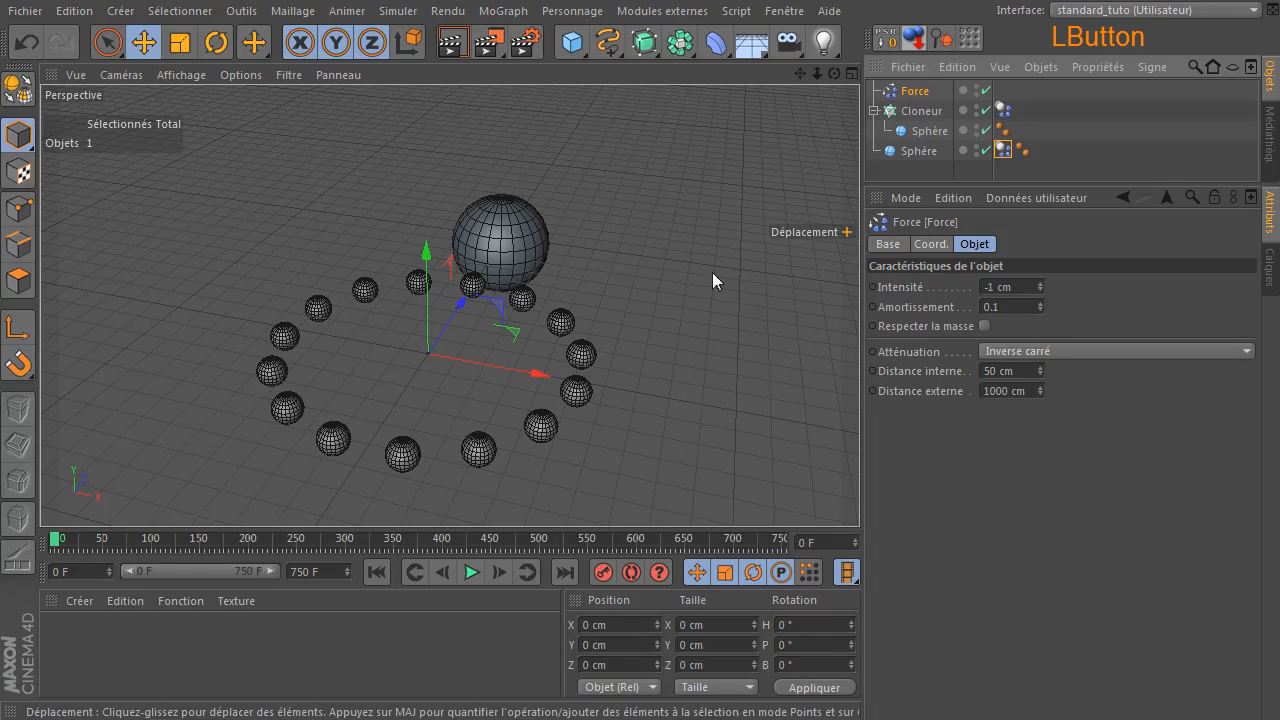
# Try moving the Force object away from the ring of clones and reset its position to the origin.
pyautogui.moveTo(529, 328); pyautogui.dragTo(235, 195)
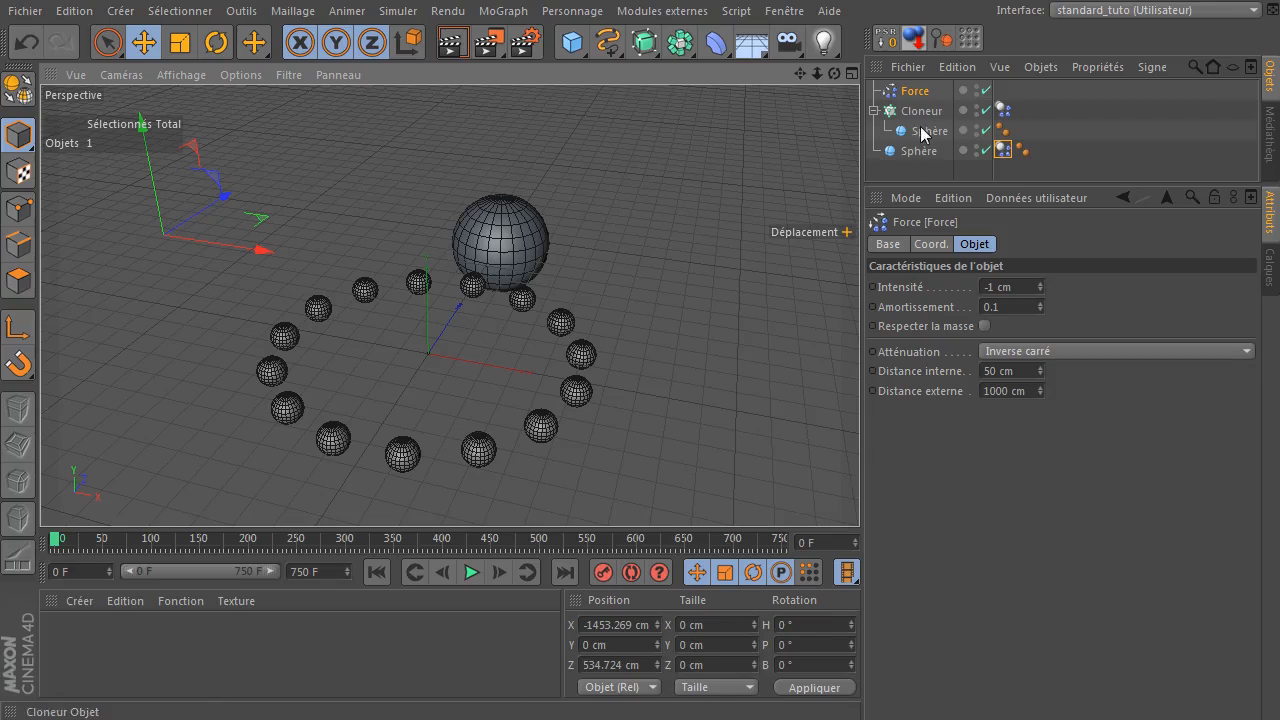
pyautogui.click(885, 37)
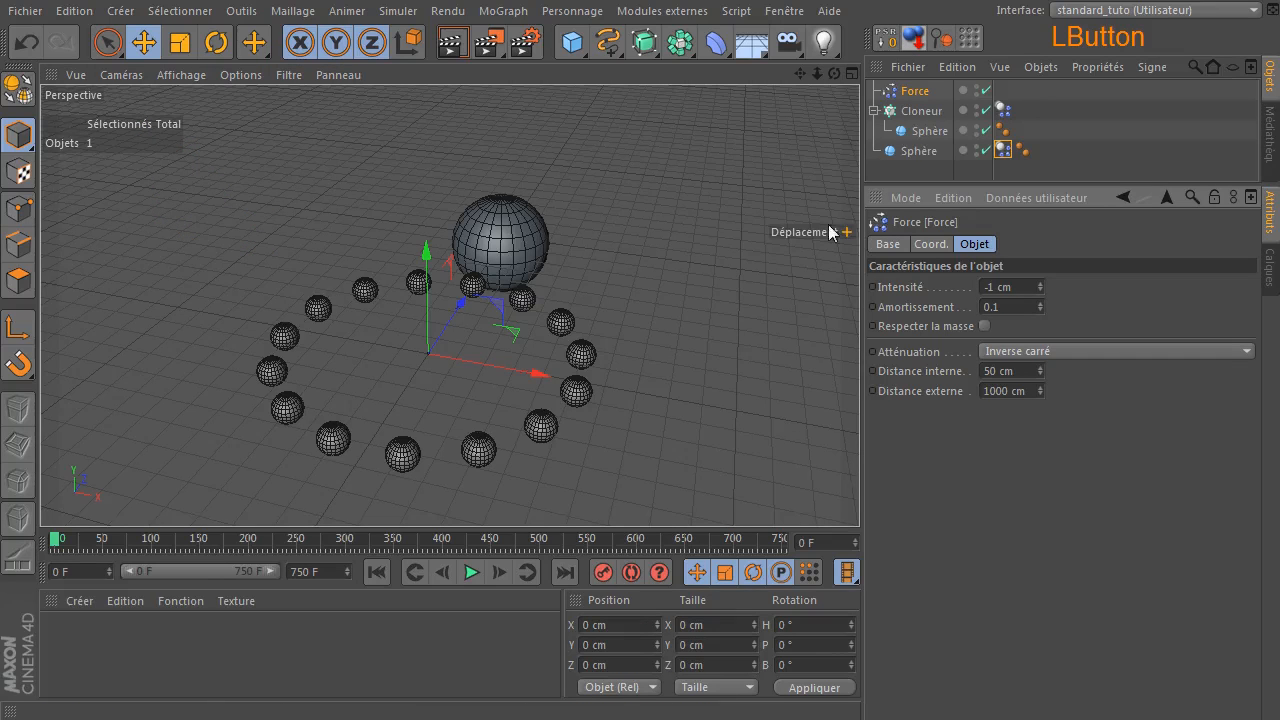
pyautogui.moveTo(834, 73); pyautogui.dragTo(725, 42)
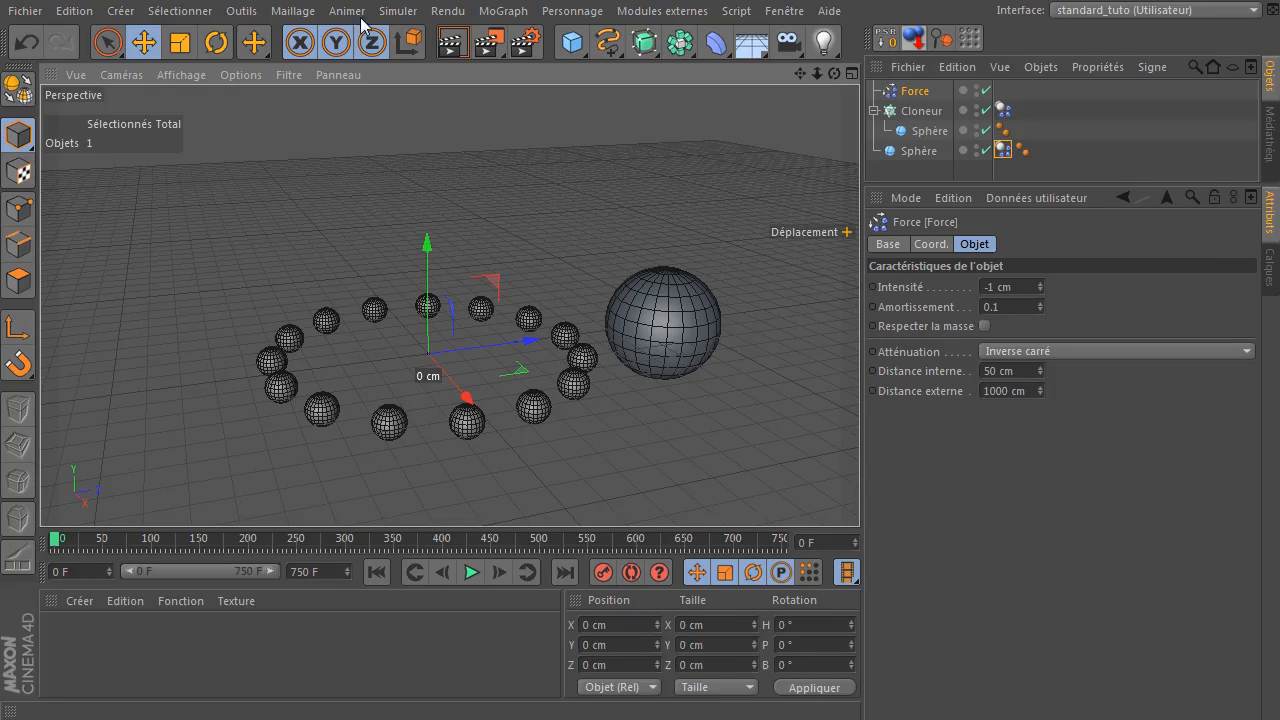
pyautogui.click(397, 11)
pyautogui.moveTo(406, 92)
pyautogui.moveTo(410, 60)
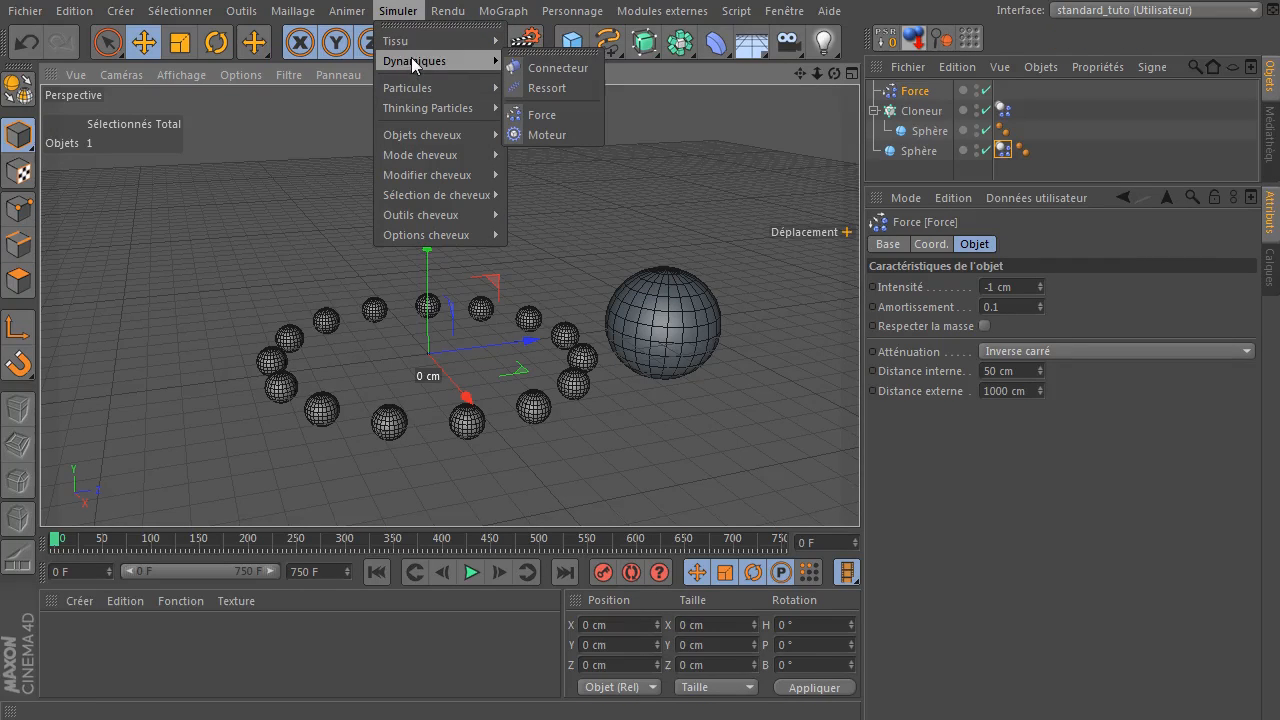
pyautogui.click(740, 168)
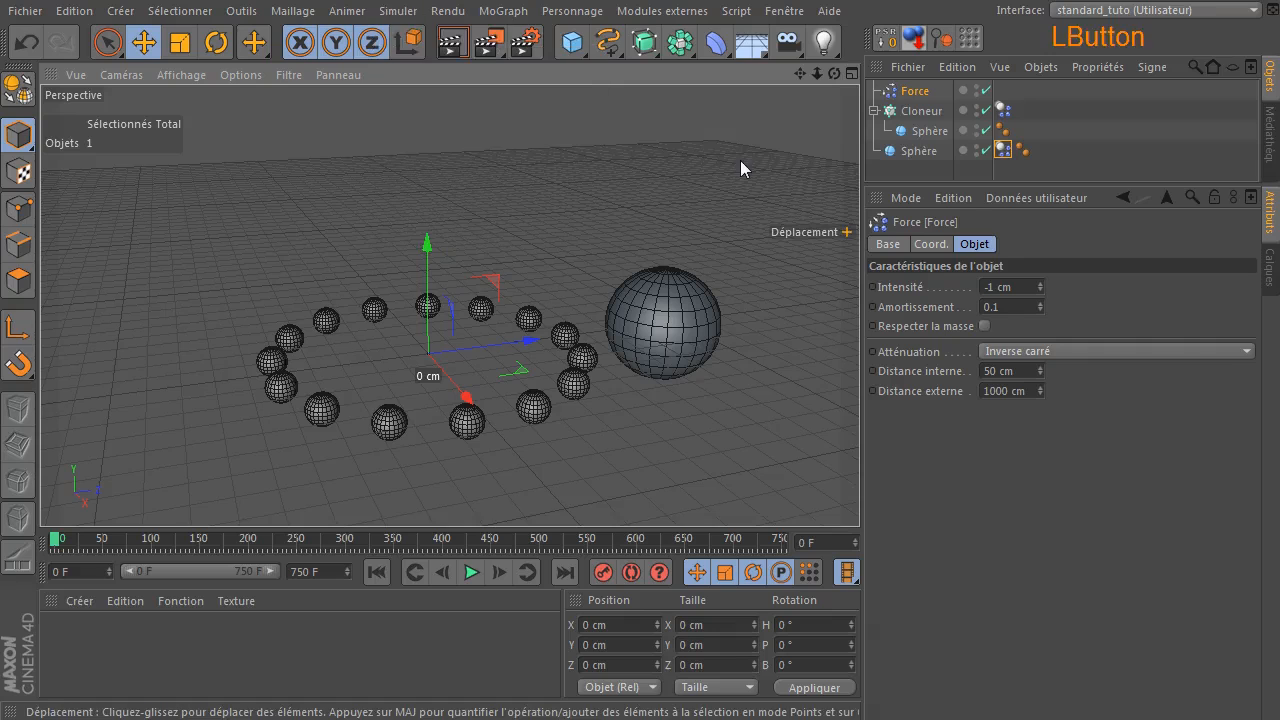
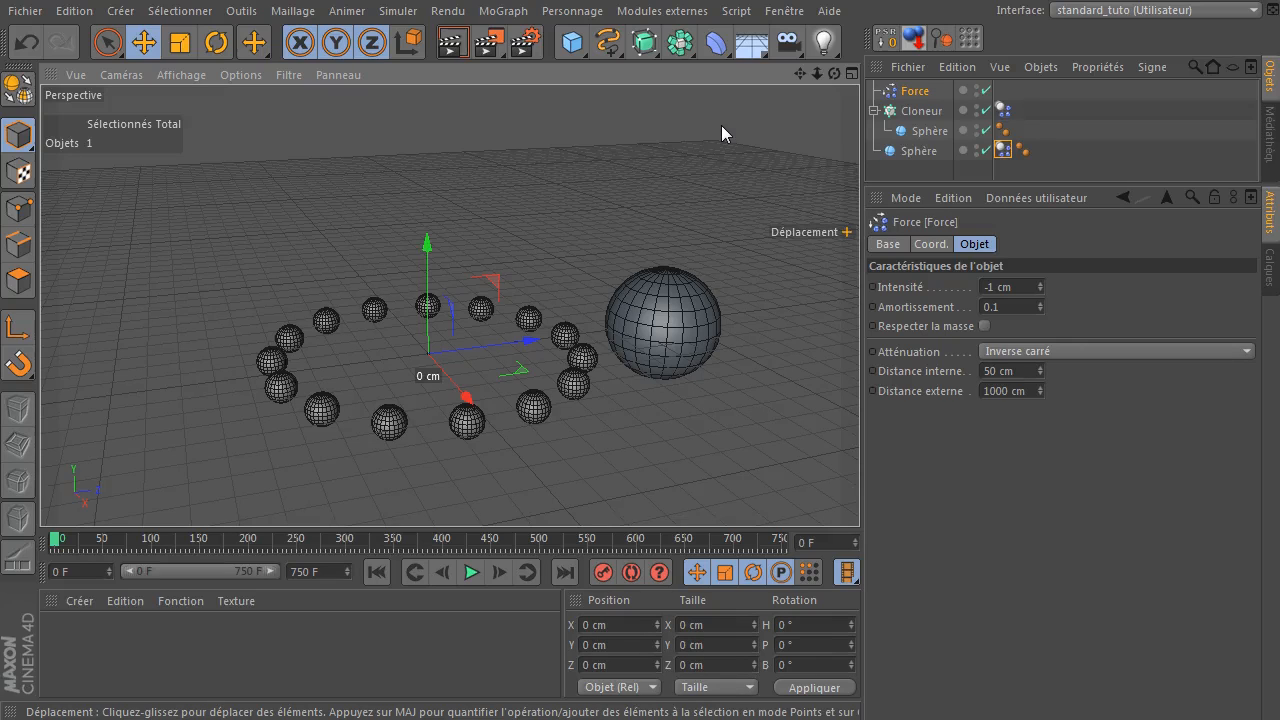
# Close the current project with the Force, Cloner and Sphere objects, leaving an empty scene.
pyautogui.click(591, 210)
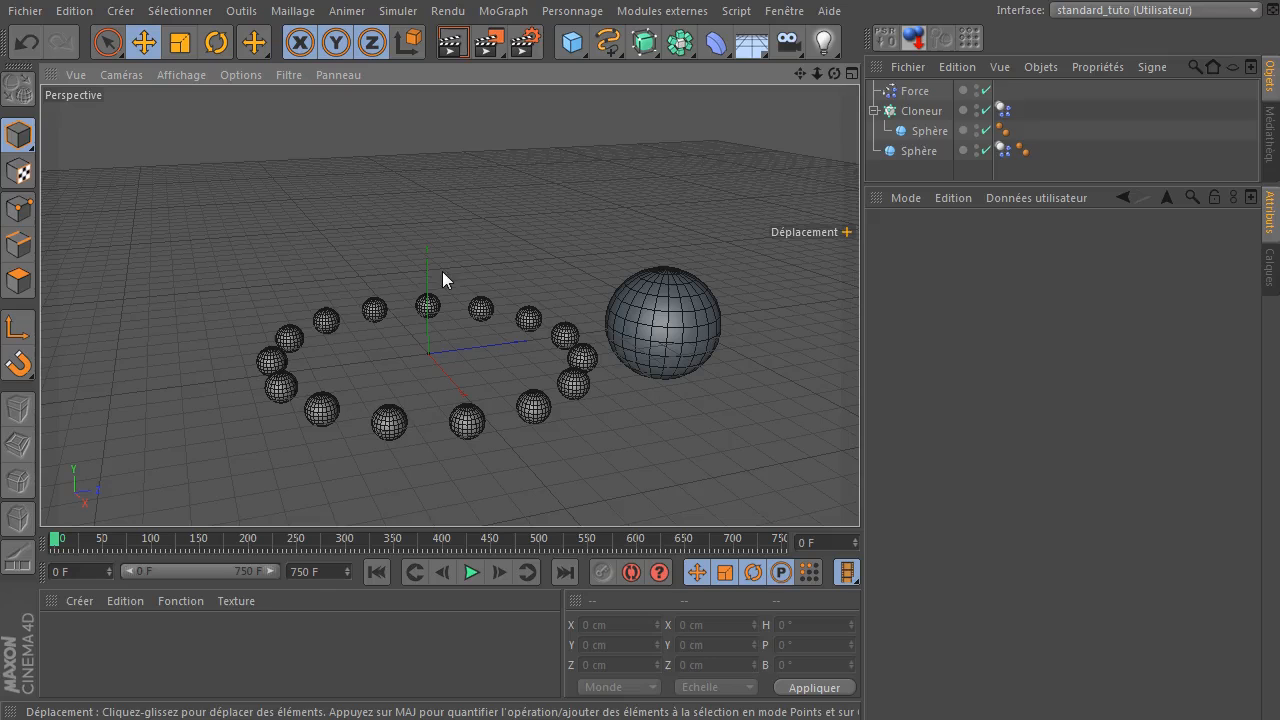
pyautogui.click(36, 12)
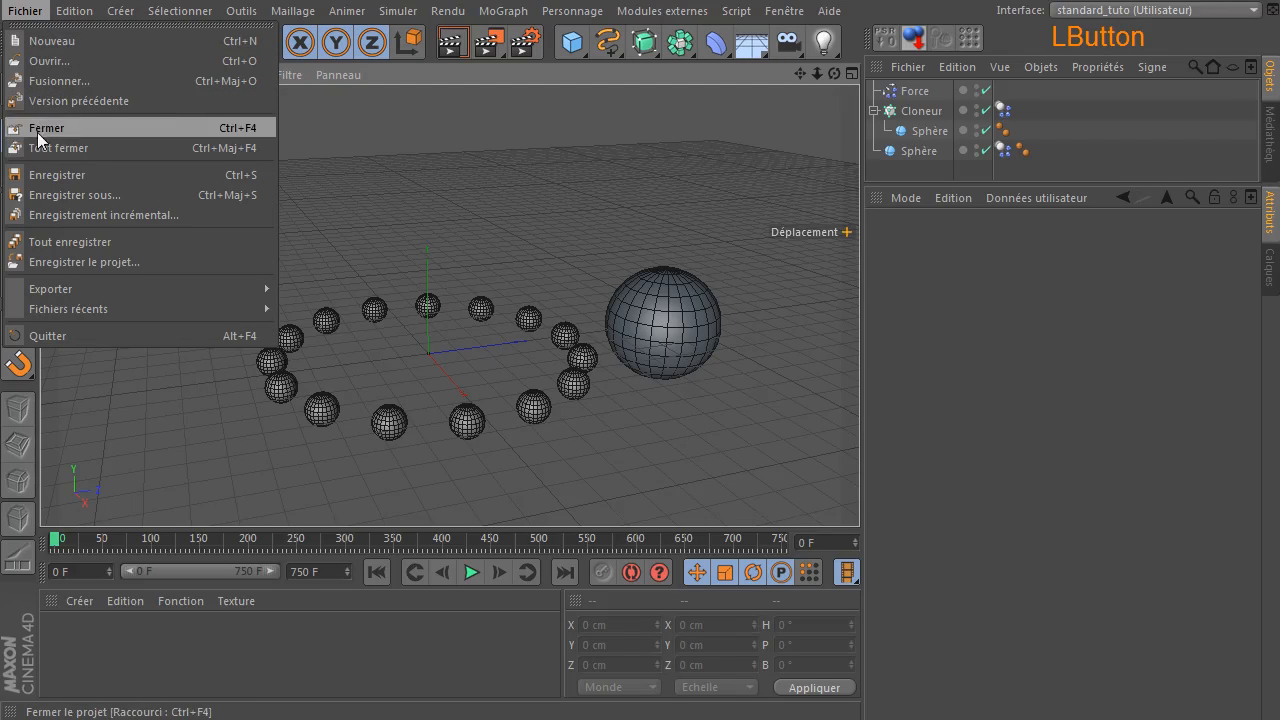
pyautogui.click(40, 130)
pyautogui.click(1040, 563)
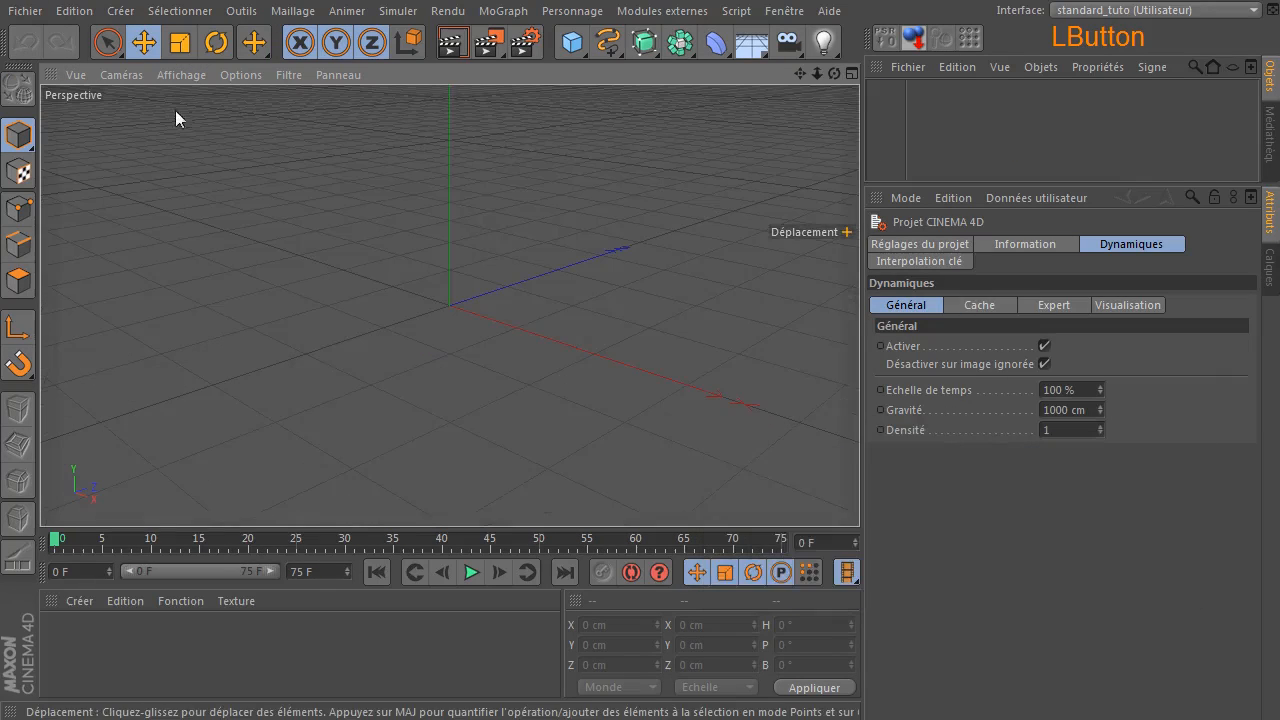
# Set the viewport to shaded display with lines and add a sphere primitive at the origin.
pyautogui.click(166, 76)
pyautogui.click(235, 125)
pyautogui.moveTo(572, 42); pyautogui.dragTo(1085, 95)
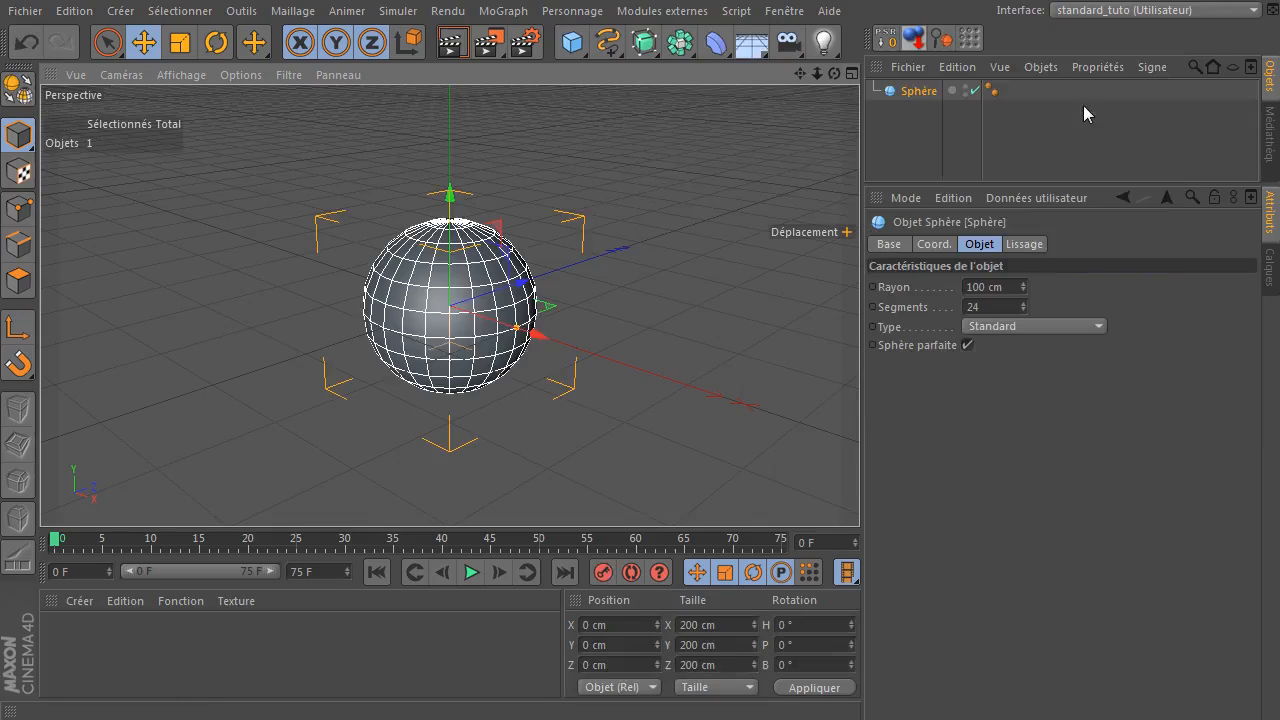
# Set the sphere's radius to 1000 cm.
pyautogui.moveTo(520, 331); pyautogui.dragTo(806, 348)
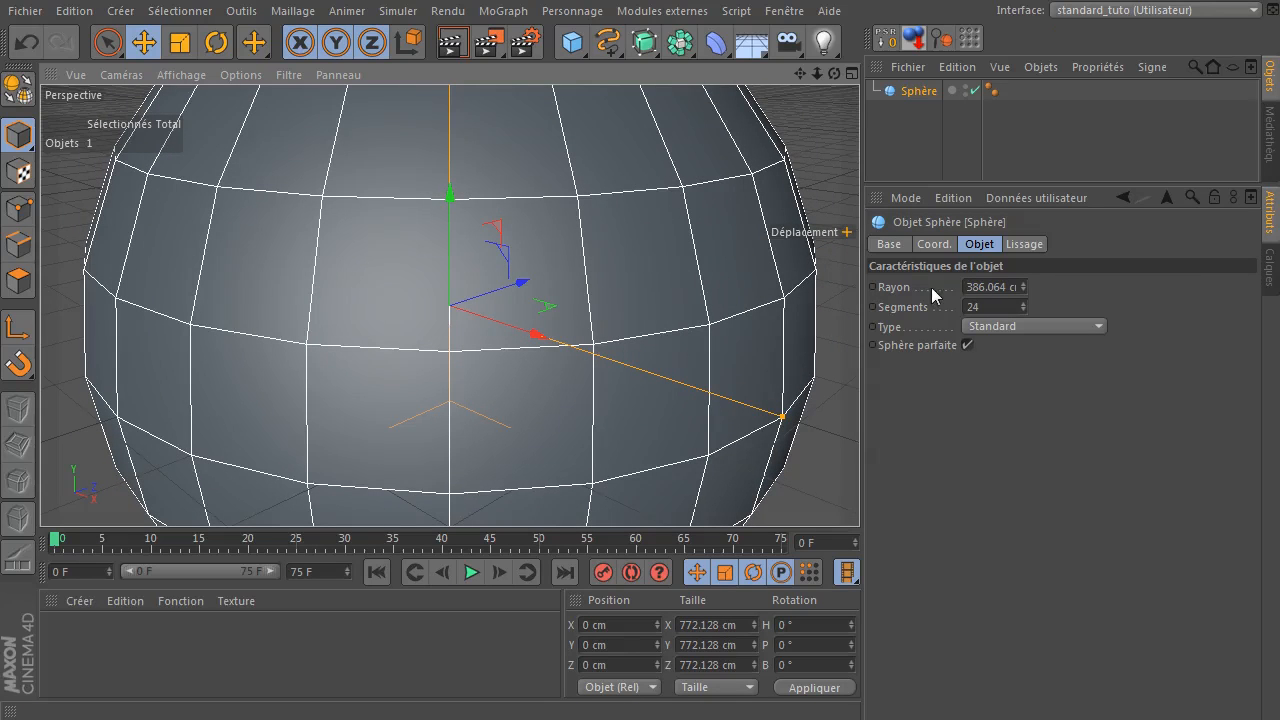
pyautogui.doubleClick(993, 285)
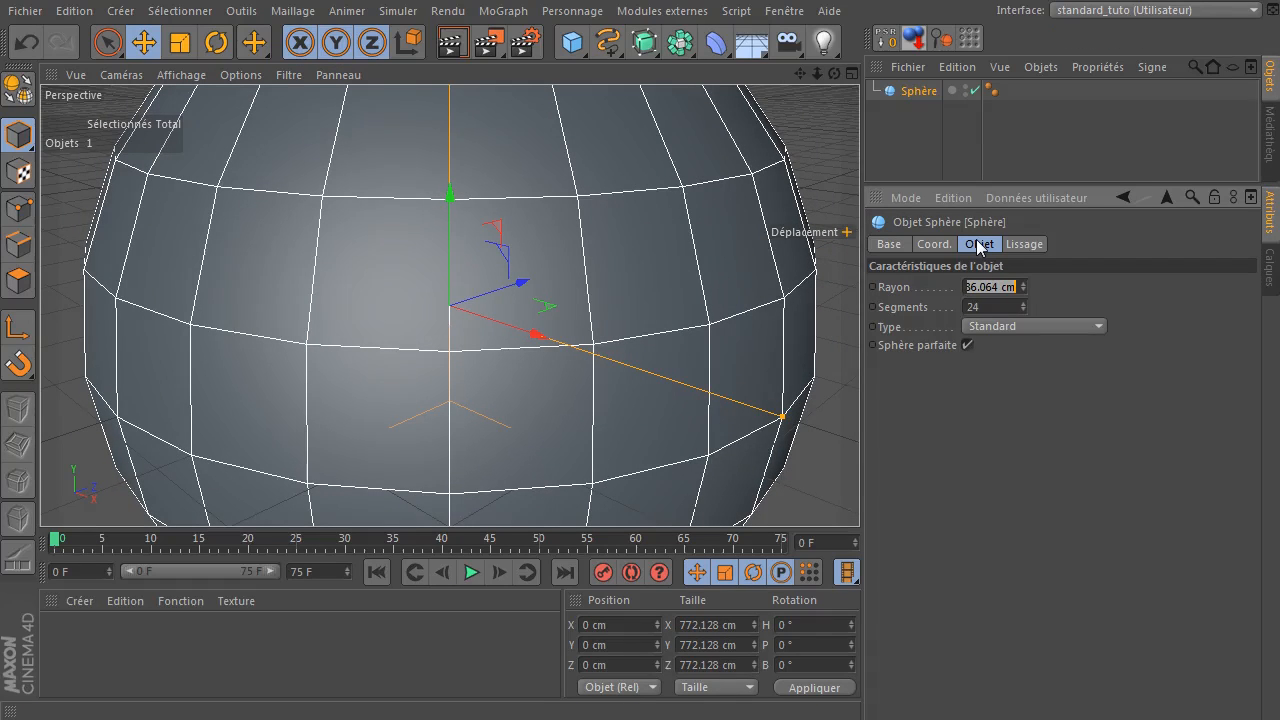
pyautogui.write('1000')
pyautogui.press('Return')
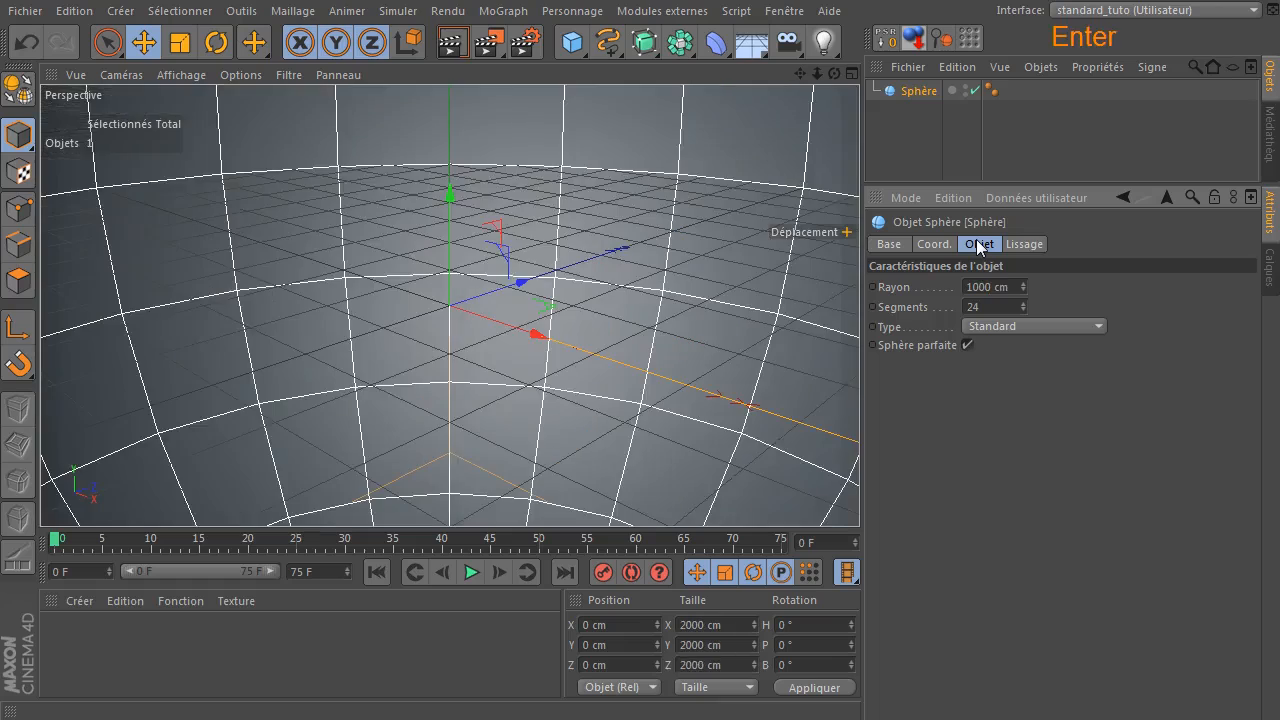
# Convert the sphere into an editable polygon object and select all of its polygons.
pyautogui.scroll(-10, 600, 288)
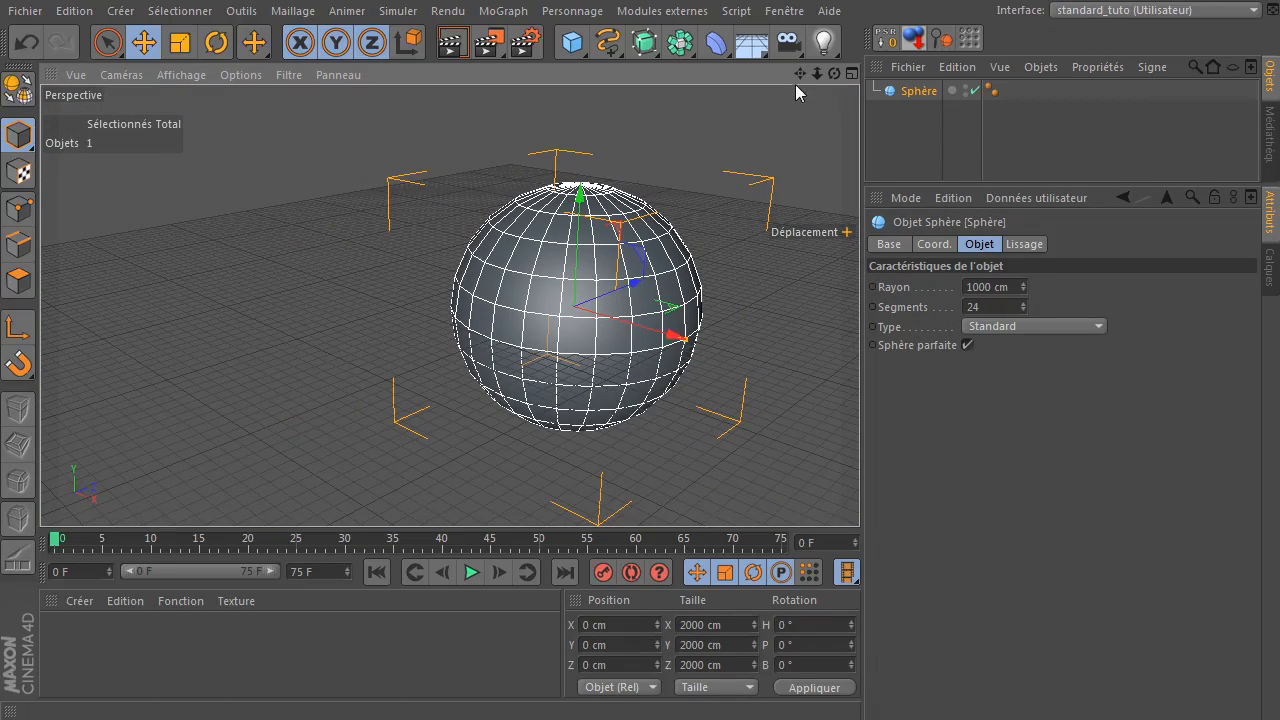
pyautogui.moveTo(800, 73); pyautogui.dragTo(748, 76)
pyautogui.moveTo(450, 305); pyautogui.dragTo(407, 292)
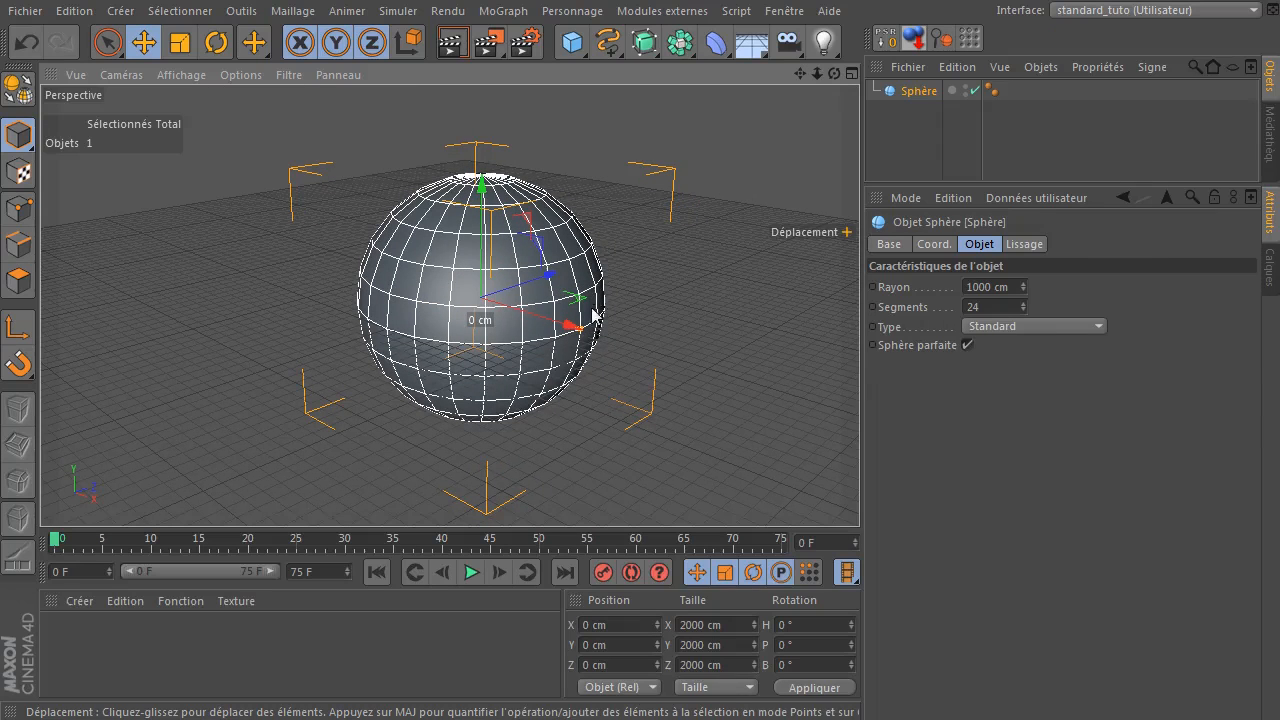
pyautogui.click(20, 92)
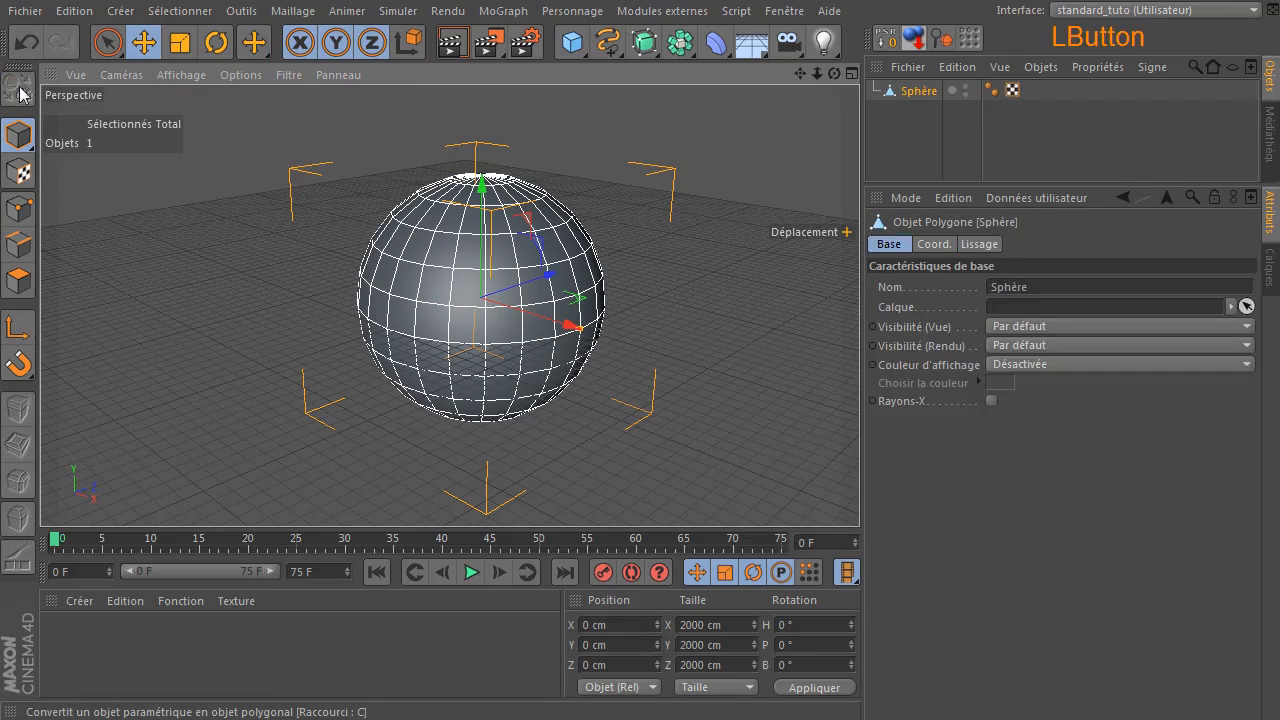
pyautogui.click(18, 281)
pyautogui.press('ctrl')
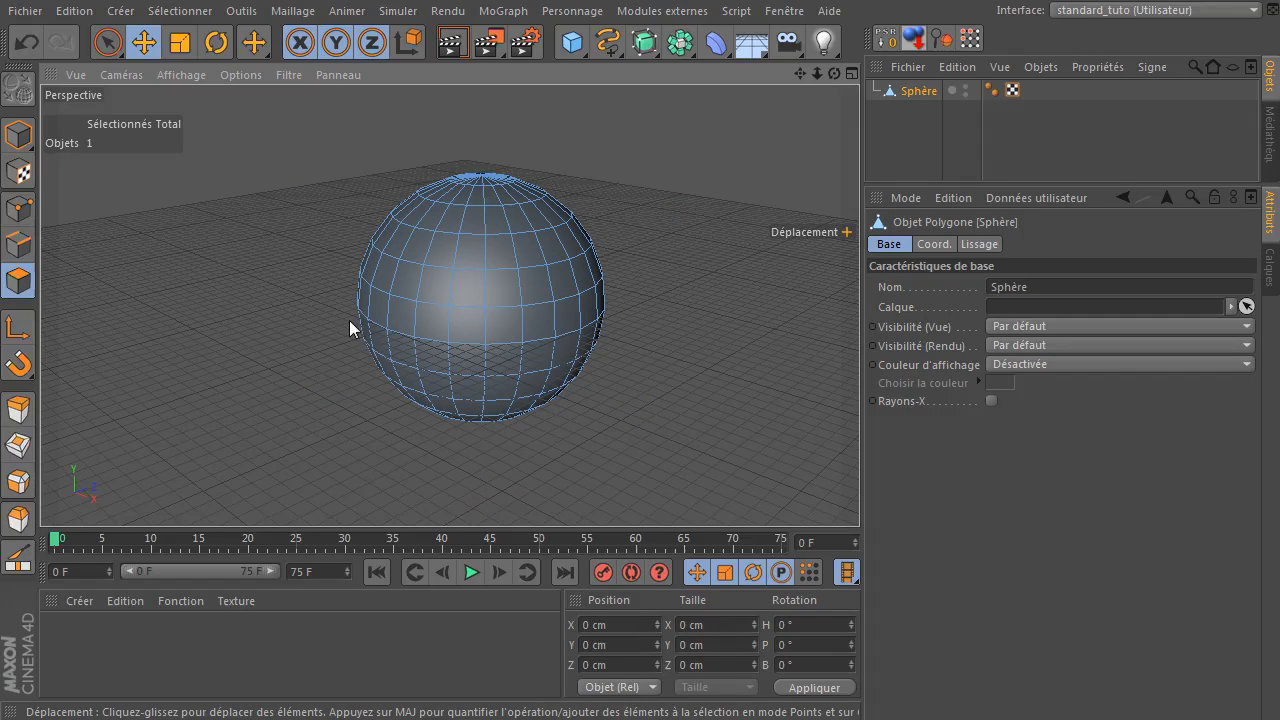
pyautogui.hotkey('ctrl', 'a')
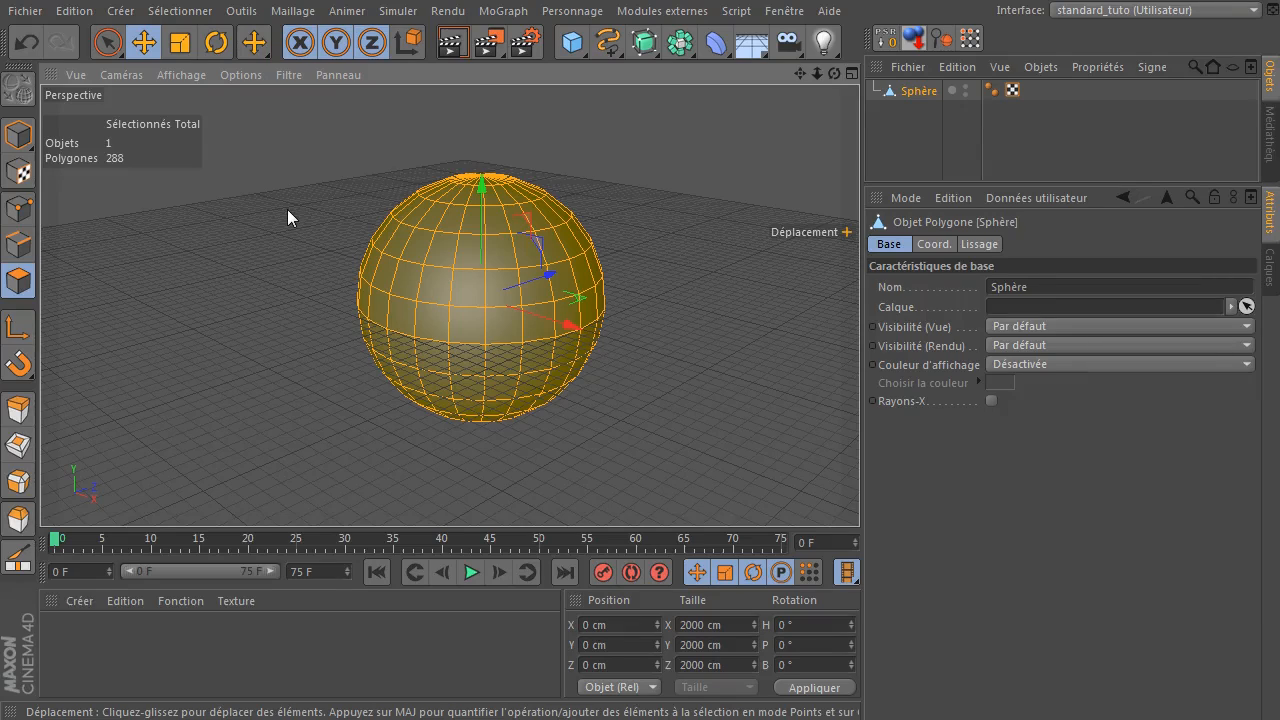
# Extrude all the sphere's polygons with caps enabled and an offset of 10 cm to give the shell thickness.
pyautogui.press('d')
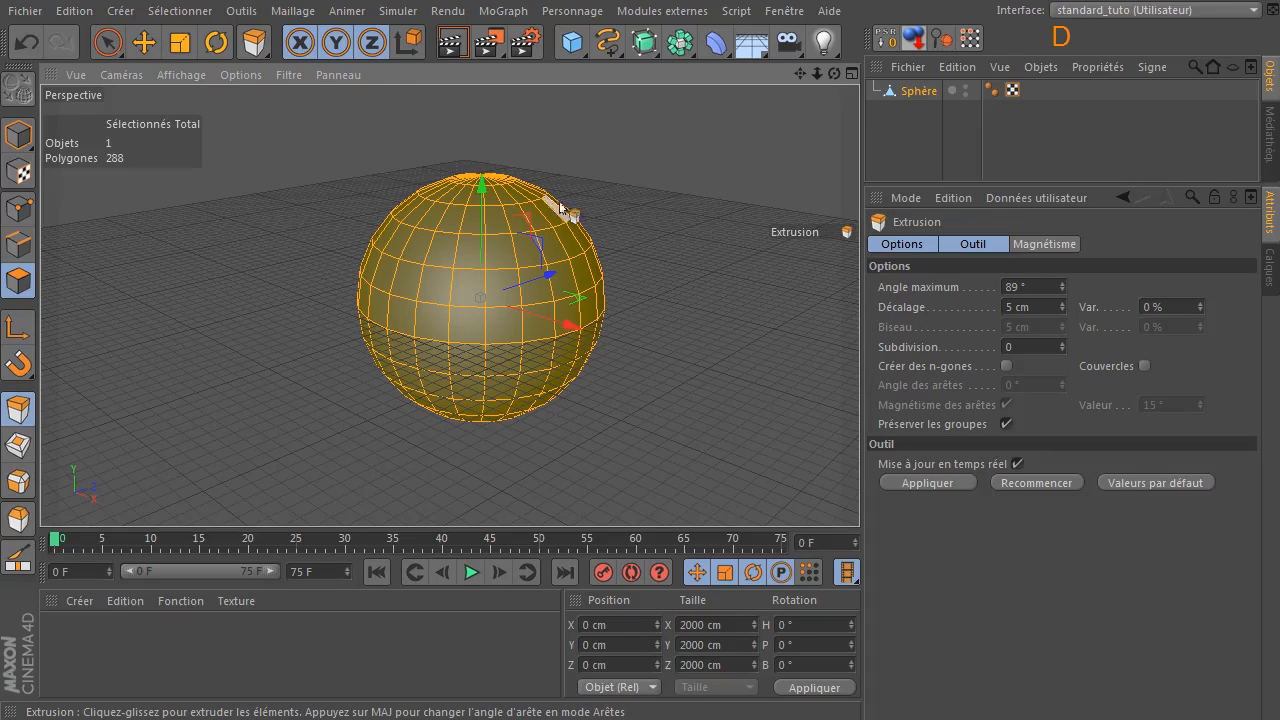
pyautogui.click(300, 11)
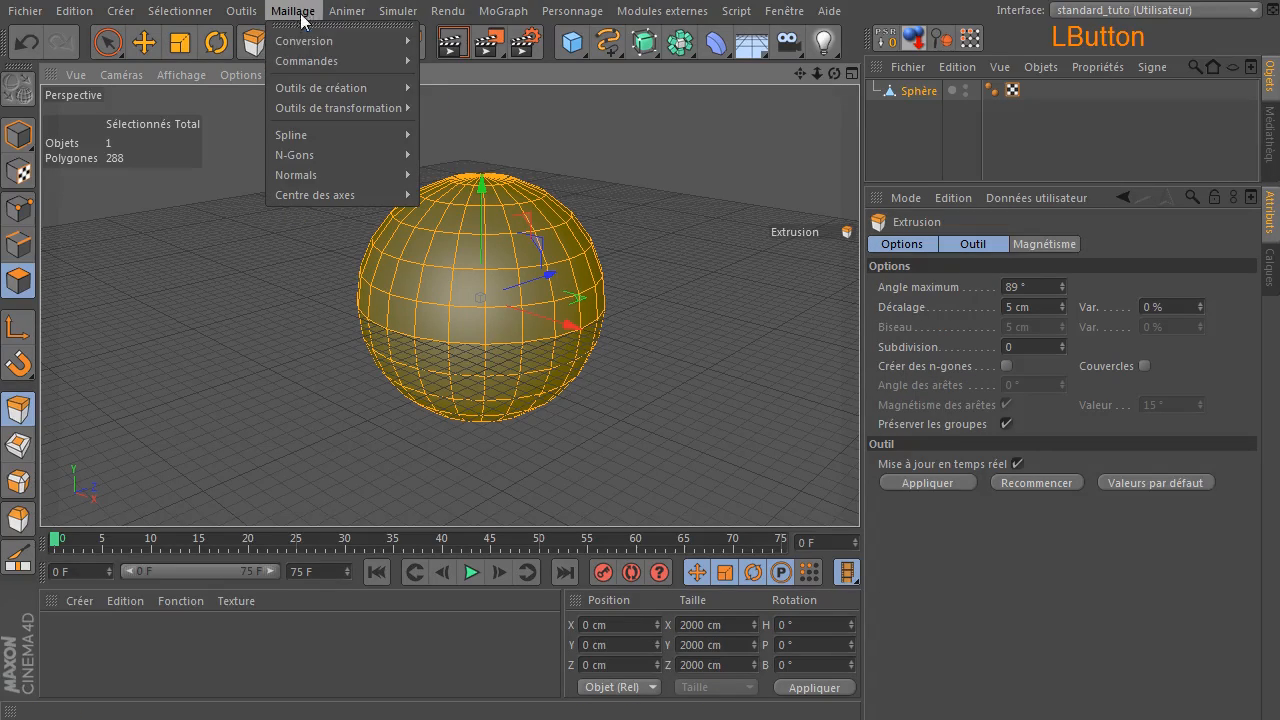
pyautogui.moveTo(301, 63)
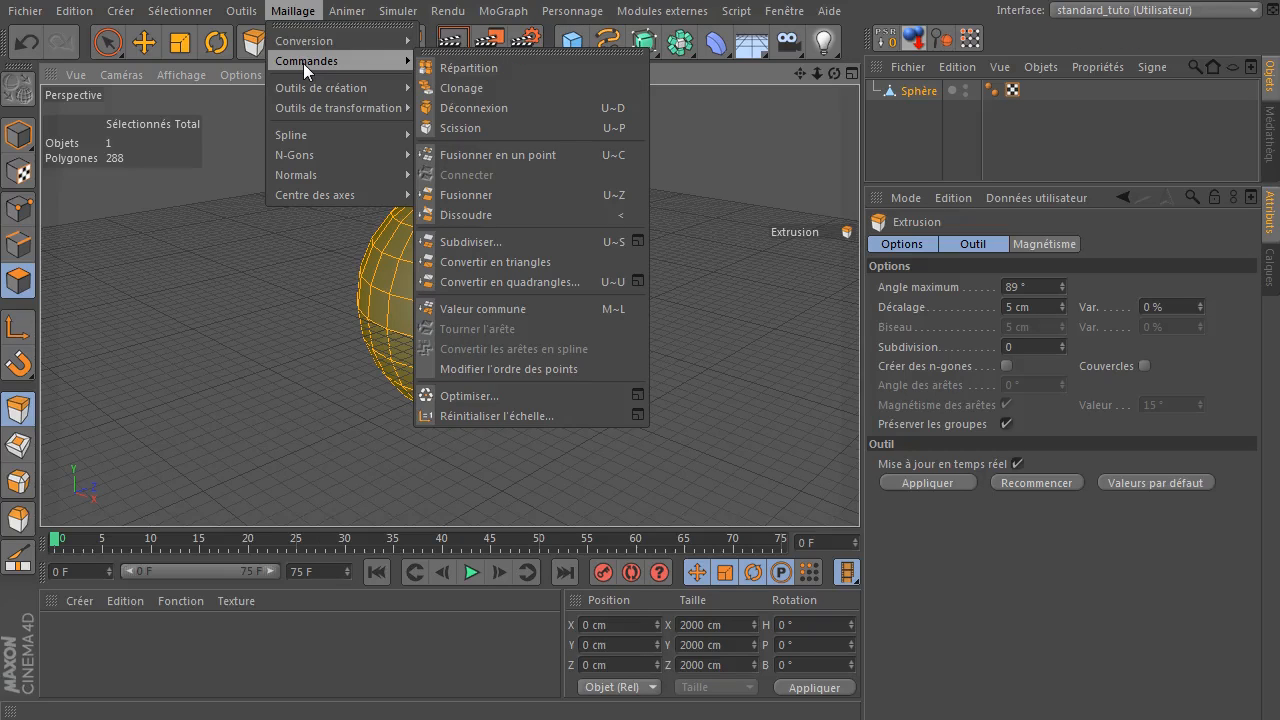
pyautogui.moveTo(325, 89)
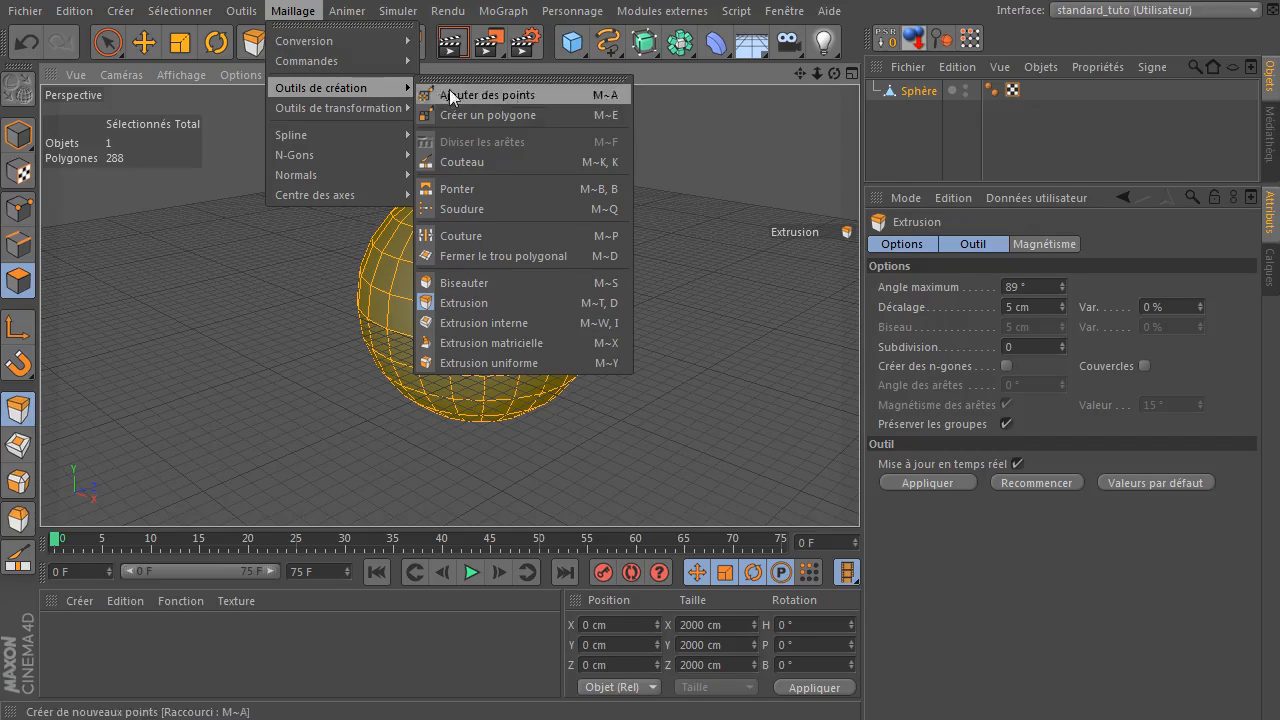
pyautogui.click(616, 302)
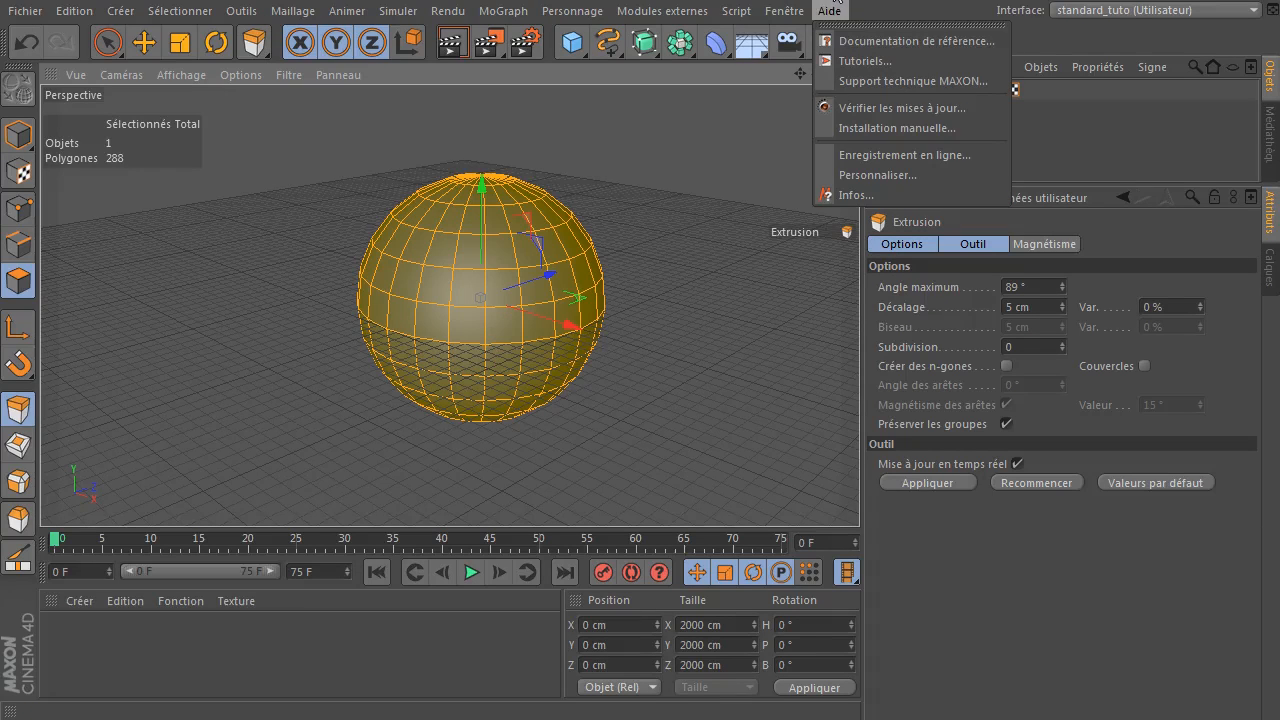
pyautogui.press('m')
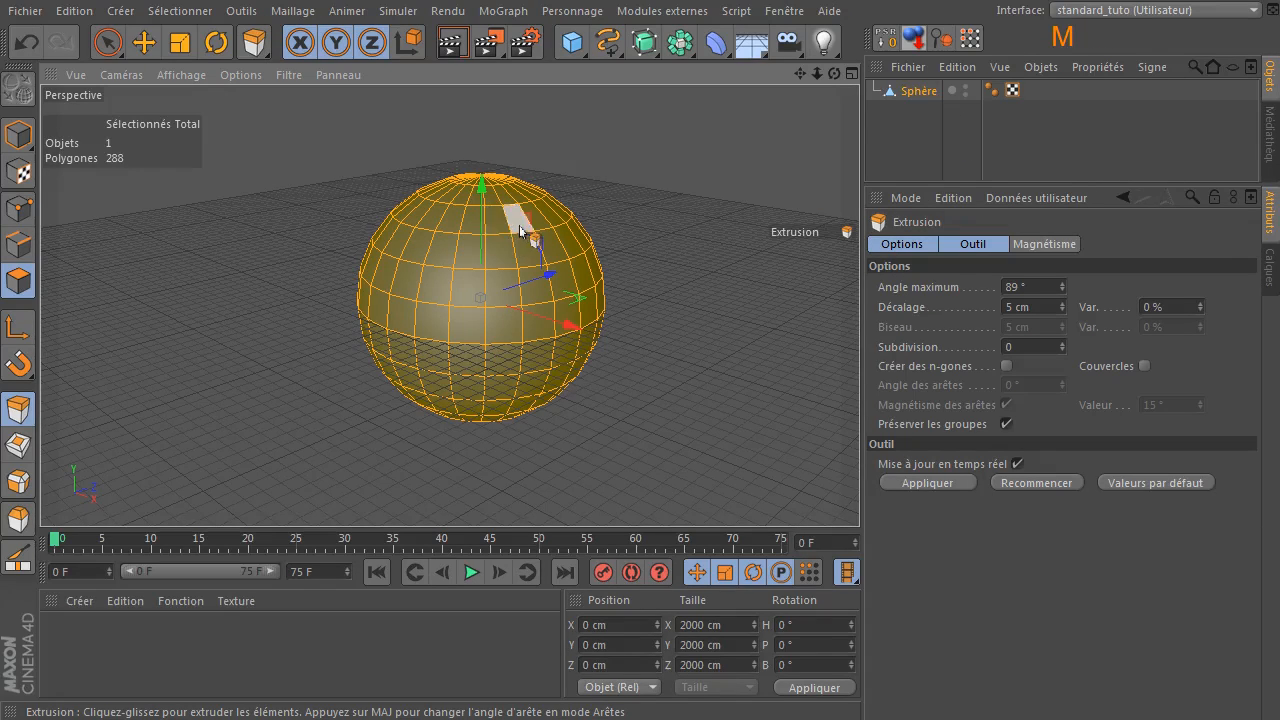
pyautogui.press('m')
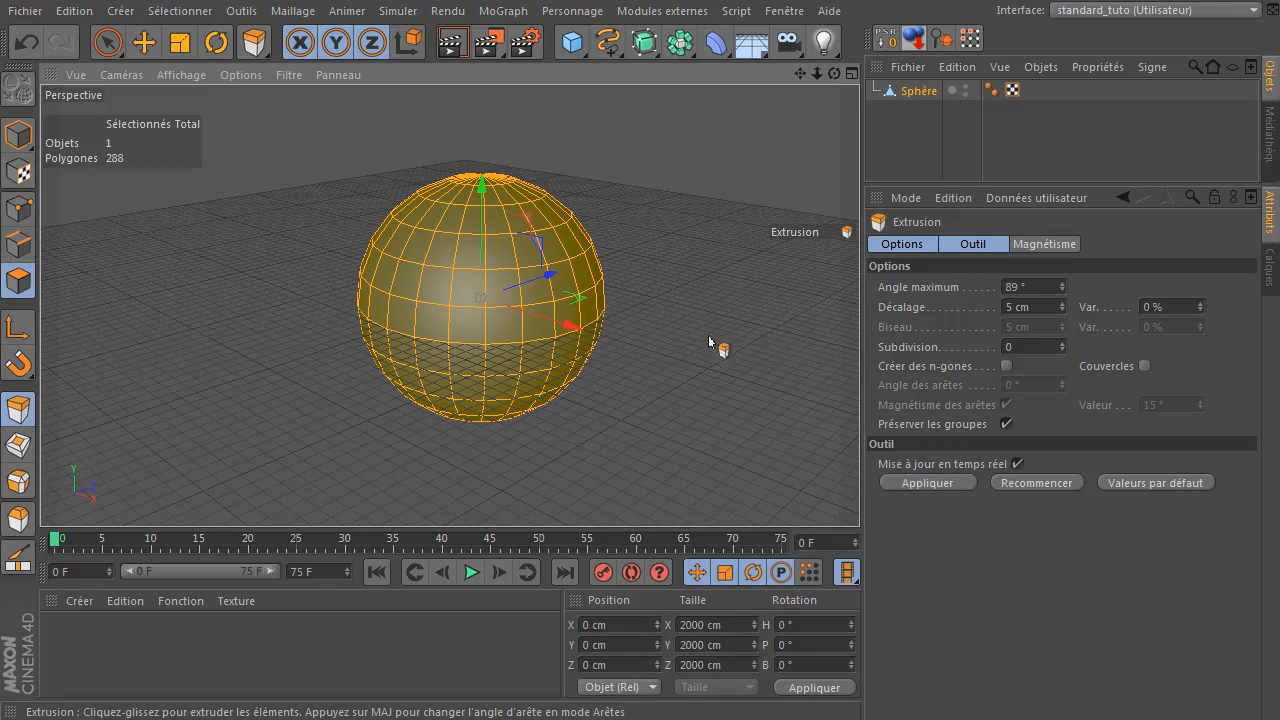
pyautogui.click(1145, 366)
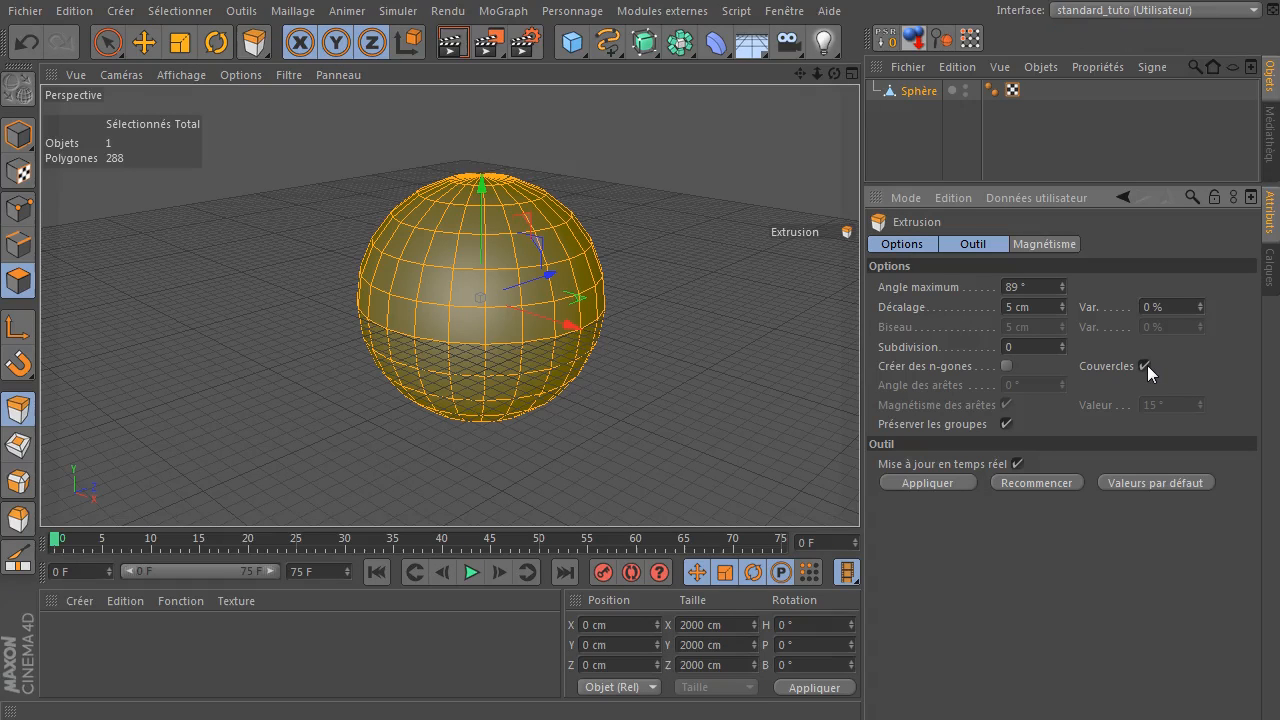
pyautogui.moveTo(686, 299); pyautogui.dragTo(719, 299)
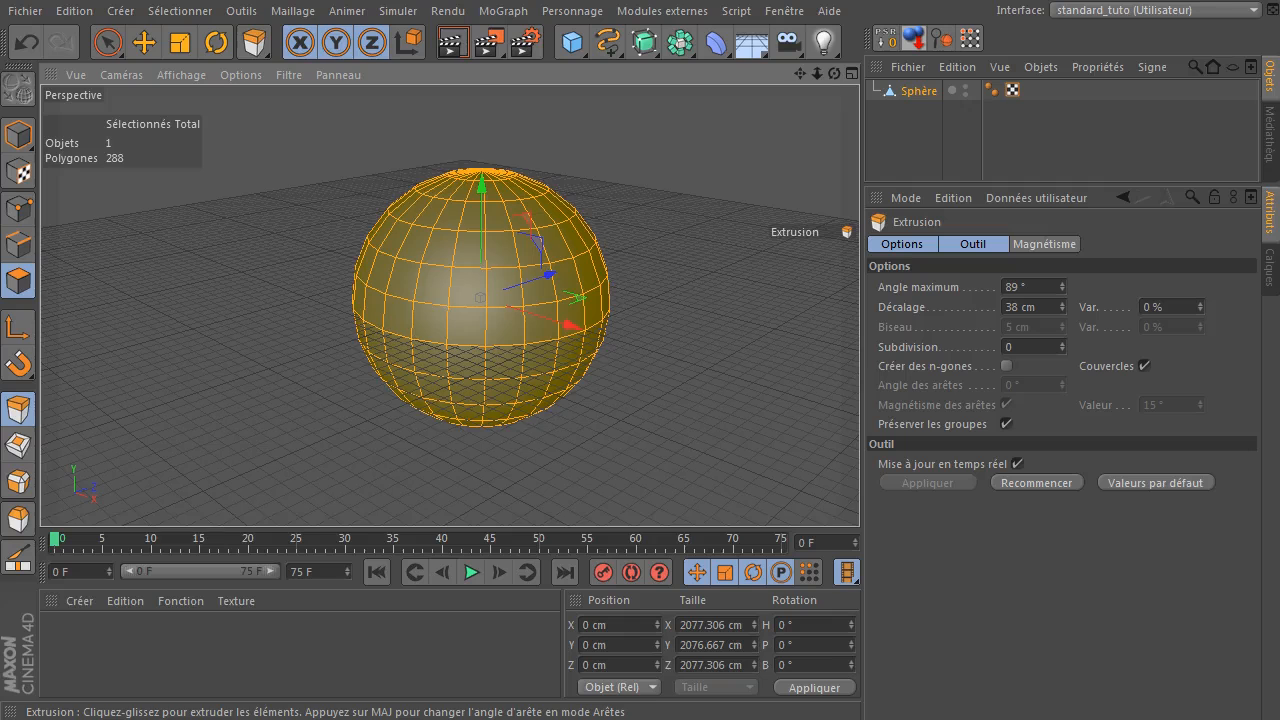
pyautogui.click(1030, 307)
pyautogui.write('10')
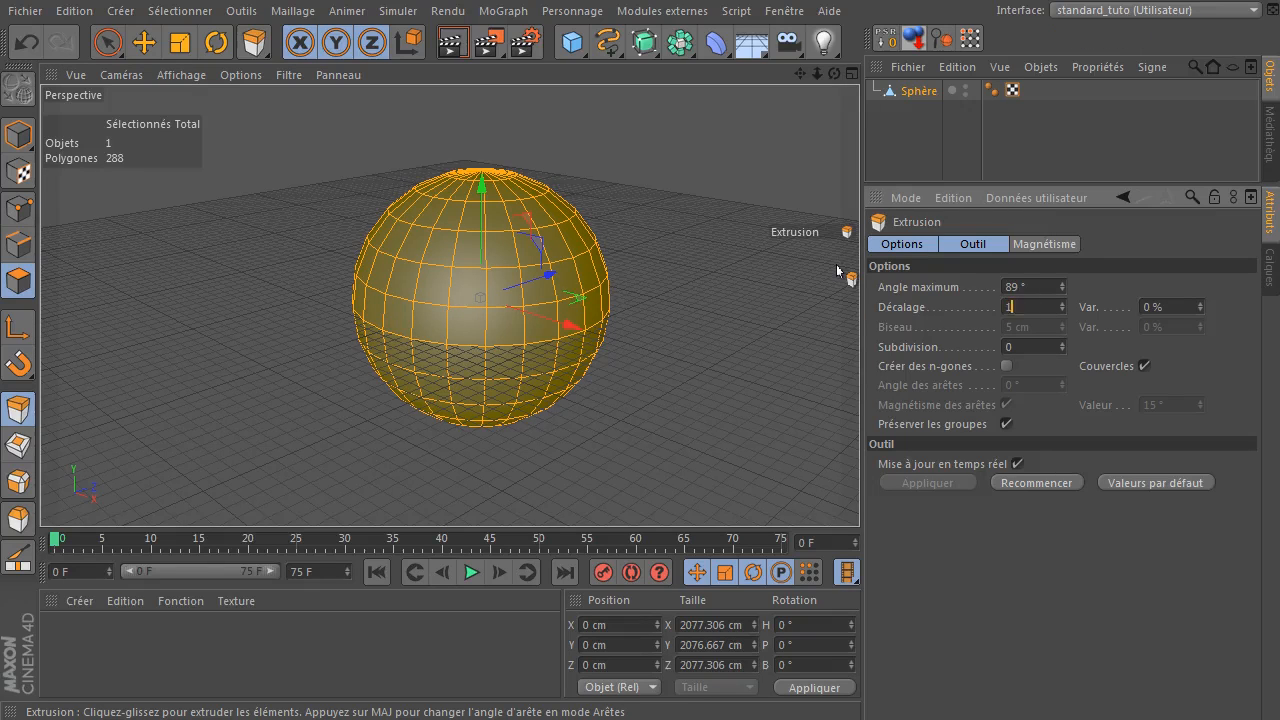
pyautogui.press('Return')
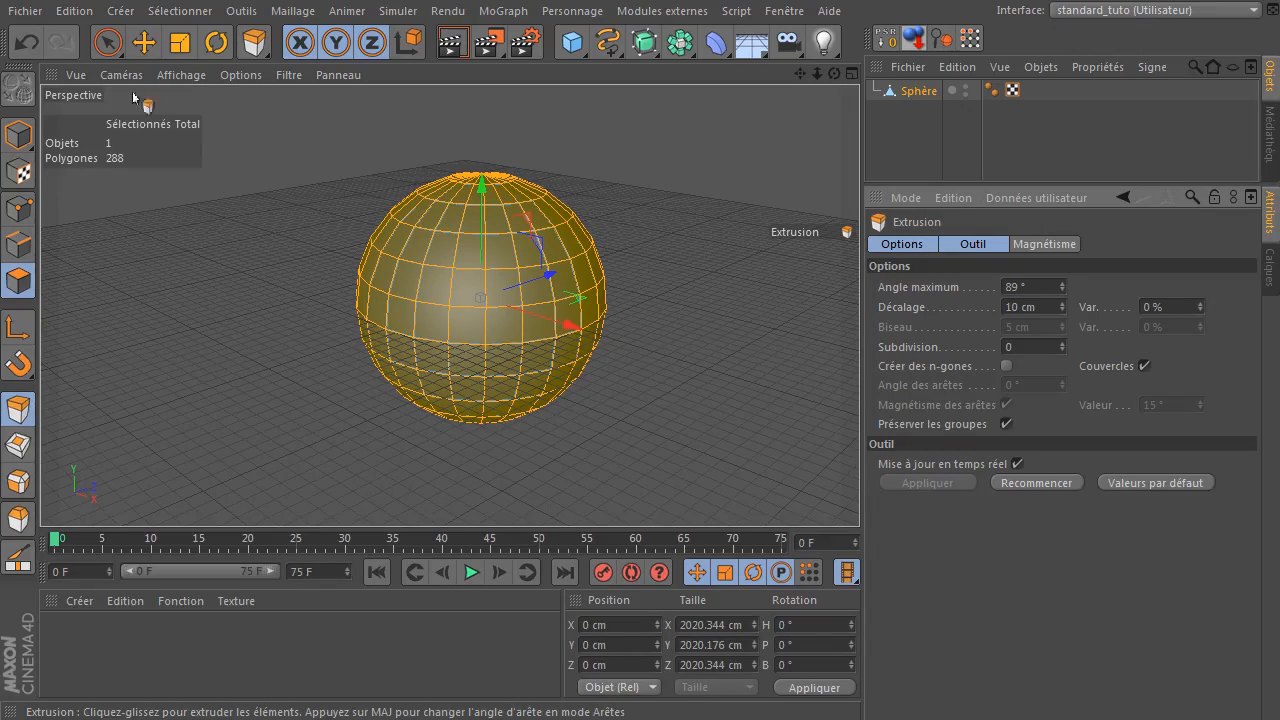
# Deselect the sphere's polygons and enable X-ray display on the object to inspect the shell's thickness up close.
pyautogui.click(108, 42)
pyautogui.click(710, 275)
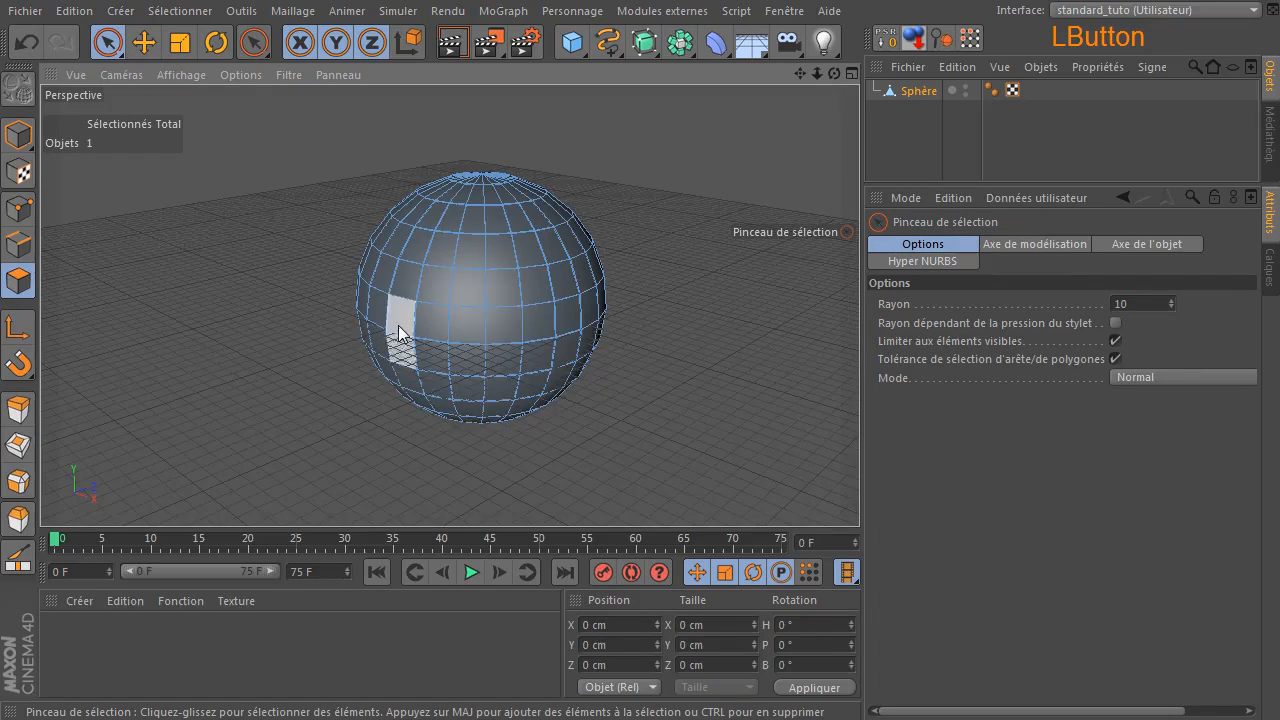
pyautogui.scroll(5, 403, 326)
pyautogui.click(906, 93)
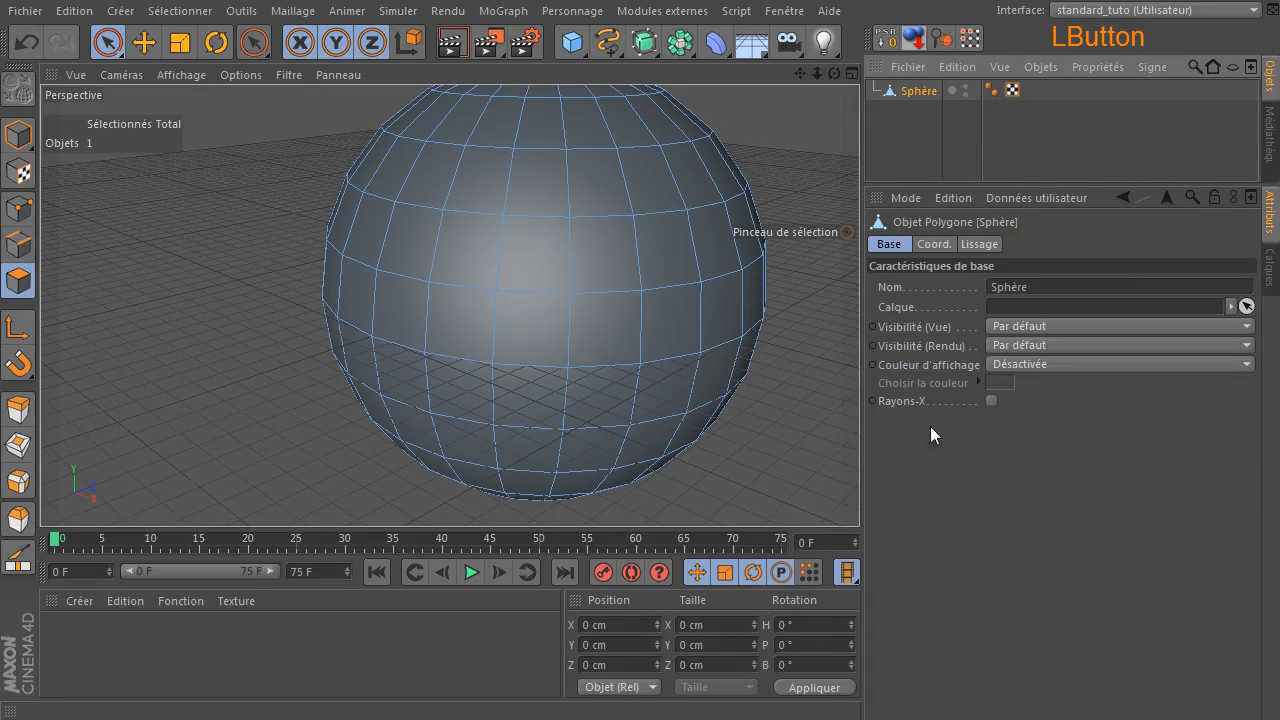
pyautogui.click(991, 400)
pyautogui.scroll(10, 743, 256)
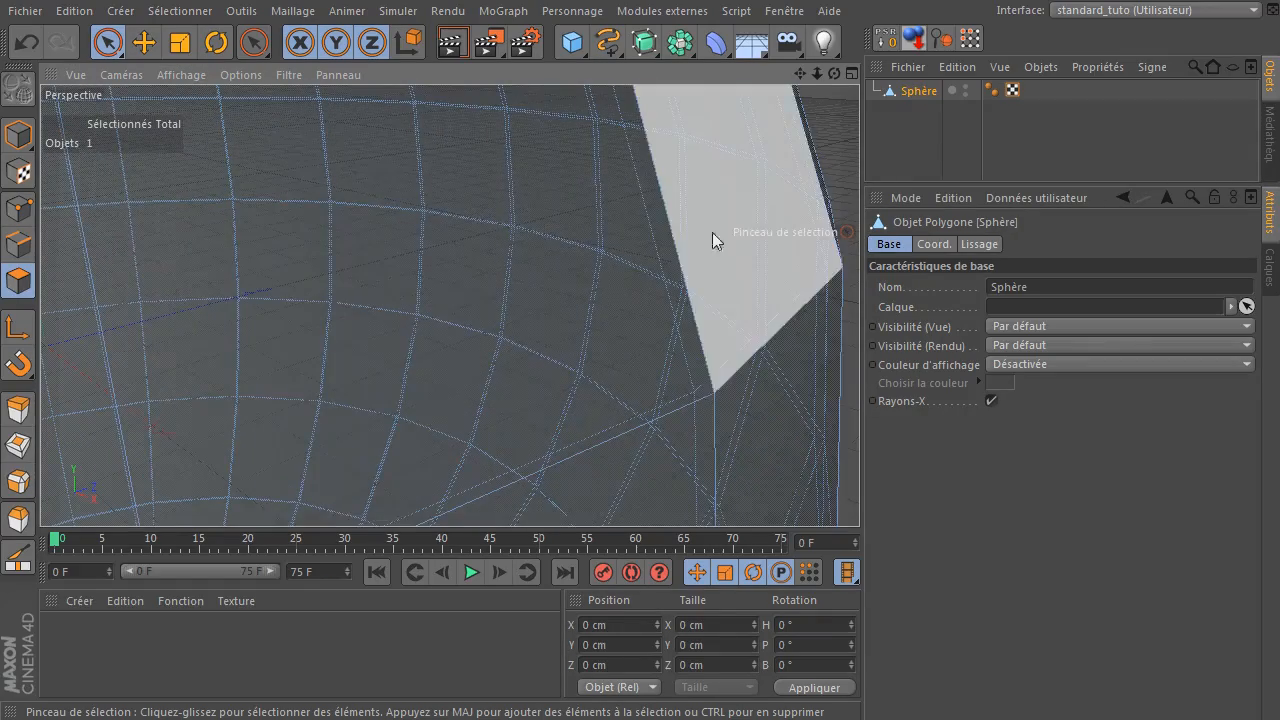
# Return to model mode with the whole sphere framed in the view.
pyautogui.click(18, 135)
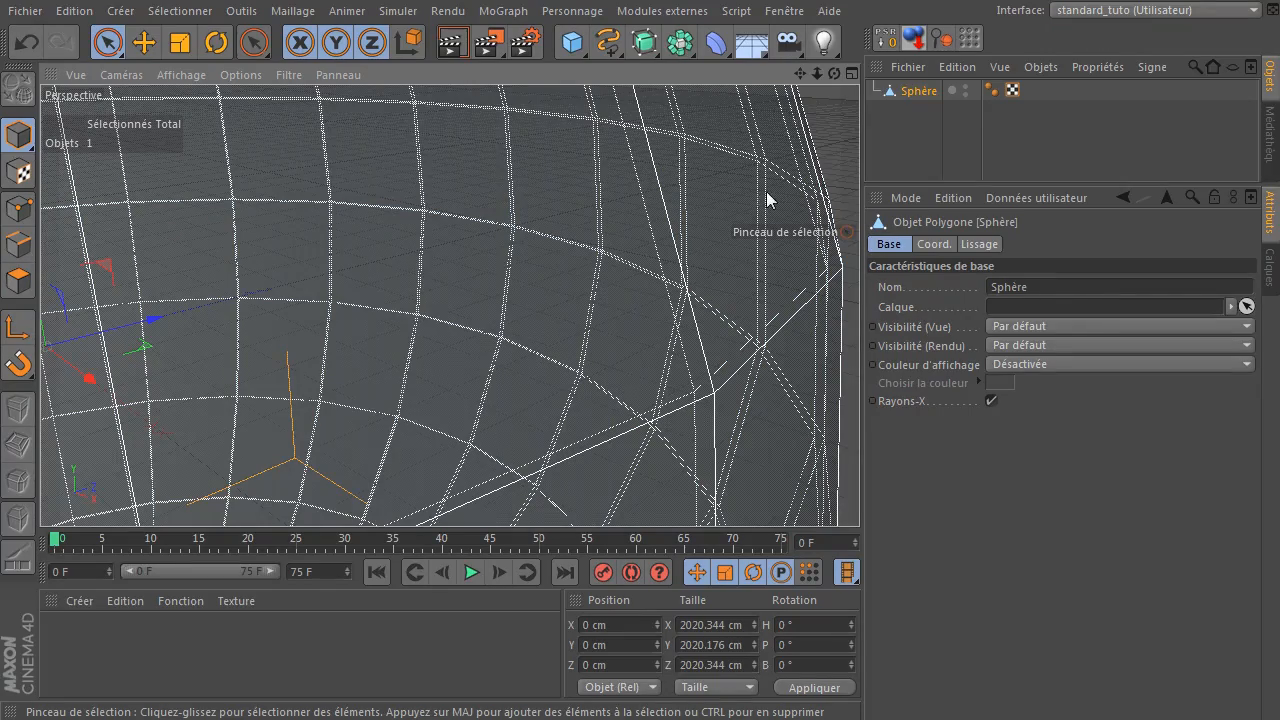
pyautogui.scroll(-10, 398, 301)
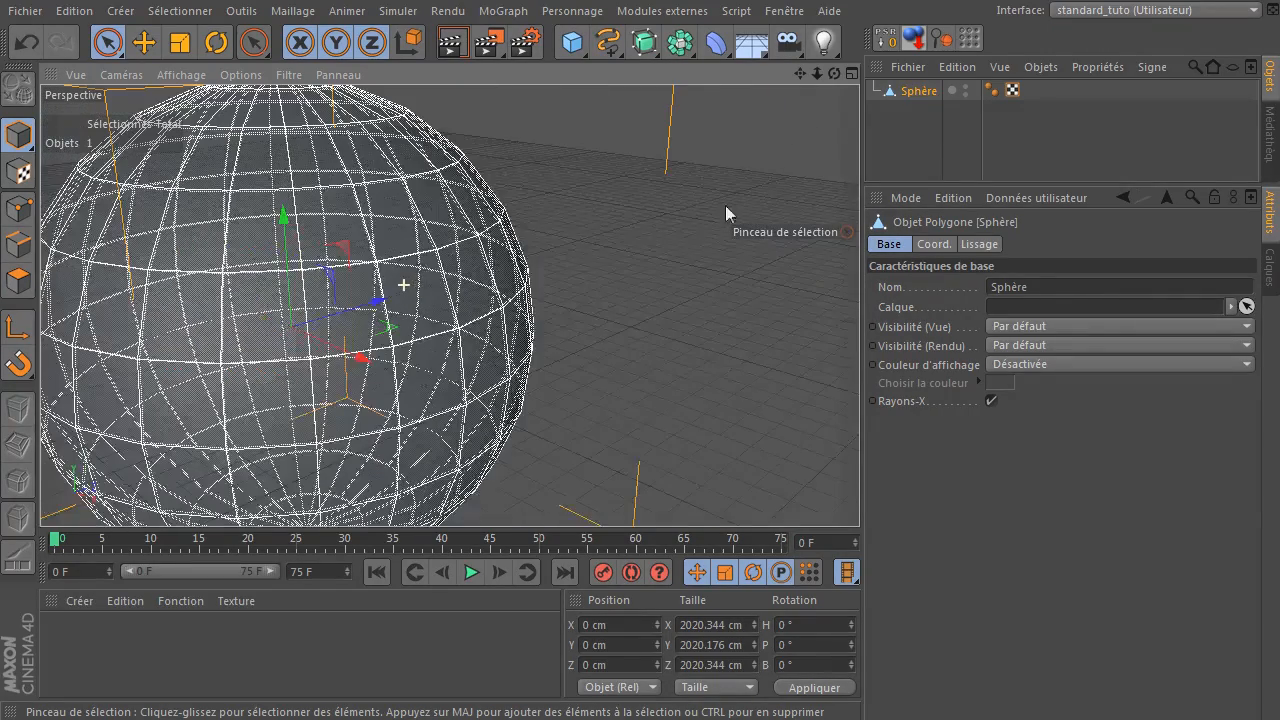
pyautogui.moveTo(801, 75); pyautogui.dragTo(818, 82)
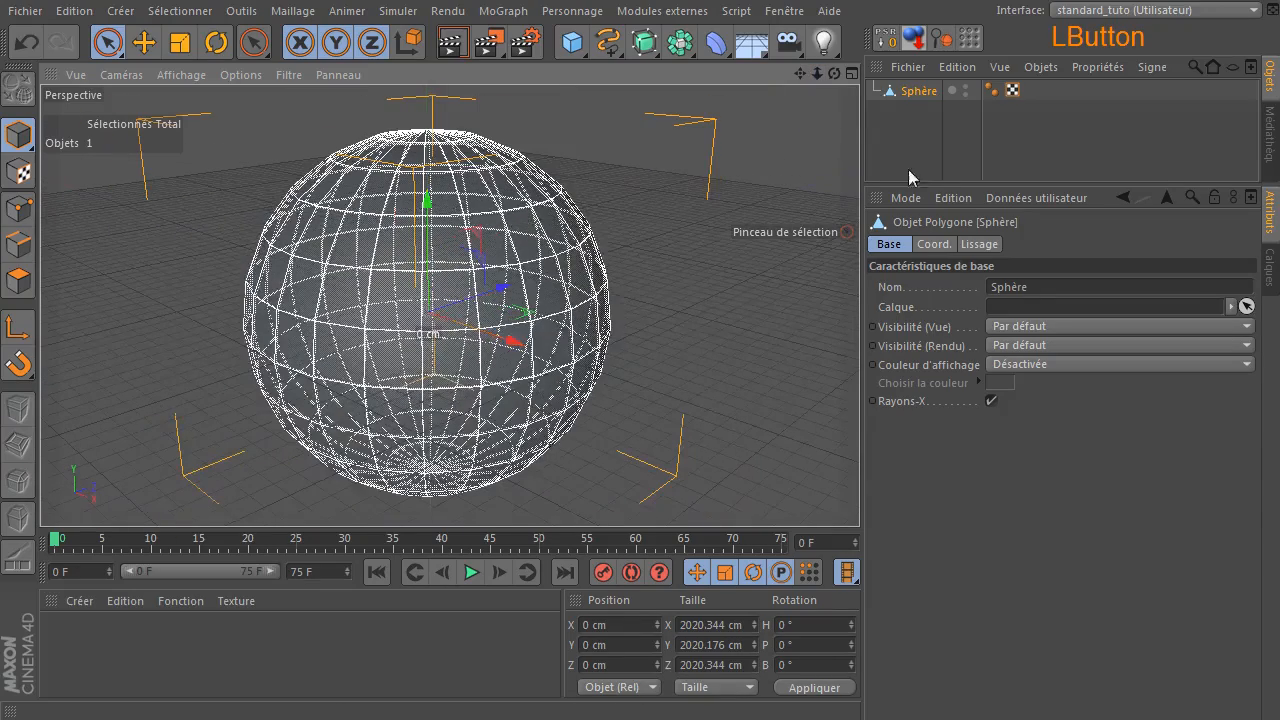
# Turn the hollow sphere's X-ray display off and on again to compare, and deselect the sphere.
pyautogui.click(992, 401)
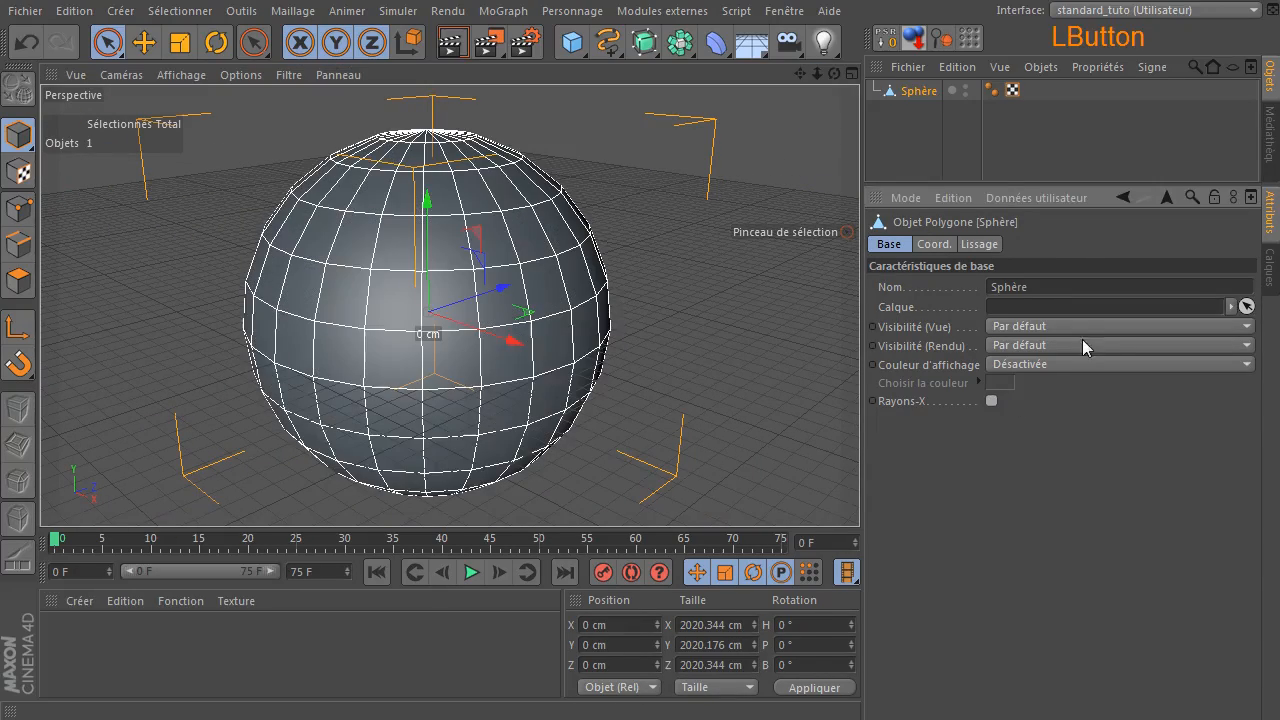
pyautogui.click(990, 401)
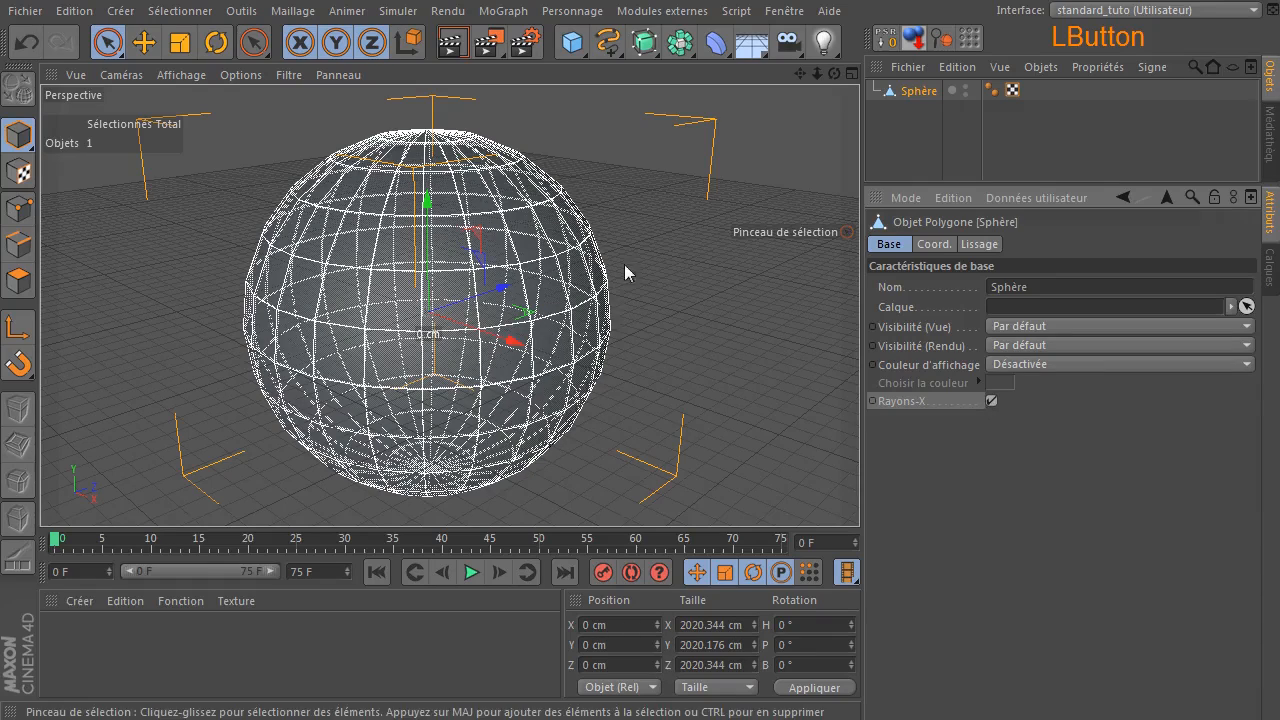
pyautogui.click(719, 344)
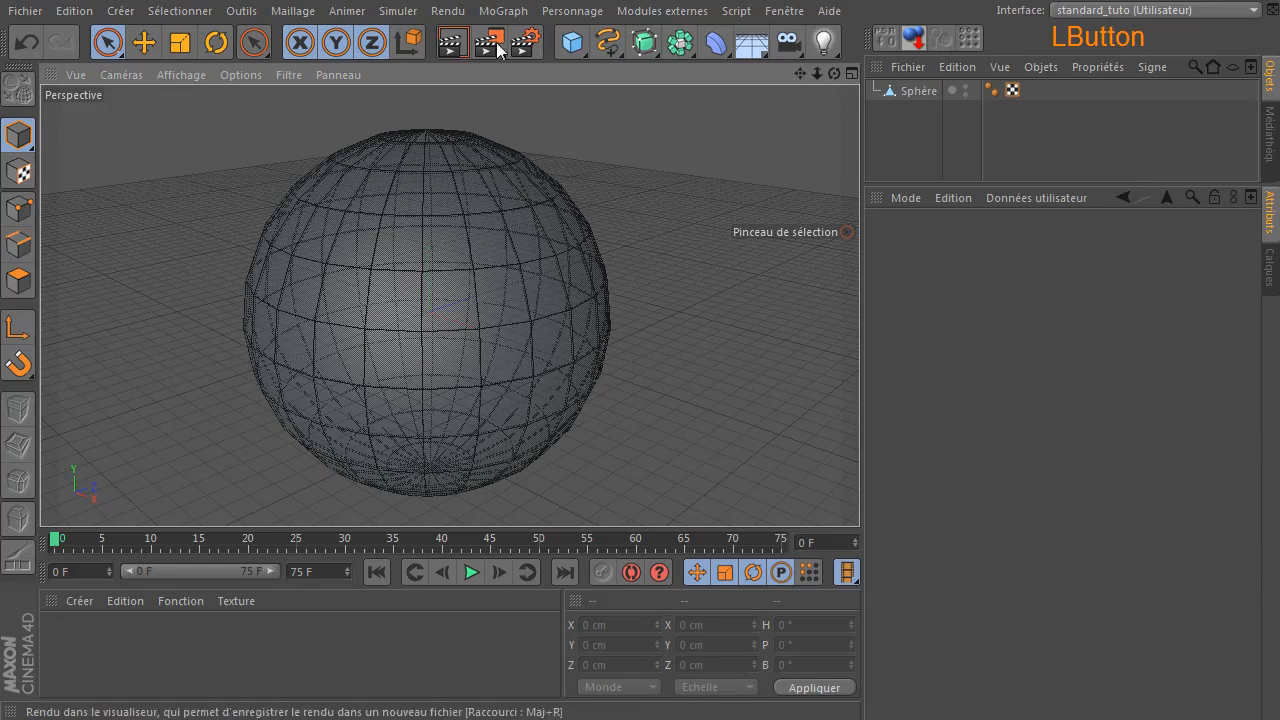
# Add a second sphere primitive and set its radius to 50 cm.
pyautogui.moveTo(572, 42); pyautogui.dragTo(1091, 94)
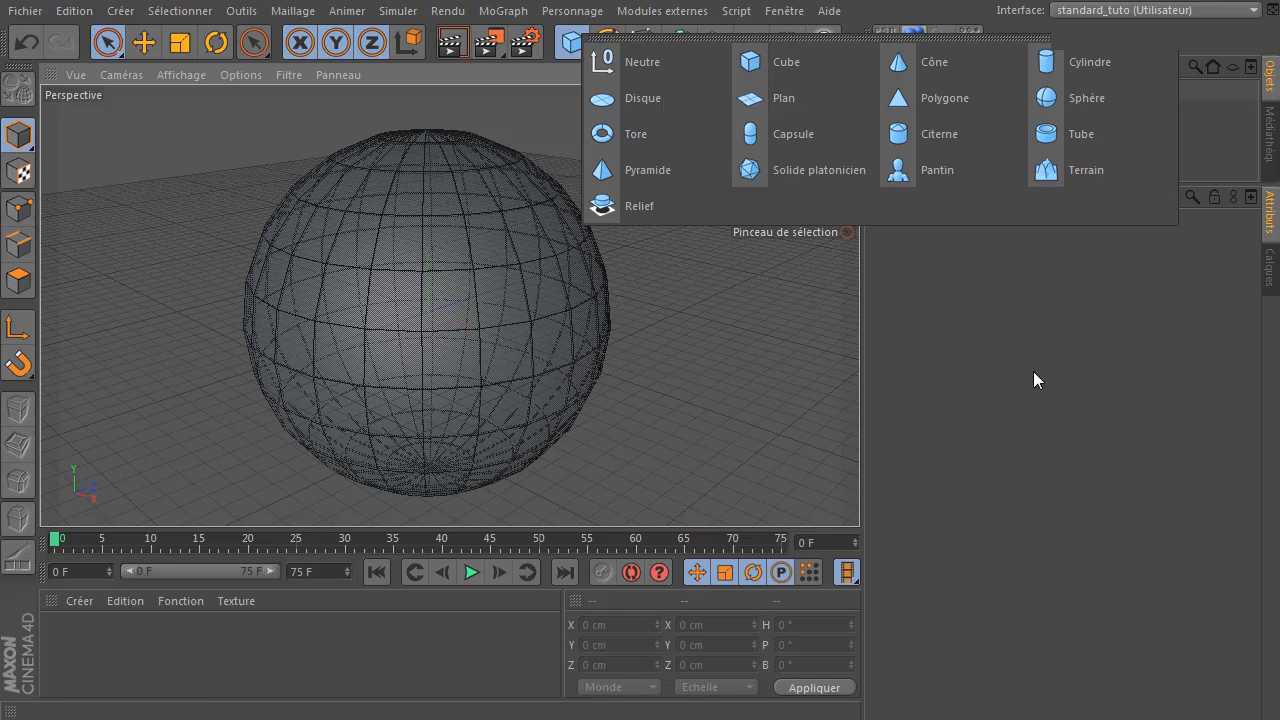
pyautogui.click(1105, 100)
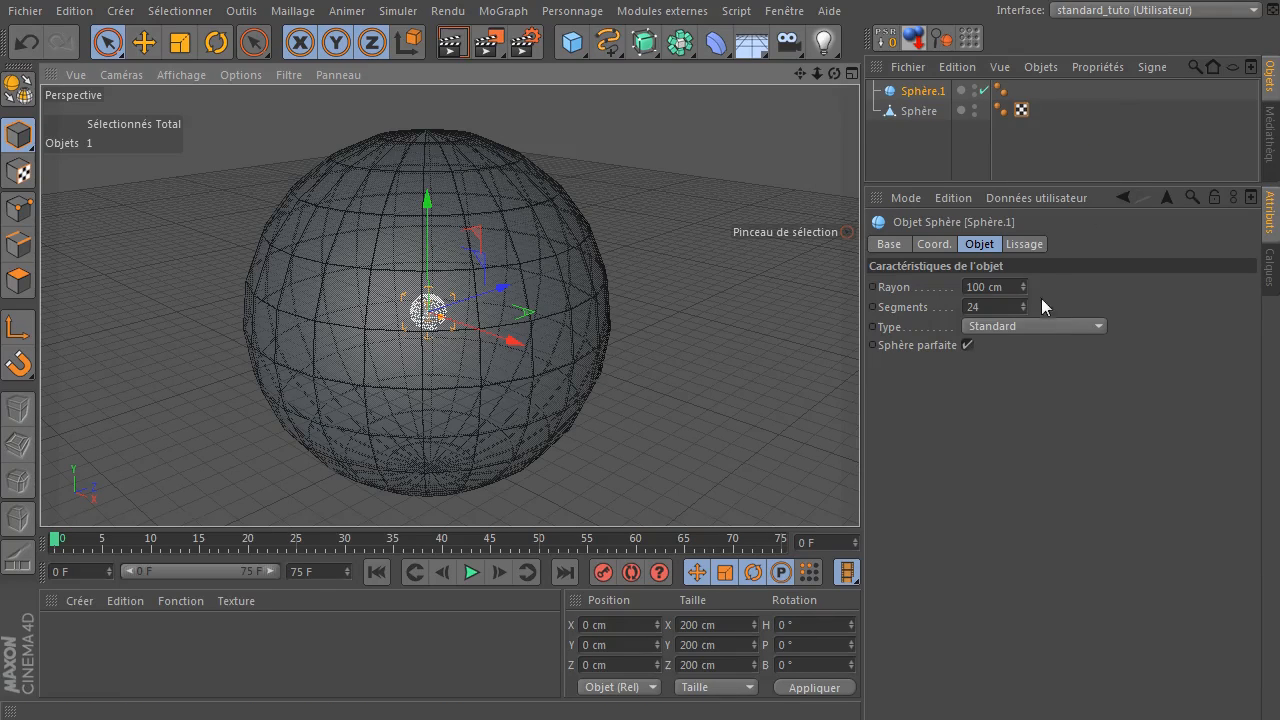
pyautogui.click(1015, 288)
pyautogui.write('50')
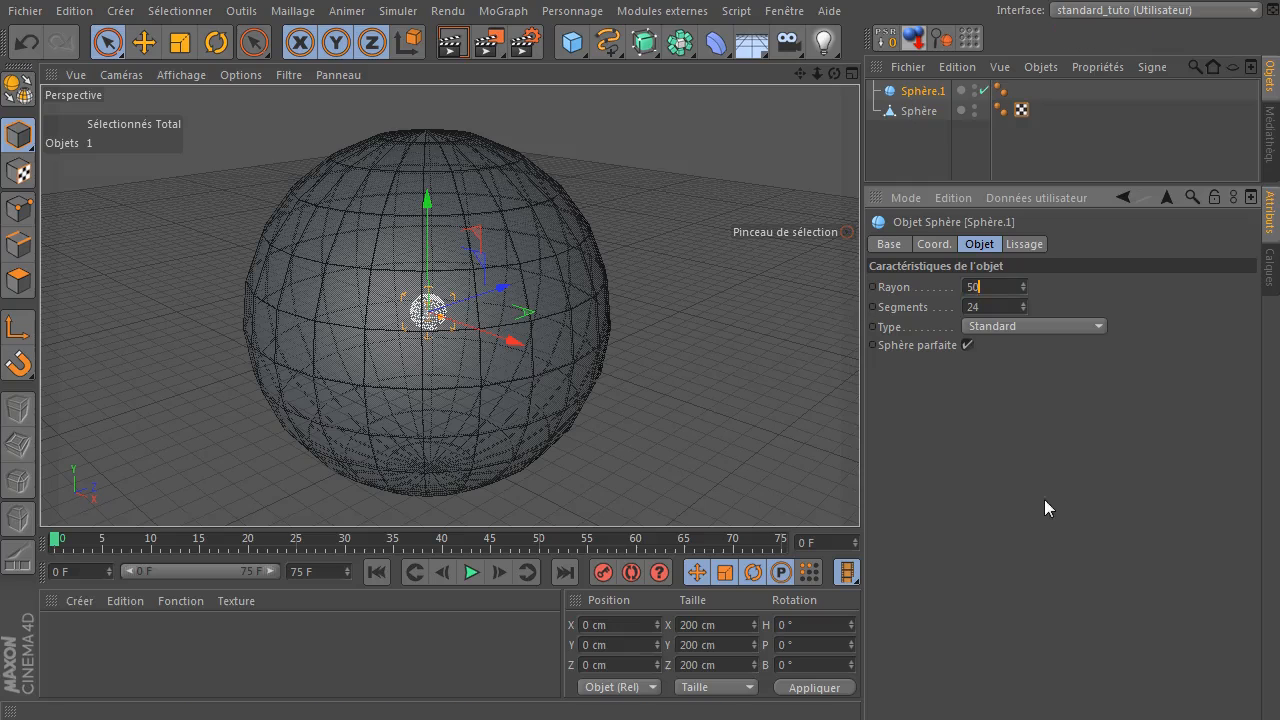
pyautogui.click(1044, 499)
# Add a MoGraph Cloner to the scene and make the small sphere its child.
pyautogui.click(490, 12)
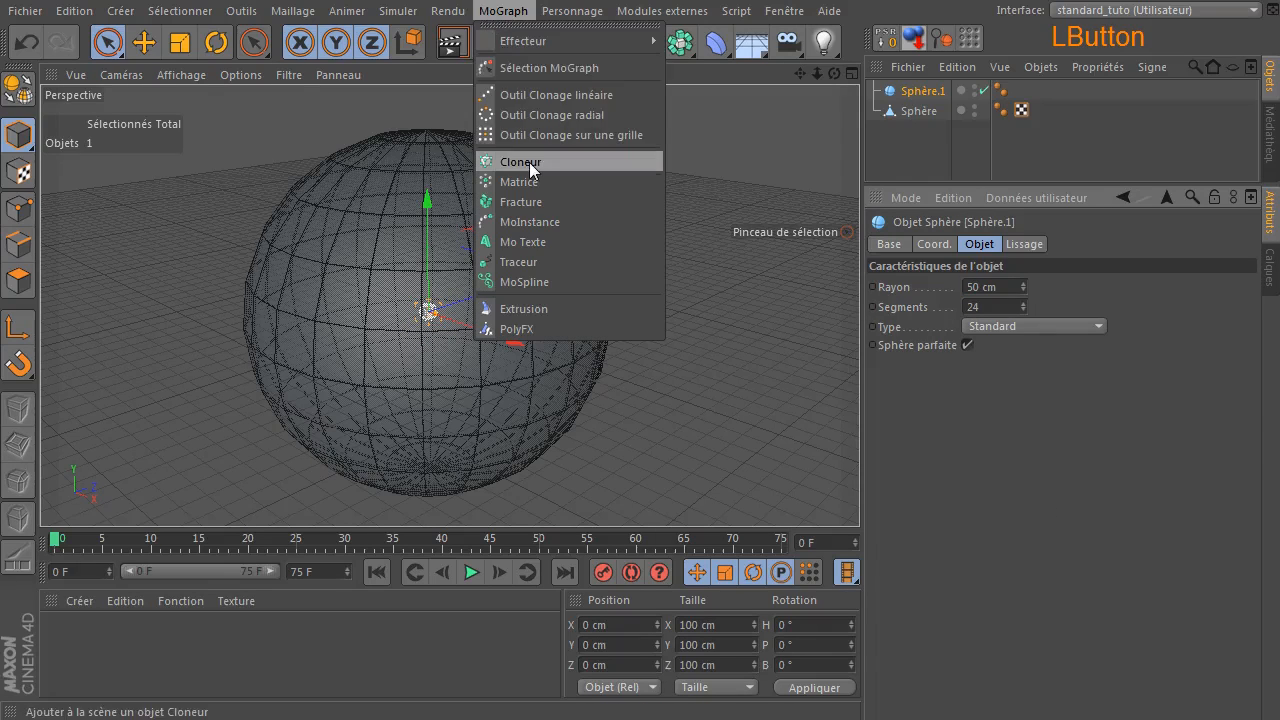
pyautogui.click(529, 162)
pyautogui.moveTo(918, 97); pyautogui.dragTo(918, 104)
# Switch the Cloner to grid distribution and enlarge the grid to about 455 × 356 × 413 cm.
pyautogui.click(1006, 307)
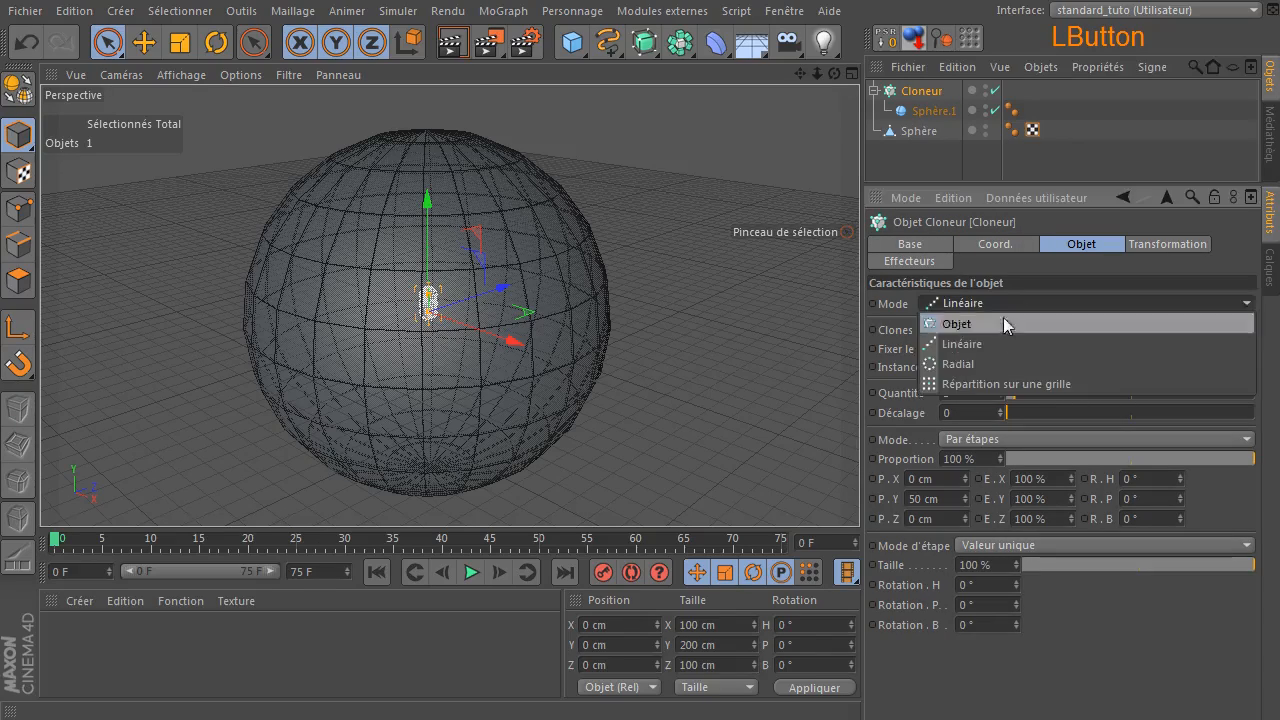
pyautogui.click(993, 381)
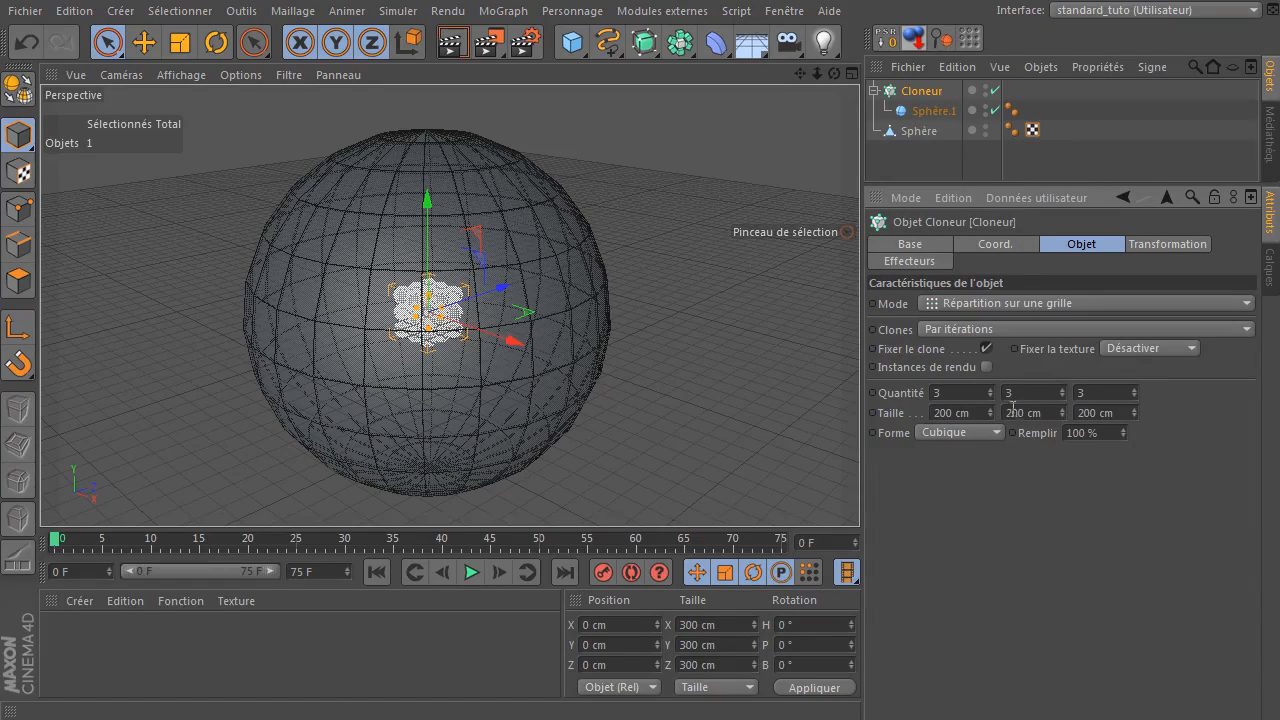
pyautogui.scroll(10, 455, 305)
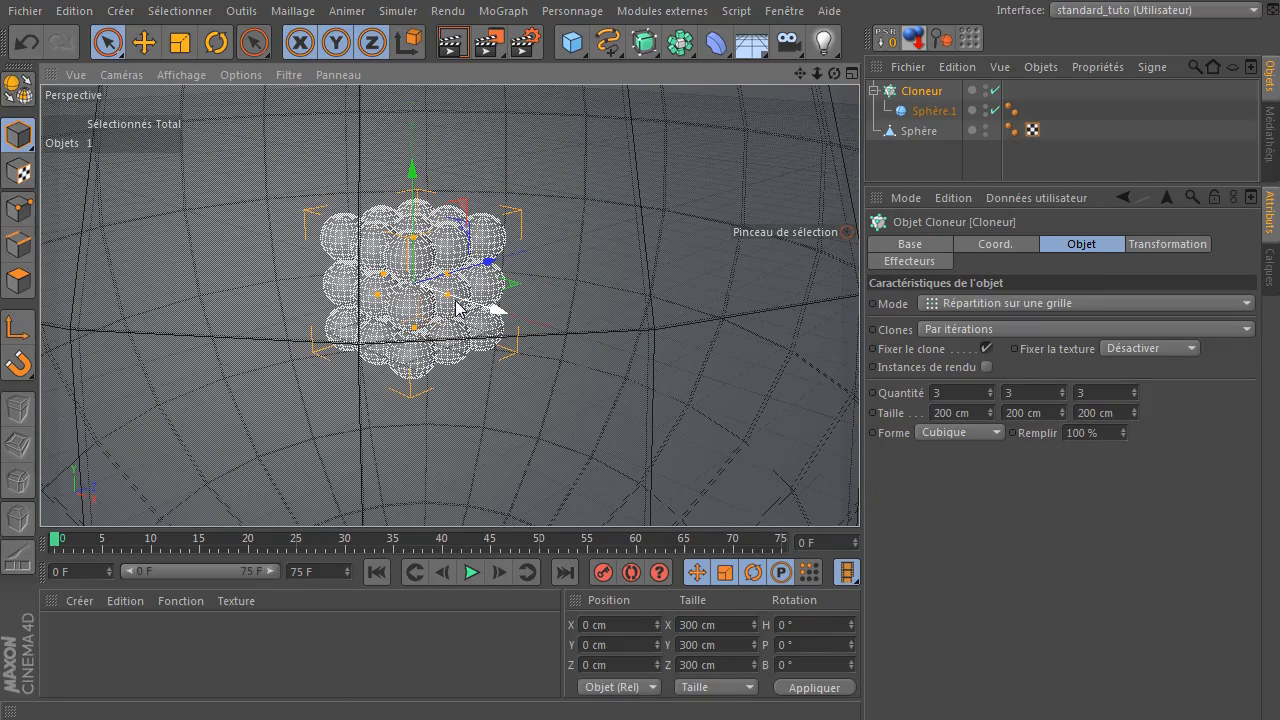
pyautogui.moveTo(450, 300)
pyautogui.mouseDown()
pyautogui.moveTo(385, 301)
pyautogui.moveTo(415, 236)
pyautogui.moveTo(782, 312)
pyautogui.mouseUp()
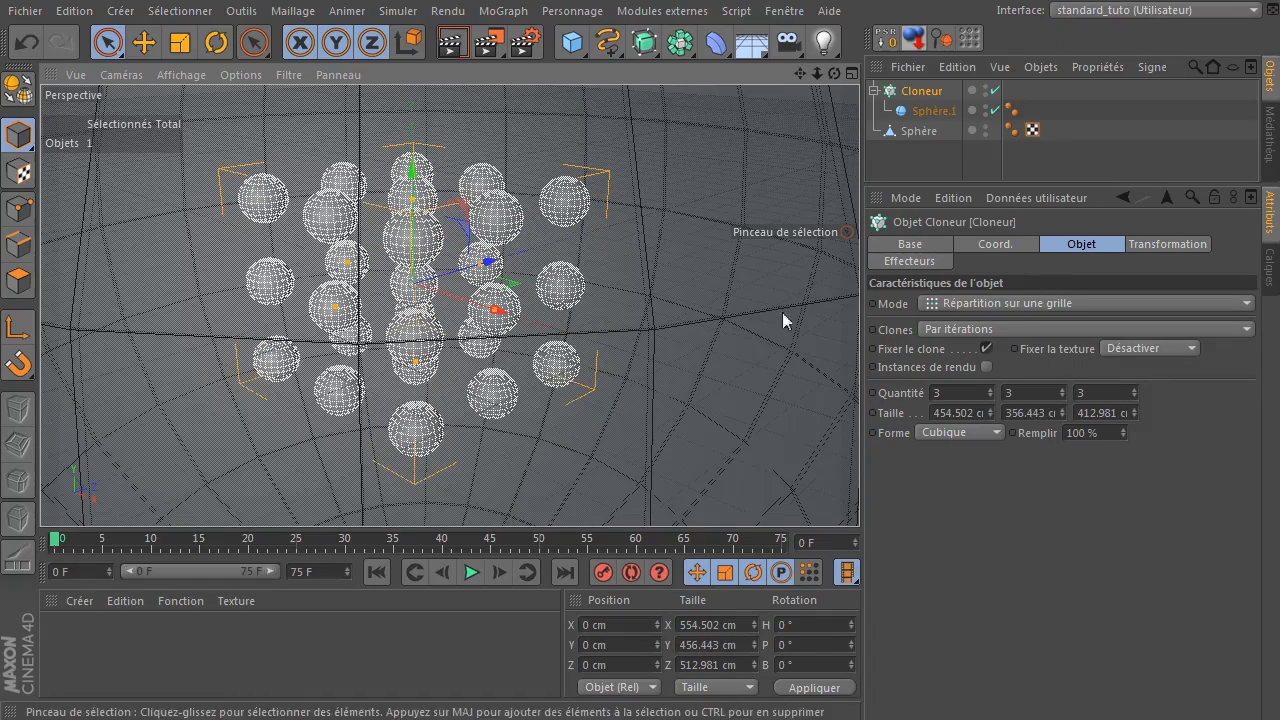
# Set the Cloner's grid quantity to 4 × 4 × 4 and enable render instances.
pyautogui.click(988, 388)
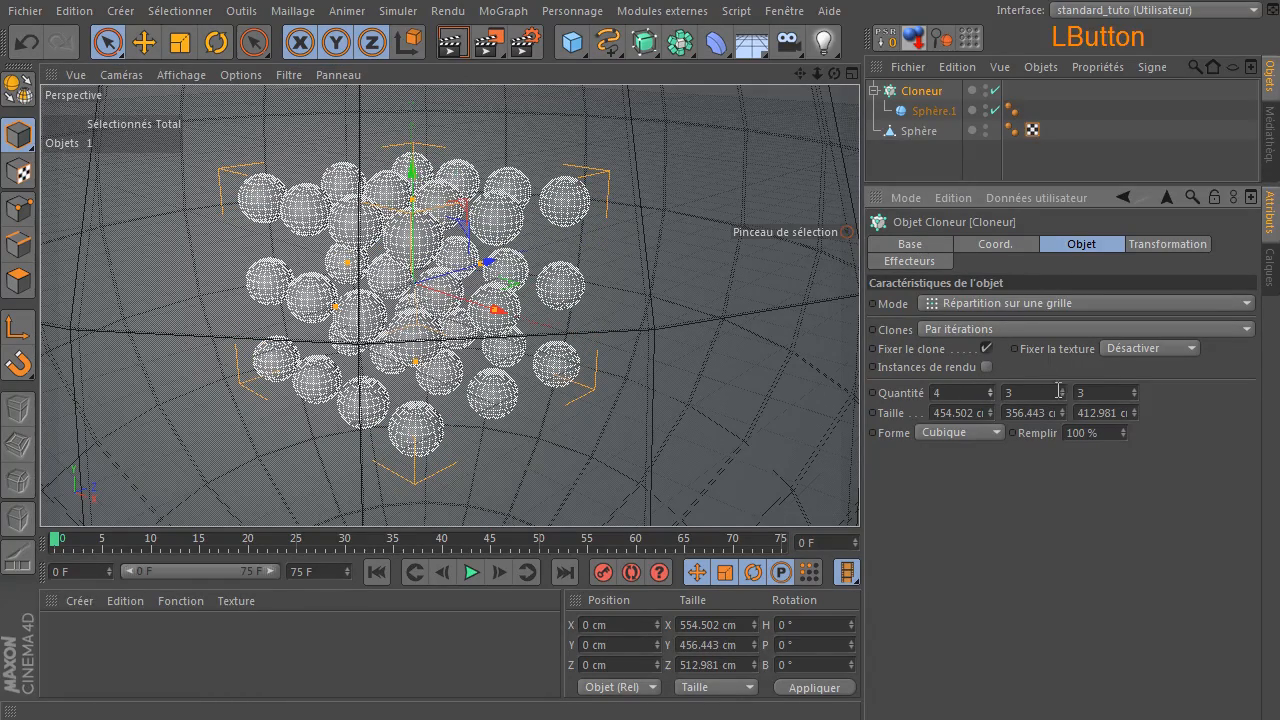
pyautogui.click(1133, 389)
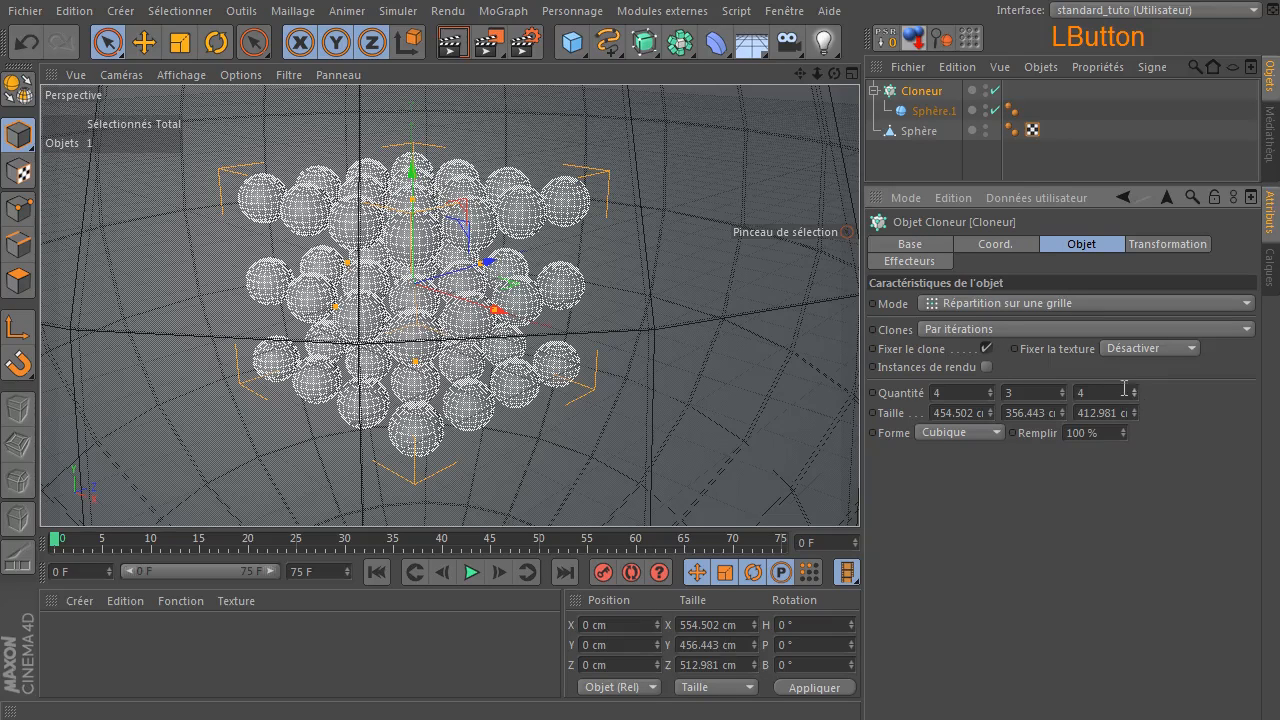
pyautogui.click(1063, 389)
pyautogui.click(986, 367)
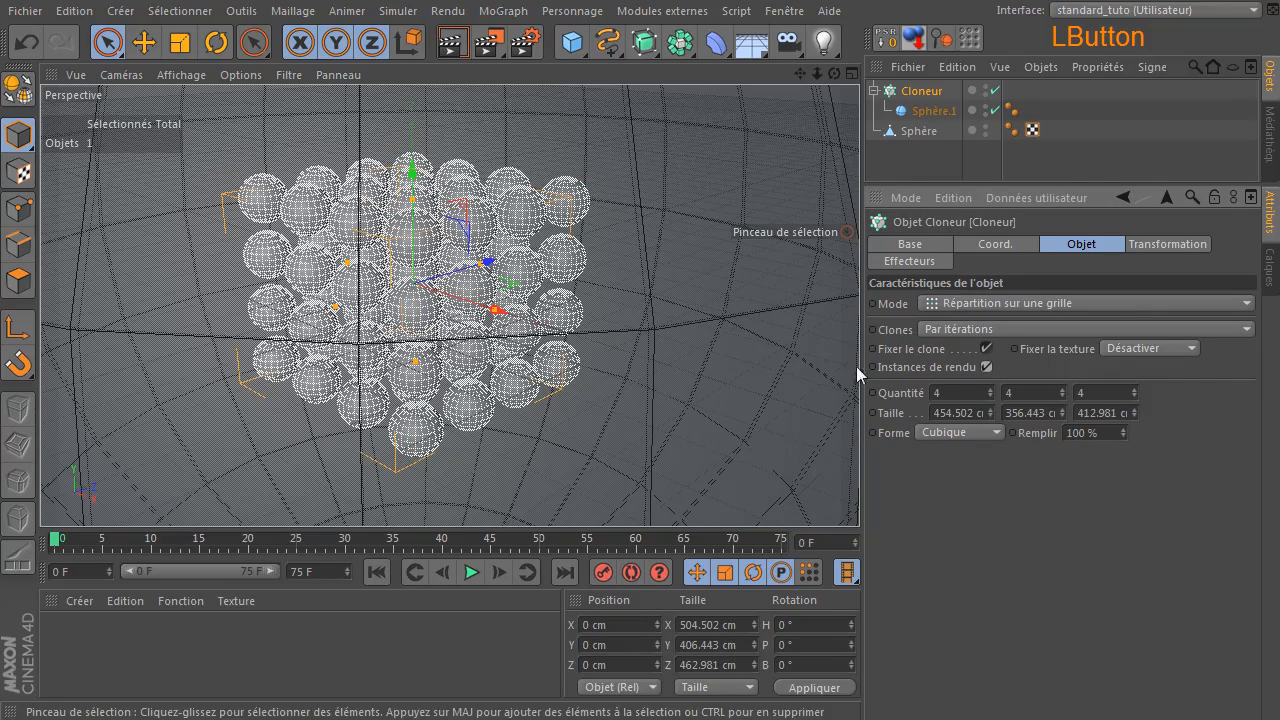
# Give the large hollow sphere a collision body simulation tag.
pyautogui.moveTo(834, 73); pyautogui.dragTo(832, 236)
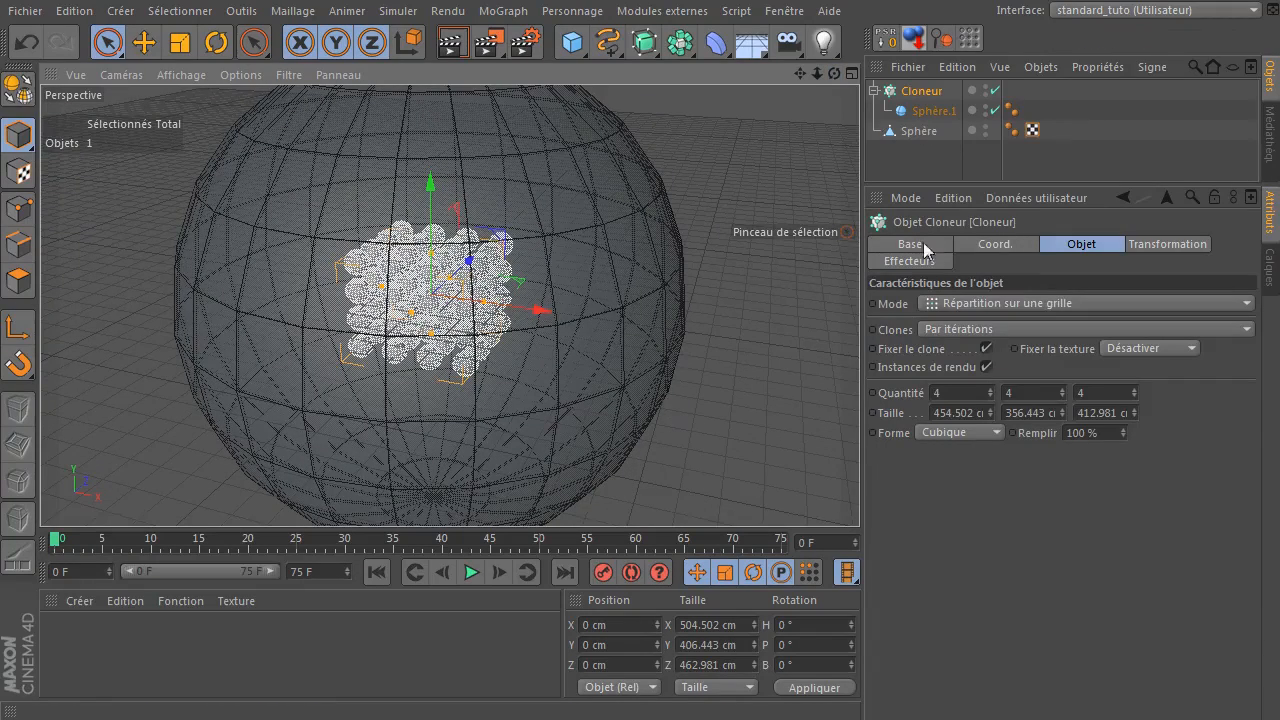
pyautogui.click(919, 131)
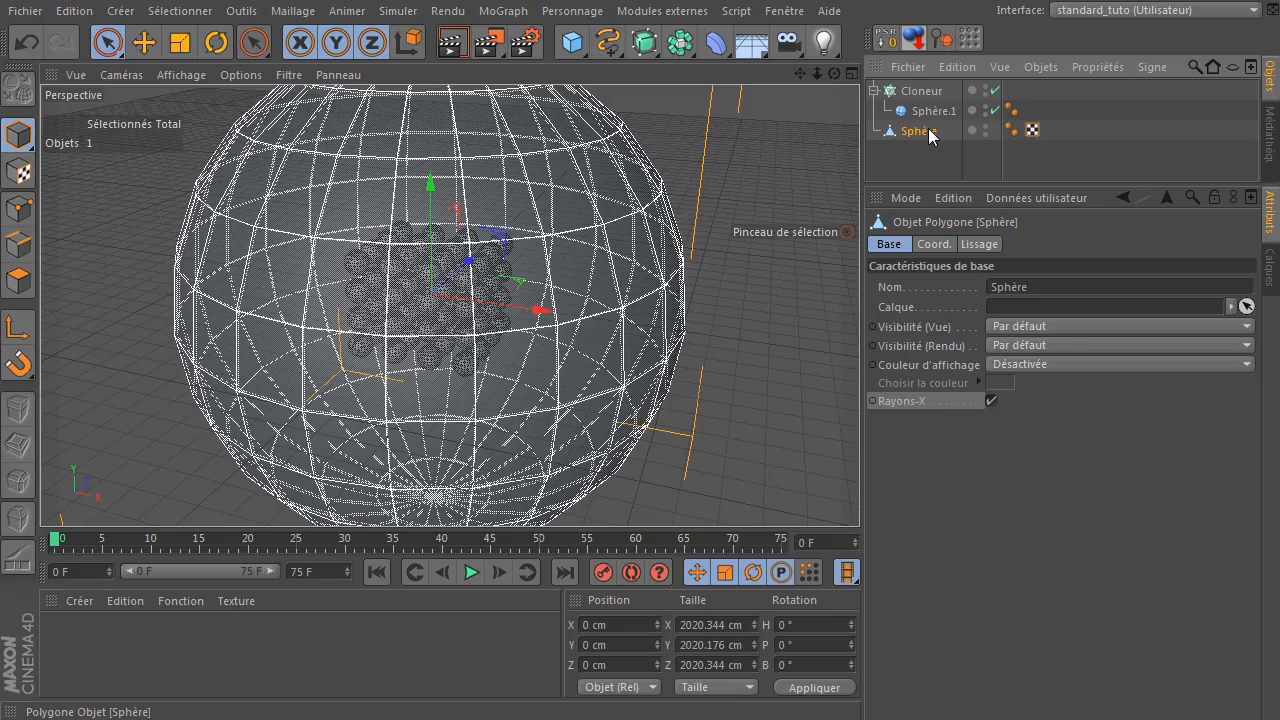
pyautogui.rightClick(913, 134)
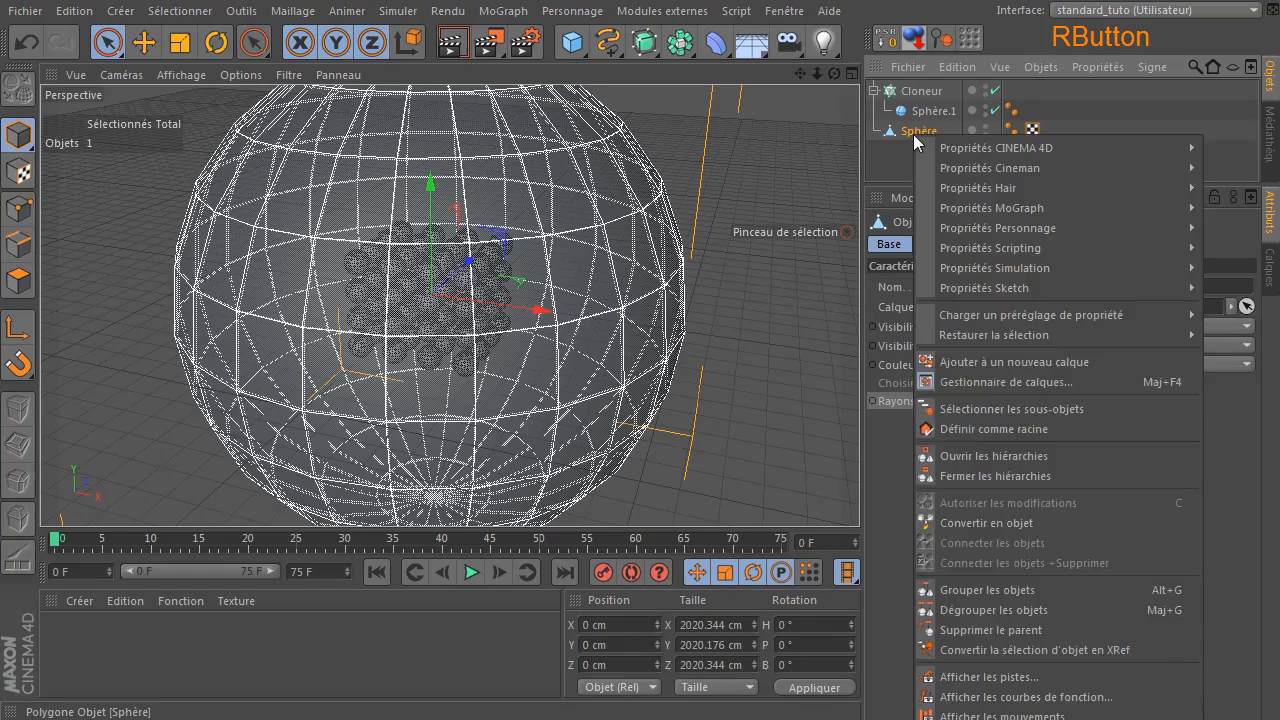
pyautogui.moveTo(970, 264)
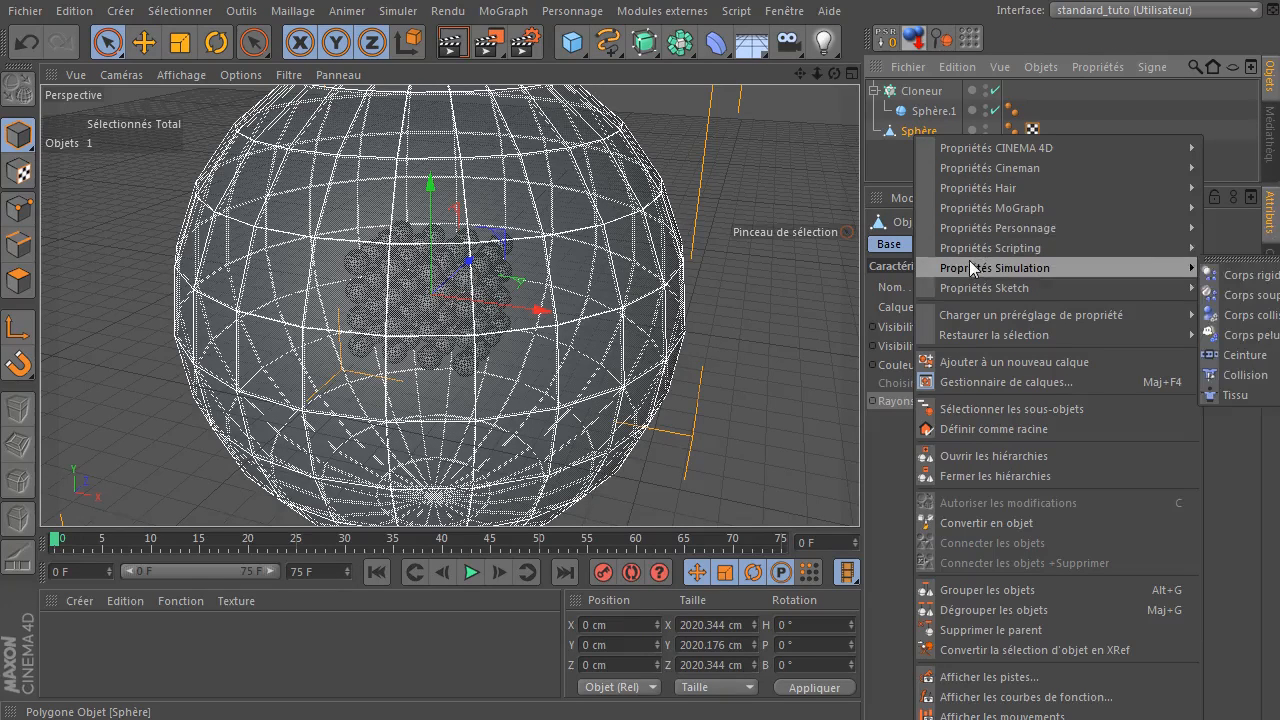
pyautogui.click(1260, 315)
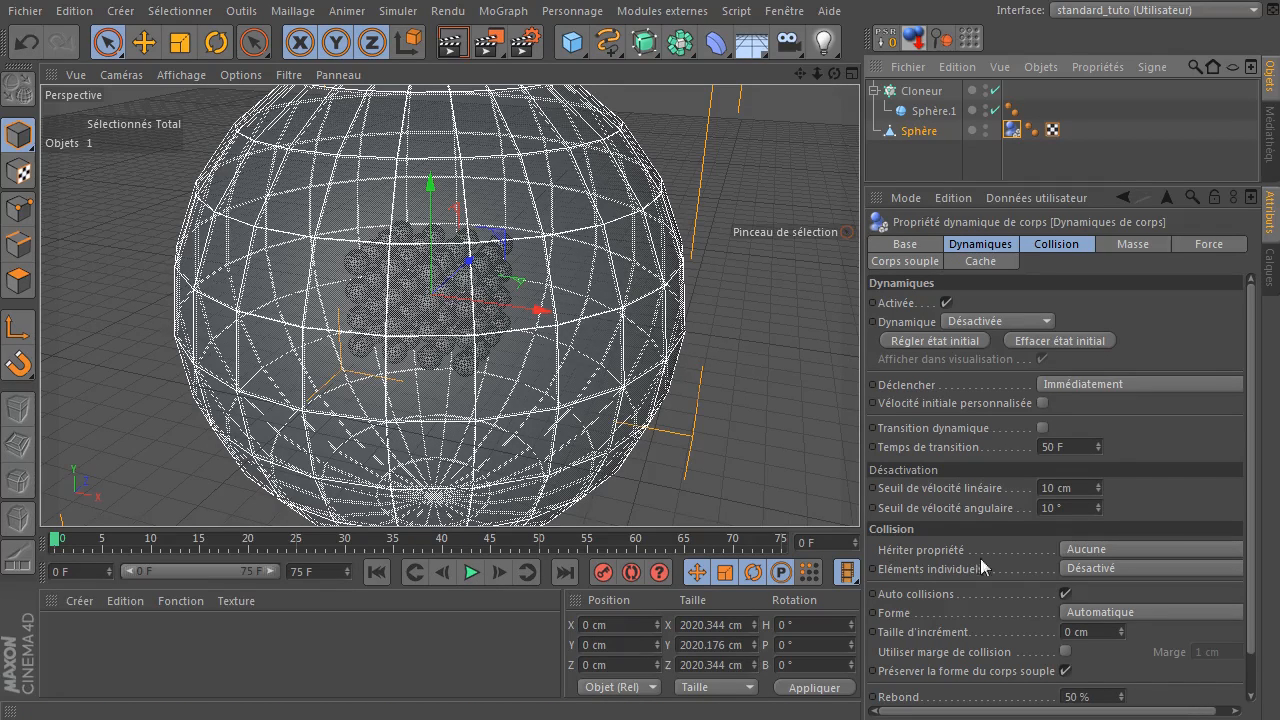
# Set the collision shape of the hollow sphere's dynamics tag to static mesh (Maillage statique), and deselect everything.
pyautogui.moveTo(861, 308); pyautogui.dragTo(854, 307)
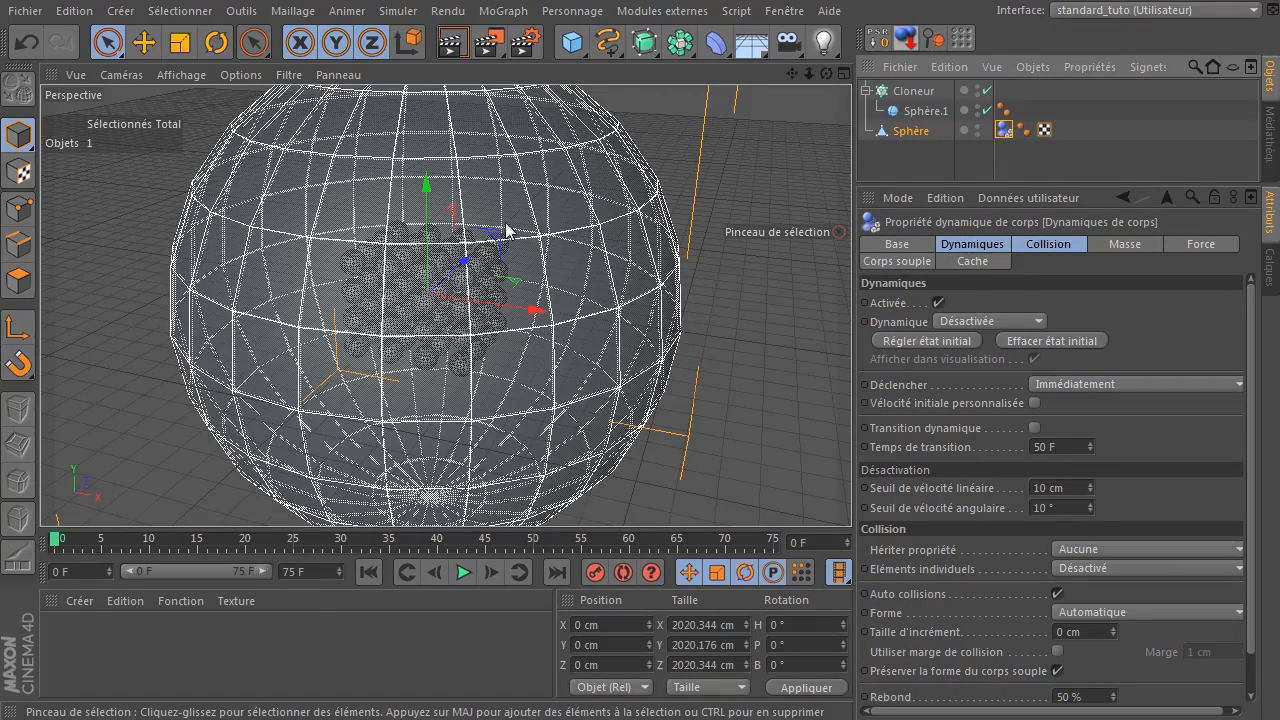
pyautogui.click(1005, 132)
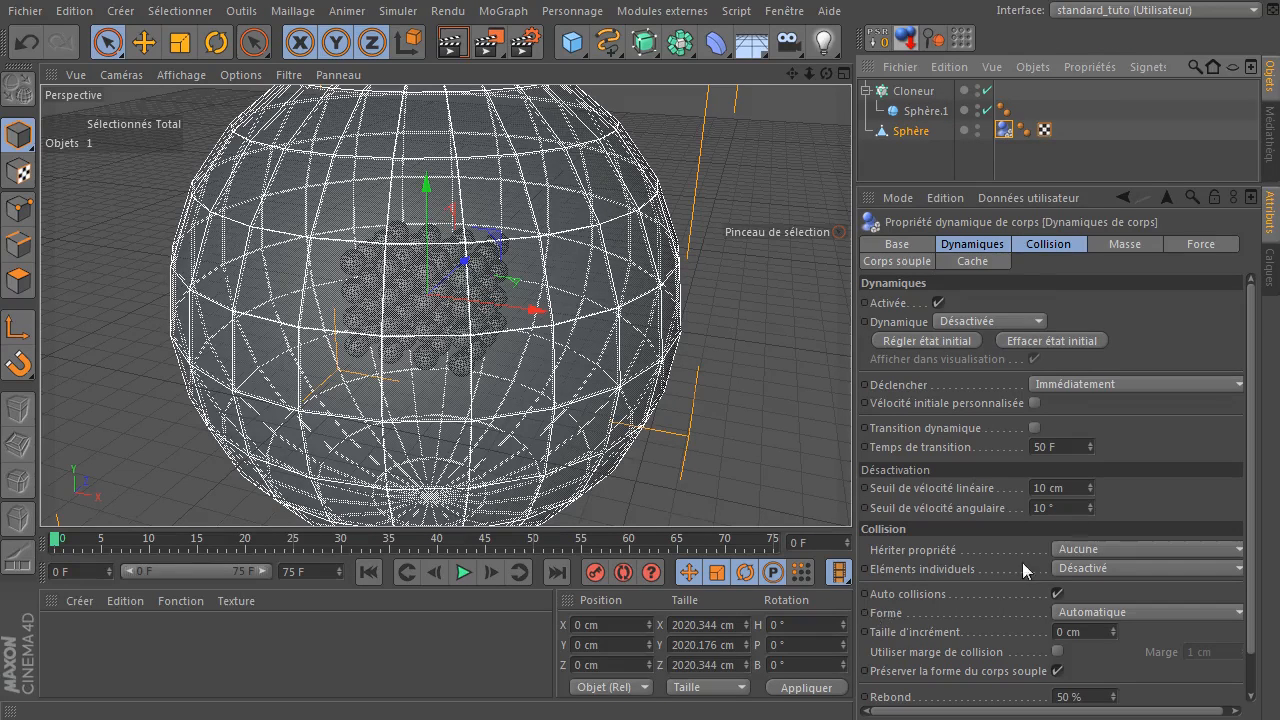
pyautogui.click(1058, 248)
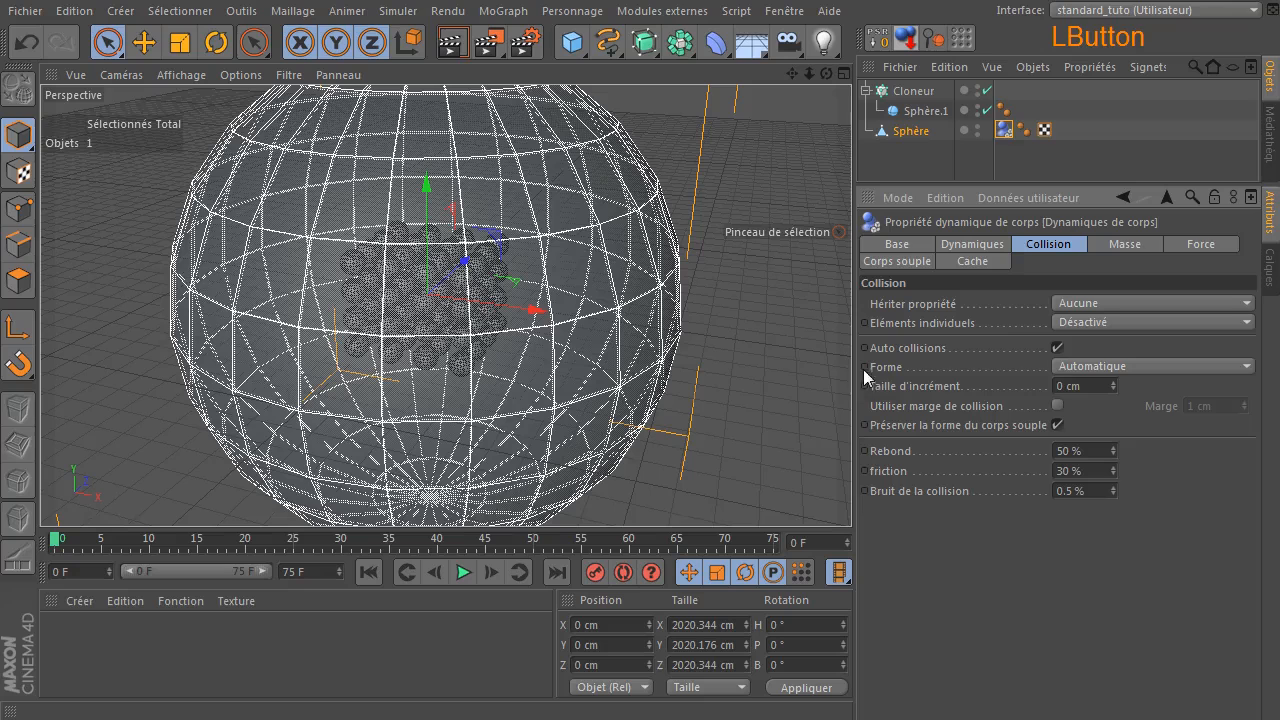
pyautogui.click(1101, 364)
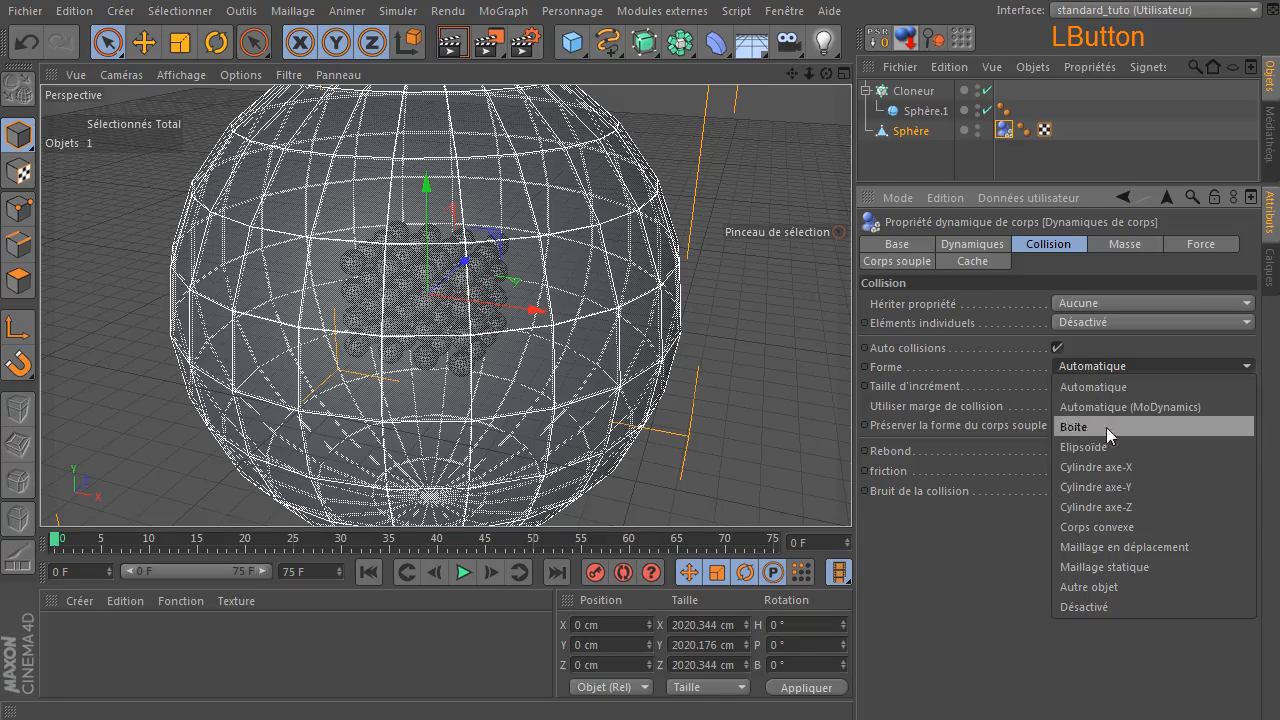
pyautogui.click(1133, 568)
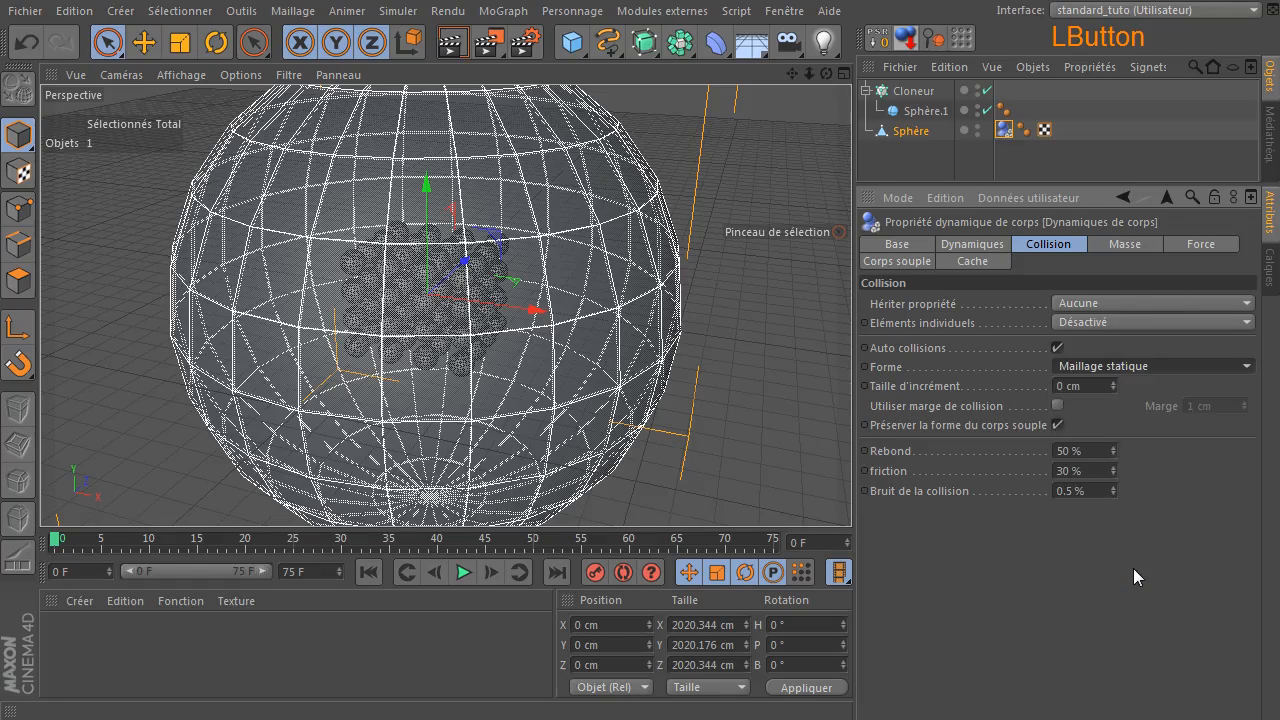
pyautogui.click(401, 321)
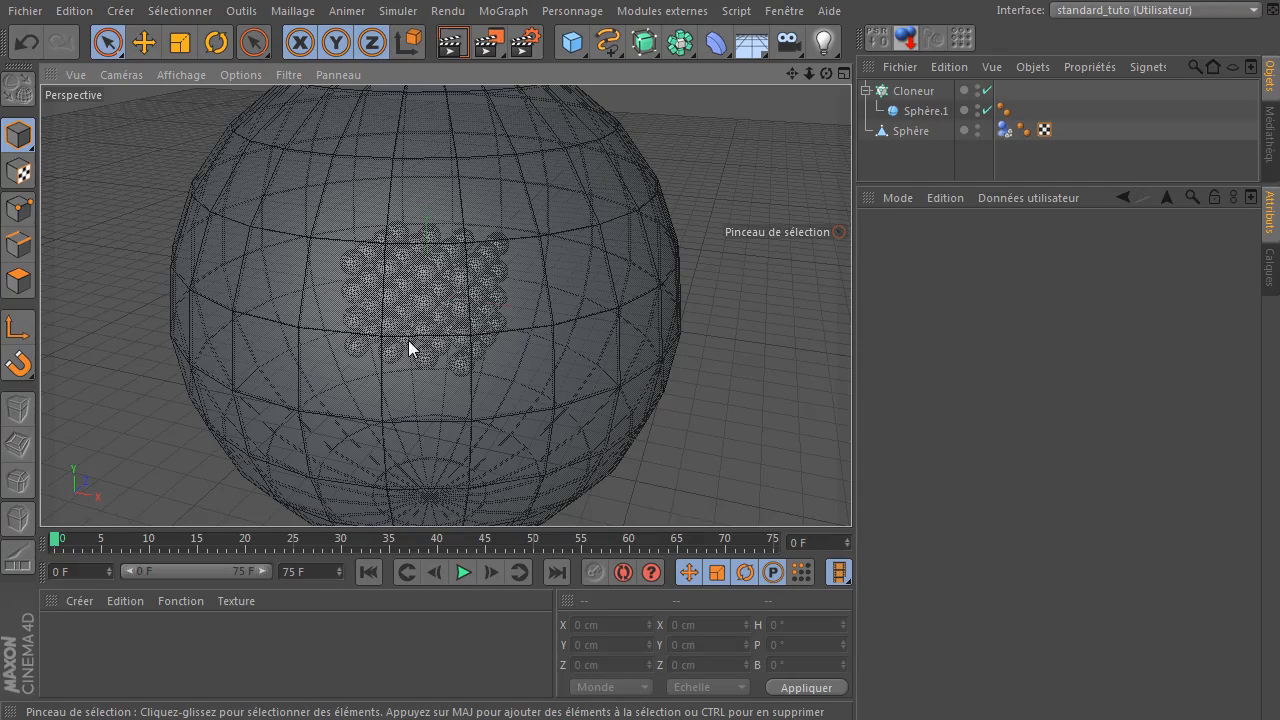
# Give the Cloner a rigid body simulation tag and set its individual elements option to Tout.
pyautogui.click(907, 92)
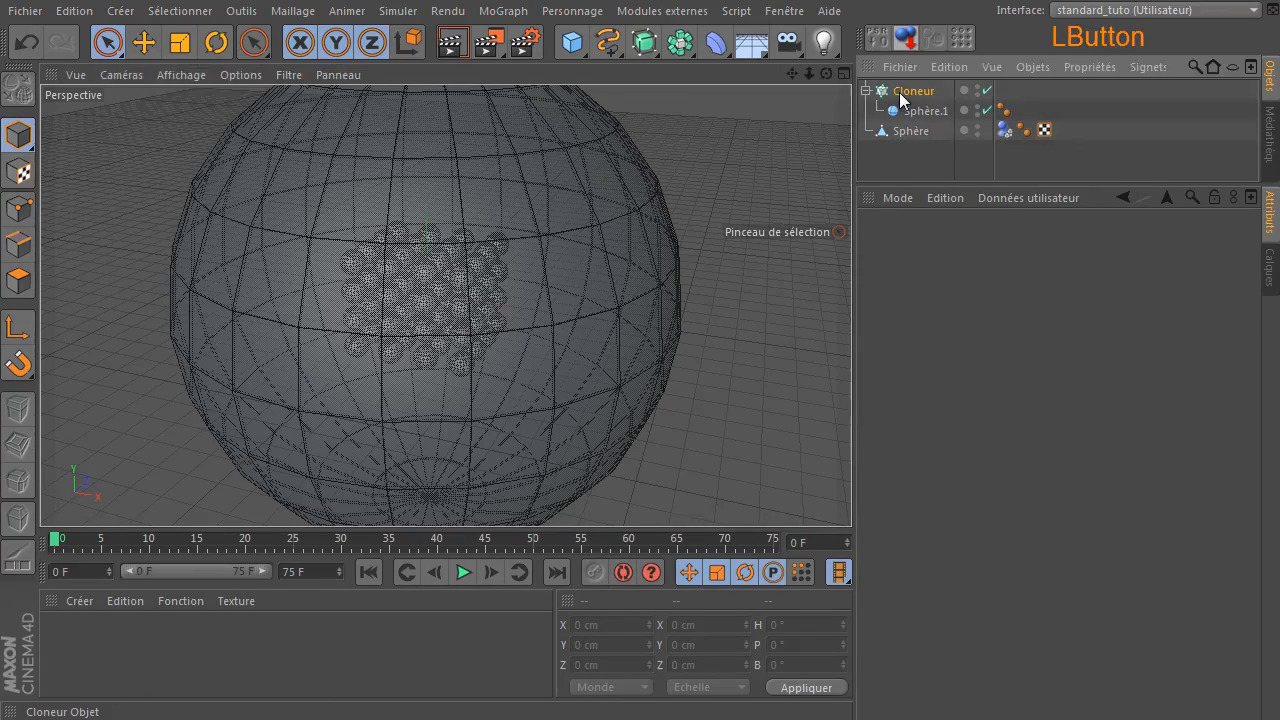
pyautogui.rightClick(918, 93)
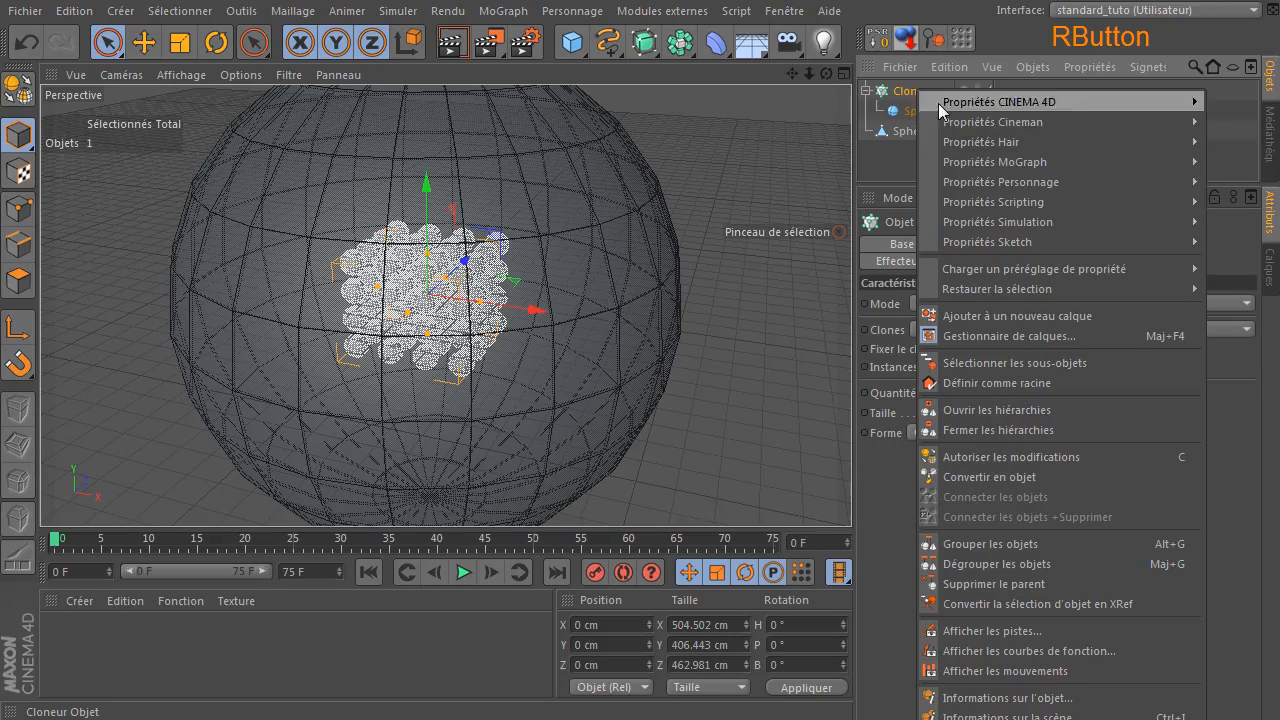
pyautogui.moveTo(992, 223)
pyautogui.click(1260, 229)
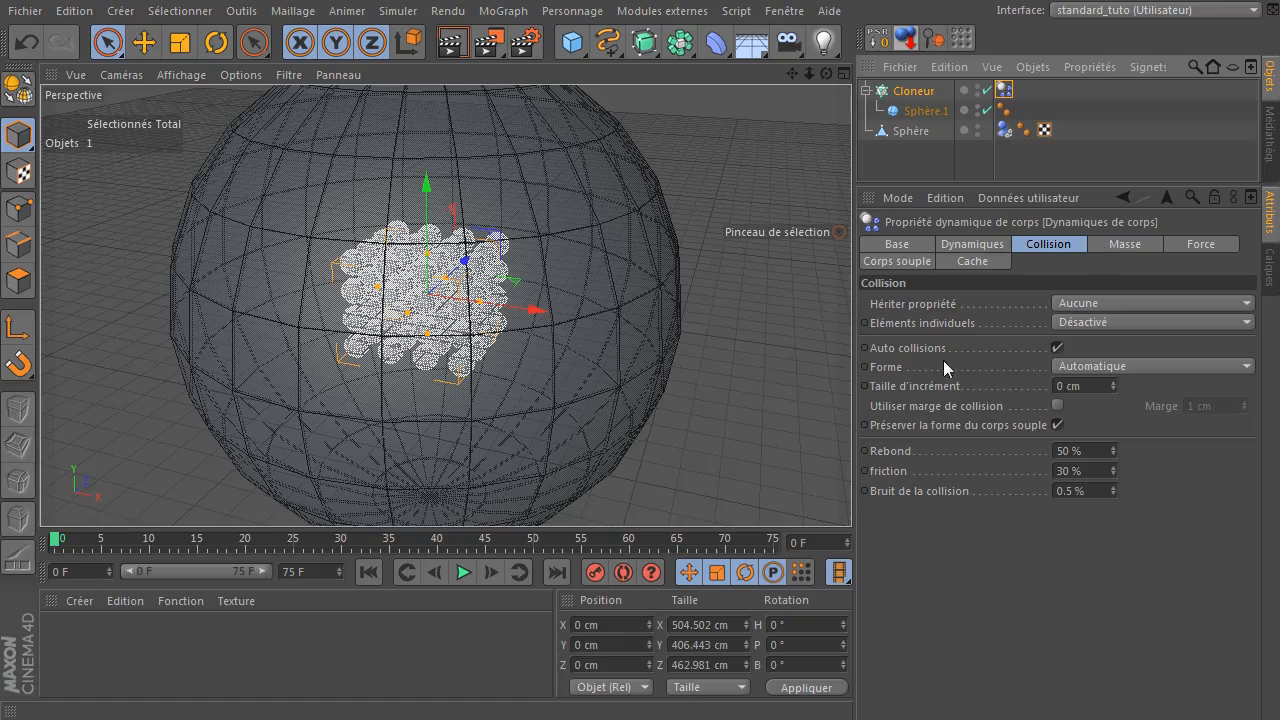
pyautogui.click(1110, 322)
pyautogui.click(1099, 401)
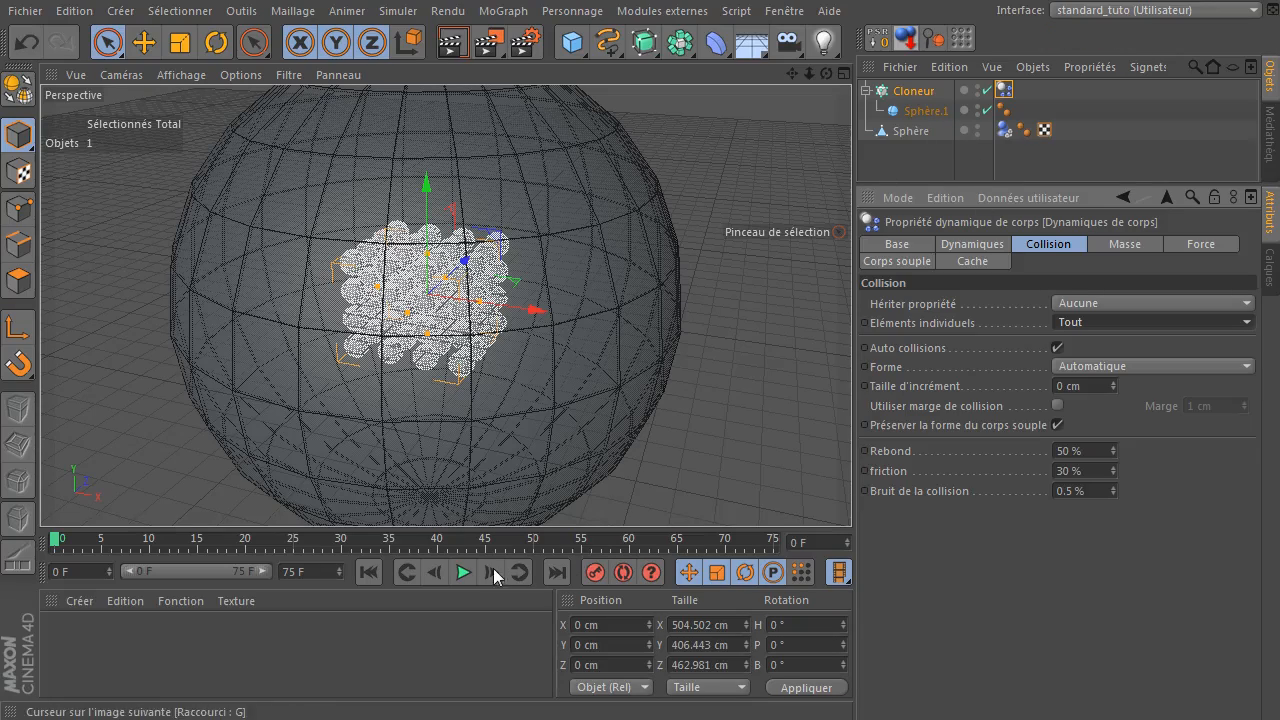
# Test-play the simulation, stop it, and extend the animation to 750 frames with the full range shown in the timeline.
pyautogui.click(464, 573)
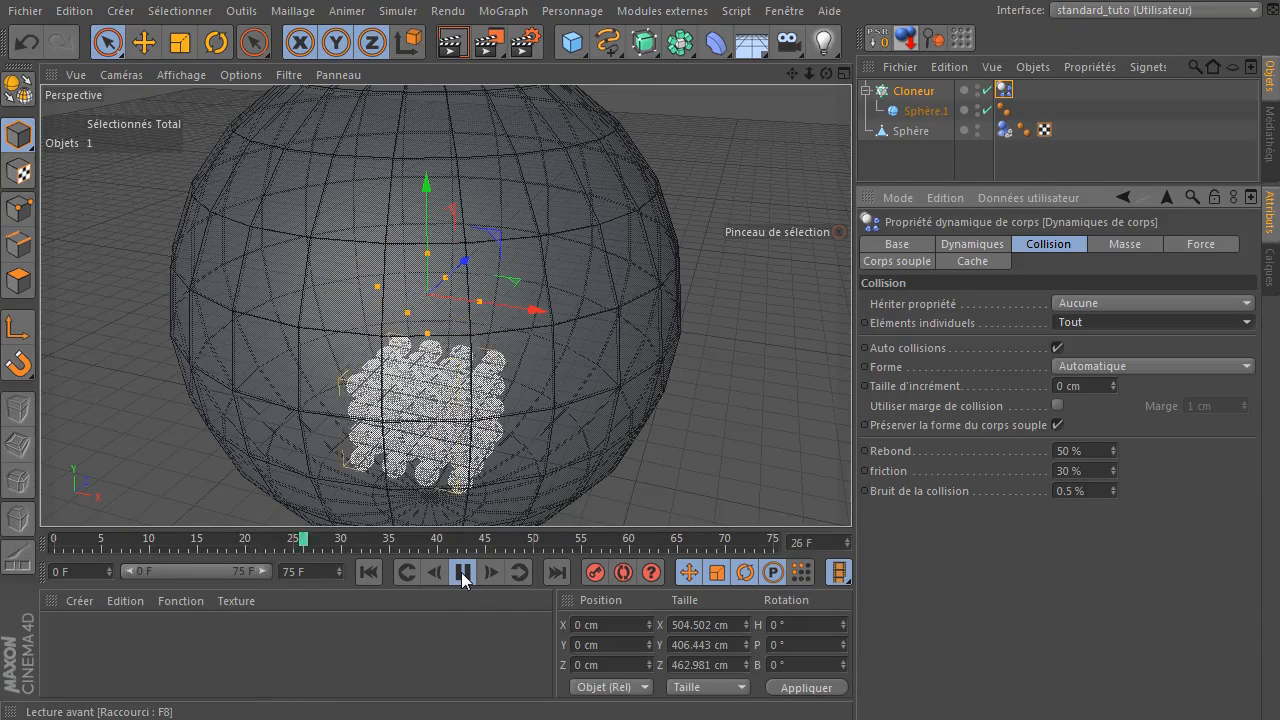
pyautogui.click(461, 572)
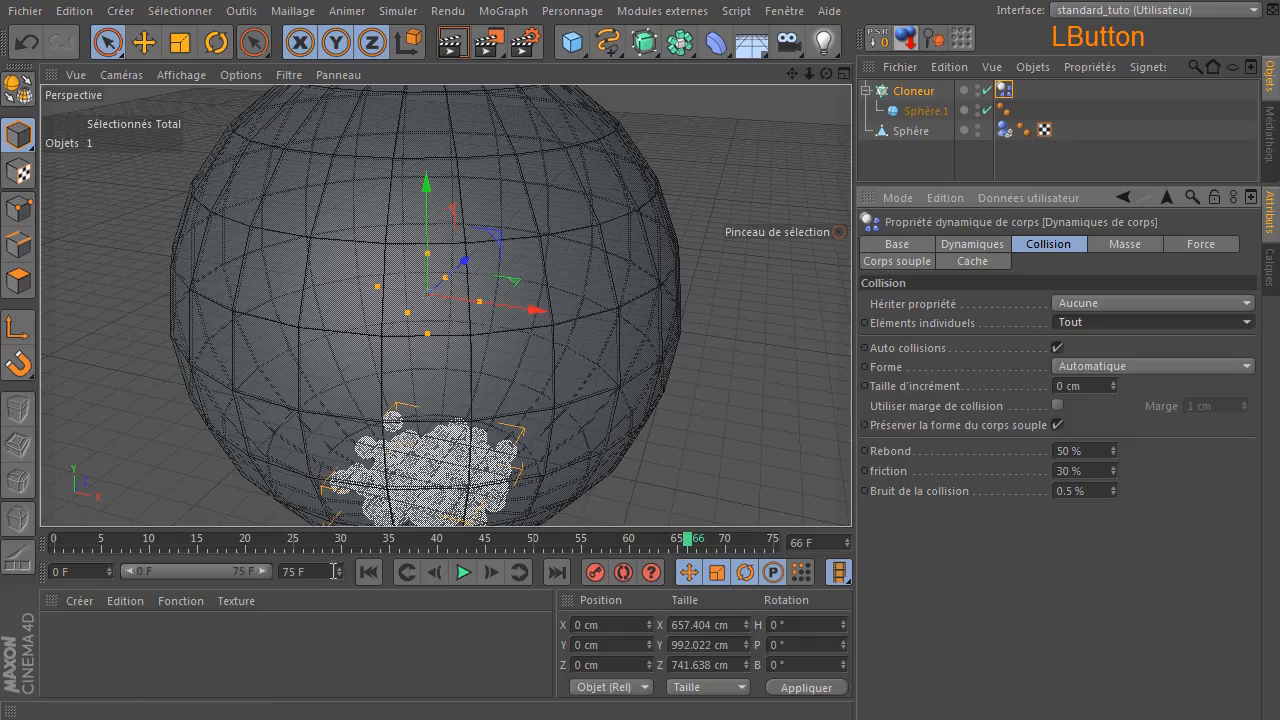
pyautogui.write('750')
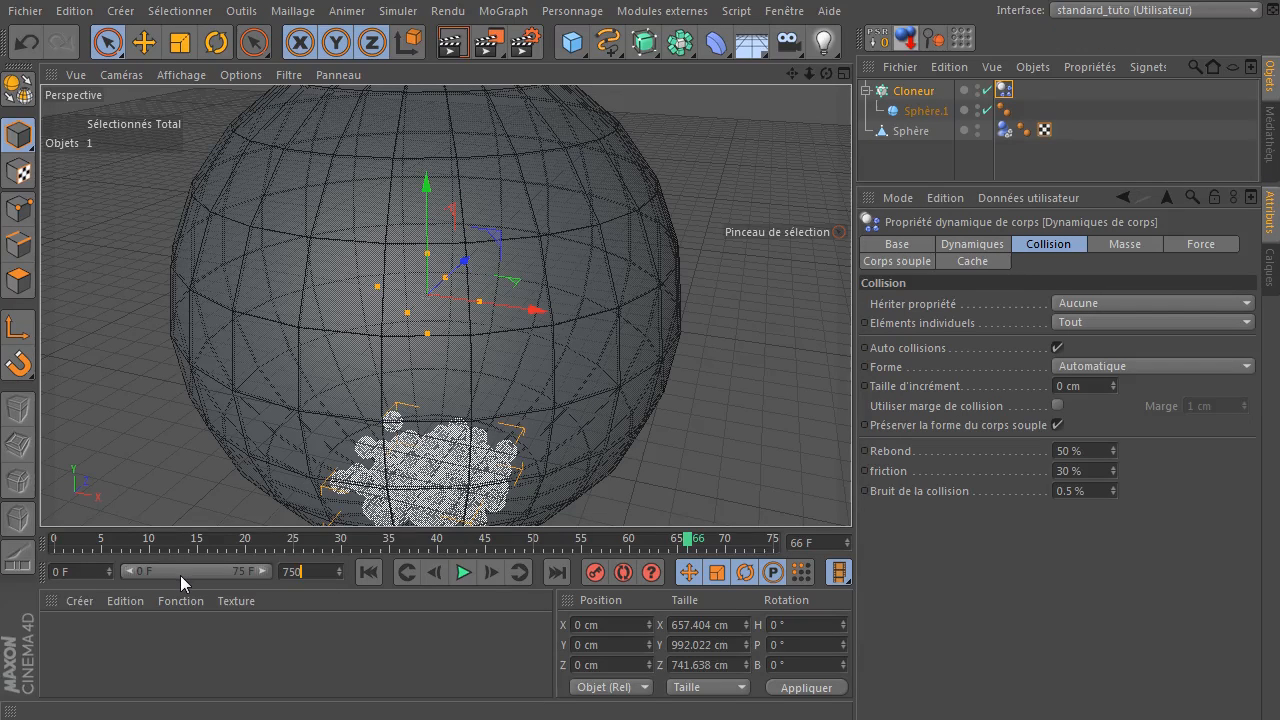
pyautogui.press('Return')
pyautogui.moveTo(156, 570); pyautogui.dragTo(272, 571)
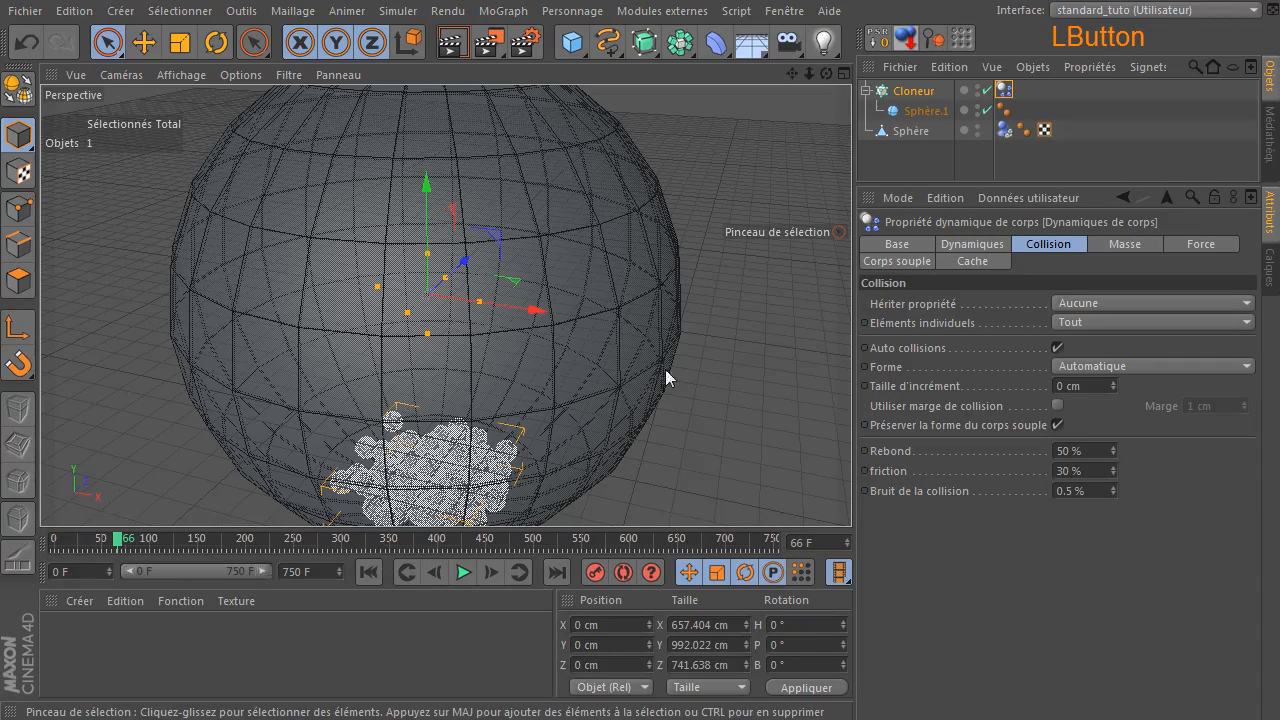
# Replay the simulation from the first frame with the whole sphere in view, stop it and return to the start.
pyautogui.scroll(-3, 665, 369)
pyautogui.click(368, 572)
pyautogui.click(462, 572)
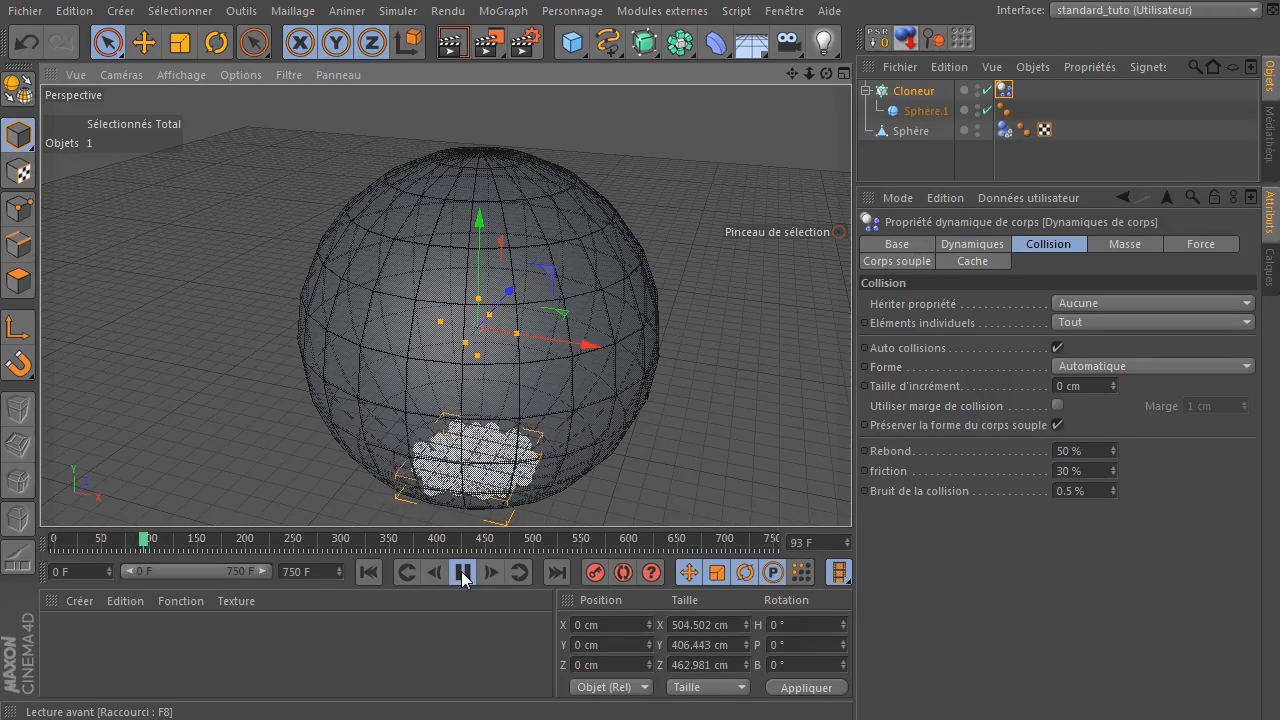
pyautogui.click(462, 572)
pyautogui.click(368, 572)
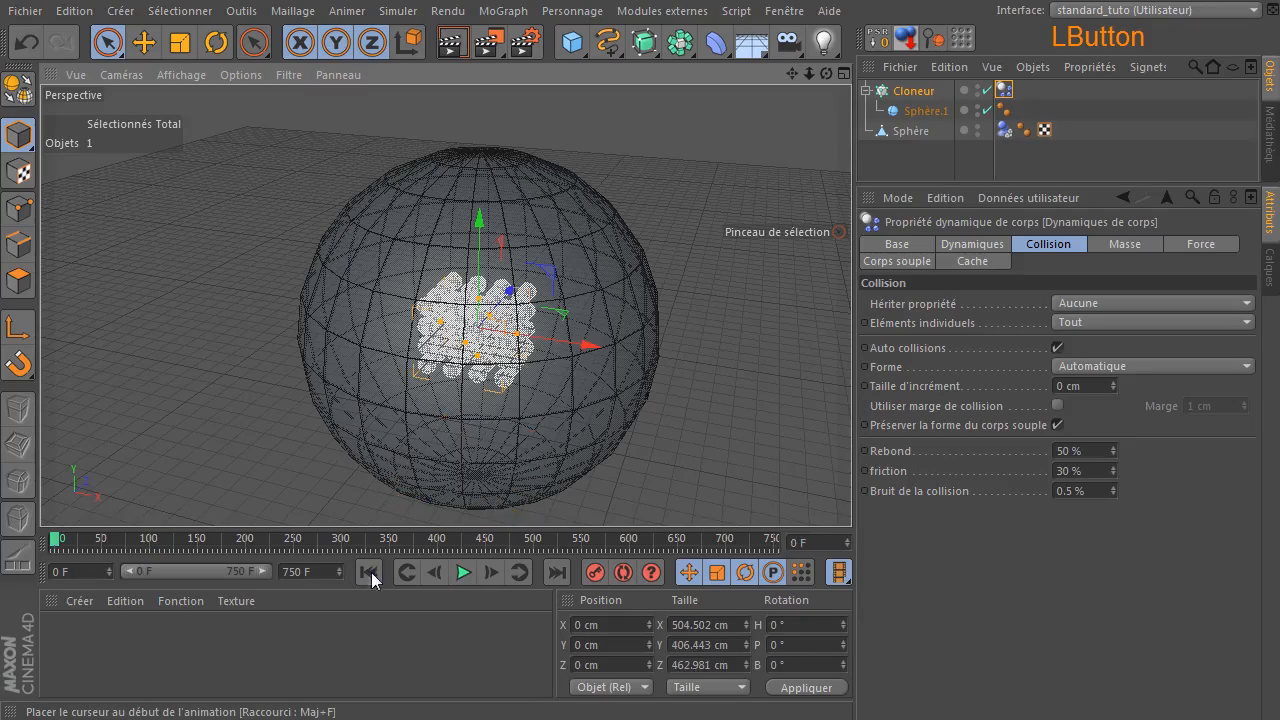
# Add a Force dynamics object to the scene with an intensity of 5 cm and an outer distance of 1000 cm.
pyautogui.click(932, 160)
pyautogui.click(397, 12)
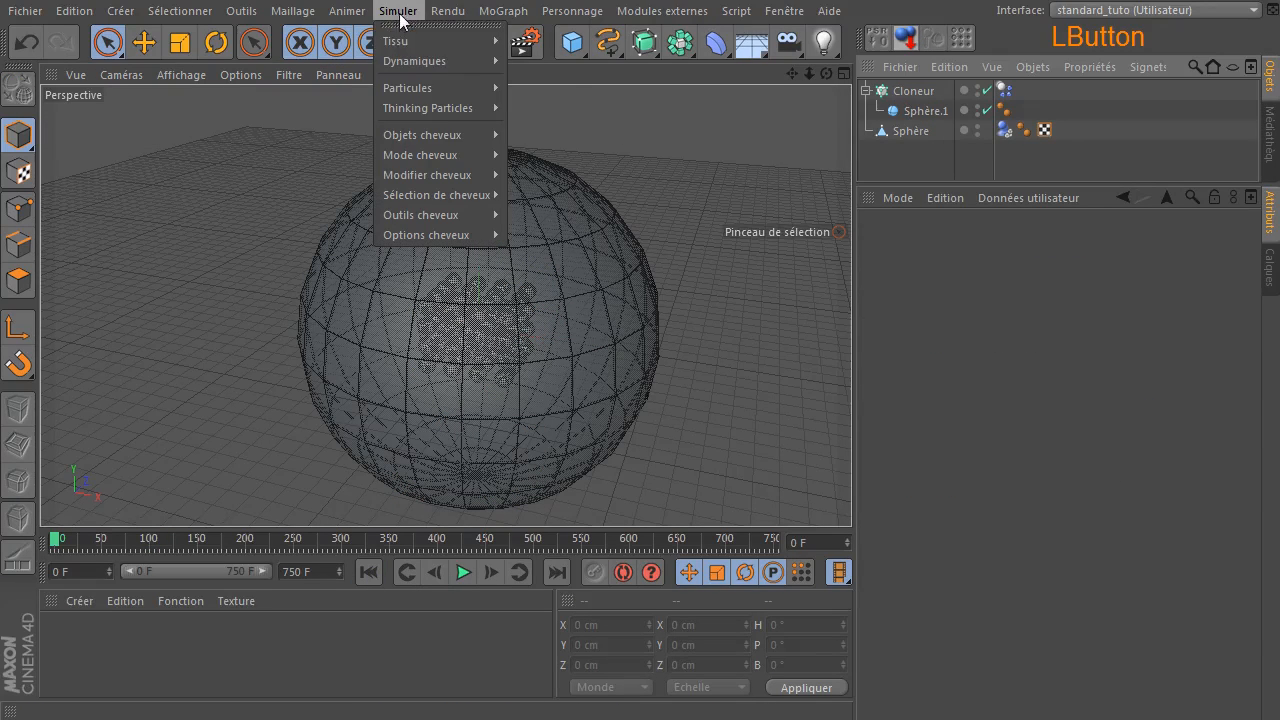
pyautogui.moveTo(396, 65)
pyautogui.click(545, 113)
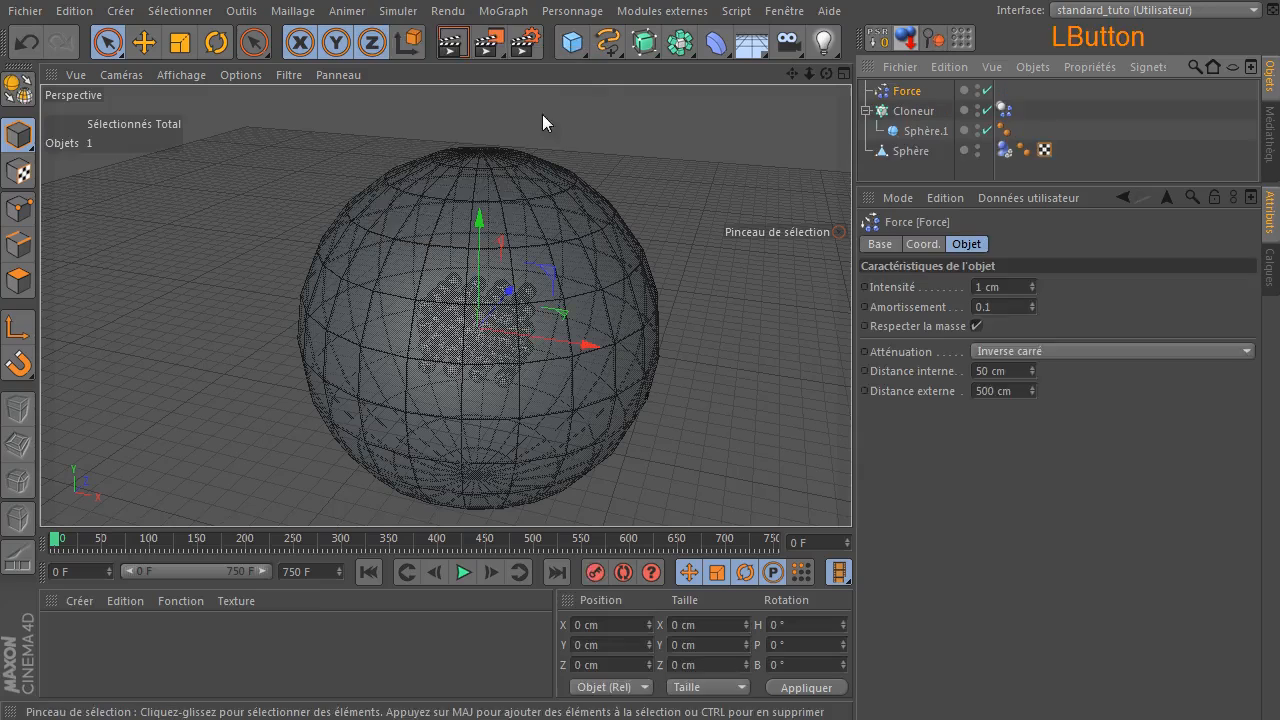
pyautogui.click(1011, 284)
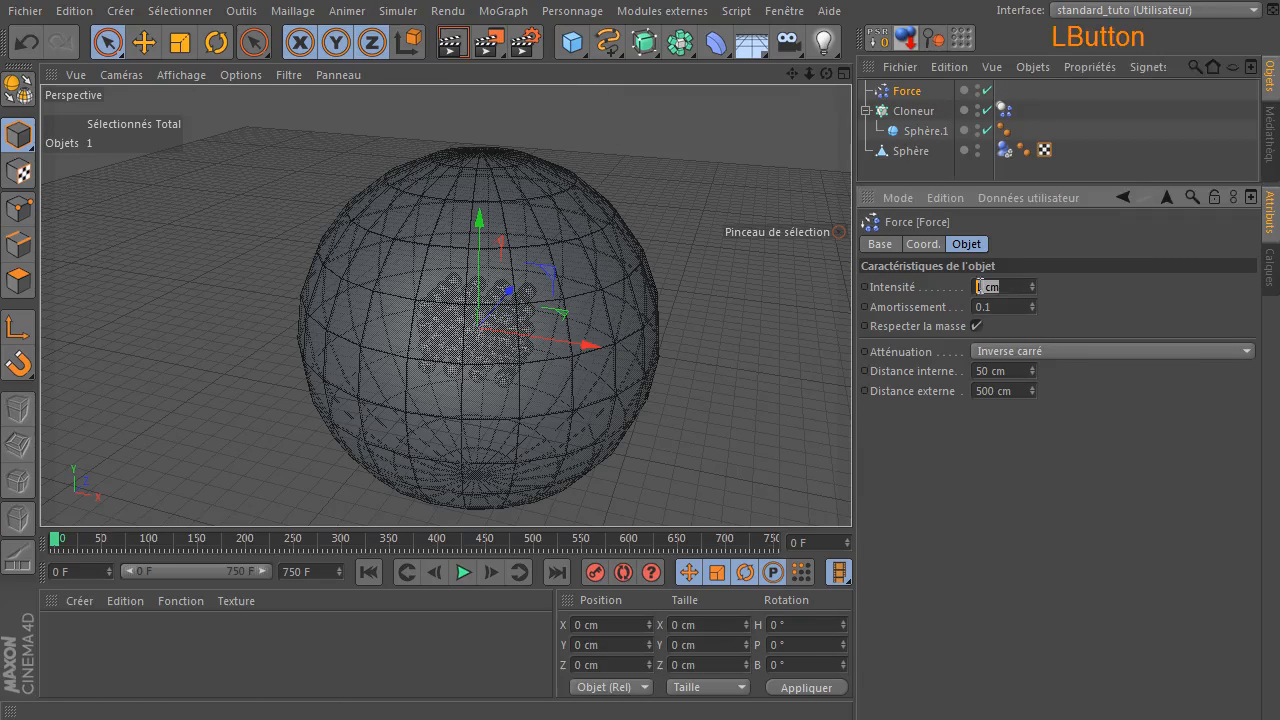
pyautogui.click(1007, 391)
pyautogui.write('1000')
pyautogui.click(1030, 435)
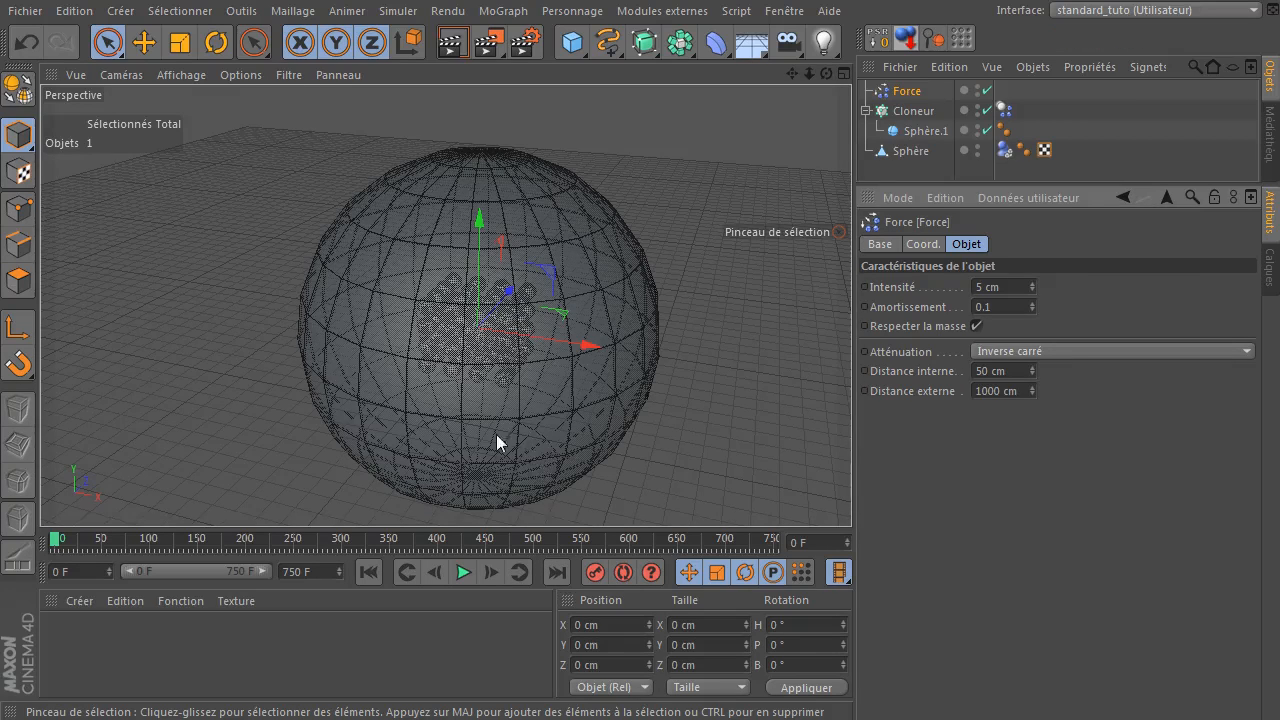
# Play the simulation to check how the Force acts on the cloned spheres, stop it and frame the whole hollow sphere.
pyautogui.scroll(2, 487, 451)
pyautogui.click(703, 445)
pyautogui.click(463, 573)
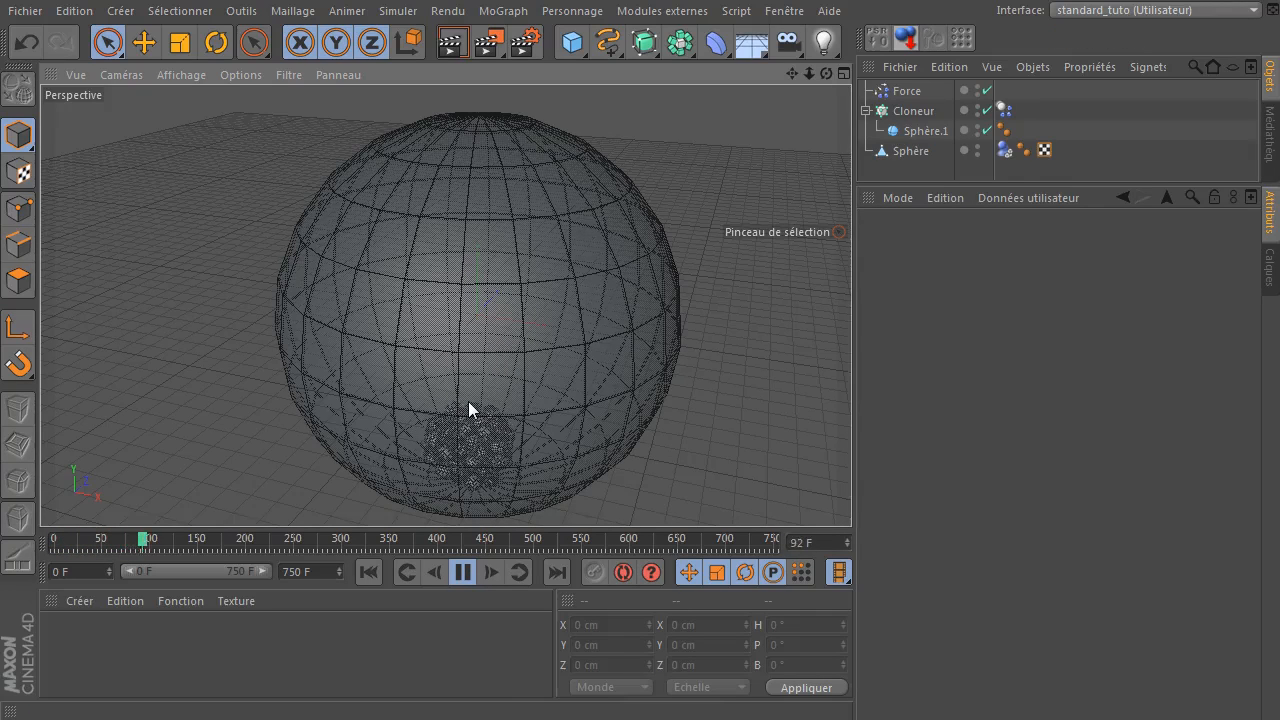
pyautogui.scroll(5, 471, 443)
pyautogui.click(461, 572)
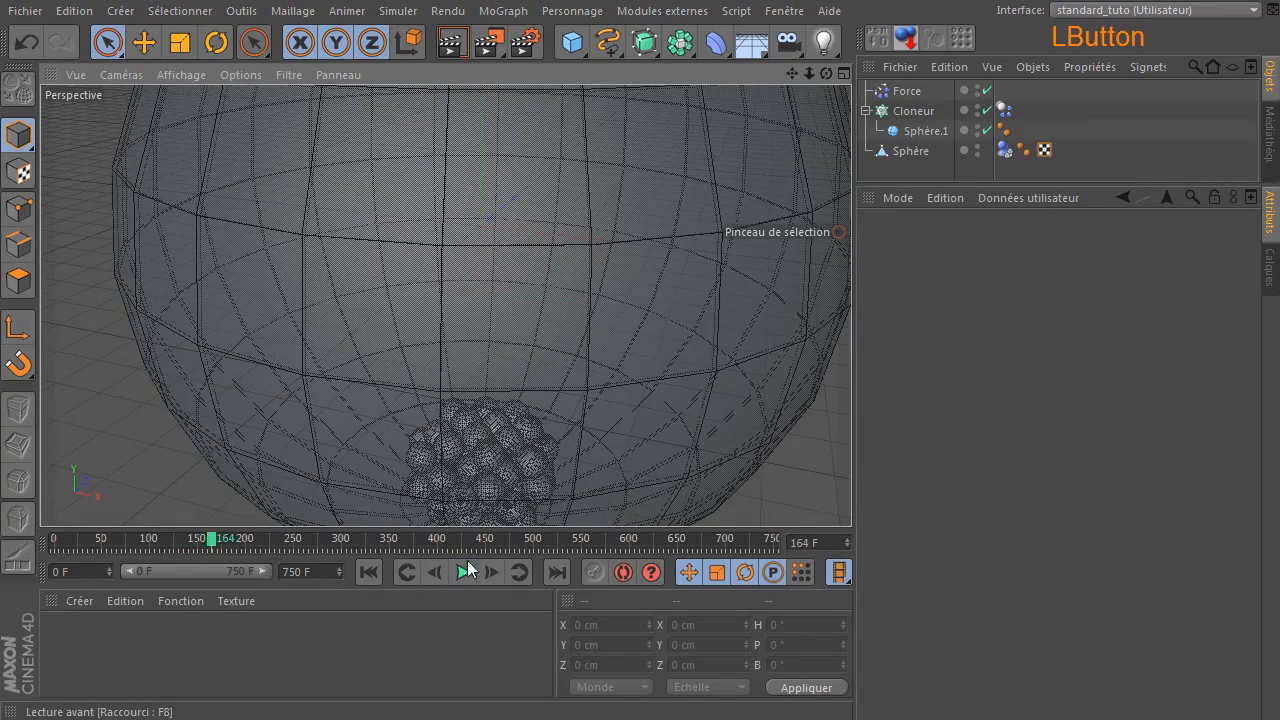
pyautogui.moveTo(809, 73); pyautogui.dragTo(780, 78)
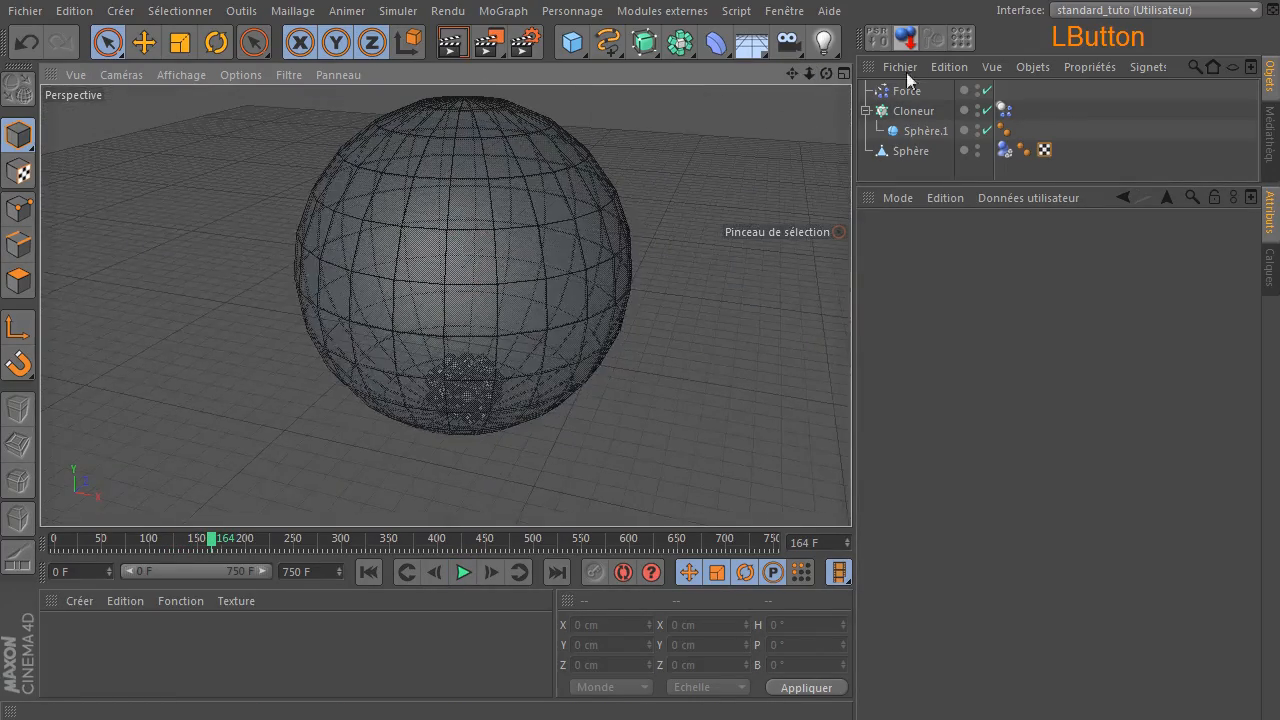
# Set the Force object's intensity to -5 cm.
pyautogui.click(907, 91)
pyautogui.click(1008, 286)
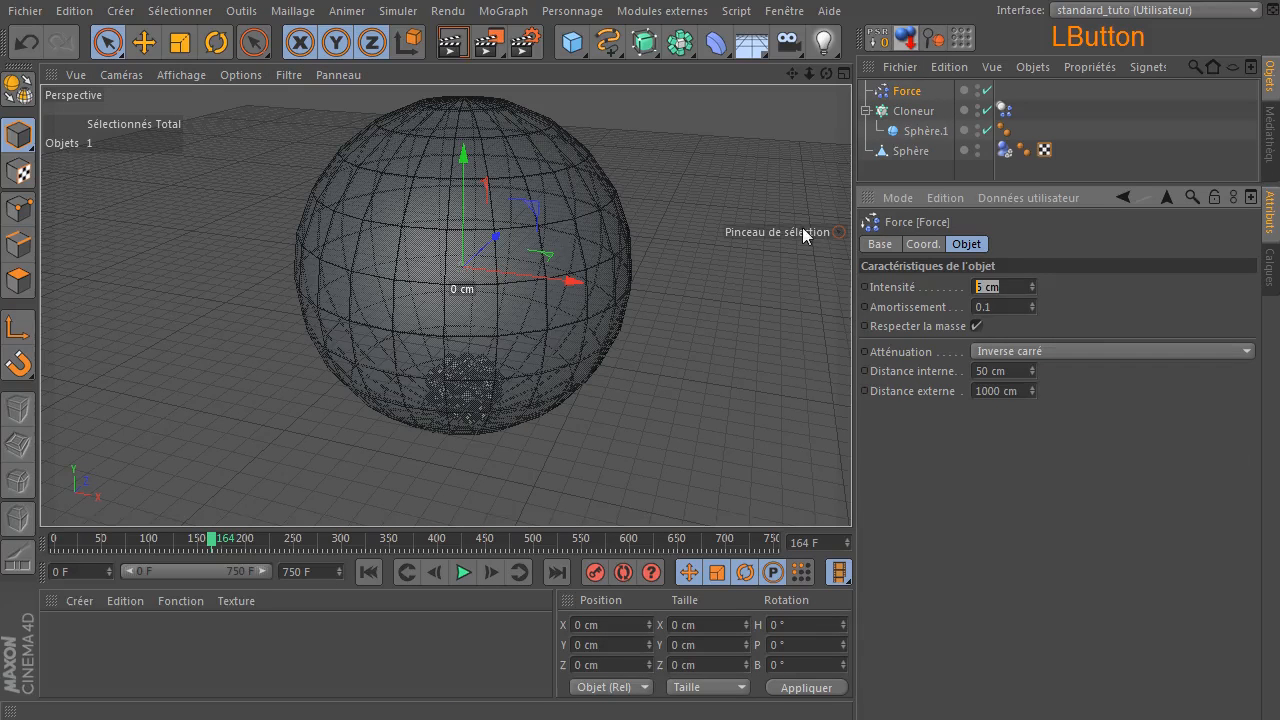
pyautogui.write('-1')
pyautogui.write('5')
# Replay the simulation from the first frame, inspect the clones' motion from several angles, then stop and return to the start.
pyautogui.click(367, 575)
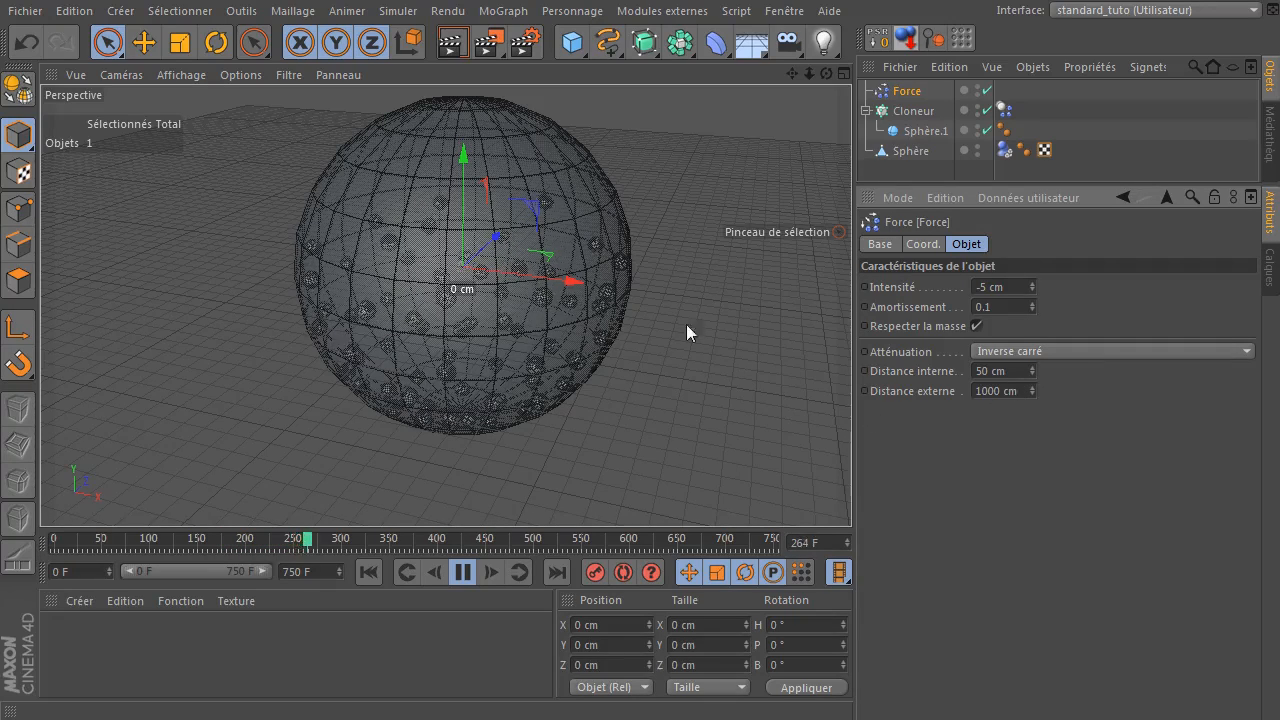
pyautogui.moveTo(826, 73)
pyautogui.mouseDown()
pyautogui.moveTo(815, 110)
pyautogui.moveTo(848, 86)
pyautogui.moveTo(826, 73)
pyautogui.mouseUp()
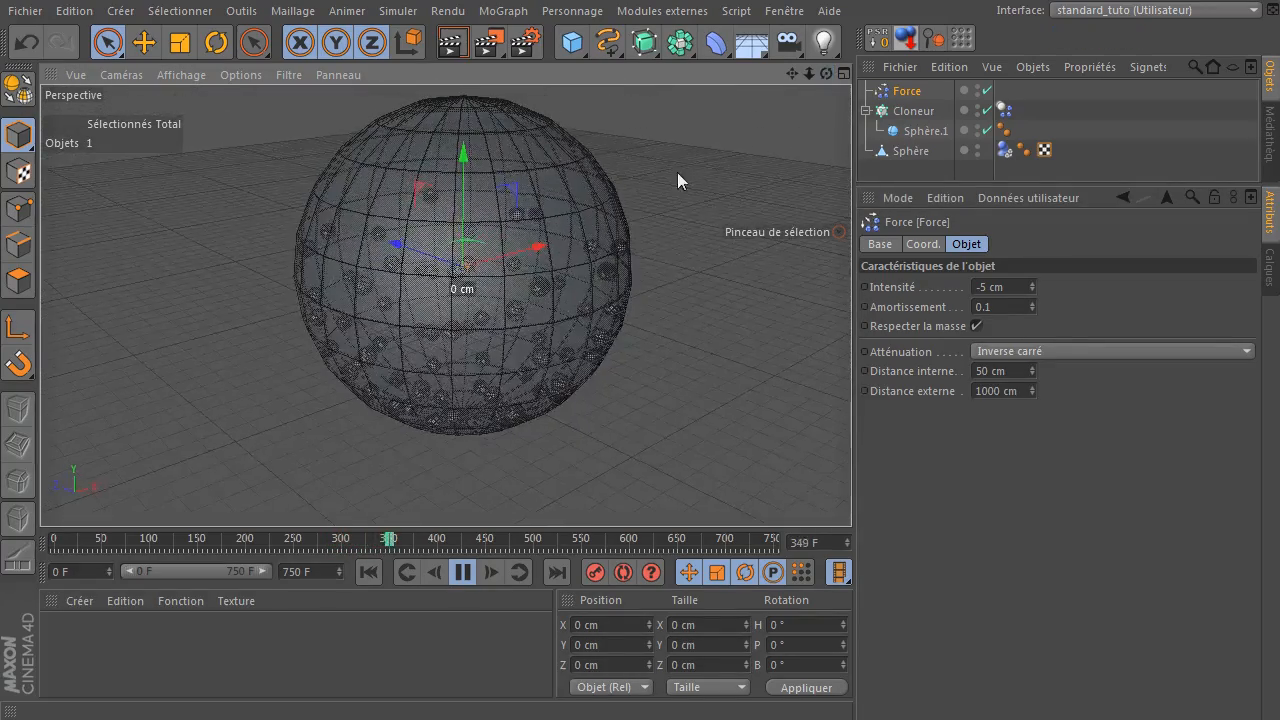
pyautogui.scroll(6, 380, 318)
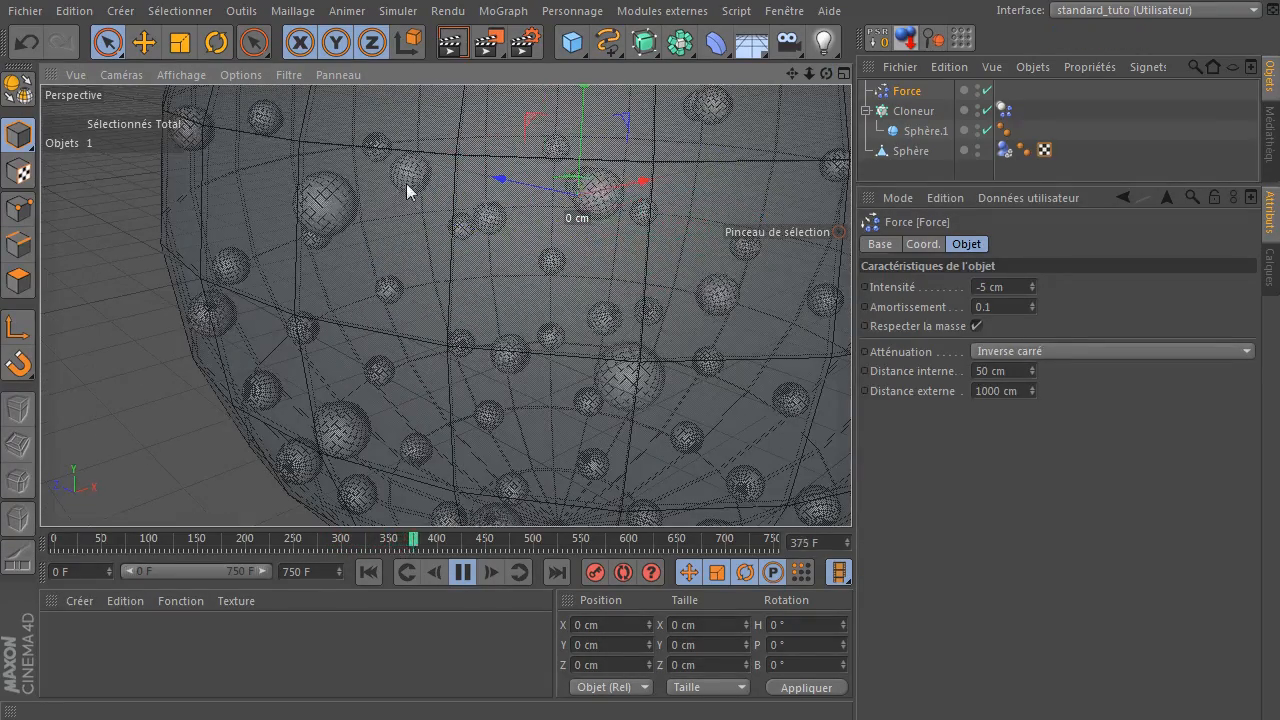
pyautogui.moveTo(824, 74)
pyautogui.mouseDown()
pyautogui.moveTo(842, 94)
pyautogui.moveTo(826, 75)
pyautogui.mouseUp()
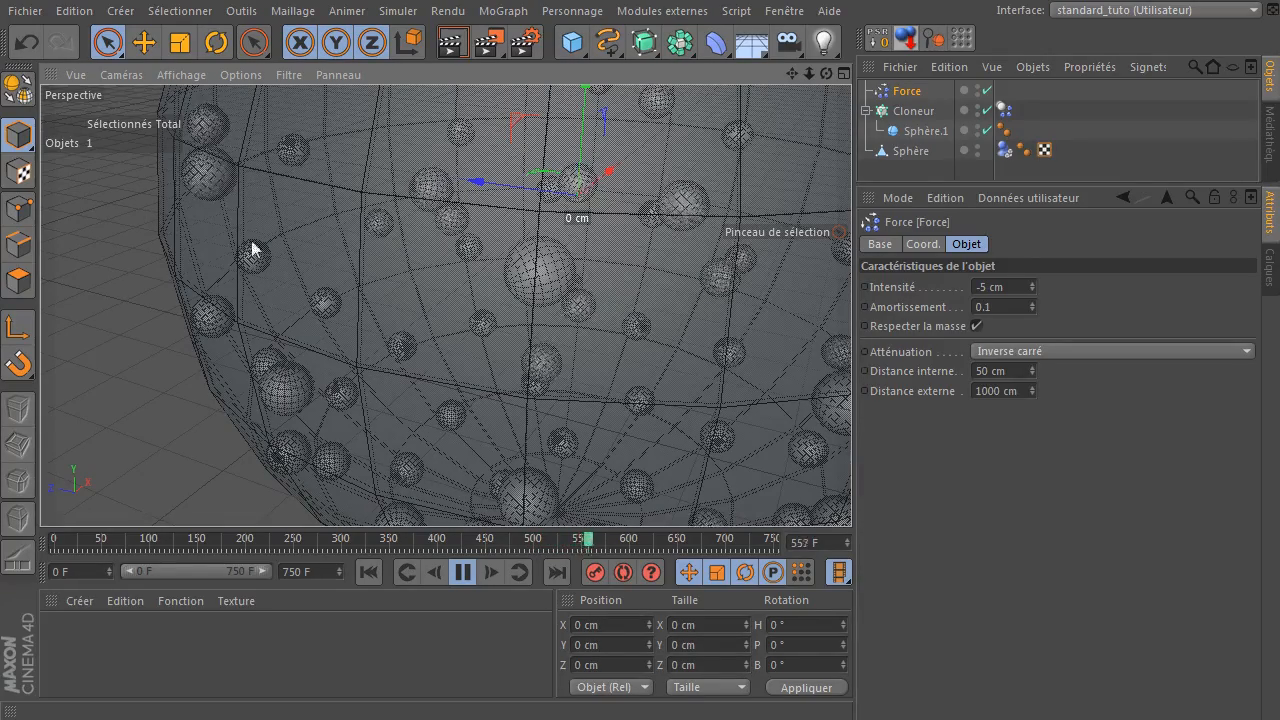
pyautogui.moveTo(826, 73); pyautogui.dragTo(826, 73)
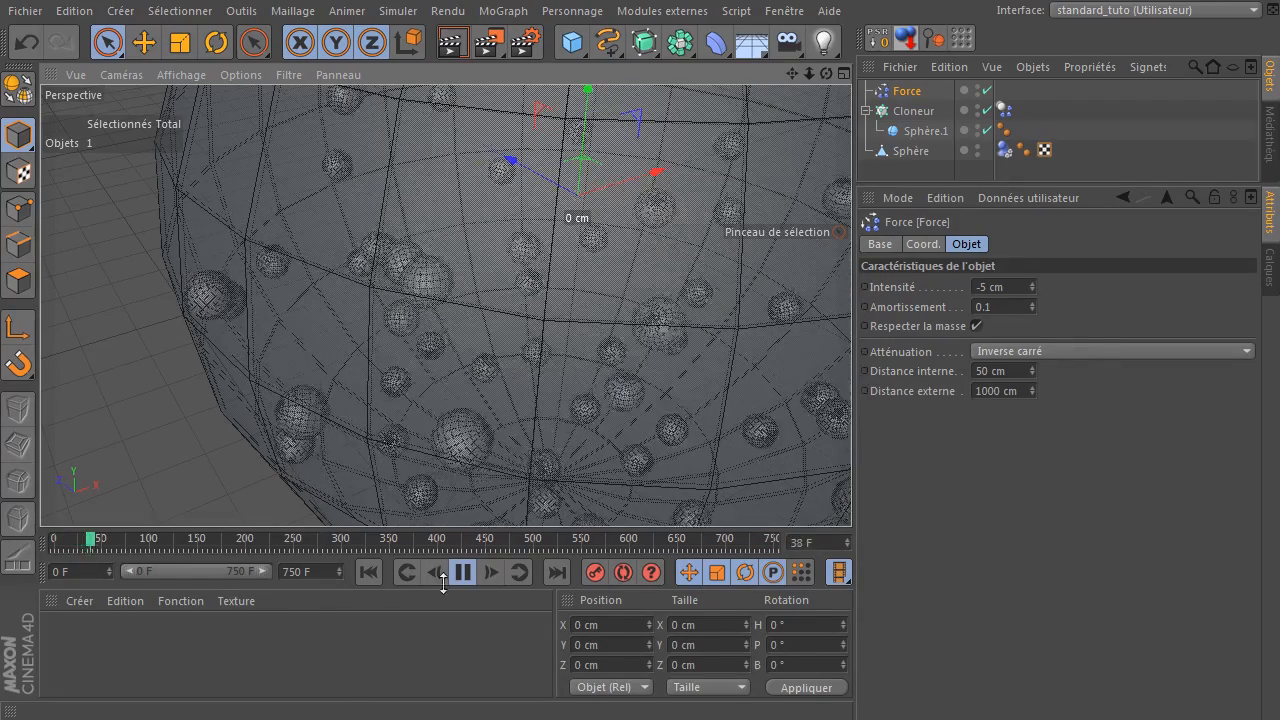
pyautogui.scroll(-4, 723, 240)
pyautogui.moveTo(794, 75); pyautogui.dragTo(780, 154)
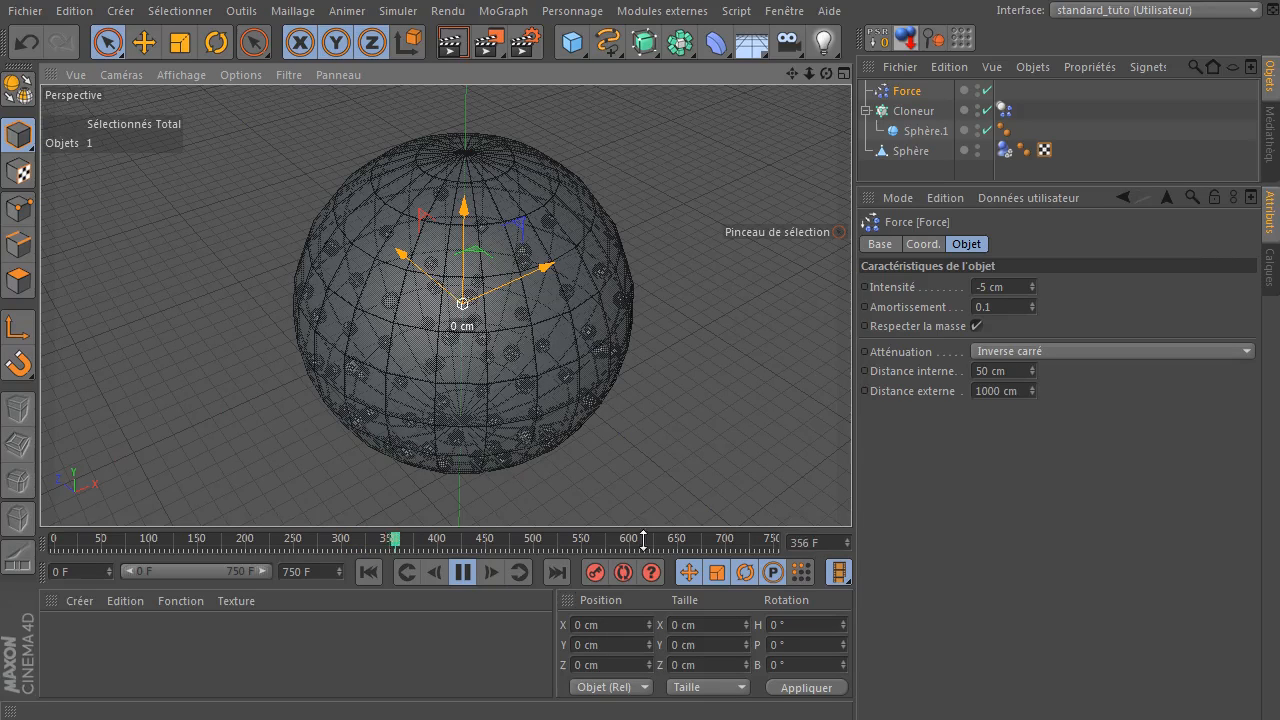
pyautogui.click(461, 574)
pyautogui.click(369, 570)
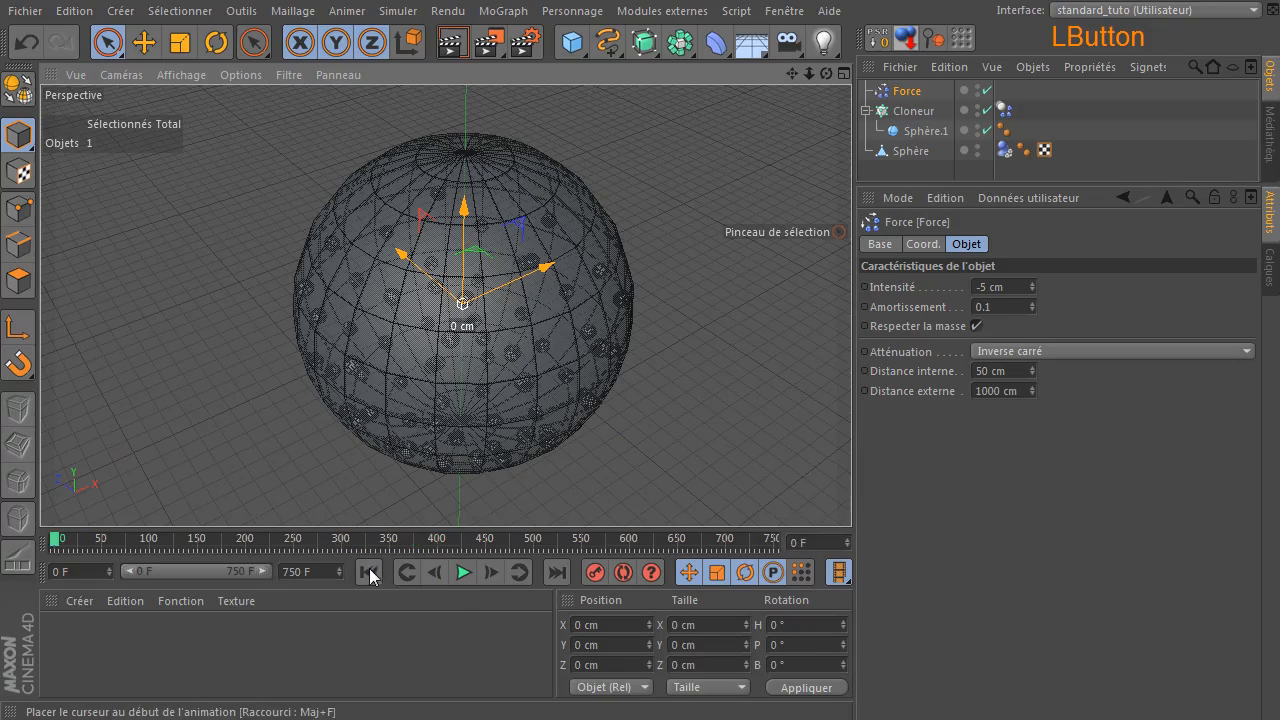
# Turn off X-ray on the hollow sphere and hide the sphere in both the viewport and the render.
pyautogui.click(911, 151)
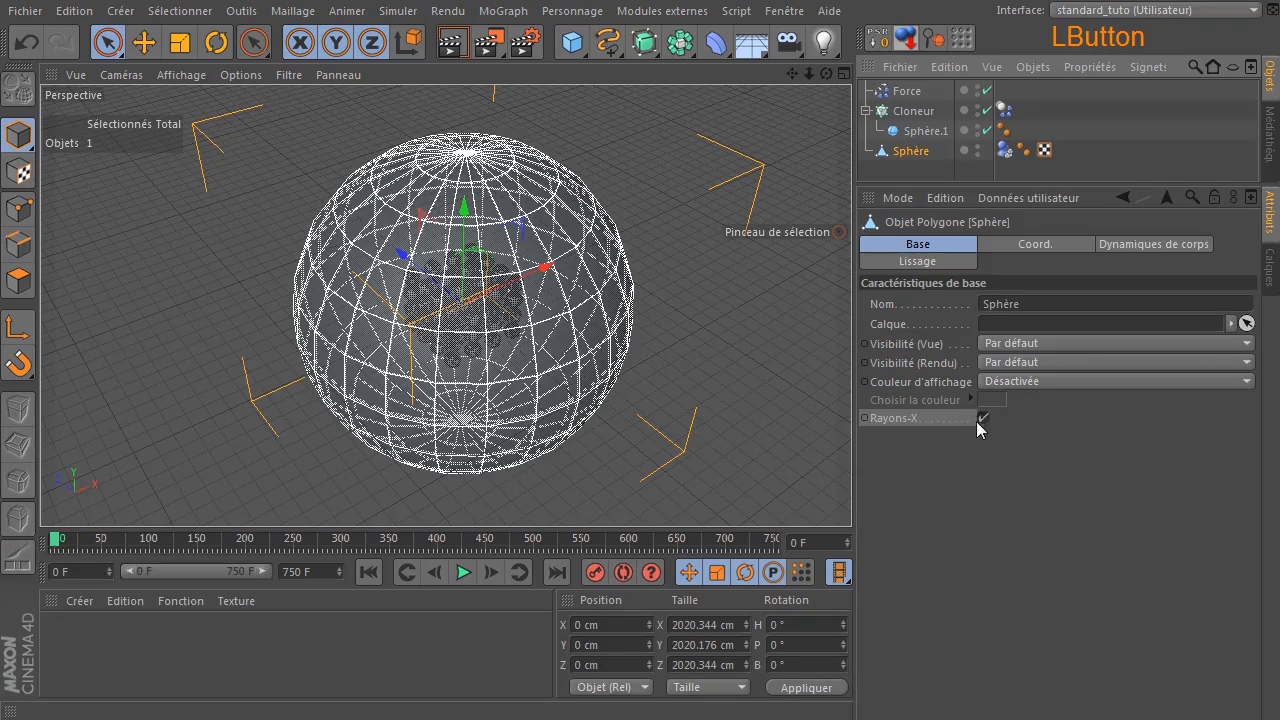
pyautogui.click(984, 417)
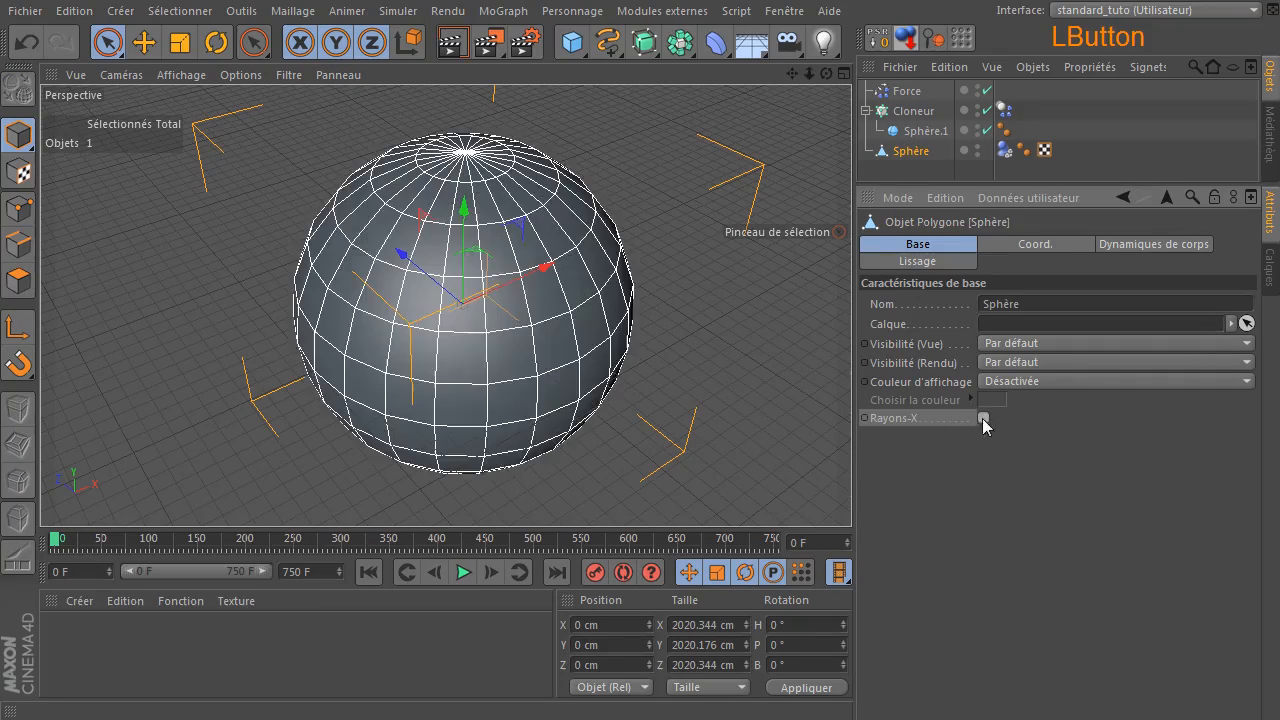
pyautogui.click(981, 150)
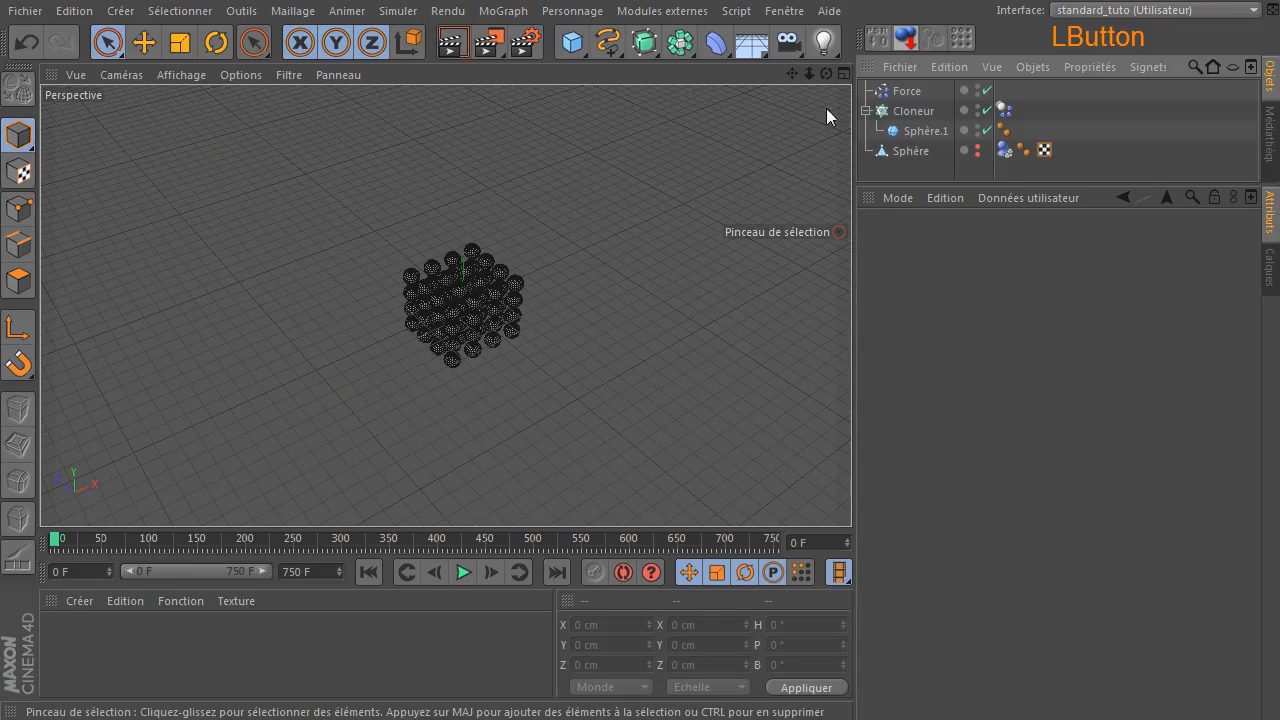
pyautogui.moveTo(826, 73); pyautogui.dragTo(826, 45)
# Play the simulation with only the clones shown, stop it and return to the first frame.
pyautogui.click(463, 572)
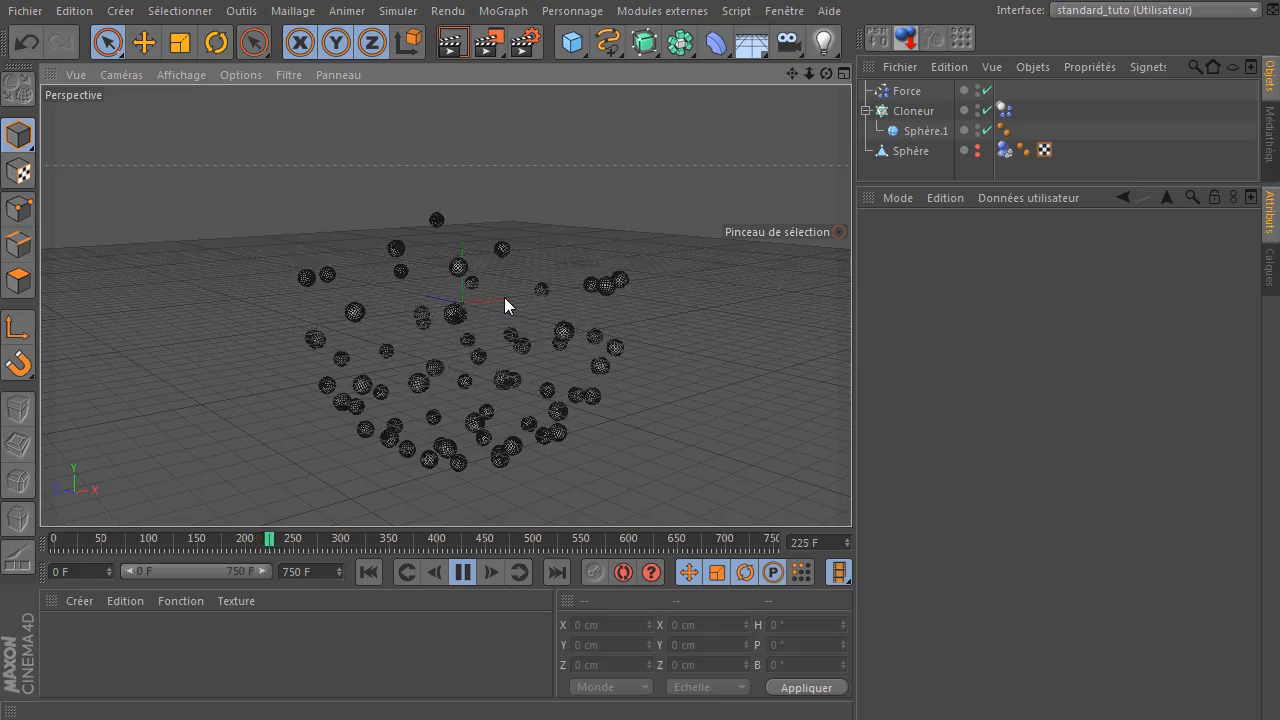
pyautogui.click(461, 573)
pyautogui.click(376, 576)
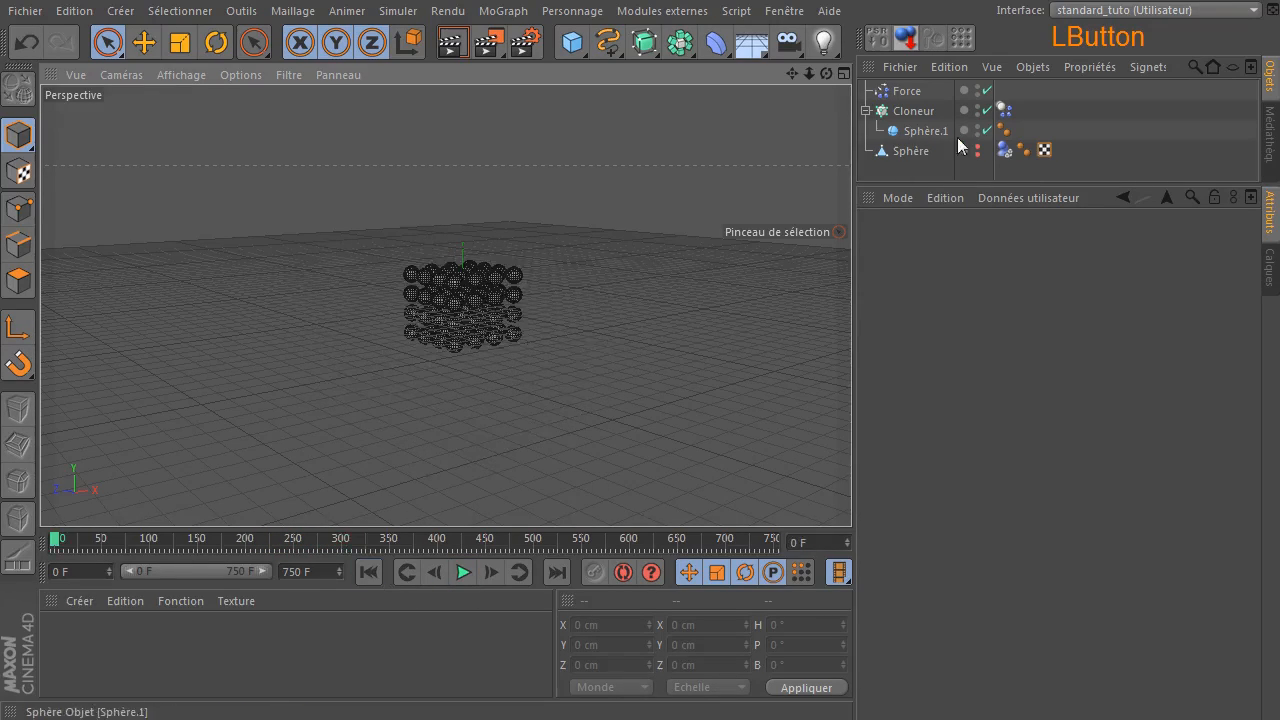
# Set the Force object's intensity to -20 cm.
pyautogui.click(906, 90)
pyautogui.doubleClick(1016, 288)
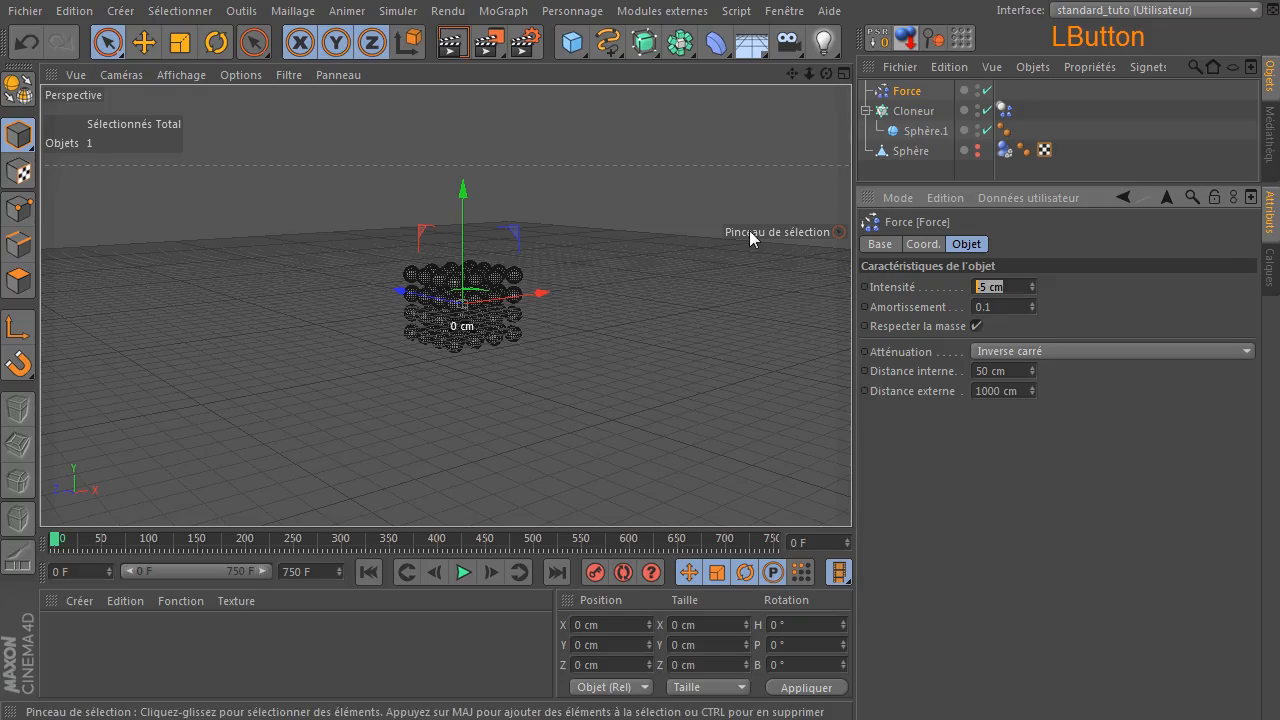
pyautogui.press('BackSpace')
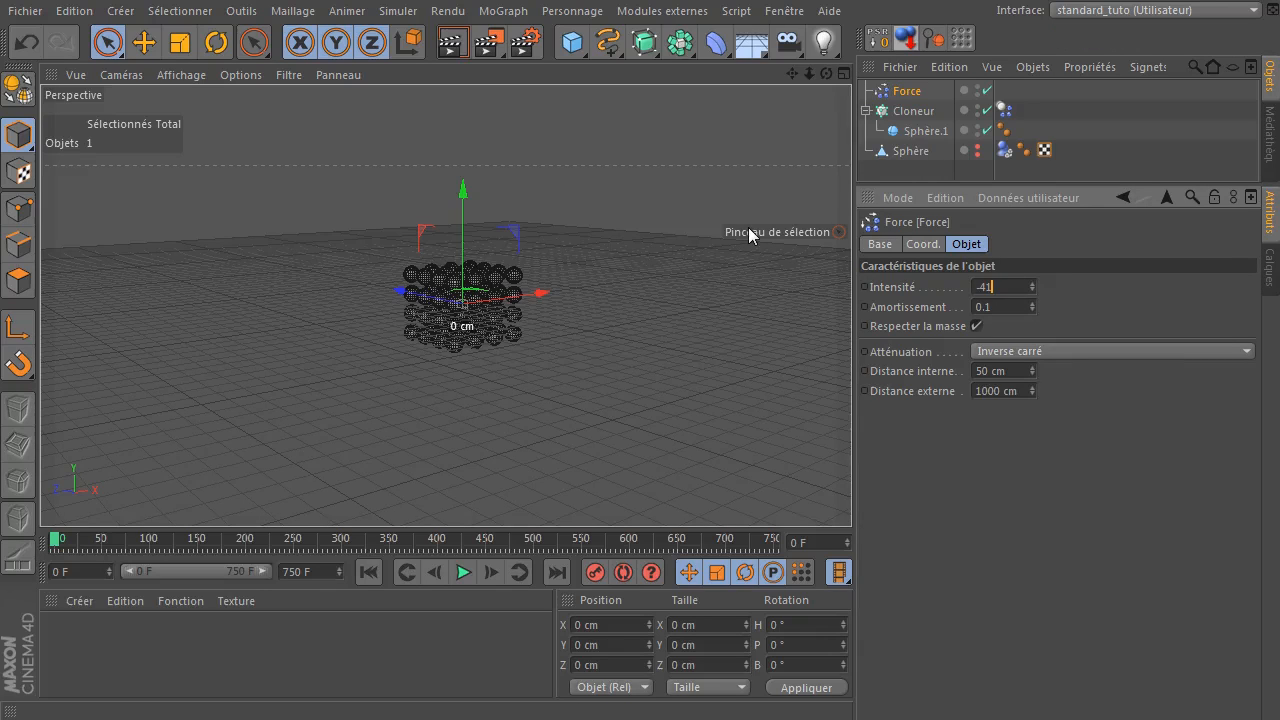
pyautogui.write('-41')
pyautogui.press('BackSpace')
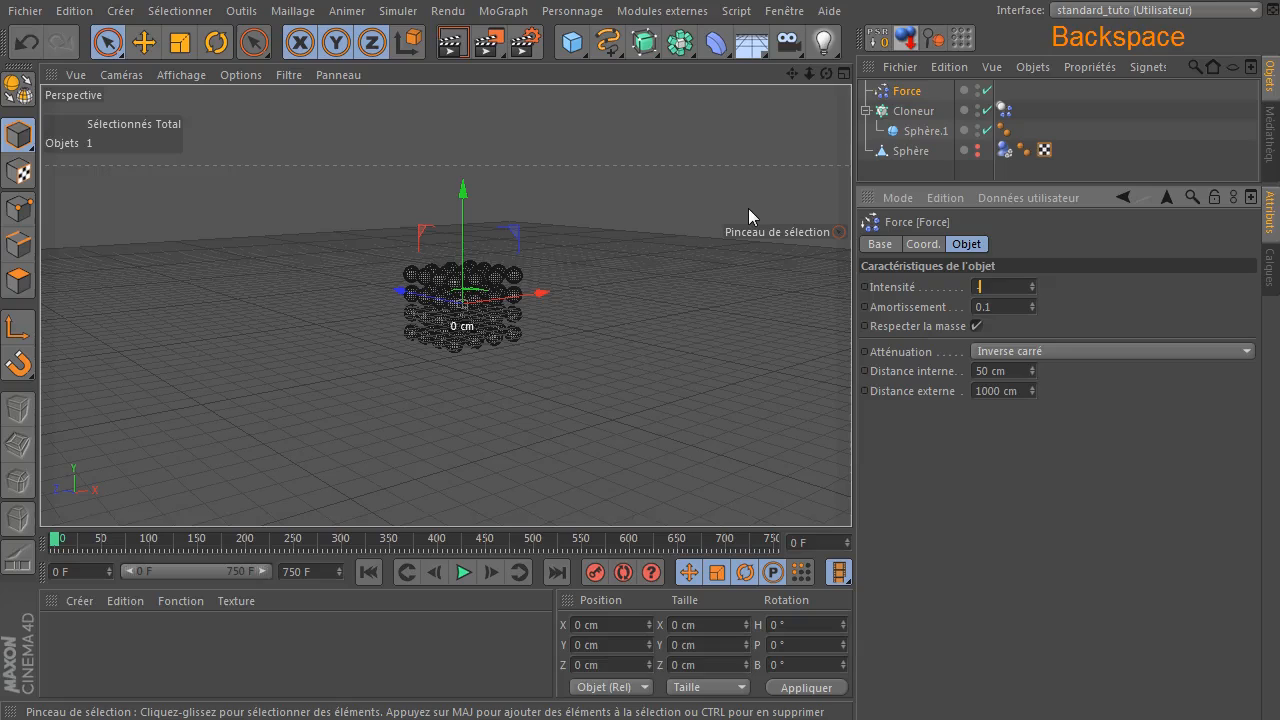
pyautogui.click(960, 543)
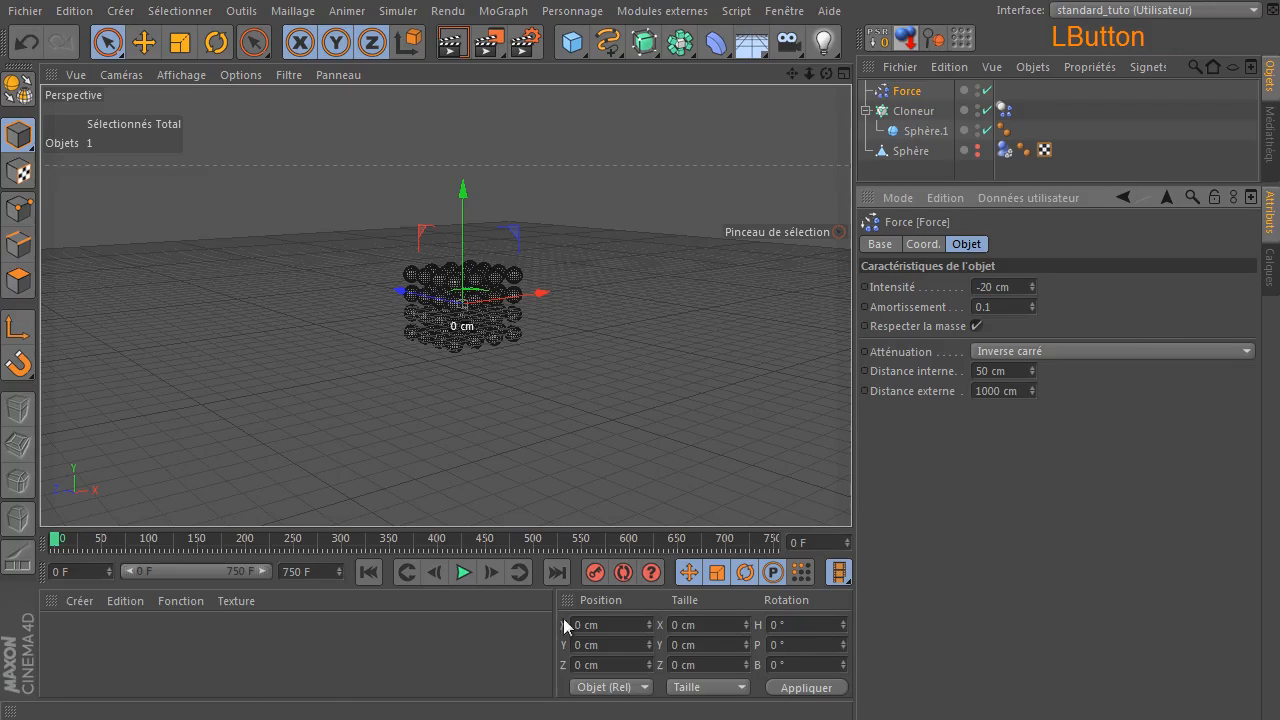
# Test-play the simulation with the stronger repelling force, stop it and return to the first frame.
pyautogui.click(465, 576)
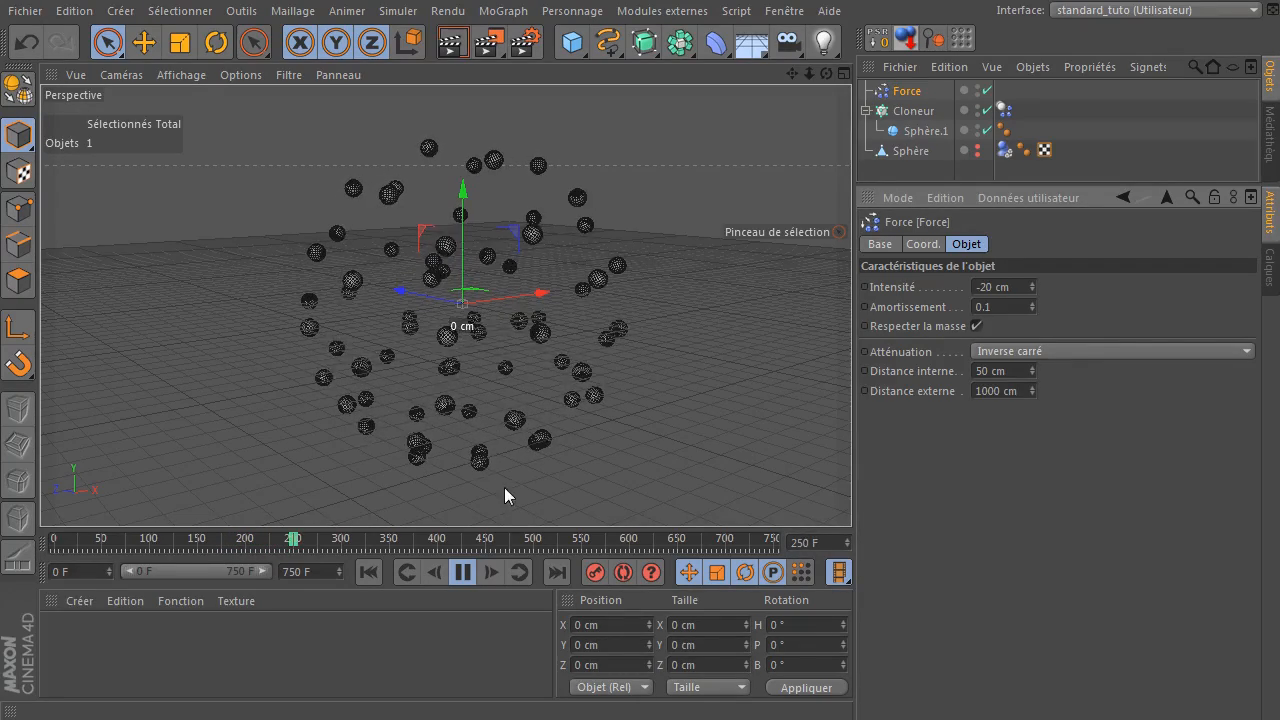
pyautogui.click(465, 579)
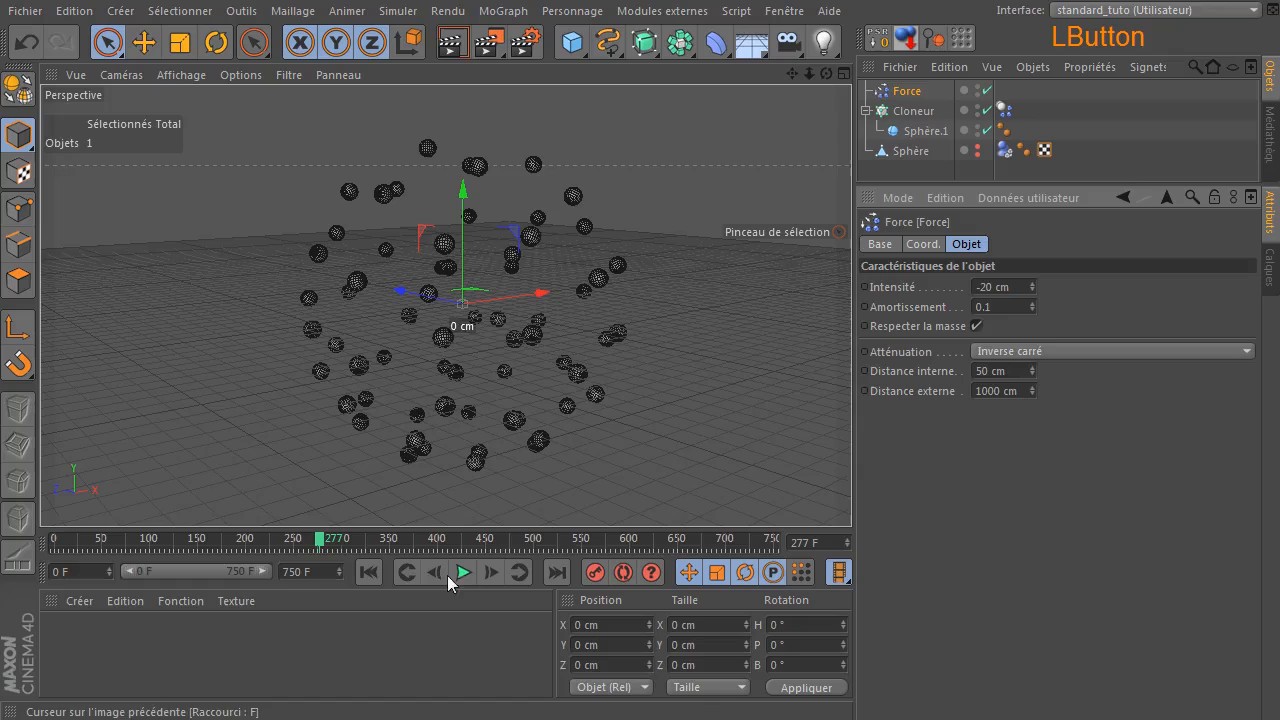
pyautogui.click(370, 573)
# Hide the cloned source sphere in the viewport and render, and add a MoGraph Tracer (Traceur) referencing the Cloner.
pyautogui.click(926, 131)
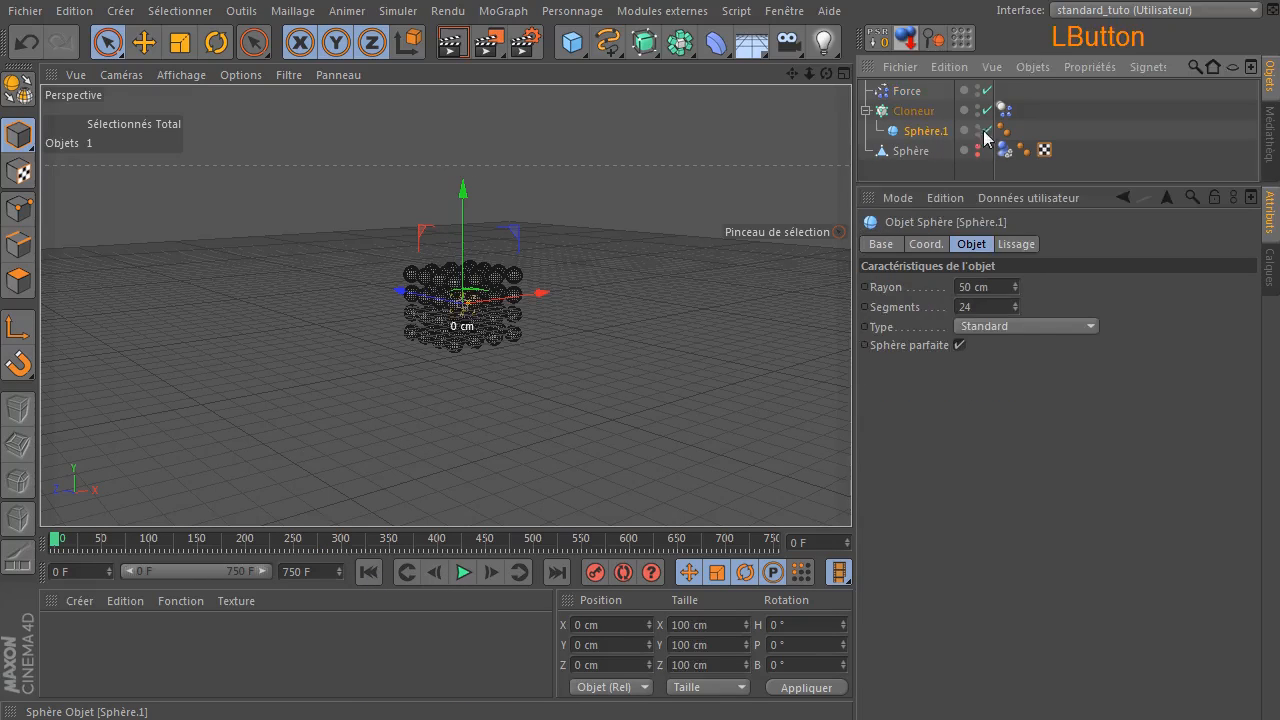
pyautogui.click(979, 126)
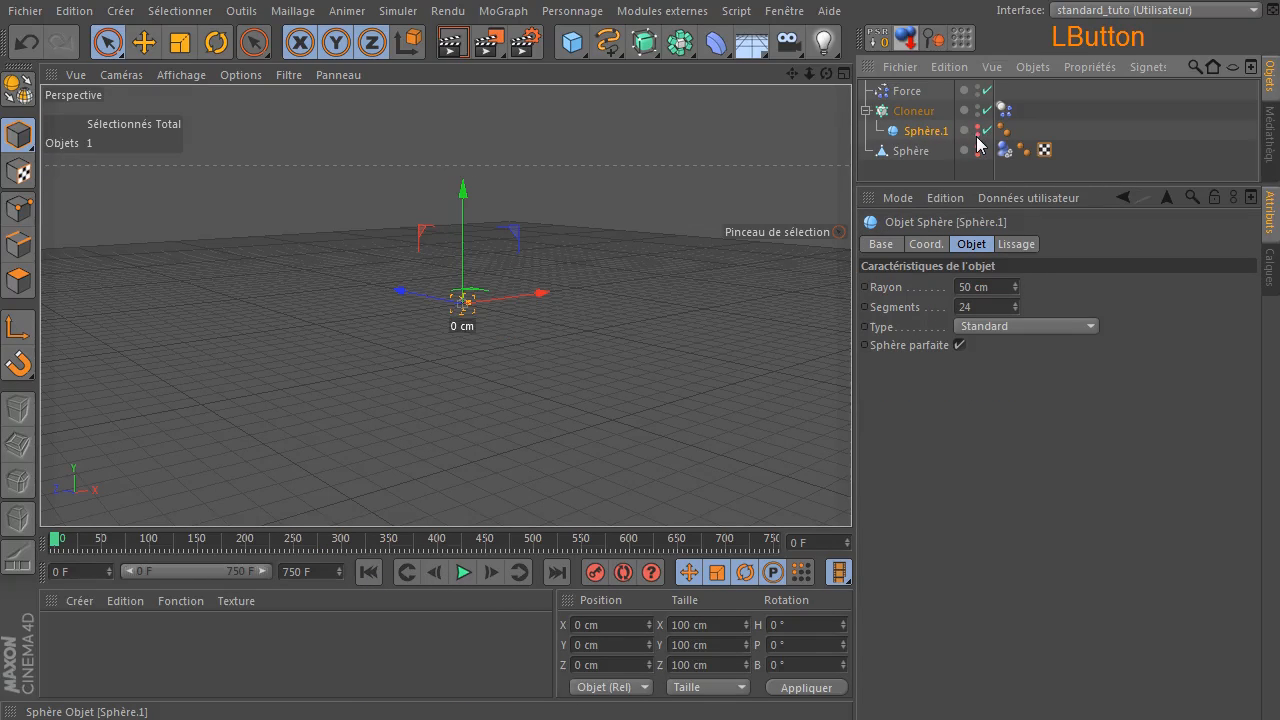
pyautogui.click(897, 112)
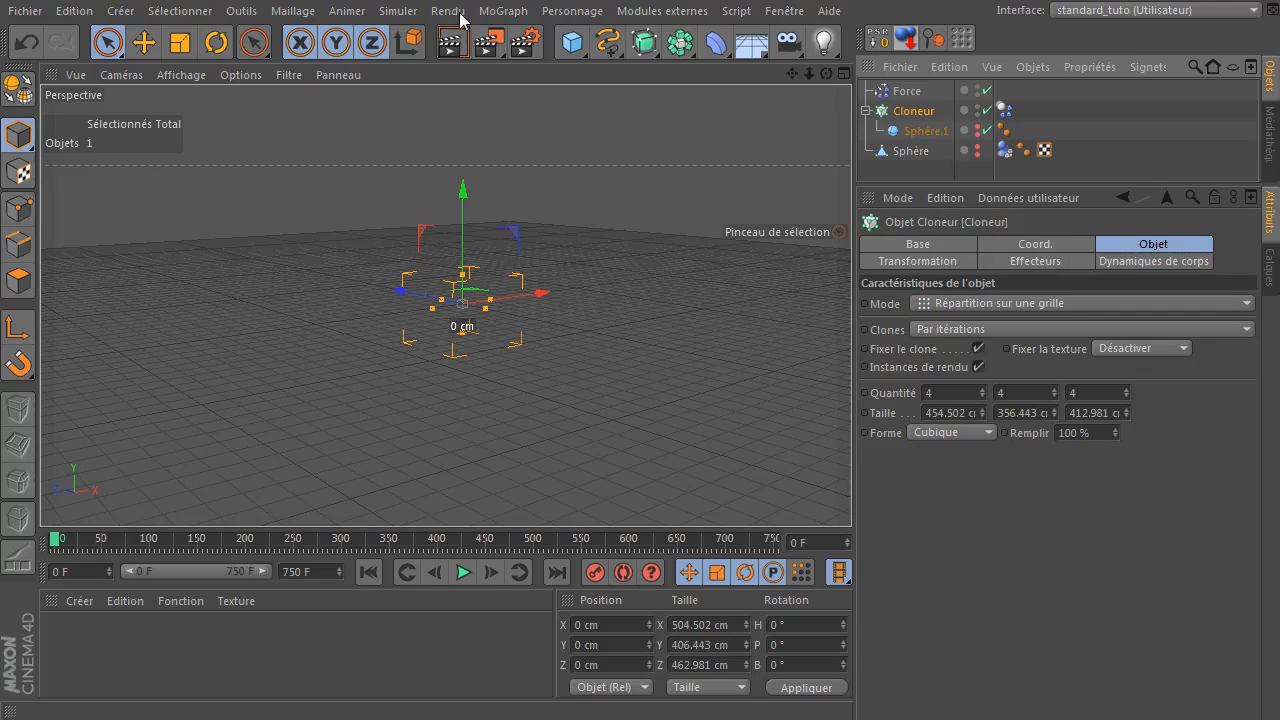
pyautogui.click(503, 11)
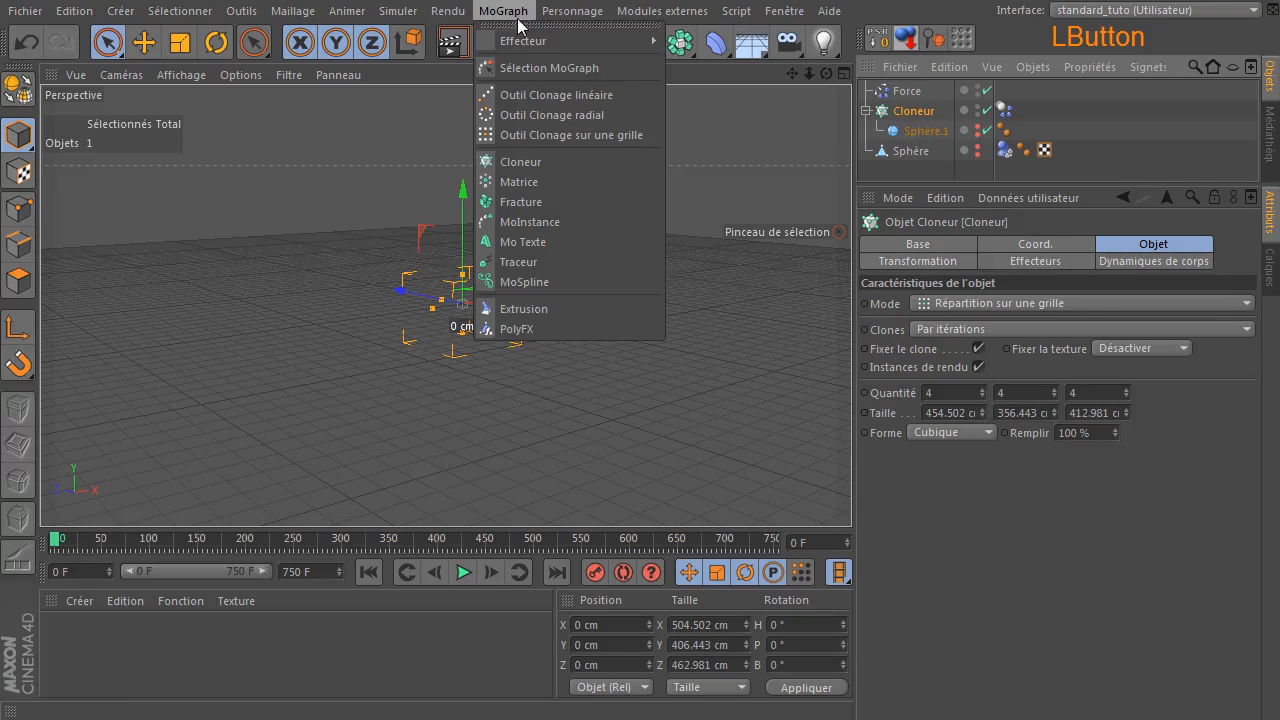
pyautogui.click(538, 261)
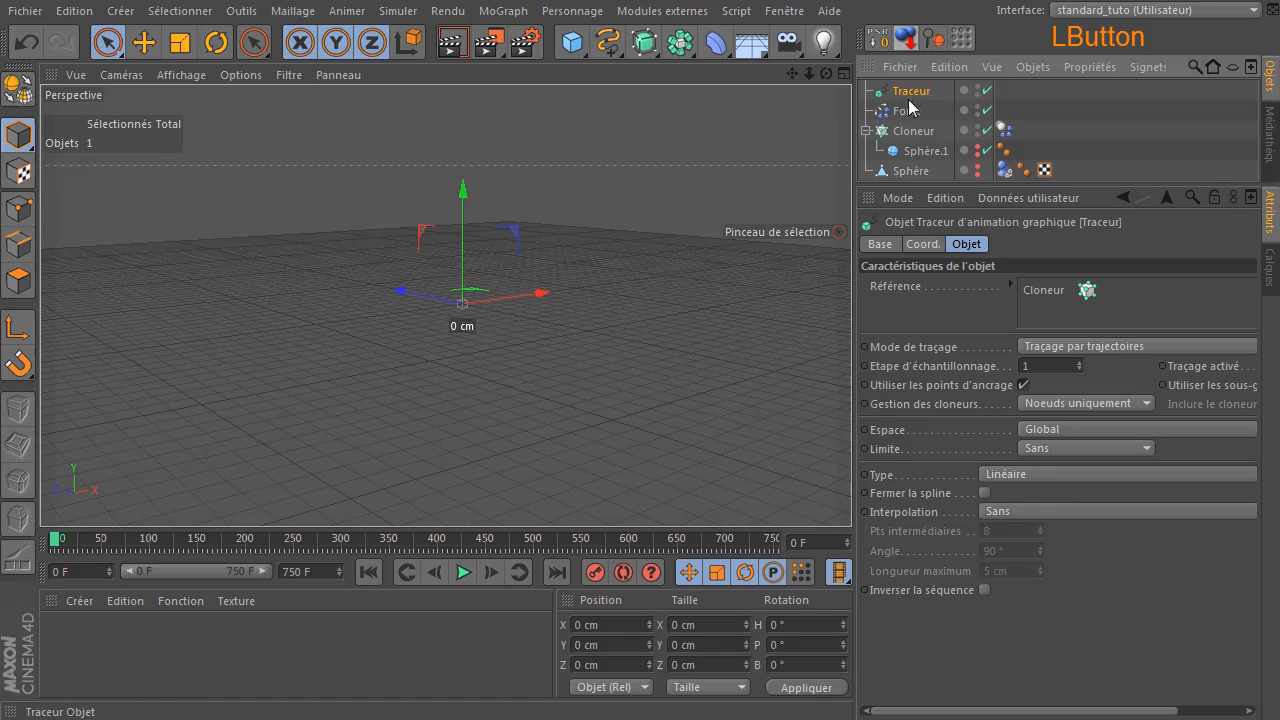
# Play the simulation to generate the clones' trajectory splines, stop it and view the whole traced shape.
pyautogui.click(463, 572)
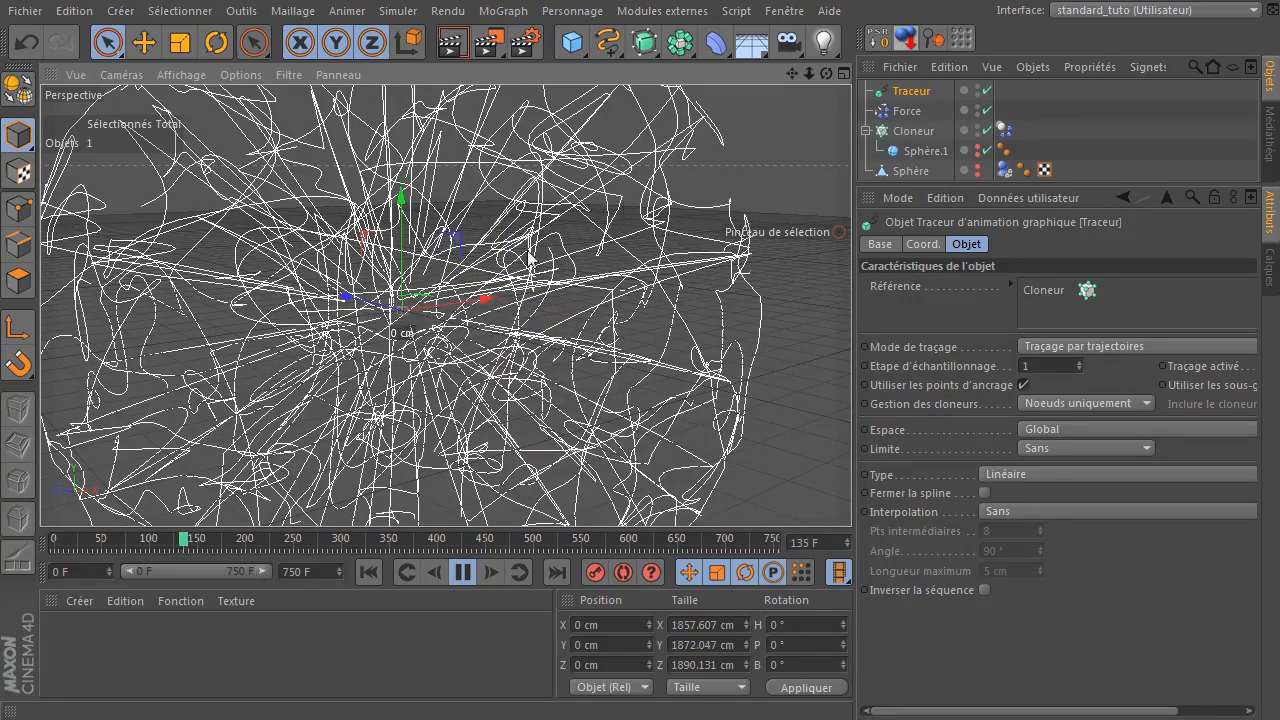
pyautogui.moveTo(826, 74); pyautogui.dragTo(728, 142)
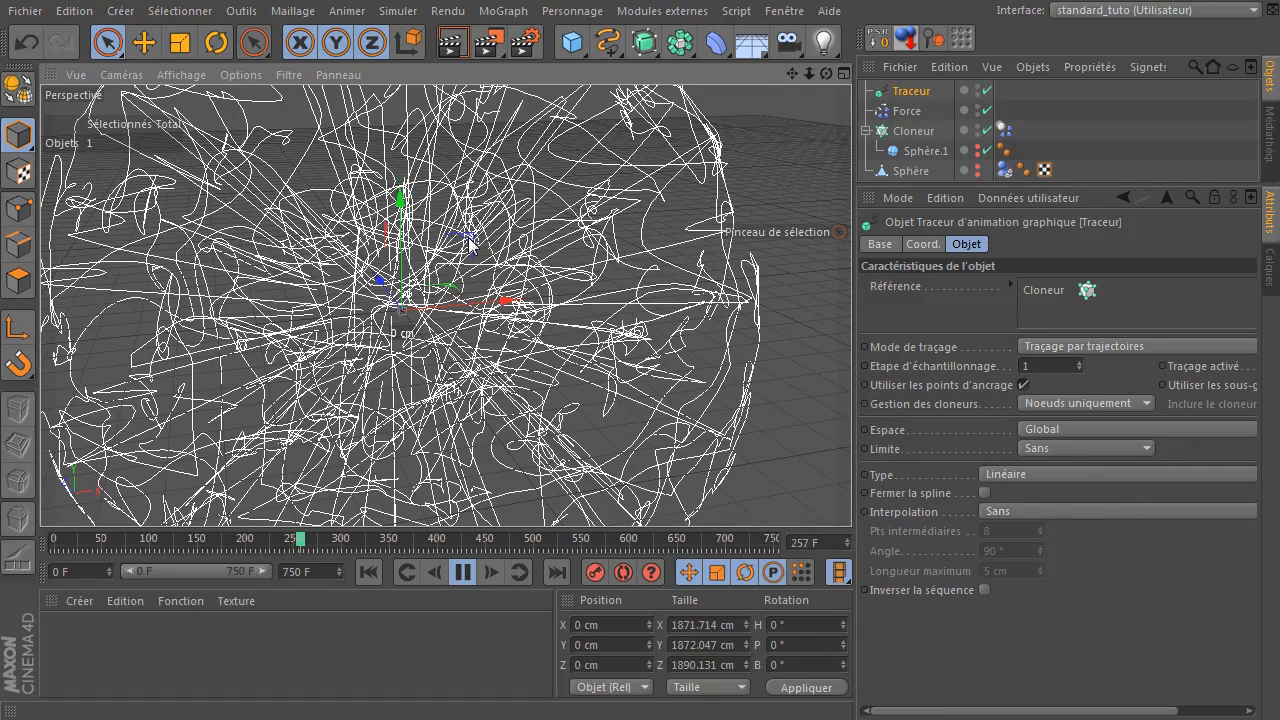
pyautogui.scroll(-2, 377, 264)
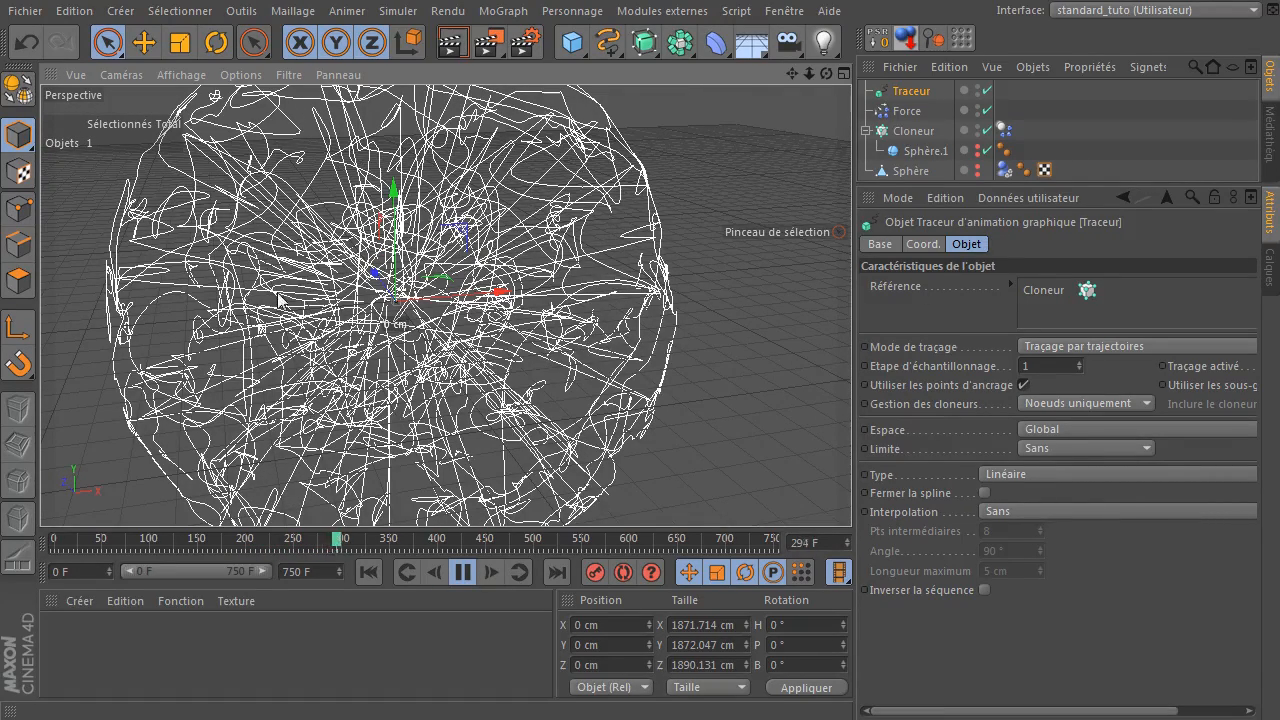
pyautogui.click(462, 572)
pyautogui.scroll(-3, 450, 310)
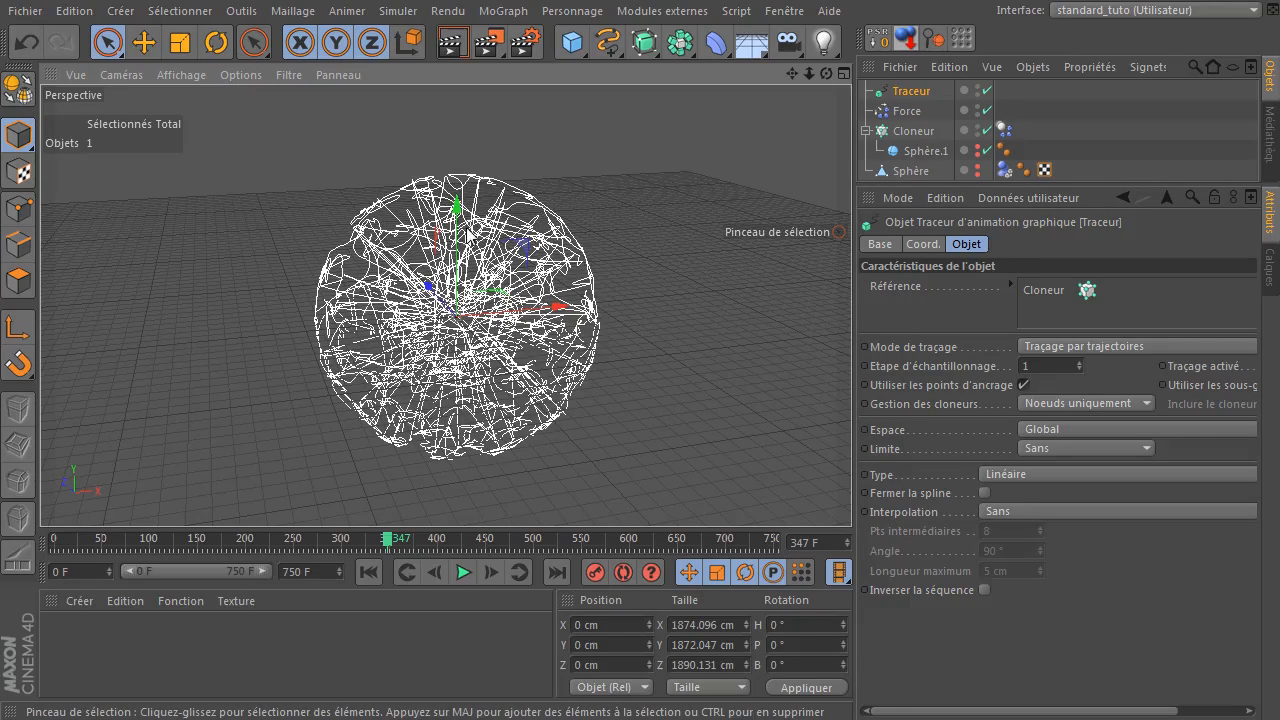
# Orbit around the traced shape, replay the simulation with the trajectories from the first frame and stop it.
pyautogui.moveTo(827, 73); pyautogui.dragTo(786, 118)
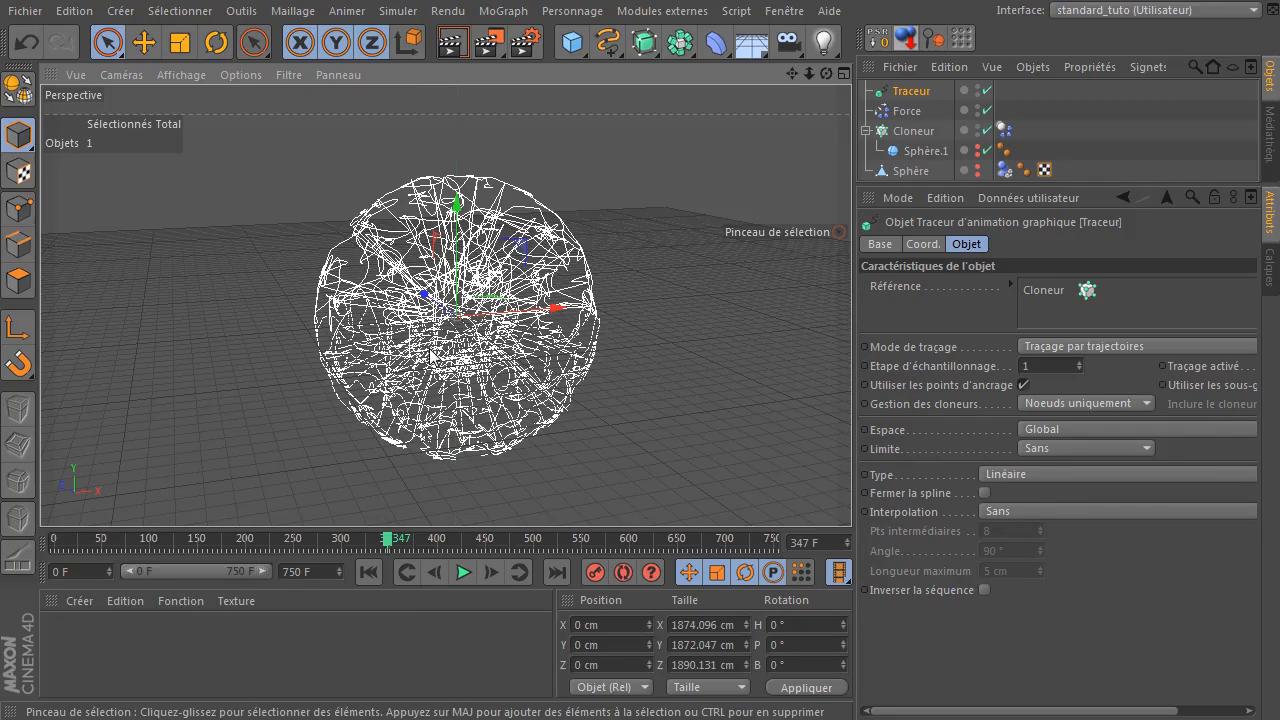
pyautogui.click(364, 572)
pyautogui.click(462, 577)
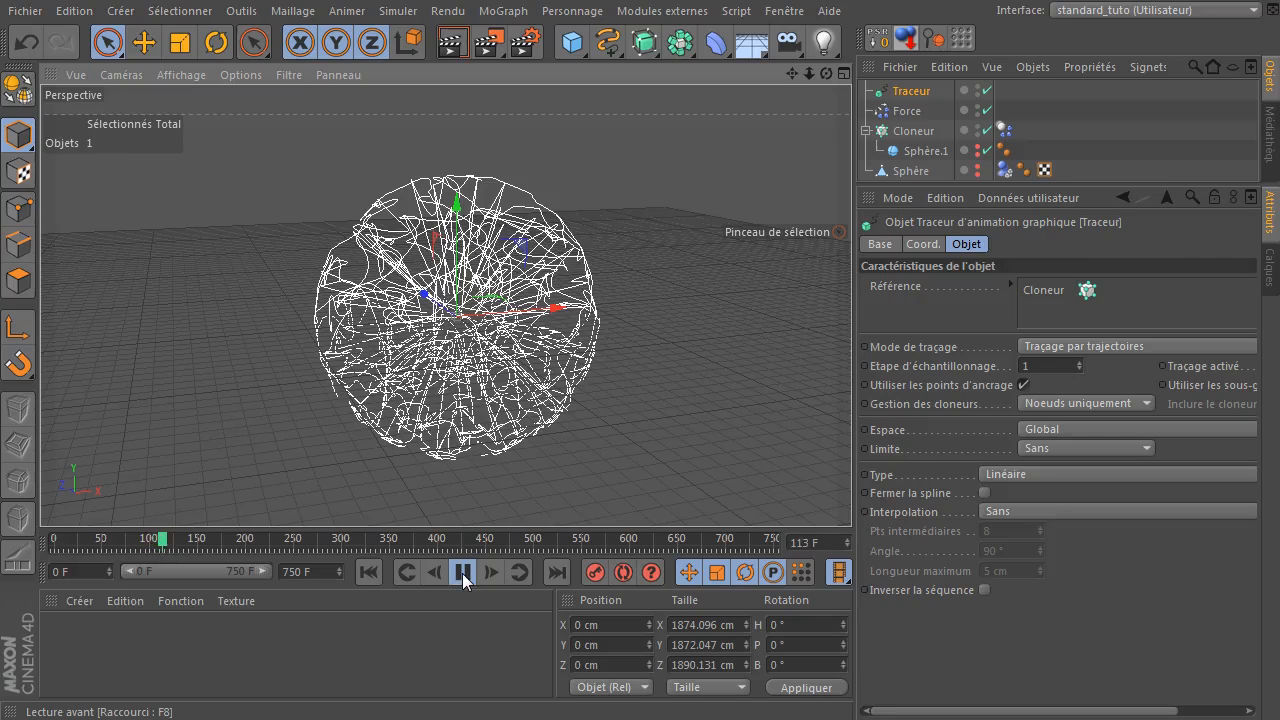
pyautogui.click(462, 577)
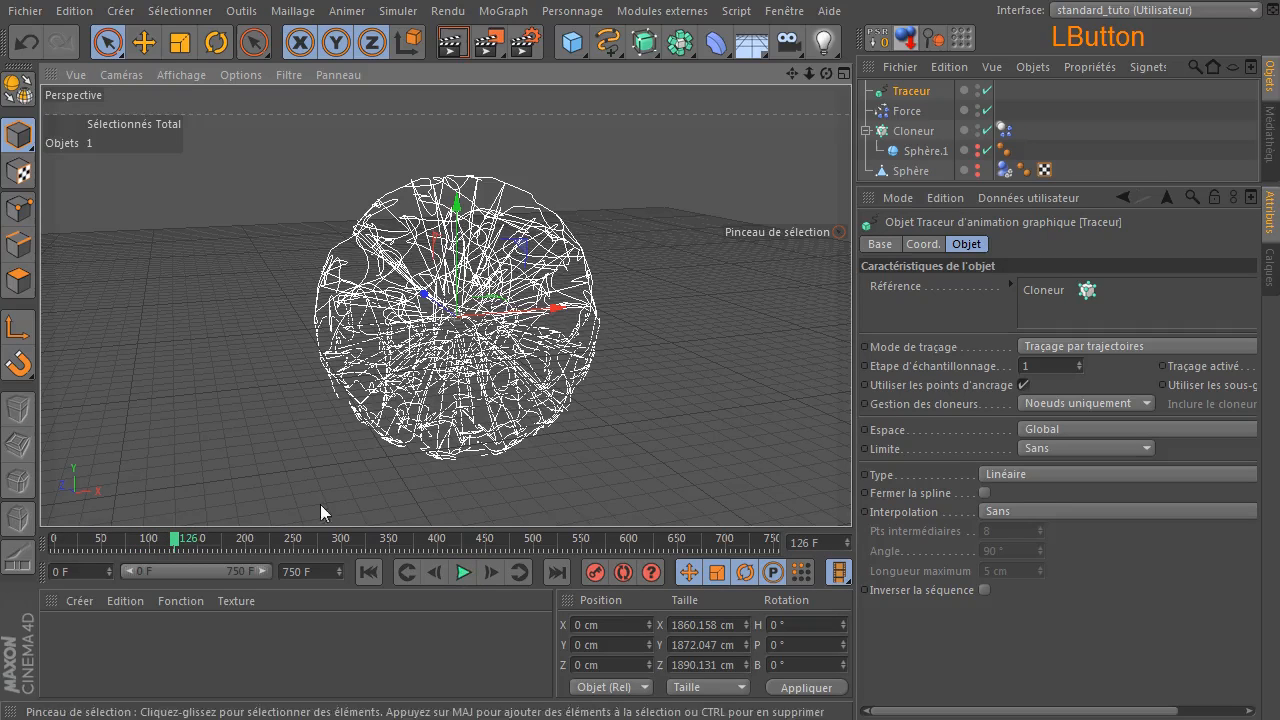
# Close the current project without saving its modifications.
pyautogui.click(27, 12)
pyautogui.click(57, 143)
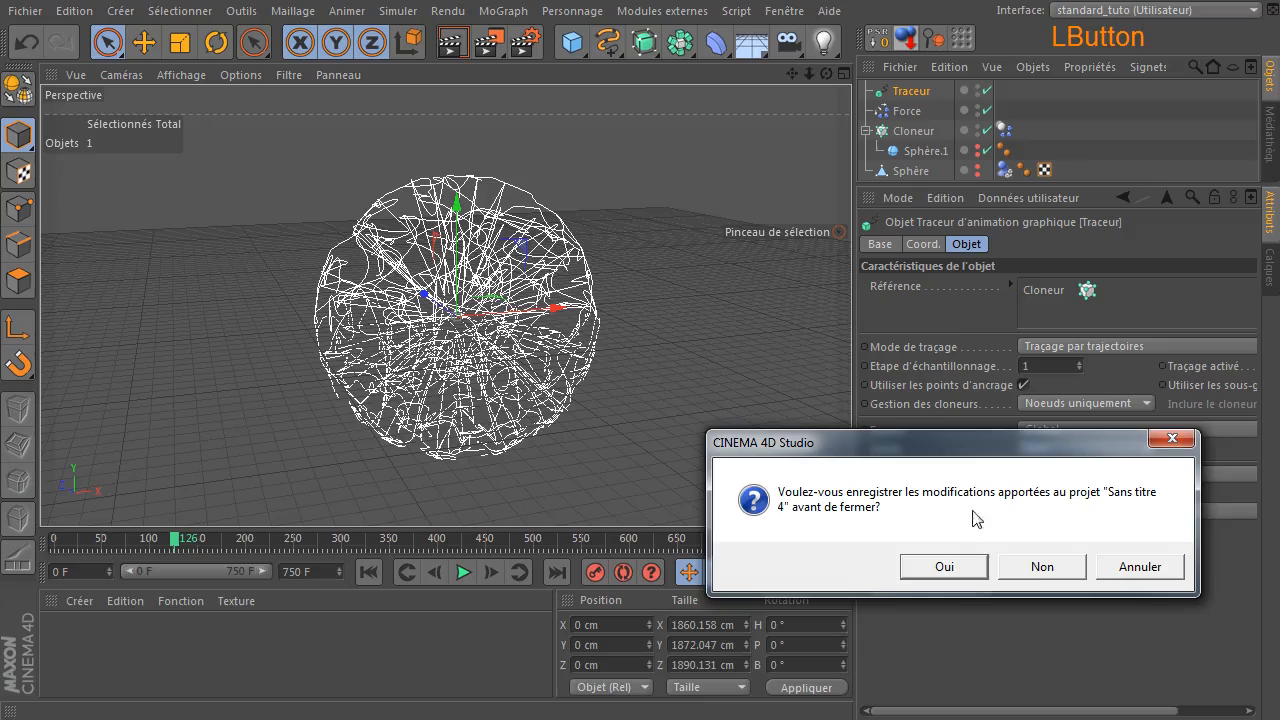
pyautogui.click(1025, 566)
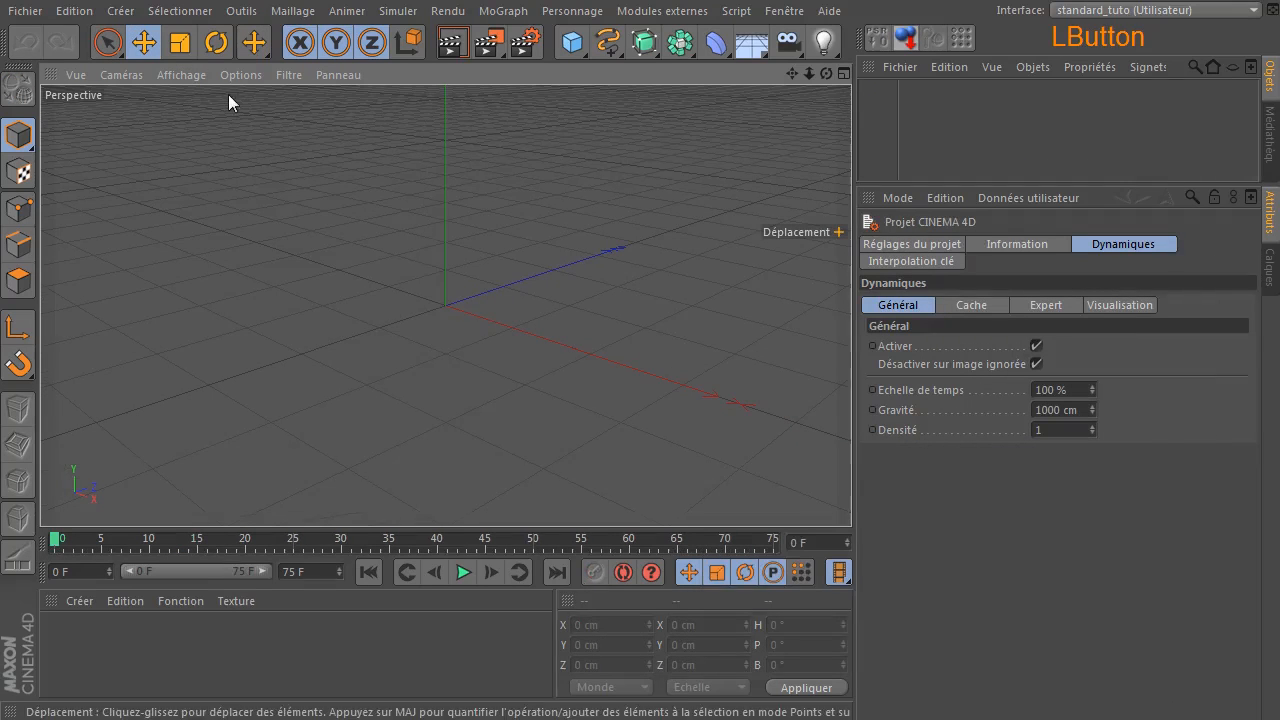
# Set the viewport display to shading with lines and add a floor (Sol) object.
pyautogui.click(181, 75)
pyautogui.click(200, 123)
pyautogui.moveTo(751, 43); pyautogui.dragTo(877, 73)
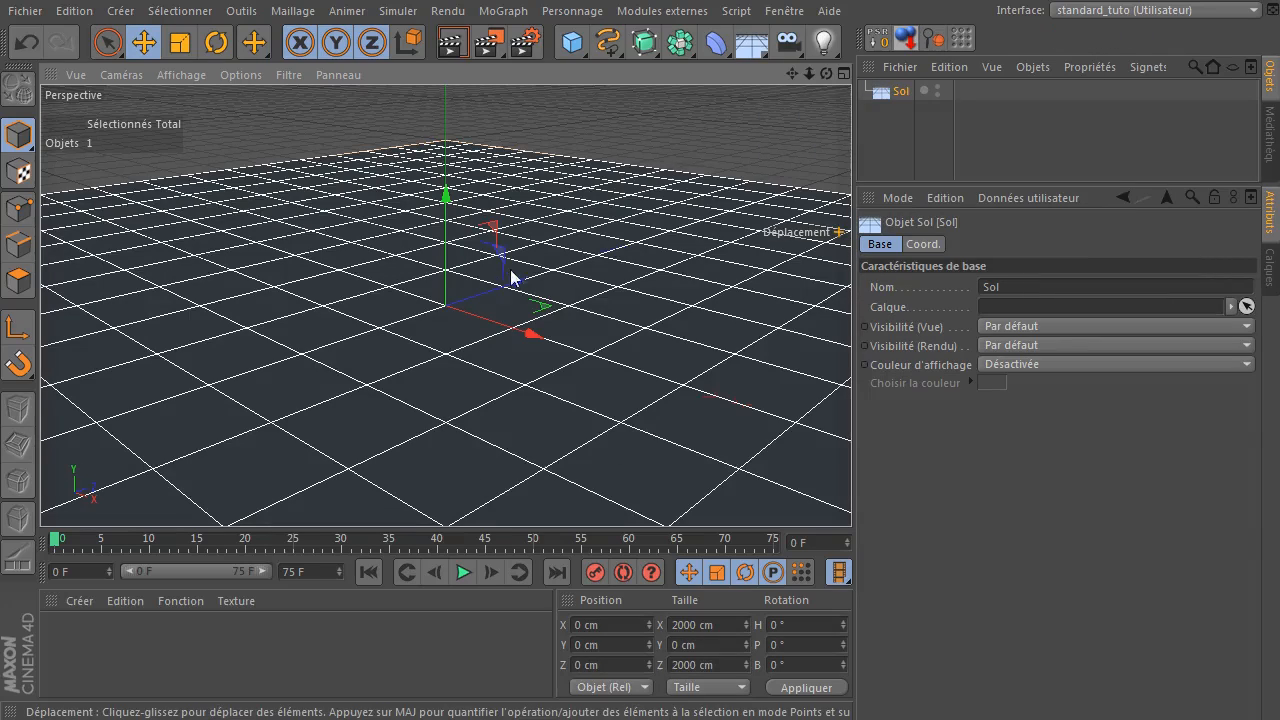
# Add a Tube primitive with an inner radius of 80 cm and an outer radius of 90 cm.
pyautogui.moveTo(572, 42); pyautogui.dragTo(1075, 133)
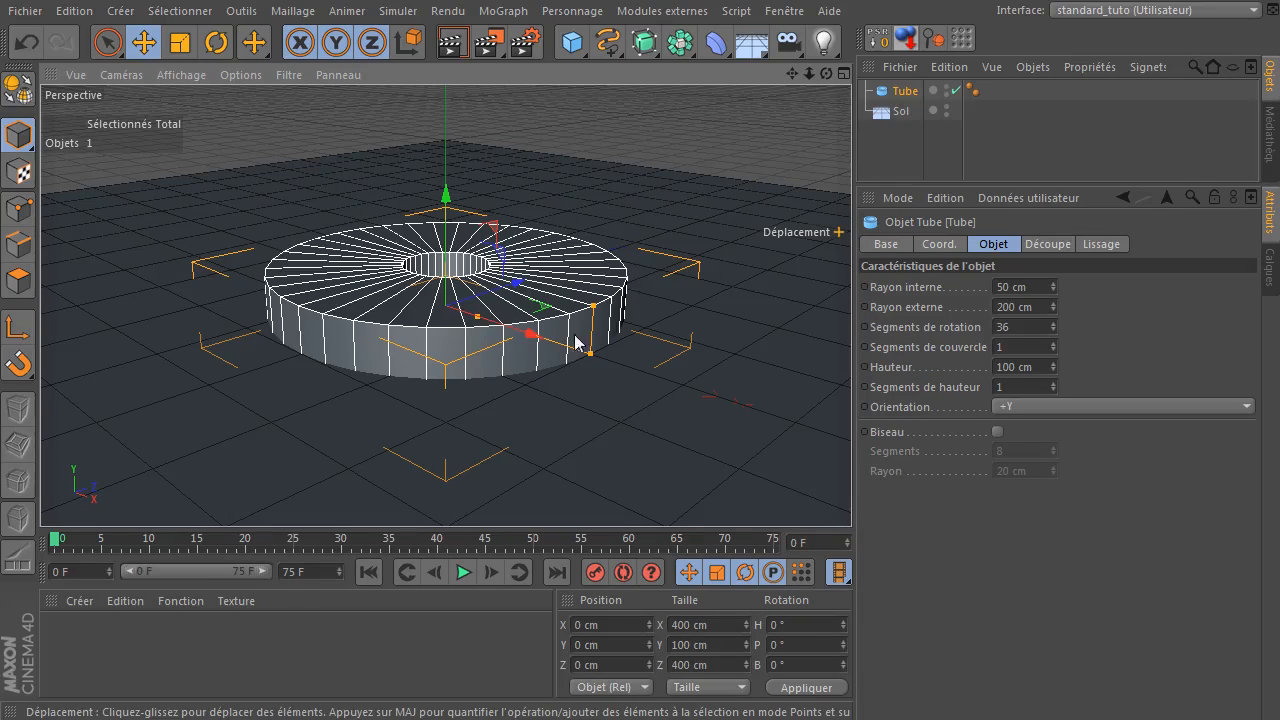
pyautogui.moveTo(478, 322); pyautogui.dragTo(510, 329)
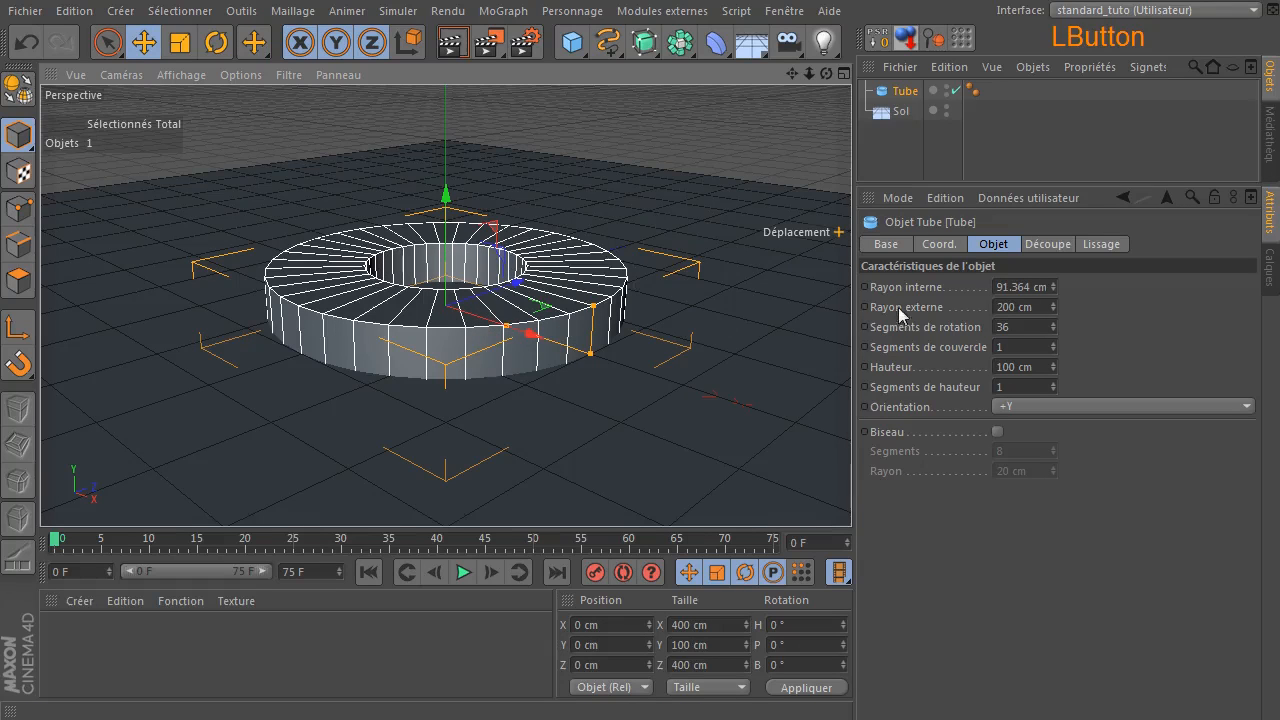
pyautogui.click(1022, 286)
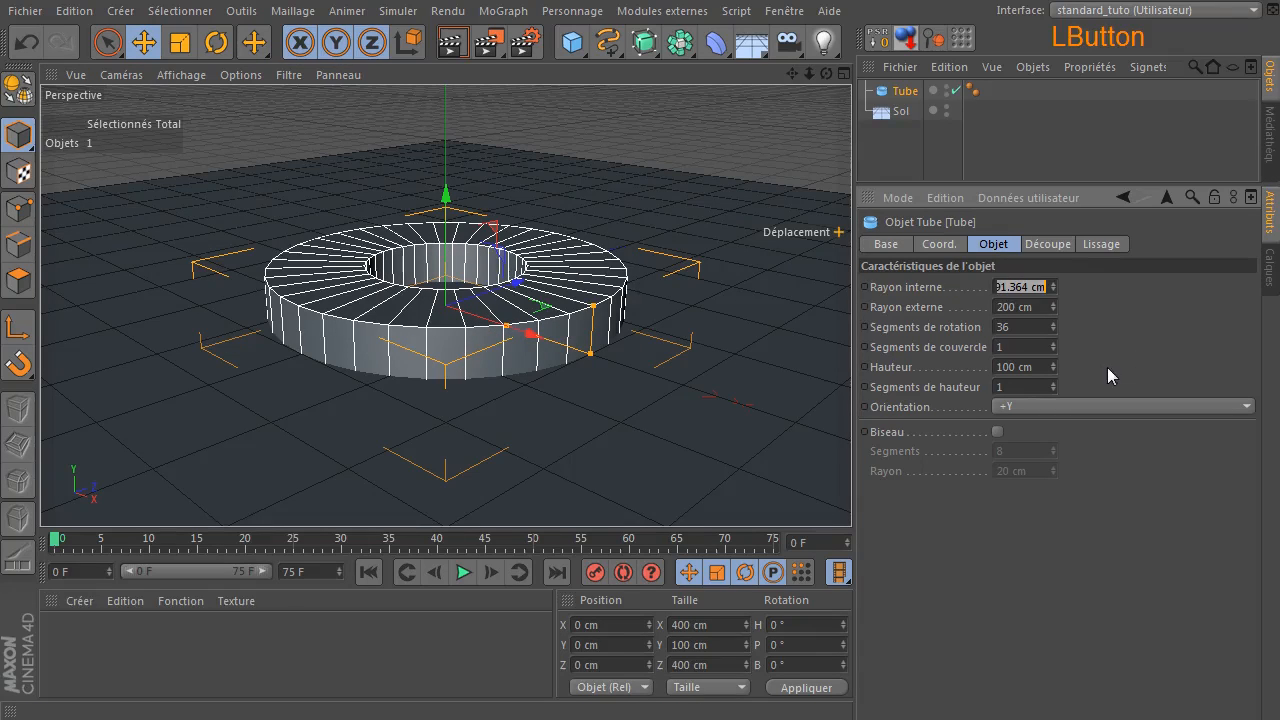
pyautogui.write('100')
pyautogui.click(1032, 288)
pyautogui.write('80')
pyautogui.press('Return')
pyautogui.click(1036, 307)
pyautogui.write('90')
pyautogui.press('Return')
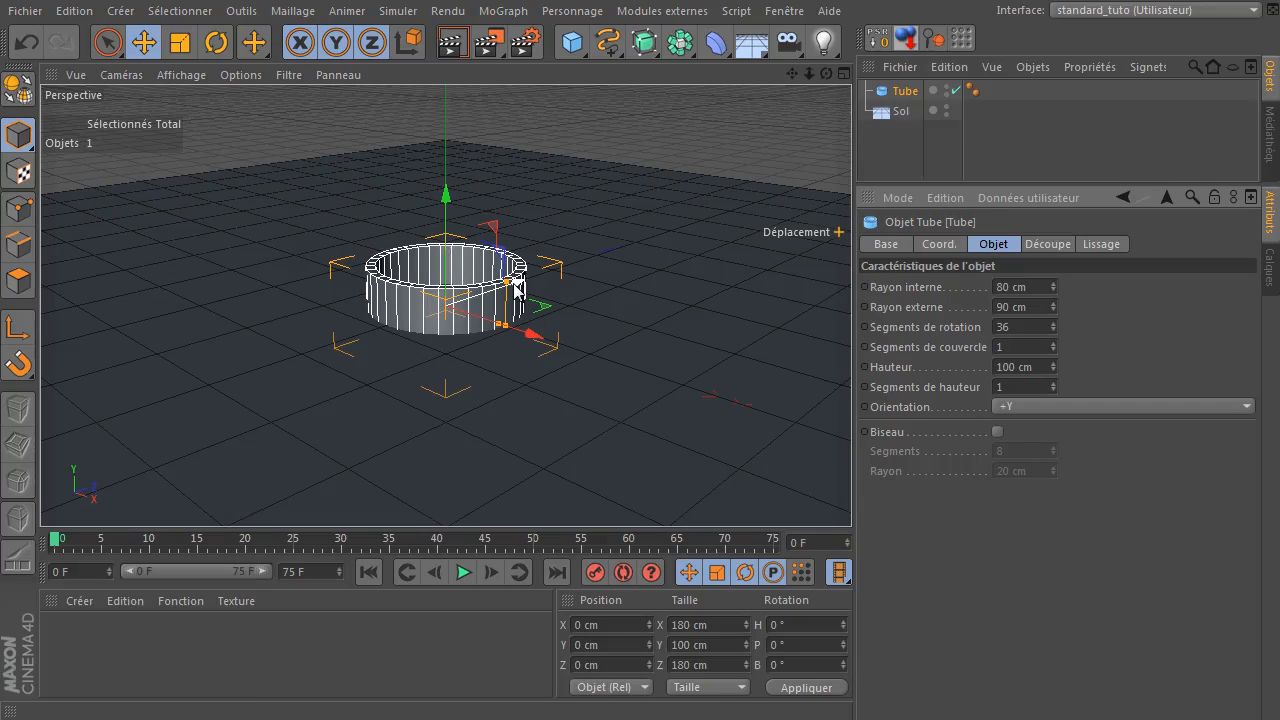
# Stretch the tube's height to about 744 cm and set its base on the floor.
pyautogui.moveTo(512, 287)
pyautogui.mouseDown()
pyautogui.moveTo(523, 291)
pyautogui.moveTo(511, 289)
pyautogui.mouseUp()
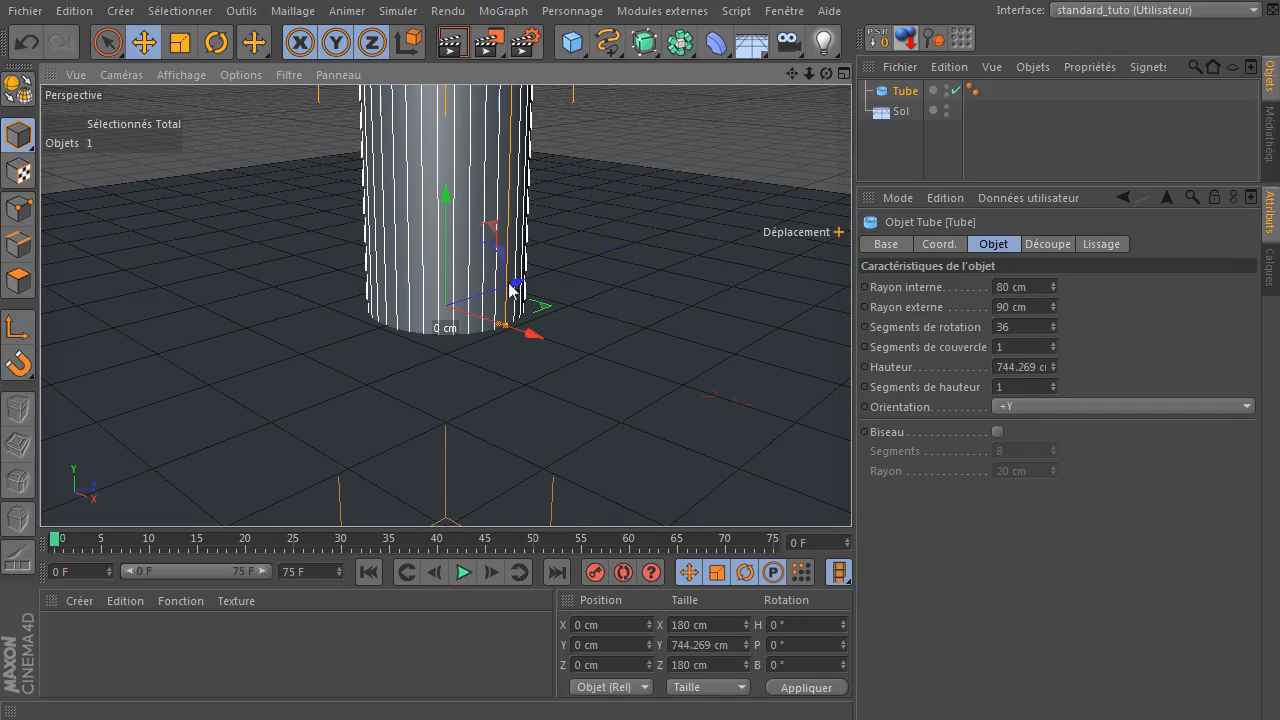
pyautogui.click(908, 39)
pyautogui.scroll(-7, 410, 440)
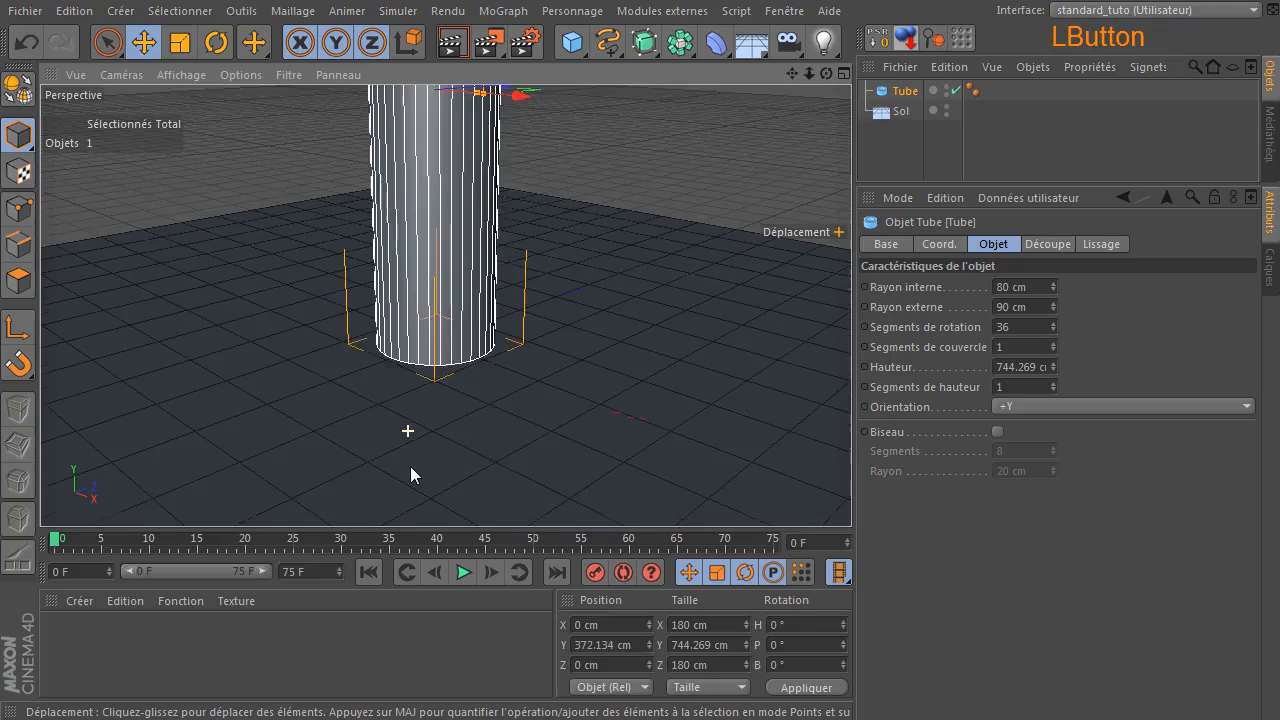
pyautogui.scroll(-2, 412, 484)
pyautogui.moveTo(794, 73); pyautogui.dragTo(810, 123)
# Add a sphere with a 50 cm radius and raise it to about Y 695 cm at the tube's upper opening.
pyautogui.click(571, 43)
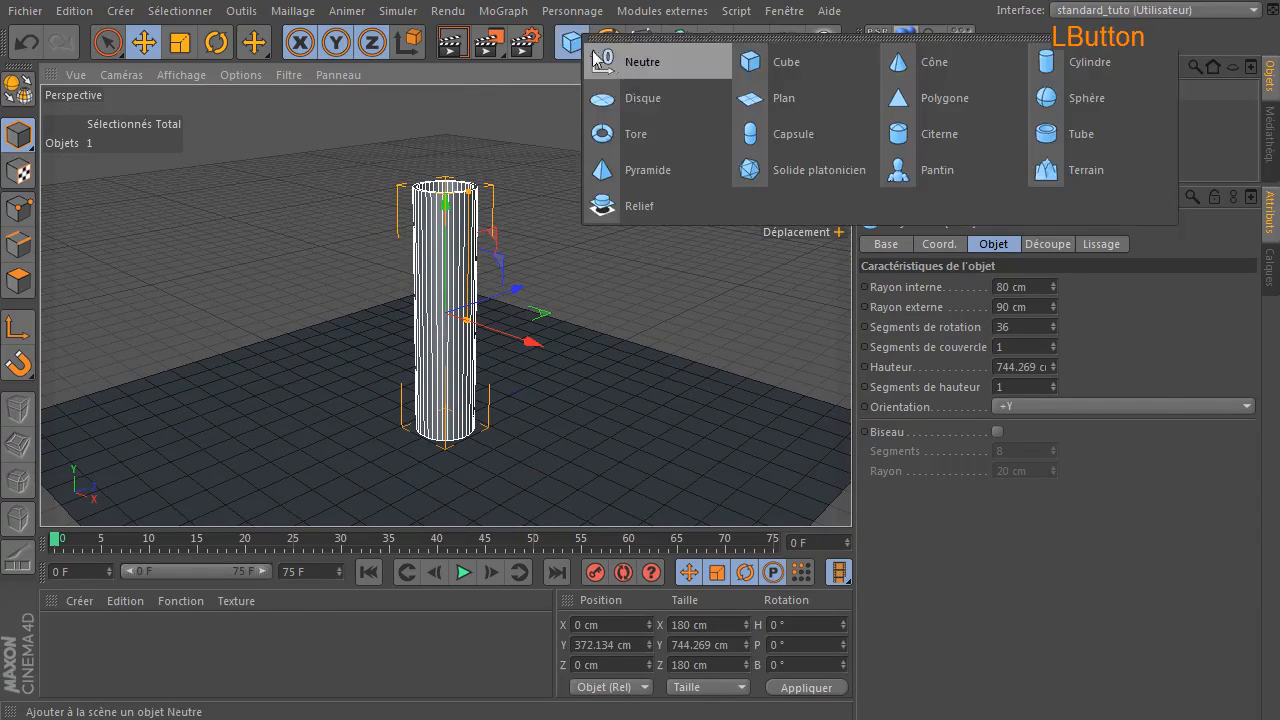
pyautogui.click(1070, 100)
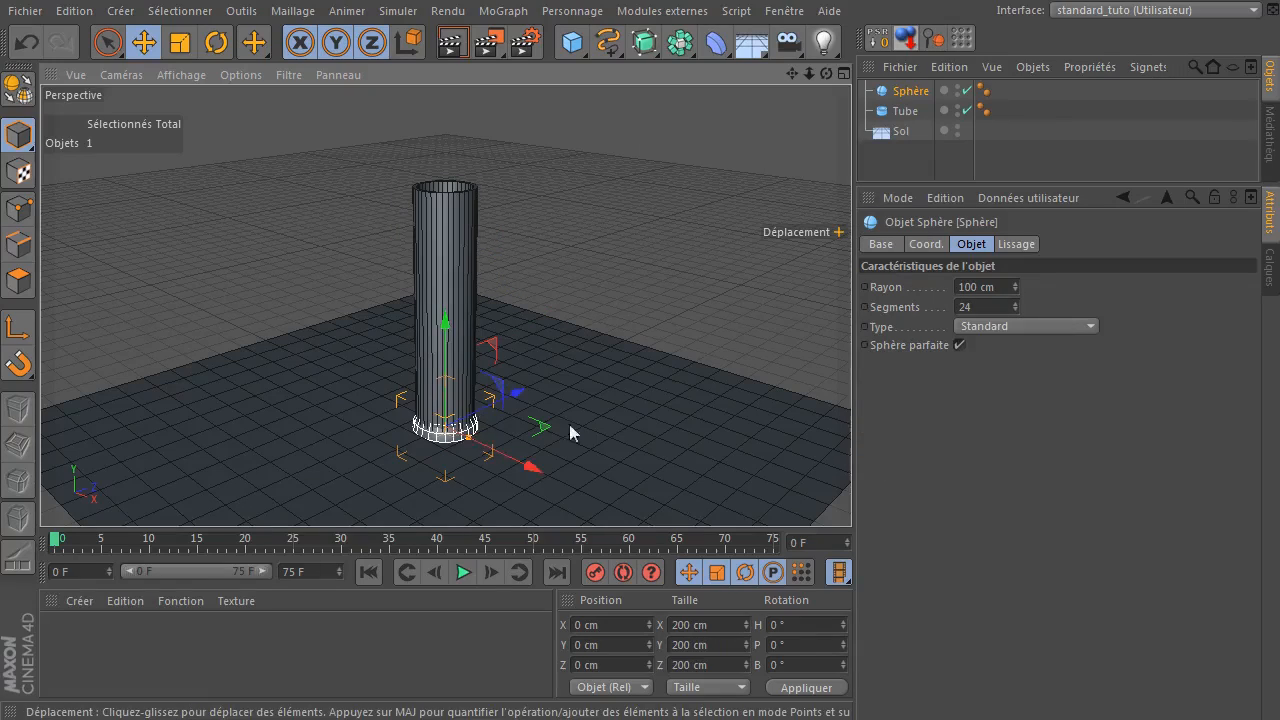
pyautogui.click(987, 287)
pyautogui.write('50')
pyautogui.press('Return')
pyautogui.scroll(3, 425, 410)
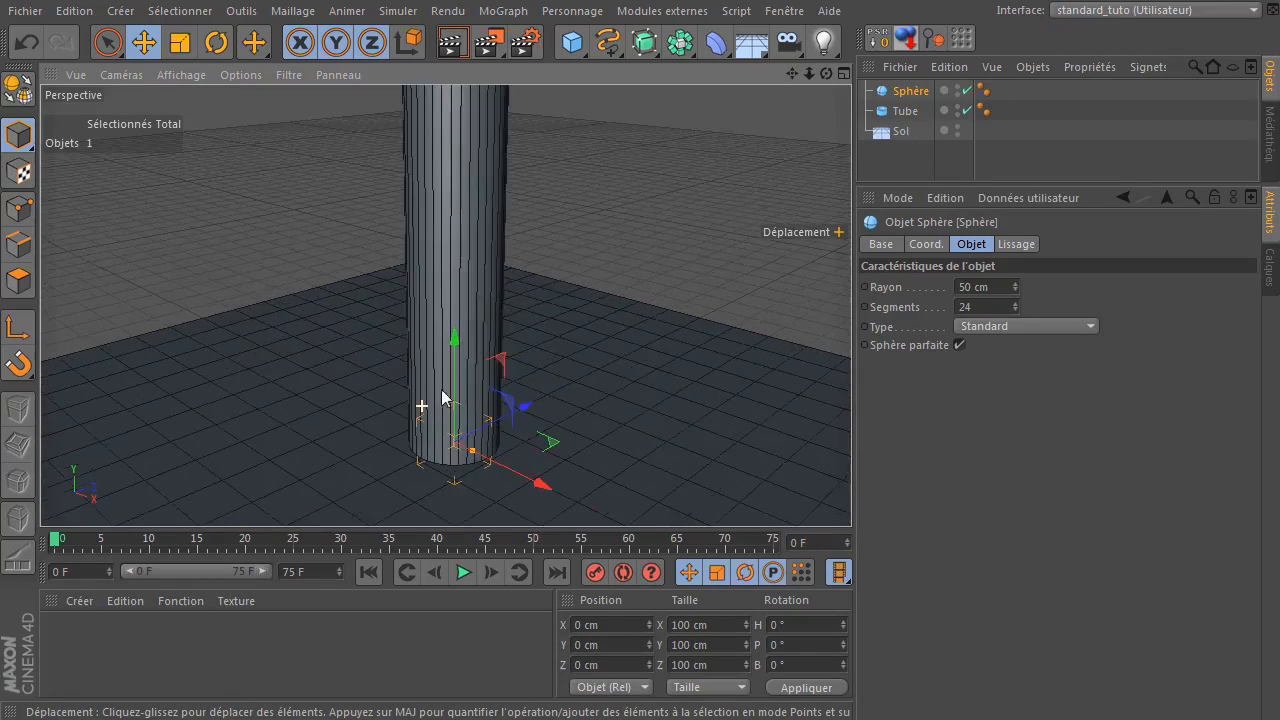
pyautogui.moveTo(462, 341); pyautogui.dragTo(696, 328)
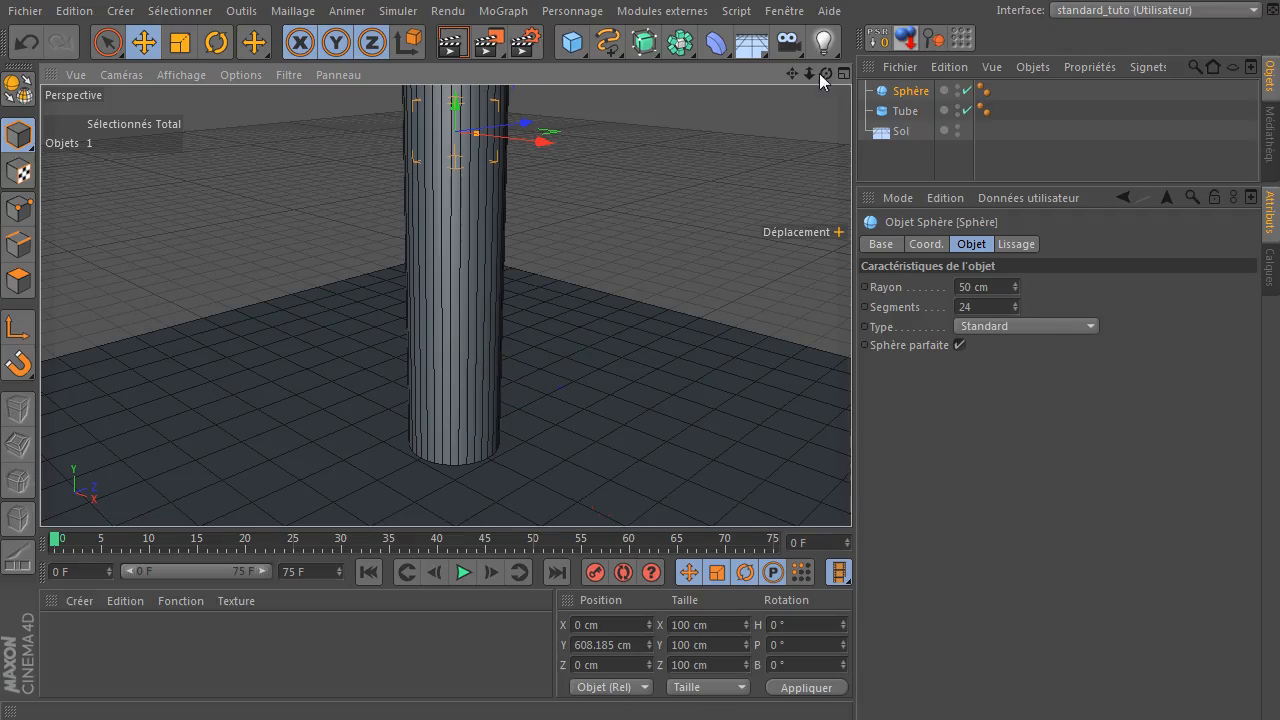
pyautogui.moveTo(798, 72); pyautogui.dragTo(565, 200)
pyautogui.moveTo(500, 271); pyautogui.dragTo(515, 214)
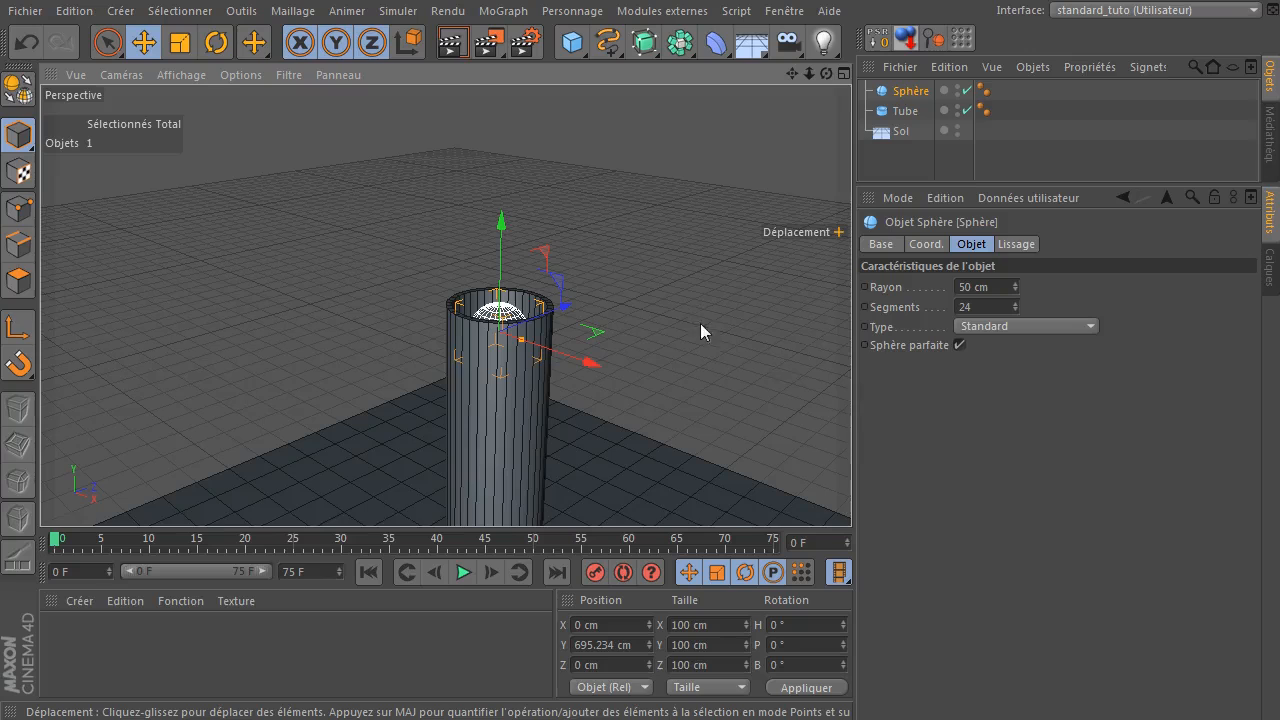
# Enable X-ray (Rayons-X) display on the tube.
pyautogui.scroll(-5, 529, 452)
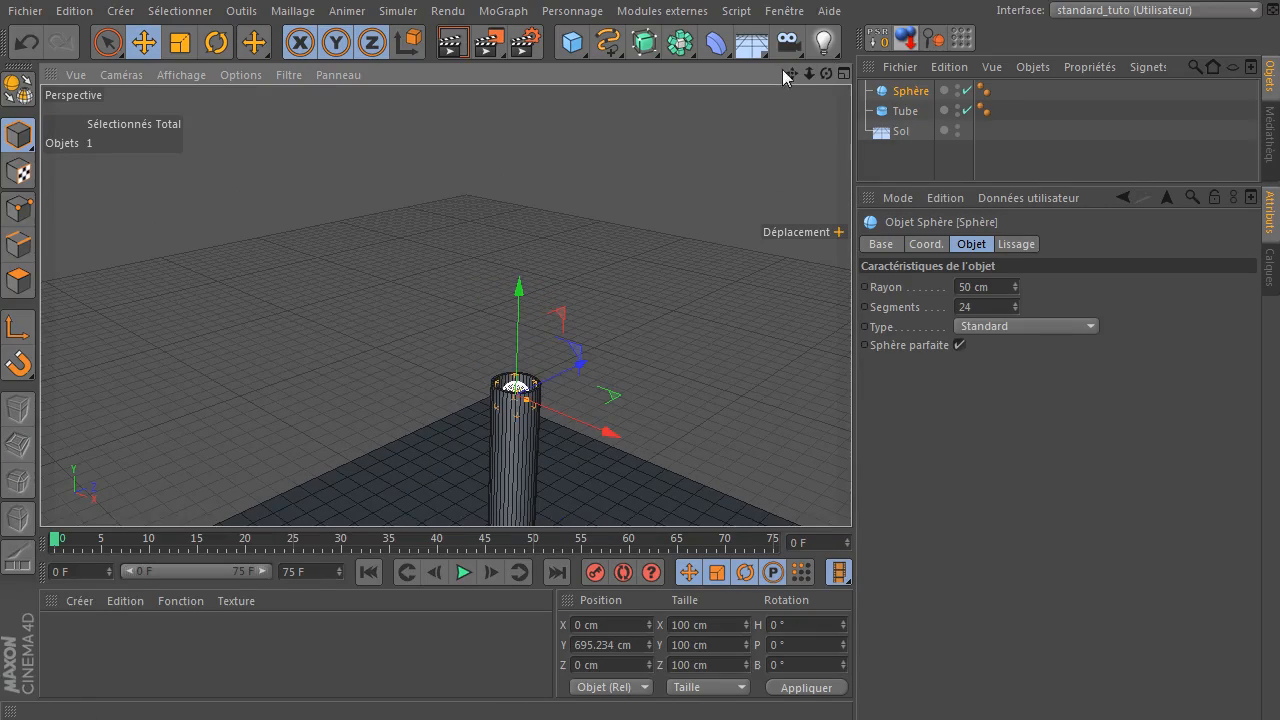
pyautogui.moveTo(782, 69); pyautogui.dragTo(814, 83)
pyautogui.click(905, 111)
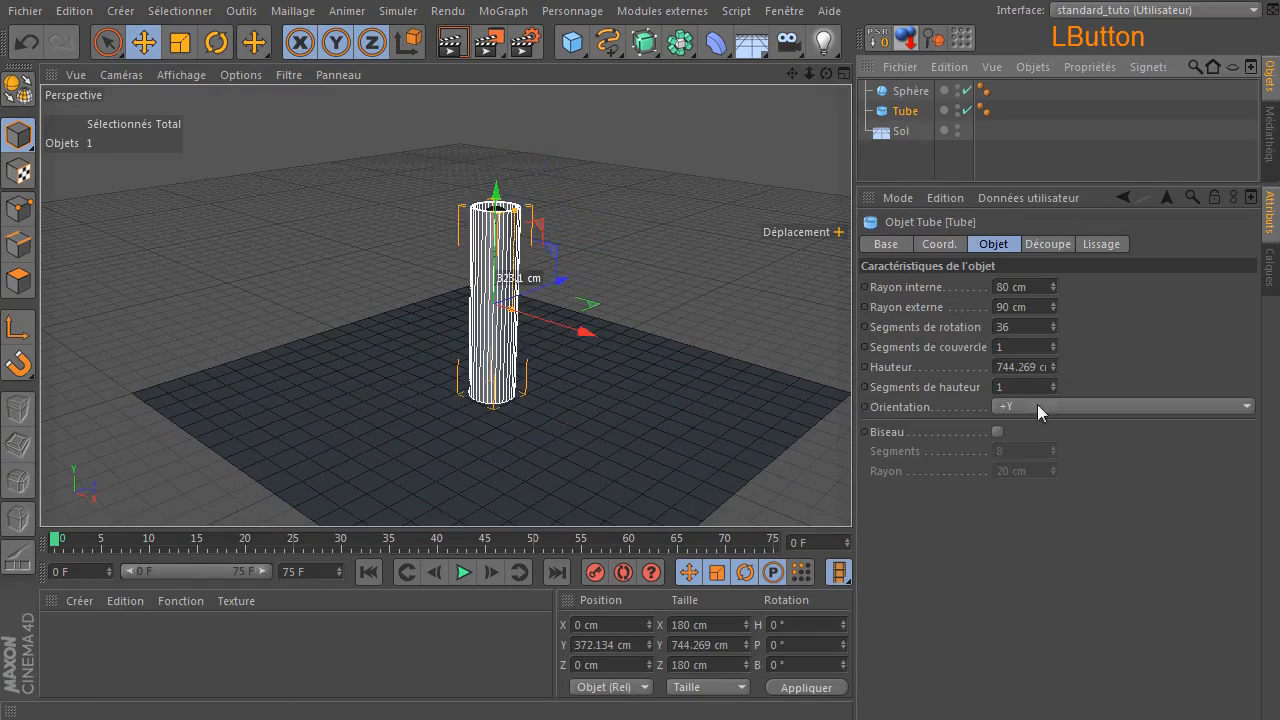
pyautogui.click(886, 244)
pyautogui.click(984, 419)
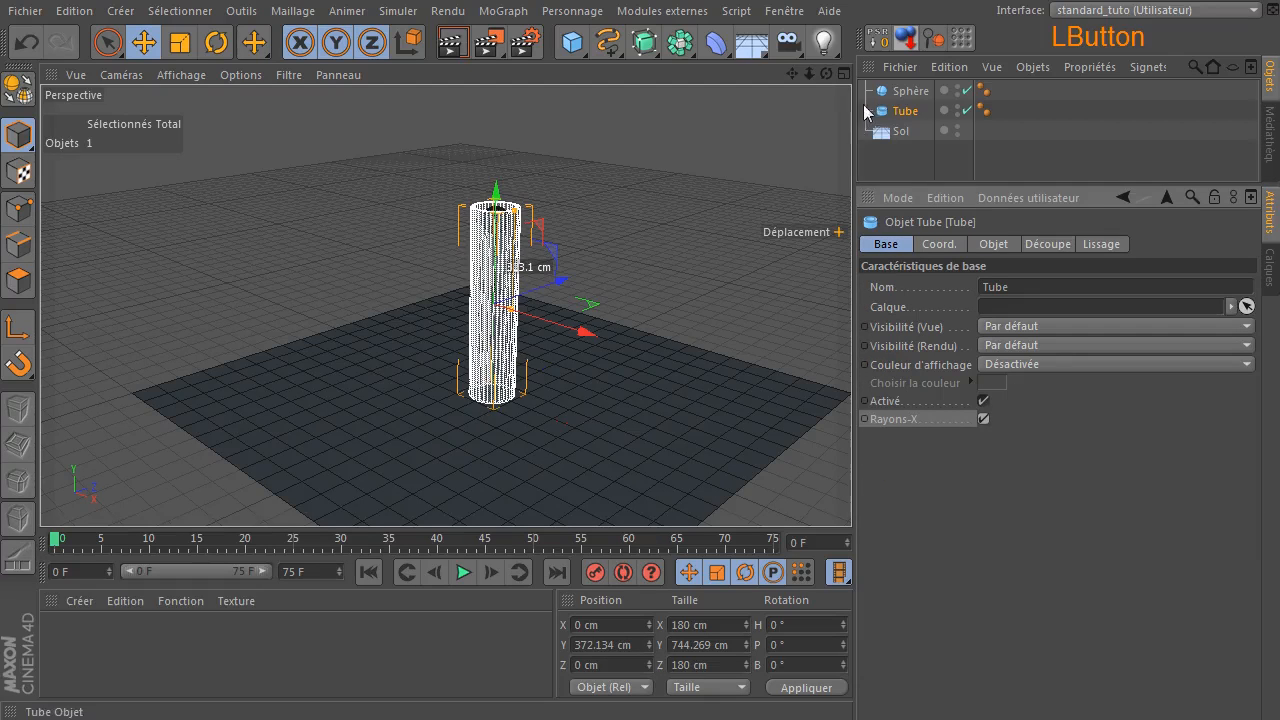
# Lower the sphere inside the tube to about Y 235 cm.
pyautogui.click(908, 91)
pyautogui.scroll(4, 397, 478)
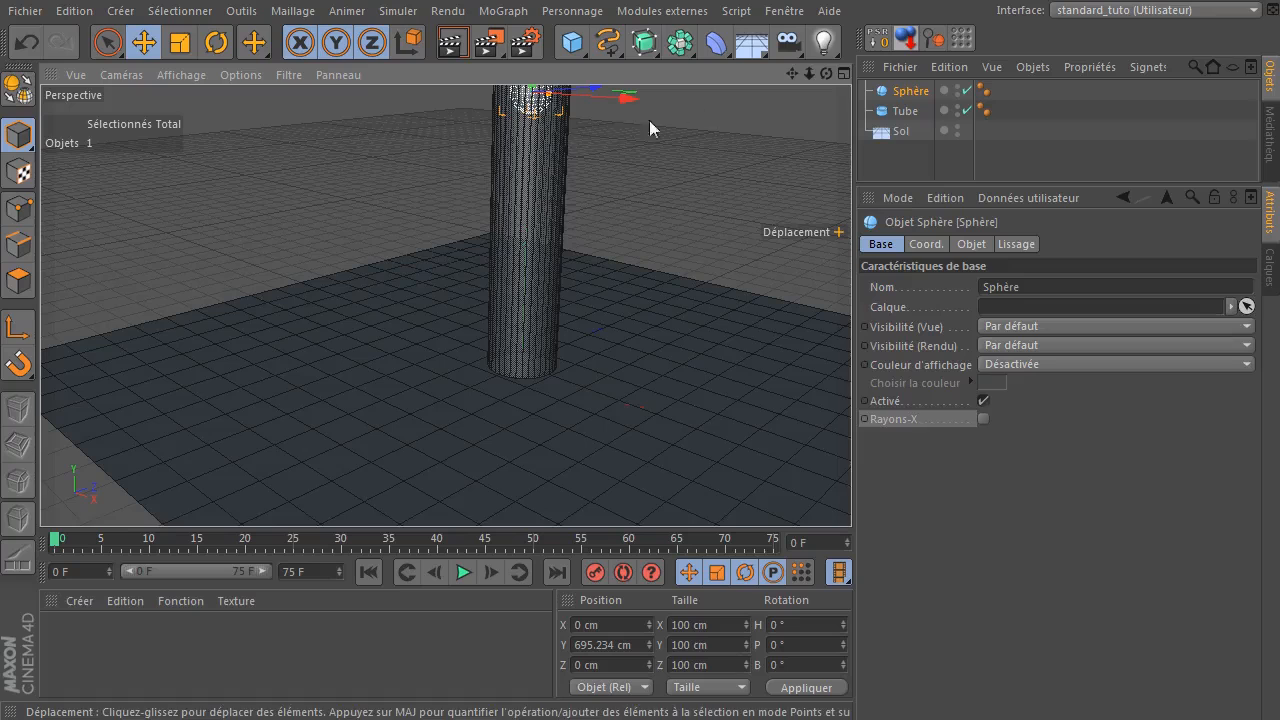
pyautogui.moveTo(792, 73); pyautogui.dragTo(436, 360)
pyautogui.moveTo(506, 118); pyautogui.dragTo(514, 305)
# Lengthen the tube to about 1052 cm and set its base back on the floor.
pyautogui.click(906, 110)
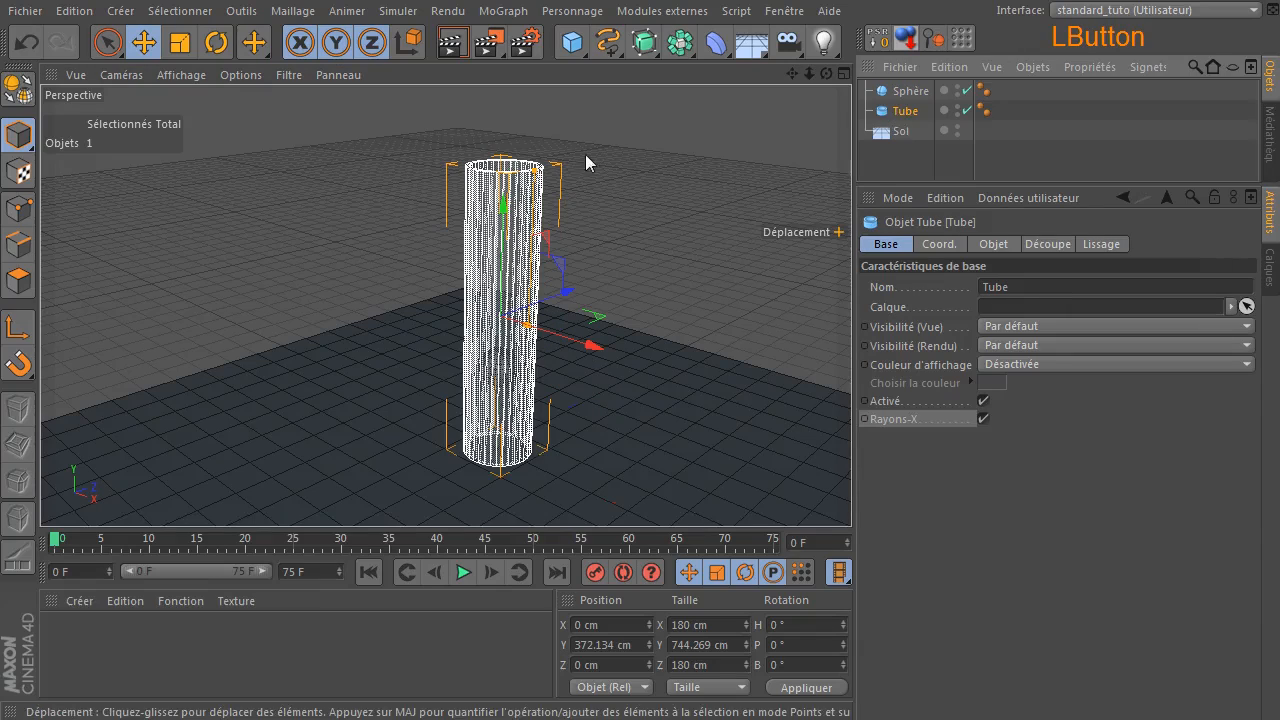
pyautogui.moveTo(541, 128); pyautogui.dragTo(549, 86)
pyautogui.click(905, 39)
pyautogui.click(919, 155)
# Duplicate the sphere upwards inside the tube, placing the copy at about Y 602 cm.
pyautogui.click(908, 91)
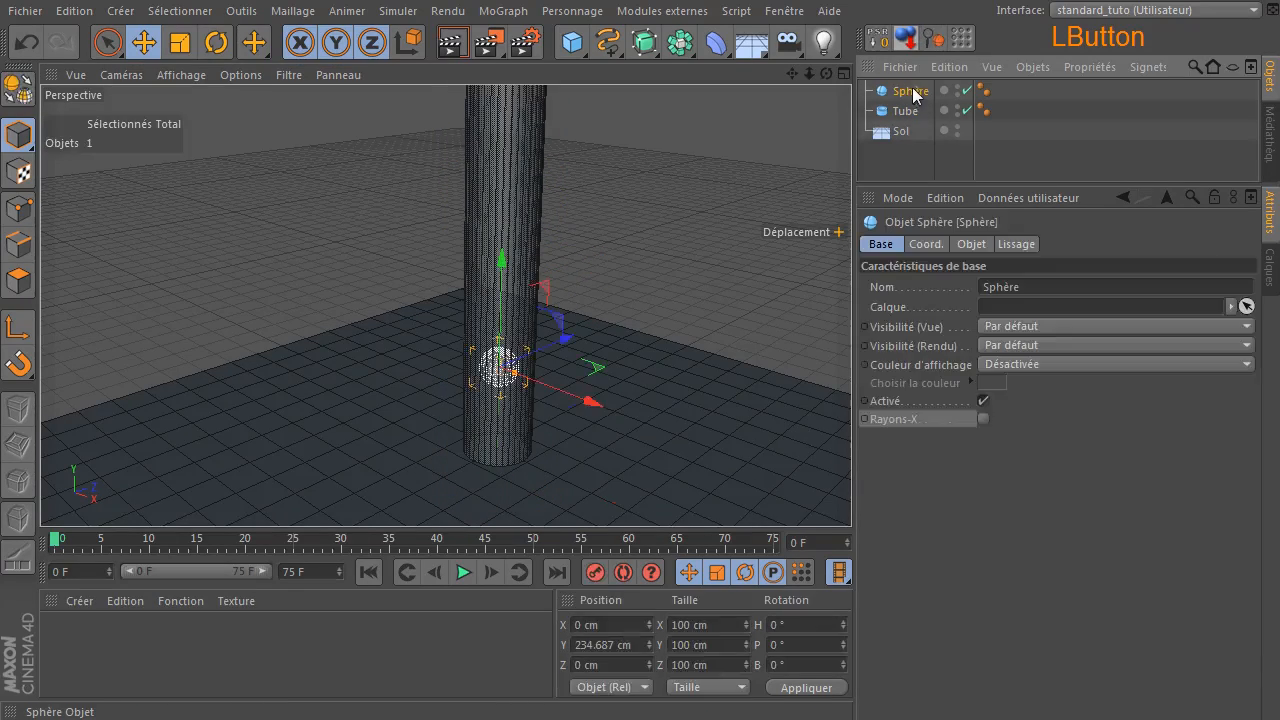
pyautogui.press('ctrl')
pyautogui.keyDown('ctrl'); pyautogui.moveTo(504, 263); pyautogui.dragTo(516, 117); pyautogui.keyUp('ctrl')
# Rename the lower sphere A and the upper sphere B, and place A above B in the object hierarchy.
pyautogui.doubleClick(919, 111)
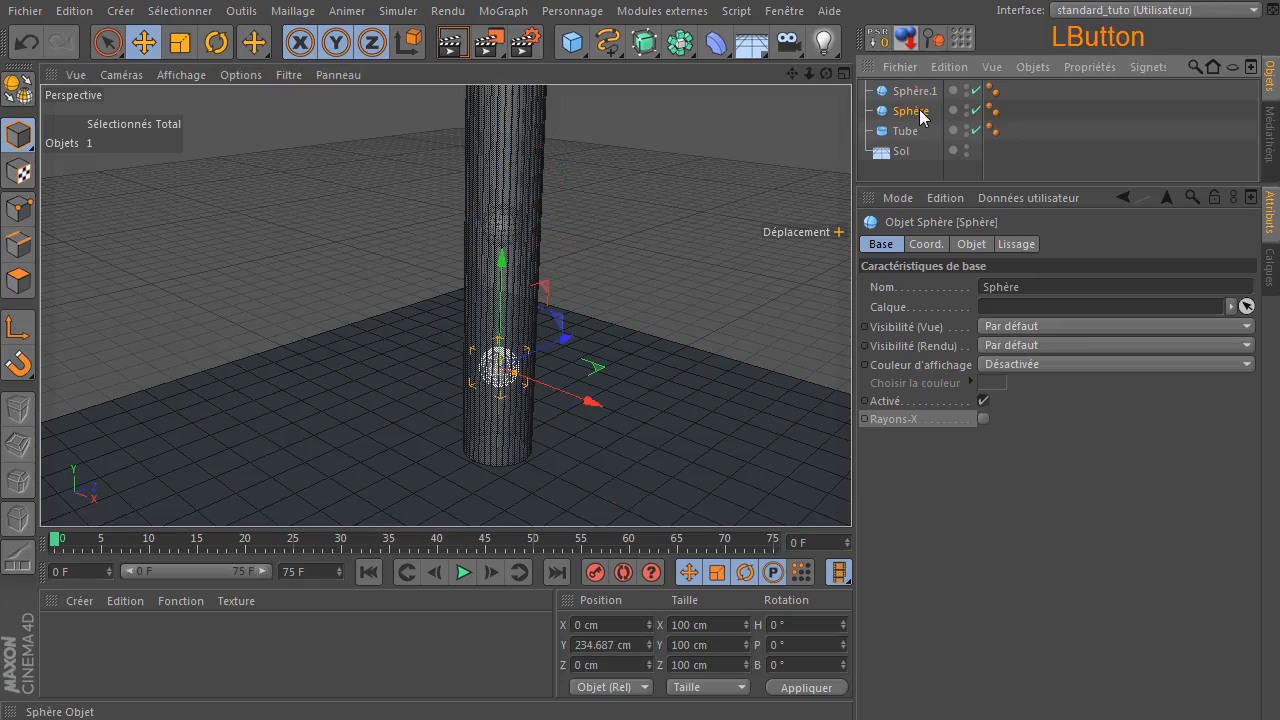
pyautogui.write('A')
pyautogui.click(916, 171)
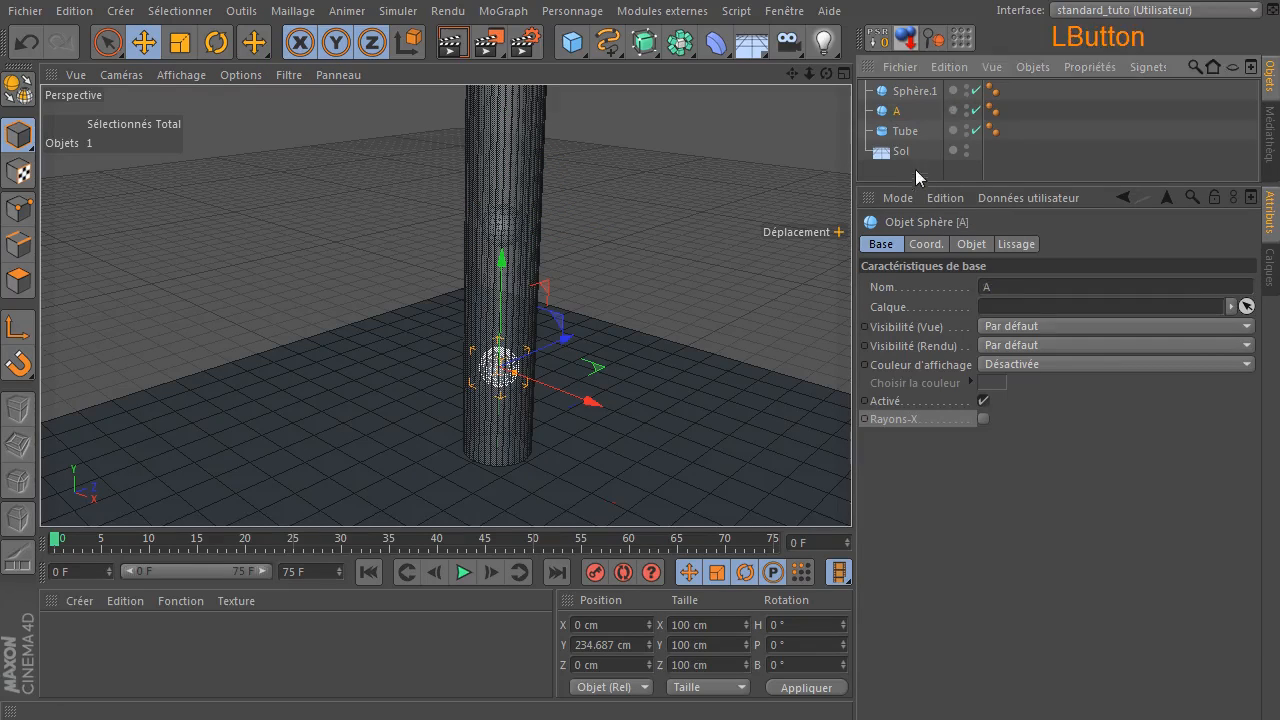
pyautogui.doubleClick(921, 90)
pyautogui.write('B')
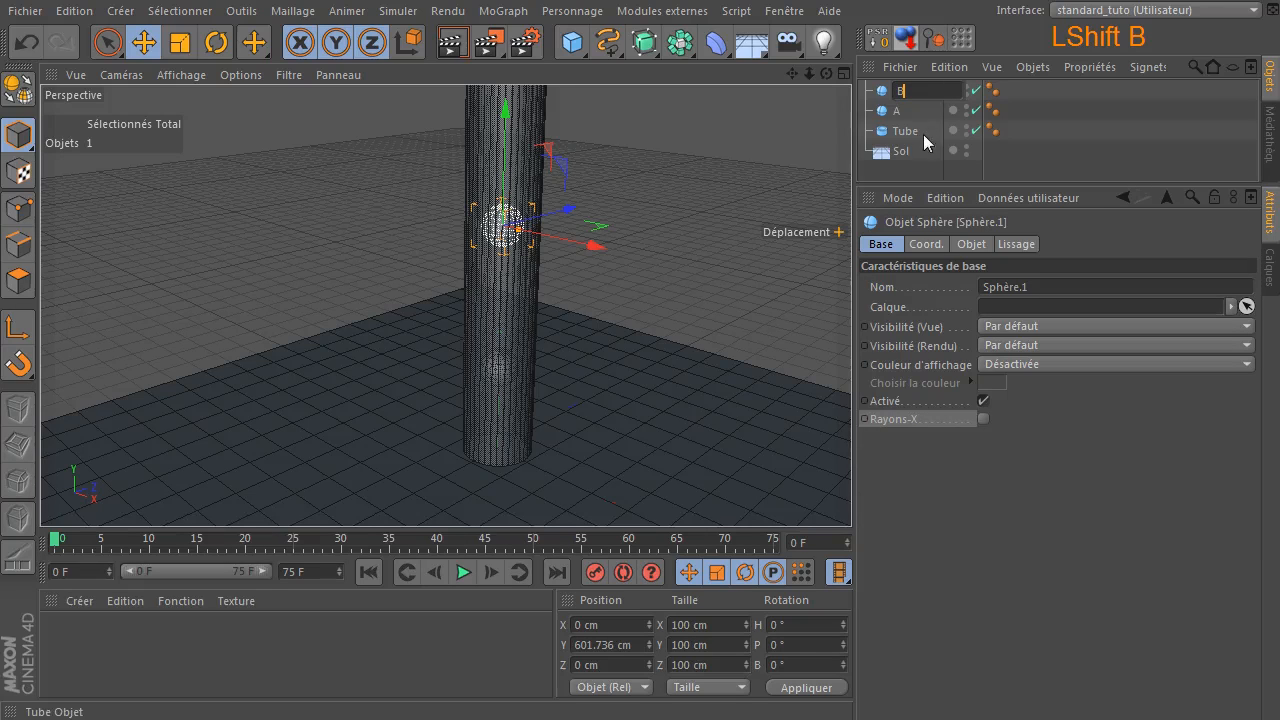
pyautogui.click(900, 178)
pyautogui.moveTo(885, 112)
pyautogui.mouseDown()
pyautogui.moveTo(881, 71)
pyautogui.moveTo(884, 94)
pyautogui.mouseUp()
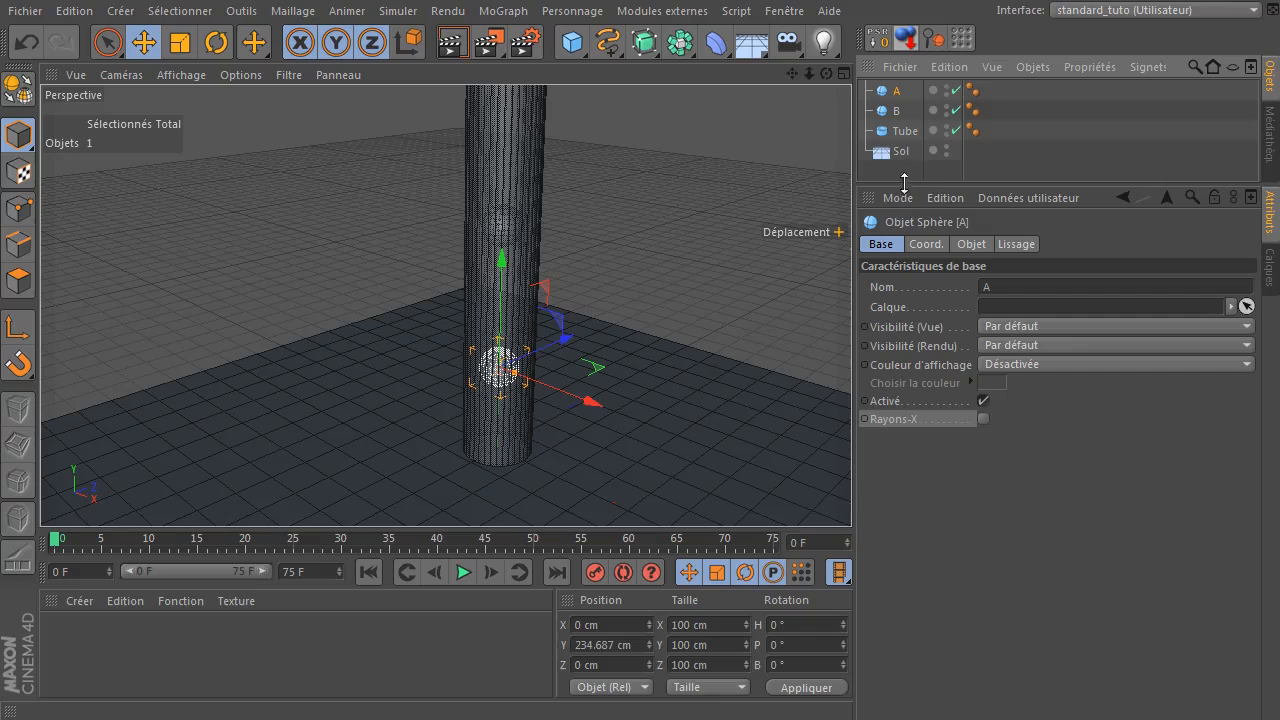
pyautogui.click(895, 176)
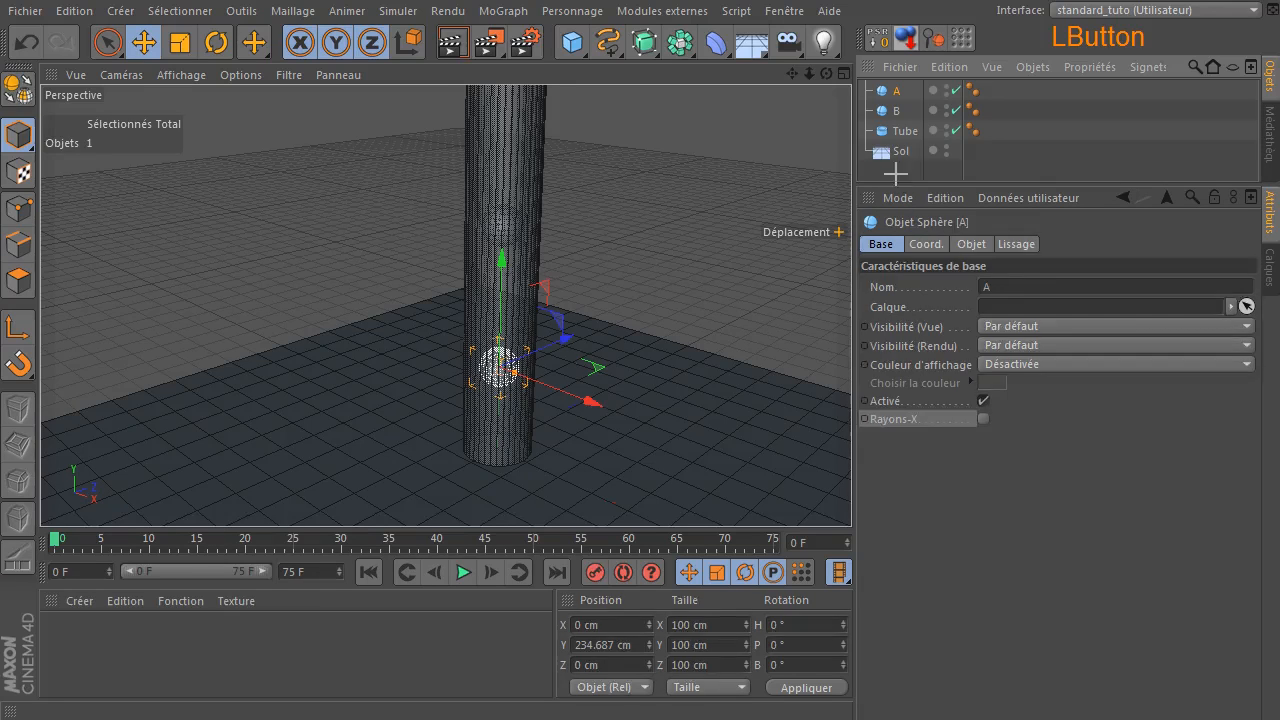
# Add a collision body tag to the tube and set its collision shape to static mesh (Maillage statique).
pyautogui.click(906, 131)
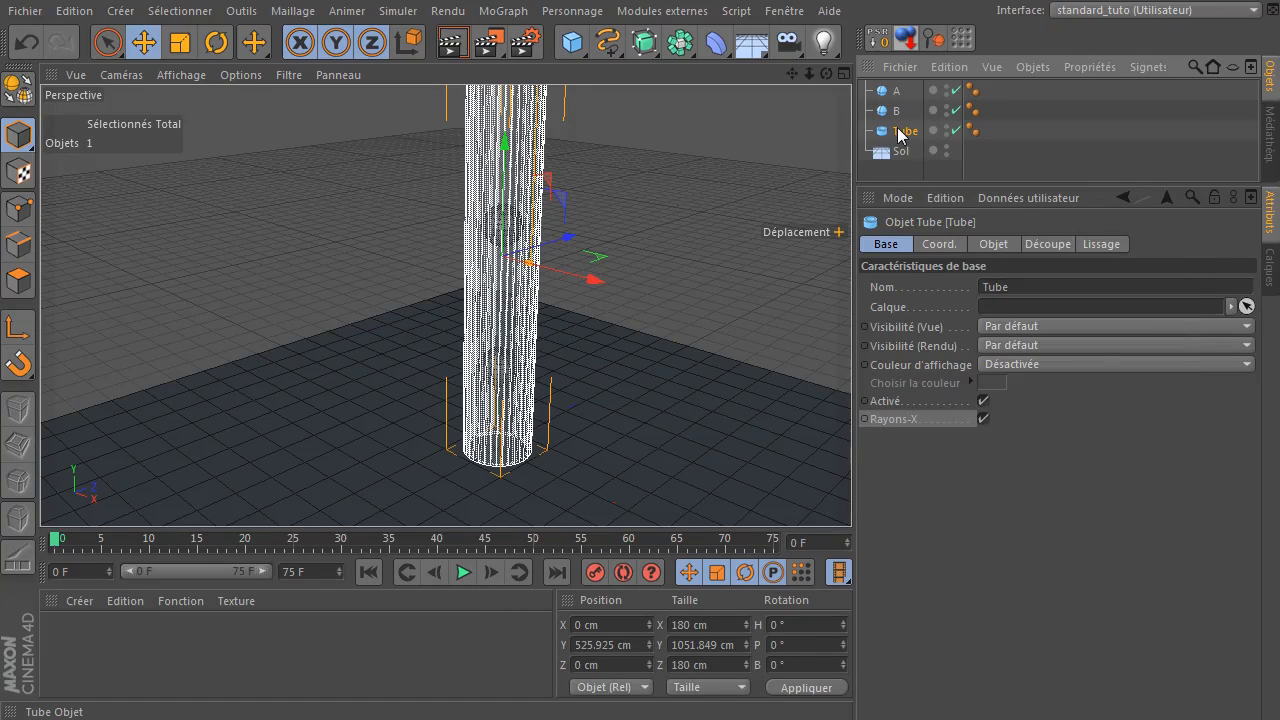
pyautogui.rightClick(906, 131)
pyautogui.moveTo(1138, 262)
pyautogui.click(1245, 308)
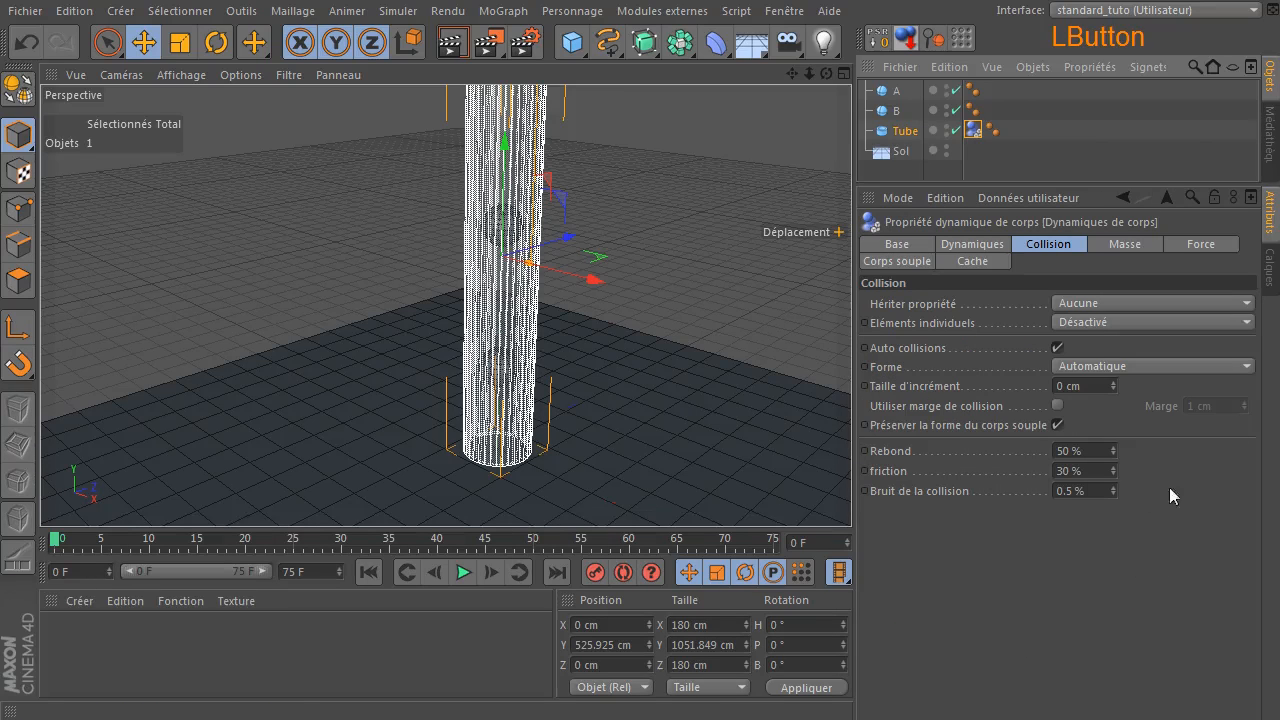
pyautogui.click(1075, 366)
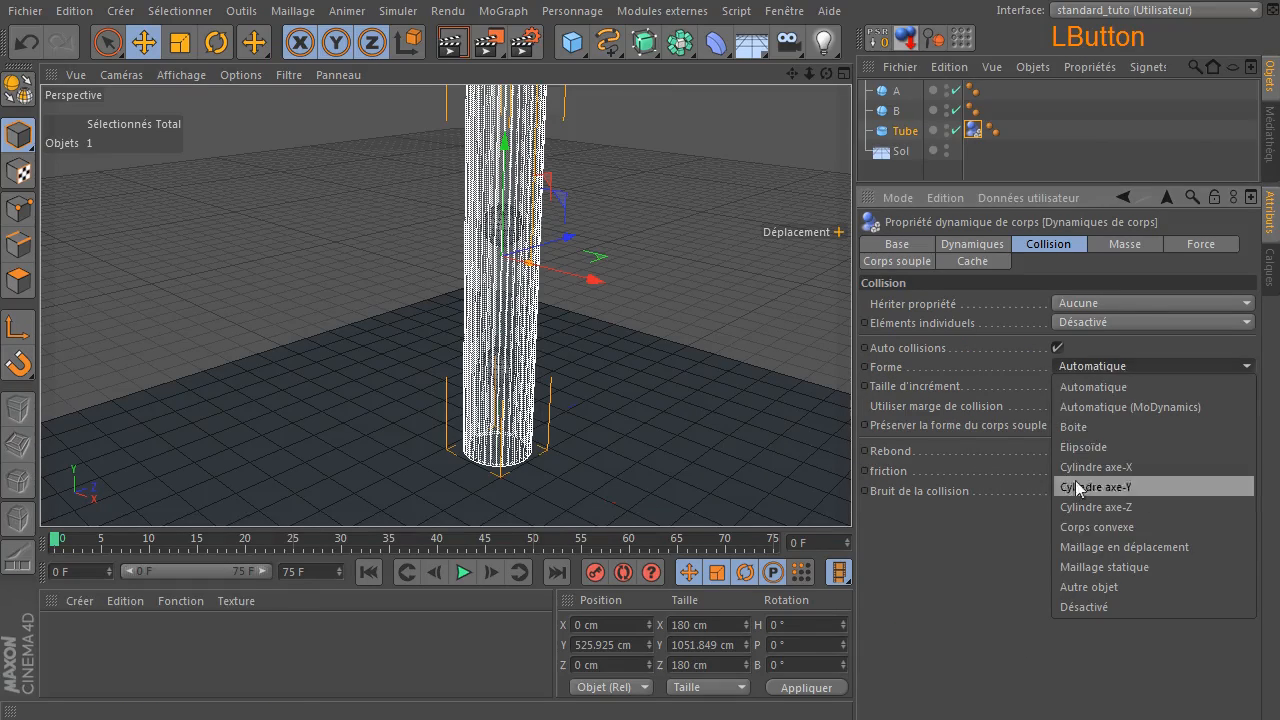
pyautogui.click(1088, 569)
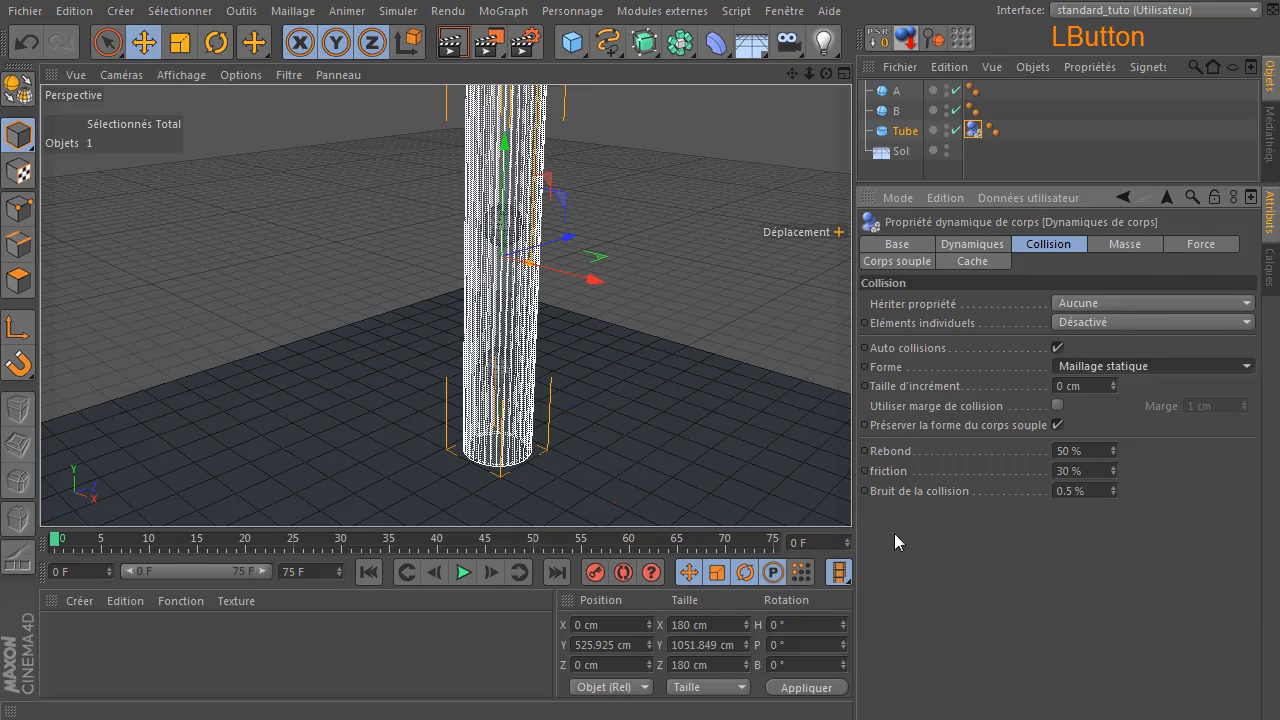
# Add a collision body tag to the floor.
pyautogui.click(899, 153)
pyautogui.rightClick(898, 155)
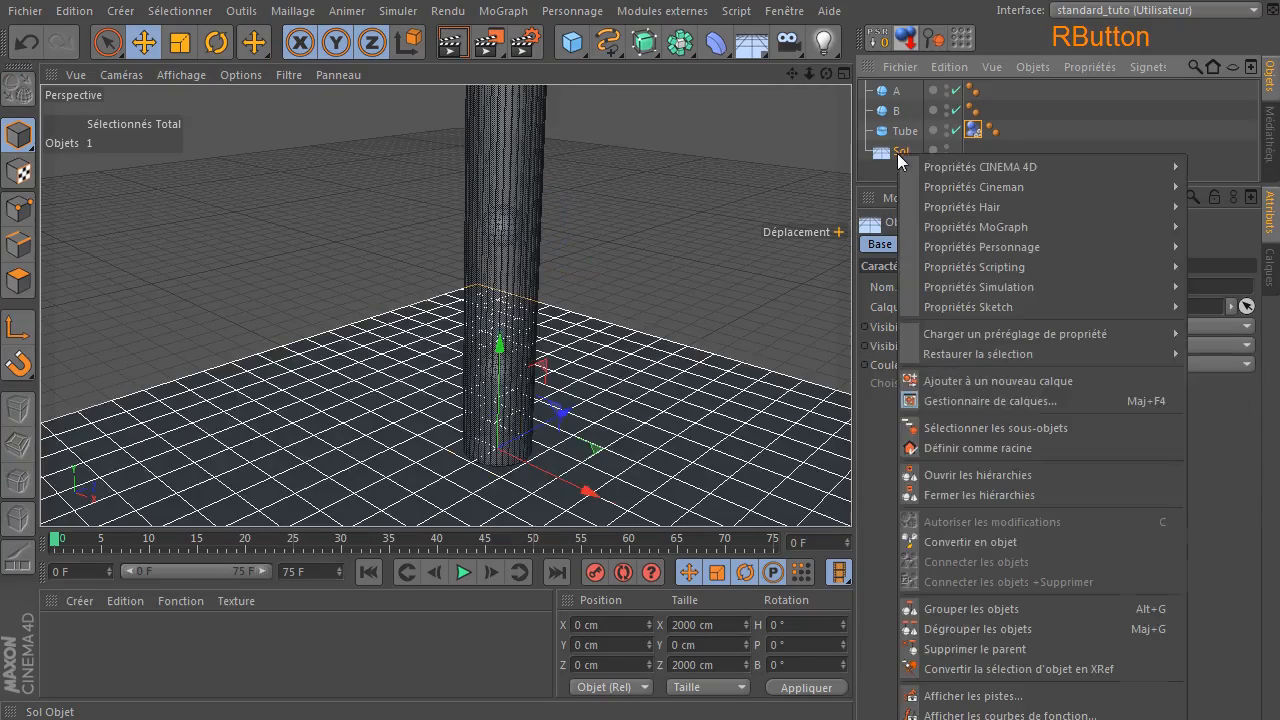
pyautogui.moveTo(975, 289)
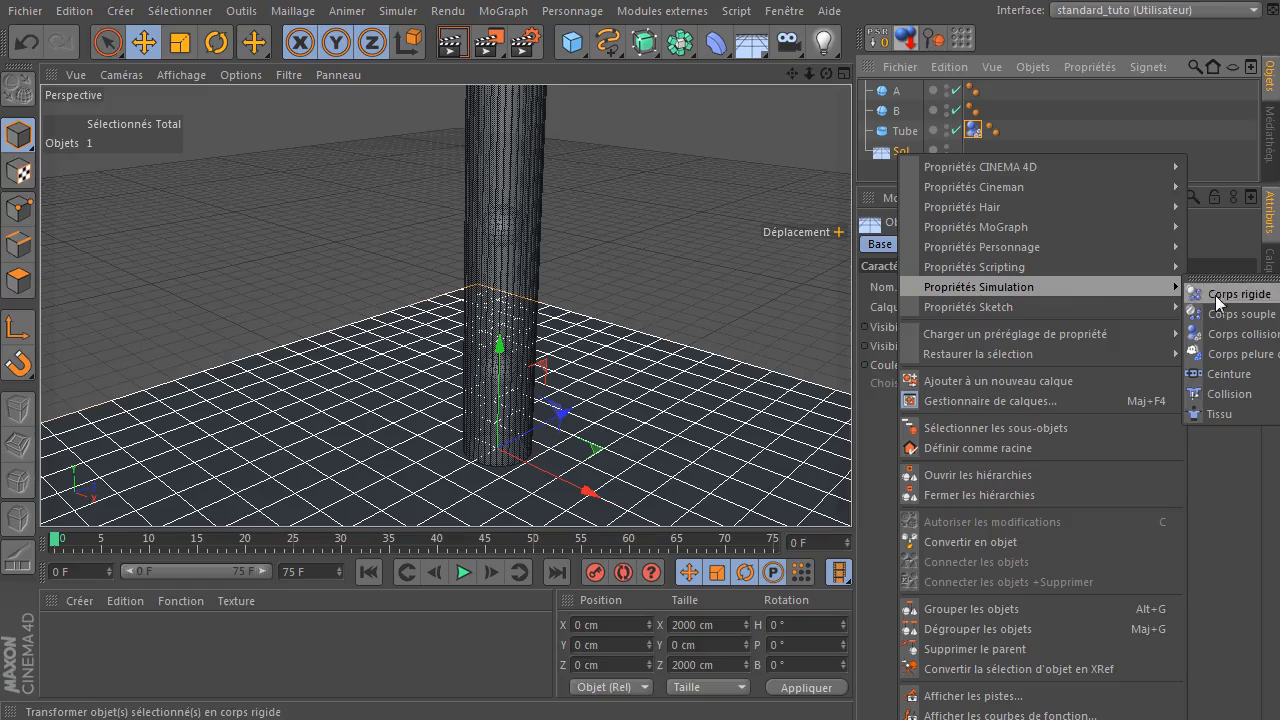
pyautogui.click(1224, 331)
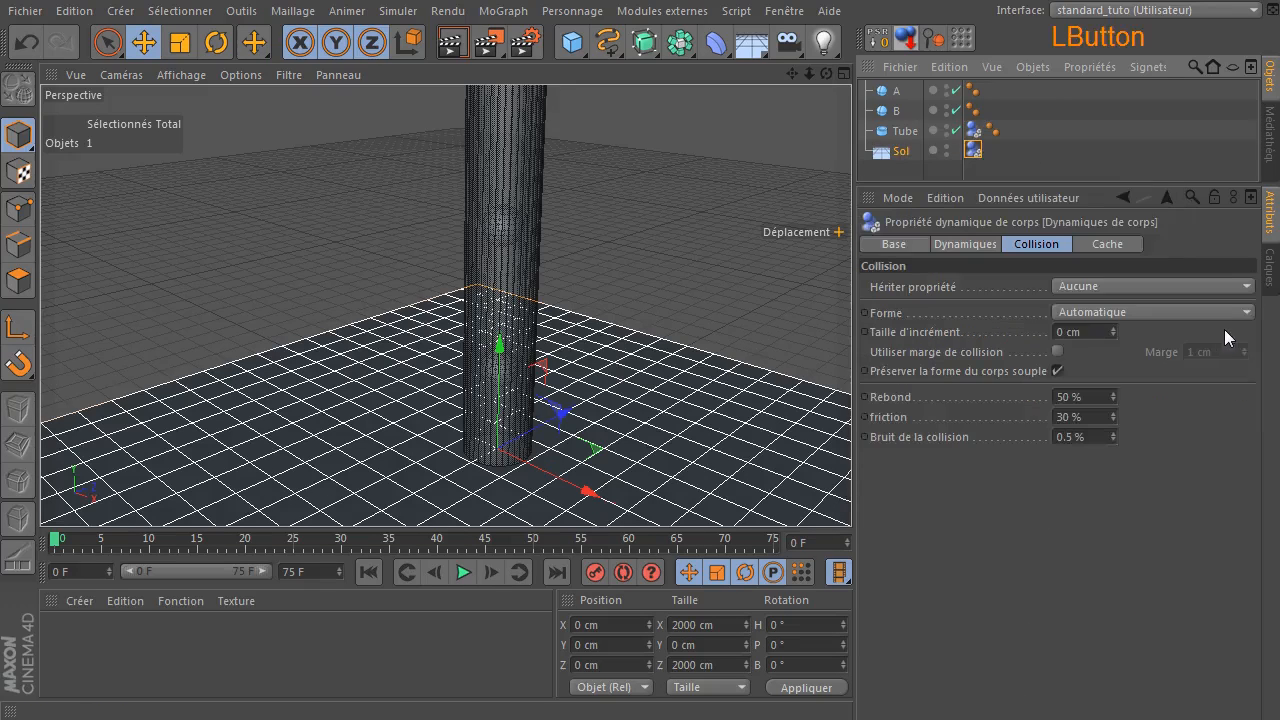
# Add a rigid body tag (Corps rigide) to spheres A and B together.
pyautogui.click(896, 111)
pyautogui.keyDown('ctrl'); pyautogui.click(896, 93); pyautogui.keyUp('ctrl')
pyautogui.rightClick(896, 93)
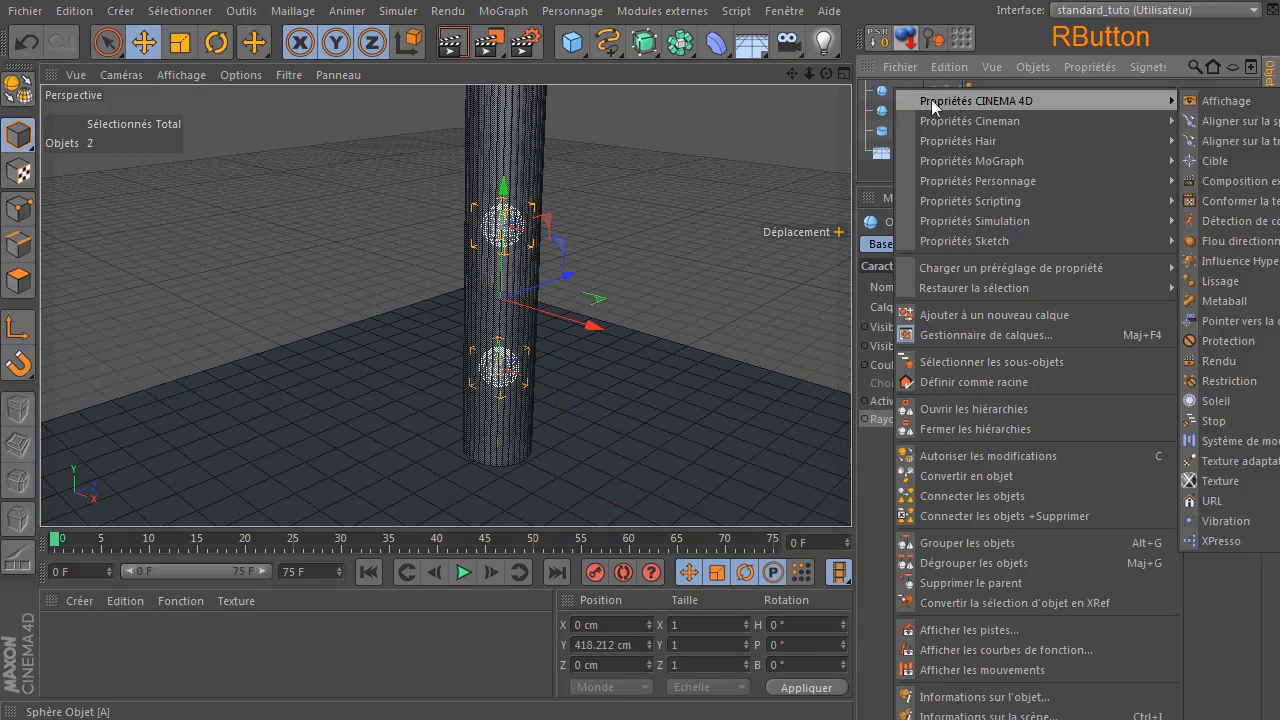
pyautogui.moveTo(979, 224)
pyautogui.click(1238, 230)
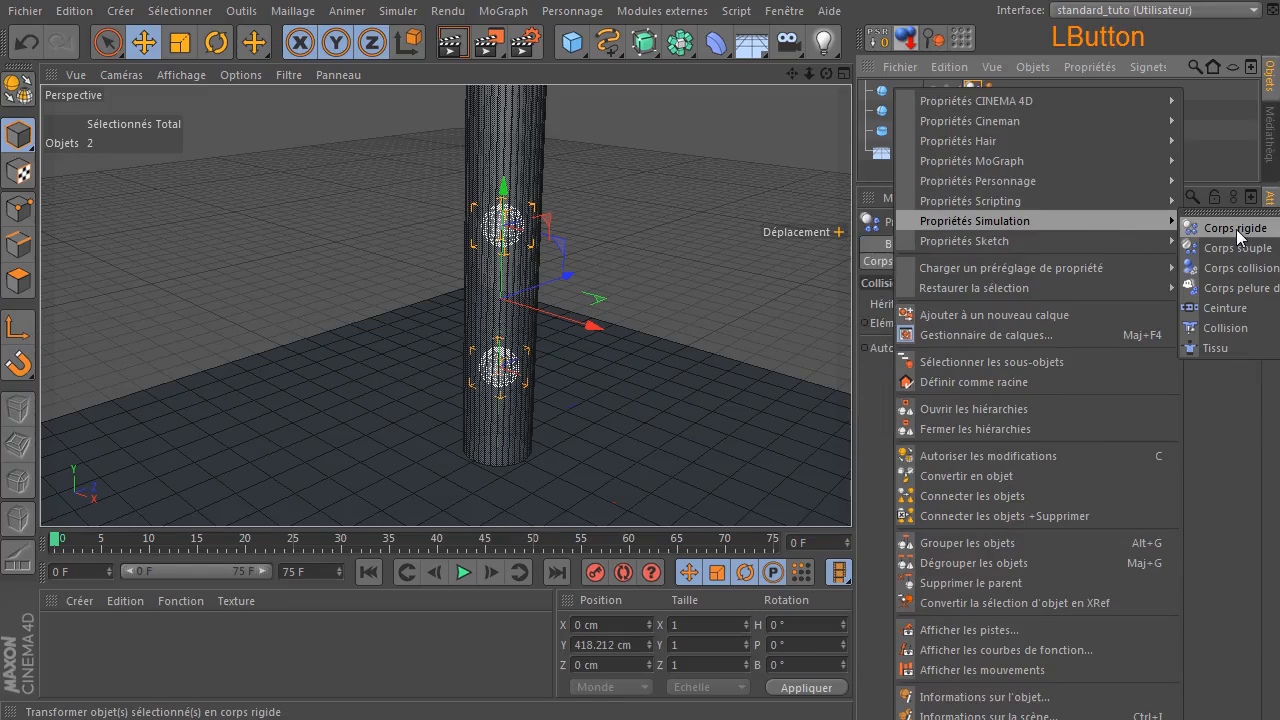
pyautogui.click(992, 580)
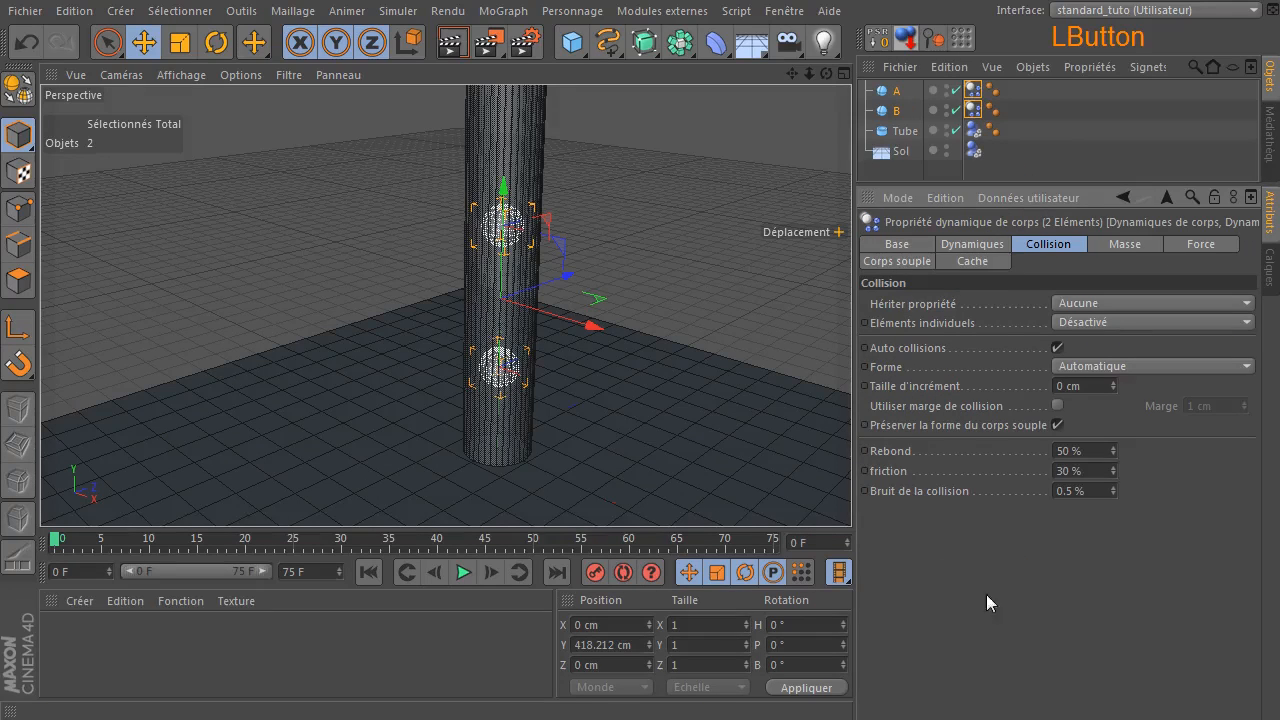
# Play the simulation of the spheres falling in the tube, stop it and return to frame 0.
pyautogui.click(763, 282)
pyautogui.moveTo(827, 75)
pyautogui.mouseDown()
pyautogui.moveTo(835, 110)
pyautogui.moveTo(827, 75)
pyautogui.mouseUp()
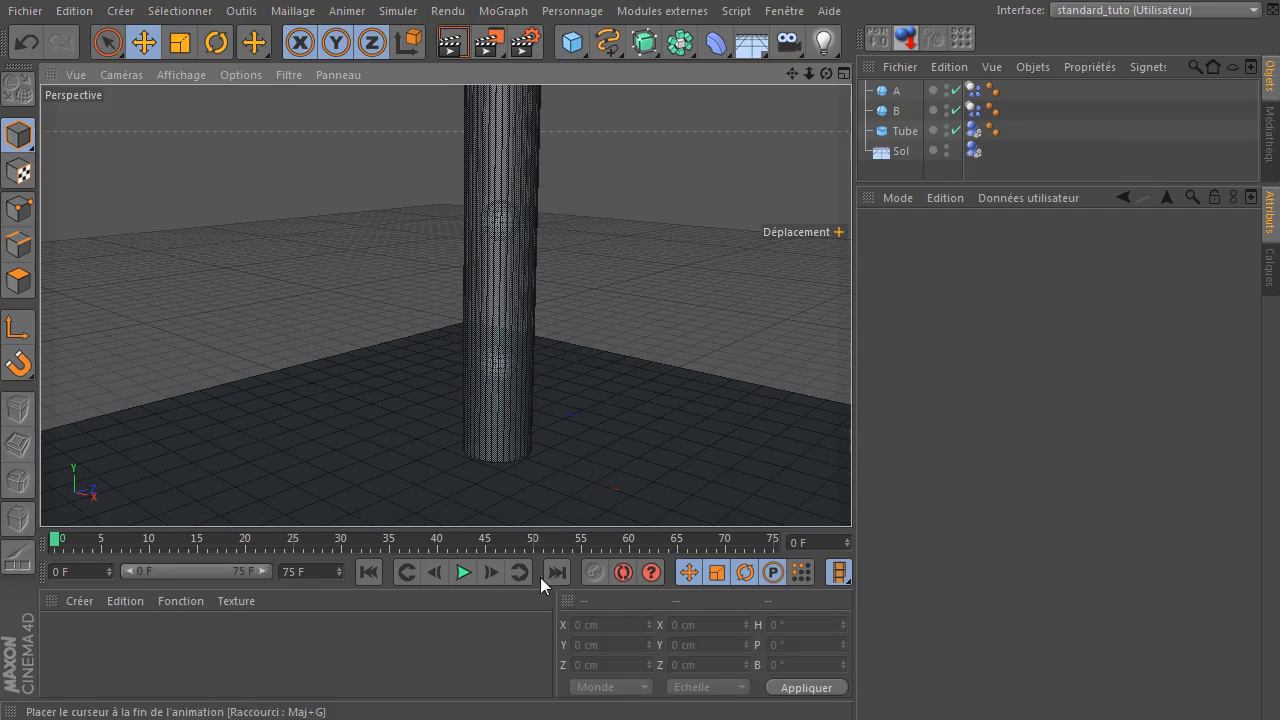
pyautogui.click(462, 572)
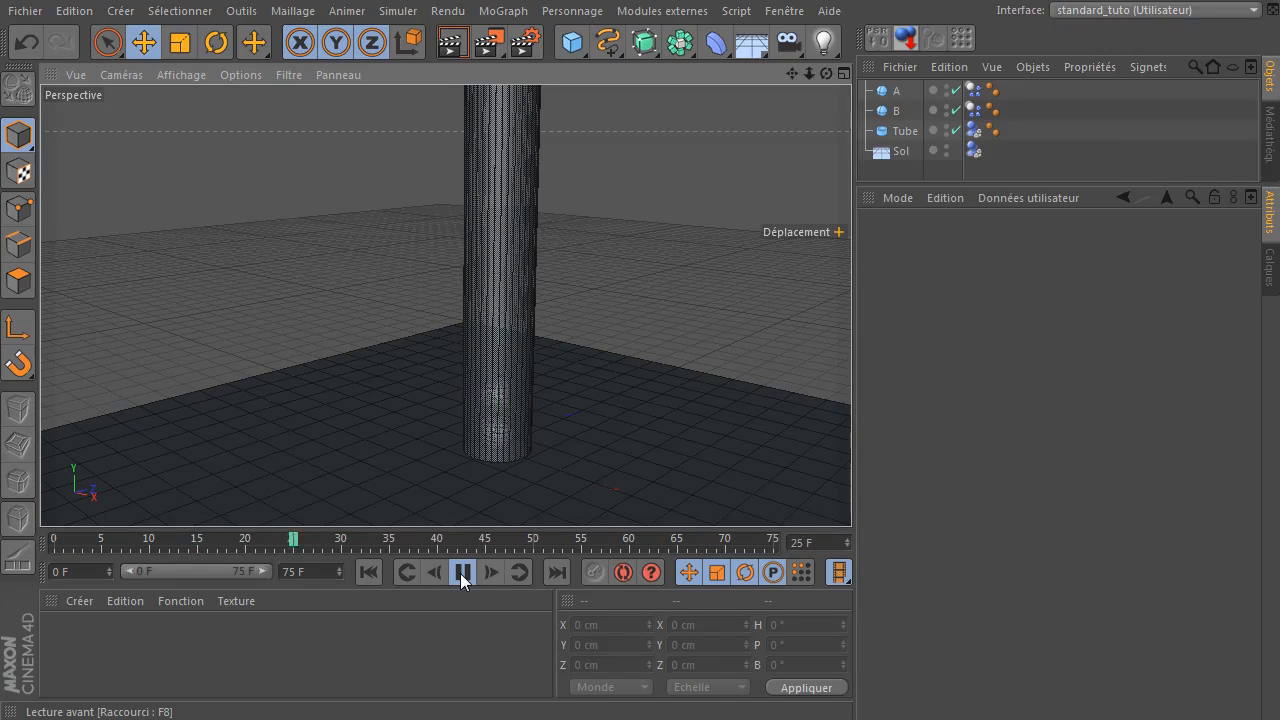
pyautogui.click(461, 572)
pyautogui.click(364, 572)
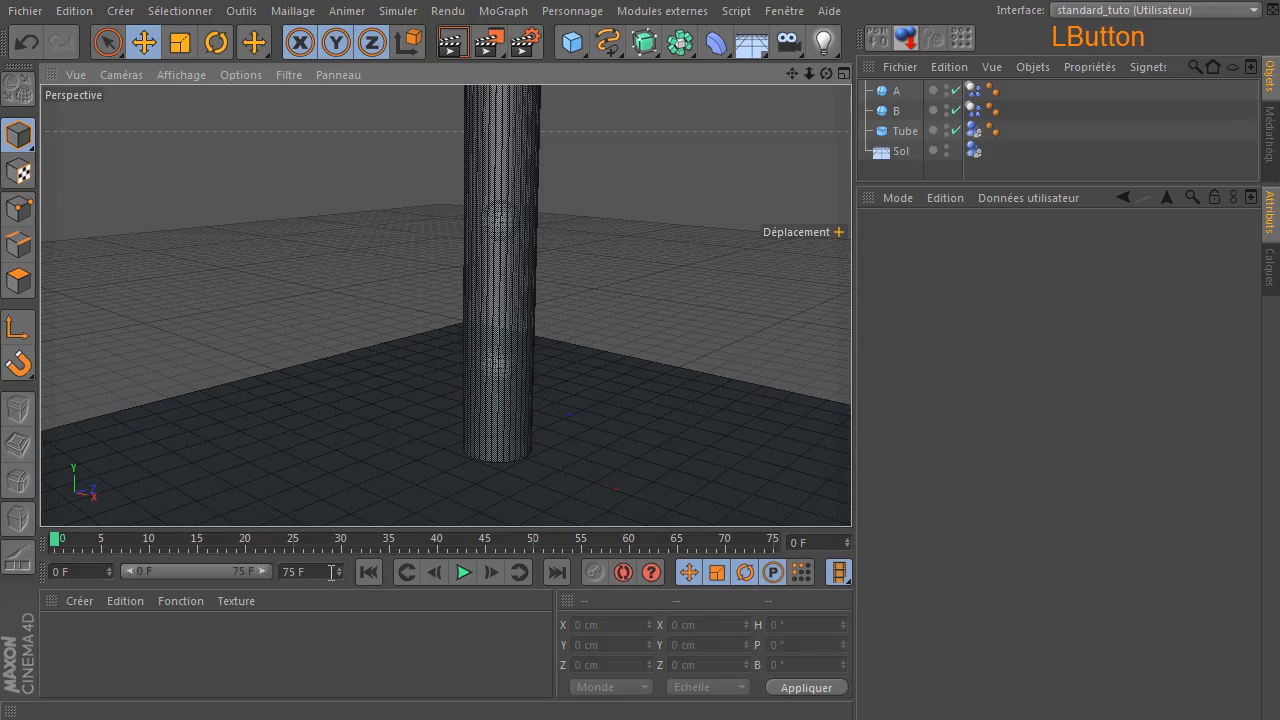
# Set the animation end to 750 frames and extend the preview range to the full length.
pyautogui.click(331, 572)
pyautogui.write('750')
pyautogui.press('Return')
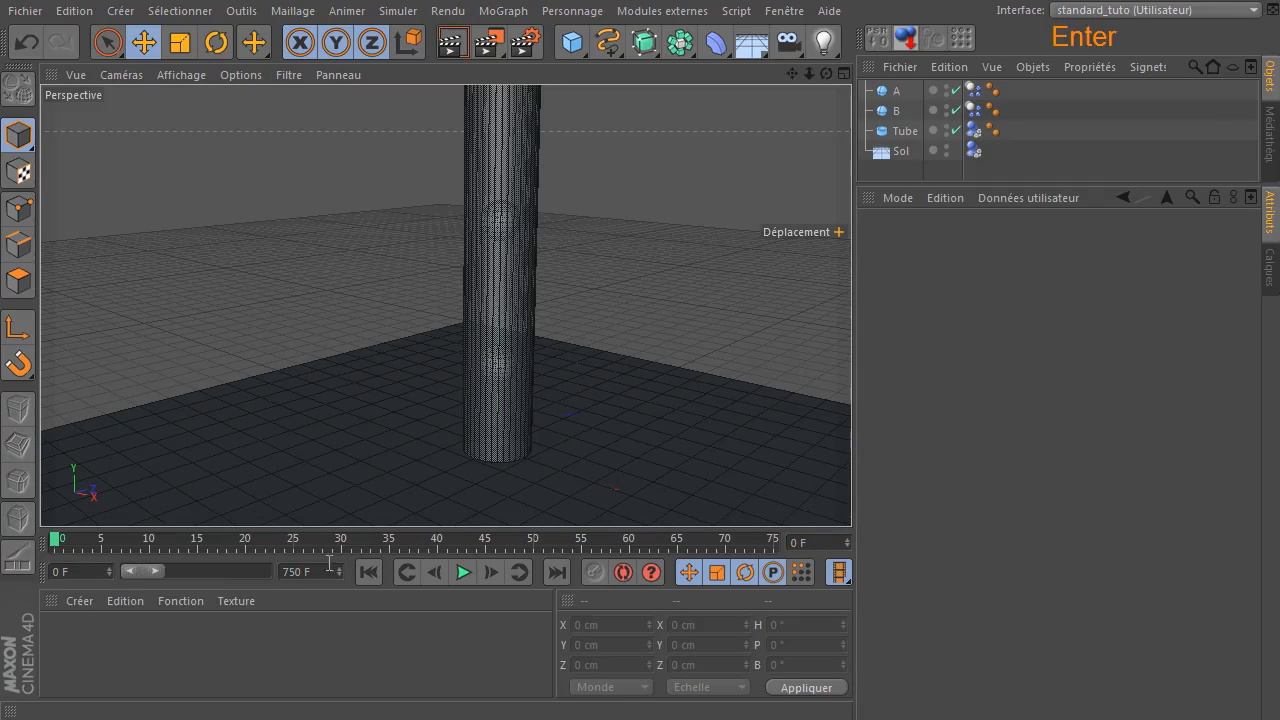
pyautogui.doubleClick(158, 573)
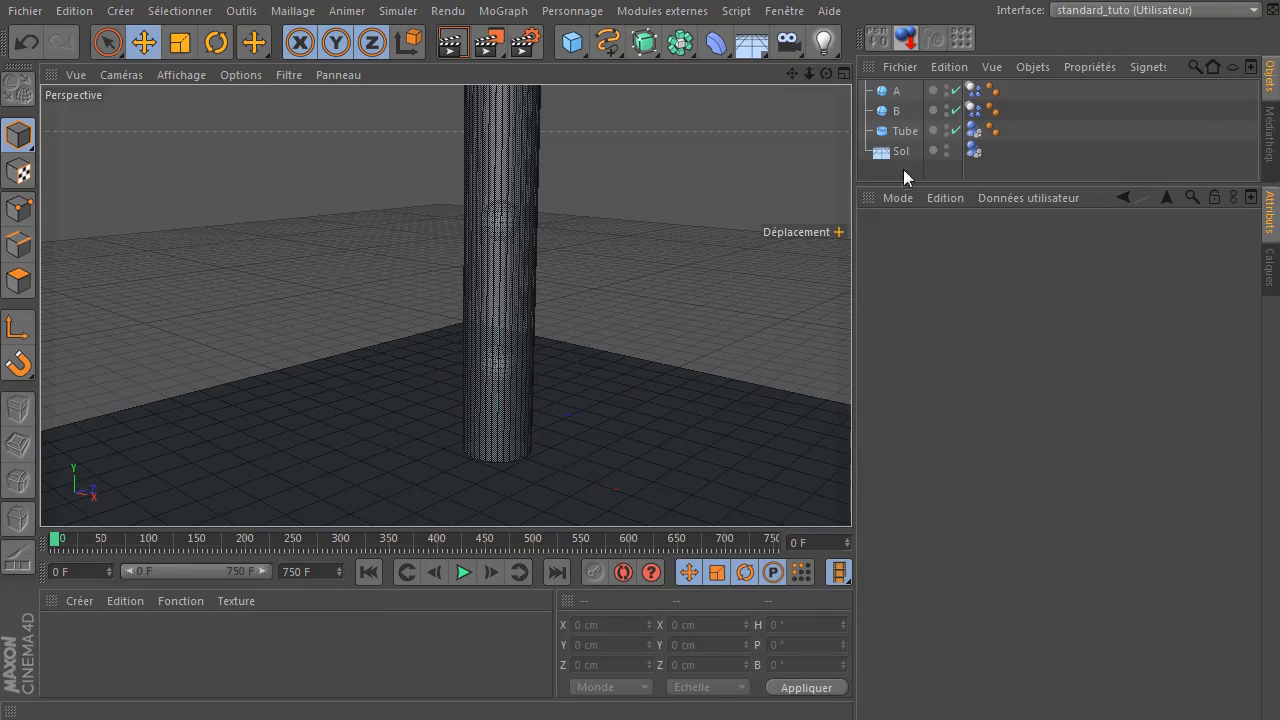
# Select the tube and try the Lignes viewport display mode, restoring Gouraud shading with lines.
pyautogui.click(906, 132)
pyautogui.click(182, 74)
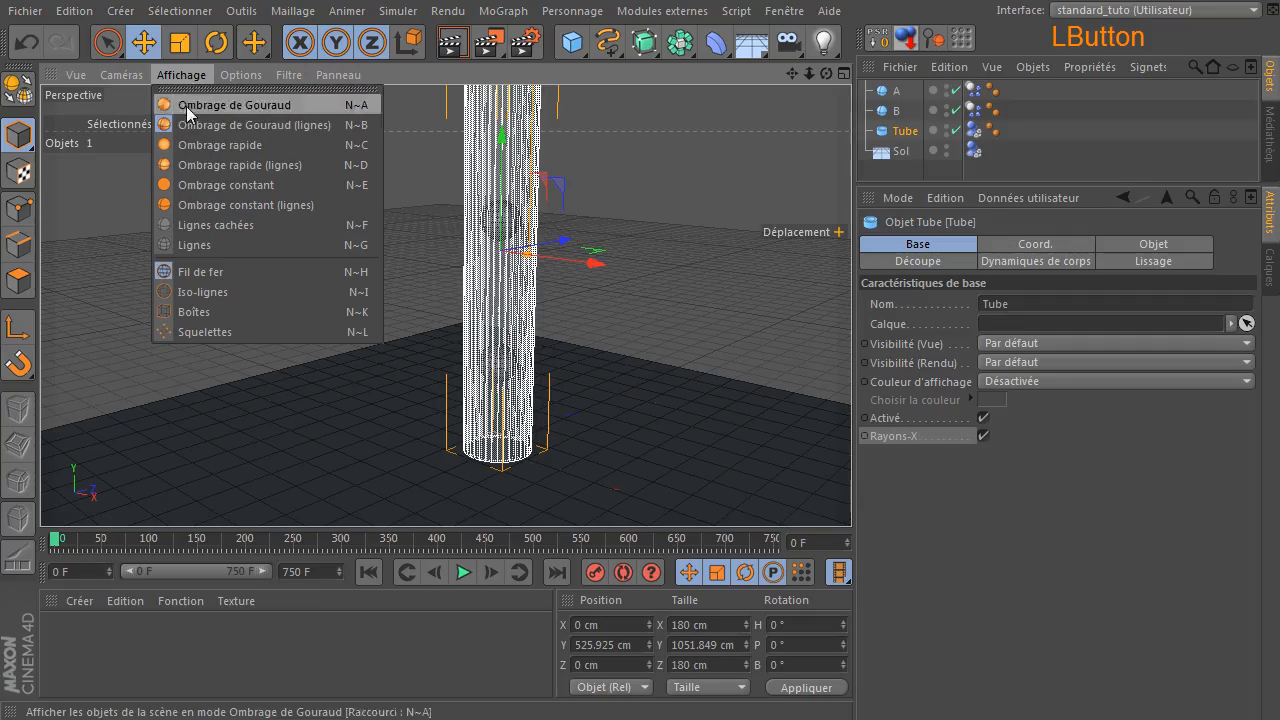
pyautogui.click(203, 242)
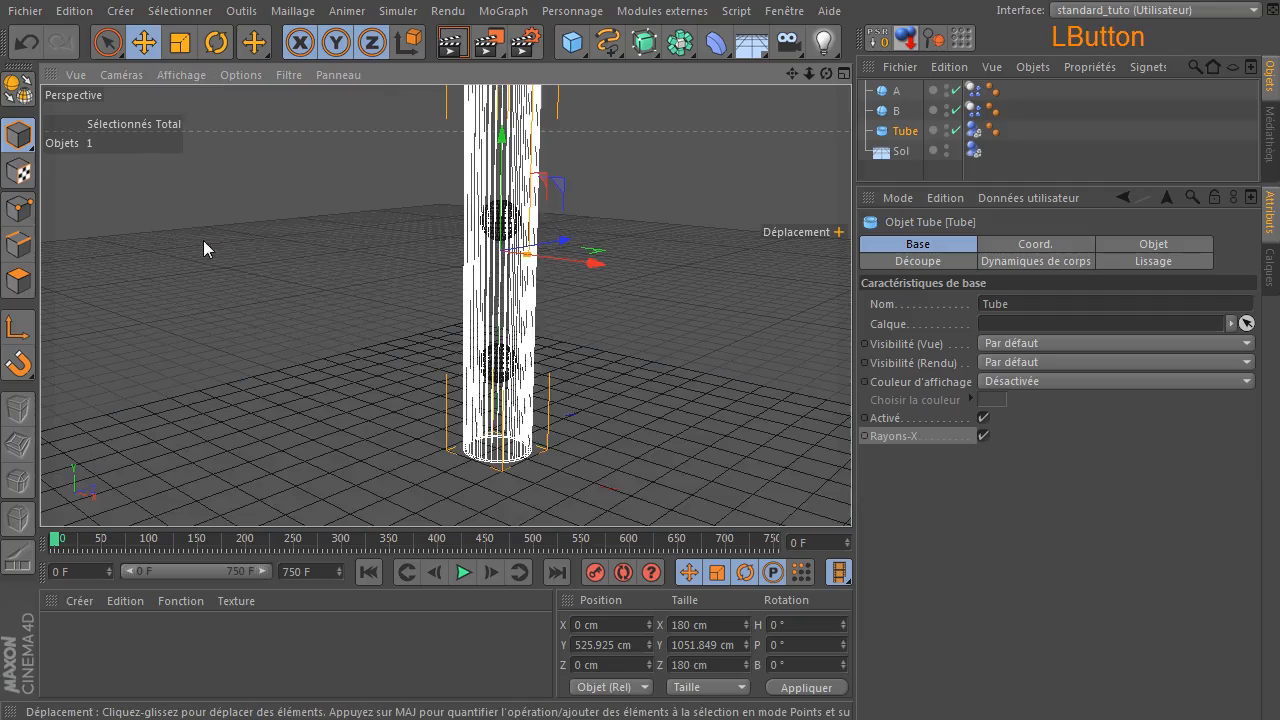
pyautogui.click(181, 76)
pyautogui.click(187, 124)
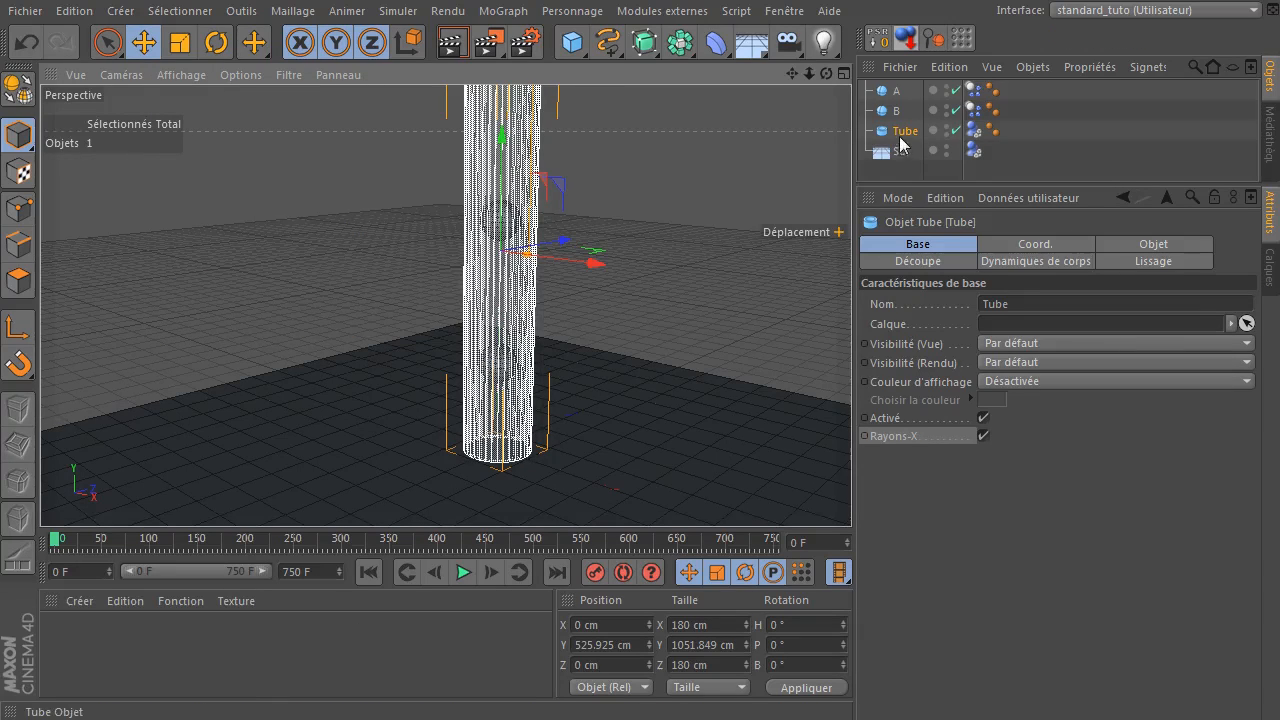
# Turn off the X-ray display (Rayons-X) of the tube and deselect it.
pyautogui.click(983, 435)
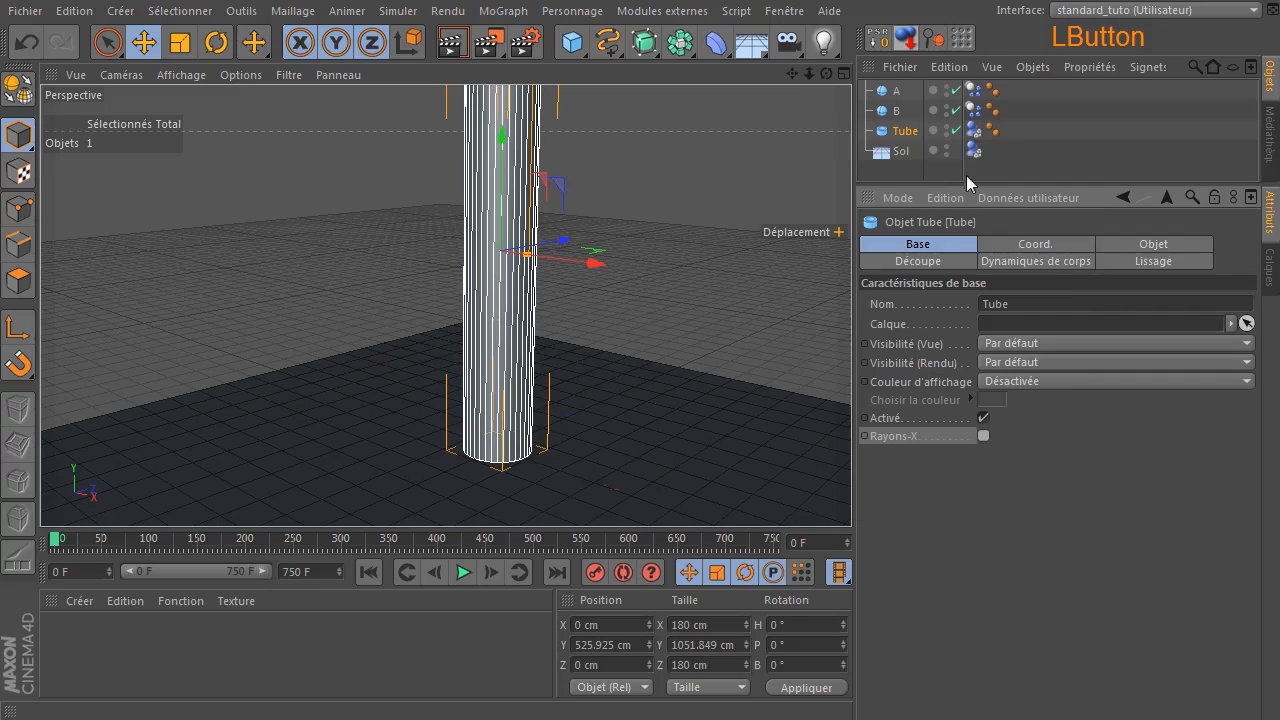
pyautogui.click(899, 174)
# Create a new material with specularity disabled and transparency enabled at 85 % intensity.
pyautogui.doubleClick(170, 636)
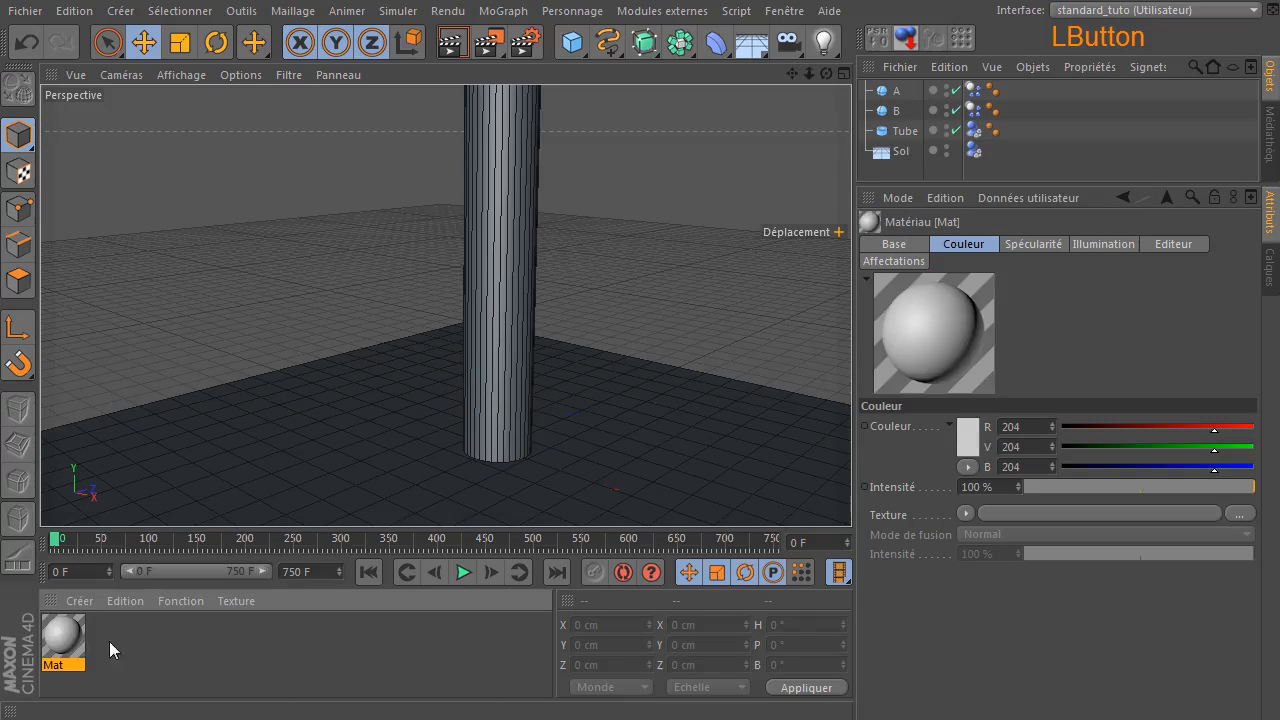
pyautogui.doubleClick(62, 640)
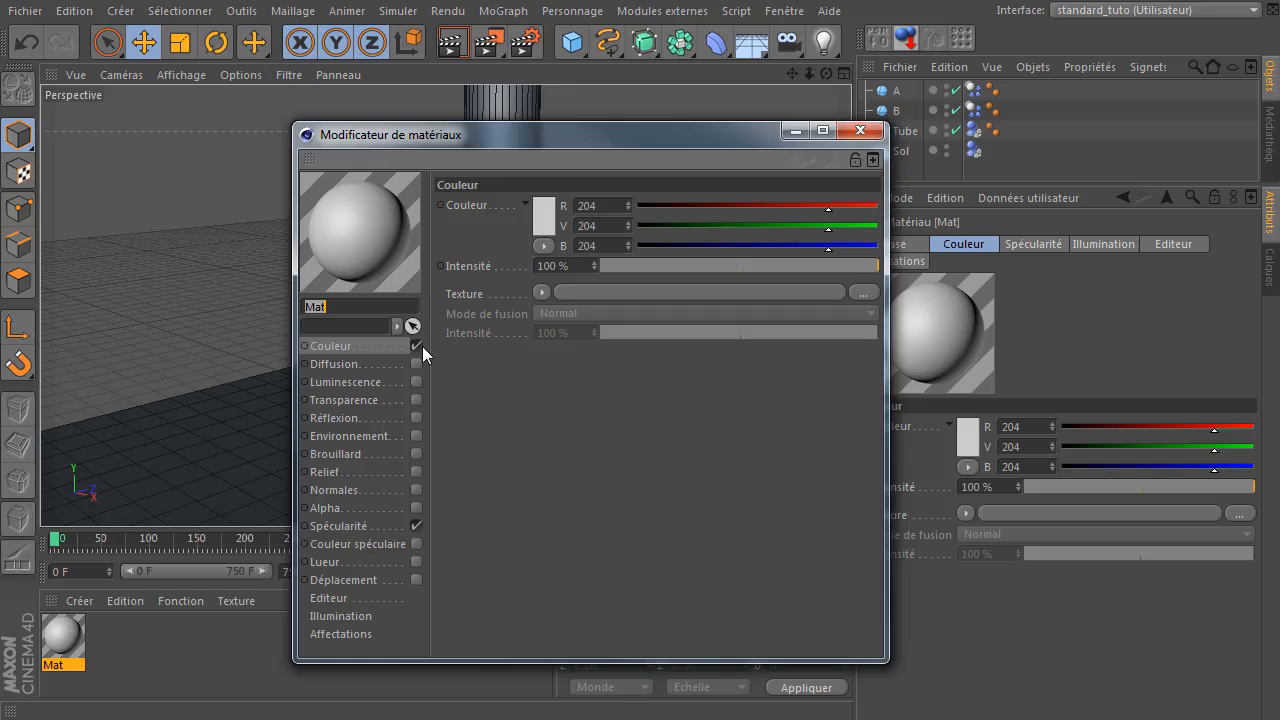
pyautogui.click(416, 526)
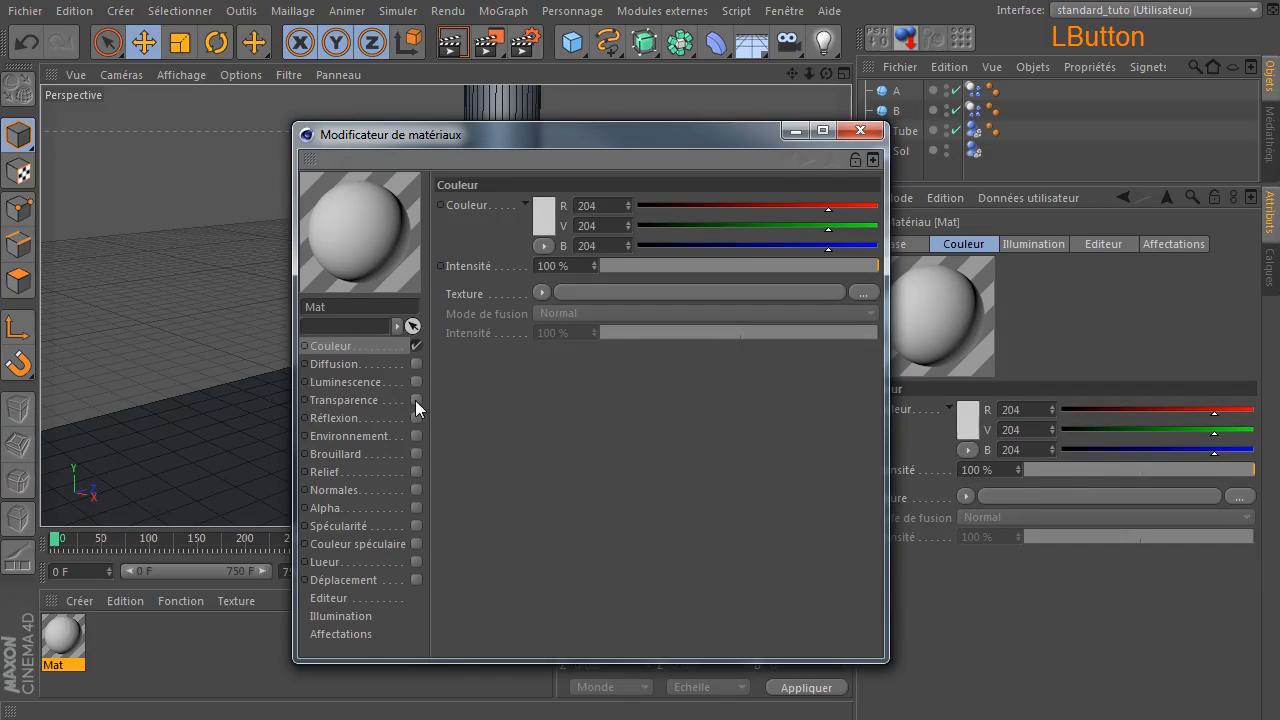
pyautogui.click(416, 400)
pyautogui.moveTo(839, 263)
pyautogui.mouseDown()
pyautogui.moveTo(822, 264)
pyautogui.moveTo(843, 264)
pyautogui.mouseUp()
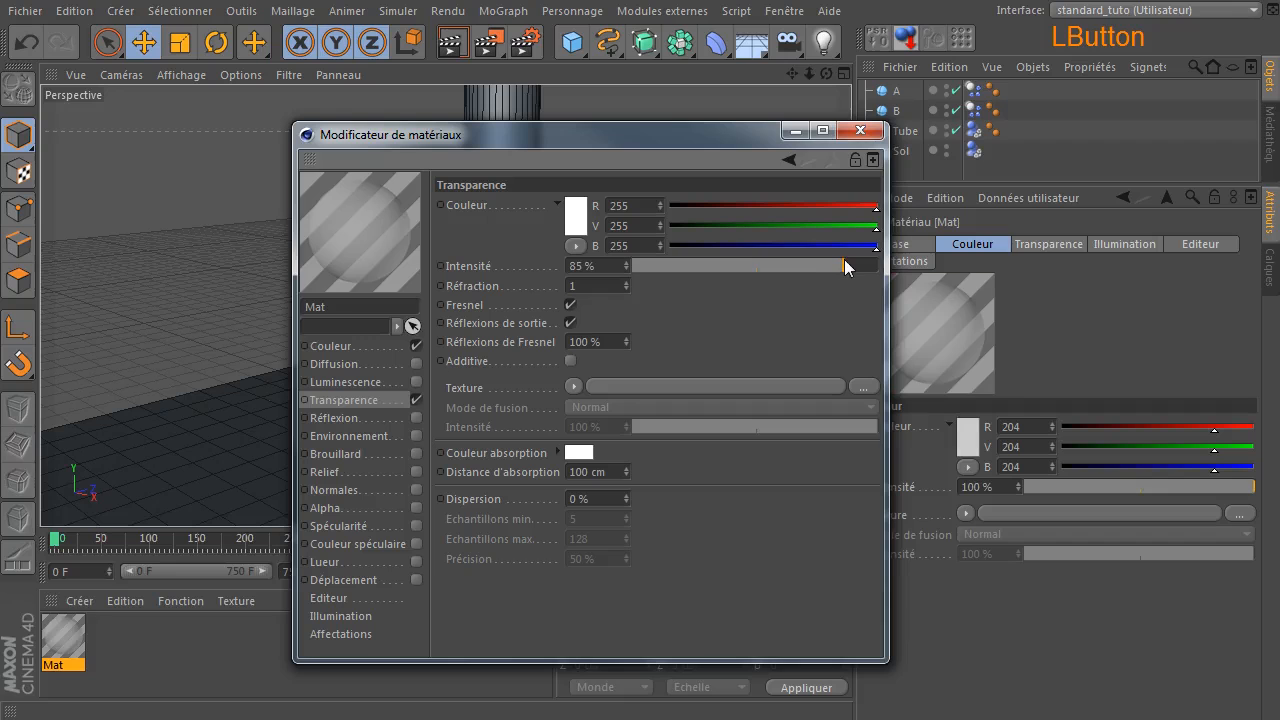
pyautogui.click(860, 133)
# Apply the transparent material to the tube and raise its transparency intensity to 100 %.
pyautogui.moveTo(919, 151); pyautogui.dragTo(907, 127)
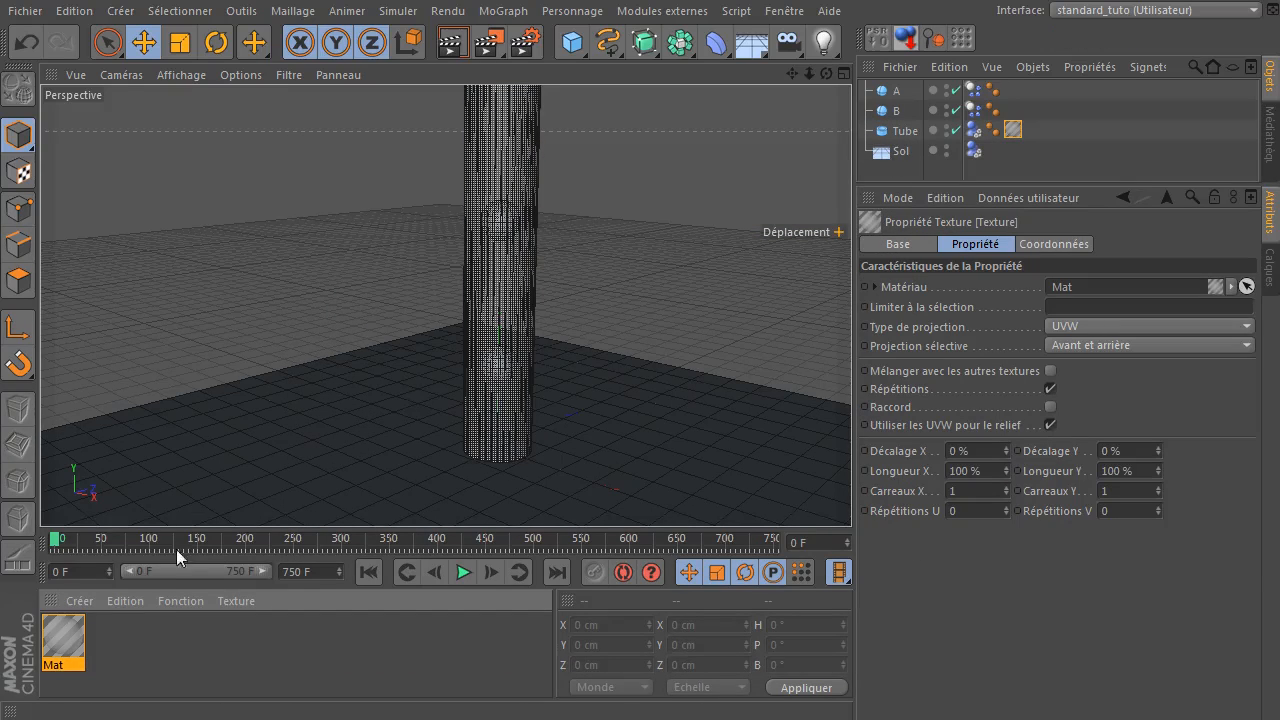
pyautogui.doubleClick(63, 640)
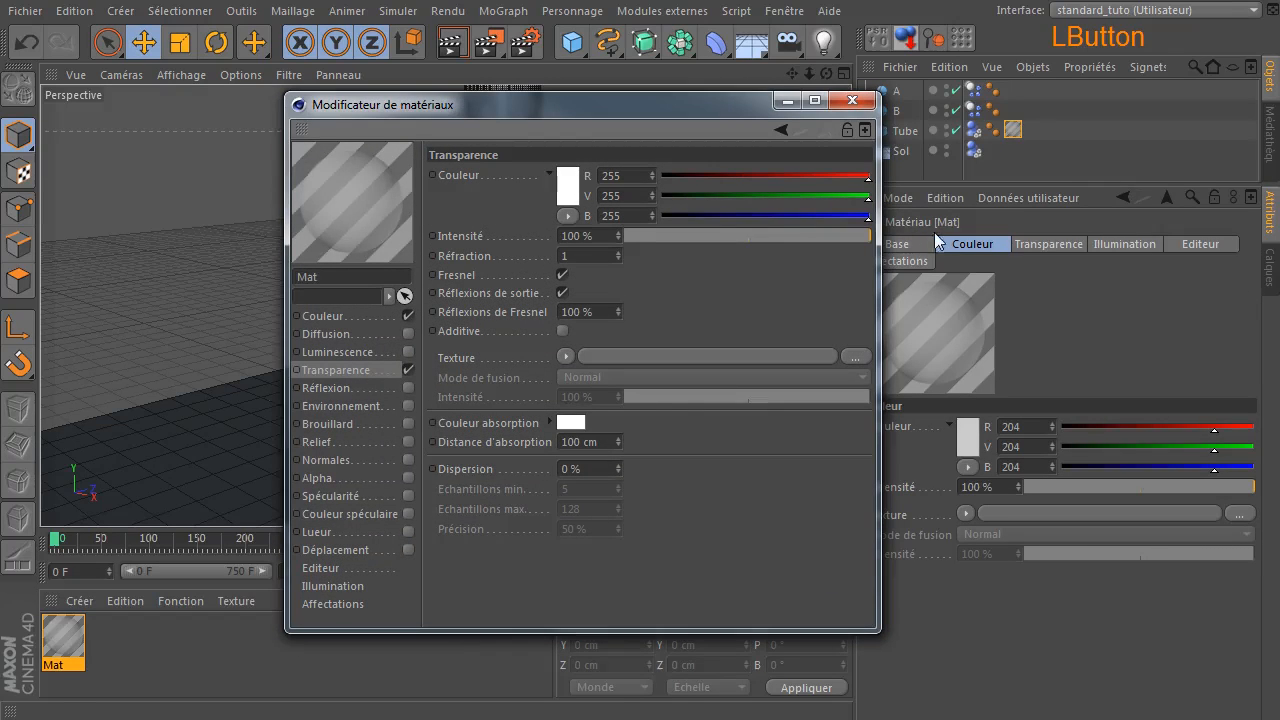
pyautogui.click(851, 101)
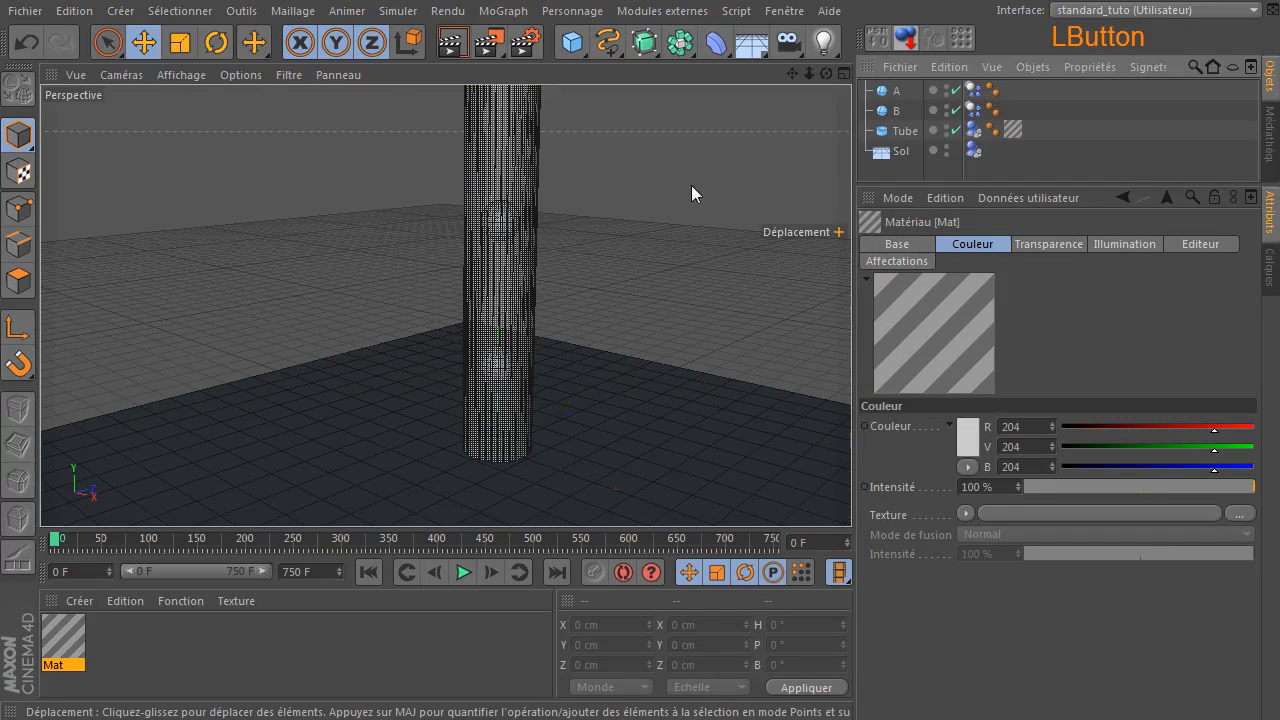
# Switch the perspective view to Gouraud shading without lines (Ombrage de Gouraud).
pyautogui.moveTo(820, 76)
pyautogui.mouseDown()
pyautogui.moveTo(760, 100)
pyautogui.moveTo(810, 74)
pyautogui.moveTo(790, 110)
pyautogui.moveTo(838, 74)
pyautogui.mouseUp()
pyautogui.click(182, 77)
pyautogui.click(172, 106)
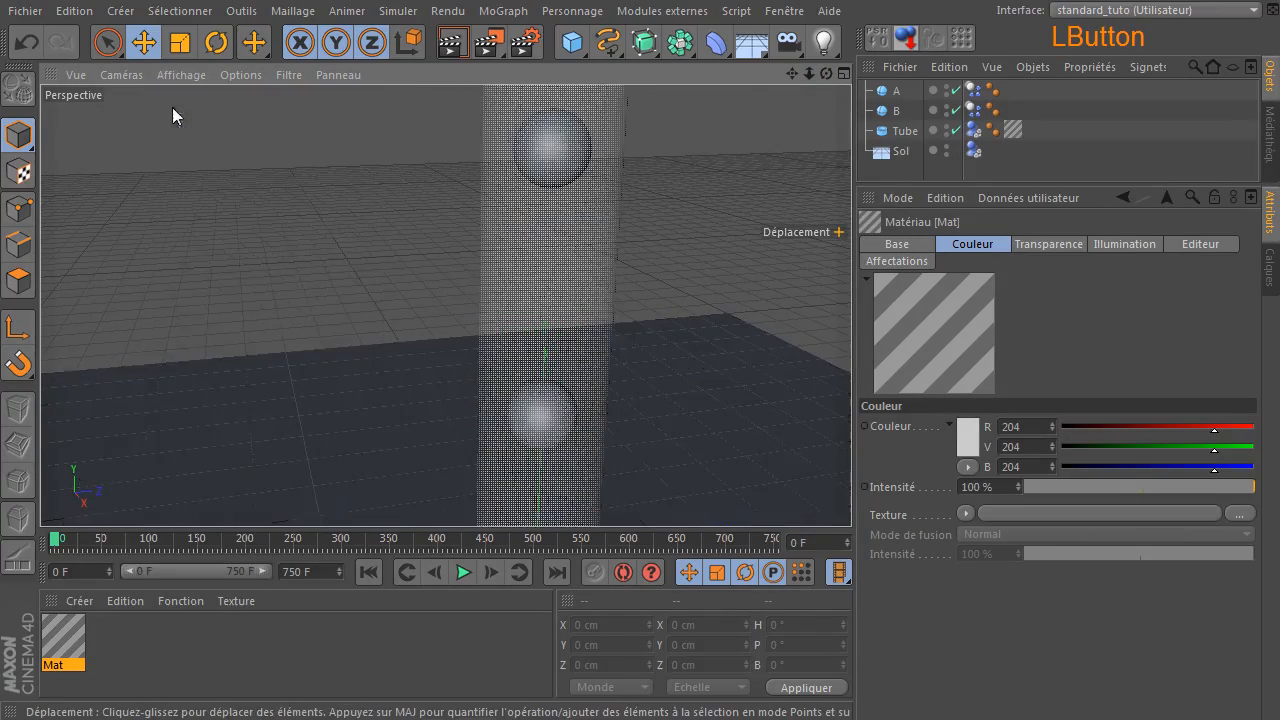
# Play the simulation with the whole tube in view, stop it and return to frame 0.
pyautogui.moveTo(816, 76)
pyautogui.mouseDown()
pyautogui.moveTo(443, 303)
pyautogui.moveTo(800, 80)
pyautogui.mouseUp()
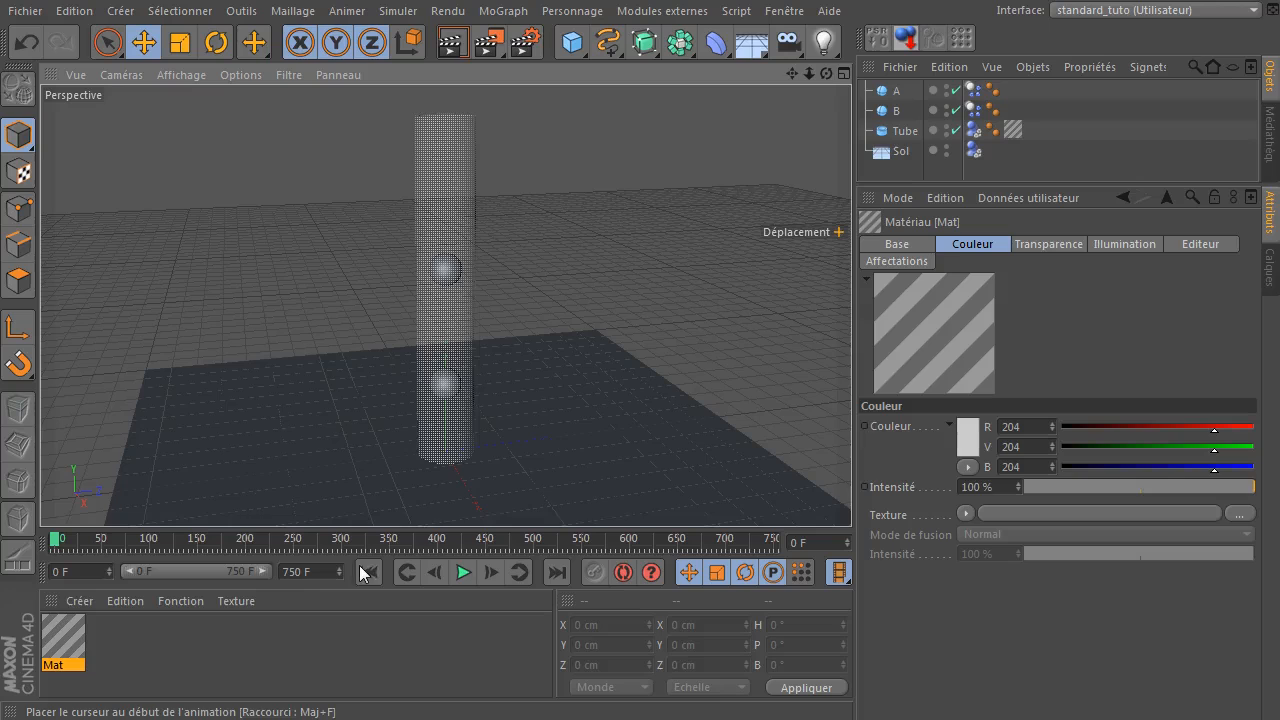
pyautogui.click(478, 580)
pyautogui.click(460, 572)
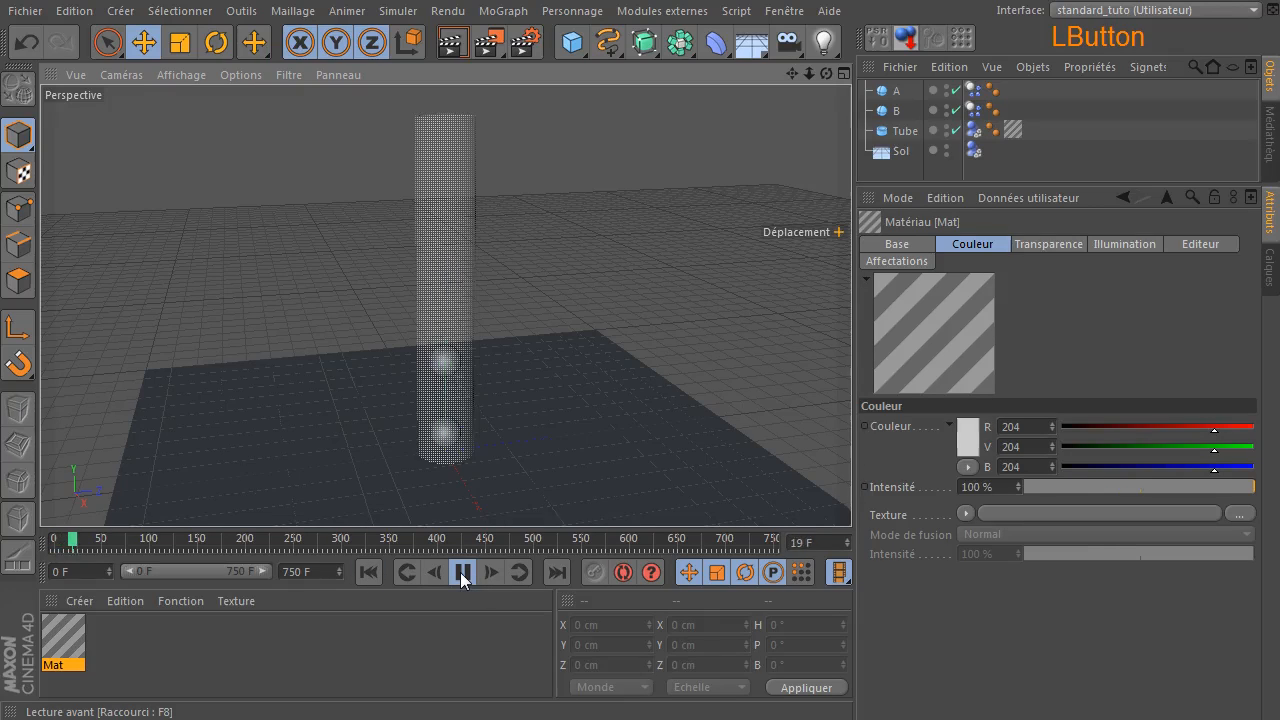
pyautogui.click(461, 573)
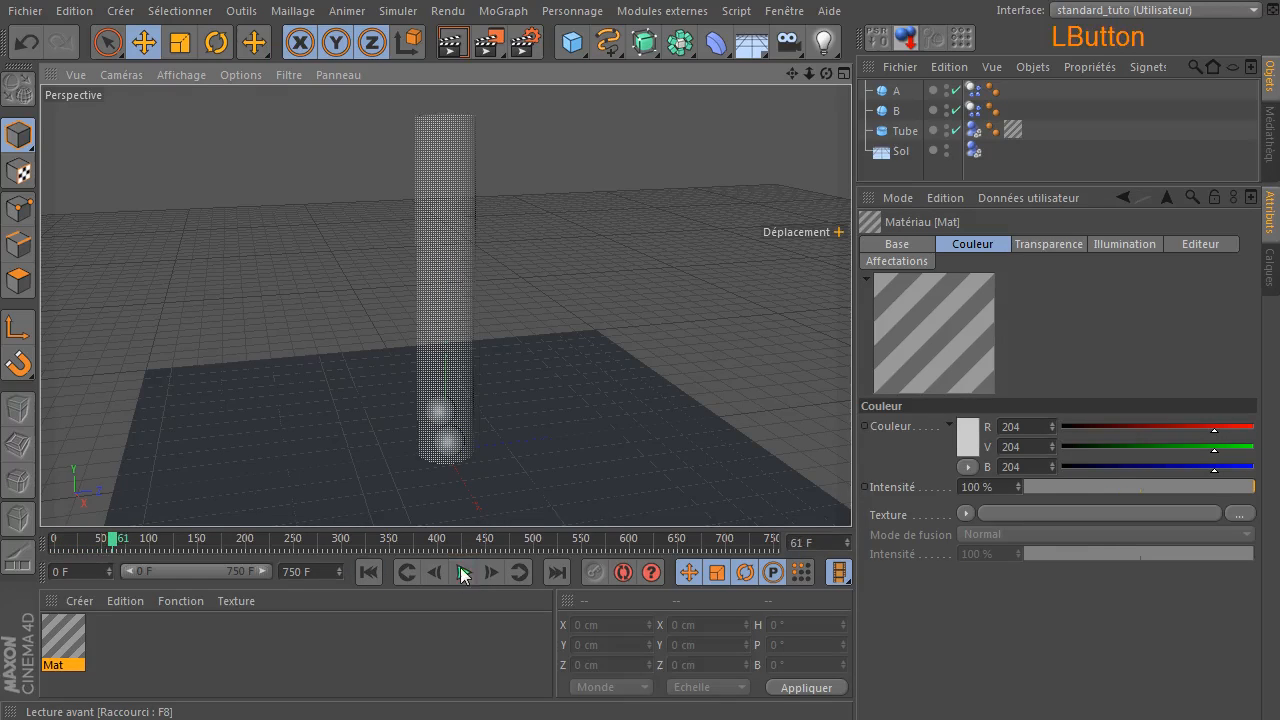
pyautogui.click(369, 572)
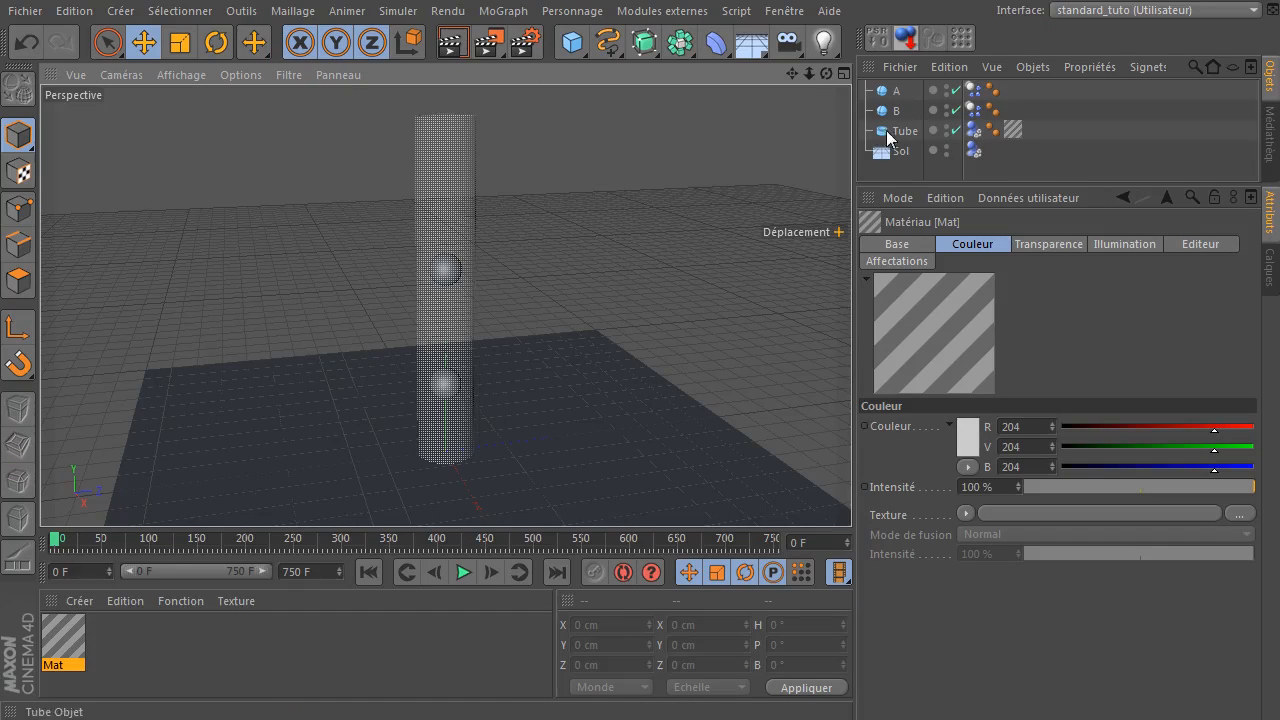
# Add a dynamics Force object to the scene and enlarge the object list area.
pyautogui.click(706, 132)
pyautogui.click(398, 11)
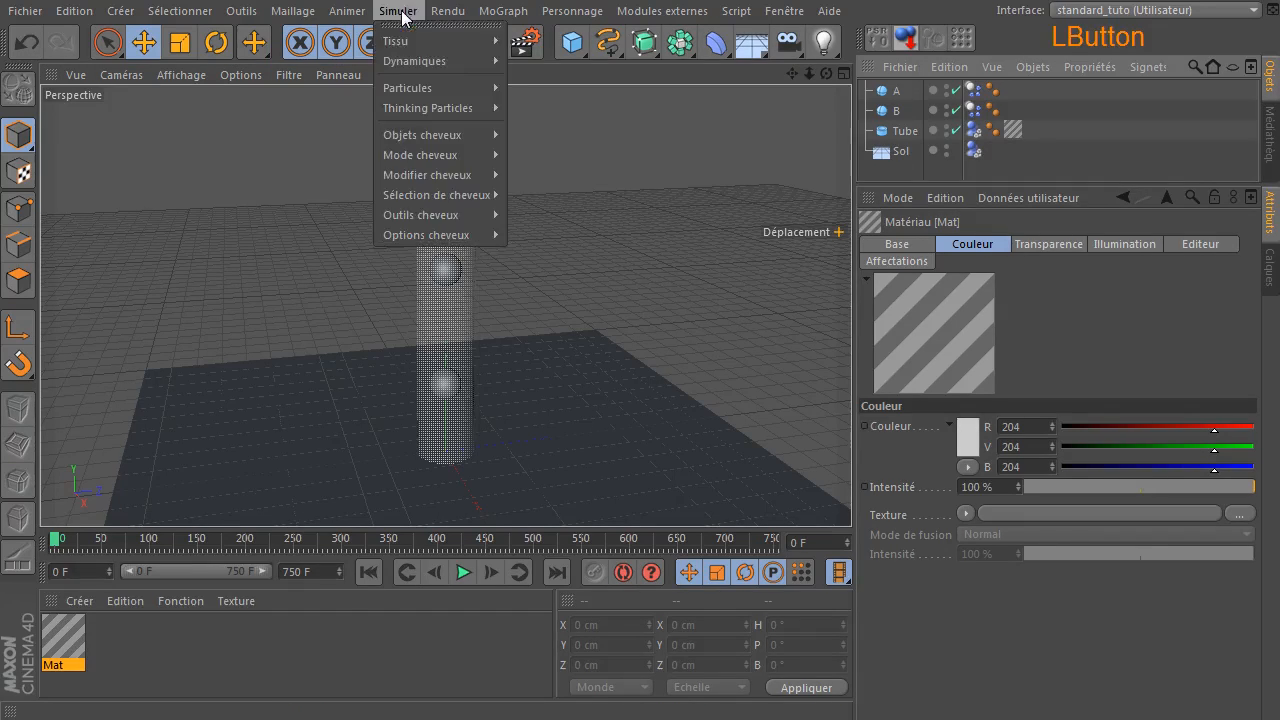
pyautogui.moveTo(398, 62)
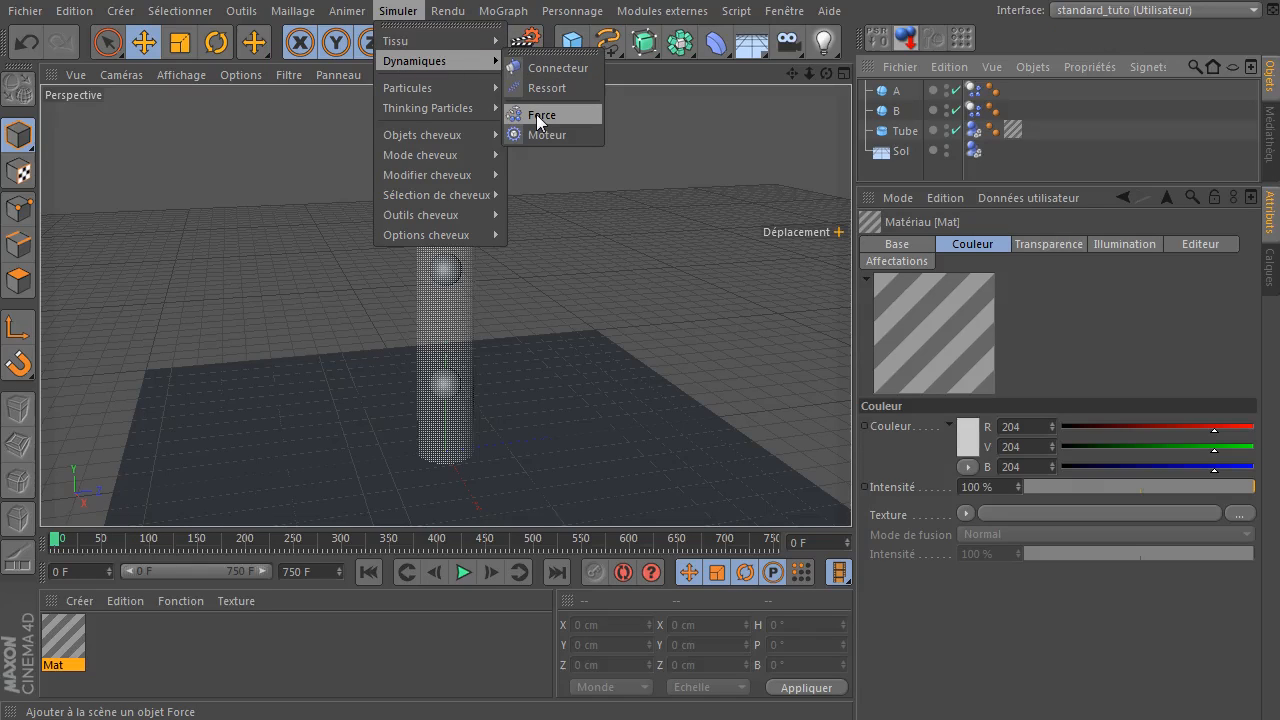
pyautogui.click(536, 114)
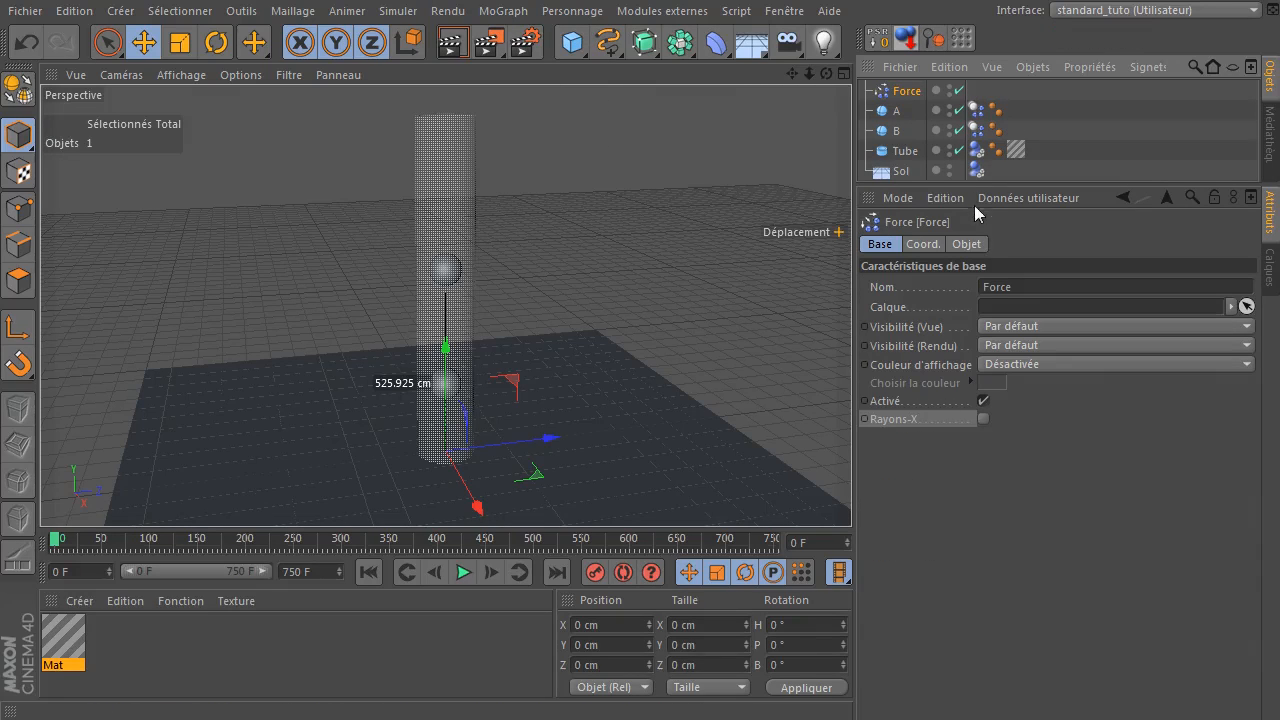
pyautogui.moveTo(978, 183); pyautogui.dragTo(978, 234)
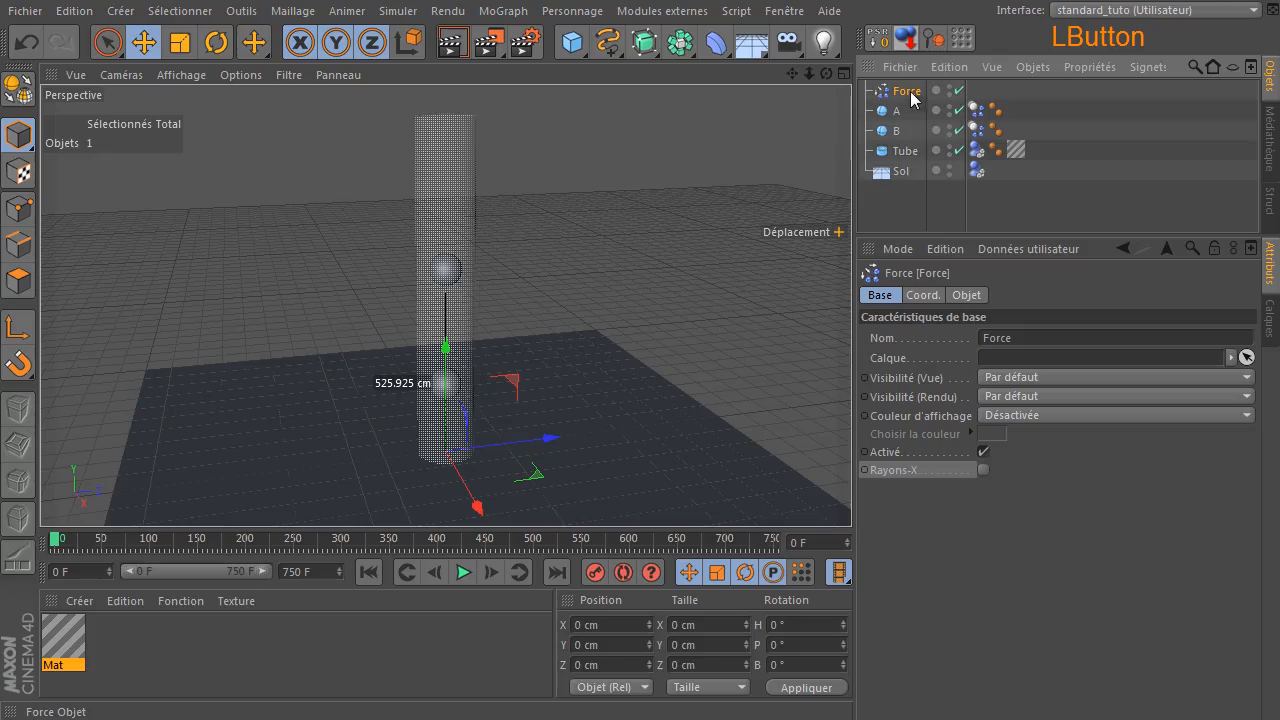
# Set the Force object's intensity to -5 cm.
pyautogui.click(966, 296)
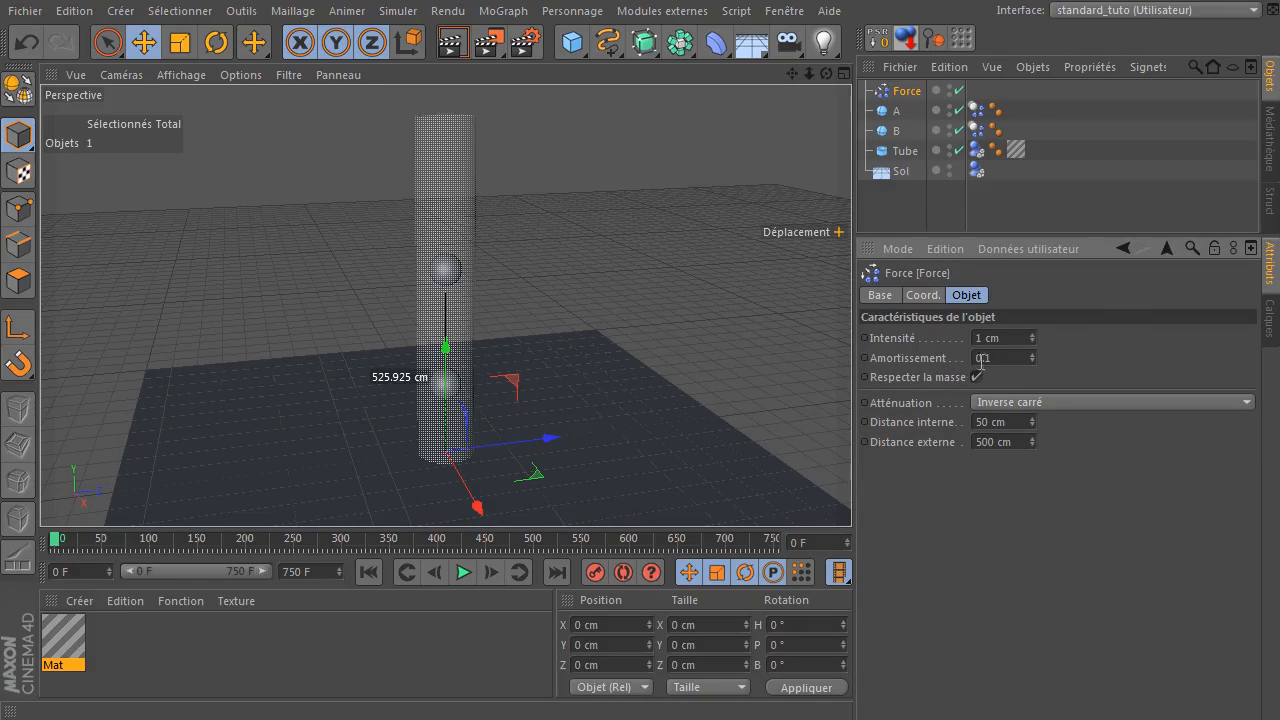
pyautogui.click(1004, 339)
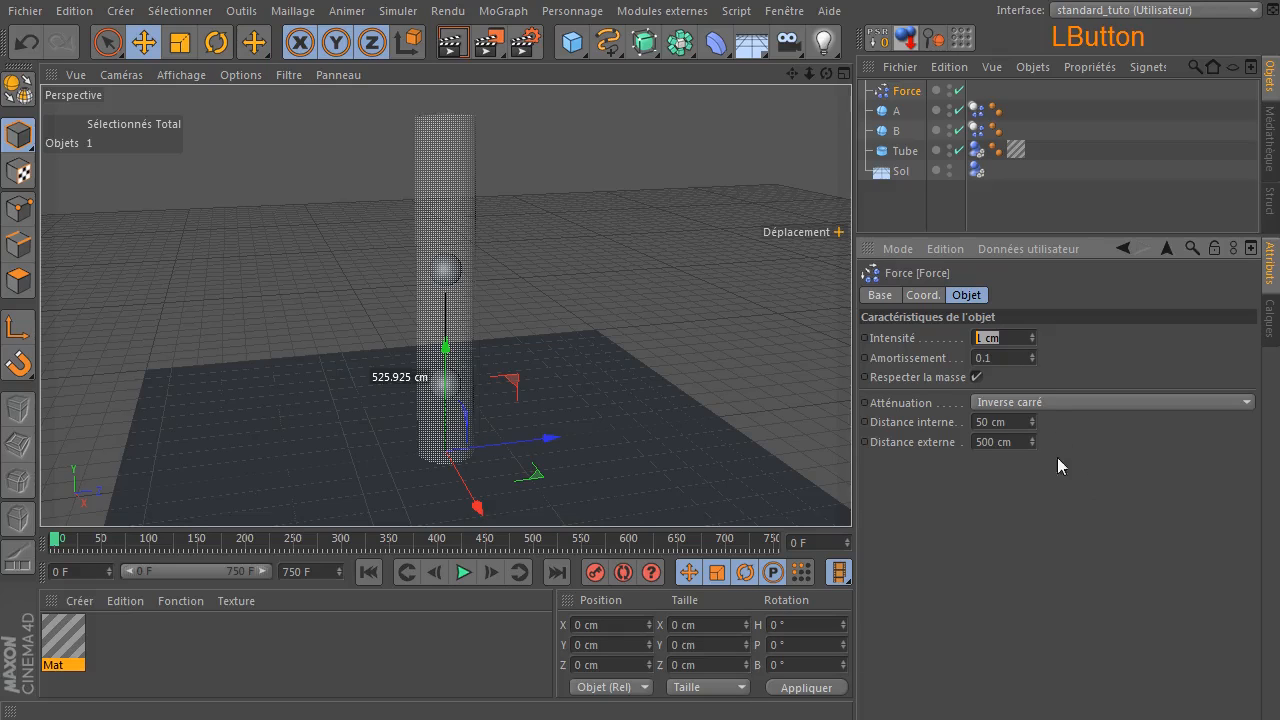
pyautogui.write('-5')
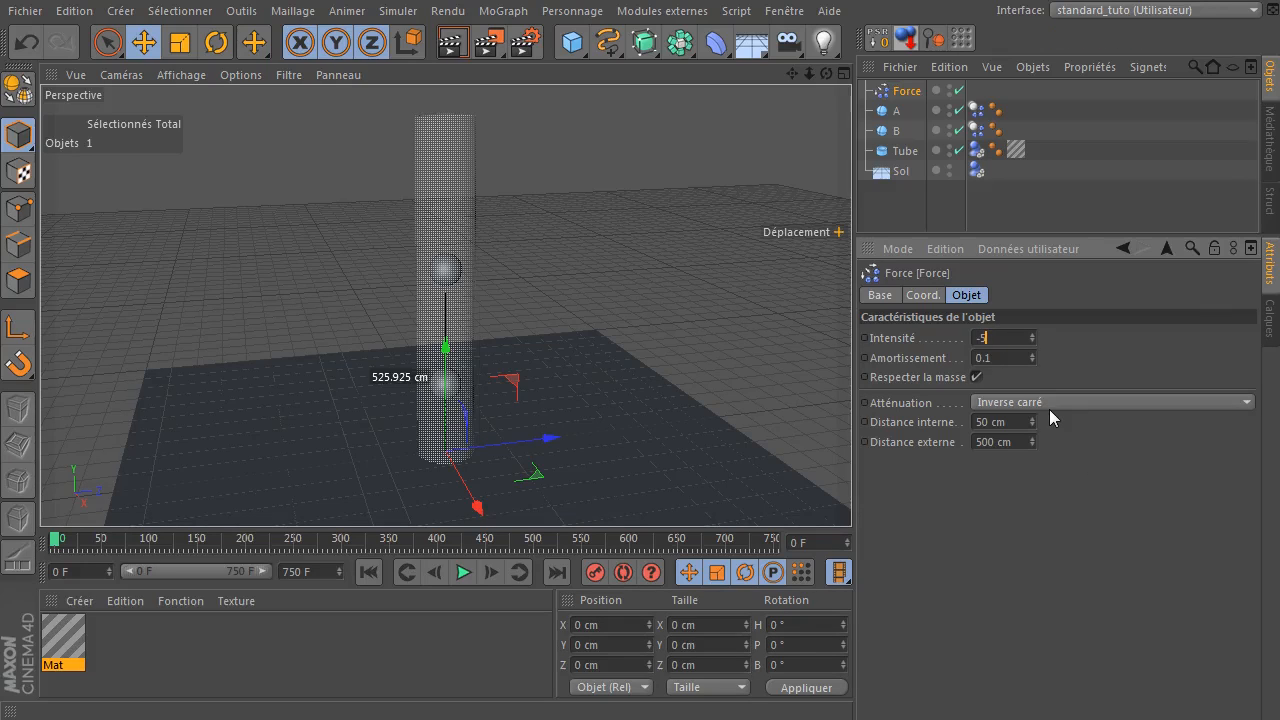
pyautogui.click(1015, 541)
# Play the simulation with the Force active, examine the two spheres up close and return to frame 0.
pyautogui.click(463, 572)
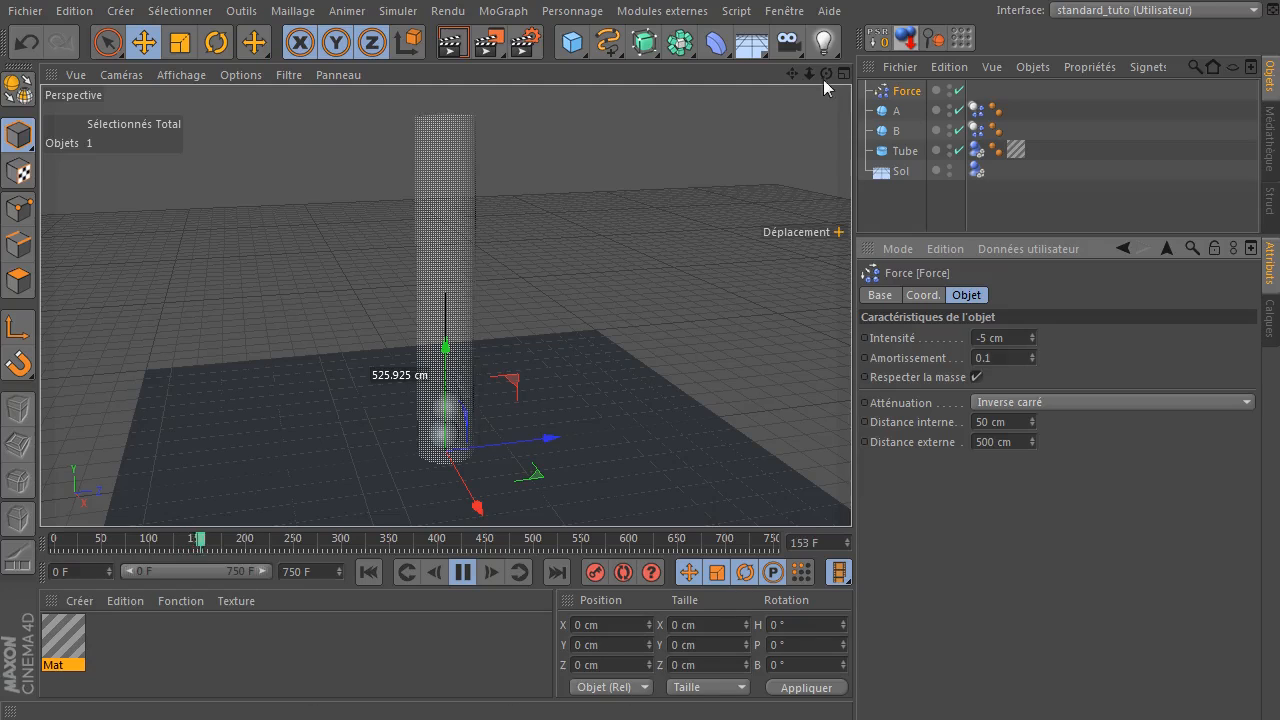
pyautogui.moveTo(809, 76)
pyautogui.mouseDown()
pyautogui.moveTo(795, 92)
pyautogui.moveTo(787, 77)
pyautogui.mouseUp()
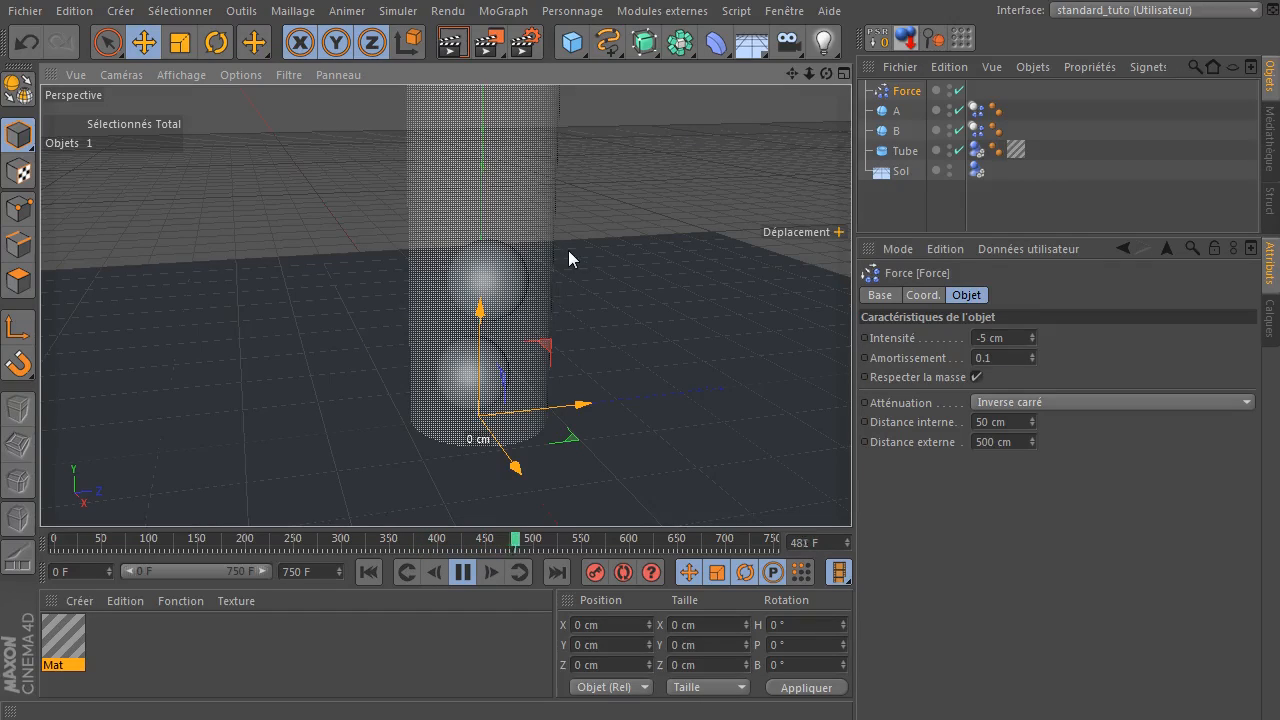
pyautogui.click(464, 574)
pyautogui.click(371, 574)
# Set the Force object's intensity to -20 cm.
pyautogui.click(1014, 338)
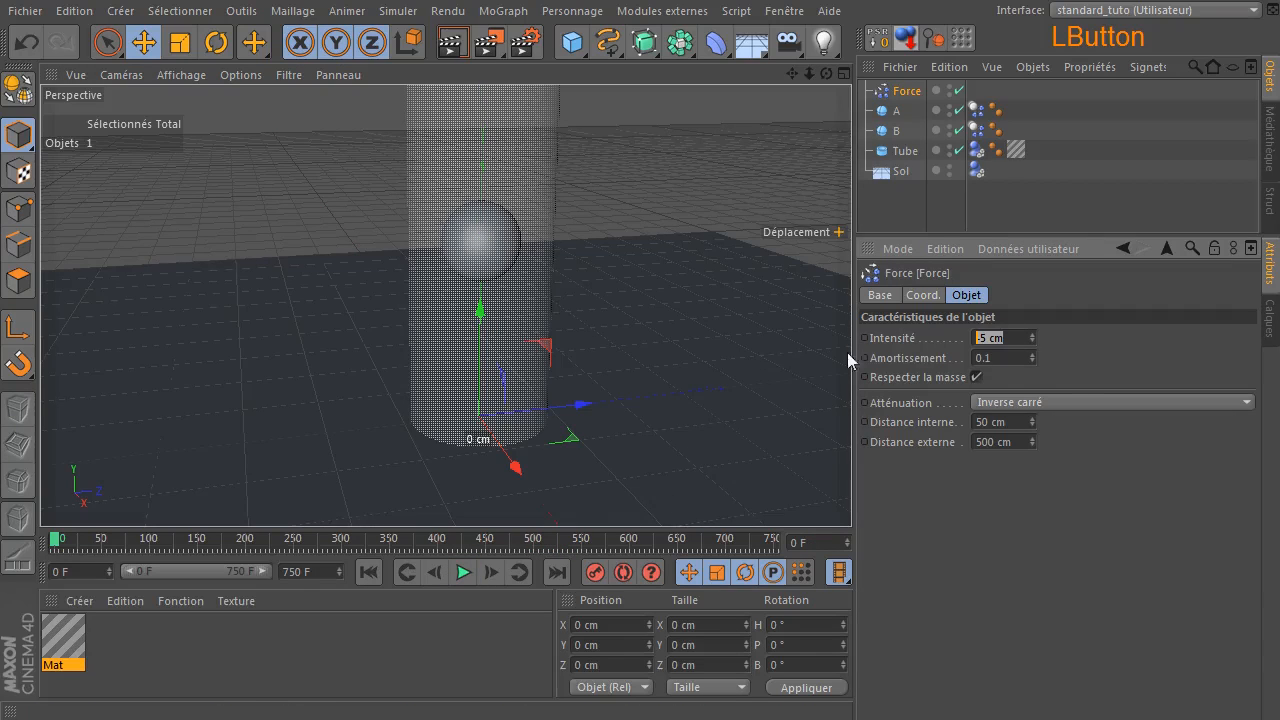
pyautogui.write('-20')
pyautogui.click(1059, 605)
pyautogui.scroll(-3, 667, 319)
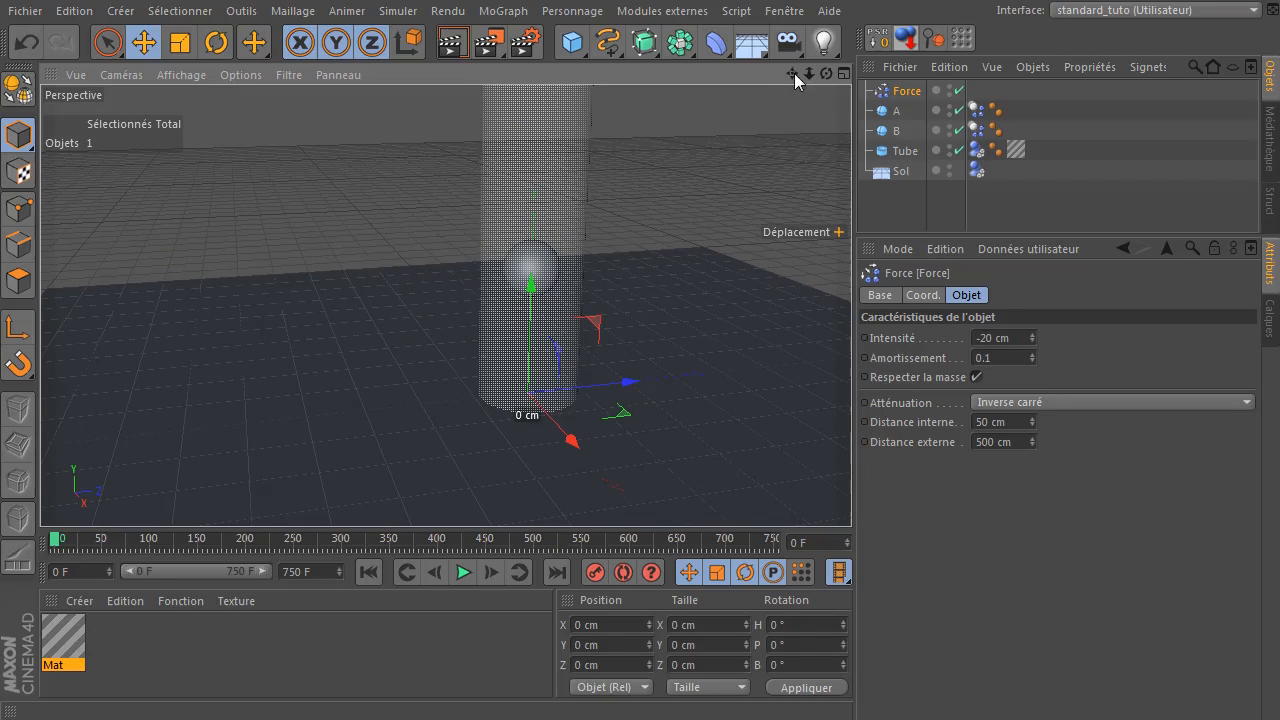
# Play the simulation with the stronger Force, examine both spheres in the tube, and return to frame 0.
pyautogui.moveTo(793, 74); pyautogui.dragTo(747, 143)
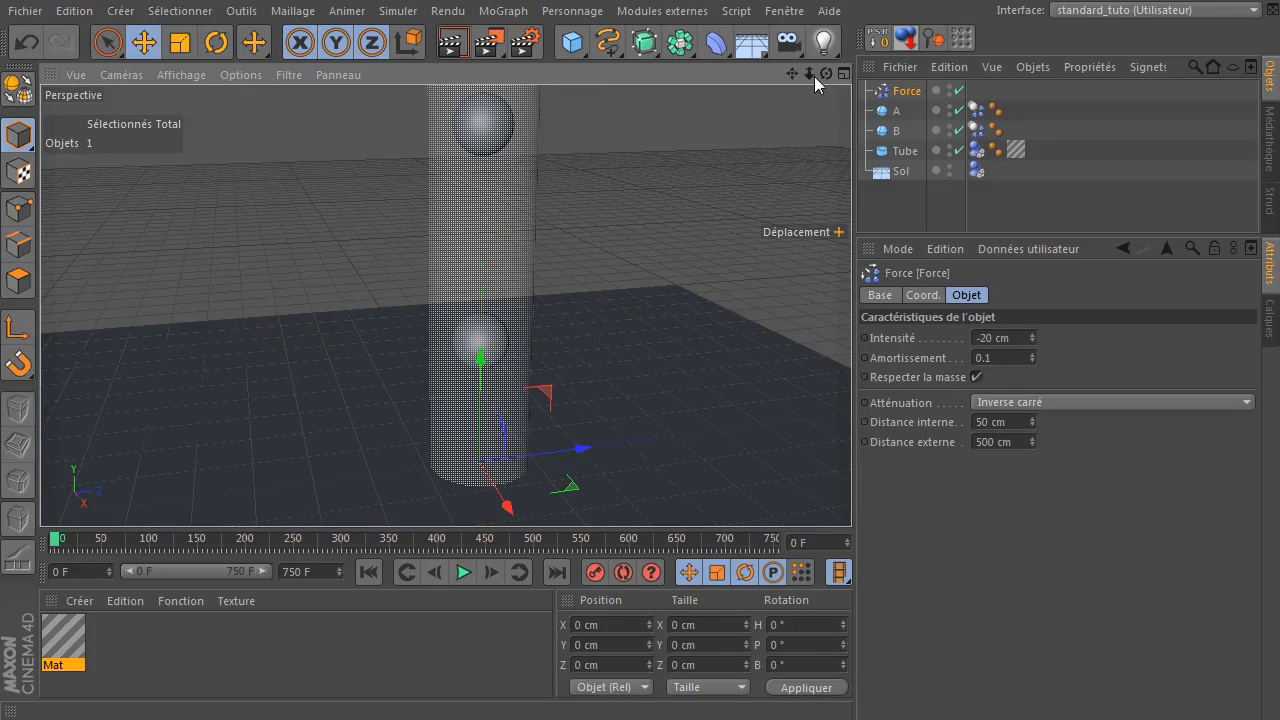
pyautogui.moveTo(810, 75); pyautogui.dragTo(790, 80)
pyautogui.click(463, 575)
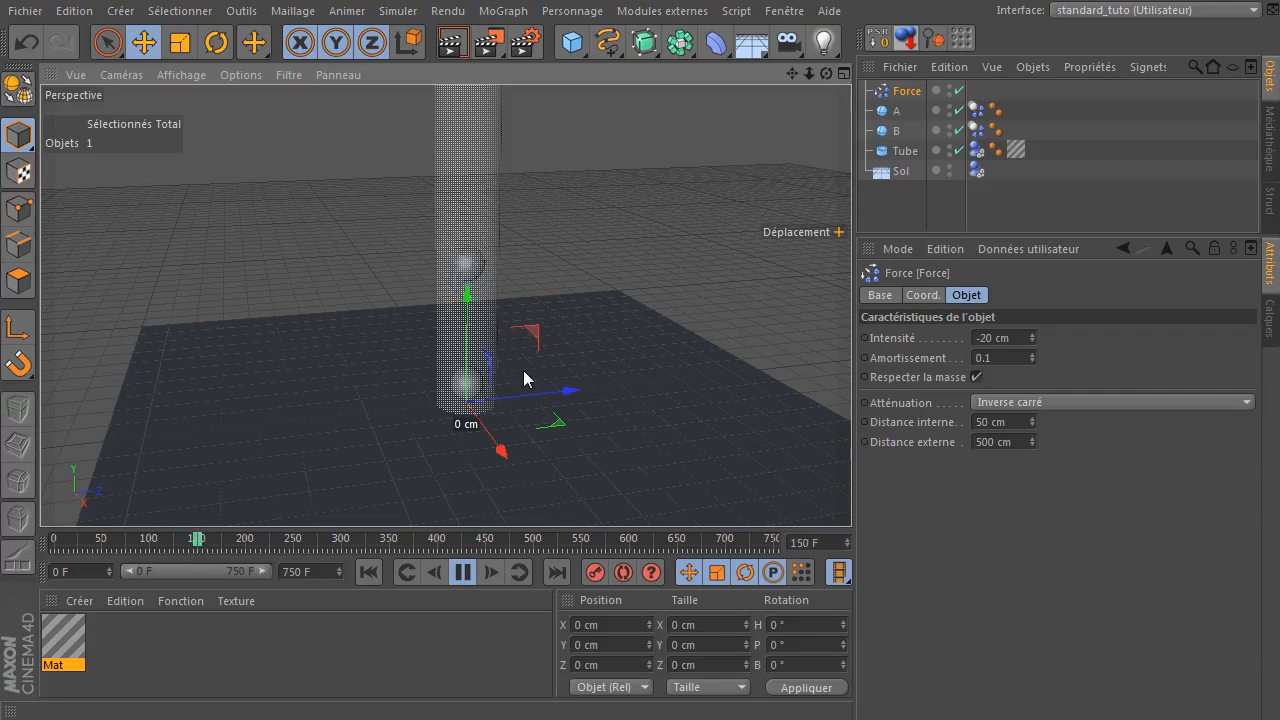
pyautogui.click(462, 571)
pyautogui.click(370, 573)
# Add a Circle spline as a child of sphere A and give it a look-at-camera (Pointer vers la caméra) tag.
pyautogui.moveTo(608, 42); pyautogui.dragTo(728, 82)
pyautogui.moveTo(906, 92); pyautogui.dragTo(905, 132)
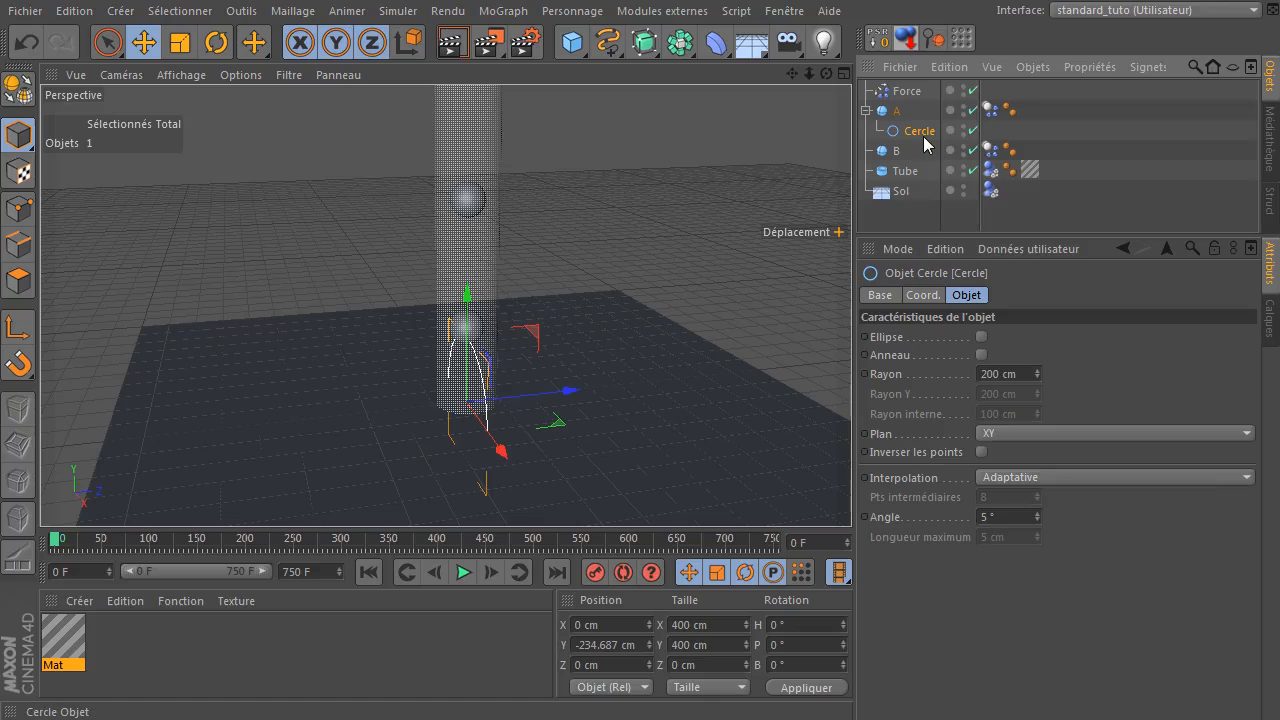
pyautogui.rightClick(925, 143)
pyautogui.moveTo(1044, 148)
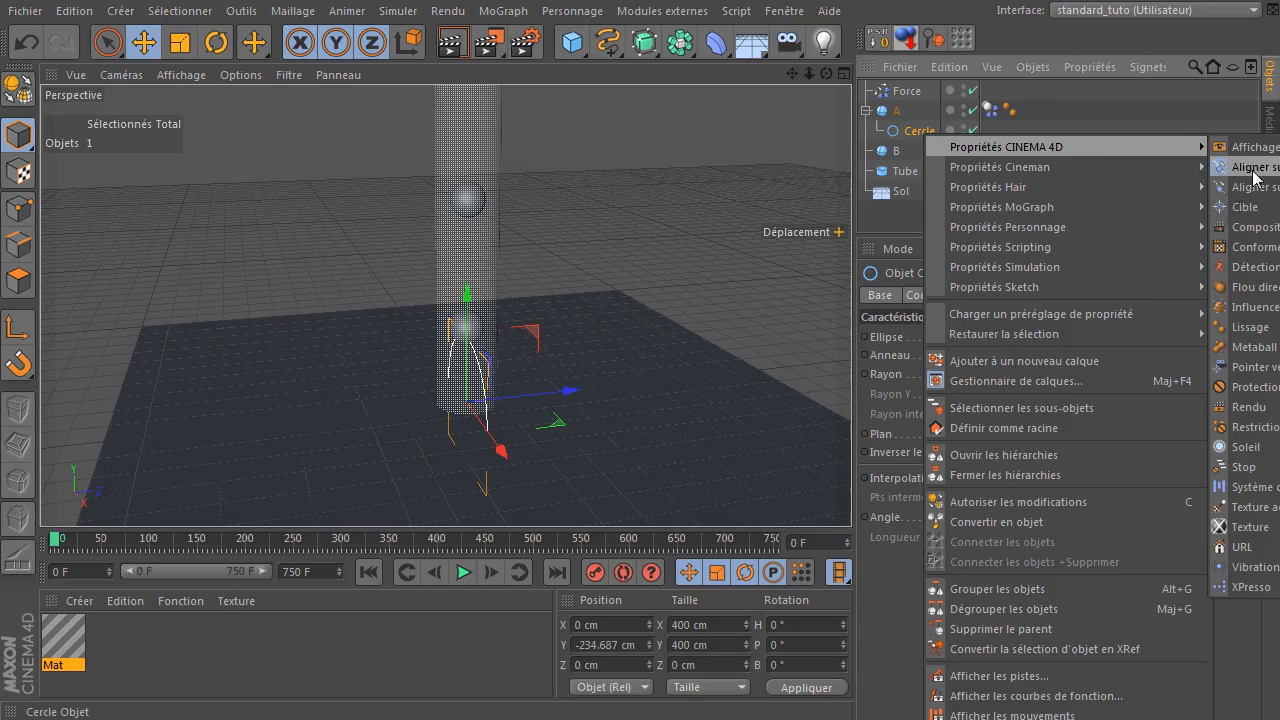
pyautogui.click(1252, 367)
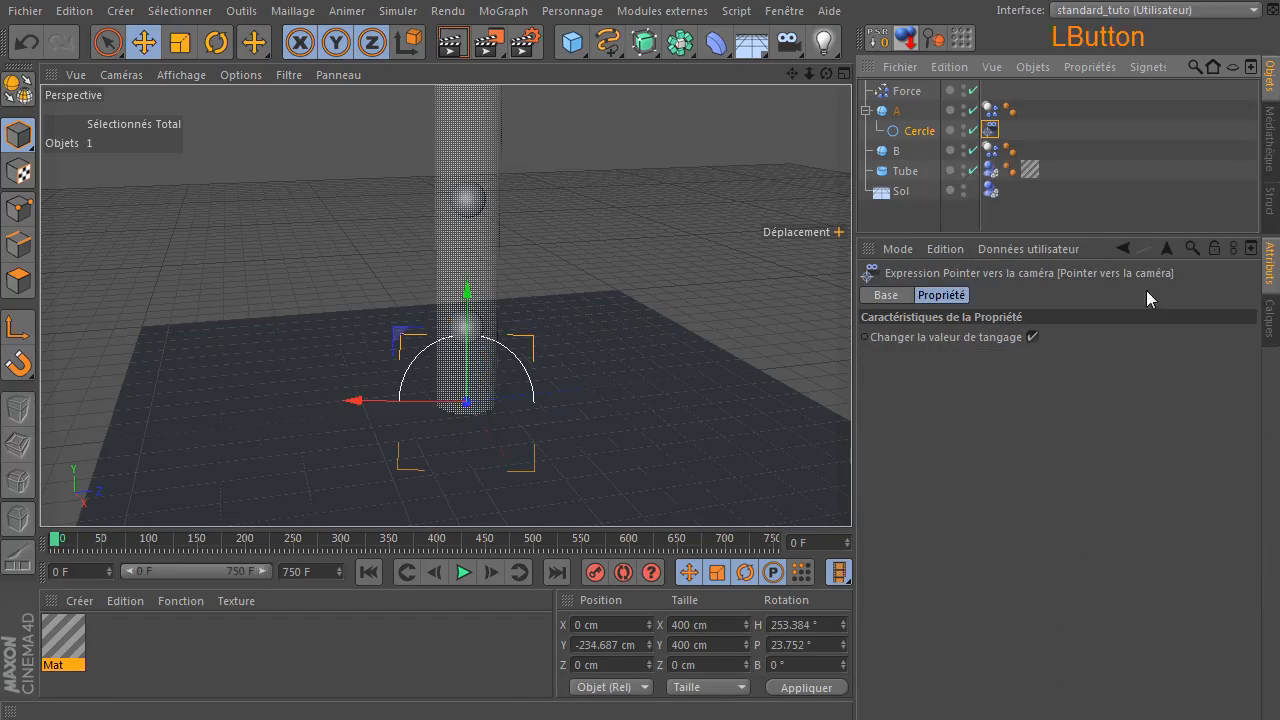
# Turn on the circle's display color and set it to blue with hue 218° and full brightness.
pyautogui.click(913, 140)
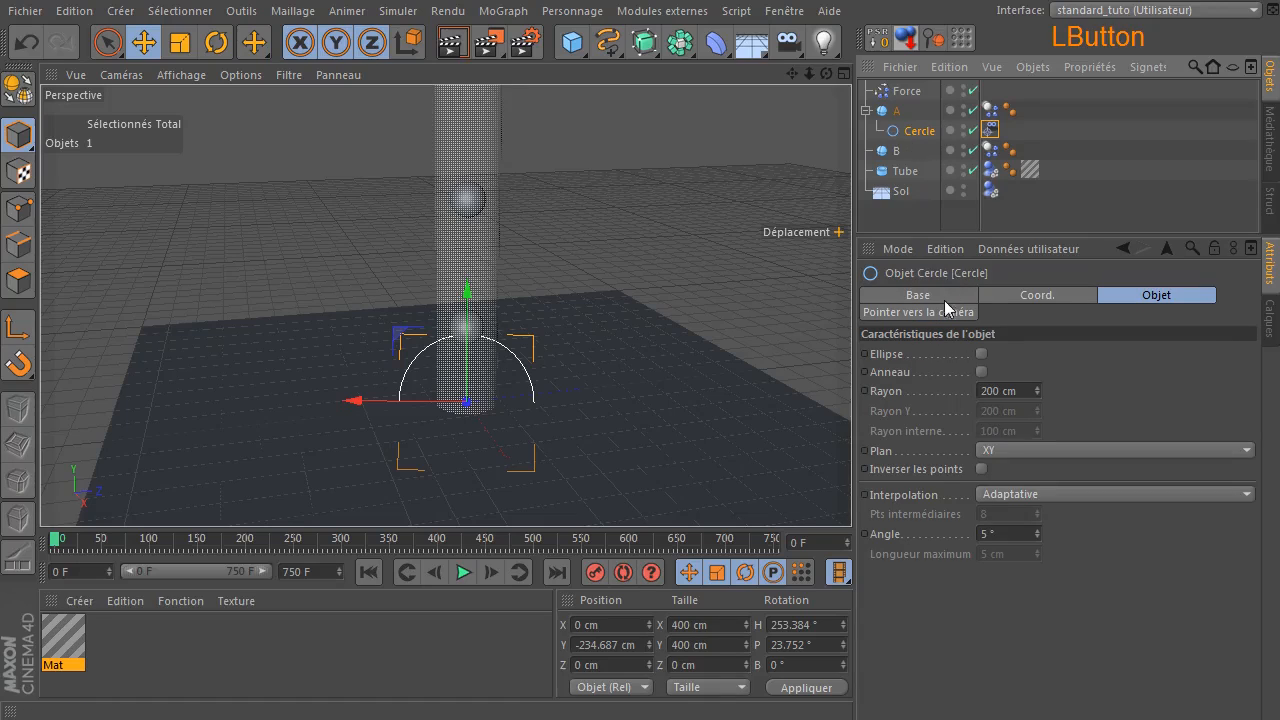
pyautogui.click(955, 294)
pyautogui.click(1012, 433)
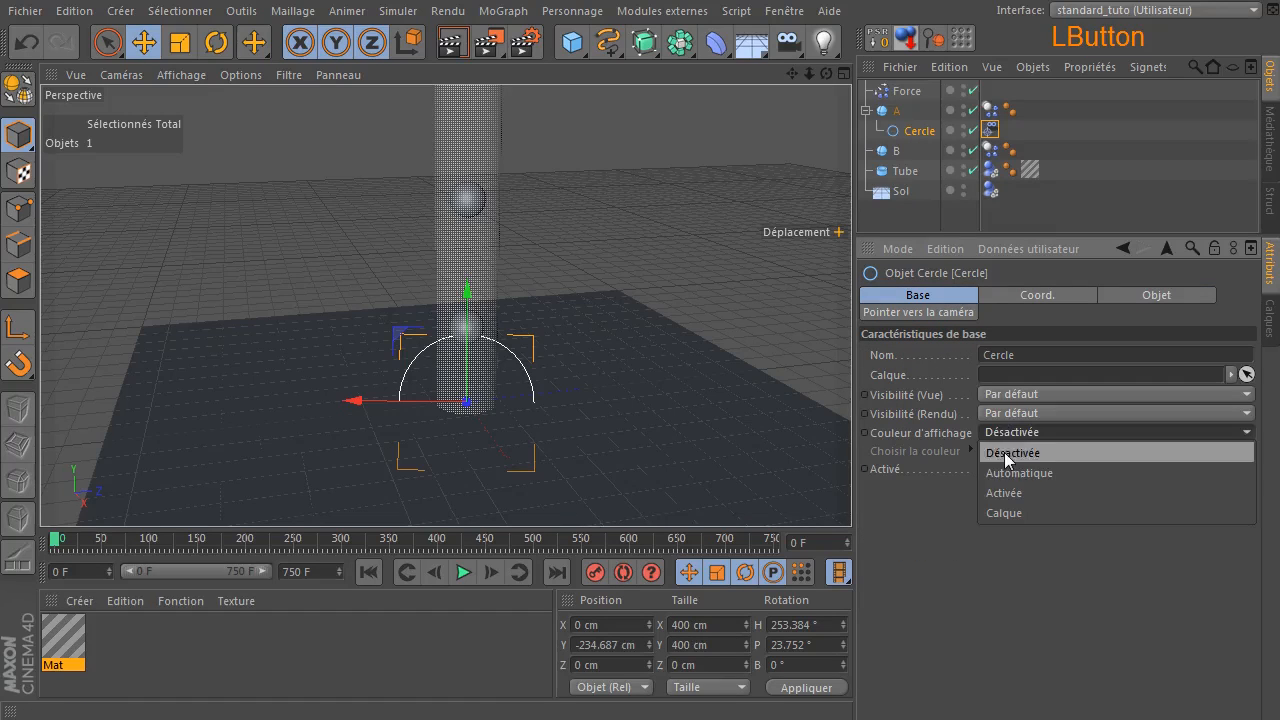
pyautogui.click(1005, 491)
pyautogui.click(992, 451)
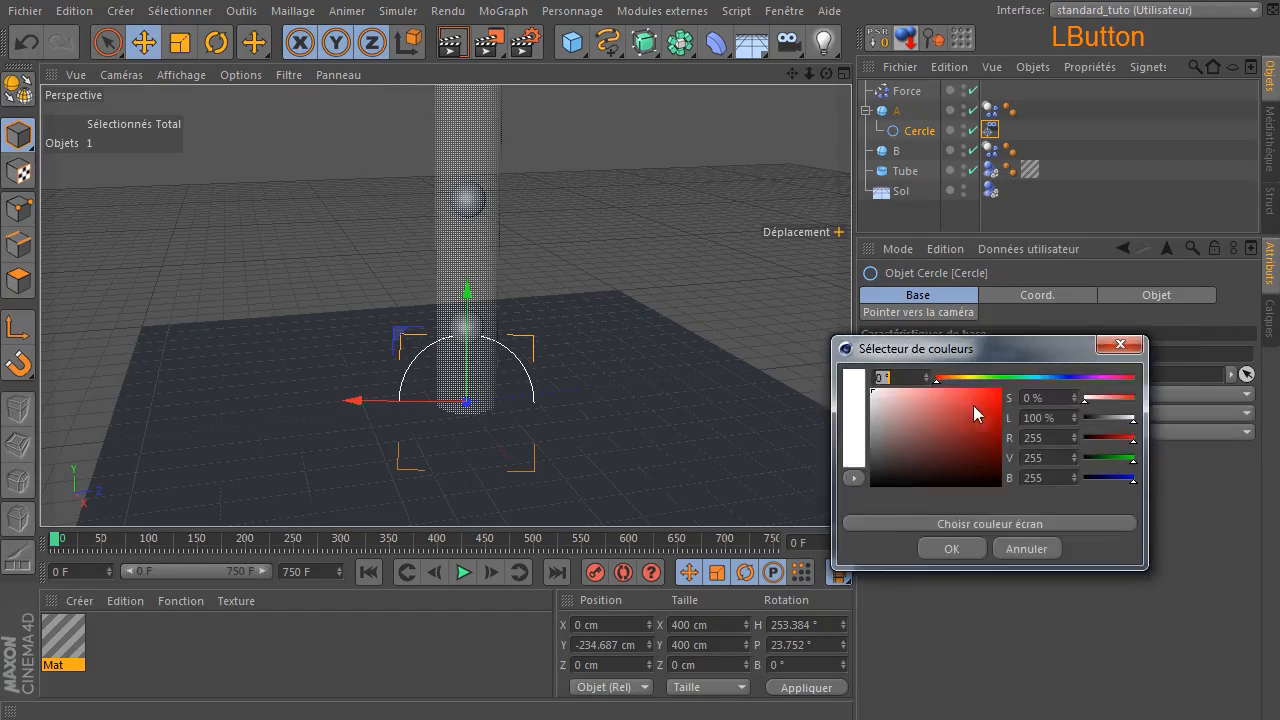
pyautogui.moveTo(1039, 384); pyautogui.dragTo(1052, 379)
pyautogui.moveTo(983, 405); pyautogui.dragTo(1058, 379)
pyautogui.click(940, 548)
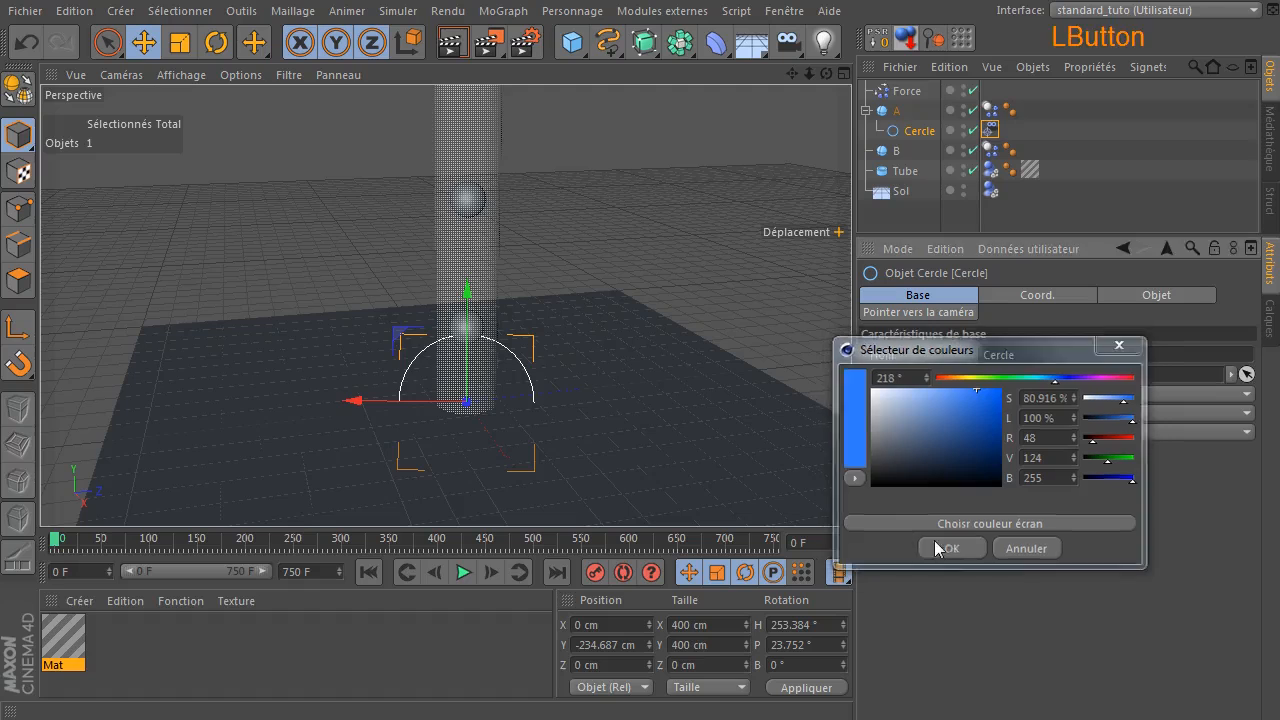
pyautogui.click(699, 203)
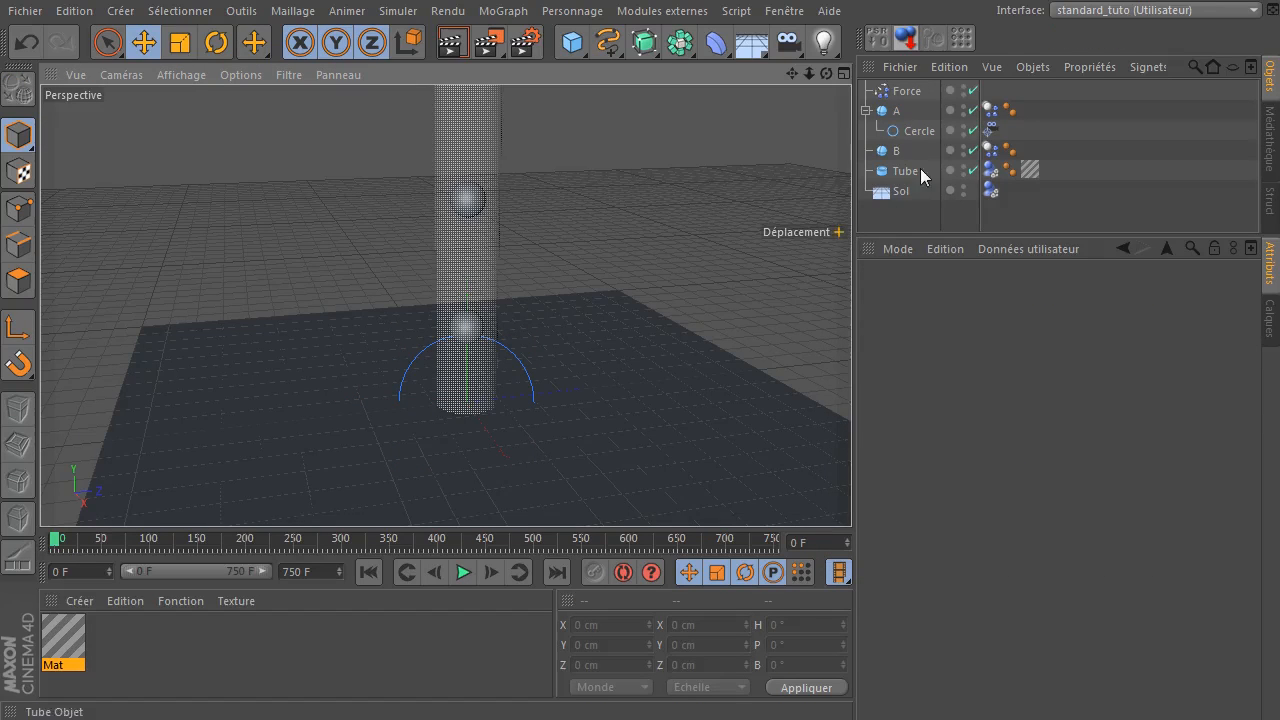
# Reset the circle's transforms so it centers on sphere A, and turn it into a ring (Anneau).
pyautogui.click(919, 130)
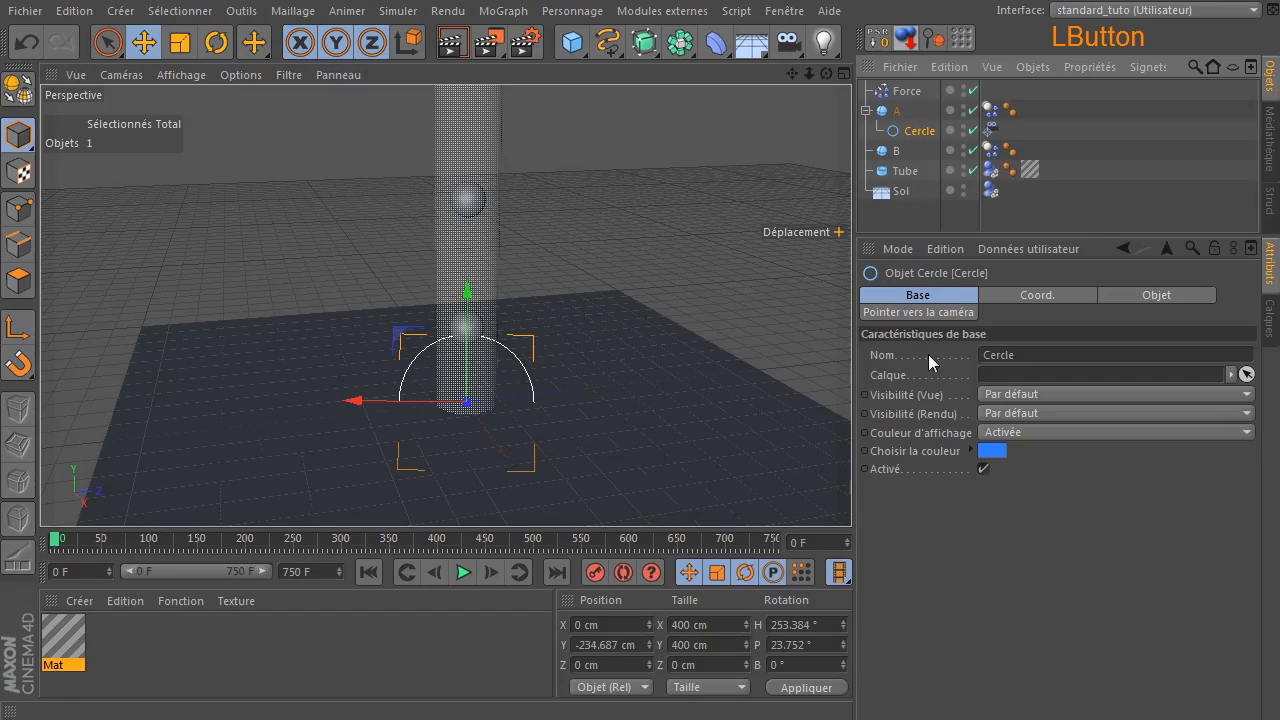
pyautogui.click(877, 40)
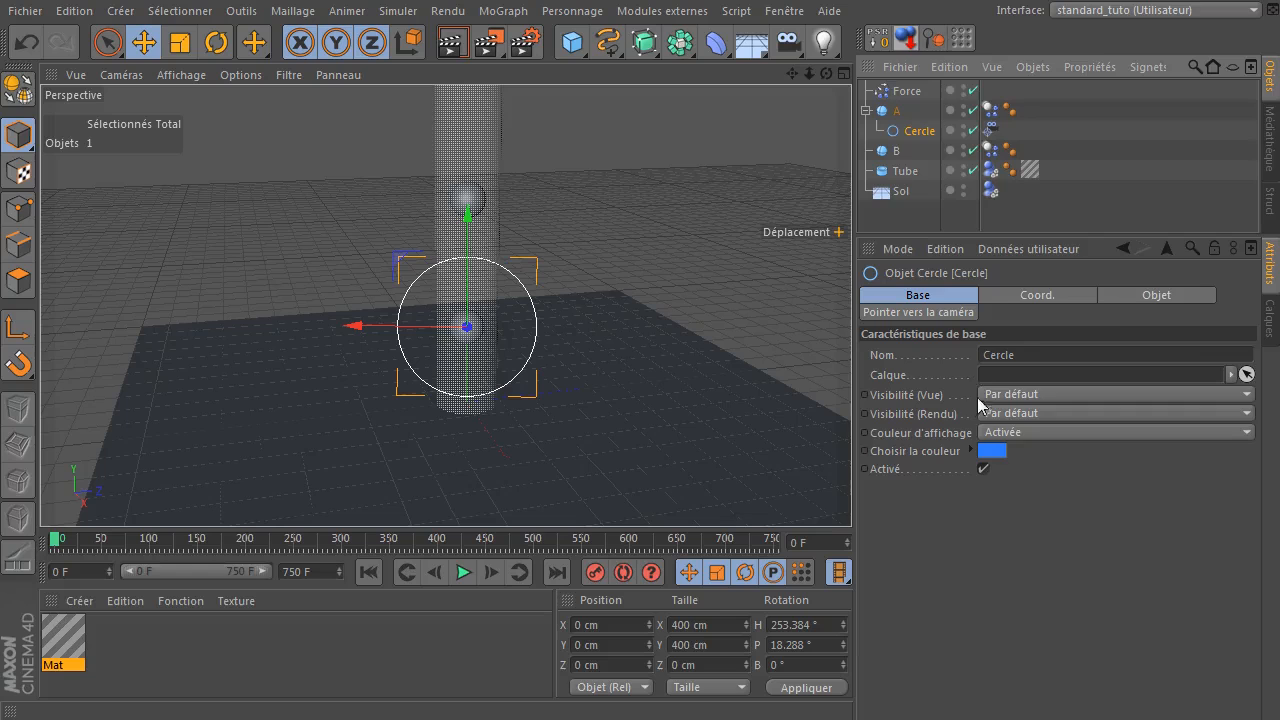
pyautogui.click(1144, 294)
pyautogui.click(982, 372)
# Set the Force object's inner distance to 100 cm and its outer distance to 1000 cm.
pyautogui.click(897, 94)
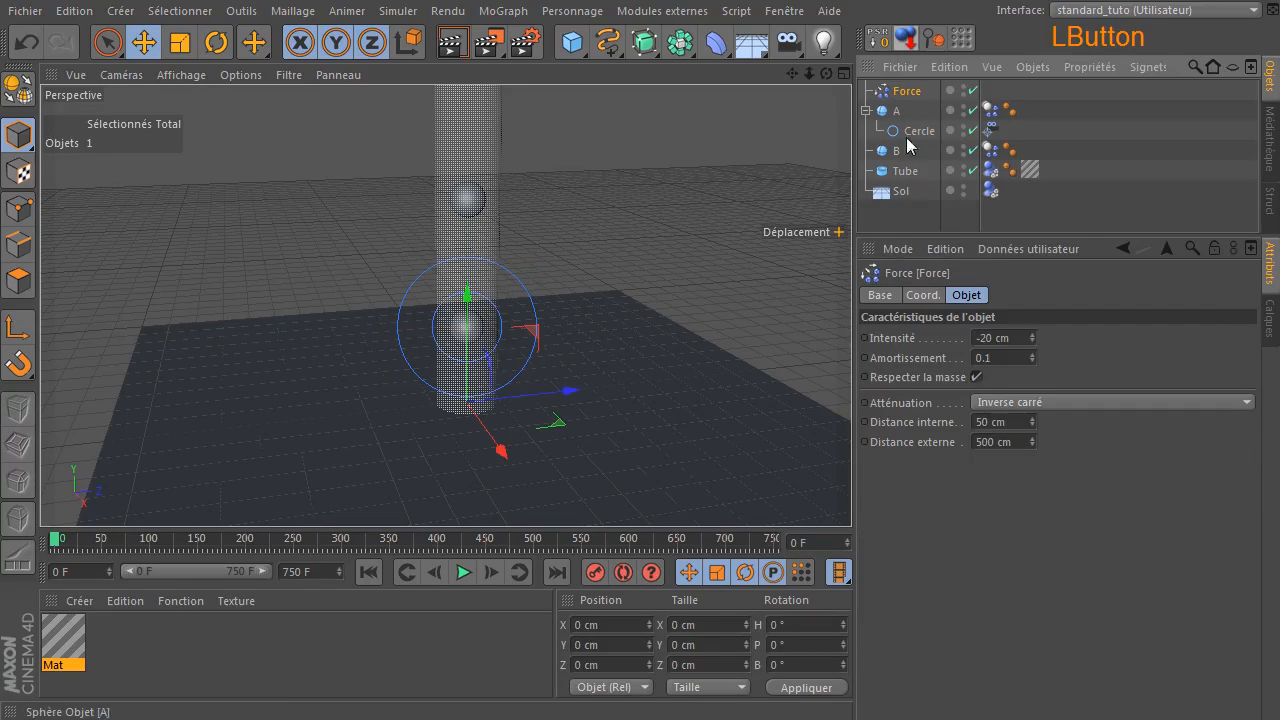
pyautogui.moveTo(1013, 423); pyautogui.dragTo(843, 425)
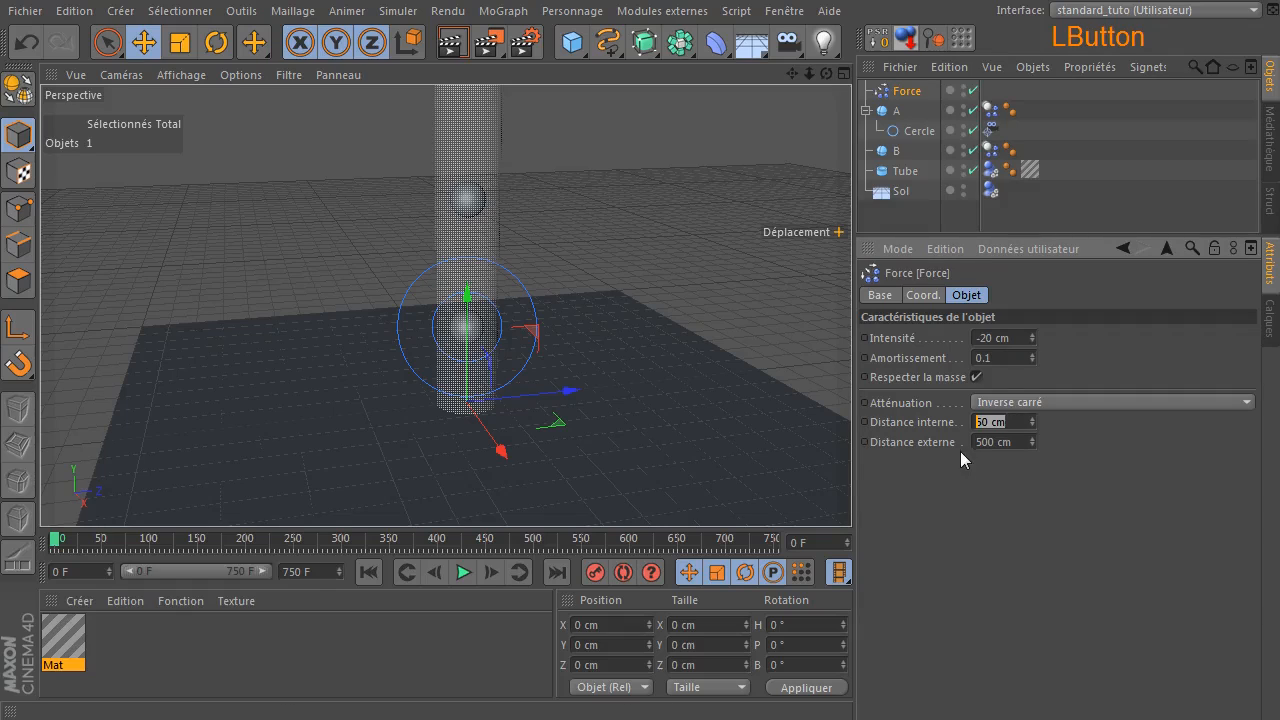
pyautogui.write('100')
pyautogui.press('Tab')
pyautogui.write('1')
pyautogui.click(1006, 469)
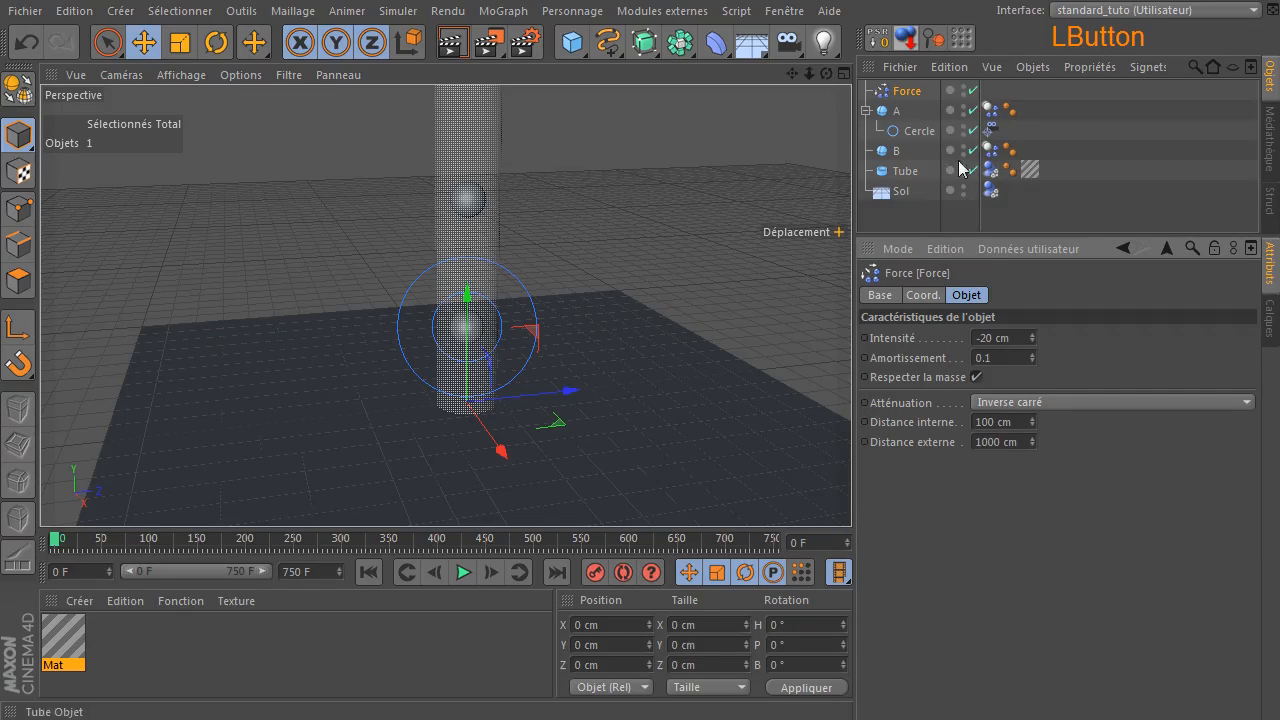
# Set the outer radius of sphere A's circle to 1000 cm.
pyautogui.click(917, 131)
pyautogui.doubleClick(1016, 390)
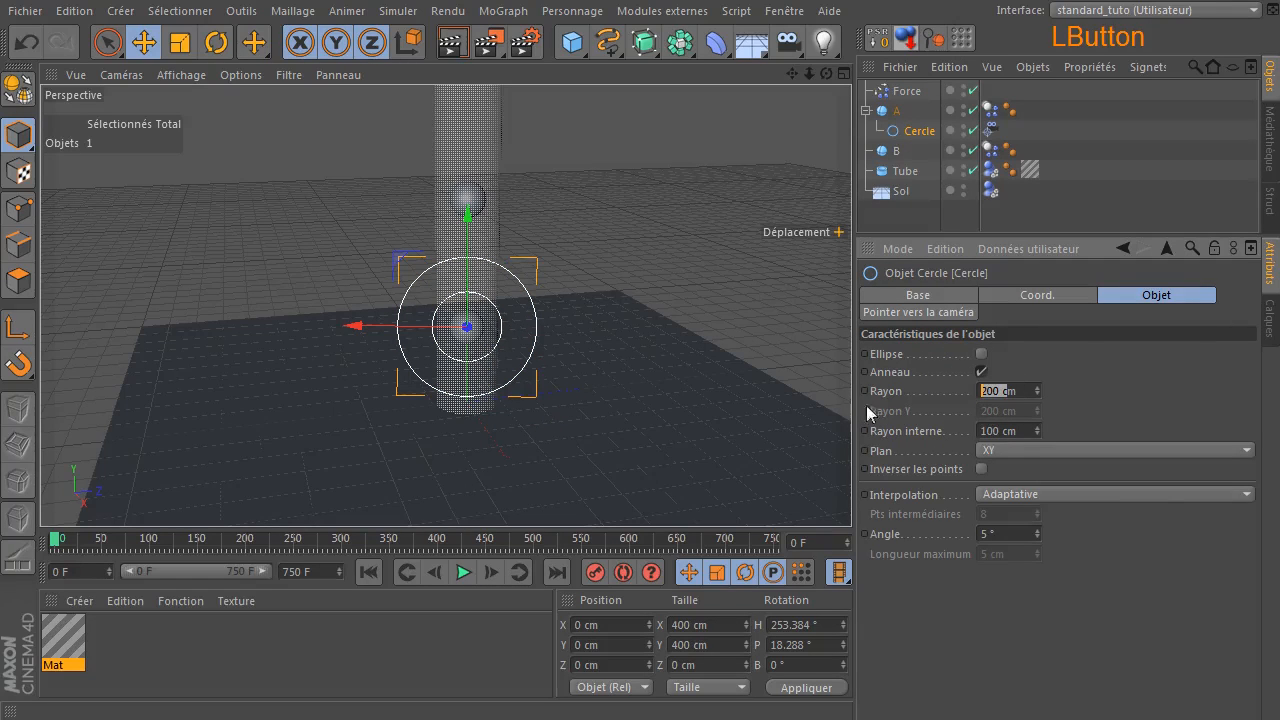
pyautogui.write('1000')
pyautogui.click(1115, 411)
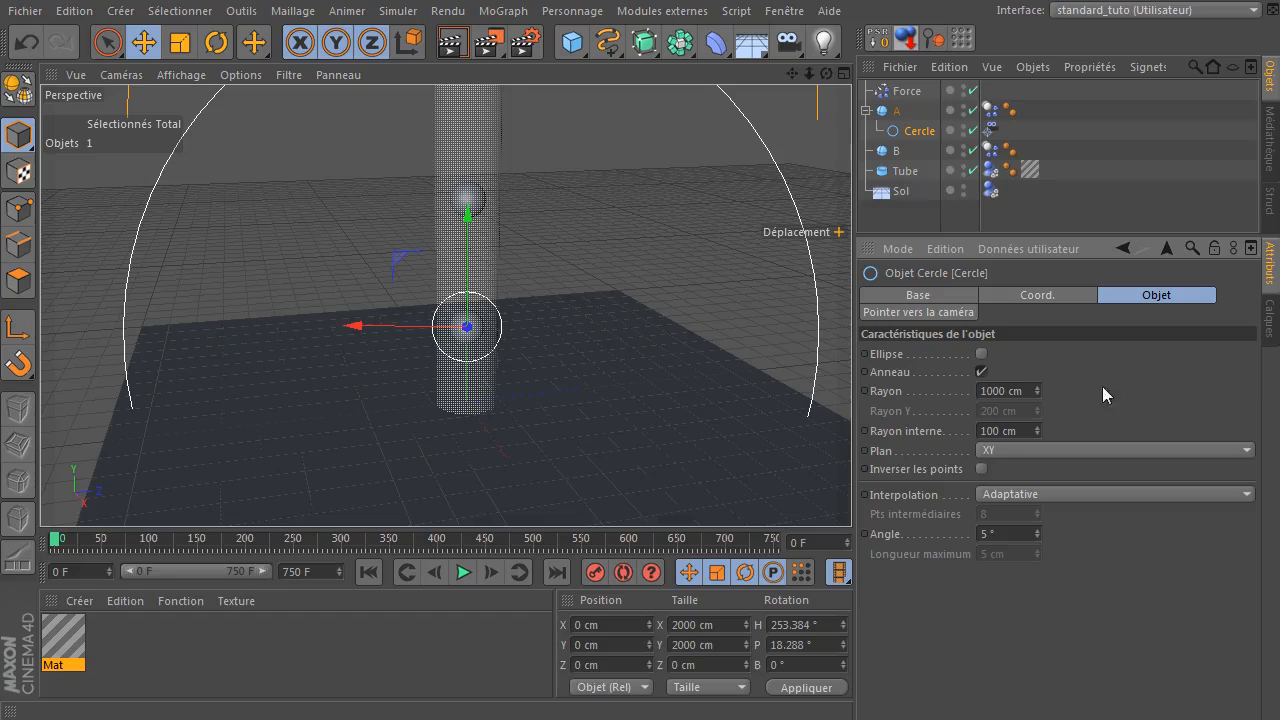
# Set both the circle's outer radius and the Force object's outer distance to 500 cm.
pyautogui.click(1019, 391)
pyautogui.write('500')
pyautogui.click(1126, 401)
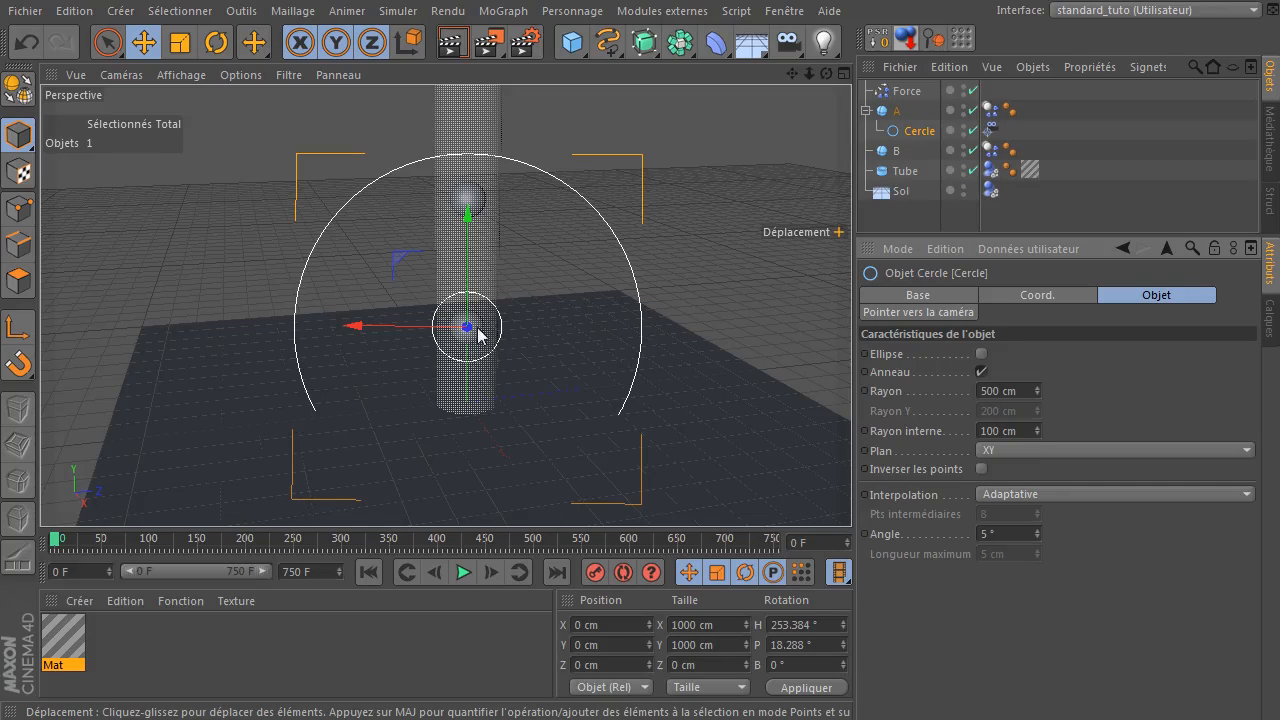
pyautogui.click(905, 92)
pyautogui.moveTo(1020, 442); pyautogui.dragTo(890, 442)
pyautogui.write('500')
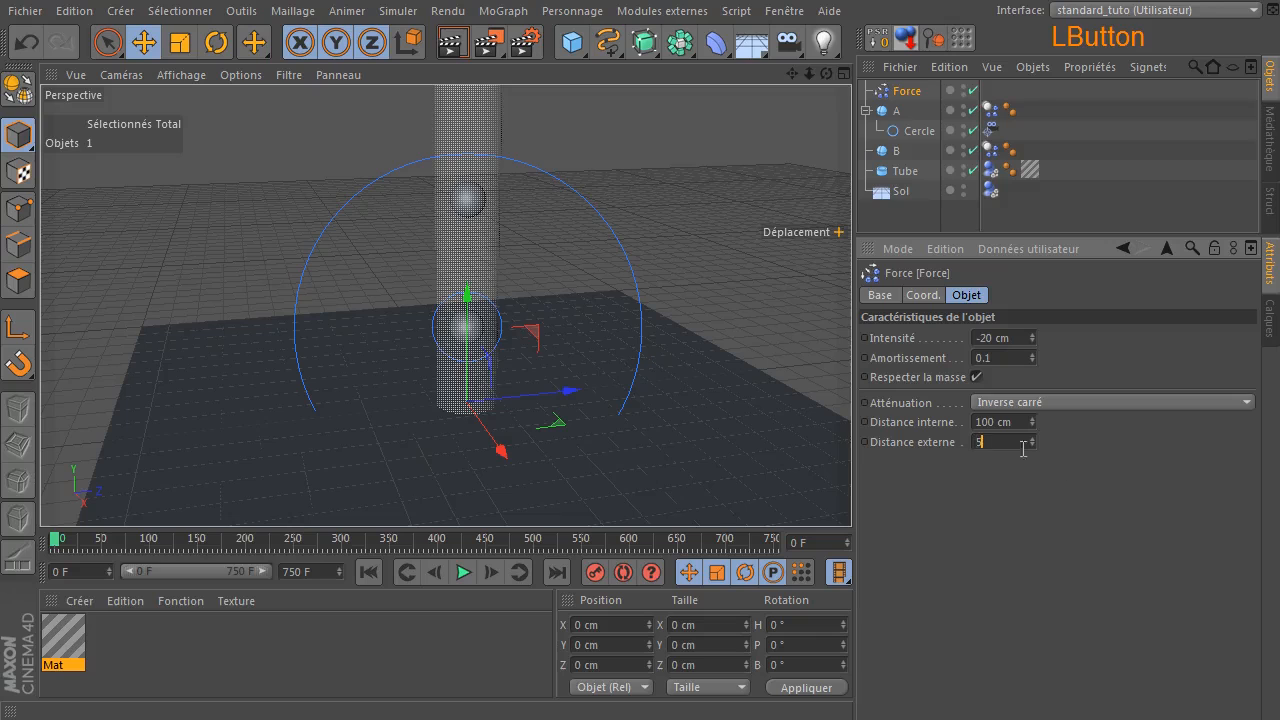
pyautogui.click(1073, 520)
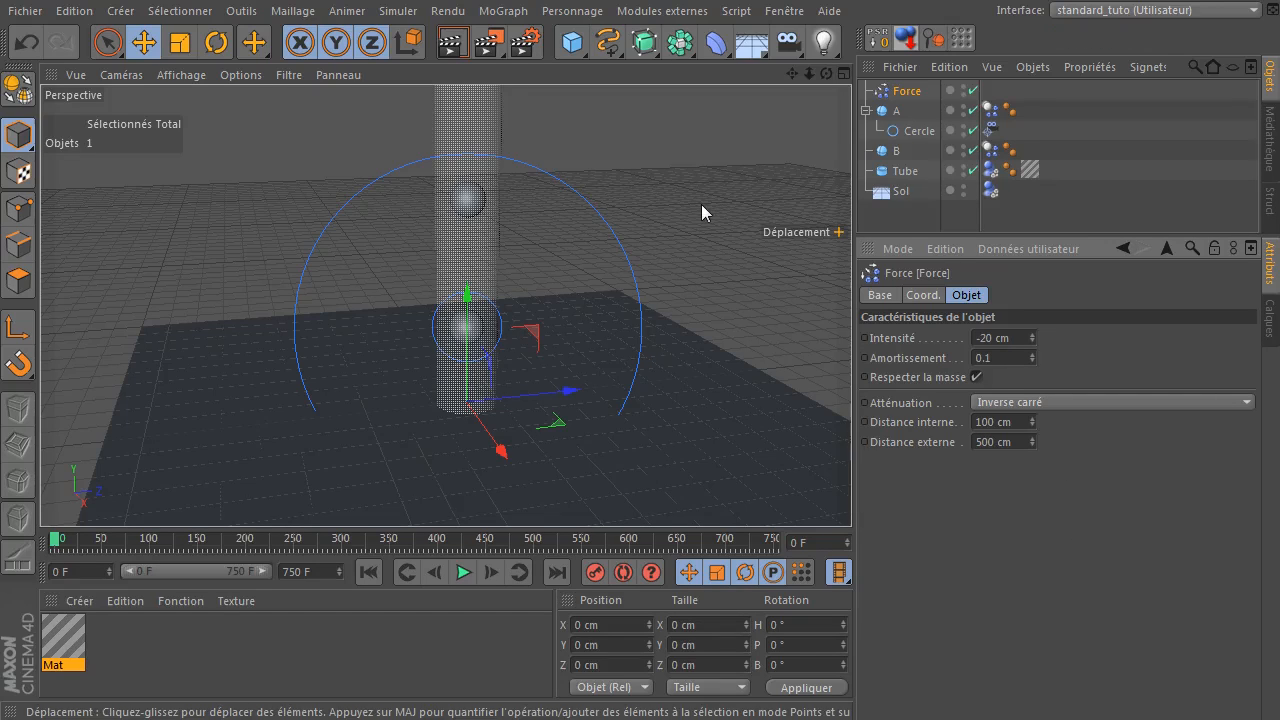
# Copy sphere A's circle into sphere B and reset the copy's transforms so it centers on B.
pyautogui.click(895, 133)
pyautogui.keyDown('ctrl'); pyautogui.moveTo(912, 132); pyautogui.dragTo(906, 157); pyautogui.keyUp('ctrl')
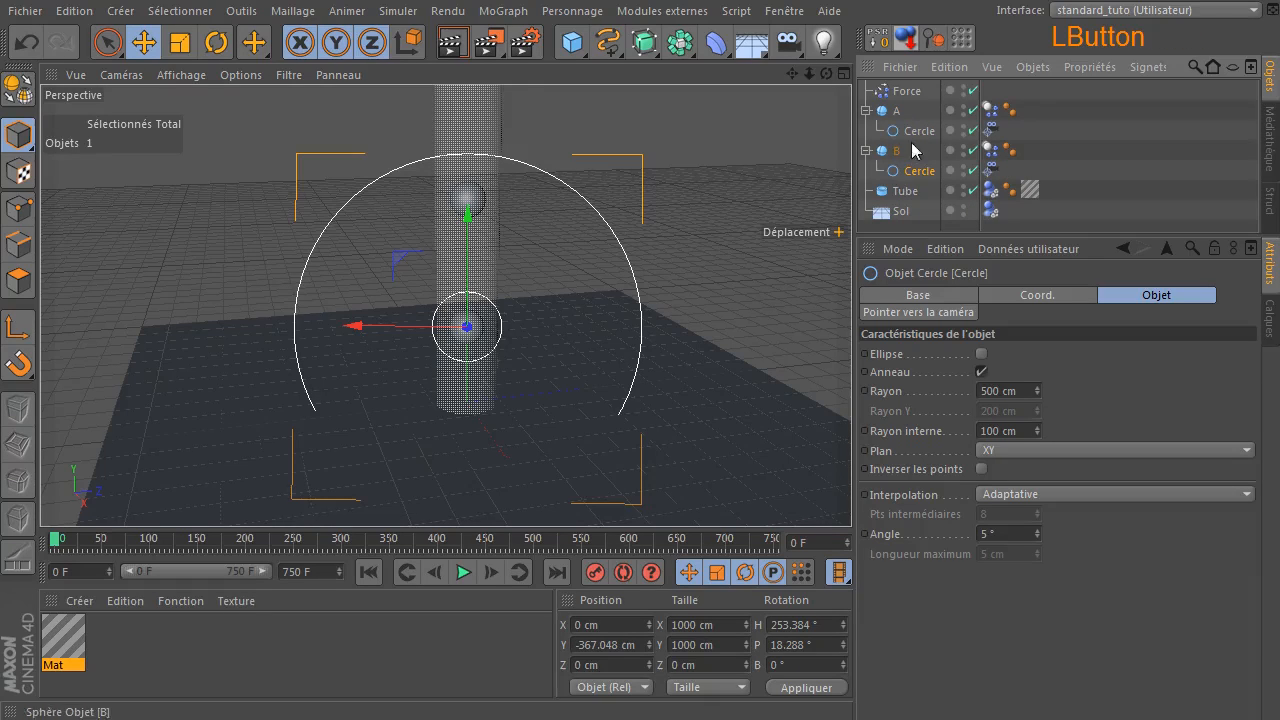
pyautogui.click(877, 40)
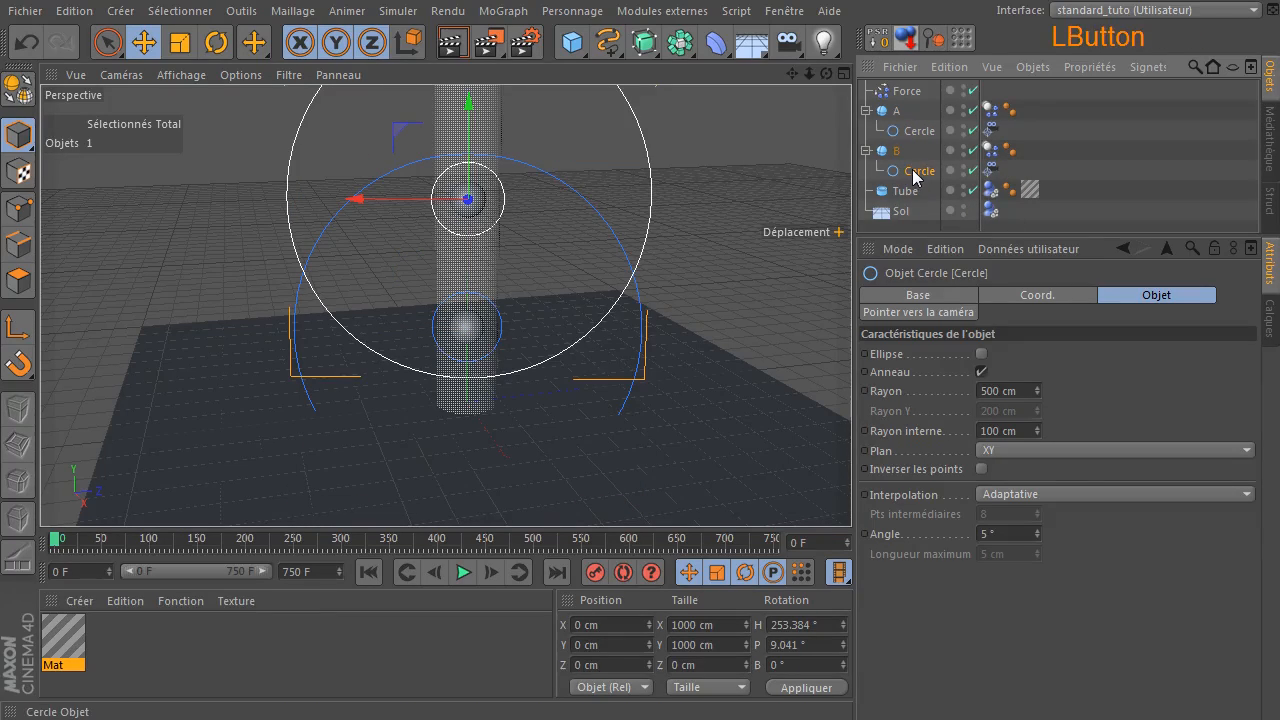
# Change the display color of sphere B's circle to orange with hue 30° and 100% saturation, and deselect it.
pyautogui.click(932, 301)
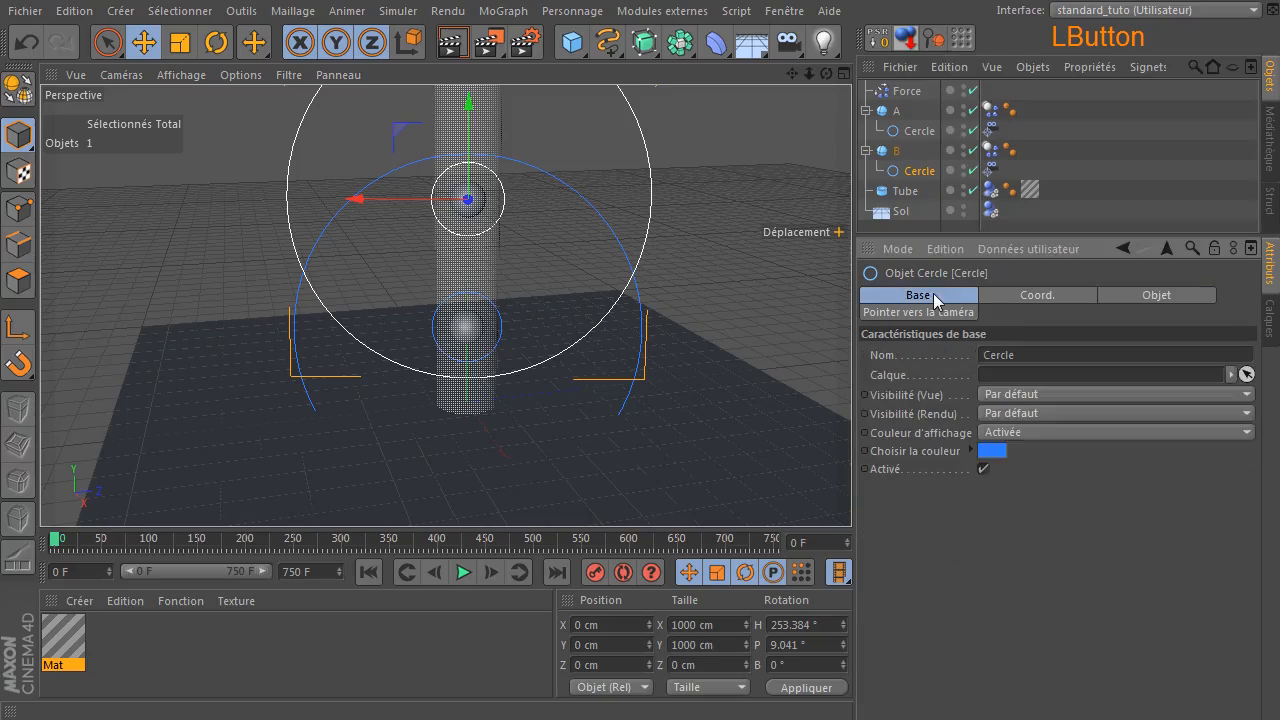
pyautogui.click(992, 451)
pyautogui.click(953, 375)
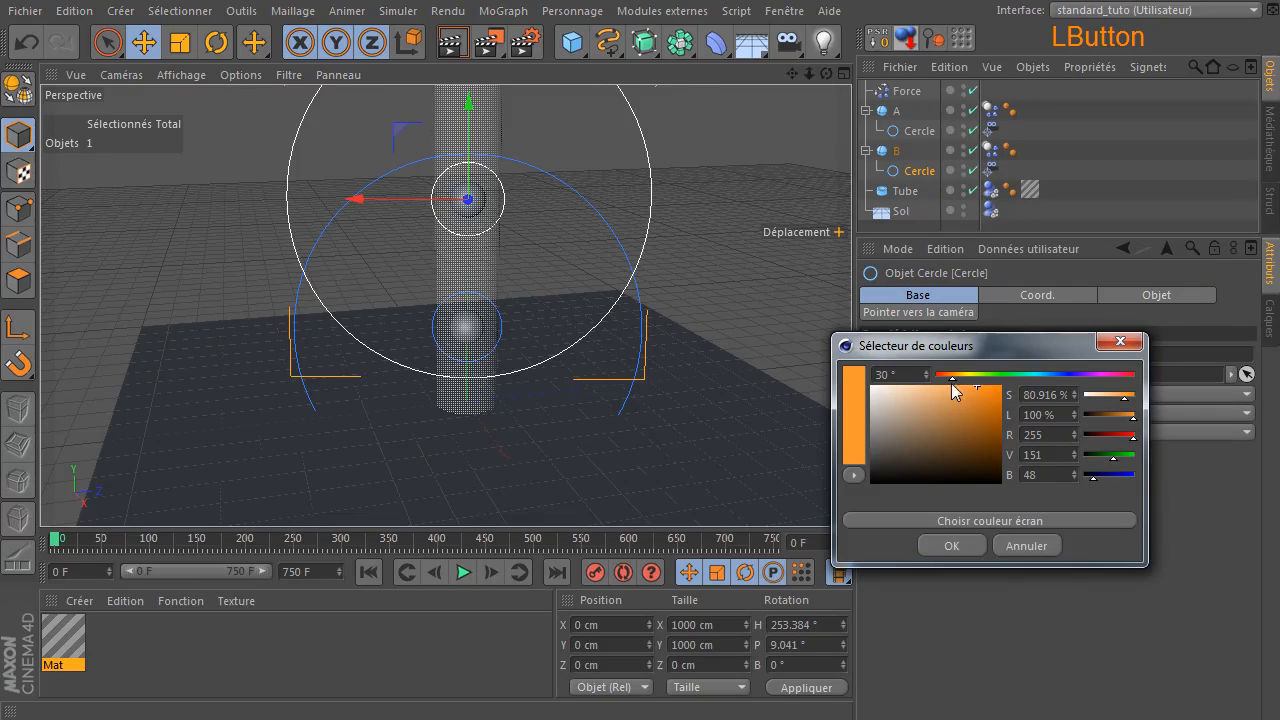
pyautogui.moveTo(979, 402); pyautogui.dragTo(1001, 392)
pyautogui.click(951, 545)
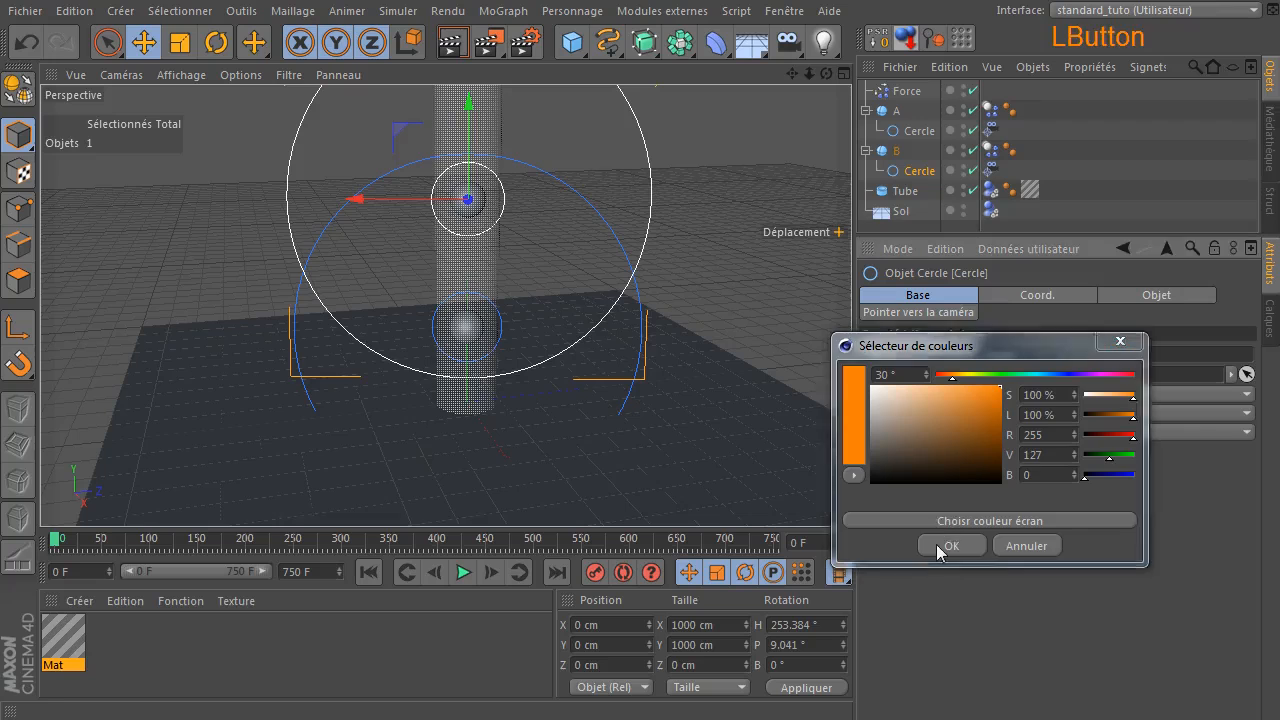
pyautogui.click(646, 325)
# Play the simulation with the whole tube in view and examine the range circles alongside the Force's object properties.
pyautogui.keyDown('alt'); pyautogui.moveTo(646, 325); pyautogui.dragTo(581, 313); pyautogui.keyUp('alt')
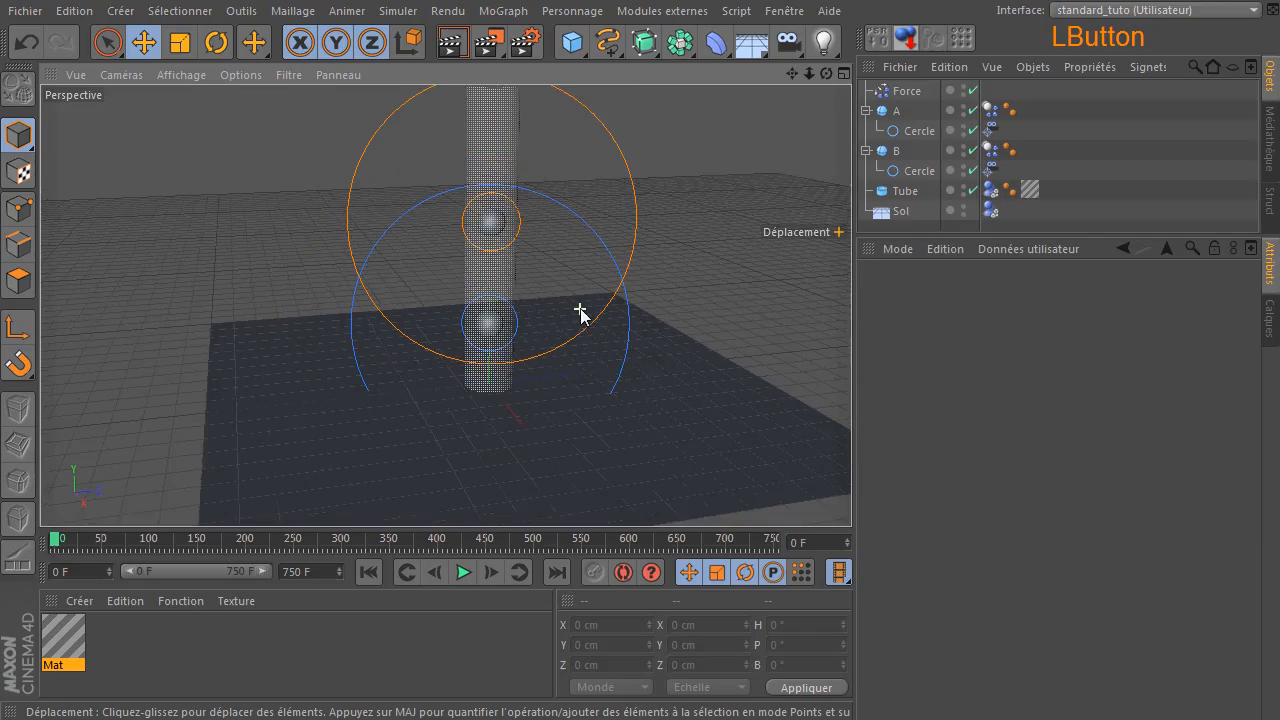
pyautogui.click(906, 91)
pyautogui.moveTo(789, 76); pyautogui.dragTo(744, 143)
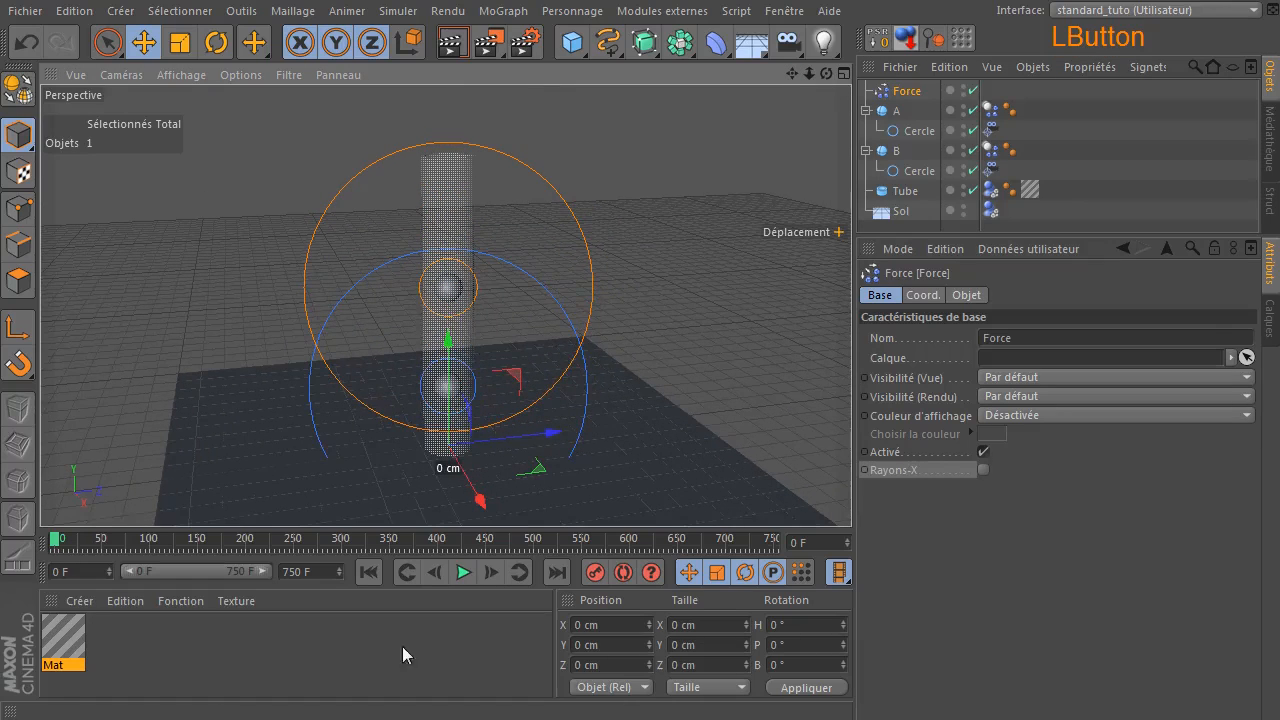
pyautogui.click(462, 573)
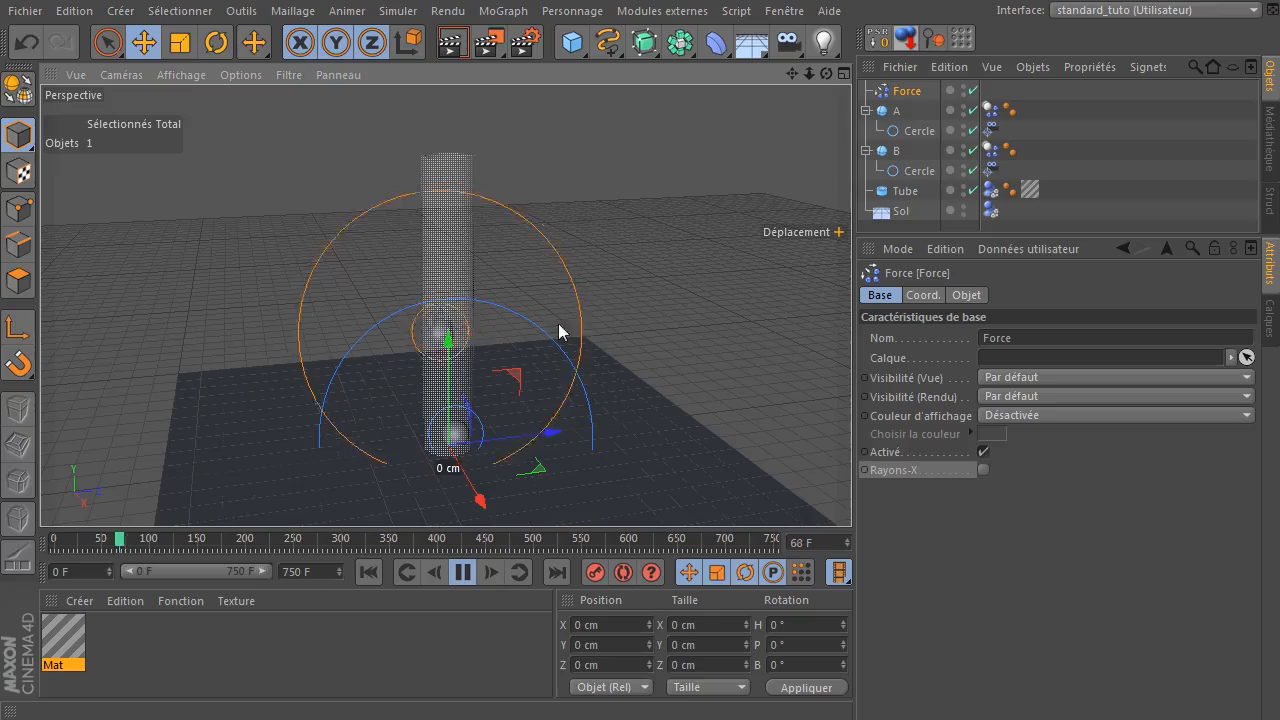
pyautogui.click(966, 295)
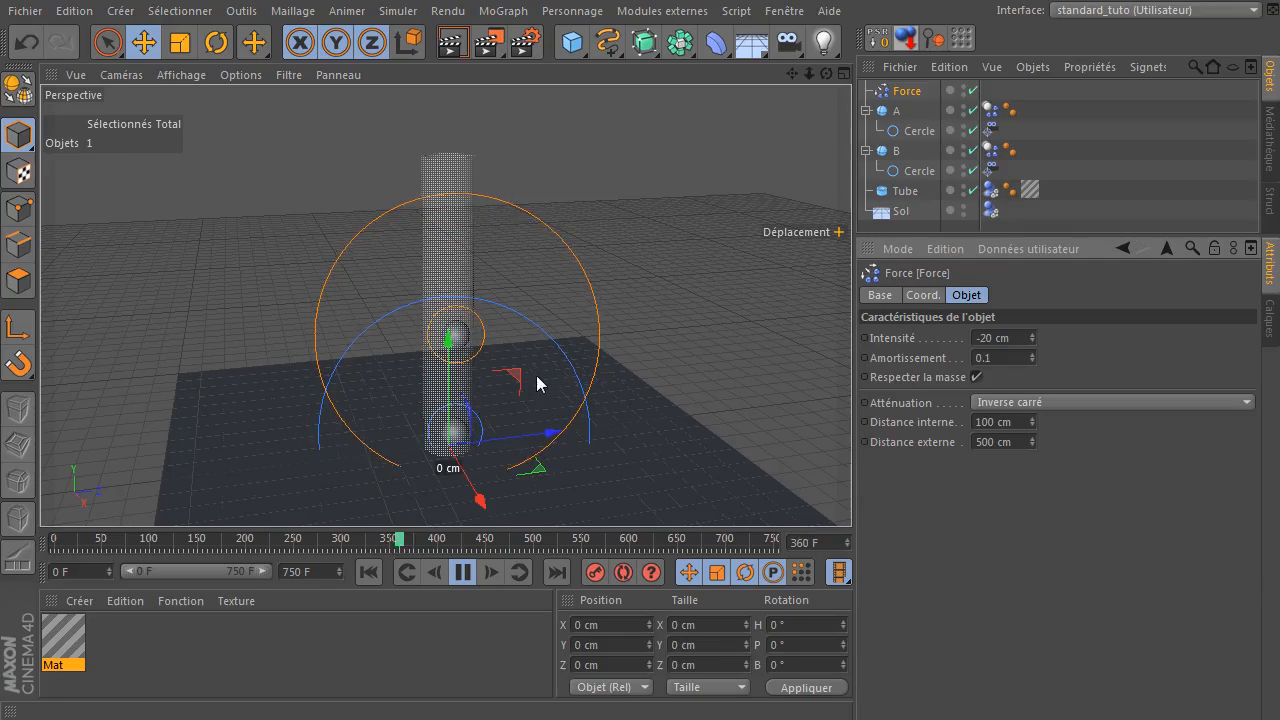
# Toggle the Force's Respecter la masse option off and on again during playback, and stop the simulation.
pyautogui.click(977, 378)
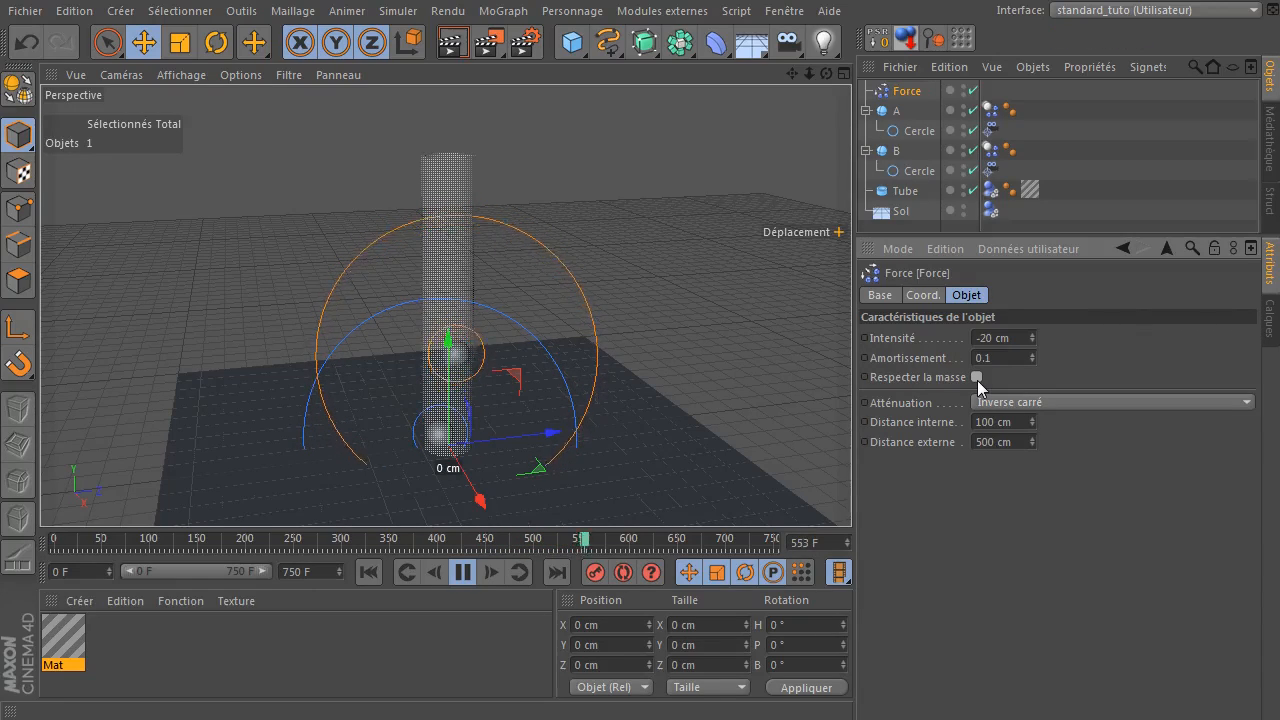
pyautogui.click(977, 378)
pyautogui.click(463, 572)
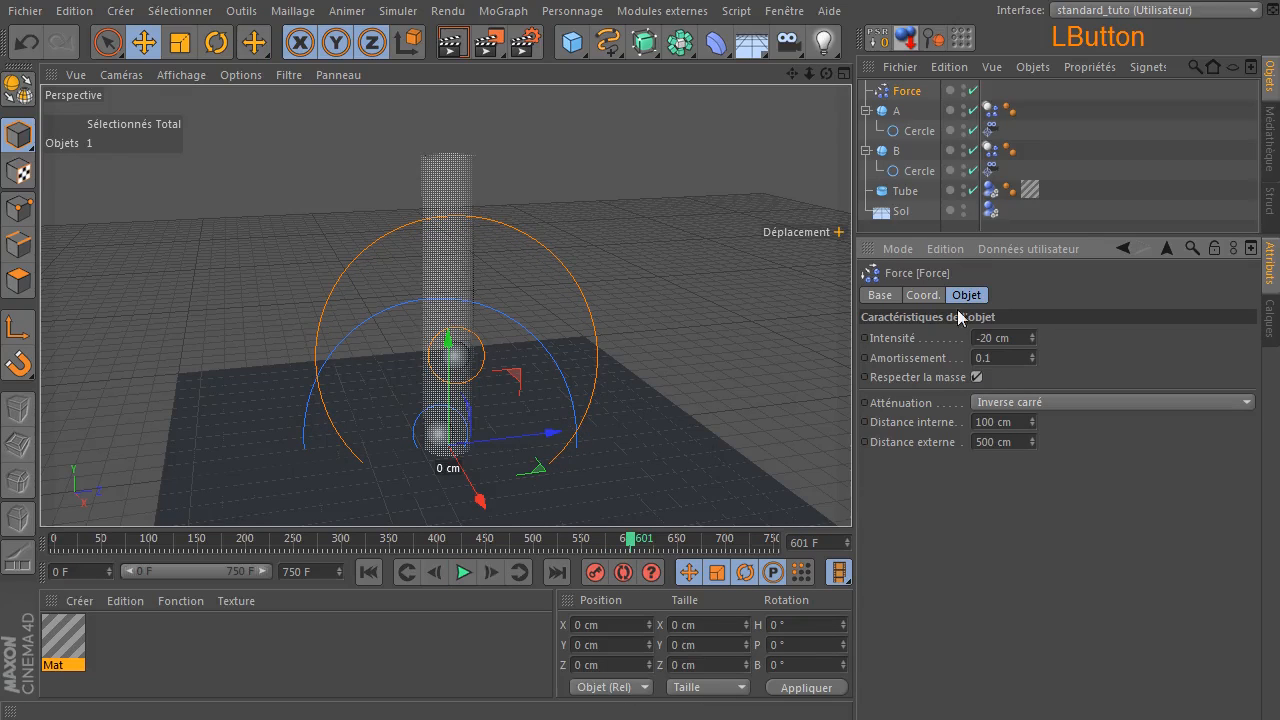
# Disable the Force's Respecter la masse option, play the simulation from the start, and return to frame 0.
pyautogui.click(368, 572)
pyautogui.click(463, 572)
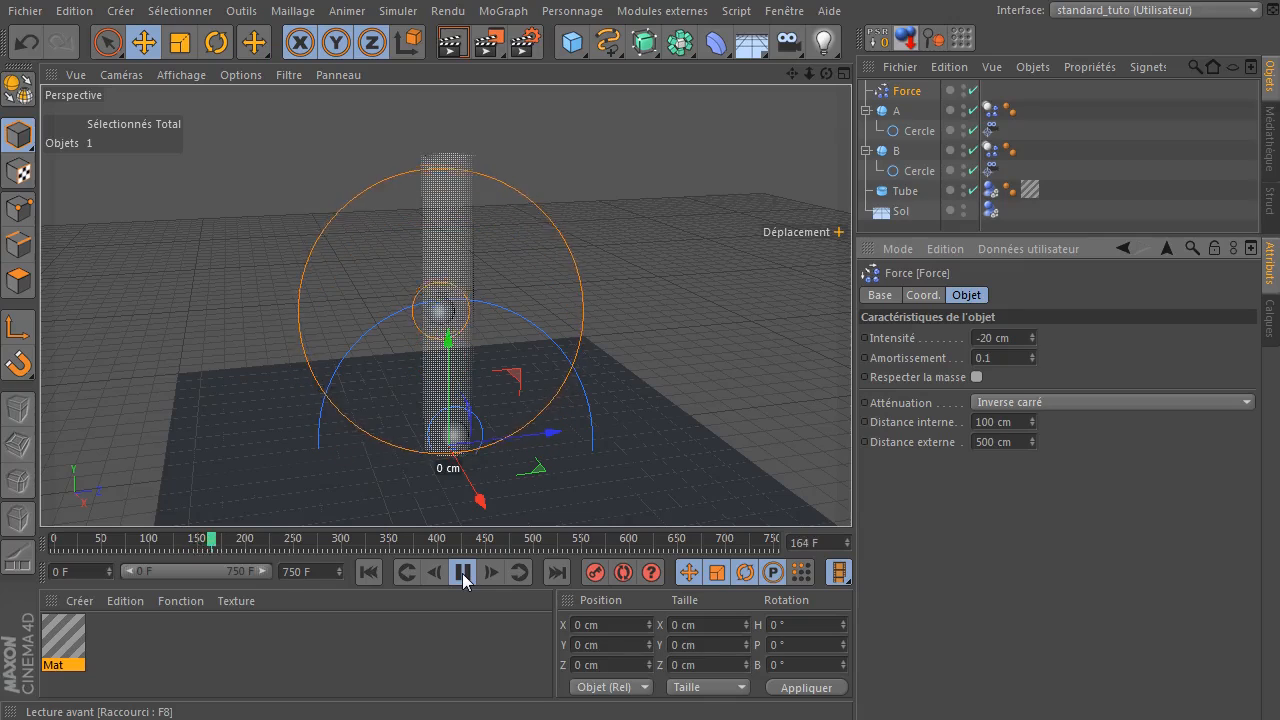
pyautogui.click(463, 580)
pyautogui.click(406, 572)
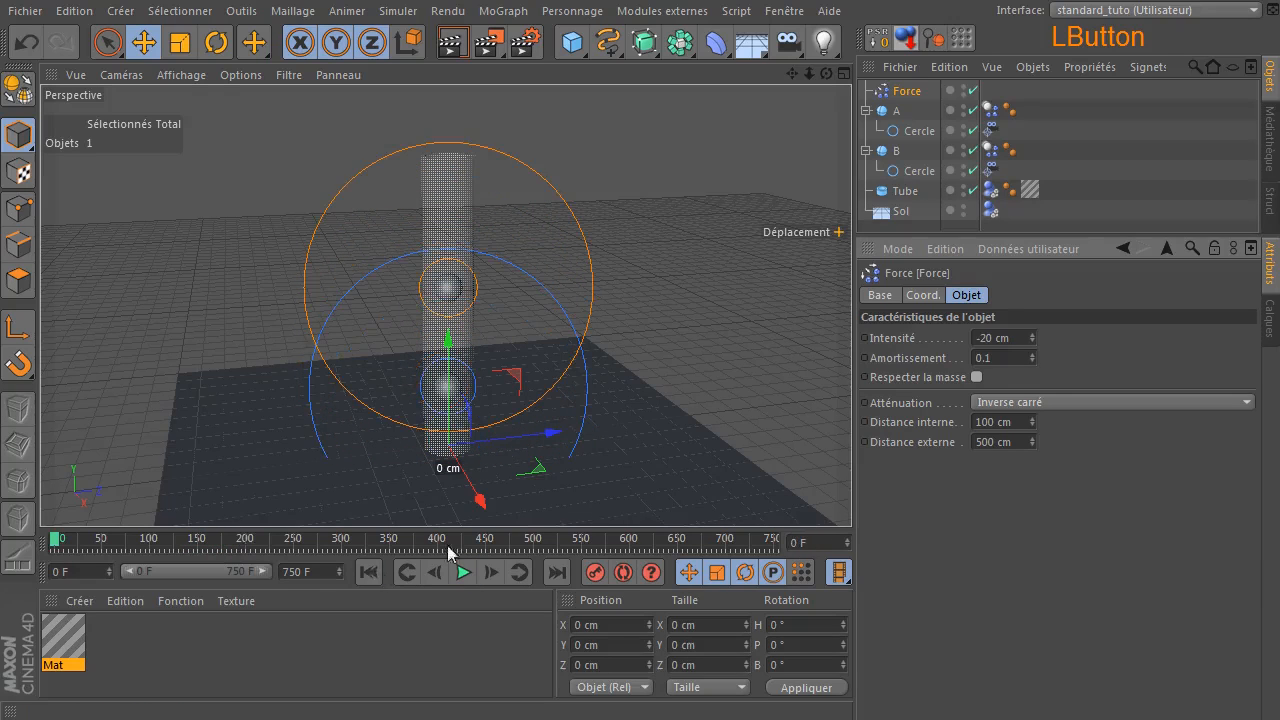
# Re-enable the Force's Respecter la masse option and replay the simulation from frame 0.
pyautogui.click(977, 377)
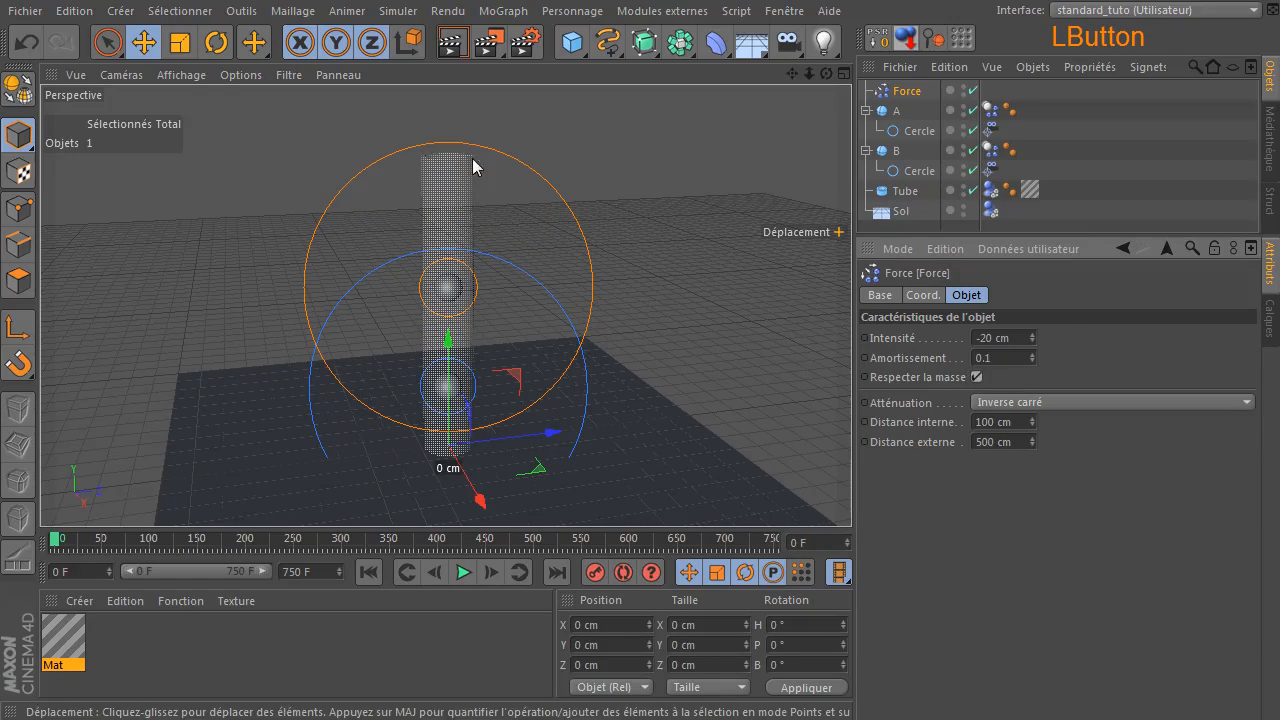
pyautogui.click(463, 572)
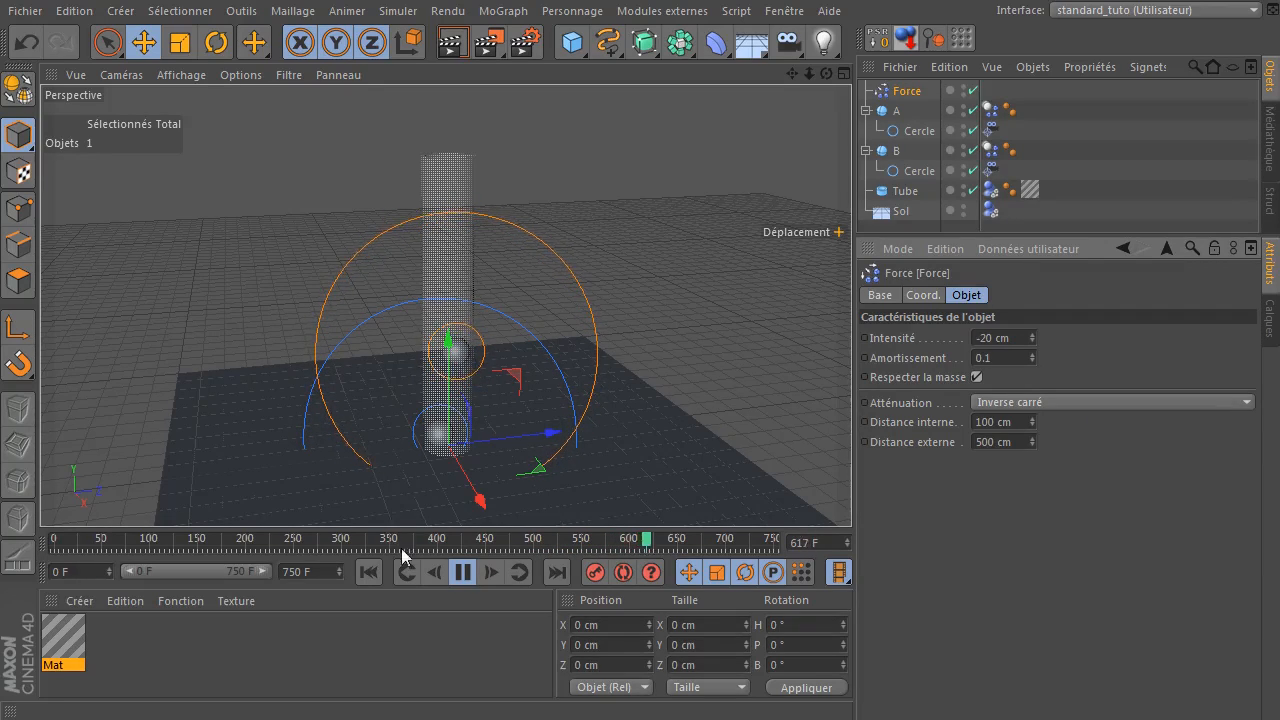
# Reset the simulation to frame 0 and test the Force with its Atténuation set to Linéaire.
pyautogui.click(450, 572)
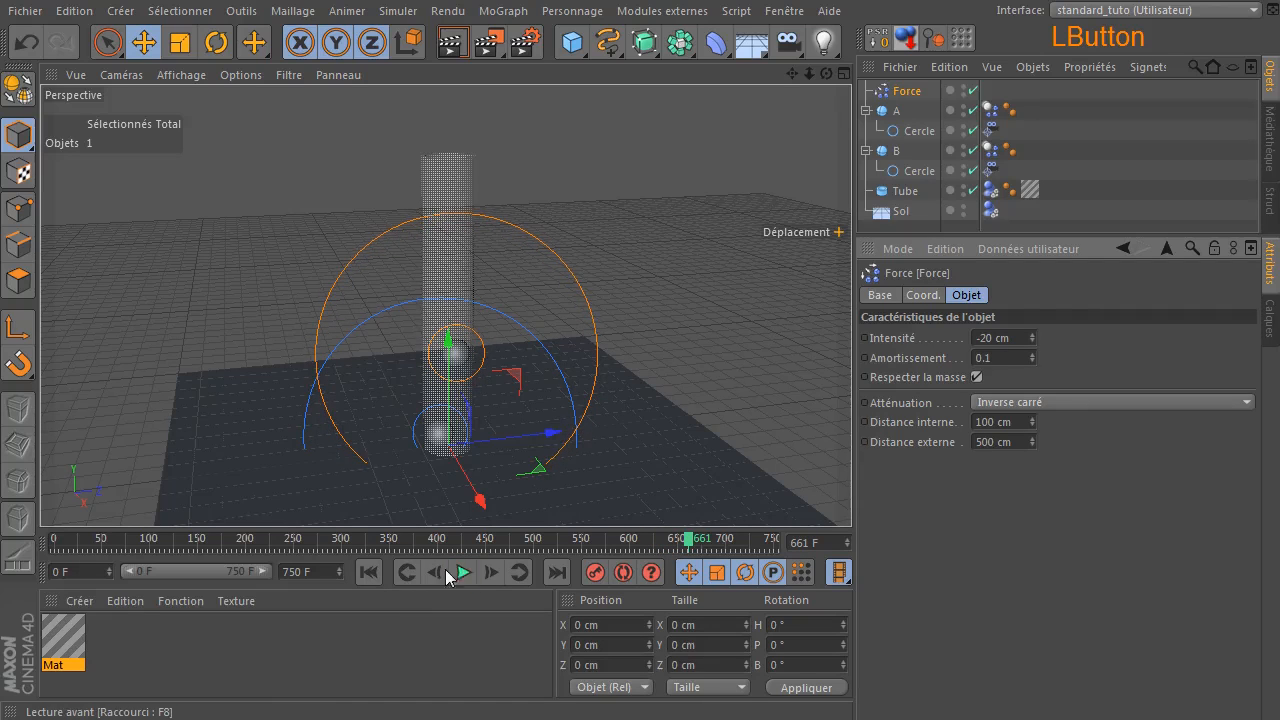
pyautogui.click(367, 572)
pyautogui.click(1097, 404)
pyautogui.click(1080, 422)
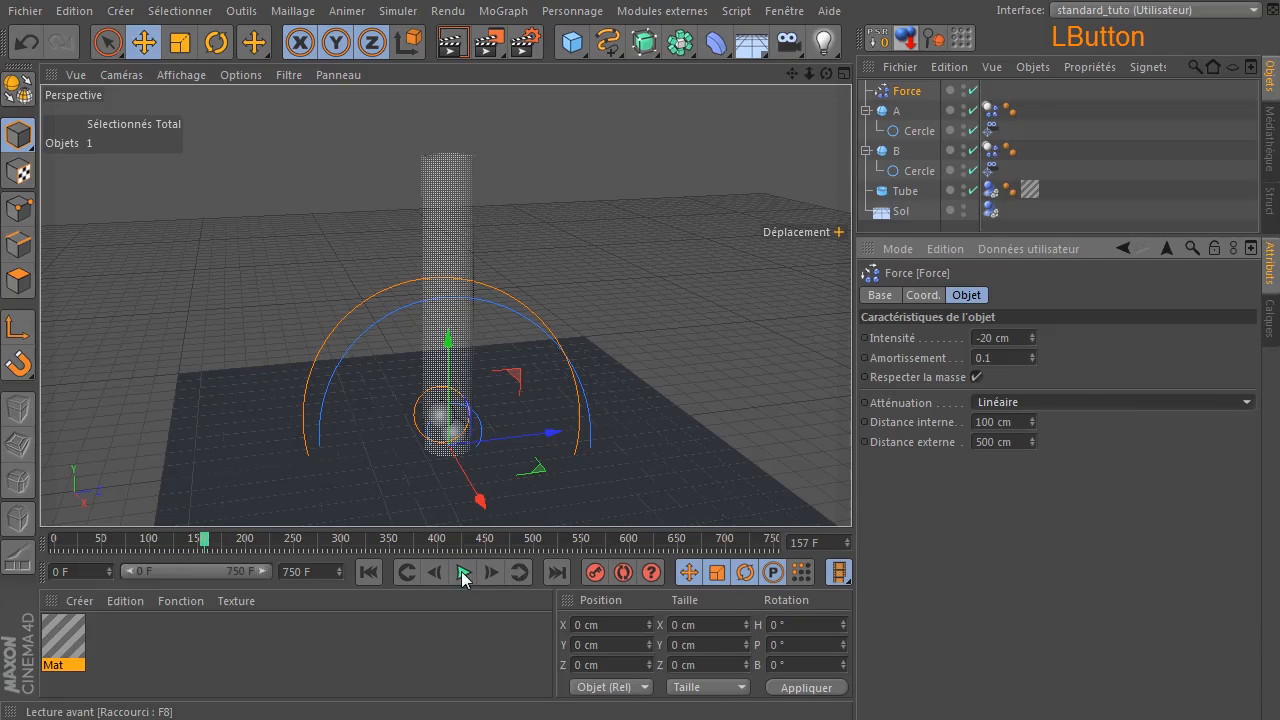
# Set the Force's Atténuation to Inverse, play the simulation from the start, and return to frame 0.
pyautogui.click(1070, 402)
pyautogui.click(1054, 443)
pyautogui.click(369, 572)
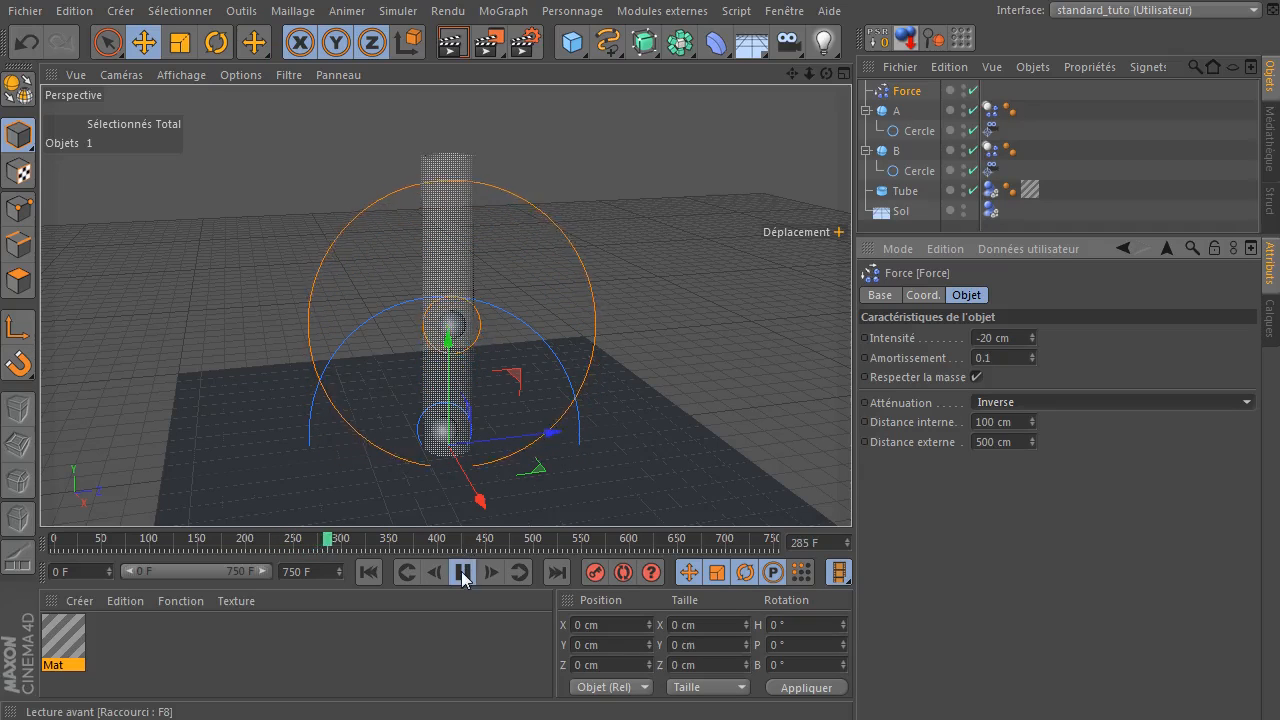
pyautogui.click(367, 572)
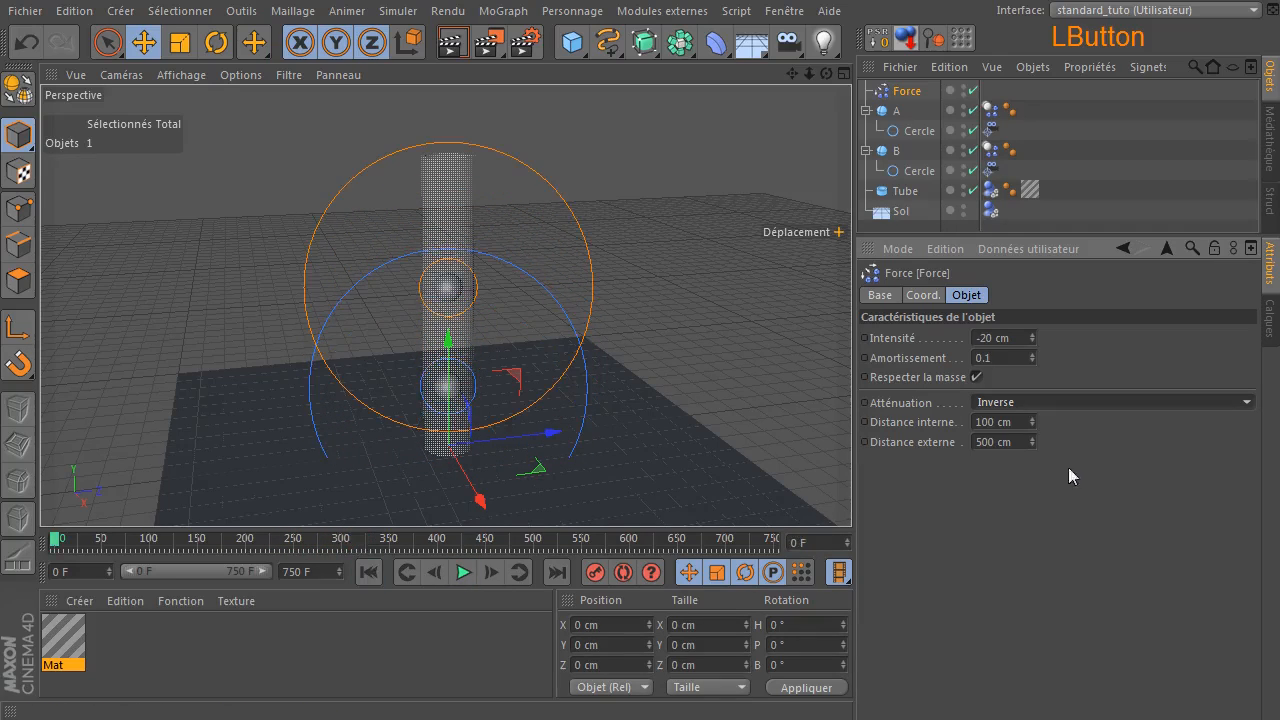
# Switch the Force's Atténuation to Inverse cubique, run the simulation, and rewind to frame 0.
pyautogui.click(1087, 398)
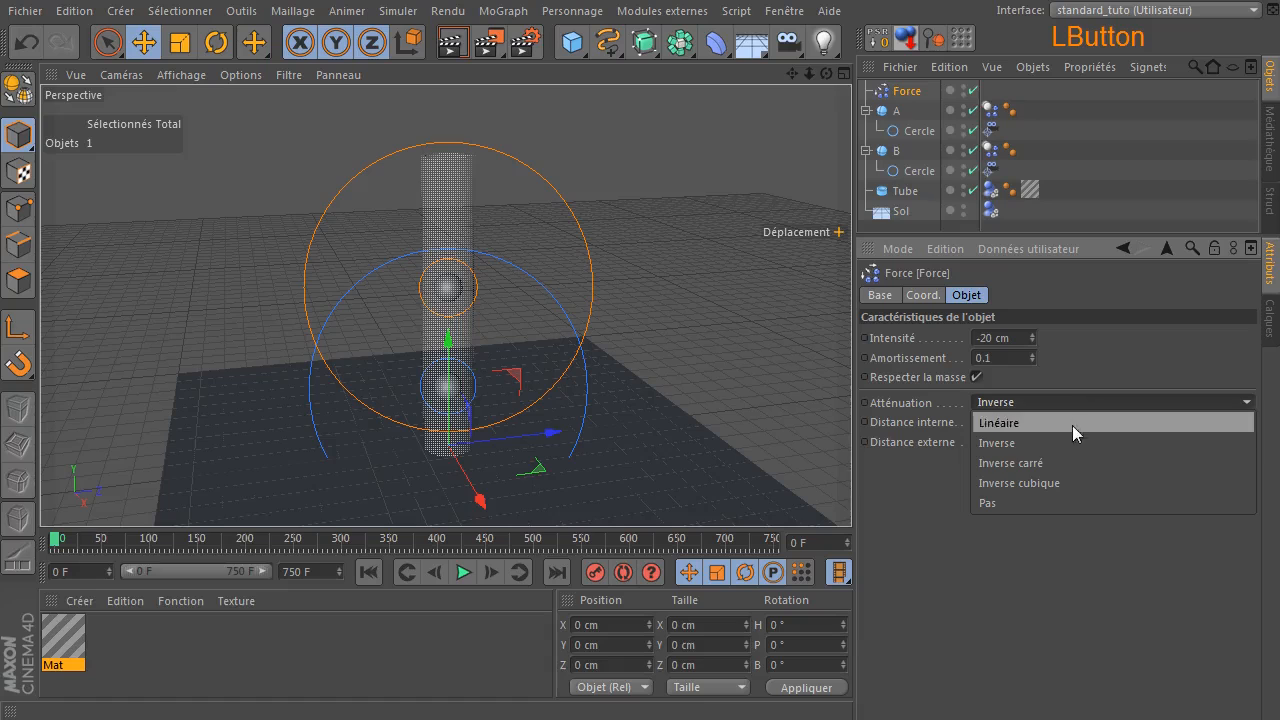
pyautogui.click(1047, 485)
pyautogui.click(465, 572)
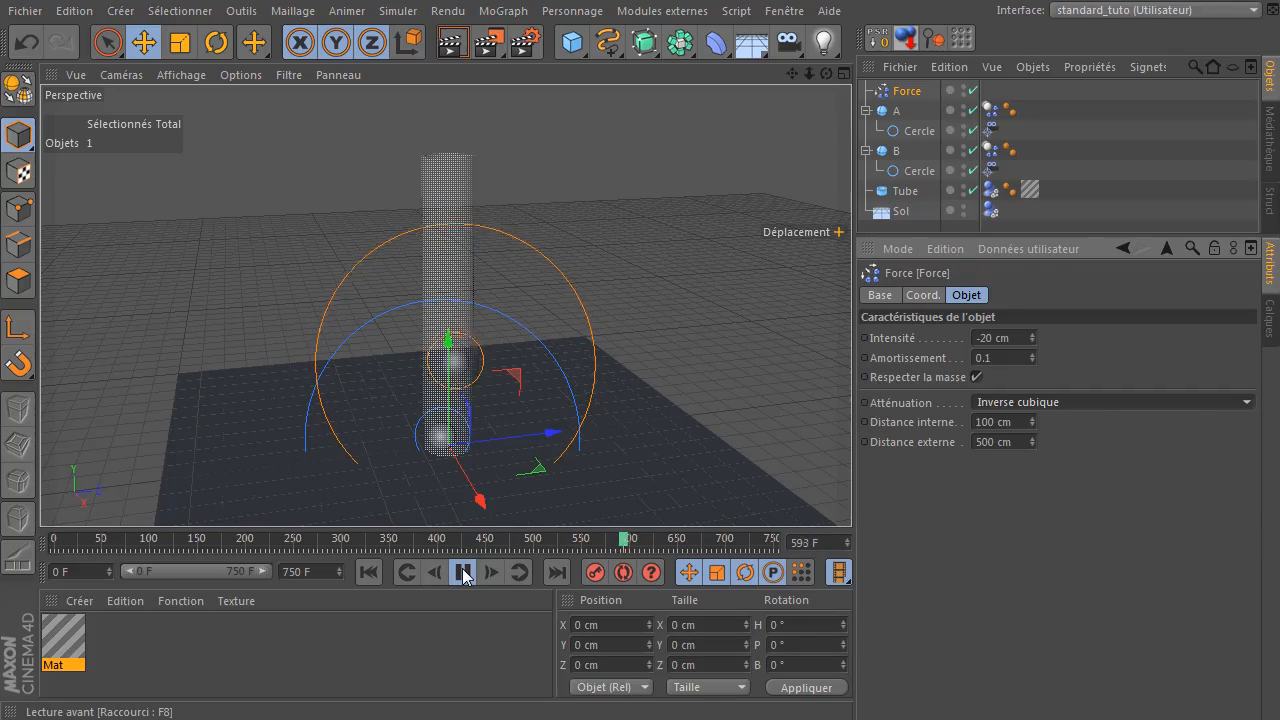
pyautogui.click(368, 571)
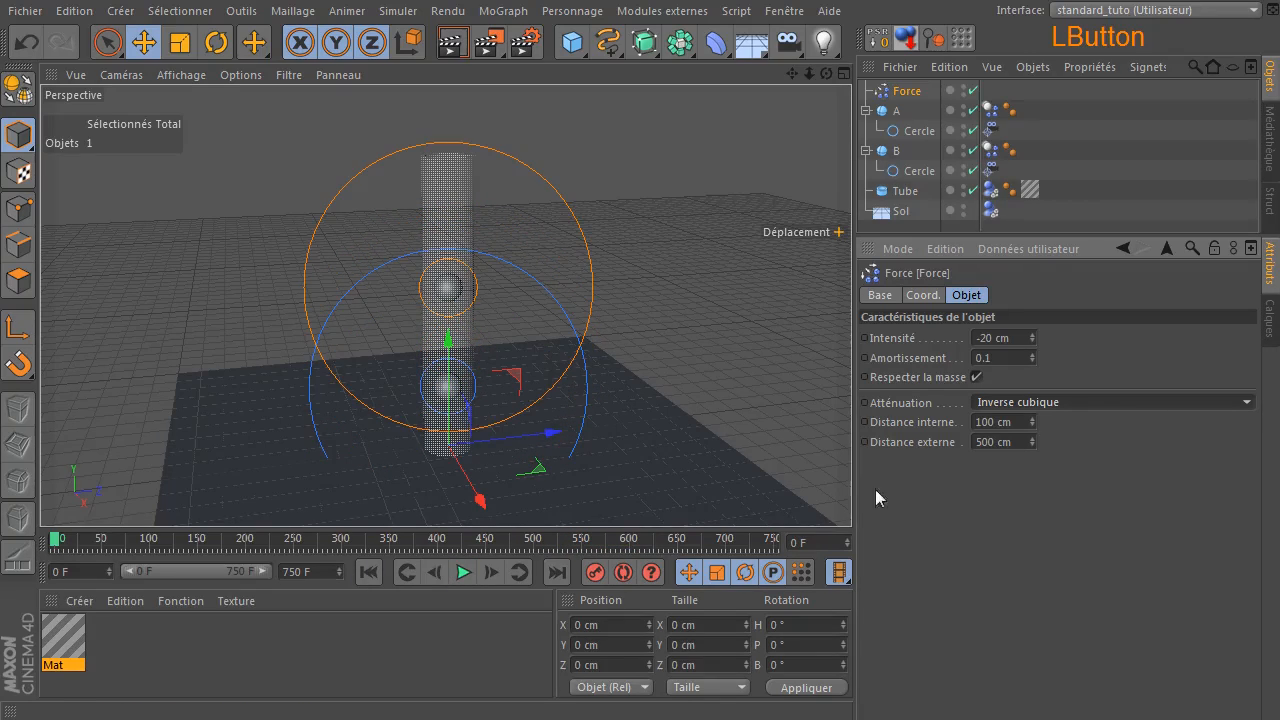
# Set the Force's Atténuation to Pas, inspect the spheres at the tube's base during playback, and replay from frame 0.
pyautogui.click(1078, 403)
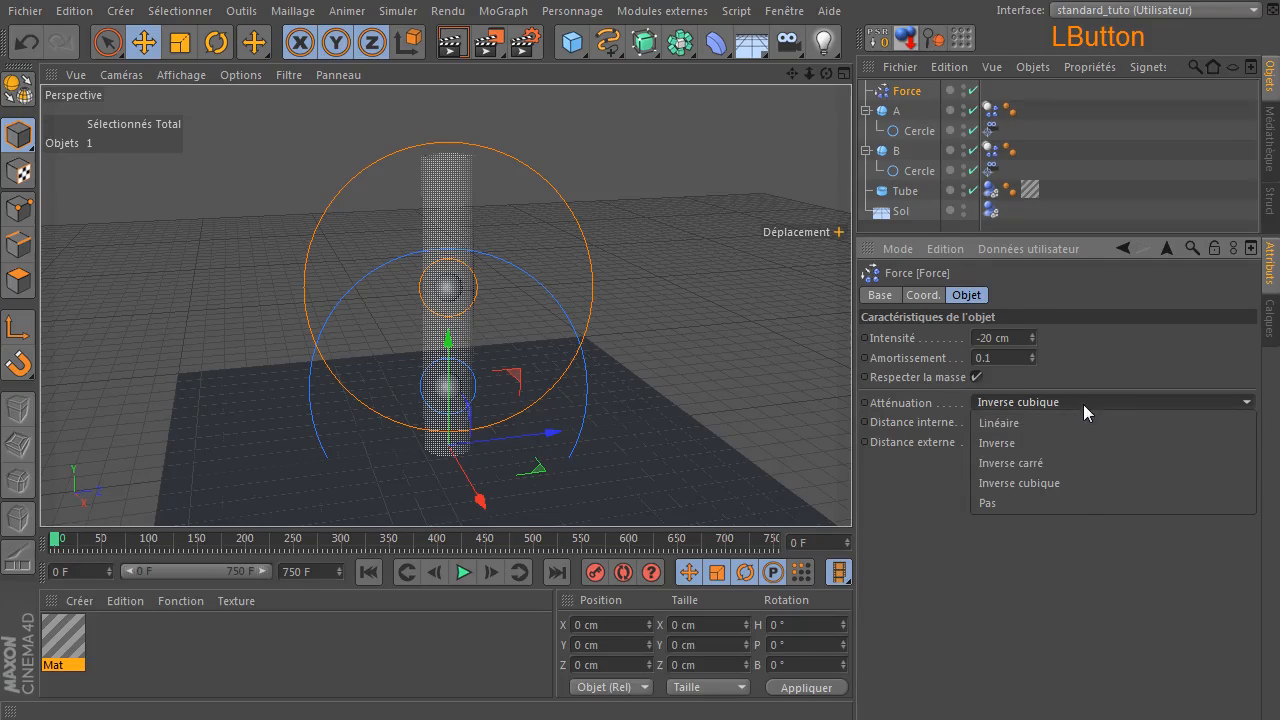
pyautogui.click(1077, 495)
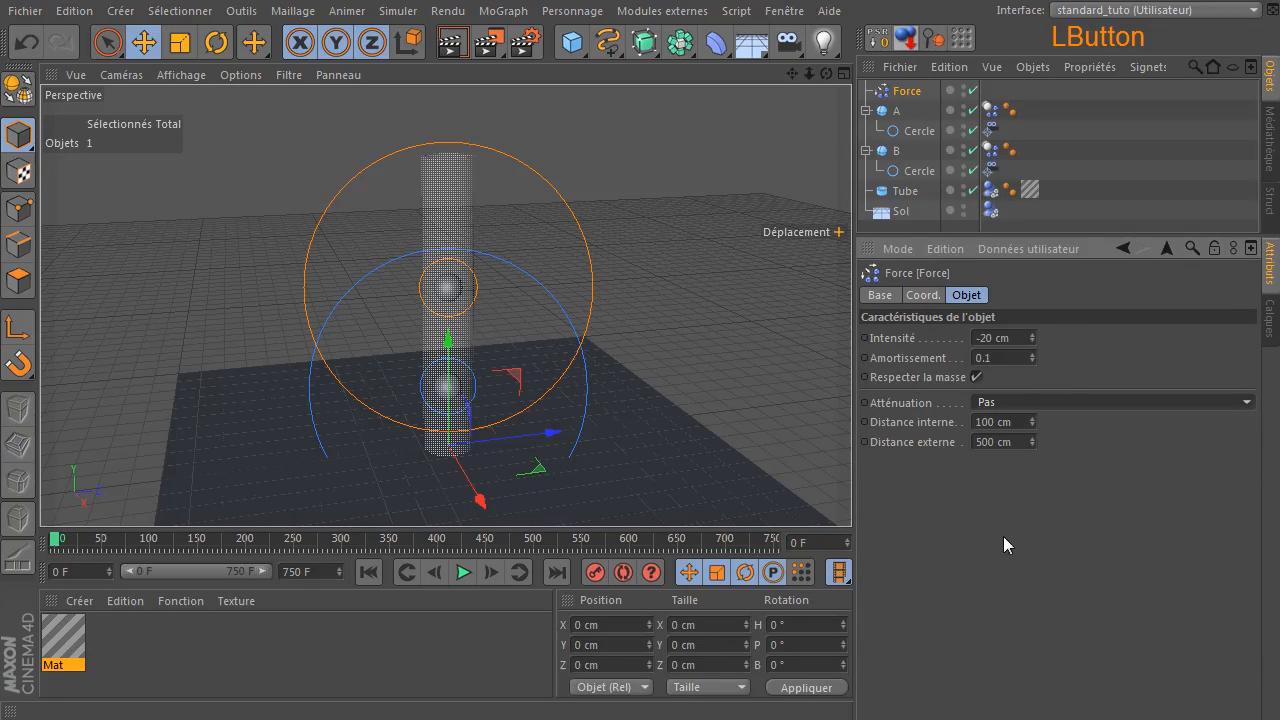
pyautogui.click(464, 572)
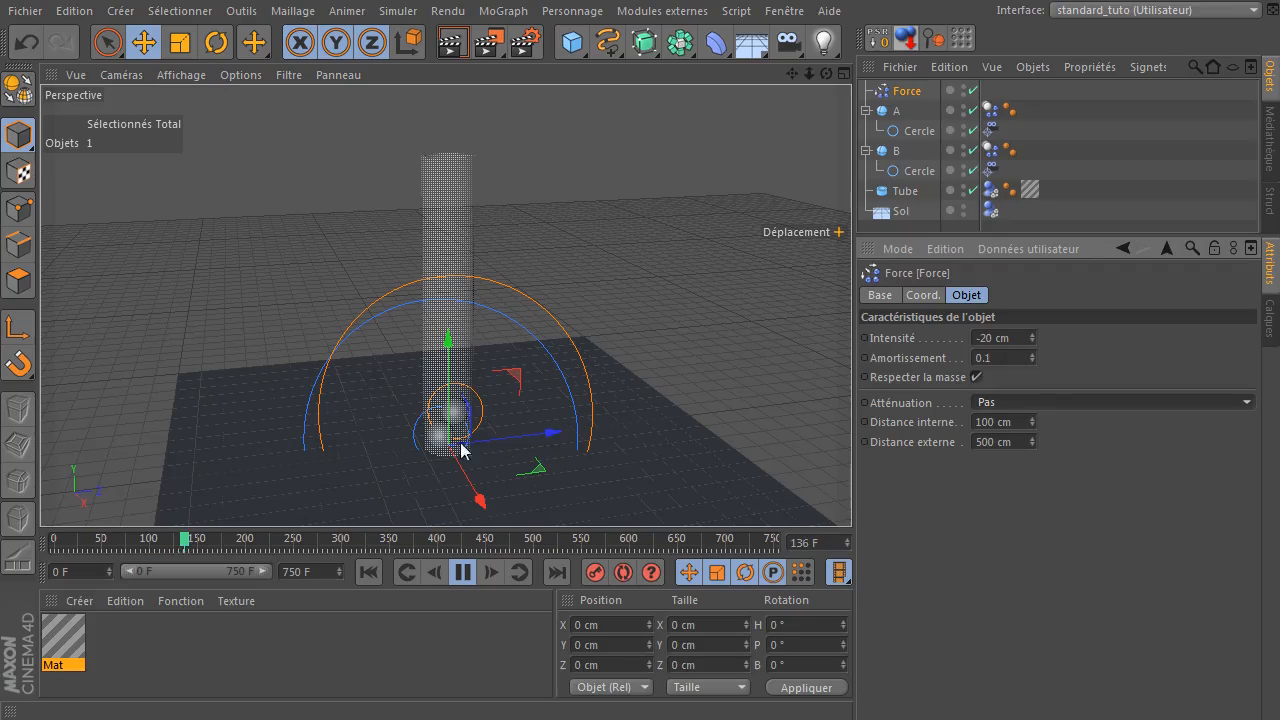
pyautogui.scroll(9, 431, 440)
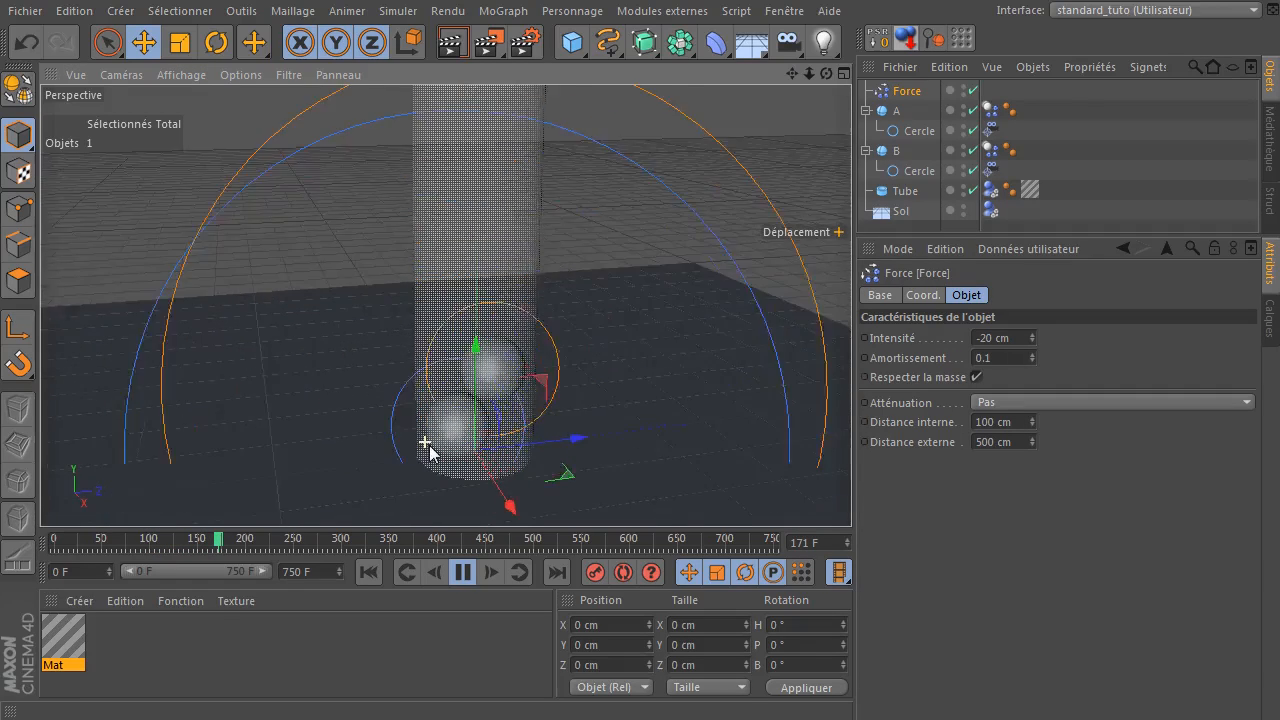
pyautogui.scroll(-4, 421, 484)
pyautogui.scroll(-3, 421, 500)
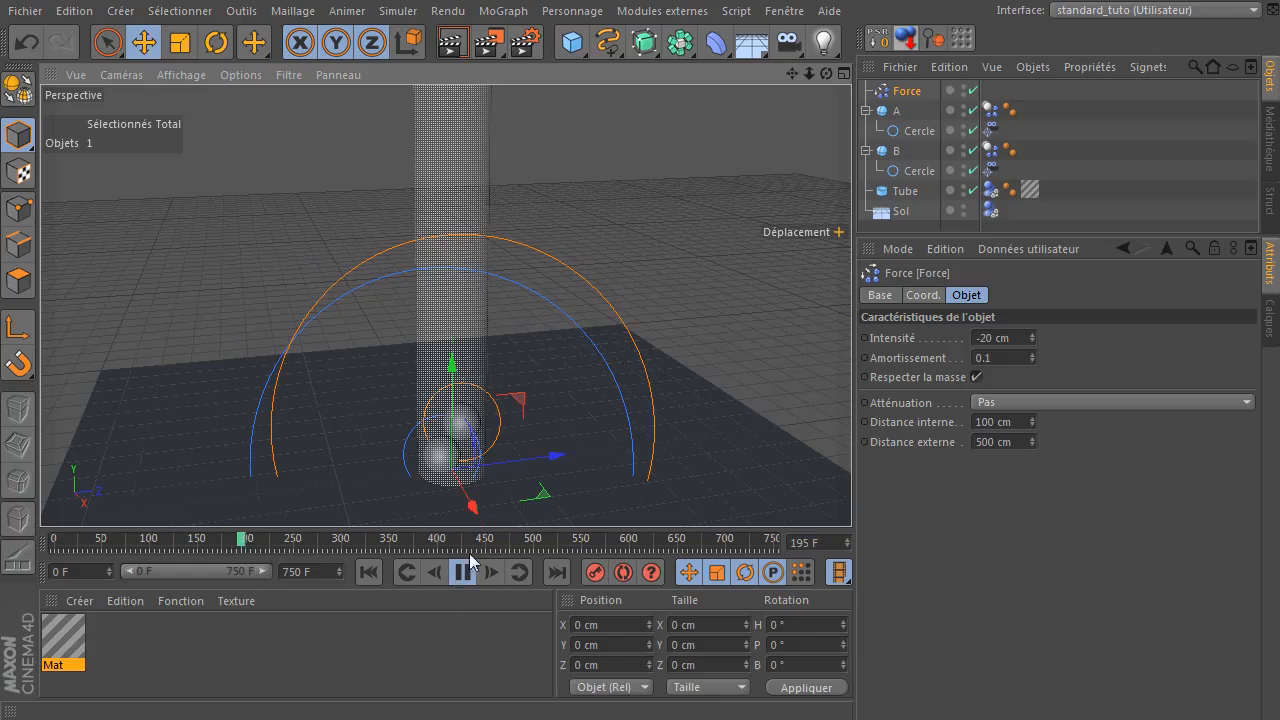
pyautogui.click(463, 573)
pyautogui.click(368, 572)
pyautogui.click(463, 572)
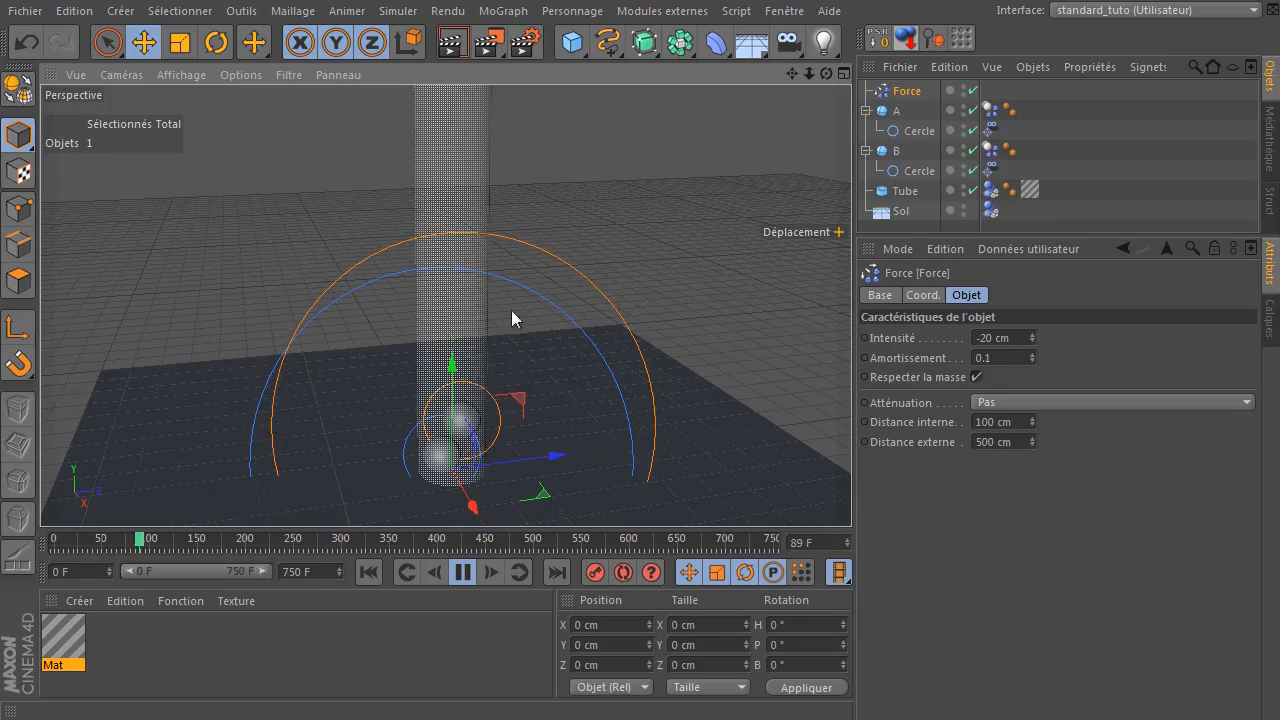
# Set the Force's Atténuation back to Inverse carré during playback, stop the simulation, and return to frame 0.
pyautogui.click(1029, 408)
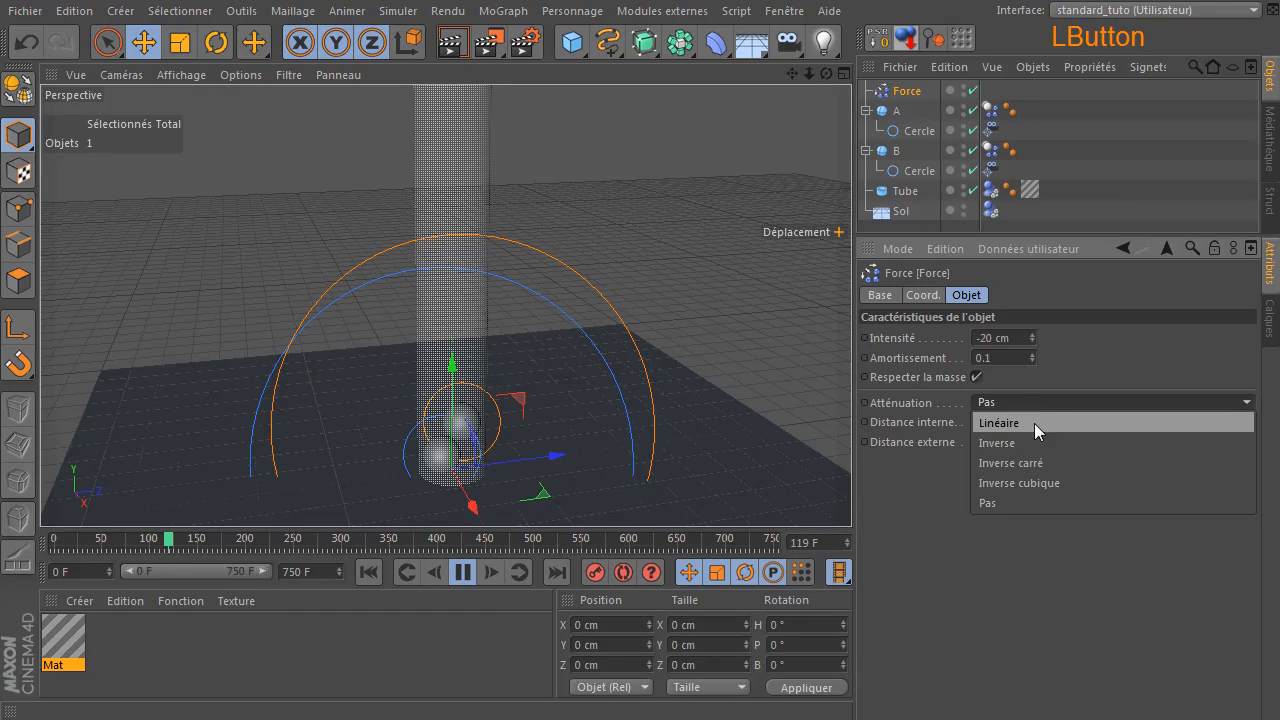
pyautogui.click(1032, 462)
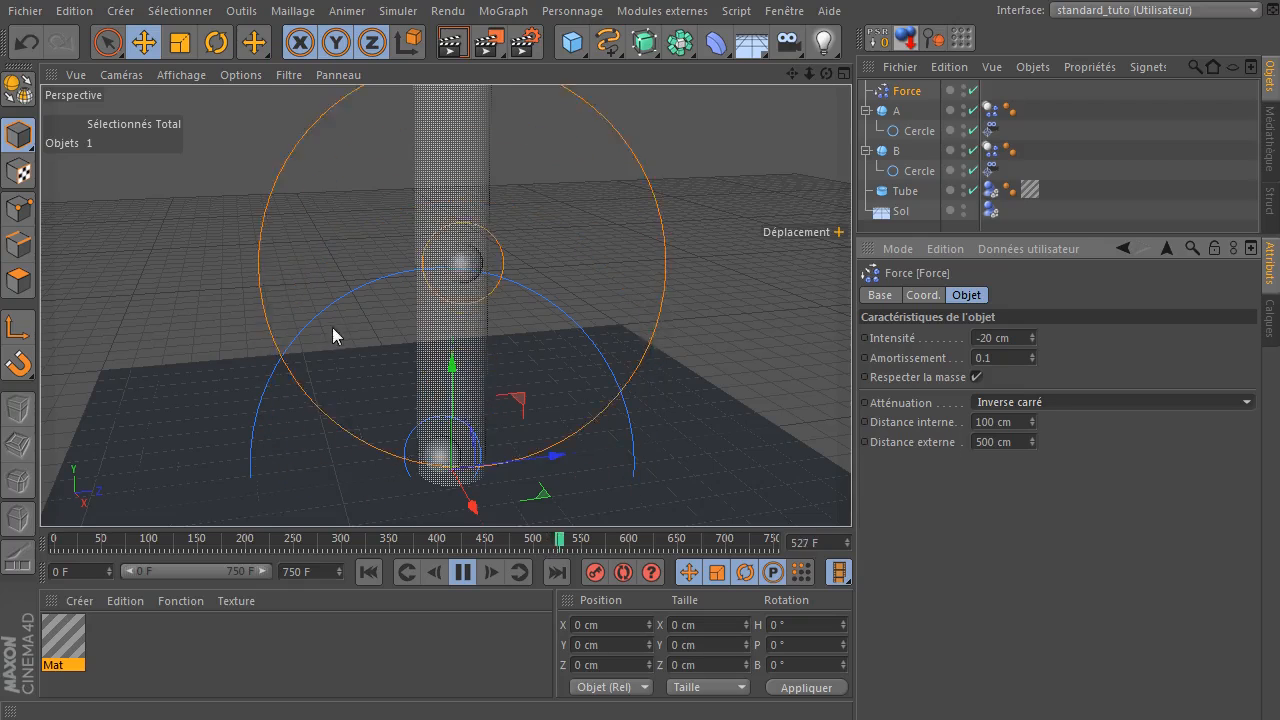
pyautogui.click(462, 571)
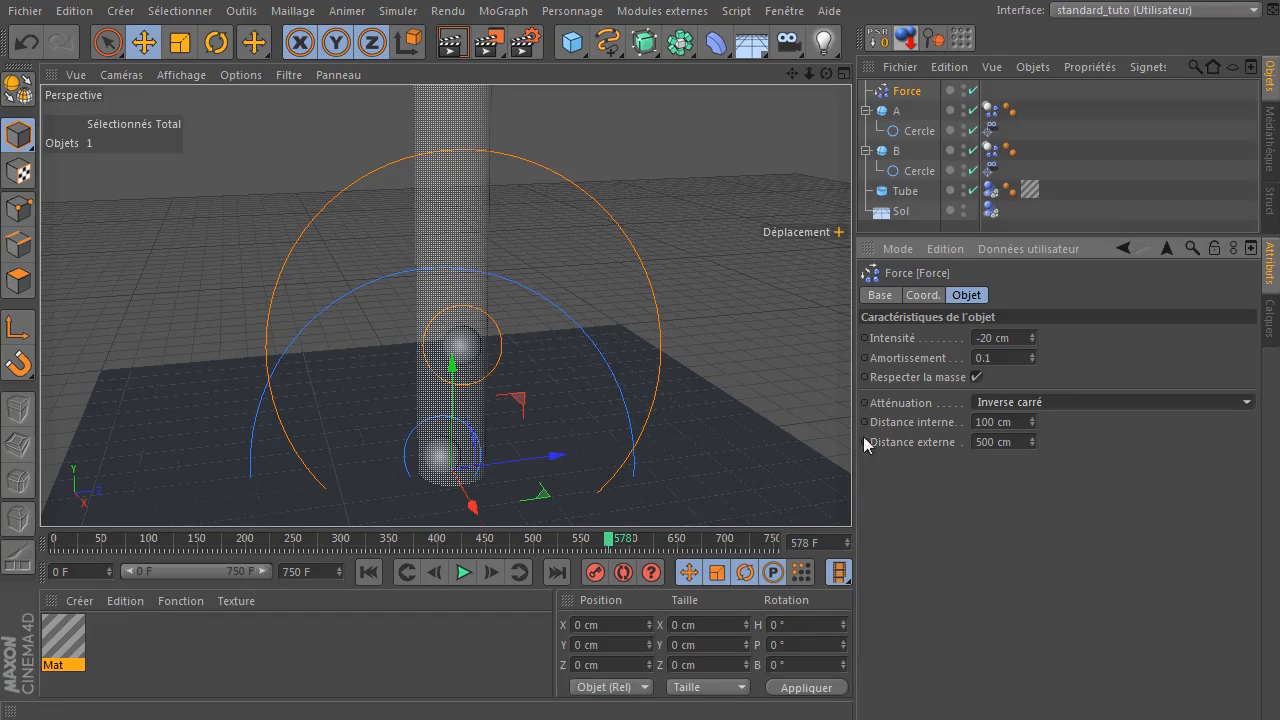
pyautogui.click(369, 573)
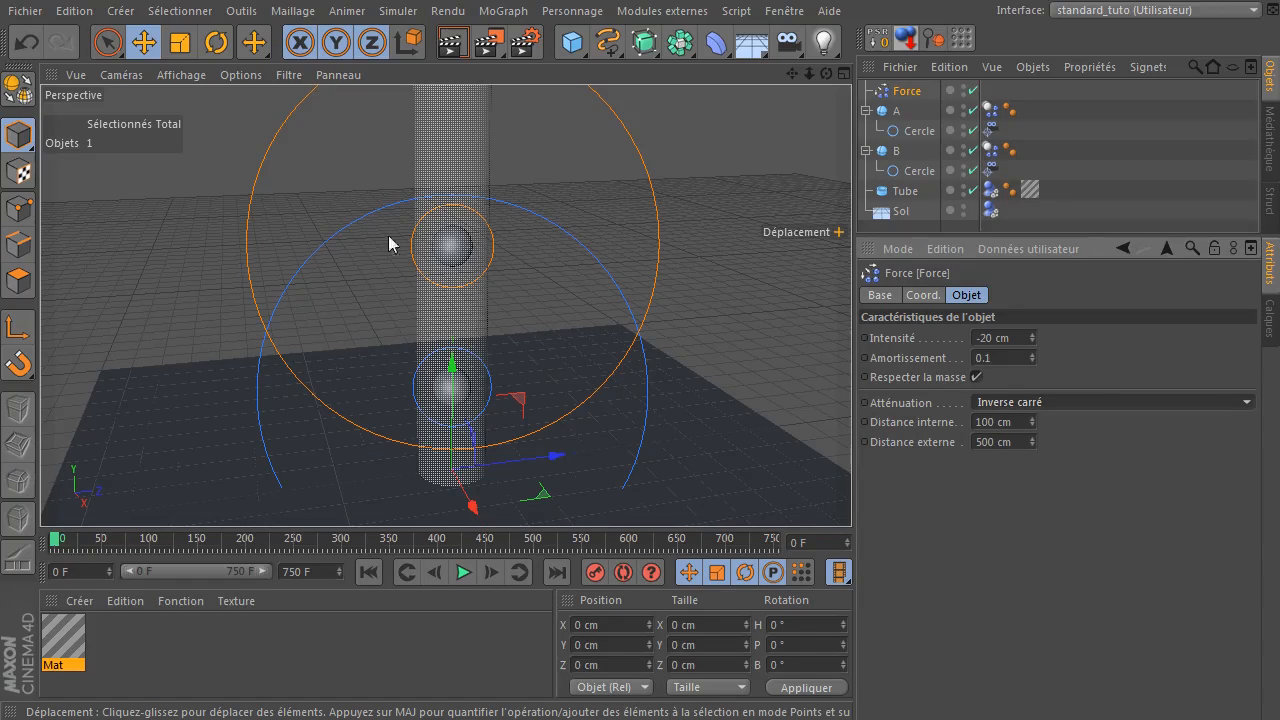
# With the whole tube in view, review the Force's settings and the available Dynamiques and Particules simulation objects.
pyautogui.scroll(-6, 391, 243)
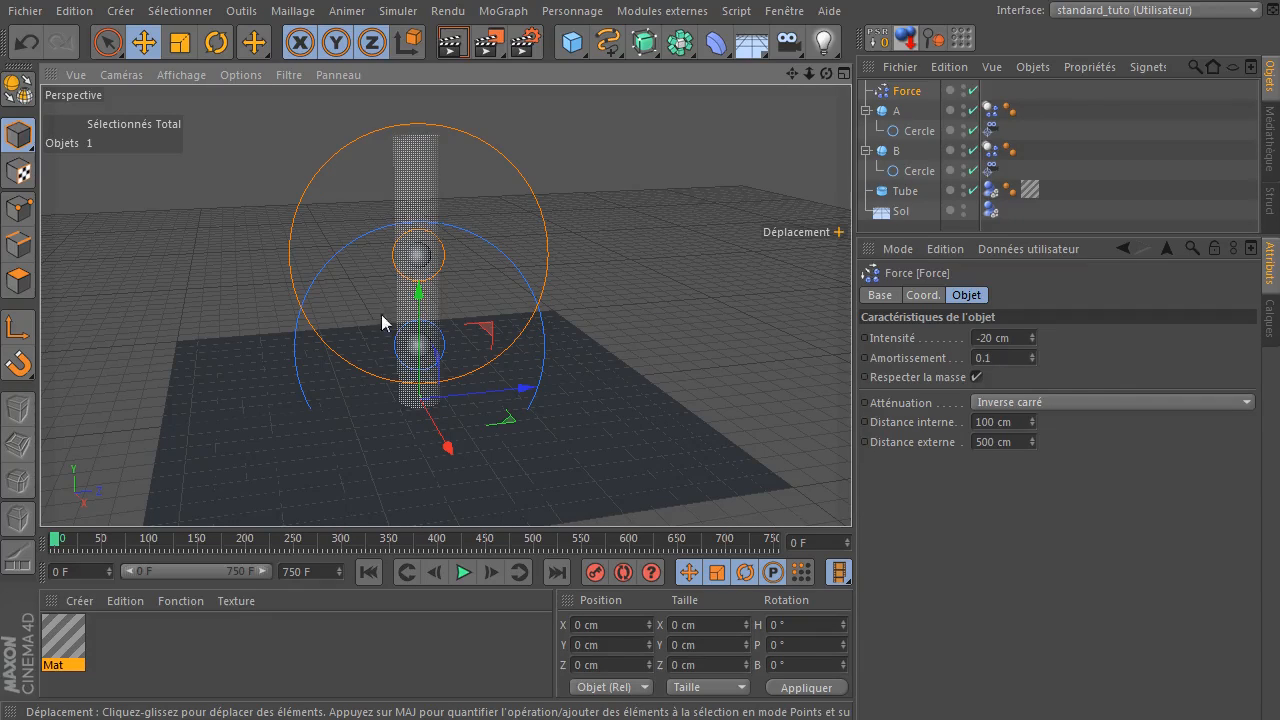
pyautogui.click(908, 92)
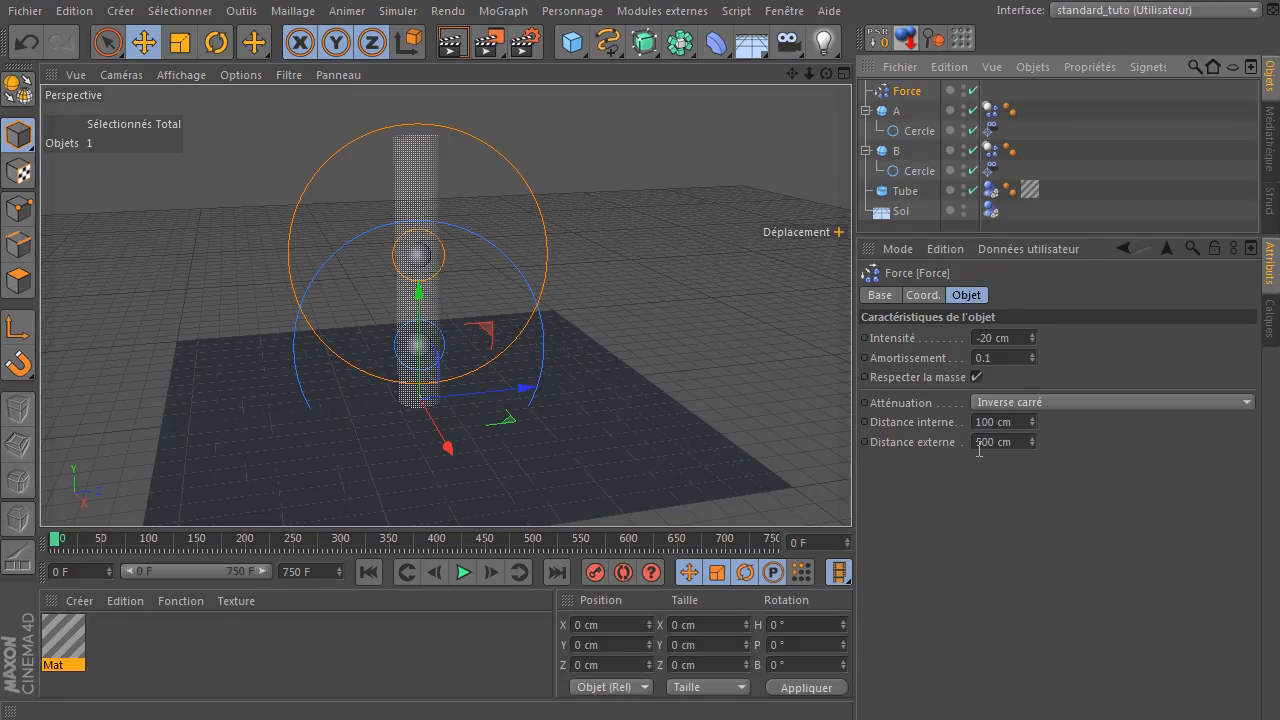
pyautogui.click(442, 11)
pyautogui.moveTo(398, 11)
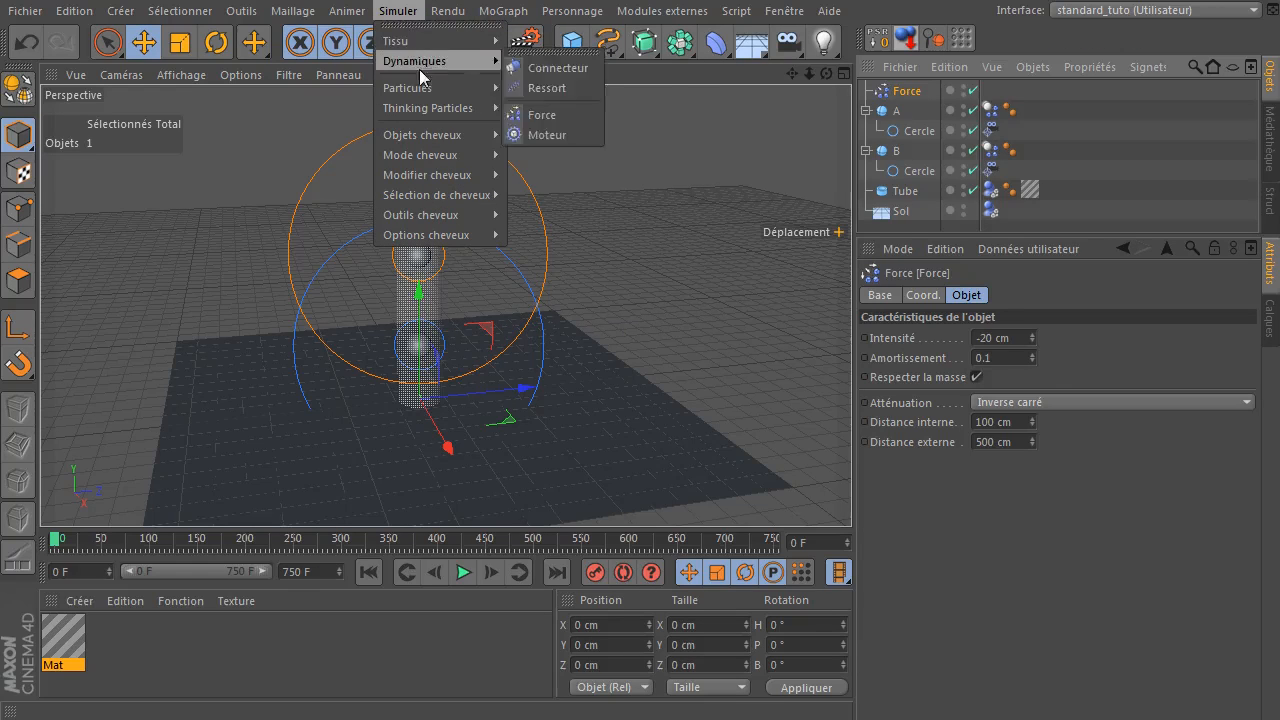
pyautogui.moveTo(440, 88)
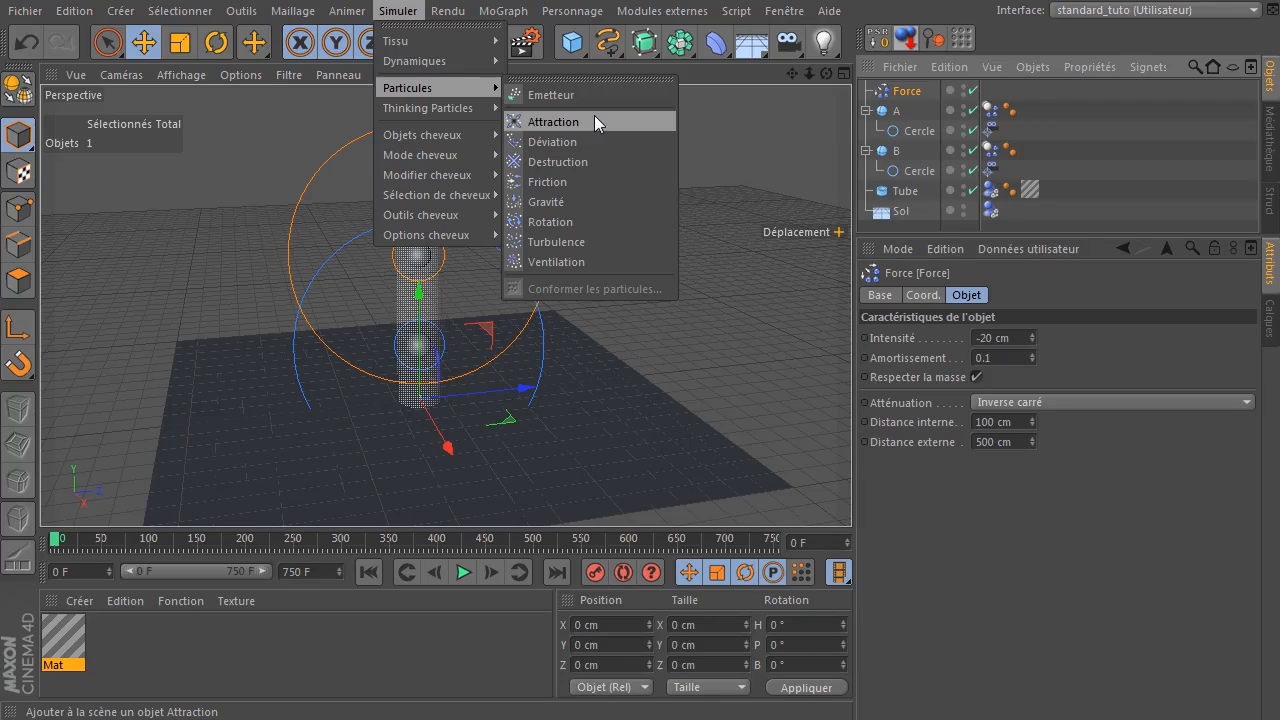
pyautogui.click(688, 306)
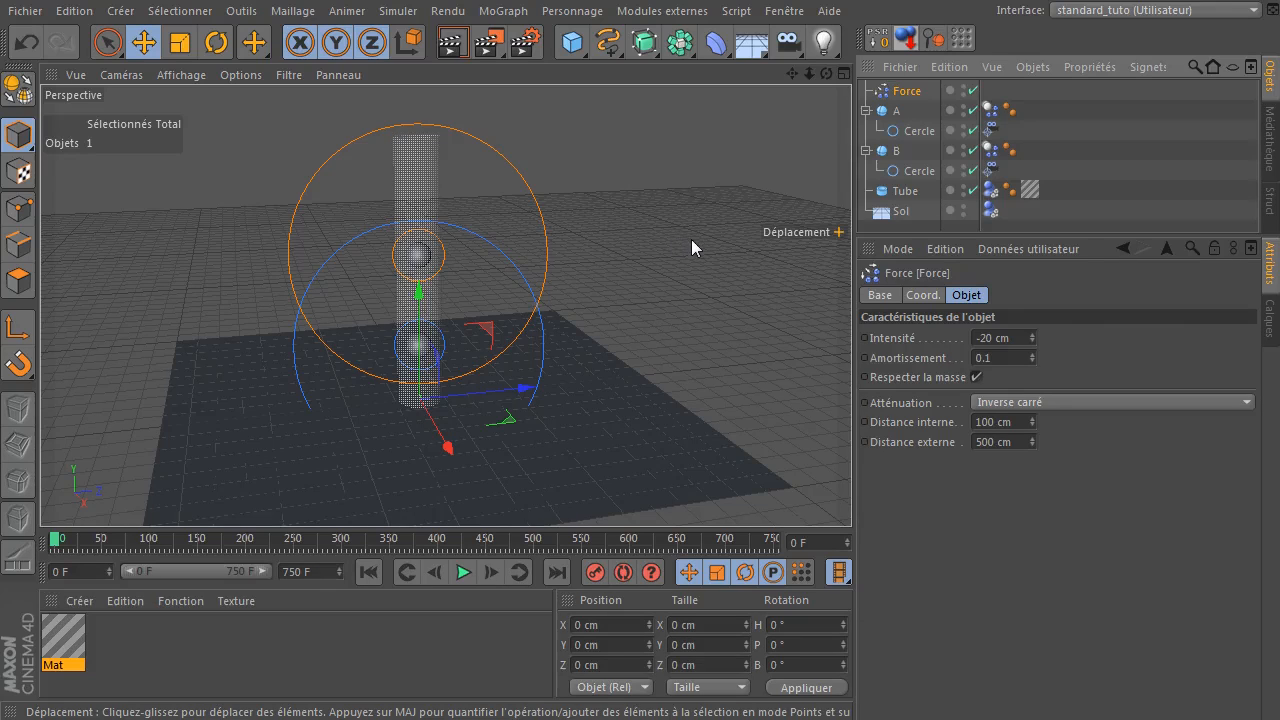
pyautogui.click(356, 318)
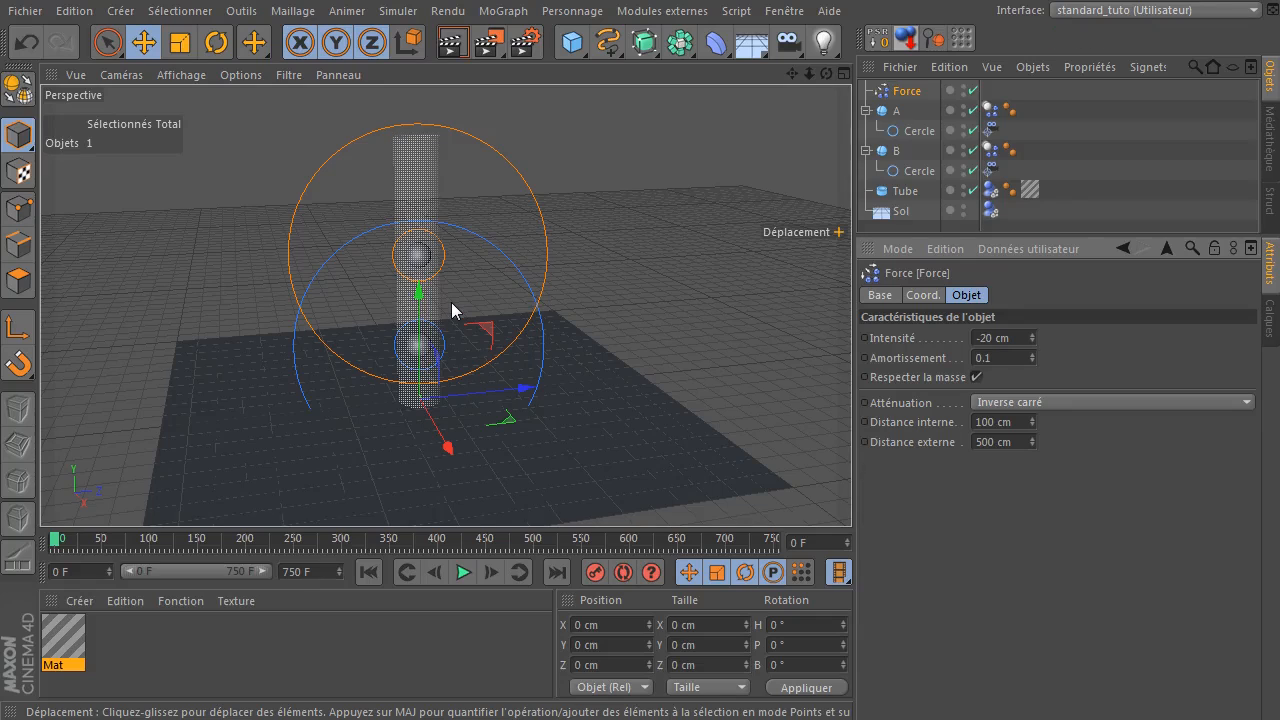